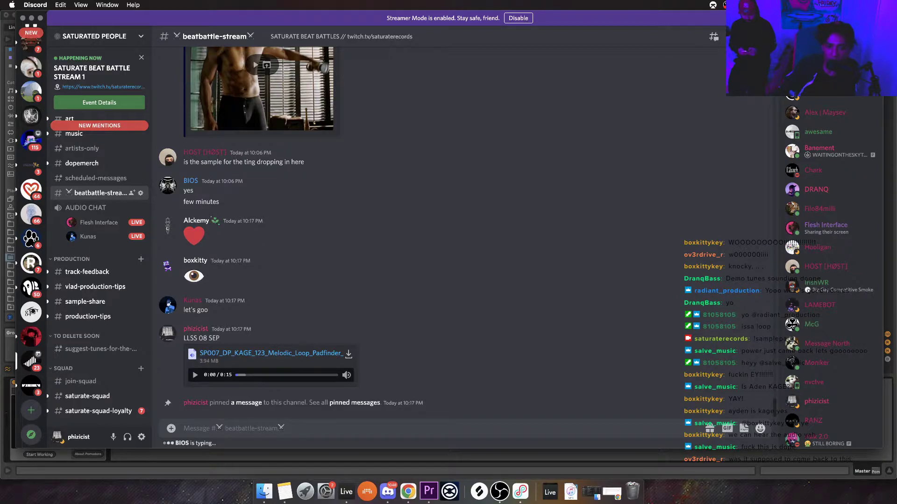
# Switch from Discord to the Finder window showing the Melodic Loops folder
pyautogui.press('super+Tab')
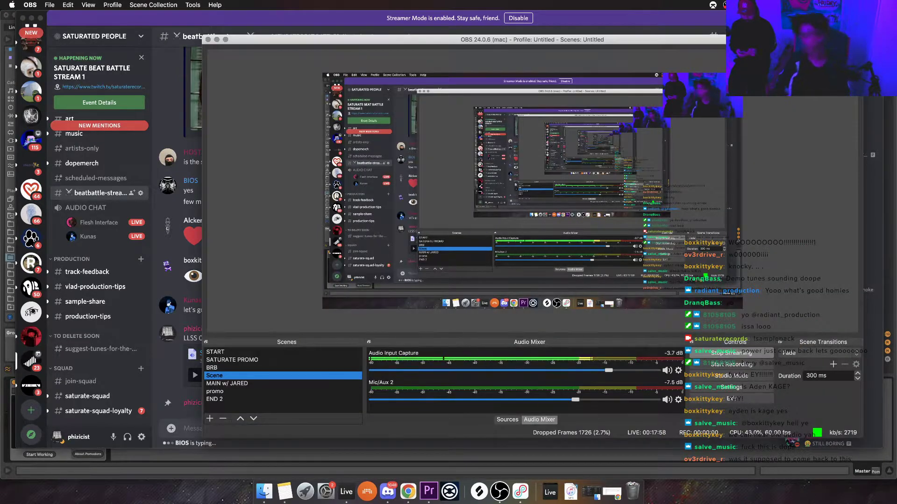
pyautogui.press('super+Tab')
pyautogui.press('super+Tab')
pyautogui.press('super+Tab')
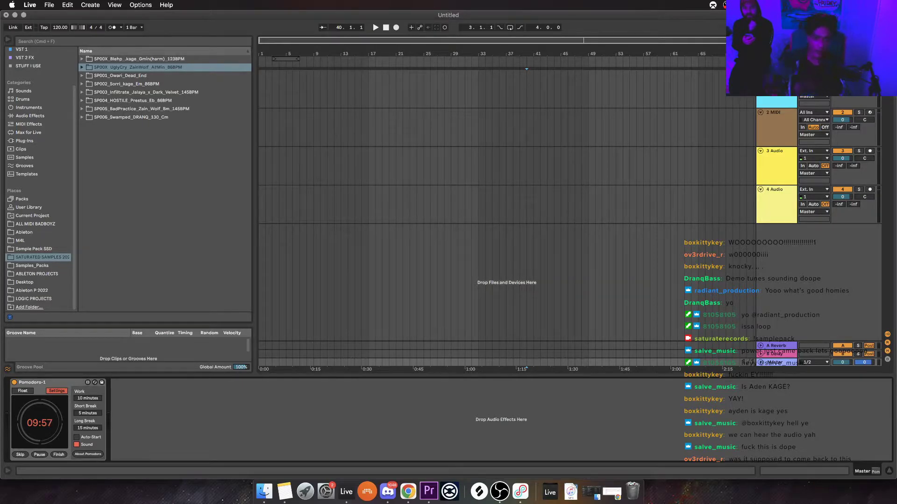
pyautogui.press('super+Tab')
pyautogui.press('super+Tab')
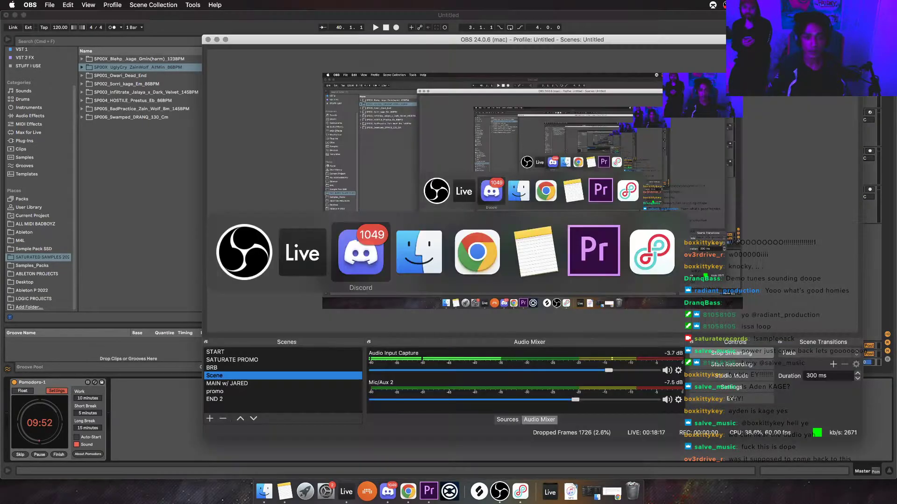
pyautogui.press('super+Tab')
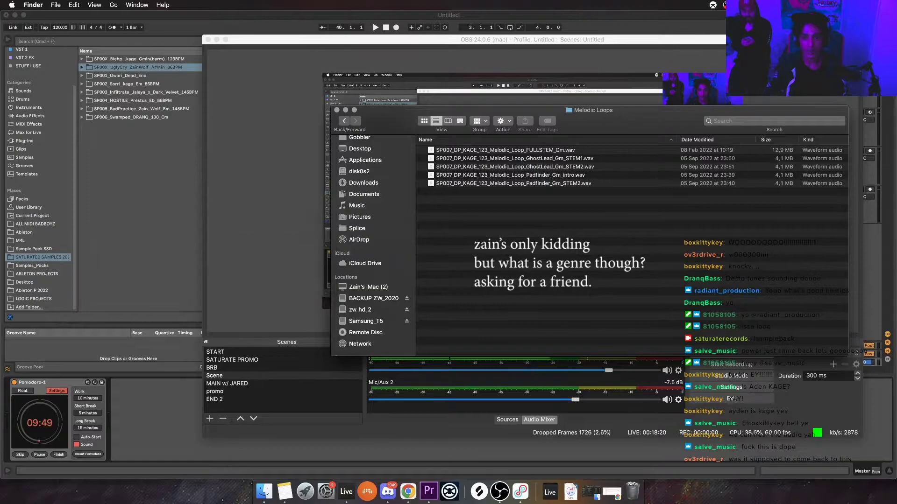
# Bring Live behind the Finder window and place SP007_DP_KAGE_123_Melodic_Loop_Padfinder_Gm_intro.wav at bar 1 of the 4 Audio track
pyautogui.moveTo(510, 176); pyautogui.dragTo(286, 208)
pyautogui.press('super+Tab')
pyautogui.press('super+Tab')
pyautogui.press('super+Tab')
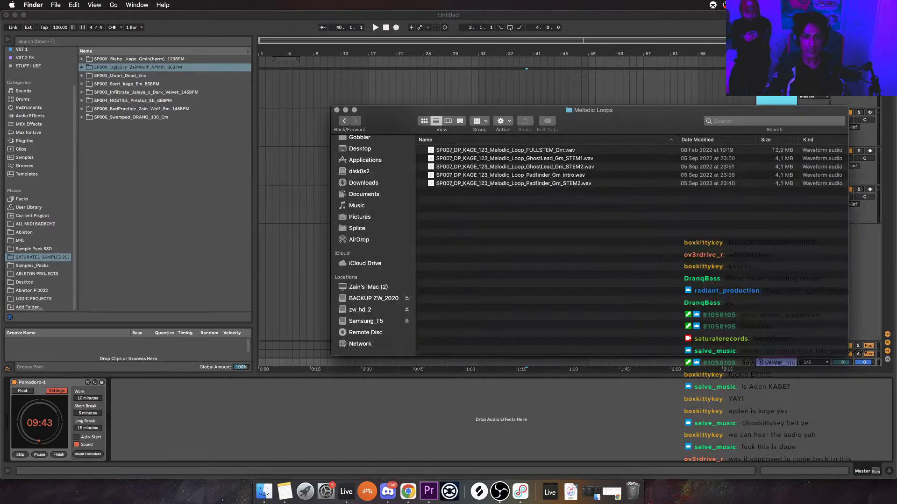
pyautogui.moveTo(475, 175); pyautogui.dragTo(284, 204)
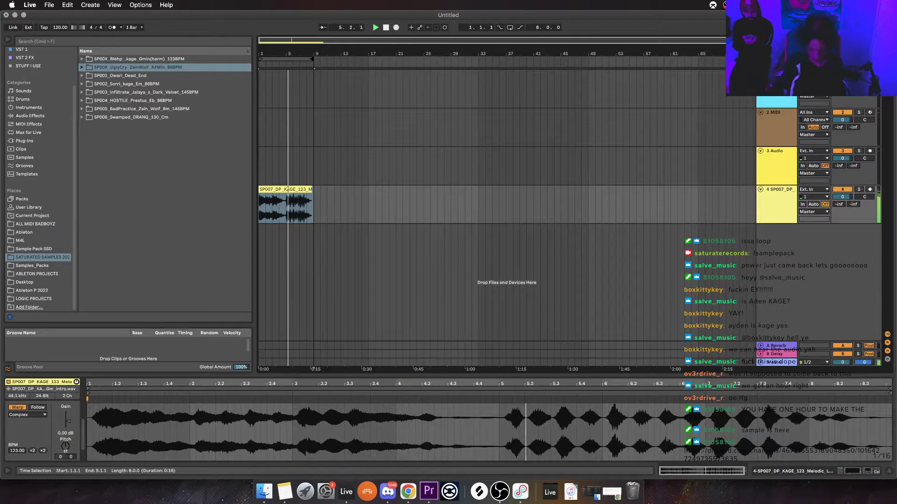
# Extend the end of the Padfinder intro clip to bar 9
pyautogui.scroll(5, 300, 204)
pyautogui.hscroll(-5, 507, 204)
pyautogui.click(643, 206)
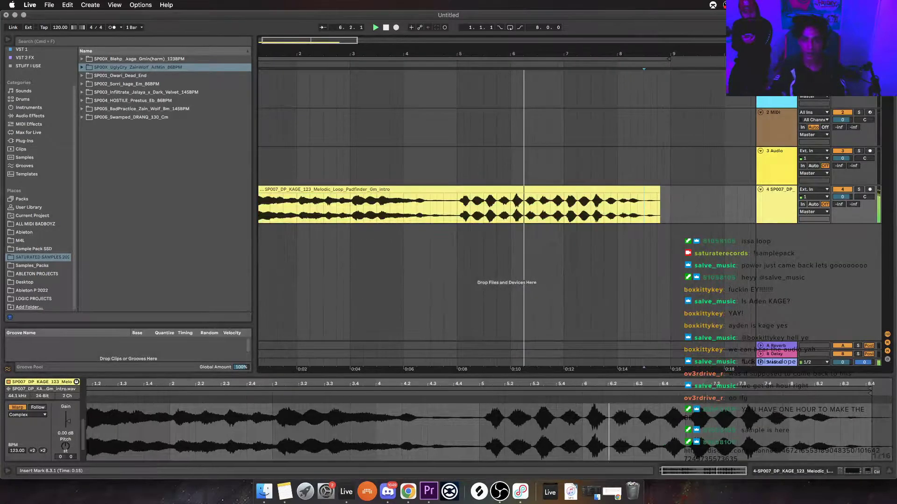
pyautogui.moveTo(659, 190); pyautogui.dragTo(669, 189)
pyautogui.scroll(-1, 547, 206)
pyautogui.scroll(-5, 507, 205)
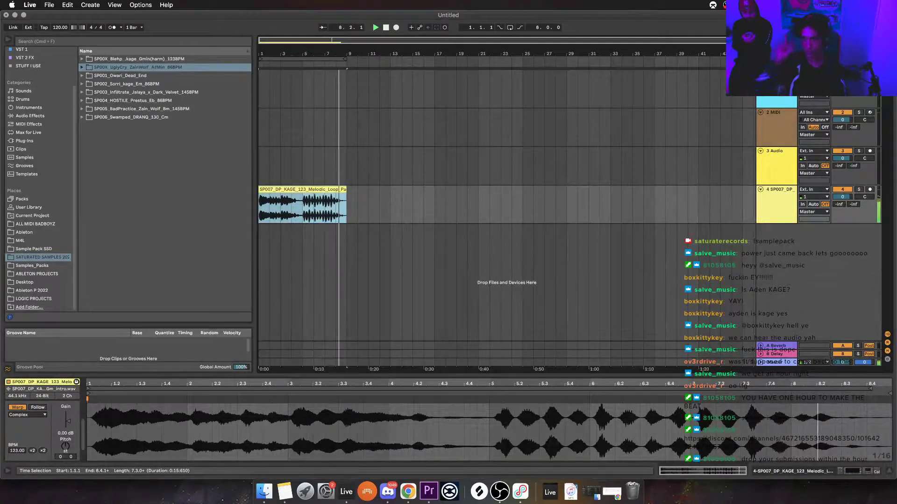
# Play back the Padfinder intro clip and loop the arrangement over its eight bars from bar 1
pyautogui.click(302, 189)
pyautogui.press('space')
pyautogui.press('space')
pyautogui.press('super+l')
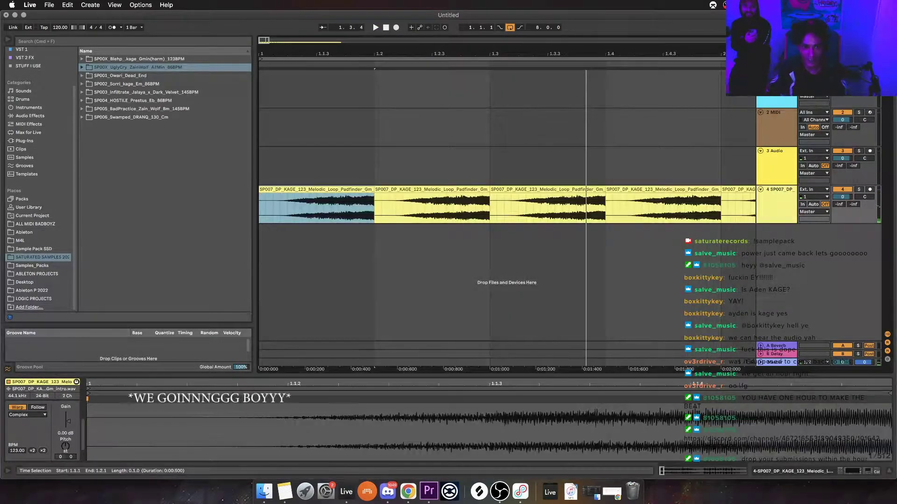
# Try repeating the first beat of the Padfinder intro clip along its track
pyautogui.moveTo(88, 389)
pyautogui.mouseDown()
pyautogui.moveTo(288, 389)
pyautogui.moveTo(261, 389)
pyautogui.mouseUp()
pyautogui.moveTo(259, 194); pyautogui.dragTo(368, 194)
pyautogui.click(303, 189)
pyautogui.press('super+d')
# Undo the recent edits until the Padfinder intro clip is back in one piece
pyautogui.press('super+z')
pyautogui.press('super+z')
pyautogui.press('super+z')
pyautogui.press('super+z')
pyautogui.press('super+z')
pyautogui.press('super+z')
pyautogui.press('super+z')
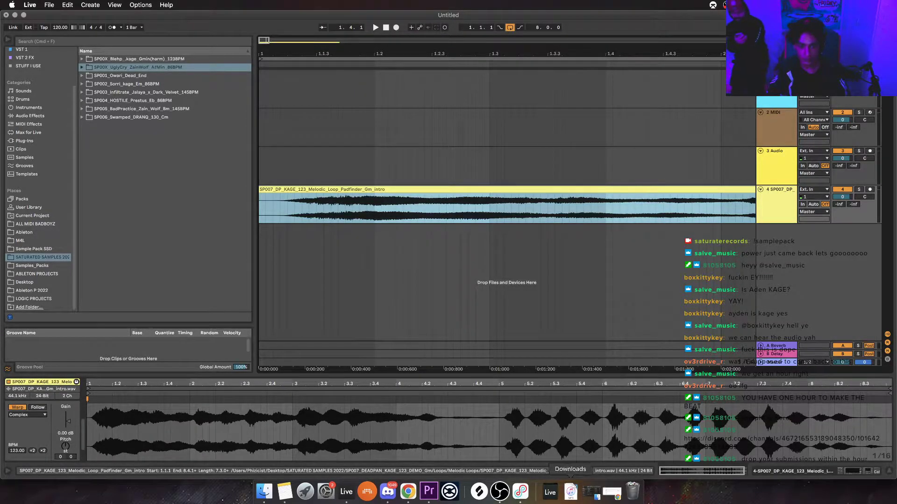
# Switch to the Google timer page in Chrome and start a one-hour countdown
pyautogui.click(499, 491)
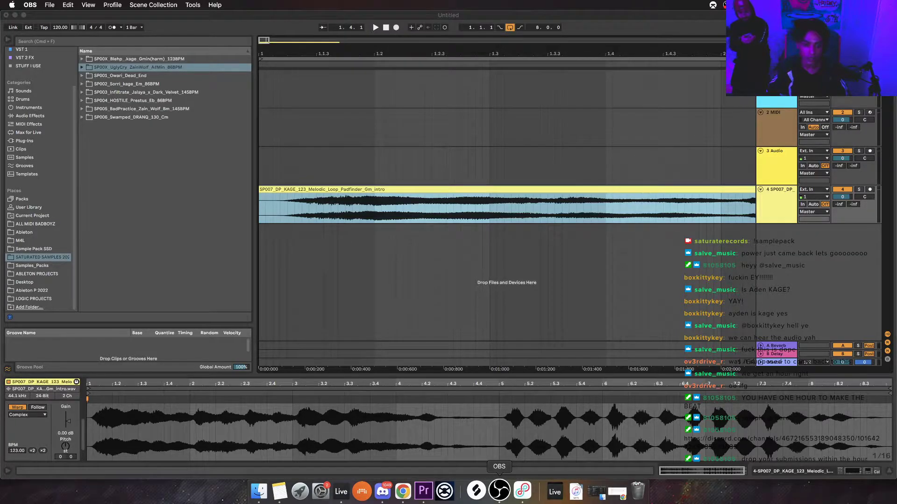
pyautogui.click(403, 491)
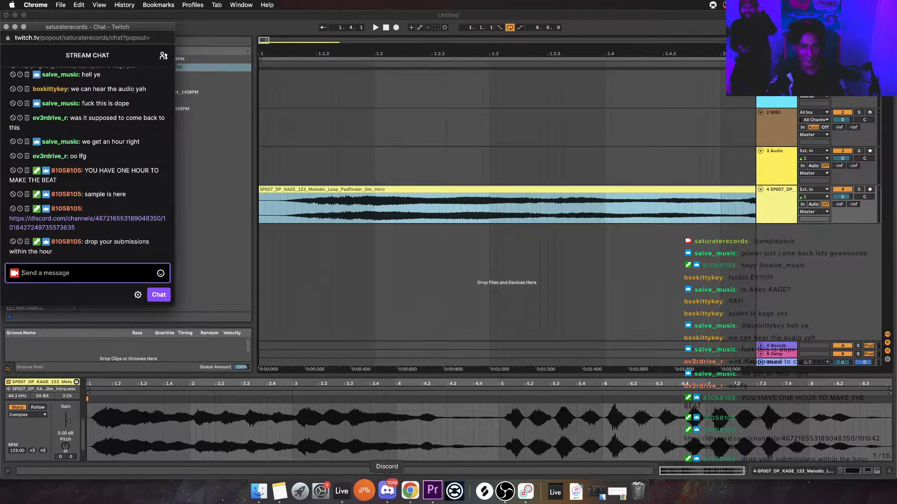
pyautogui.click(411, 490)
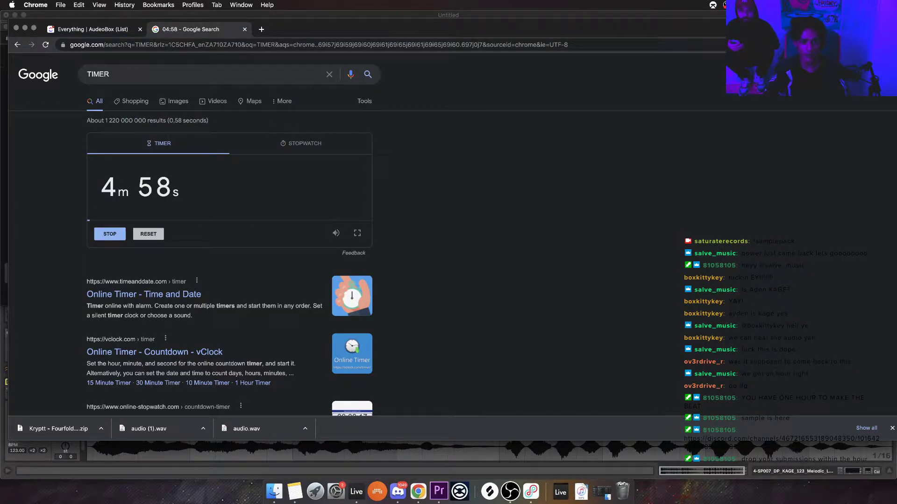
pyautogui.click(140, 187)
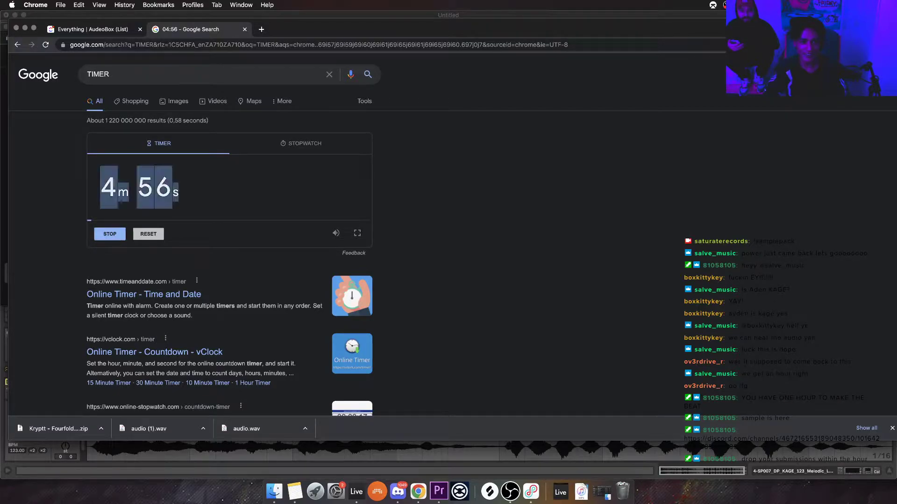
pyautogui.write('10000')
pyautogui.click(110, 234)
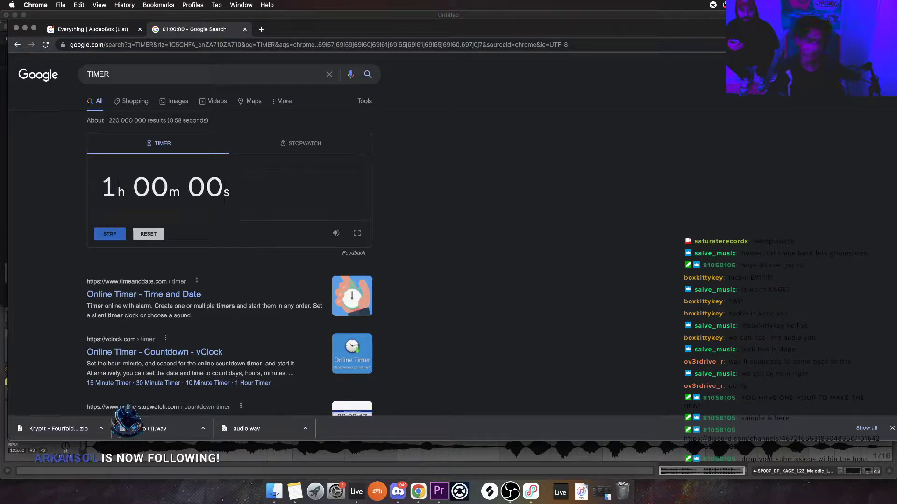
pyautogui.click(148, 188)
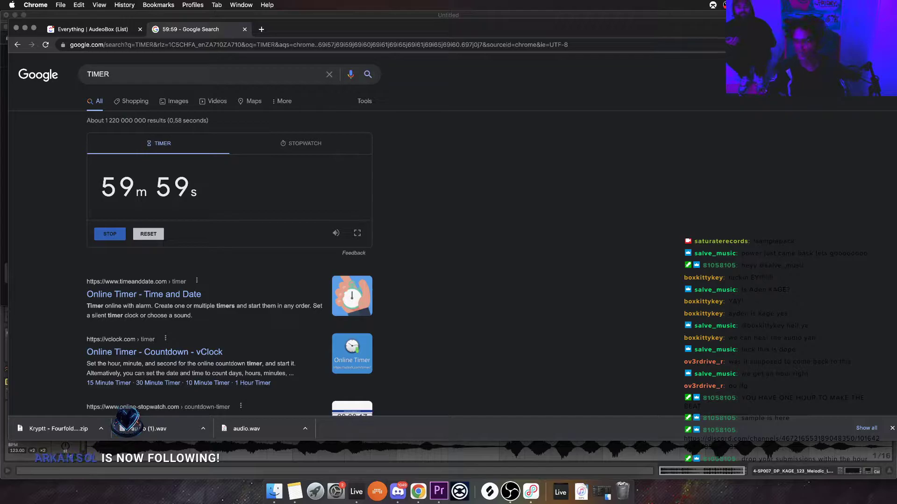
# Return to Live and pause the Pomodoro timer device on the Master track
pyautogui.press('super+Tab')
pyautogui.press('super+Tab')
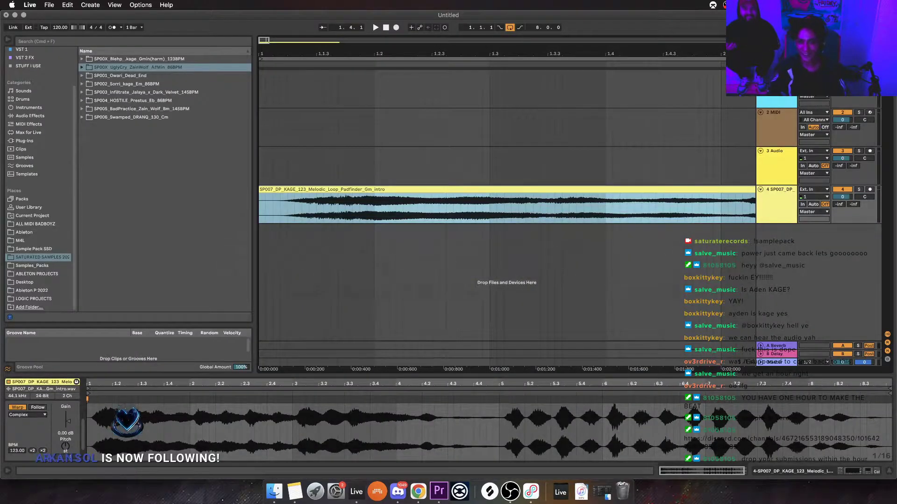
pyautogui.click(776, 362)
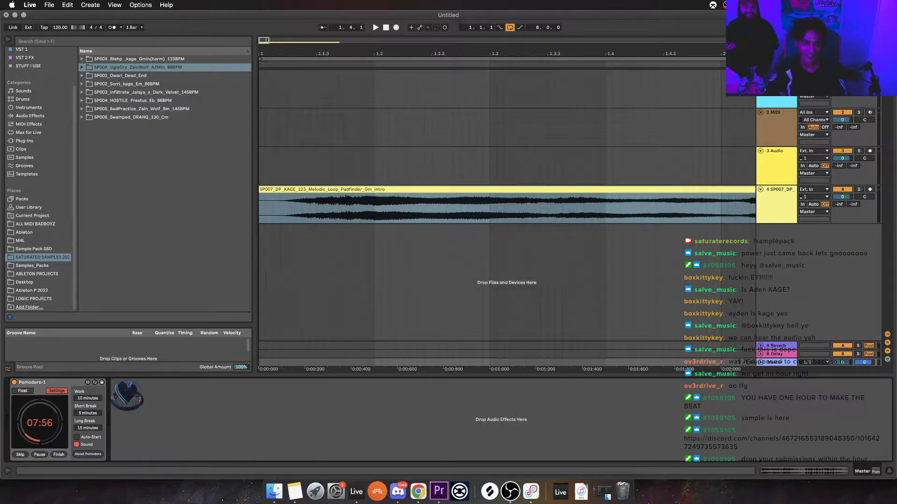
pyautogui.click(39, 455)
# Slice the Padfinder intro clip to a new MIDI track
pyautogui.click(321, 189)
pyautogui.scroll(-10, 507, 206)
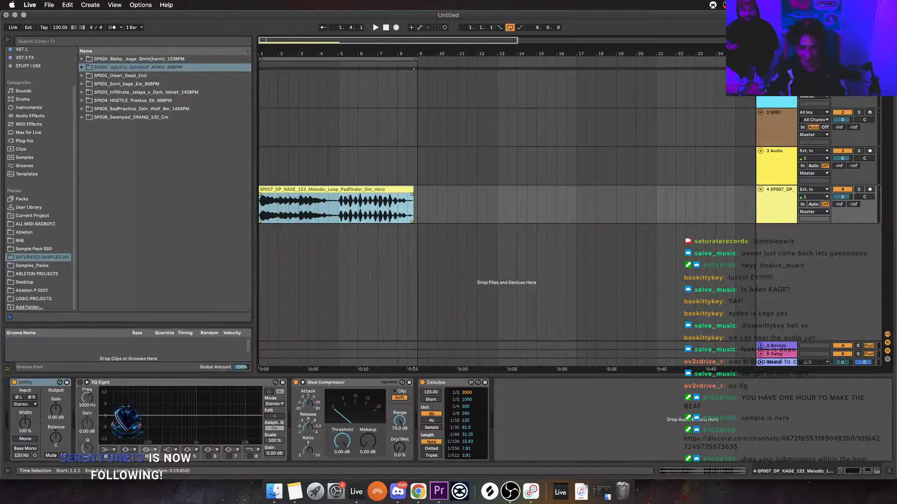
pyautogui.rightClick(347, 192)
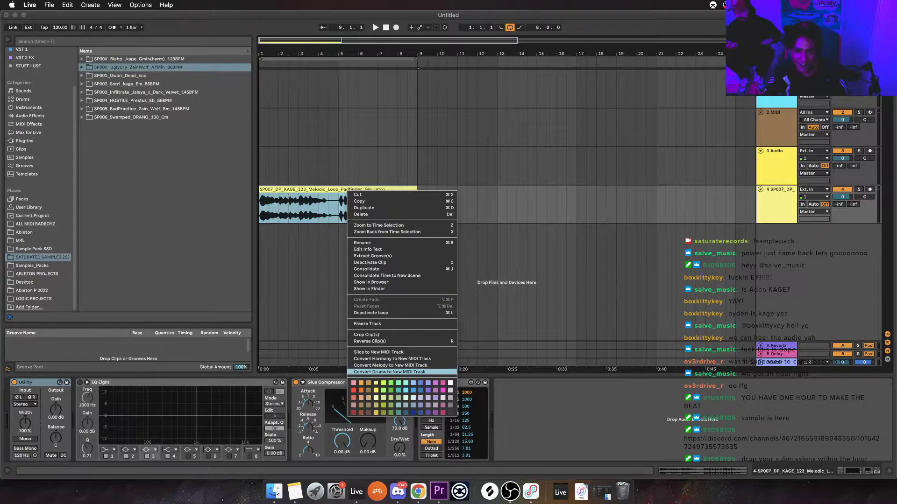
pyautogui.click(378, 352)
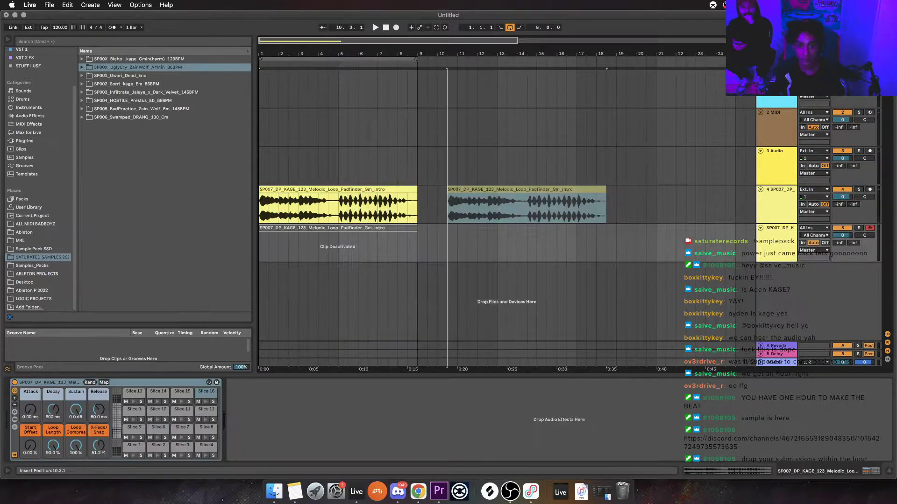
# Move the Padfinder intro audio clip to start at bar 9 and delete the MIDI clip on the sliced track
pyautogui.moveTo(525, 189); pyautogui.dragTo(496, 189)
pyautogui.doubleClick(337, 228)
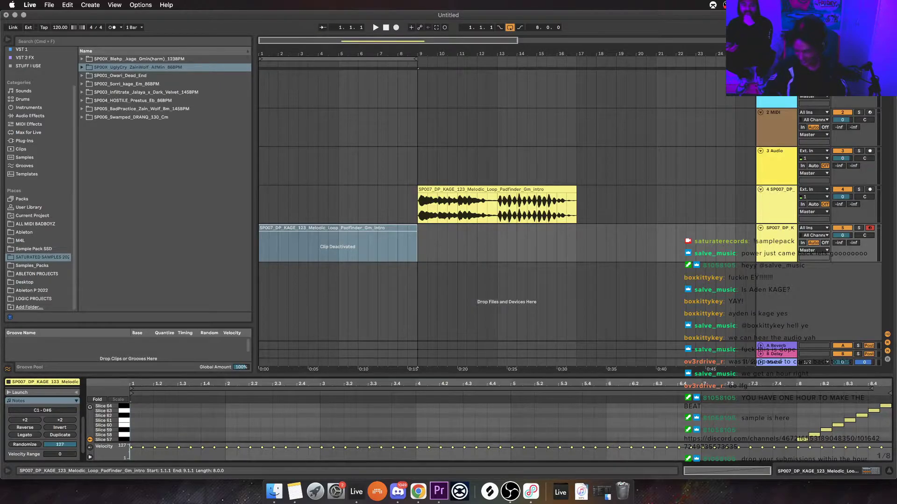
pyautogui.press('Delete')
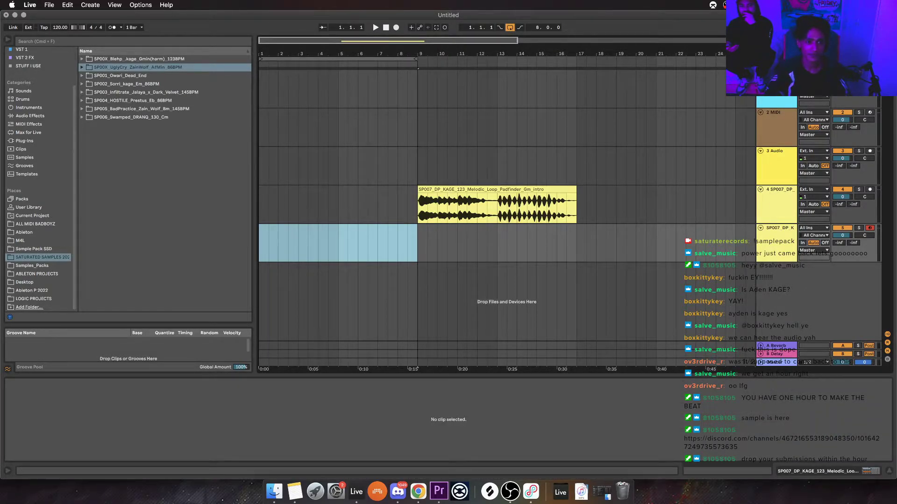
# Place SP004_BP_ZW_Drum_Loop_kicknsnare_145.wav from the BadPractice drum loops at bar 1 on a new audio track and double its clip BPM to 290
pyautogui.click(82, 109)
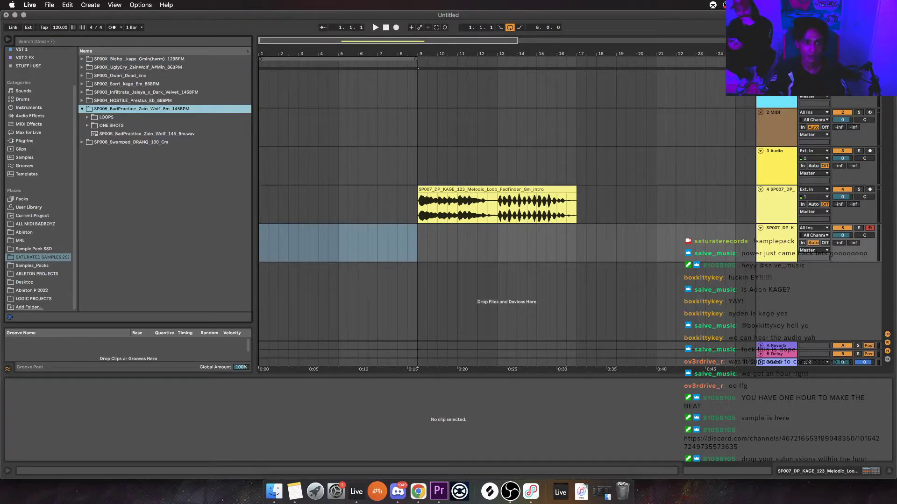
pyautogui.click(88, 117)
pyautogui.click(92, 142)
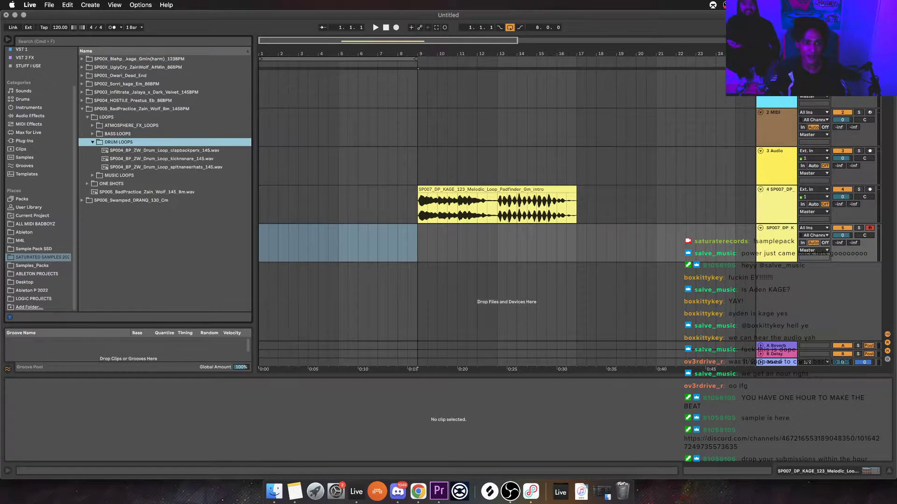
pyautogui.click(161, 158)
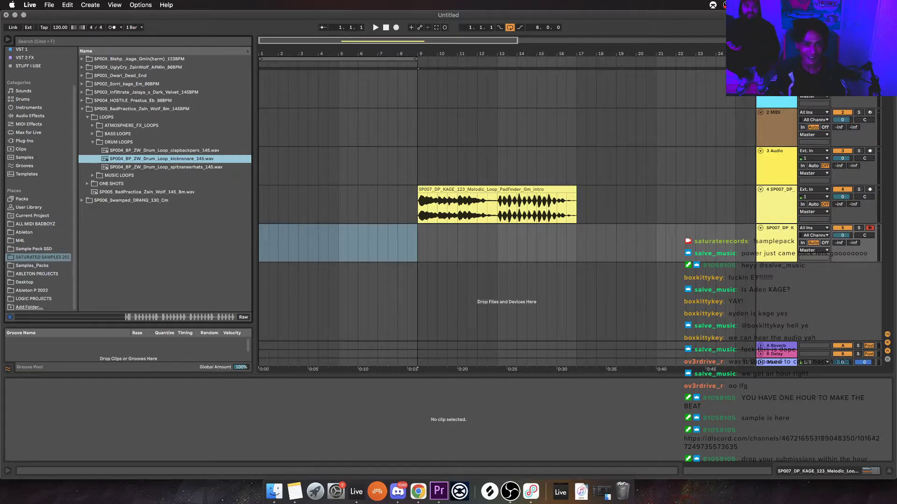
pyautogui.moveTo(161, 159); pyautogui.dragTo(417, 271)
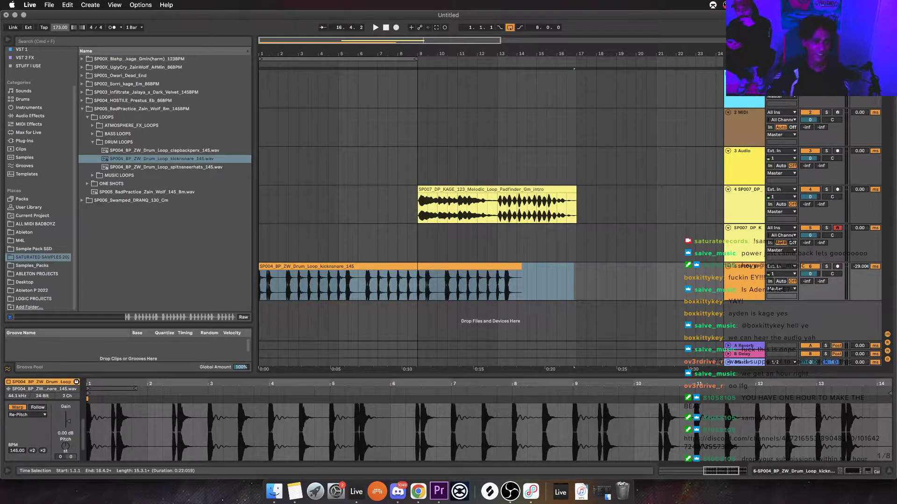
pyautogui.click(390, 266)
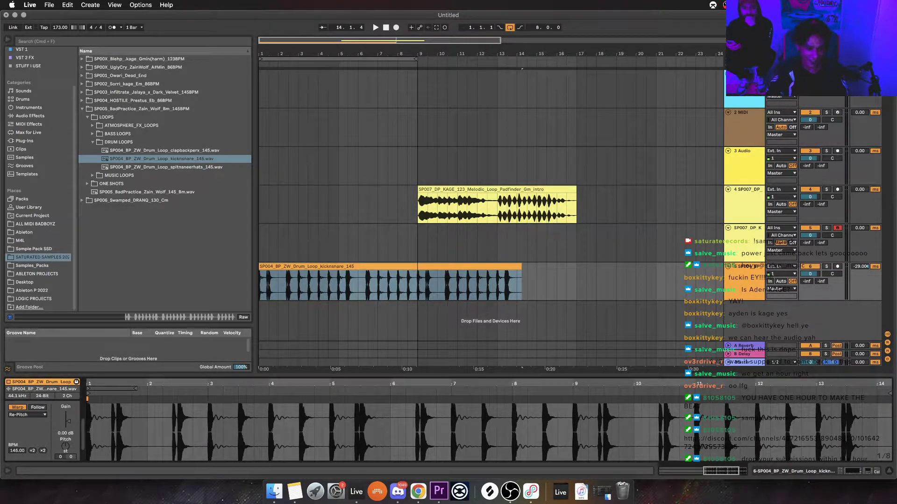
pyautogui.click(43, 451)
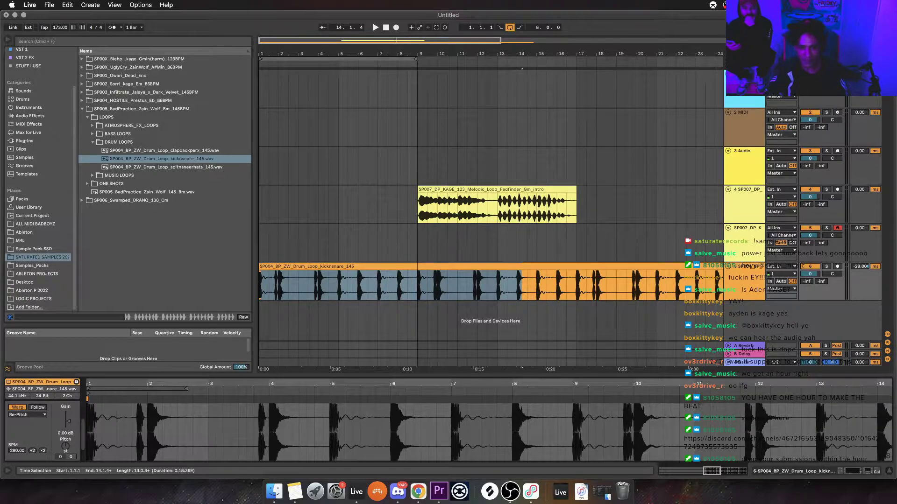
# Split the kicknsnare drum loop at bar 9, move the second part to bar 20, and play back the first part
pyautogui.click(417, 281)
pyautogui.press('super+e')
pyautogui.moveTo(467, 266); pyautogui.dragTo(685, 266)
pyautogui.click(468, 243)
pyautogui.click(338, 267)
pyautogui.press('space')
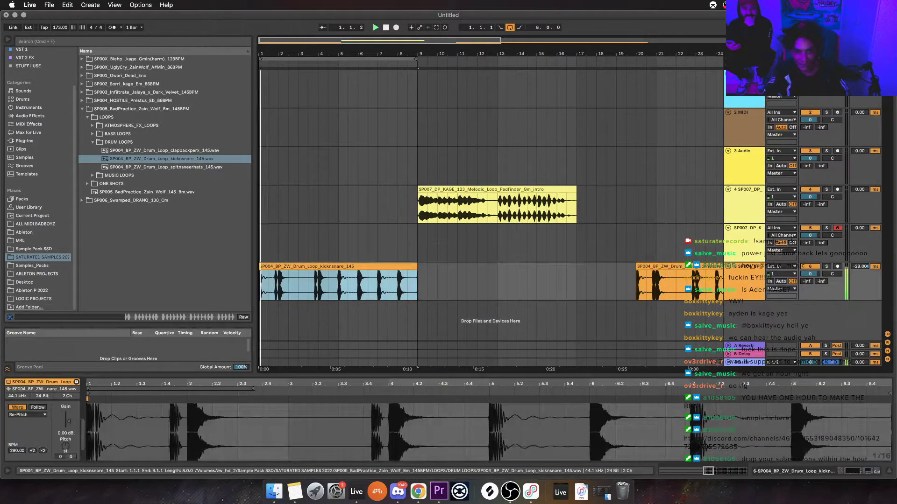
pyautogui.press('space')
# Create an empty MIDI clip over bars 1 to 9 on the sliced track and show that track's devices
pyautogui.doubleClick(337, 243)
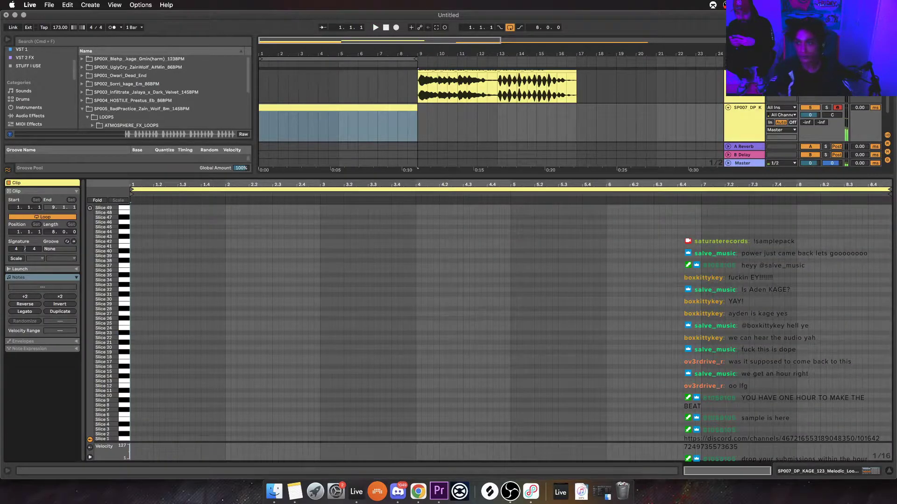
pyautogui.doubleClick(743, 107)
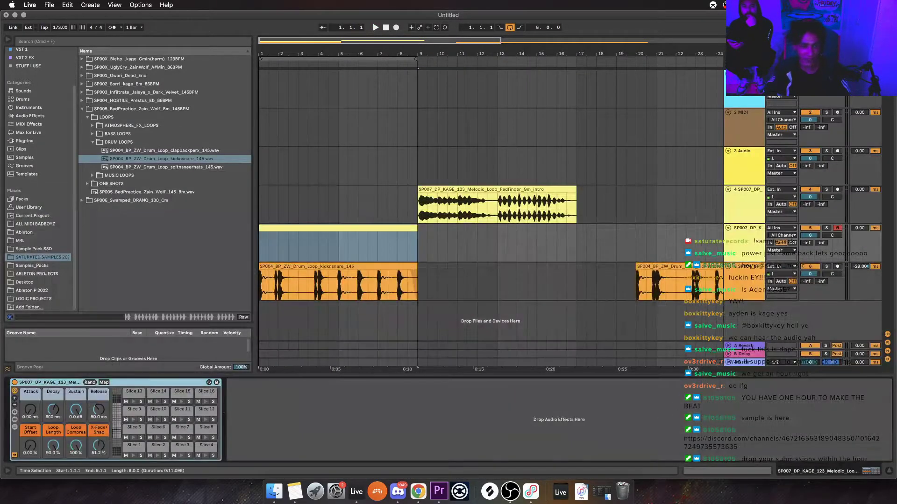
# Add the Utility audio effect to the sliced Padfinder track
pyautogui.click(30, 115)
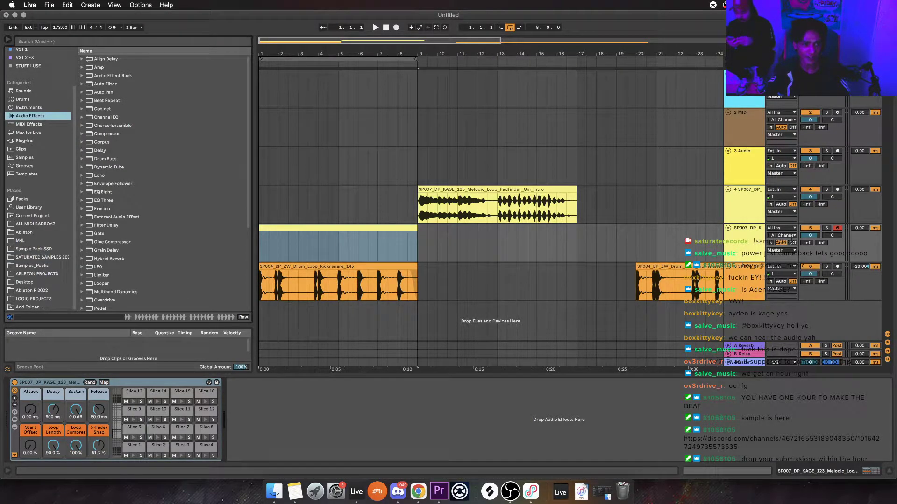
pyautogui.scroll(-5, 164, 182)
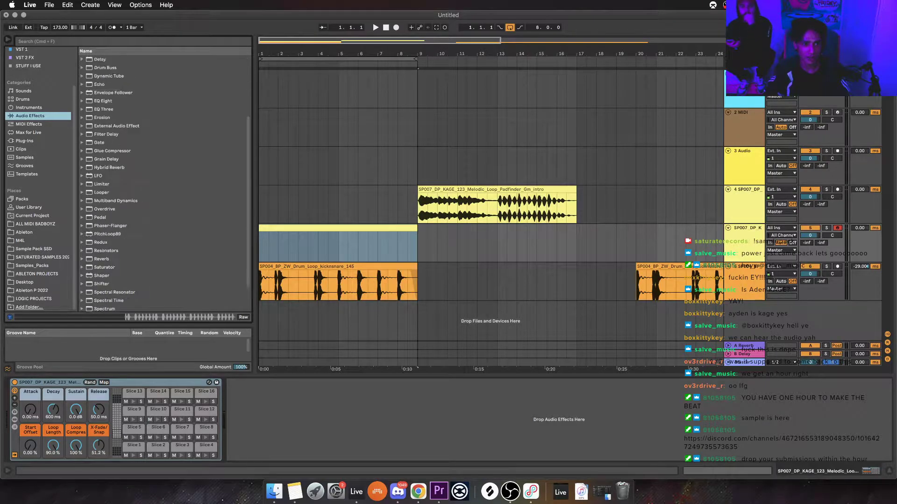
pyautogui.click(101, 290)
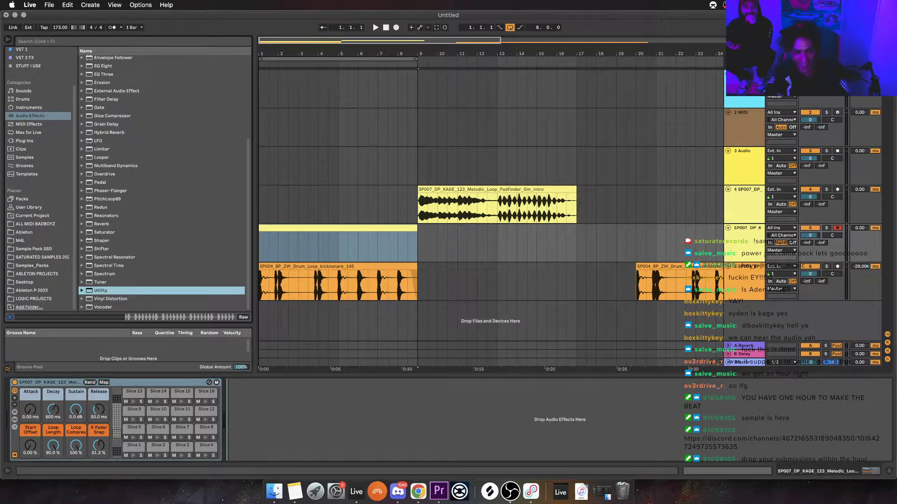
pyautogui.press('Return')
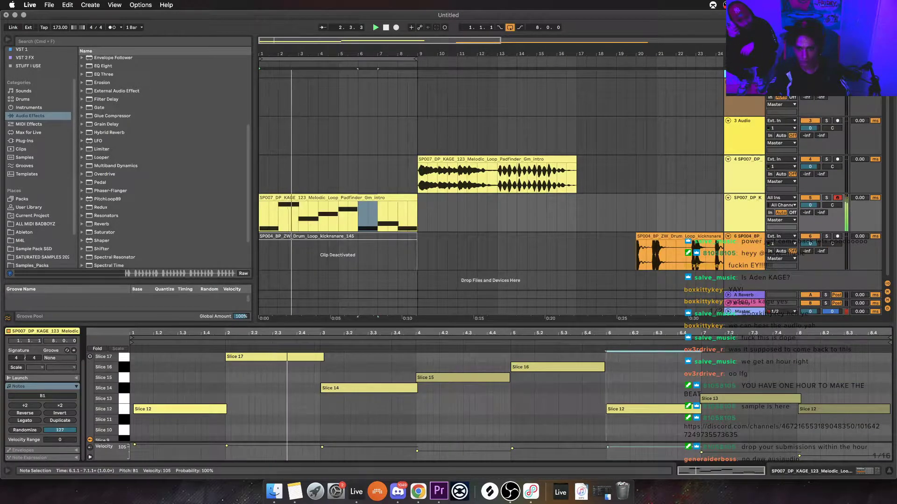
# Stop playback and show the available audio output devices in Live's audio preferences
pyautogui.press('Right')
pyautogui.press('space')
pyautogui.click(49, 4)
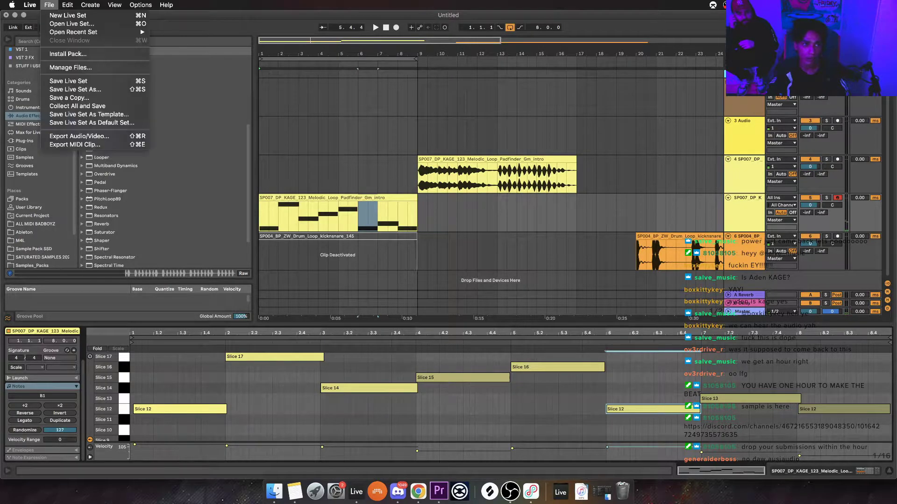
pyautogui.moveTo(30, 5)
pyautogui.click(47, 29)
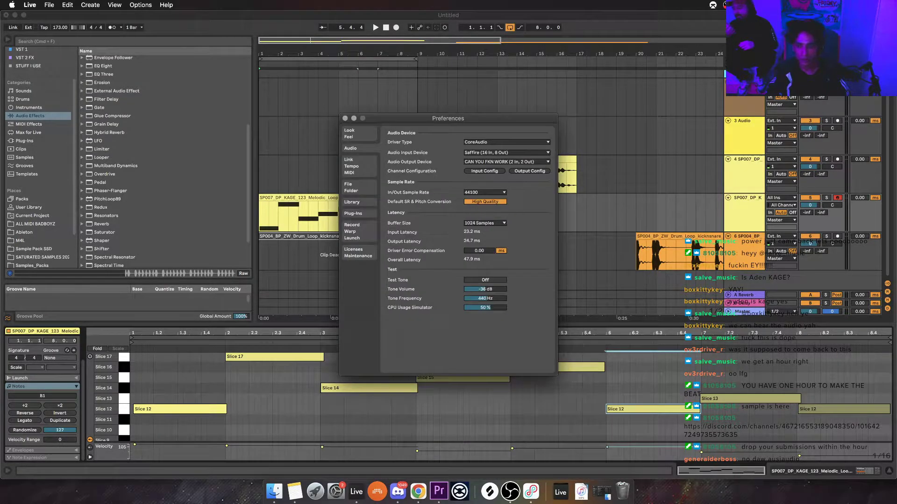
pyautogui.click(506, 161)
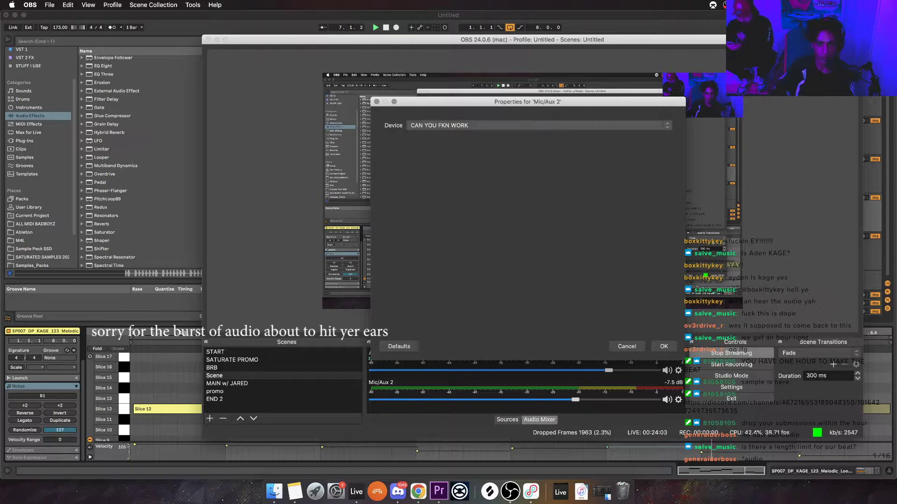
# In the OBS Mic/Aux 2 properties, switch the device to Default, reselect CAN YOU FKN WORK, and accept it
pyautogui.click(534, 125)
pyautogui.click(534, 94)
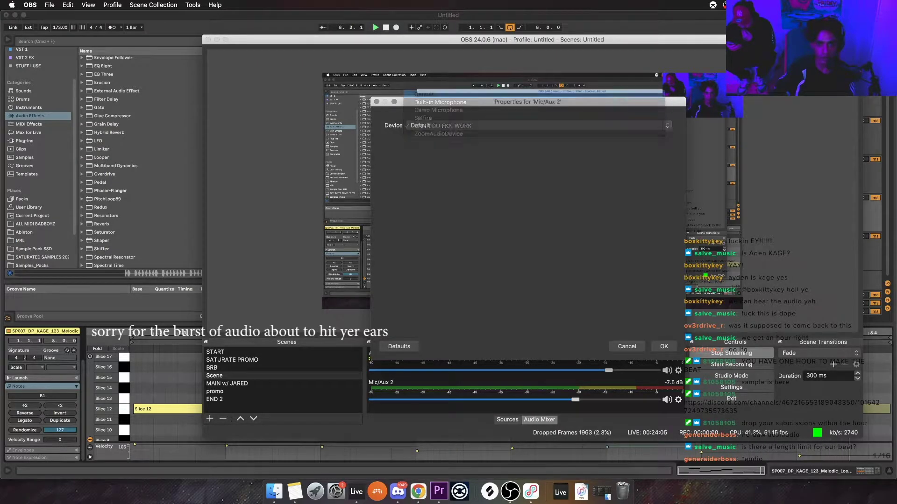
pyautogui.click(534, 125)
pyautogui.click(534, 157)
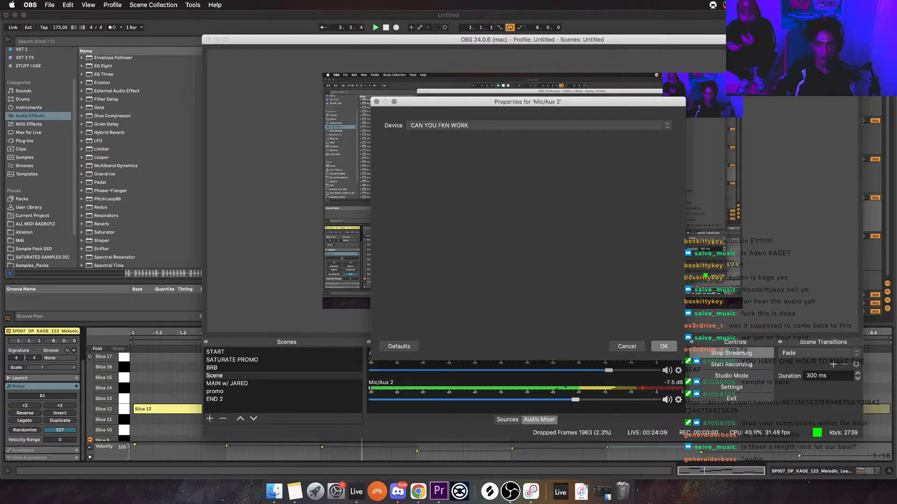
pyautogui.press('Return')
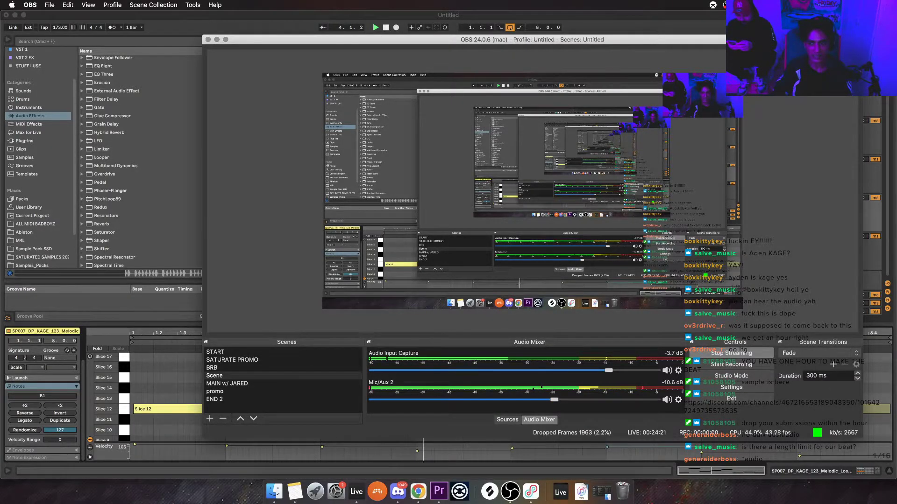
# Switch back to Live, start the sliced clip's first Slice 12 note exactly at 1.1.1, and restart playback
pyautogui.press('super+Tab')
pyautogui.click(338, 198)
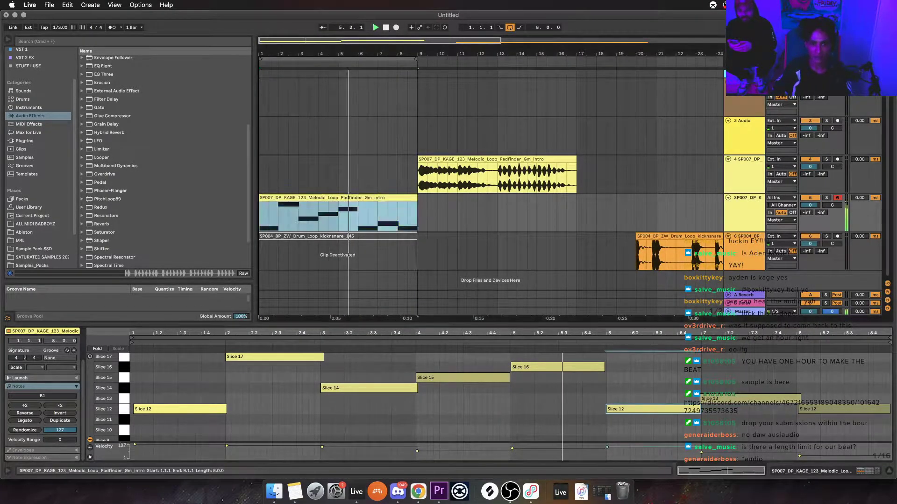
pyautogui.press('space')
pyautogui.press('super+z')
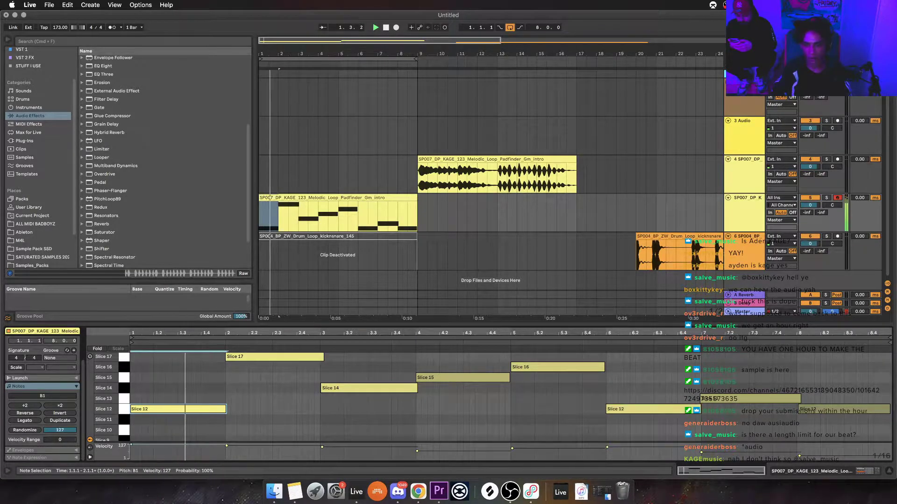
# Lower the sliced clip's bar 6 note to Slice 11 and shorten the Slice 17 note to end just before bar 3
pyautogui.click(645, 410)
pyautogui.press('Down')
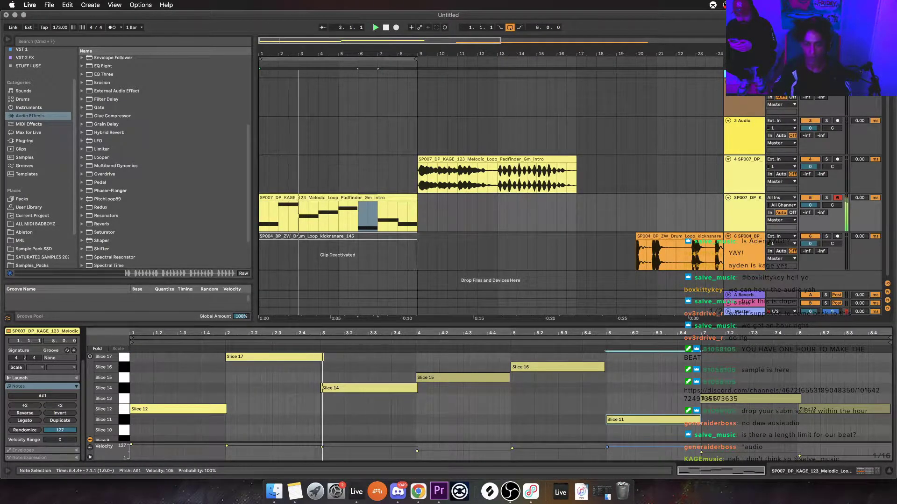
pyautogui.moveTo(323, 356); pyautogui.dragTo(320, 357)
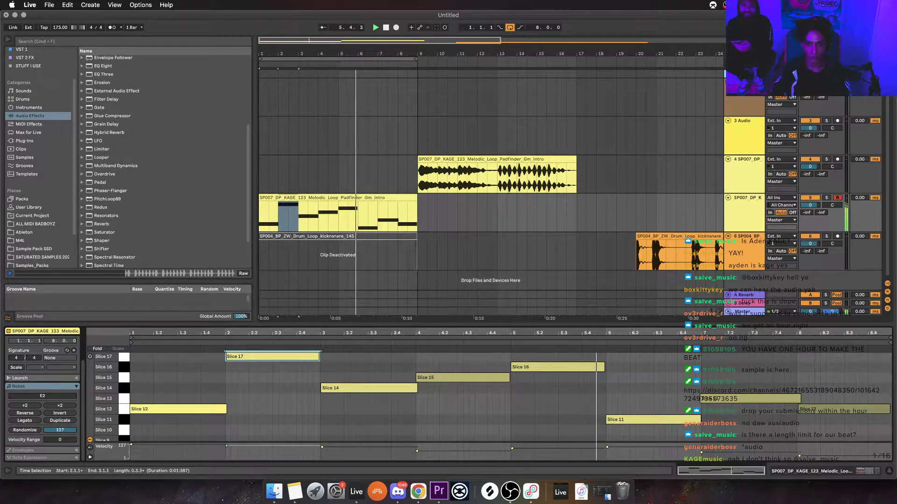
pyautogui.press('space')
pyautogui.press('space')
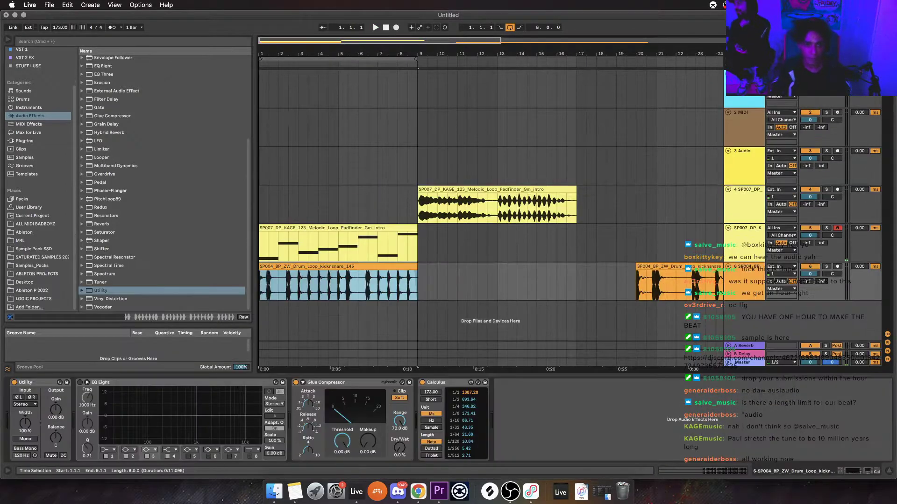
# Cut the kicknsnare loop at bar 1 into one-beat hits at 1.1 and 1.2, and delete the rest up to bar 9
pyautogui.click(261, 284)
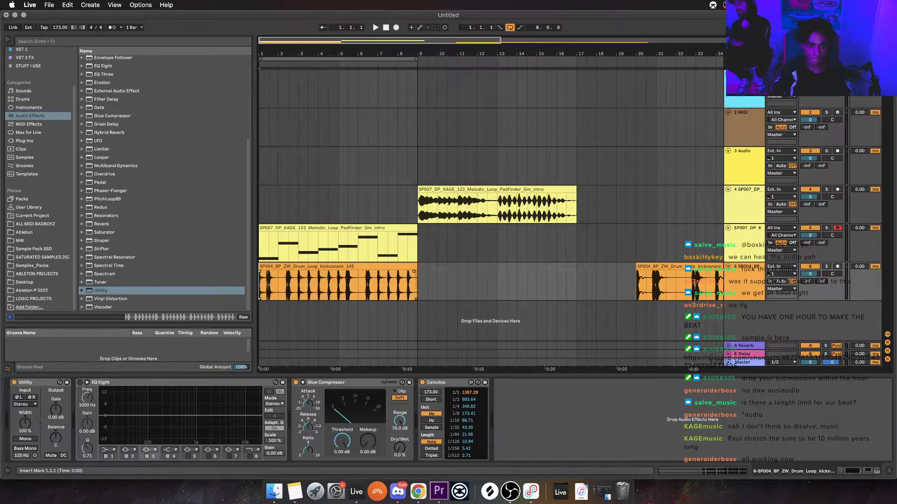
pyautogui.scroll(8, 304, 280)
pyautogui.hscroll(-5, 303, 280)
pyautogui.click(303, 266)
pyautogui.press('space')
pyautogui.press('space')
pyautogui.click(322, 280)
pyautogui.moveTo(313, 282); pyautogui.dragTo(351, 282)
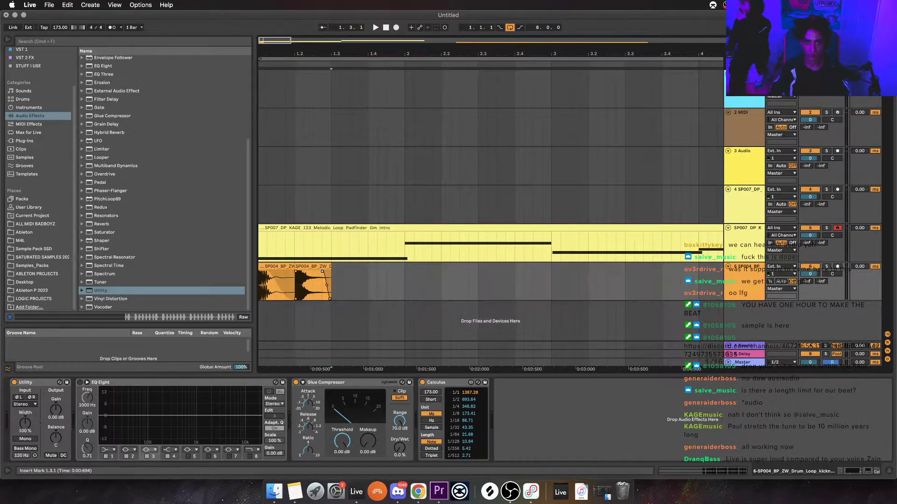
# Copy the drum hit at 1.2 to beat 1.4 and play back the resulting one-bar pattern
pyautogui.click(276, 267)
pyautogui.press('space')
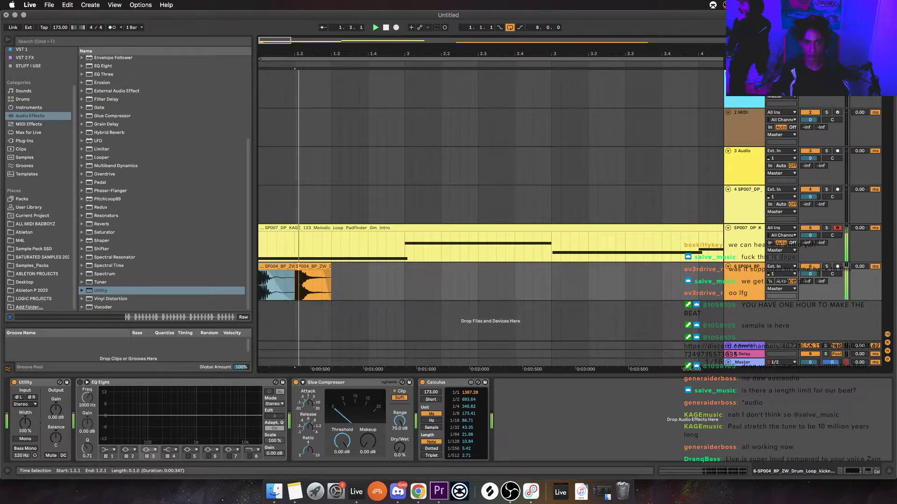
pyautogui.press('space')
pyautogui.keyDown('shift'); pyautogui.click(313, 267); pyautogui.keyUp('shift')
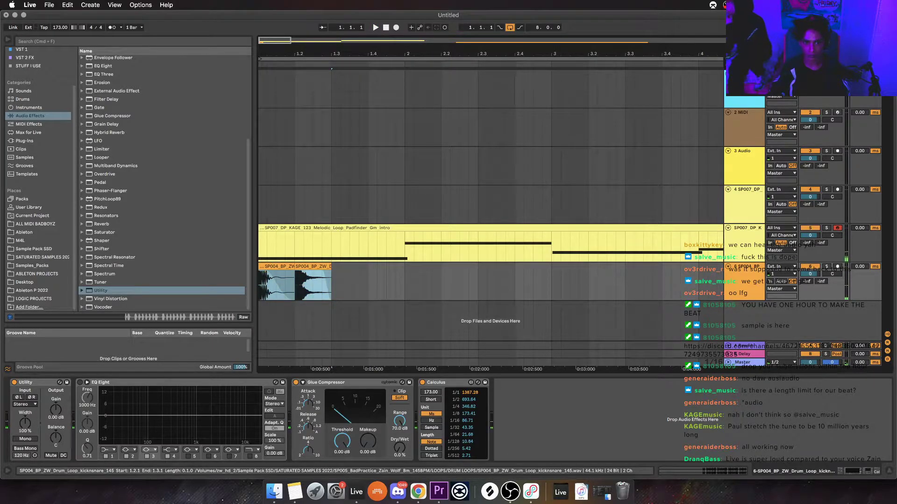
pyautogui.moveTo(313, 267); pyautogui.dragTo(386, 266)
pyautogui.click(276, 266)
pyautogui.press('space')
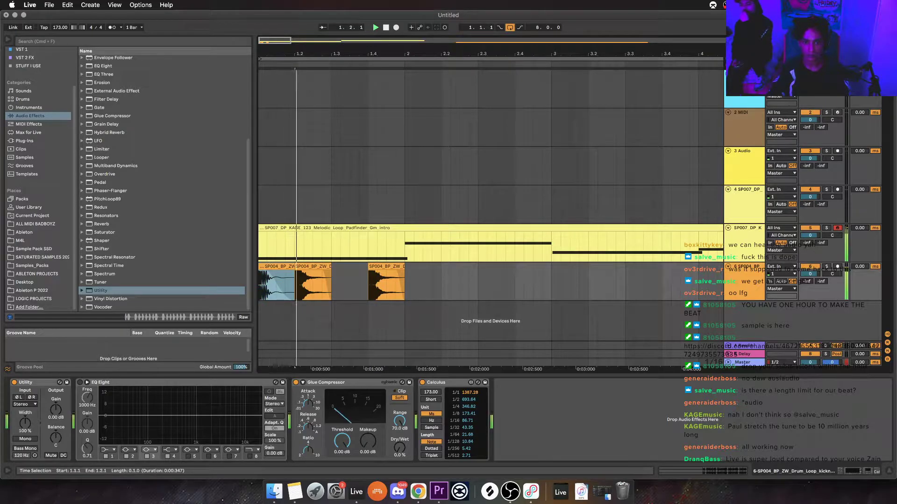
pyautogui.hscroll(1, 491, 210)
pyautogui.press('space')
# Duplicate the one-bar drum pattern repeatedly until it fills bars 1 through 9
pyautogui.moveTo(401, 285); pyautogui.dragTo(300, 285)
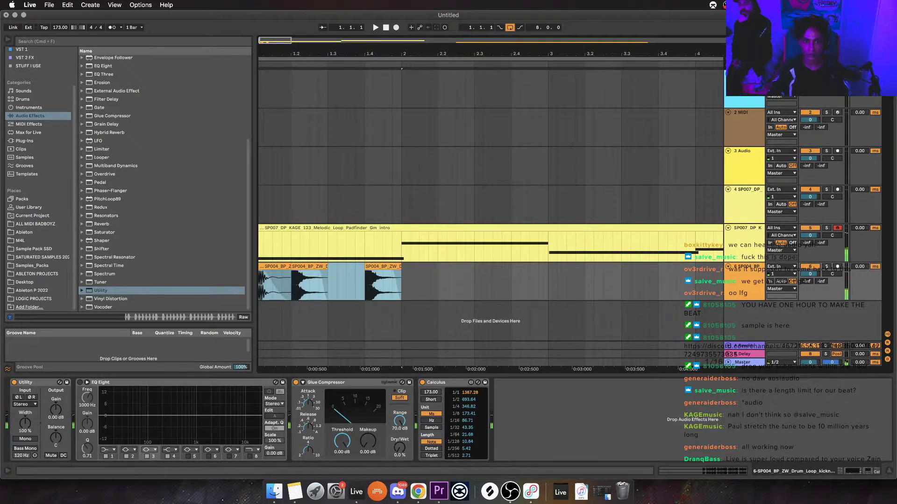
pyautogui.press('super+d')
pyautogui.press('super+d')
pyautogui.press('super+d')
pyautogui.press('super+d')
pyautogui.press('super+d')
pyautogui.press('super+d')
pyautogui.press('super+d')
pyautogui.press('super+d')
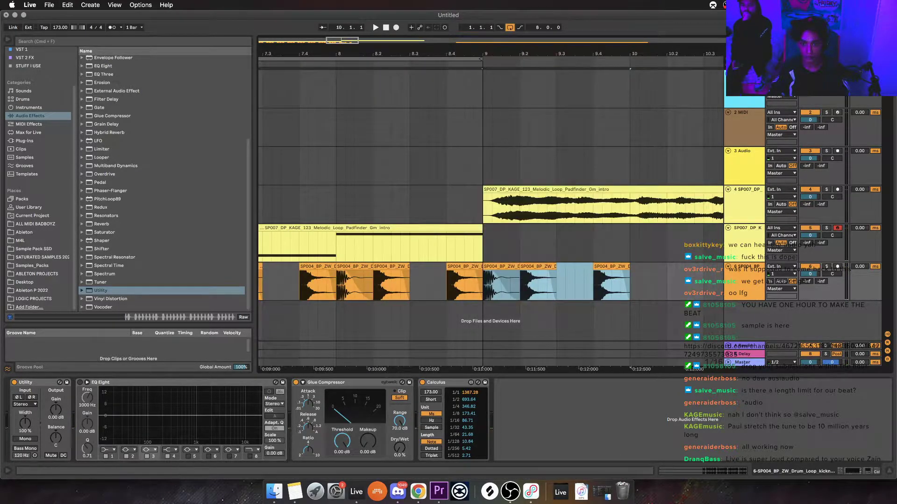
# Play back the repeated drum pattern together with the sliced melody across the eight-bar loop
pyautogui.click(447, 284)
pyautogui.press('space')
pyautogui.scroll(1, 447, 284)
pyautogui.scroll(-3, 447, 284)
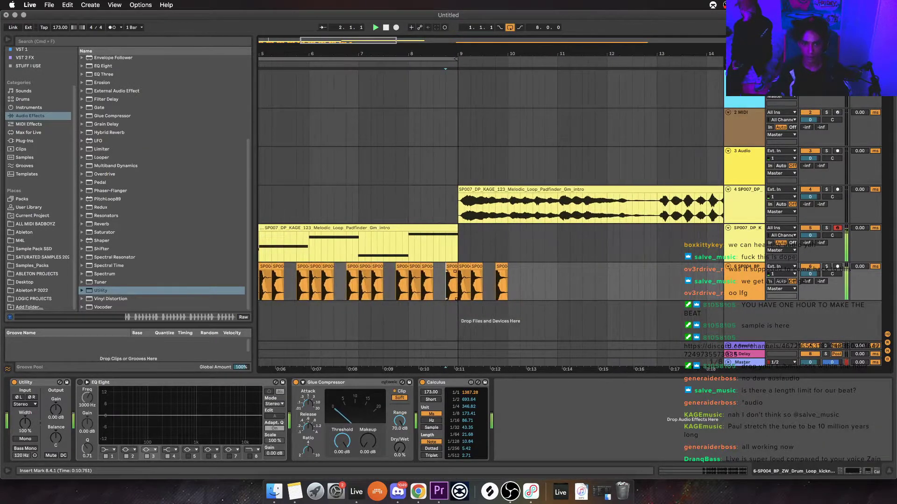
pyautogui.press('-')
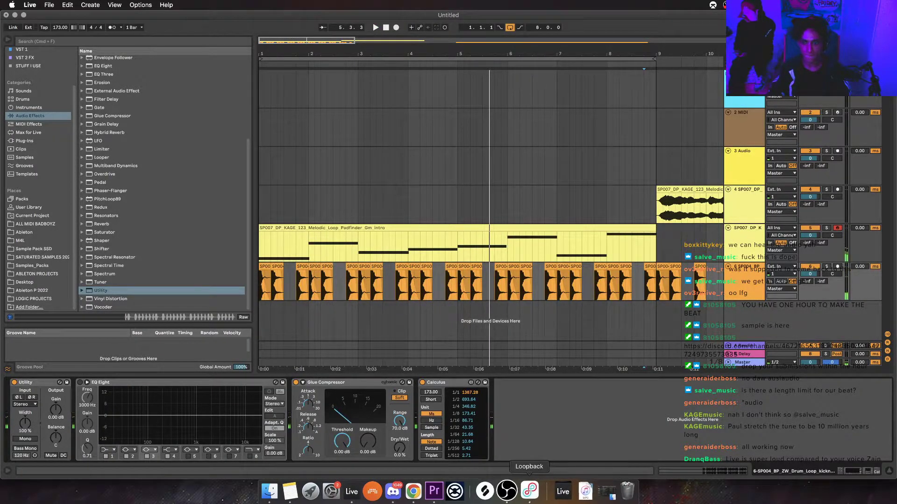
# Lower the Mic/Aux 2 level in OBS to -20.4 dB and play the beat in Live
pyautogui.click(510, 491)
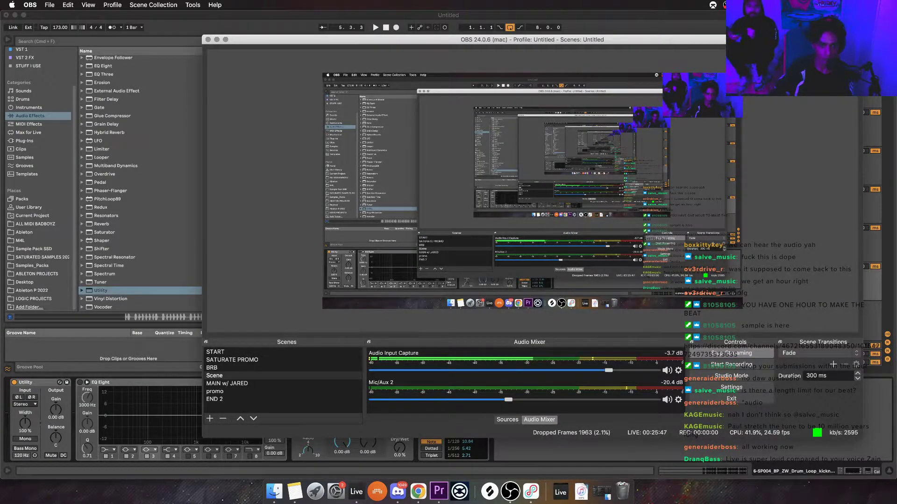
pyautogui.press('super+Tab')
pyautogui.click(643, 285)
pyautogui.press('space')
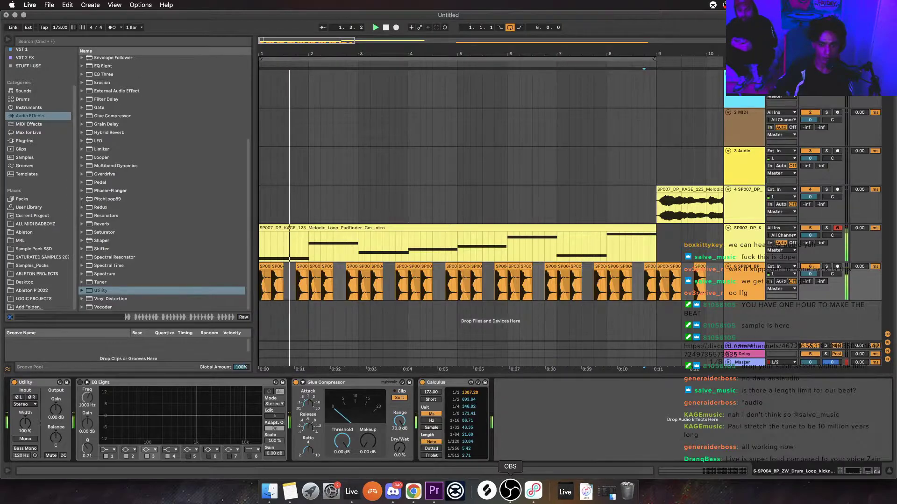
# Set the Mic/Aux 2 level in OBS to -17.8 dB and replay the beat in Live
pyautogui.click(510, 492)
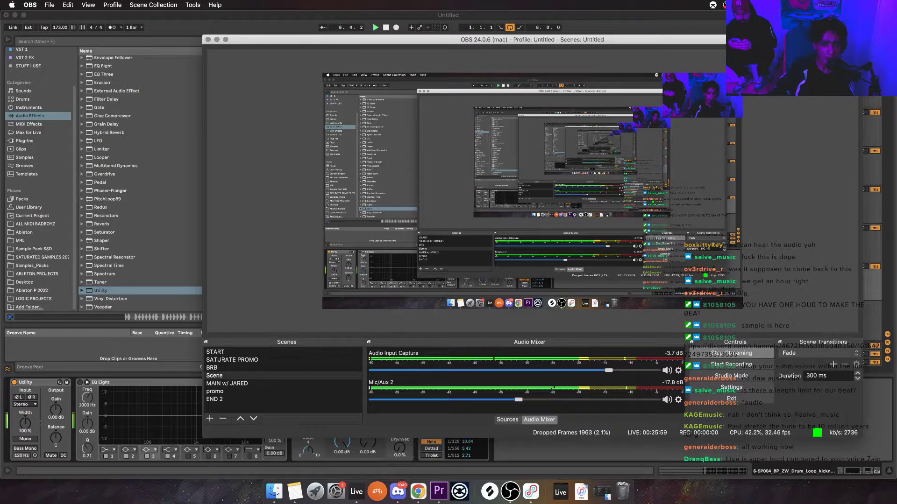
pyautogui.press('super+Tab')
pyautogui.press('space')
pyautogui.press('space')
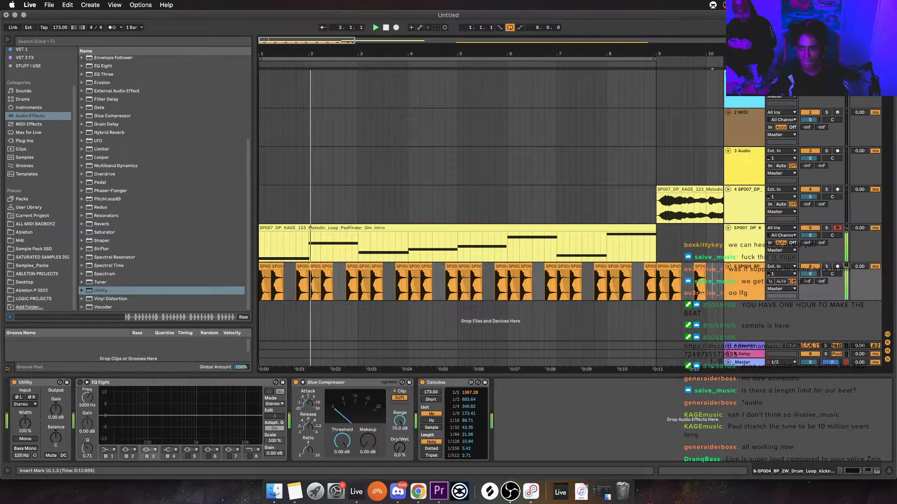
pyautogui.press('space')
# Play the loop from the sliced clip and examine the devices on the drum and sliced tracks
pyautogui.click(376, 228)
pyautogui.press('space')
pyautogui.click(745, 267)
pyautogui.click(744, 228)
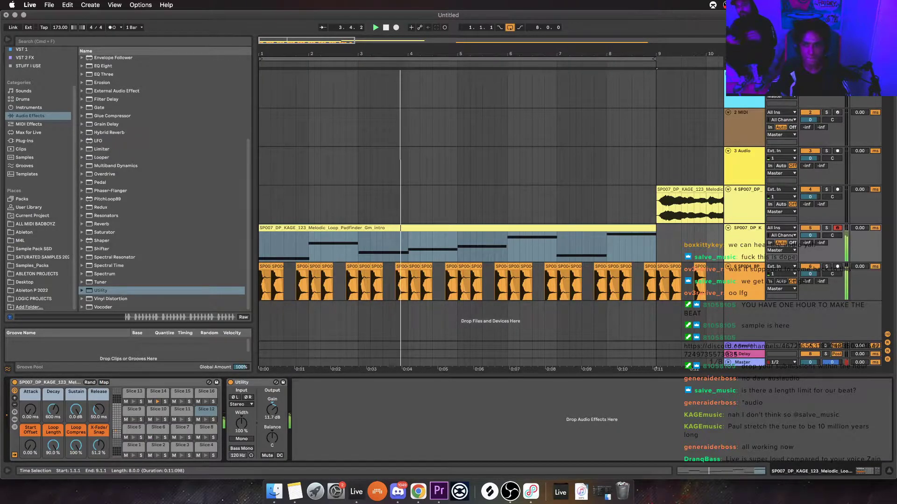
# Enable the drum track's EQ Eight and shape four bands with a low cut and a -4.24 dB dip near 4.95 kHz
pyautogui.click(745, 267)
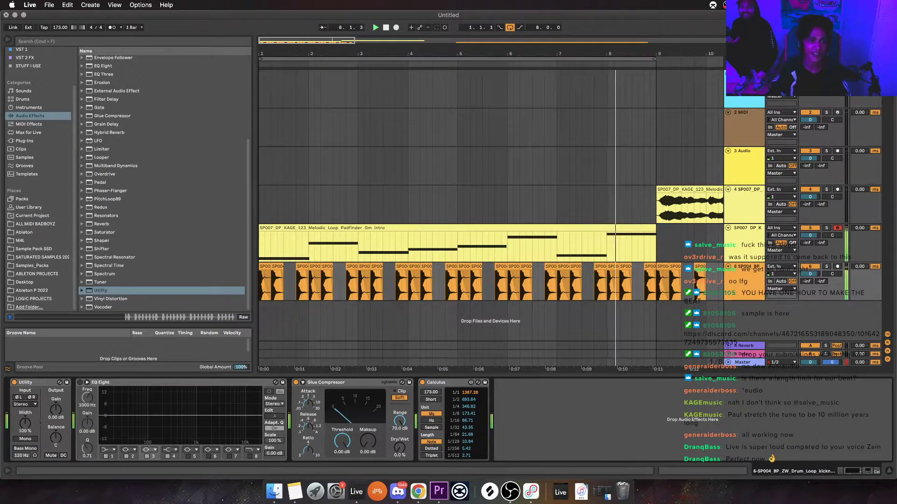
pyautogui.click(103, 65)
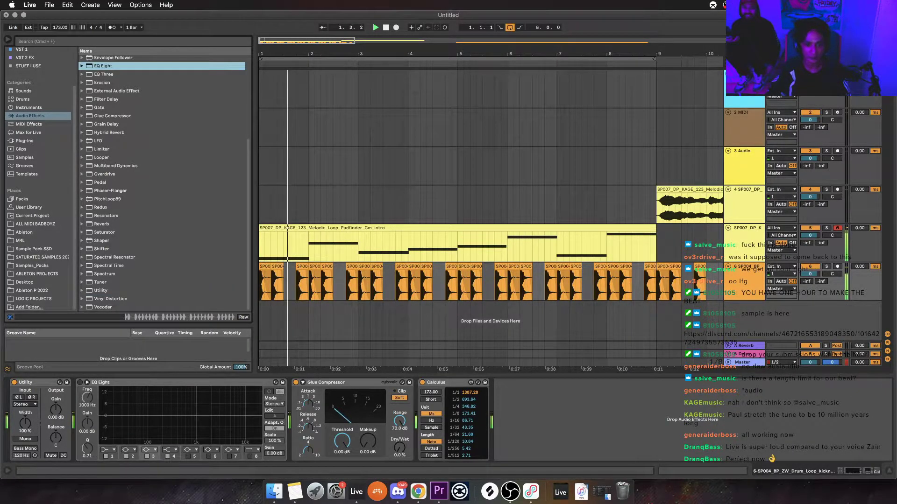
pyautogui.click(80, 382)
pyautogui.click(108, 450)
pyautogui.click(108, 396)
pyautogui.moveTo(124, 422); pyautogui.dragTo(139, 412)
# Insert the OTT Multiband Dynamics preset between EQ Eight and Glue Compressor on the drum track and adjust its output
pyautogui.scroll(-3, 139, 412)
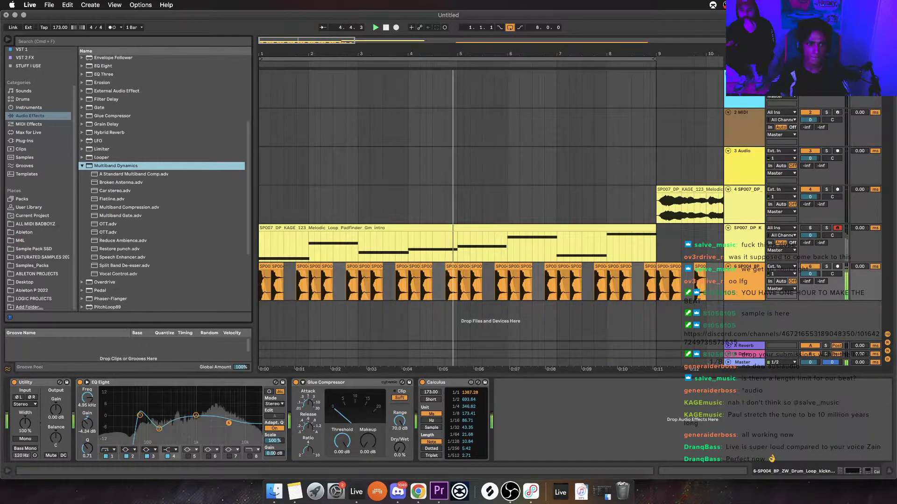
pyautogui.moveTo(107, 223); pyautogui.dragTo(292, 420)
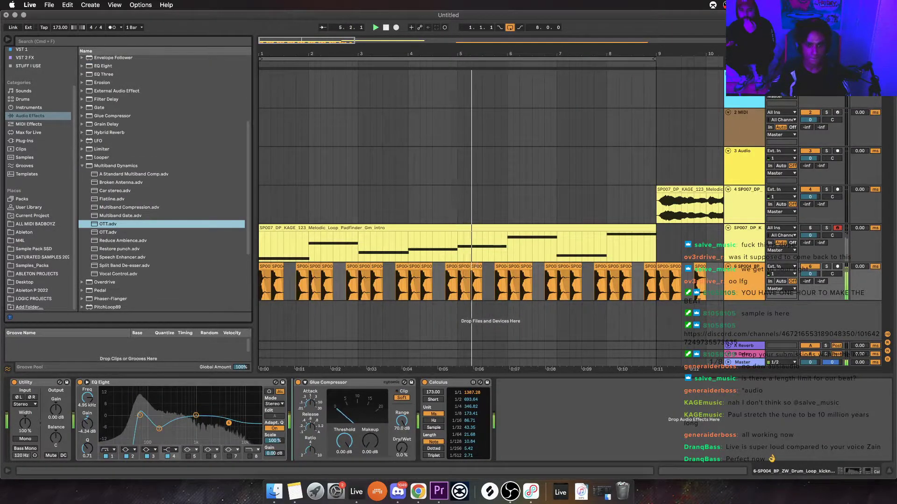
pyautogui.press('Return')
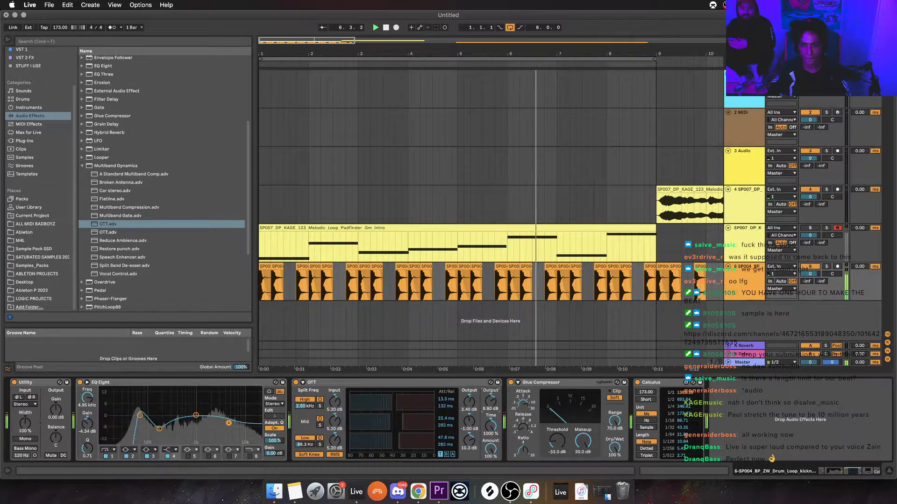
pyautogui.moveTo(490, 401); pyautogui.dragTo(490, 405)
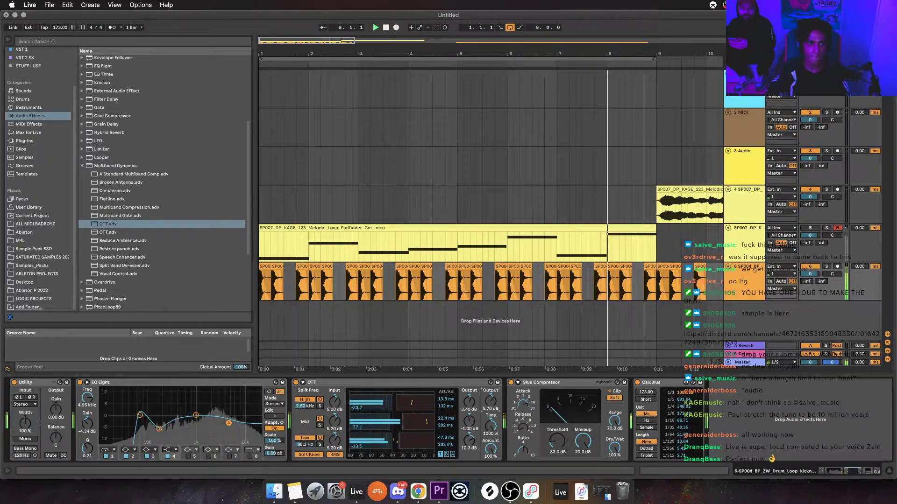
# Insert a Grain Delay between EQ Eight and OTT on the drum track
pyautogui.click(81, 165)
pyautogui.moveTo(106, 124); pyautogui.dragTo(292, 421)
pyautogui.press('Return')
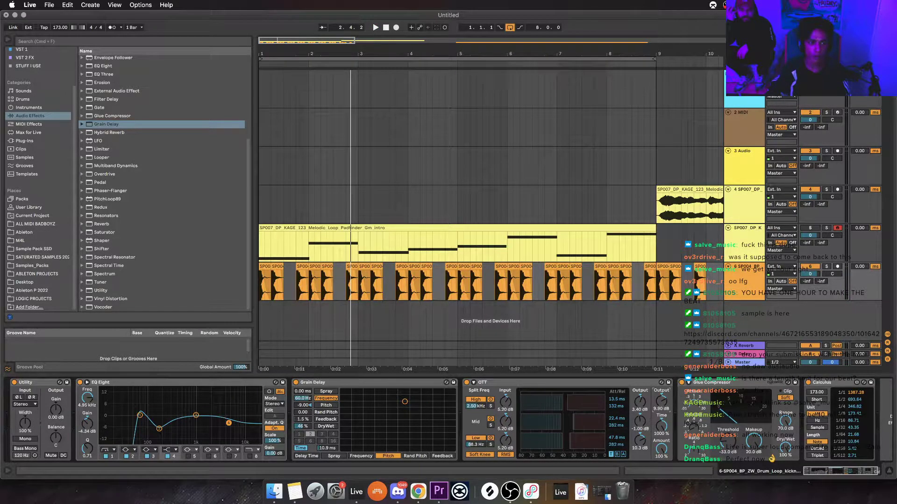
# Audition the drum loops of the SP002 Sorri pack in the SATURATED SAMPLES folder
pyautogui.click(38, 257)
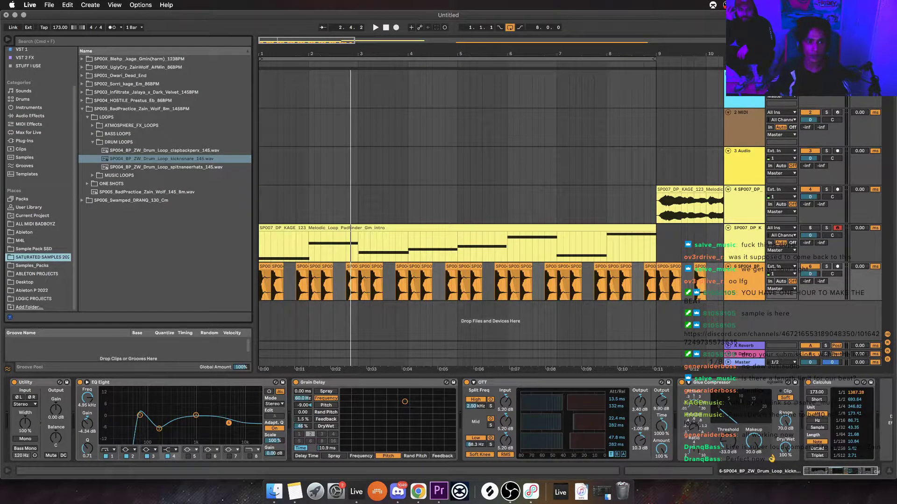
pyautogui.click(126, 84)
pyautogui.press('Down')
pyautogui.press('Right')
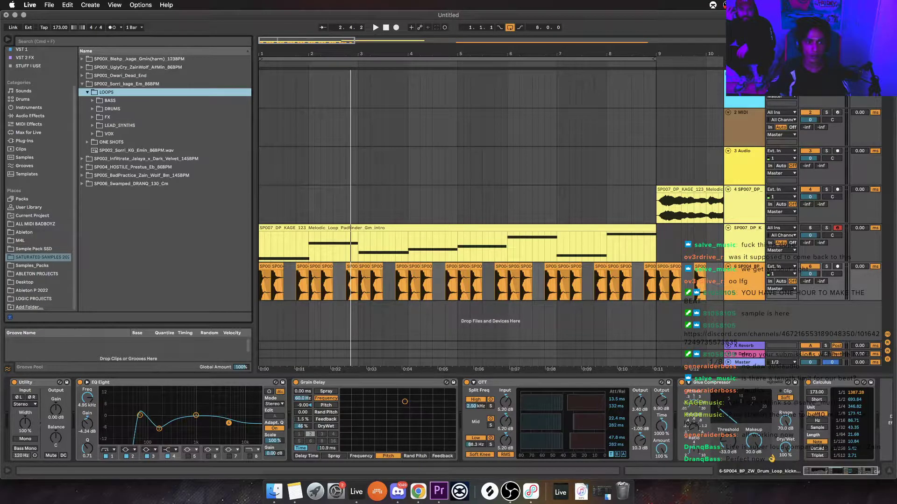
pyautogui.click(112, 109)
pyautogui.click(164, 134)
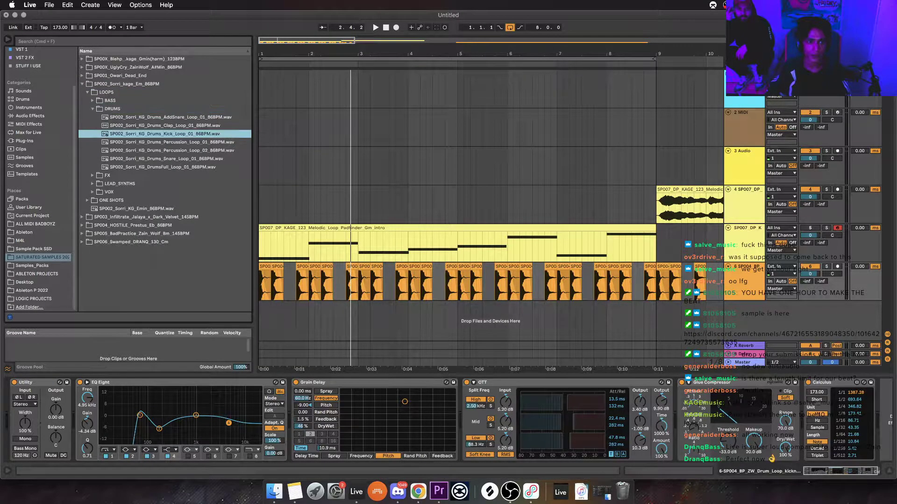
pyautogui.click(171, 117)
pyautogui.click(171, 142)
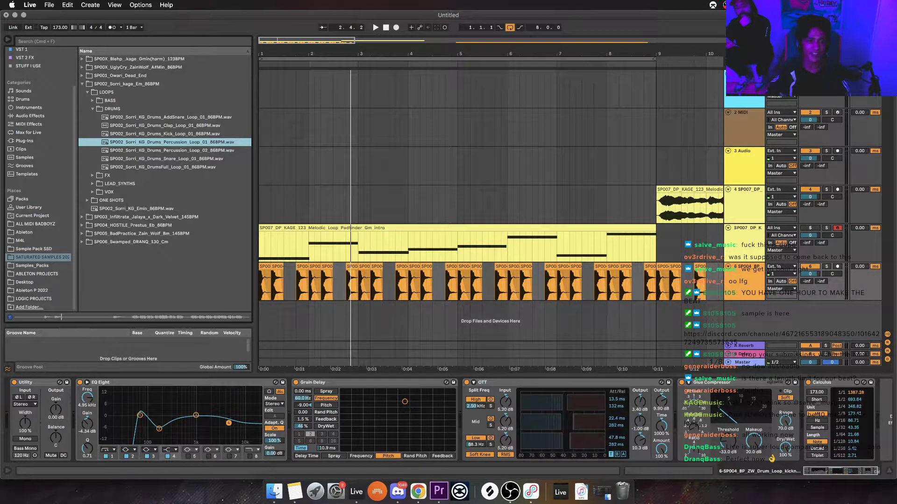
pyautogui.press('Down')
pyautogui.press('Down')
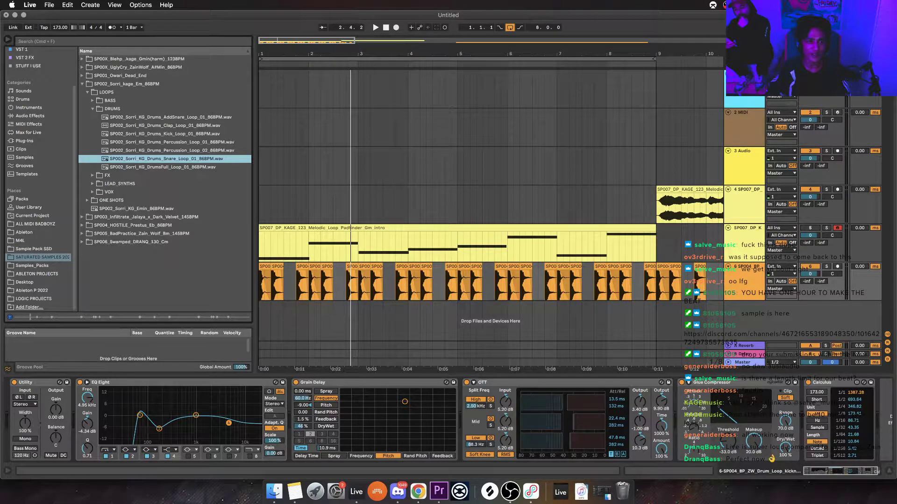
pyautogui.press('Left')
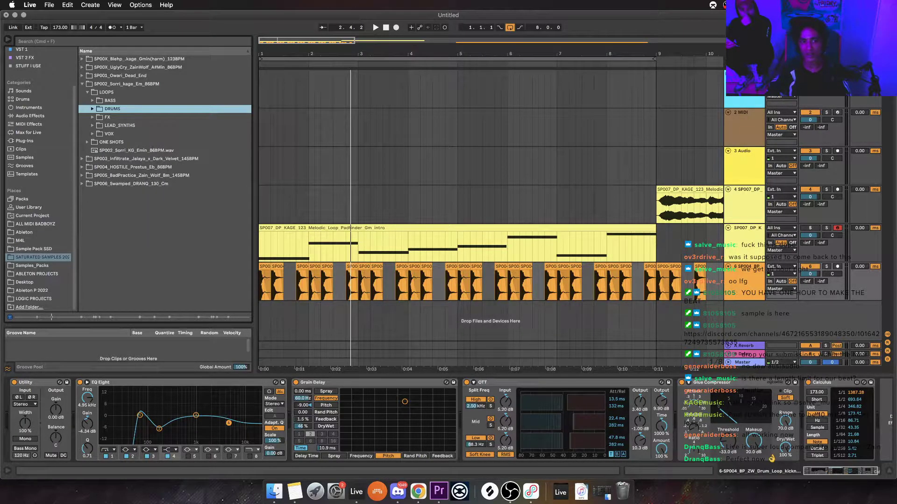
pyautogui.press('Left')
pyautogui.press('Left')
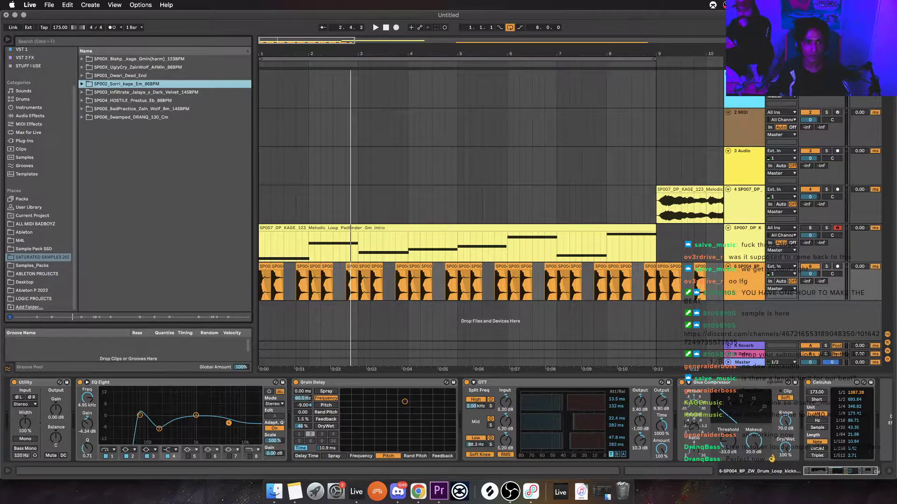
# Check the SP003 Infiltrate pack and audition the FINITY, TOMTHUM and UH percussion loops in the SP004 HOSTILE pack
pyautogui.press('Down')
pyautogui.press('Right')
pyautogui.press('Left')
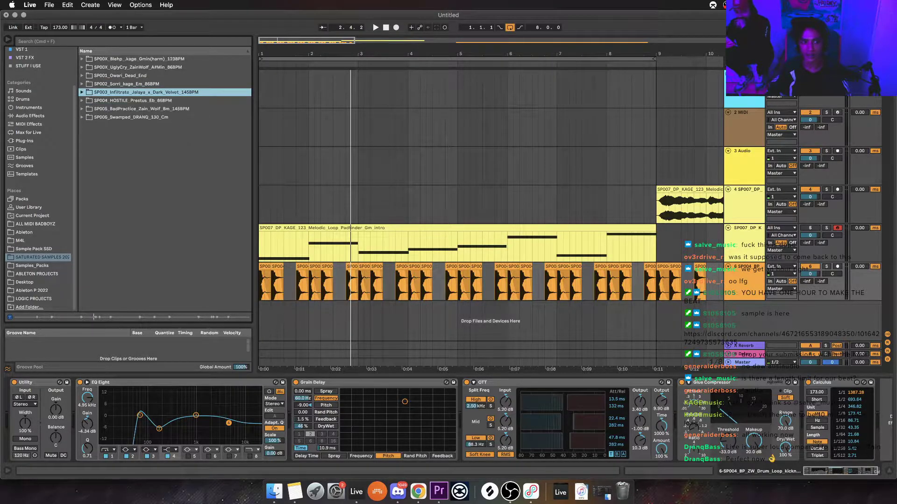
pyautogui.press('Down')
pyautogui.press('Right')
pyautogui.press('Down')
pyautogui.press('Right')
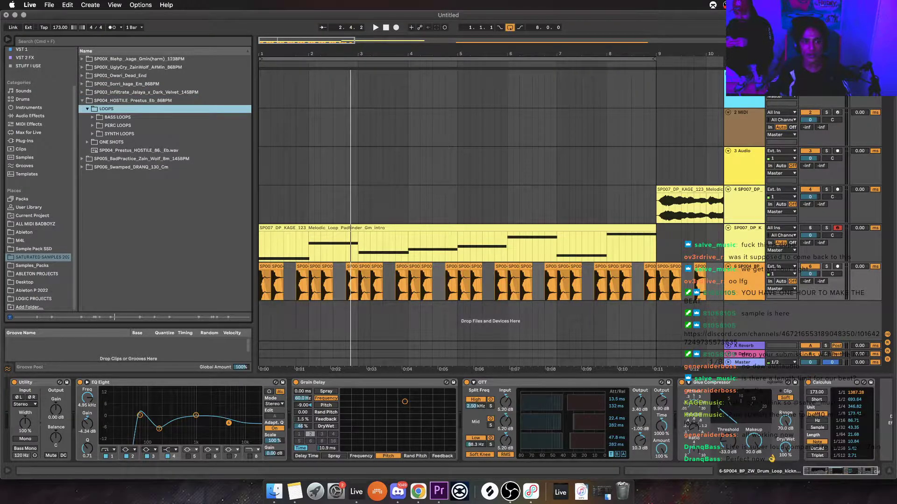
pyautogui.press('Down')
pyautogui.press('Down')
pyautogui.press('Right')
pyautogui.press('Down')
pyautogui.press('Down')
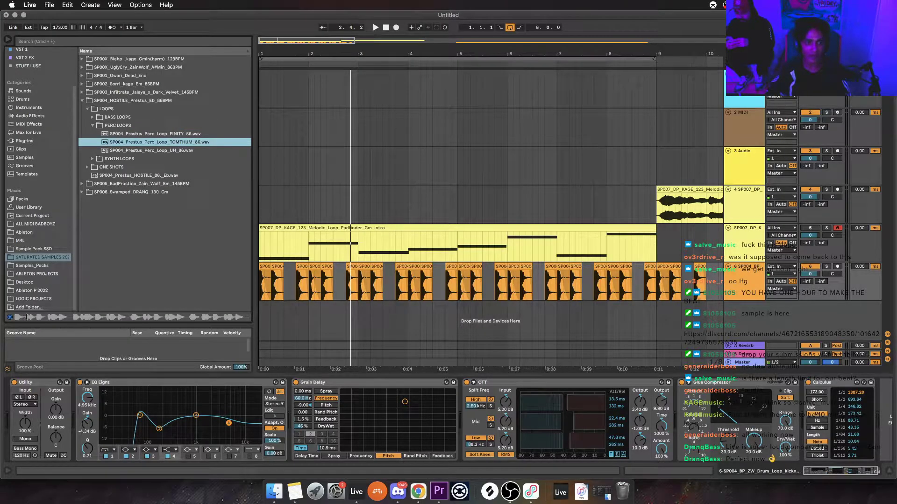
pyautogui.press('Up')
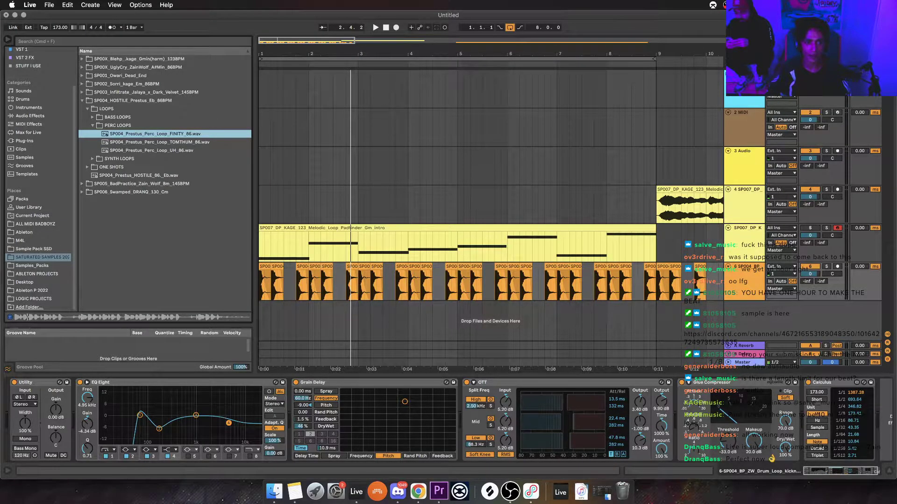
pyautogui.press('Down')
pyautogui.press('Down')
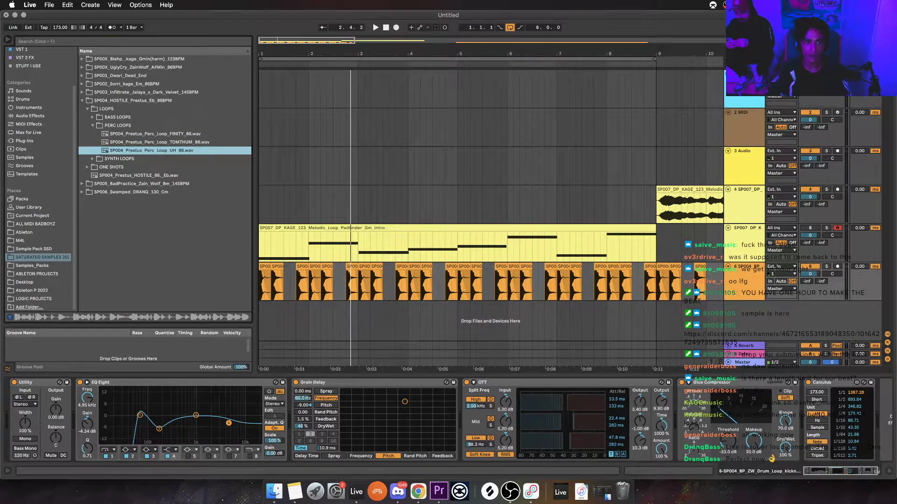
pyautogui.press('Left')
pyautogui.press('Left')
pyautogui.press('Left')
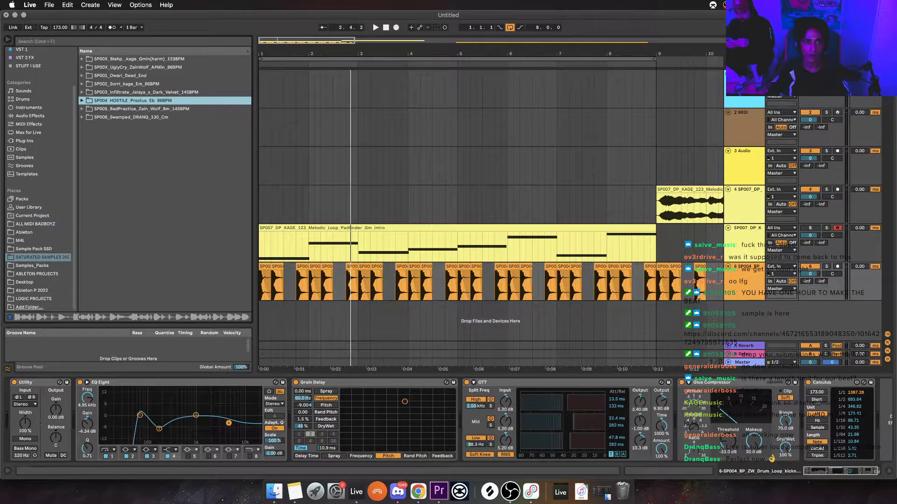
# Place the SP004_BP_ZW_Drum_Loop_spitnsneerhats_145.wav loop from the SP005 BadPractice pack on a new track starting at bar 1
pyautogui.press('Down')
pyautogui.press('Right')
pyautogui.press('Down')
pyautogui.press('Down')
pyautogui.press('Down')
pyautogui.press('Down')
pyautogui.press('Down')
pyautogui.press('Down')
pyautogui.press('Down')
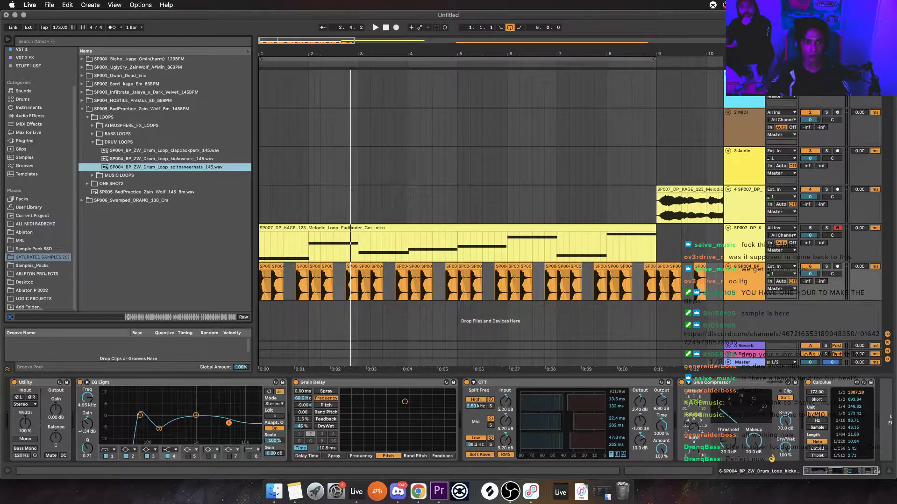
pyautogui.moveTo(165, 167); pyautogui.dragTo(259, 305)
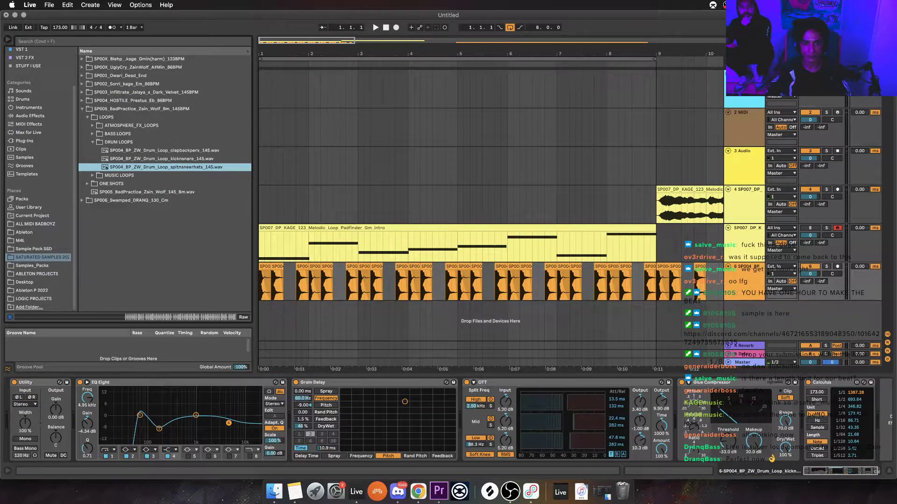
pyautogui.moveTo(166, 167); pyautogui.dragTo(265, 305)
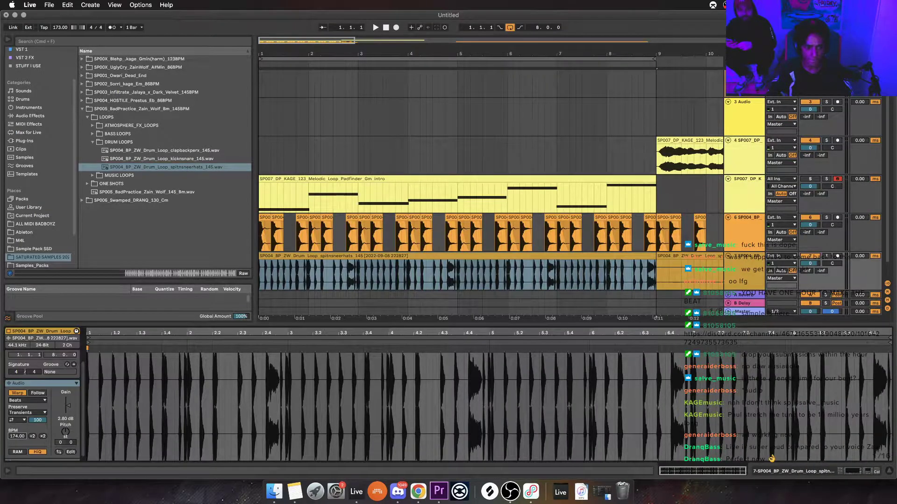
# Set the hats clip's transient envelope to 0 and play the beat
pyautogui.moveTo(38, 420); pyautogui.dragTo(38, 463)
pyautogui.press('space')
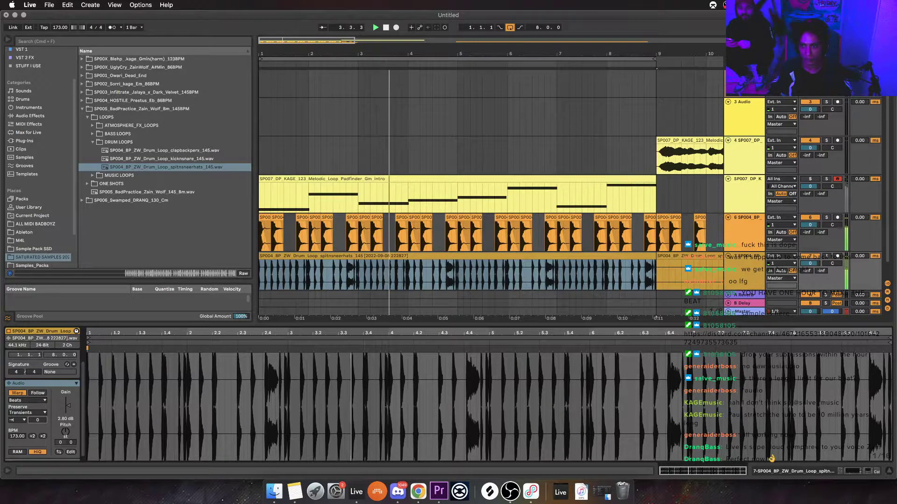
pyautogui.hotkey('shift', 'Tab')
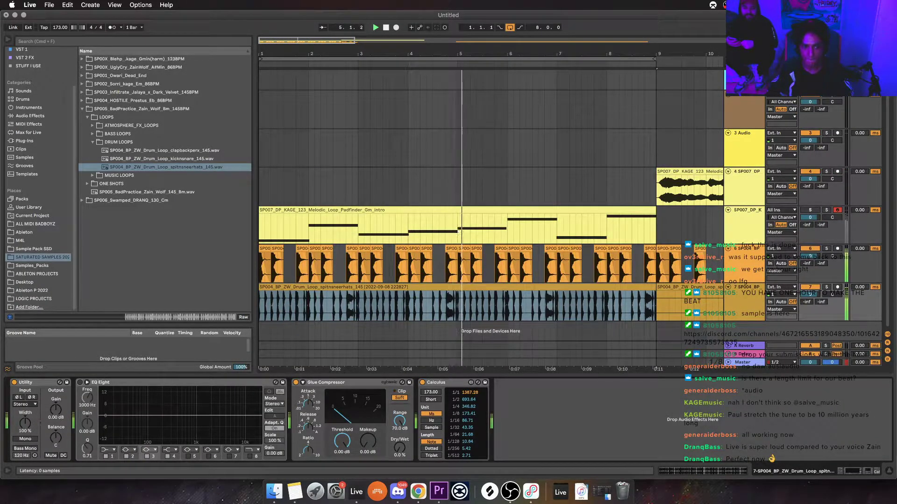
# Enable EQ Eight on the hats track and shape it with a low cut and a high band near 9.38 kHz
pyautogui.click(79, 382)
pyautogui.click(108, 450)
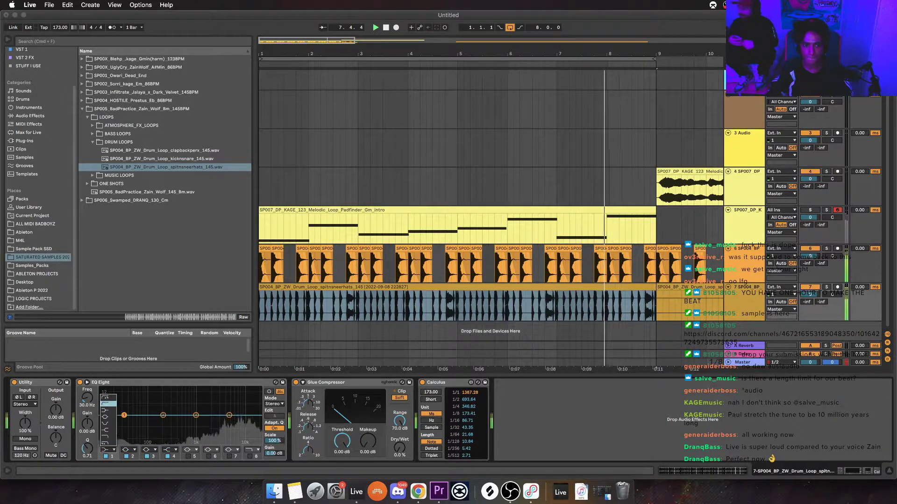
pyautogui.click(108, 404)
pyautogui.moveTo(124, 422); pyautogui.dragTo(242, 422)
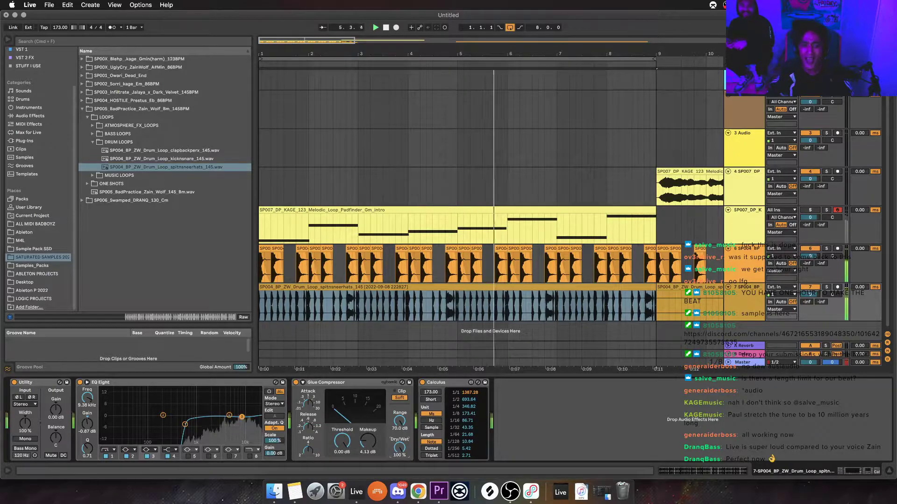
# Set the hats track's Glue Compressor to 100% Dry/Wet with a -15.2 dB threshold, and the high EQ band to 9.58 kHz, 0.12 dB
pyautogui.moveTo(399, 447); pyautogui.dragTo(399, 406)
pyautogui.moveTo(342, 440)
pyautogui.mouseDown()
pyautogui.moveTo(342, 461)
pyautogui.moveTo(342, 447)
pyautogui.moveTo(367, 434)
pyautogui.moveTo(342, 449)
pyautogui.moveTo(368, 437)
pyautogui.moveTo(342, 435)
pyautogui.mouseUp()
pyautogui.moveTo(242, 417); pyautogui.dragTo(243, 415)
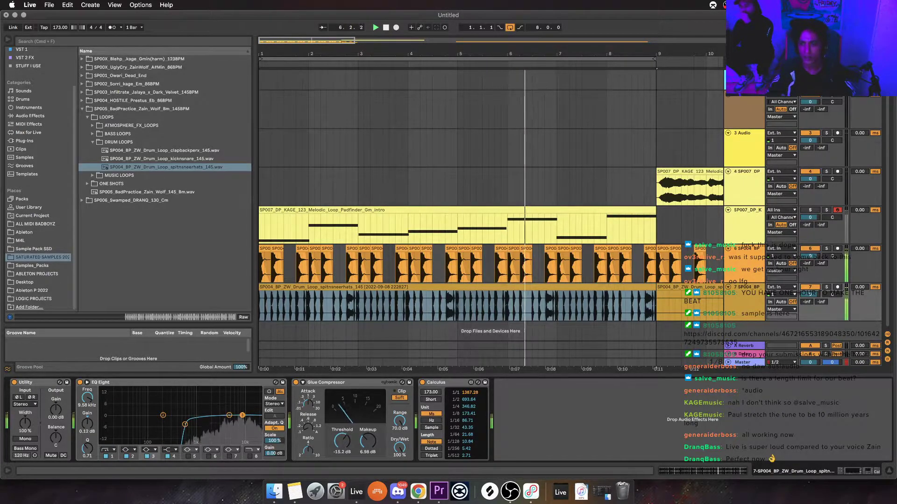
# Set the sliced track's Utility gain to 9.44 dB and add the OTT preset after it with a 24% amount
pyautogui.click(746, 210)
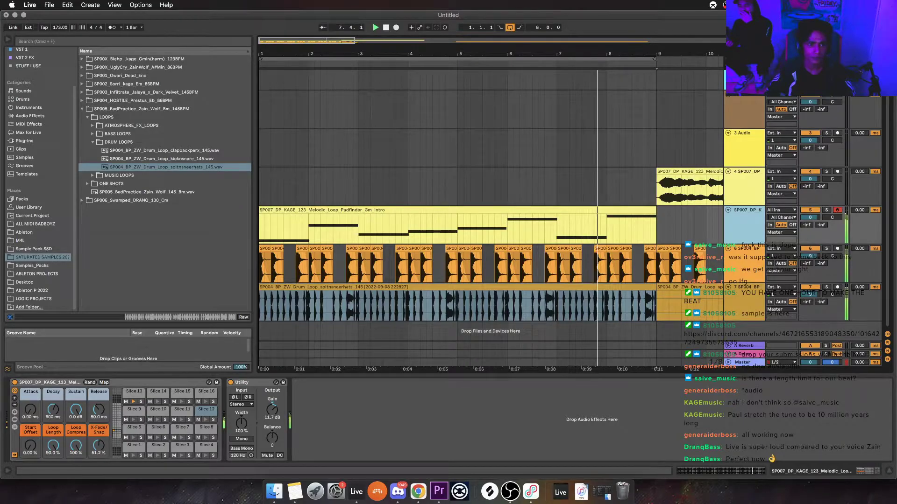
pyautogui.click(30, 116)
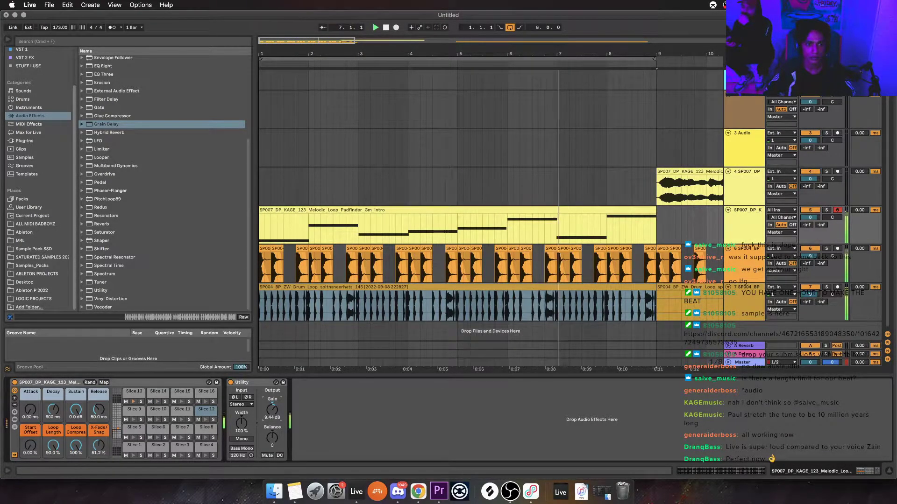
pyautogui.click(81, 165)
pyautogui.moveTo(107, 232); pyautogui.dragTo(327, 419)
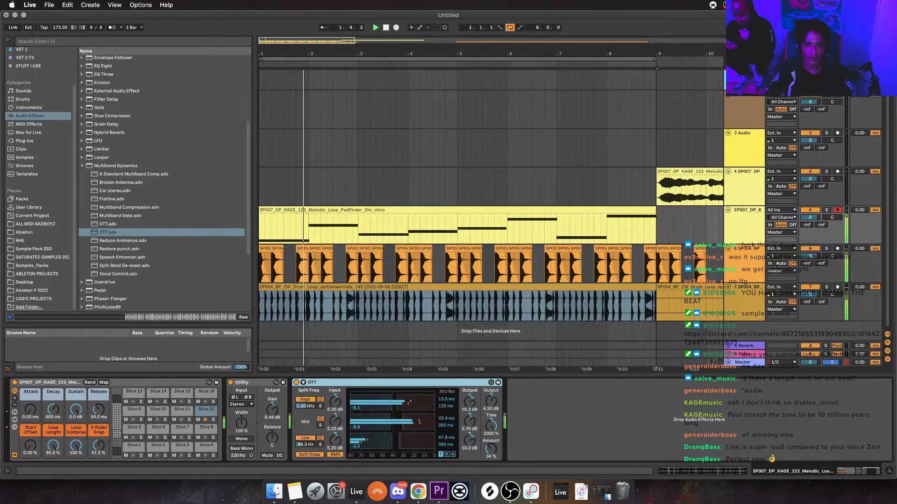
pyautogui.moveTo(490, 449); pyautogui.dragTo(491, 474)
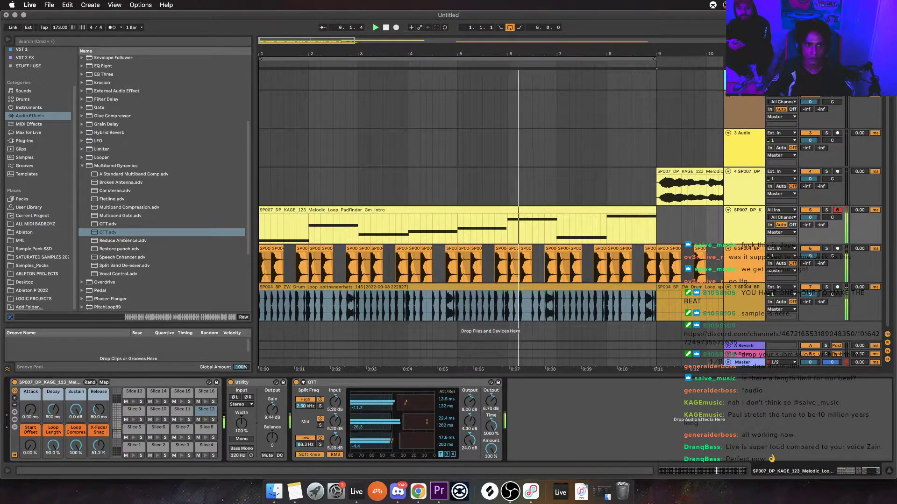
# Fine-tune the OTT's overall output gain on the sliced track
pyautogui.scroll(5, 161, 187)
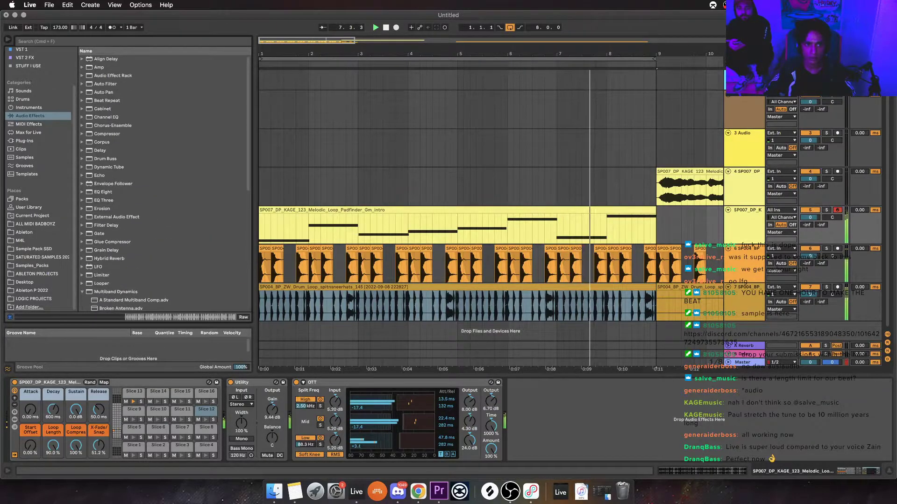
pyautogui.scroll(-7, 161, 187)
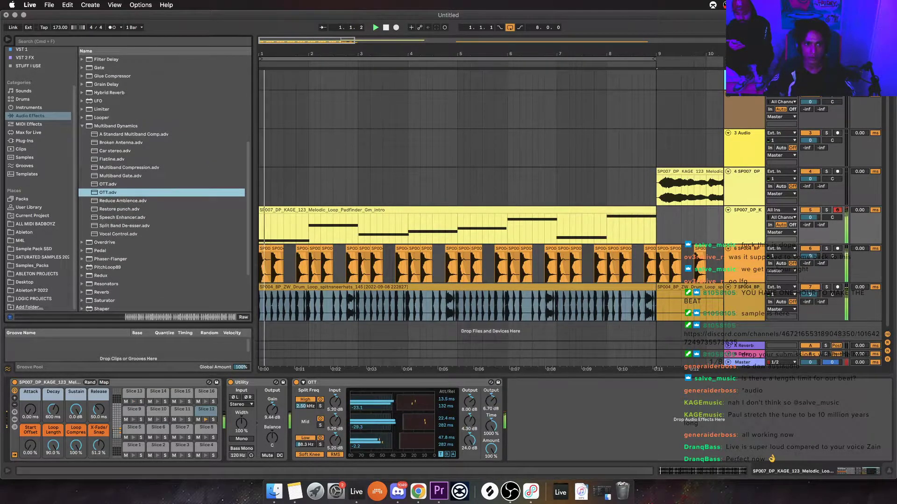
pyautogui.press('Left')
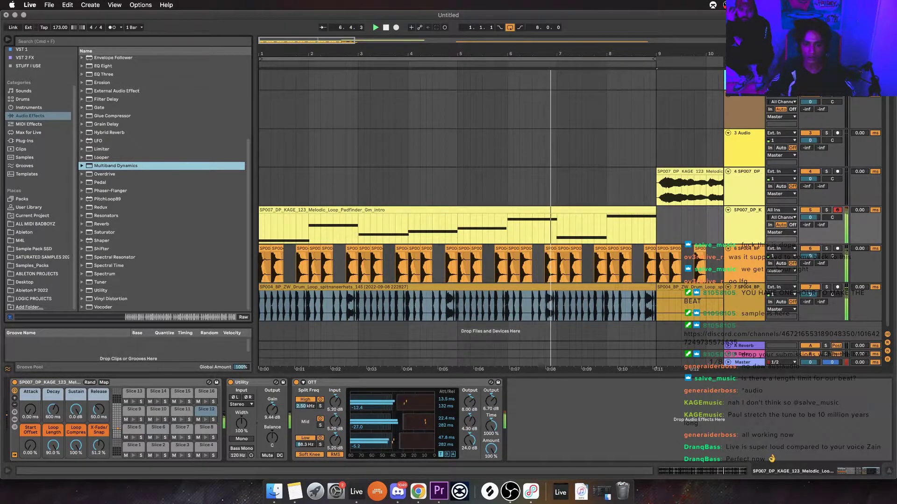
pyautogui.moveTo(490, 401); pyautogui.dragTo(491, 411)
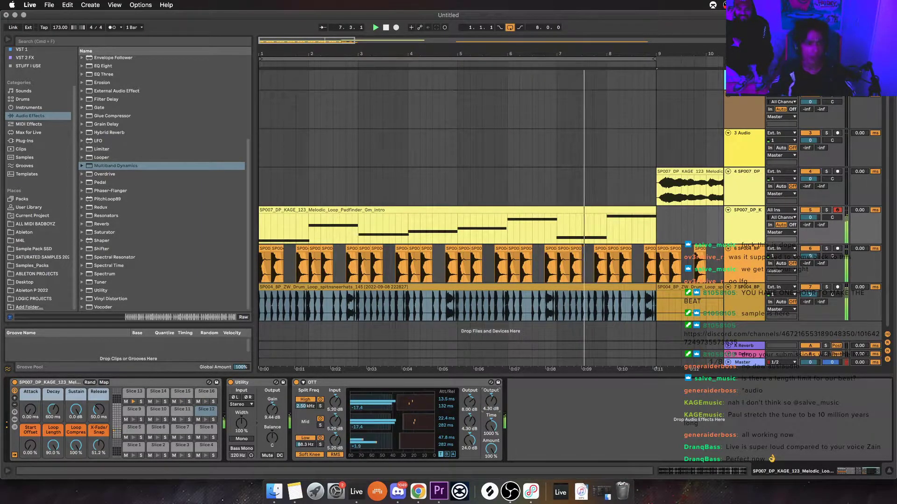
# Add the Snap Heap plug-in after OTT on the sliced track and open its preset browser
pyautogui.click(743, 362)
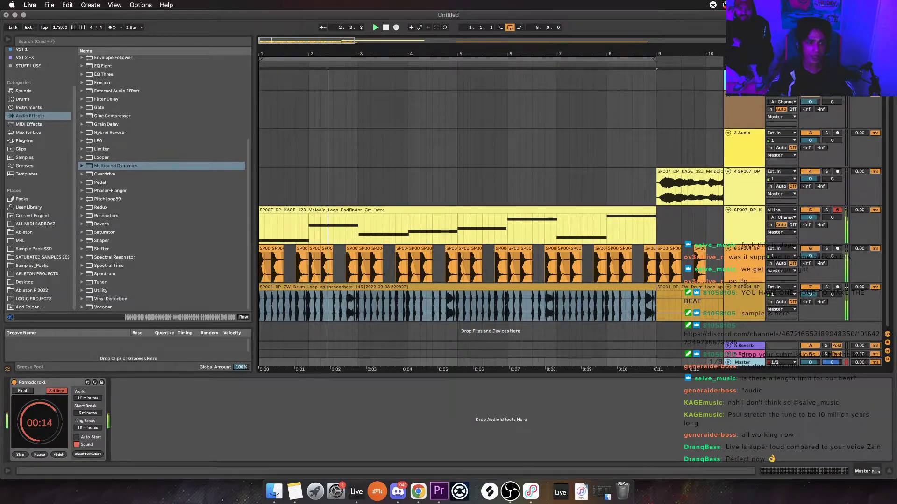
pyautogui.click(28, 66)
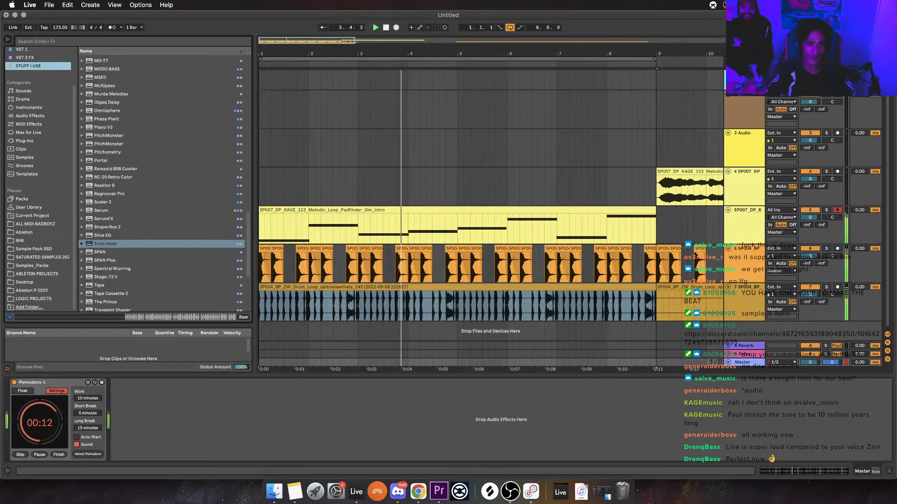
pyautogui.scroll(-5, 161, 182)
pyautogui.click(105, 116)
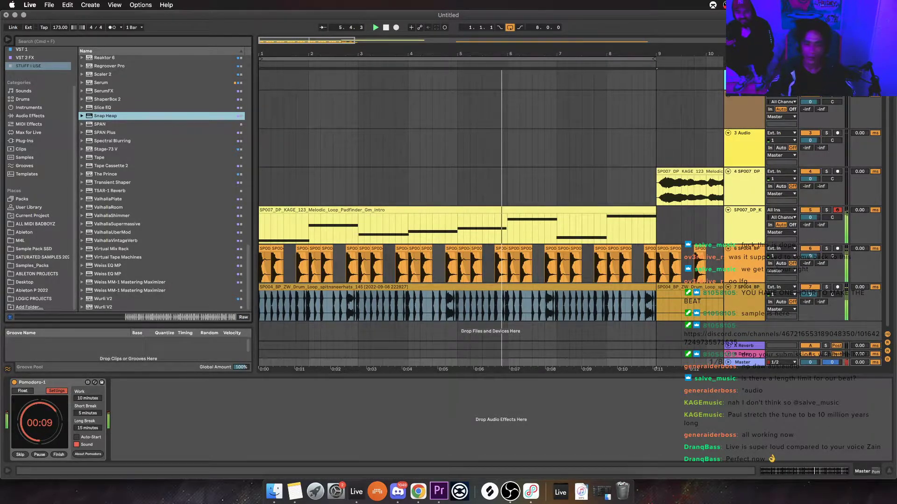
pyautogui.moveTo(105, 116); pyautogui.dragTo(327, 225)
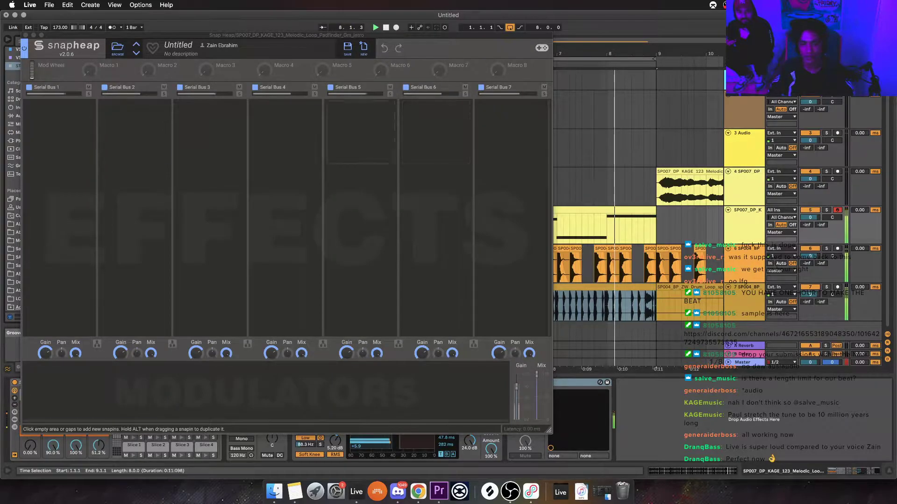
pyautogui.click(117, 46)
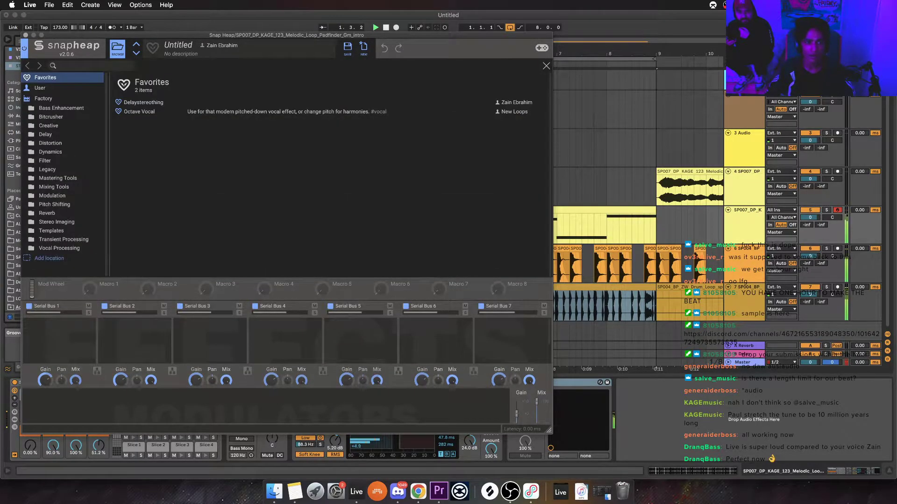
# Load the factory Filter preset Pitch-Tracking Lowpass in Snap Heap
pyautogui.click(45, 160)
pyautogui.doubleClick(151, 148)
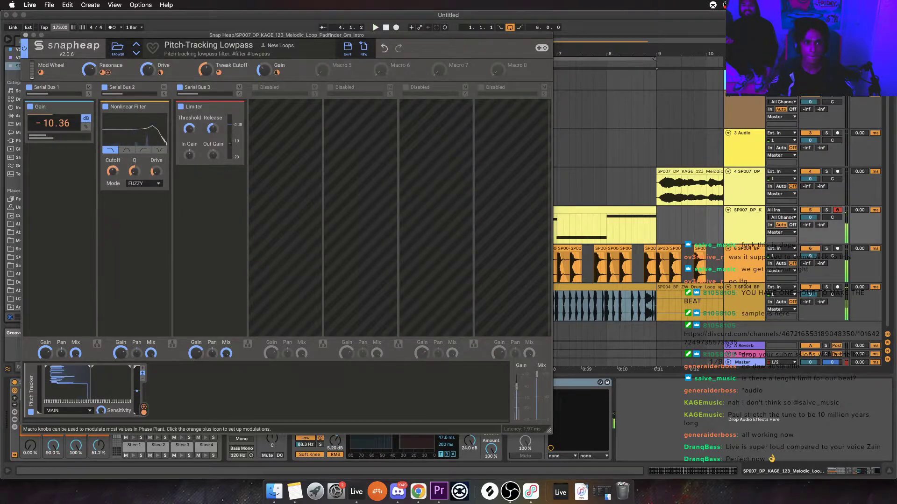
pyautogui.press('super+Tab')
pyautogui.press('super+Tab')
pyautogui.press('super+Tab')
pyautogui.press('super+Tab')
pyautogui.press('super+Tab')
pyautogui.press('super+Tab')
pyautogui.press('super+Tab')
pyautogui.press('super+Tab')
pyautogui.press('super+Tab')
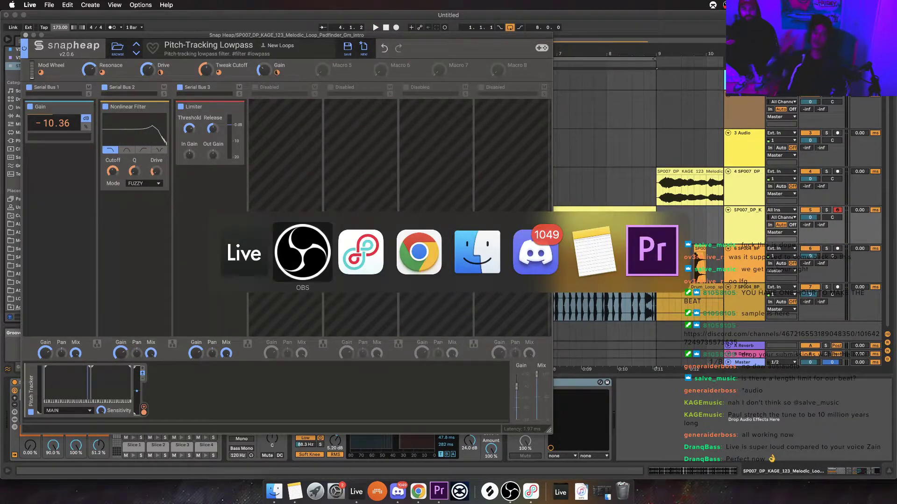
pyautogui.press('super+Tab')
pyautogui.press('super+Tab')
pyautogui.press('super+Tab')
pyautogui.press('super+Tab')
pyautogui.press('super+Tab')
pyautogui.press('super+Tab')
pyautogui.press('super+Tab')
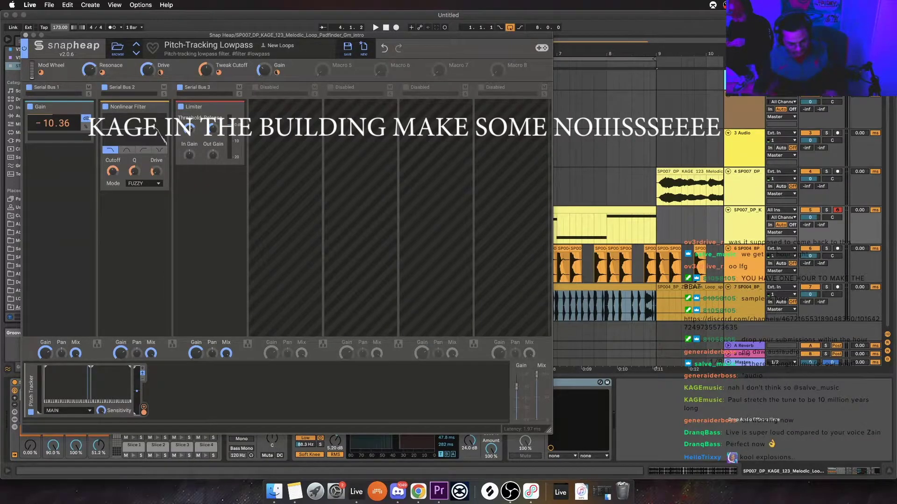
# Hide the plug-in window, play the arrangement from the start and select the sliced loop's MIDI clip
pyautogui.press('super+alt+p')
pyautogui.press('Home')
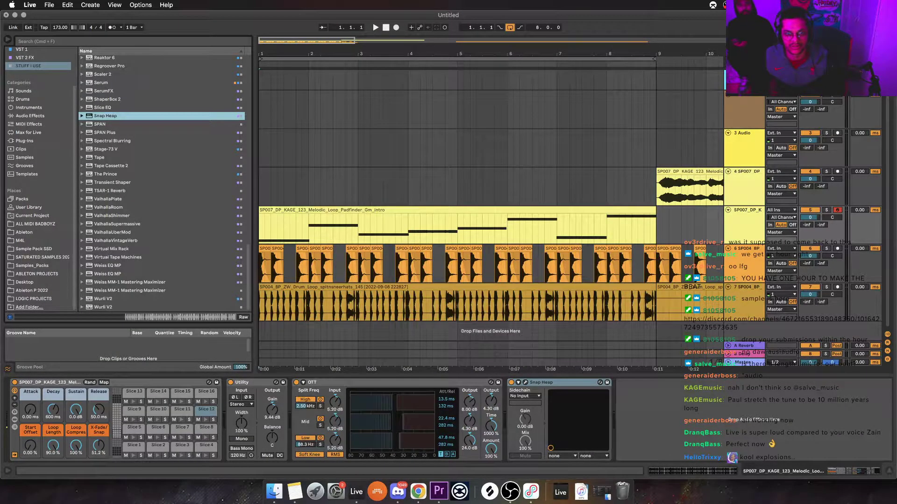
pyautogui.press('space')
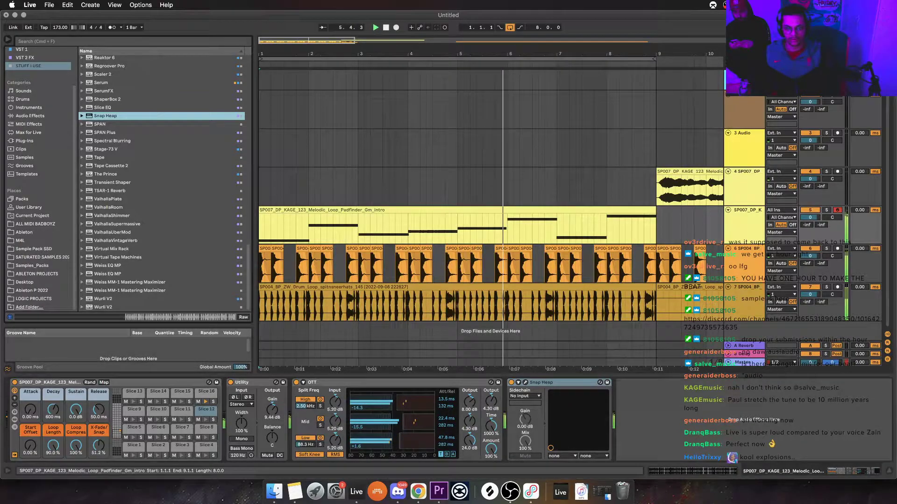
pyautogui.press('space')
pyautogui.click(457, 210)
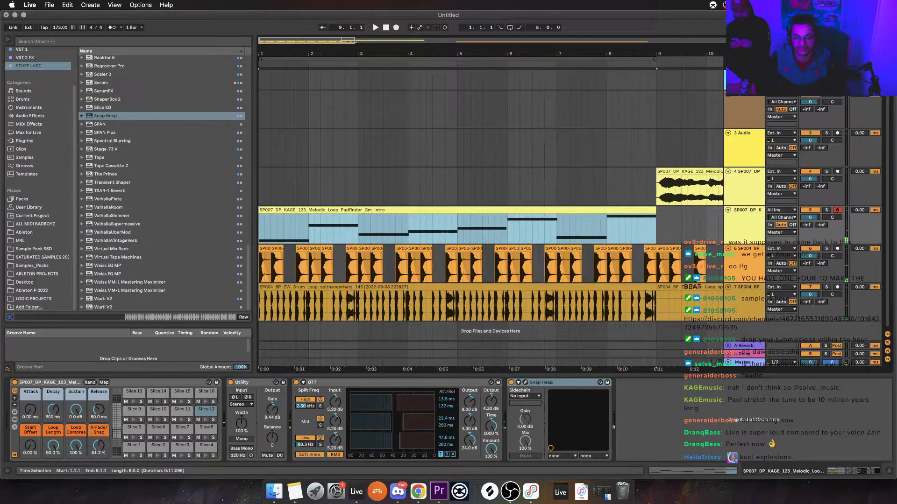
# Skip the break on the Master track's Pomodoro timer and start the 10-minute work session
pyautogui.click(744, 362)
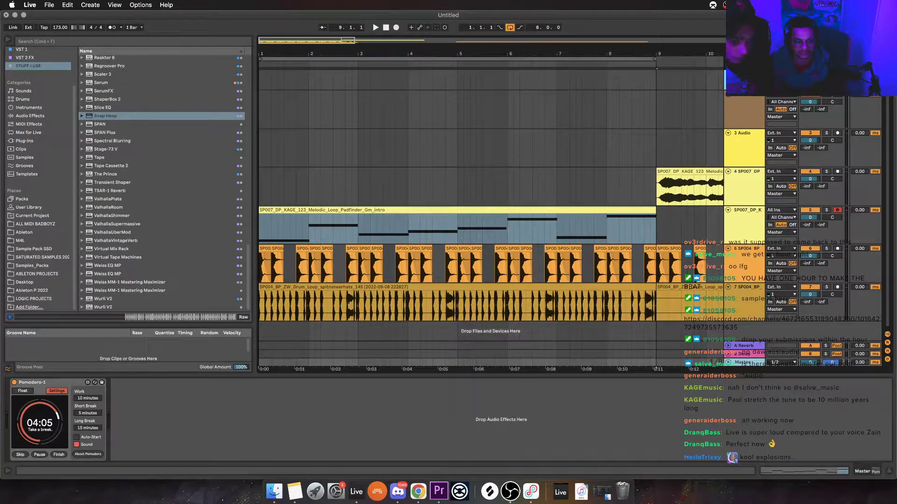
pyautogui.click(20, 455)
pyautogui.click(39, 454)
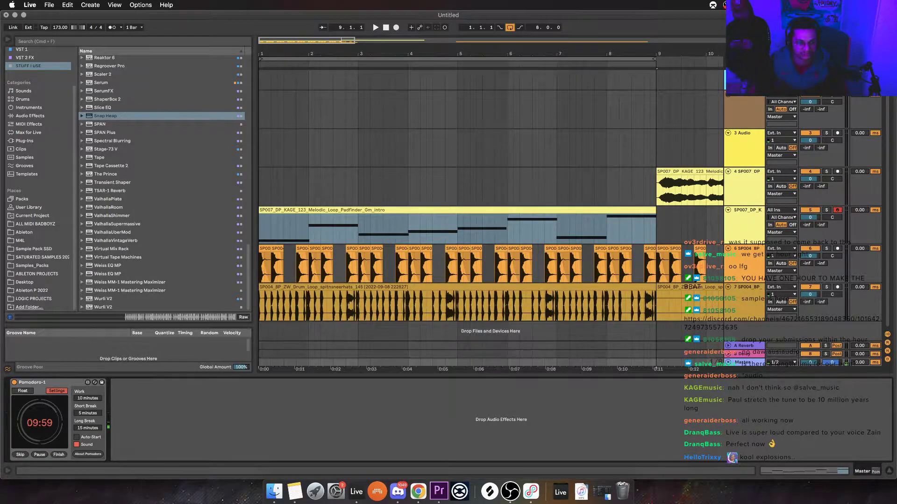
# Fold the original KAGE loop's audio track and select the sliced MIDI track
pyautogui.moveTo(744, 205); pyautogui.dragTo(744, 360)
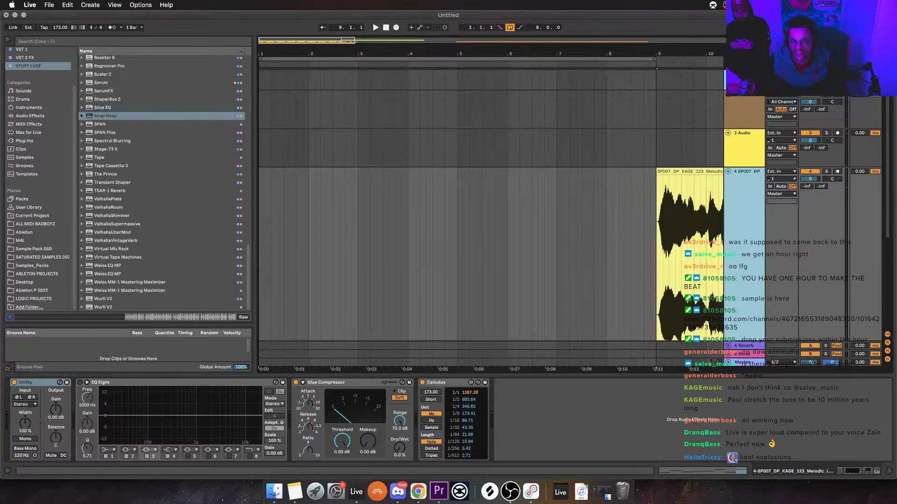
pyautogui.click(728, 172)
pyautogui.click(744, 205)
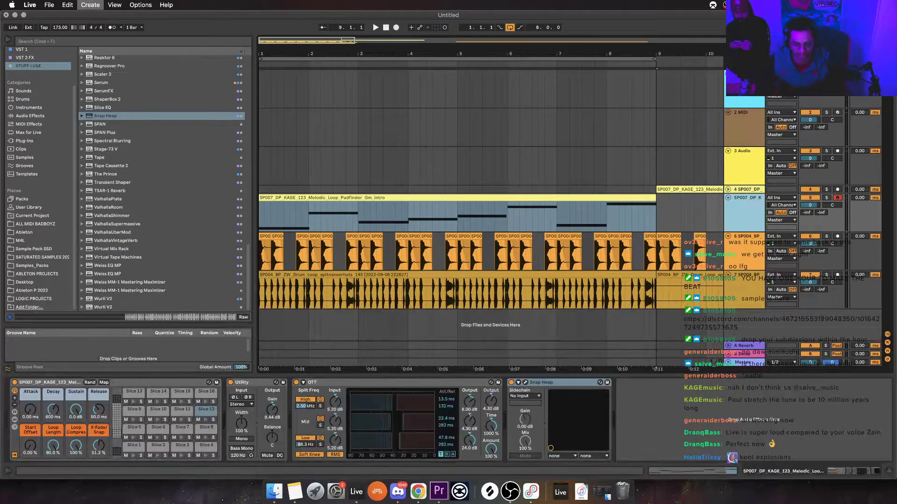
# Insert an audio track below the sliced track and solo the sliced track
pyautogui.press('super+t')
pyautogui.click(826, 198)
pyautogui.press('space')
pyautogui.press('space')
# Freeze the sliced track and copy its frozen clip onto the new audio track at bar 1
pyautogui.rightClick(750, 210)
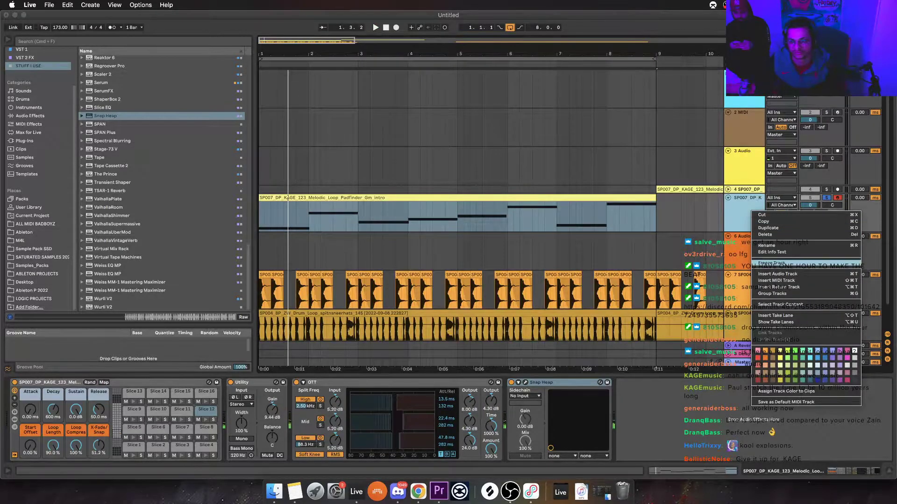
pyautogui.click(776, 263)
pyautogui.moveTo(457, 206); pyautogui.dragTo(457, 252)
# Move the new audio track to the top and paste a second copy of the frozen clip on another audio track beneath it
pyautogui.click(746, 237)
pyautogui.moveTo(746, 186); pyautogui.dragTo(746, 74)
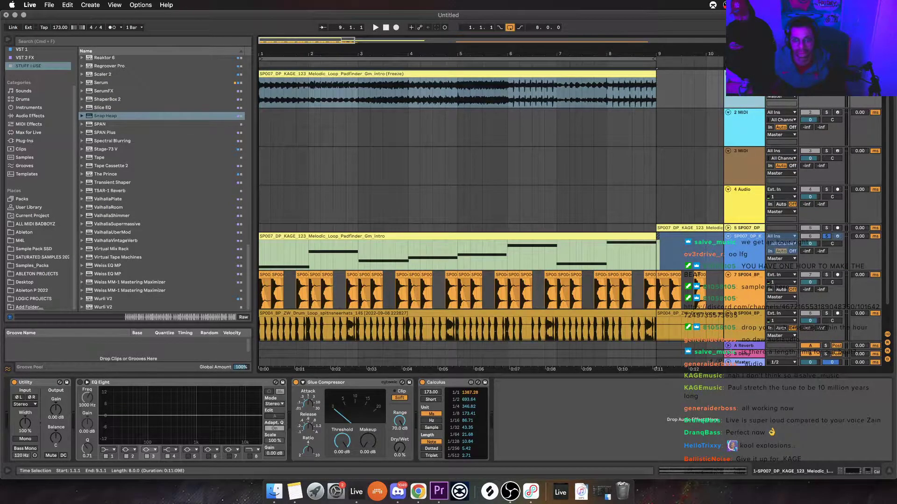
pyautogui.press('super+t')
pyautogui.press('super+v')
# Set the second frozen copy's clip tempo to 692 BPM and audition it with its track soloed
pyautogui.hotkey('shift', 'Tab')
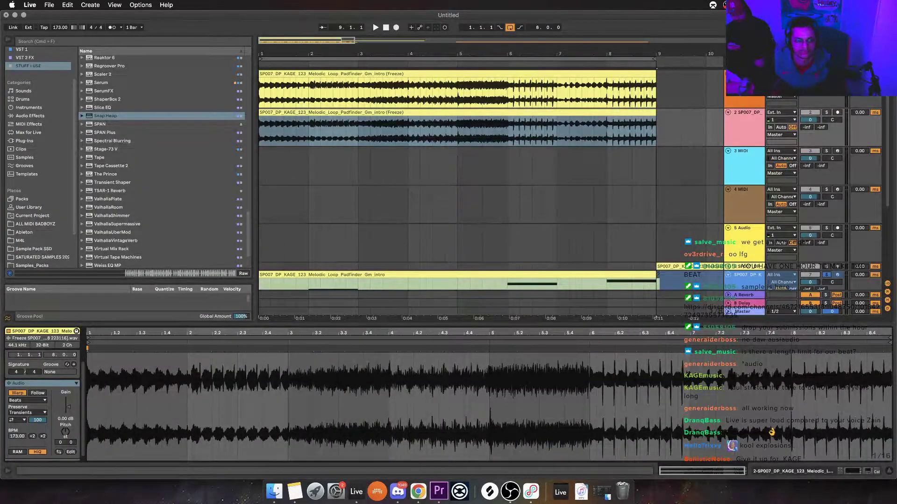
pyautogui.doubleClick(42, 436)
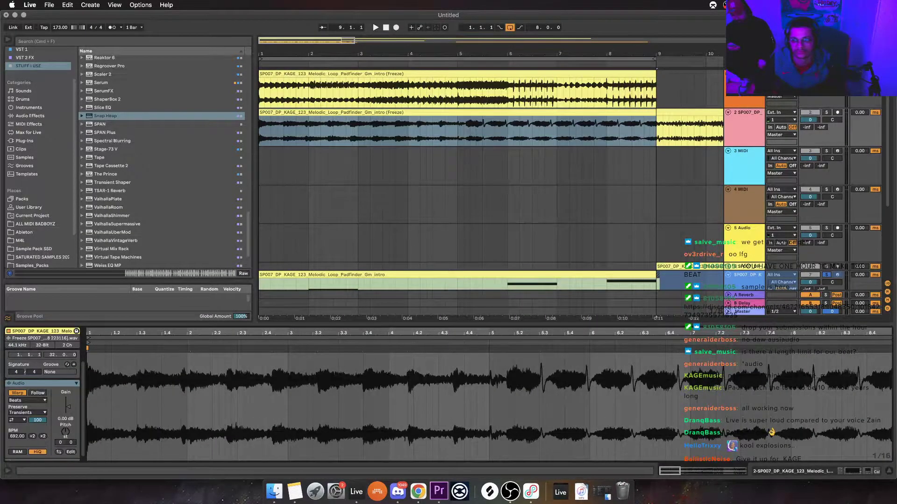
pyautogui.press('space')
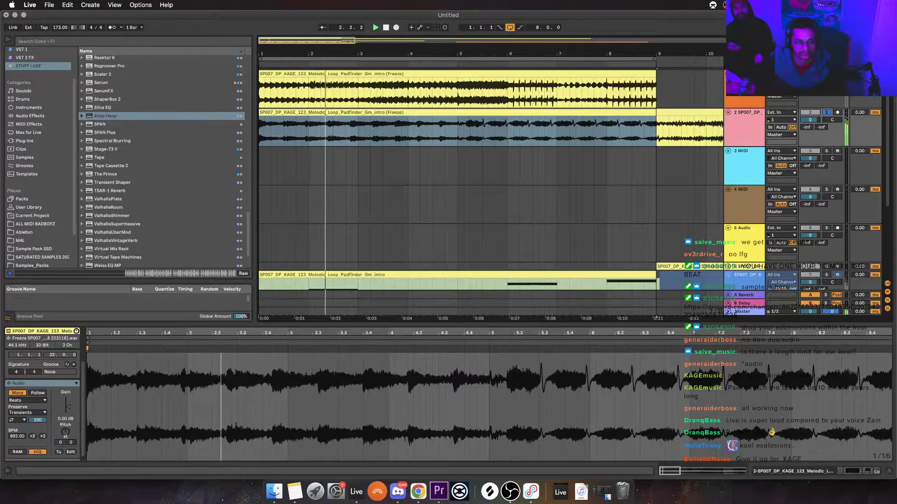
pyautogui.press('space')
pyautogui.press('space')
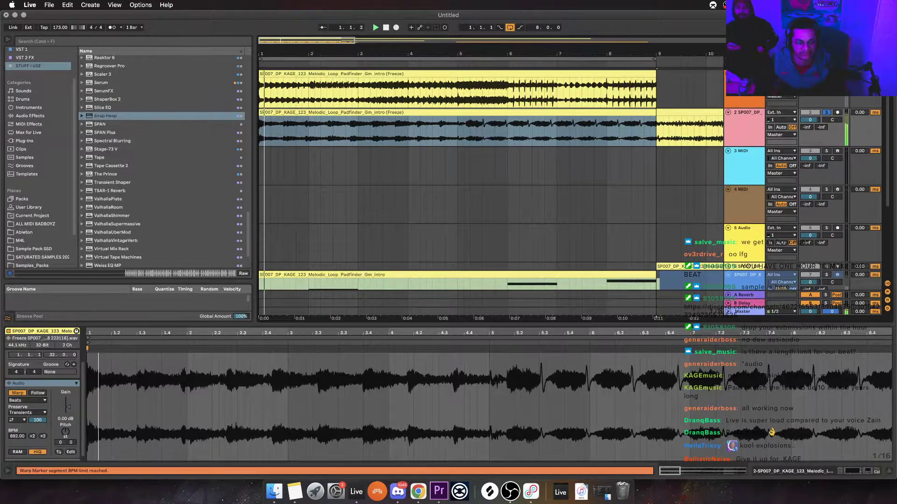
pyautogui.press('space')
pyautogui.press('space')
# Transpose the second frozen copy to -12 semitones and play it back
pyautogui.click(65, 431)
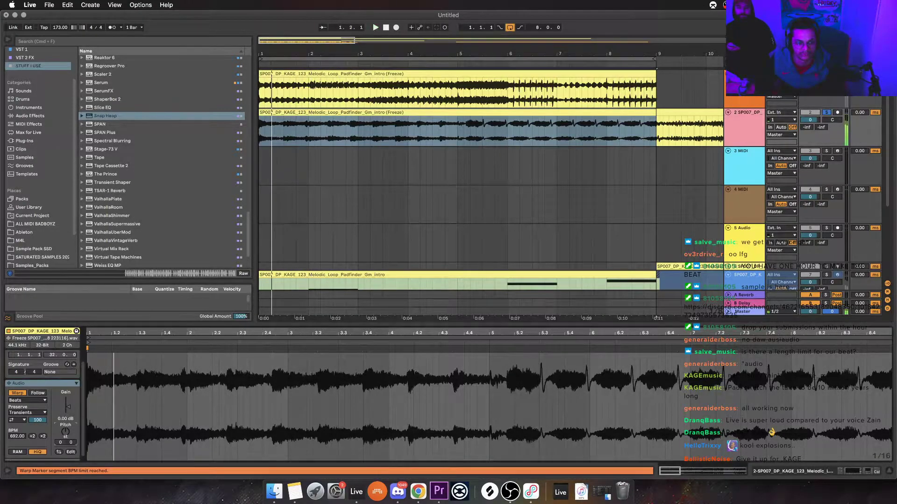
pyautogui.press('space')
pyautogui.moveTo(65, 431); pyautogui.dragTo(65, 446)
pyautogui.press('space')
pyautogui.press('space')
pyautogui.moveTo(262, 54); pyautogui.dragTo(262, 84)
pyautogui.press('space')
pyautogui.press('space')
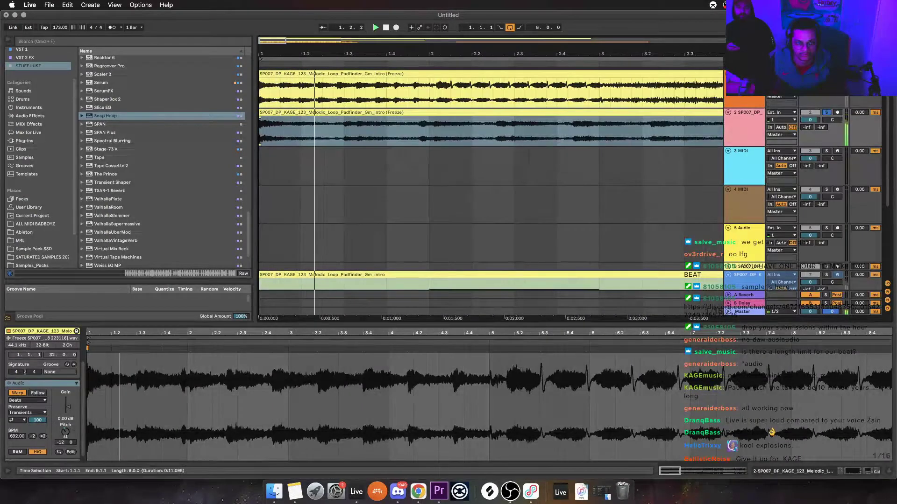
pyautogui.press('space')
pyautogui.press('space')
# Duplicate the transposed clip's first half bar, from 1.1.1 to 1.3.1, directly after itself and play it back
pyautogui.moveTo(323, 128); pyautogui.dragTo(260, 128)
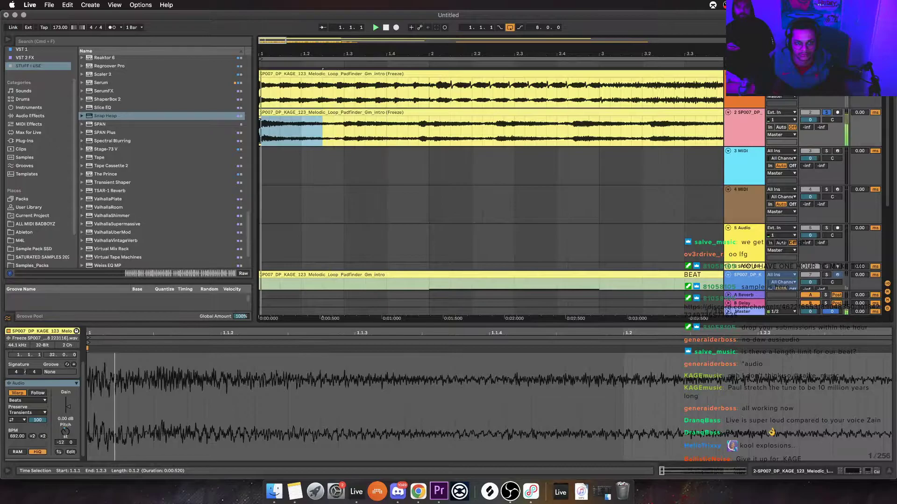
pyautogui.hotkey('shift', 'Right')
pyautogui.hotkey('shift', 'Right')
pyautogui.press('space')
pyautogui.press('space')
pyautogui.press('super+d')
pyautogui.press('space')
pyautogui.press('space')
pyautogui.press('space')
pyautogui.click(301, 112)
pyautogui.press('space')
pyautogui.press('space')
pyautogui.press('space')
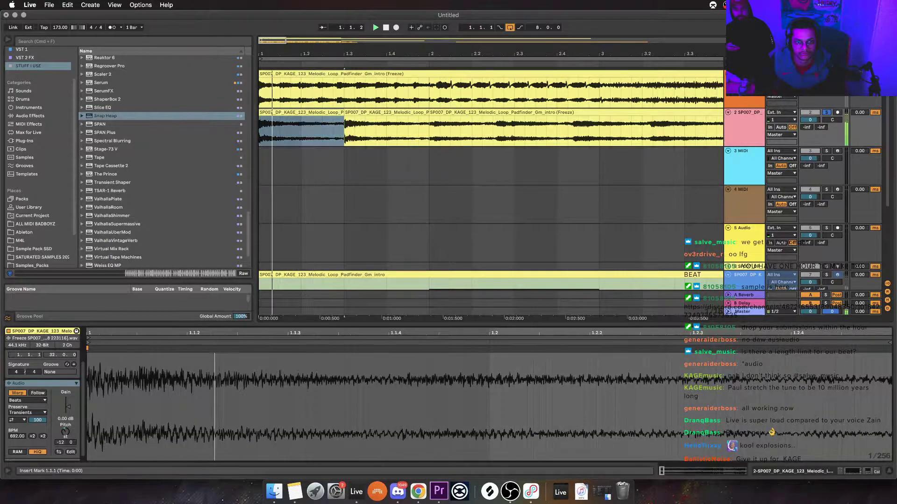
pyautogui.press('space')
pyautogui.press('space')
# Turn off Warp on the first half-bar clip and play it back
pyautogui.click(17, 392)
pyautogui.press('space')
pyautogui.press('space')
pyautogui.press('space')
pyautogui.press('space')
pyautogui.press('space')
pyautogui.press('space')
pyautogui.press('space')
pyautogui.press('space')
# Extend the first unwarped clip to the start of bar 2 and play it back
pyautogui.moveTo(300, 113); pyautogui.dragTo(429, 113)
pyautogui.press('space')
pyautogui.press('space')
pyautogui.press('space')
pyautogui.press('space')
pyautogui.press('space')
pyautogui.press('space')
# Try repeating the unwarped clip's first half bar up to bar 2
pyautogui.moveTo(344, 131); pyautogui.dragTo(258, 131)
pyautogui.press('space')
pyautogui.press('space')
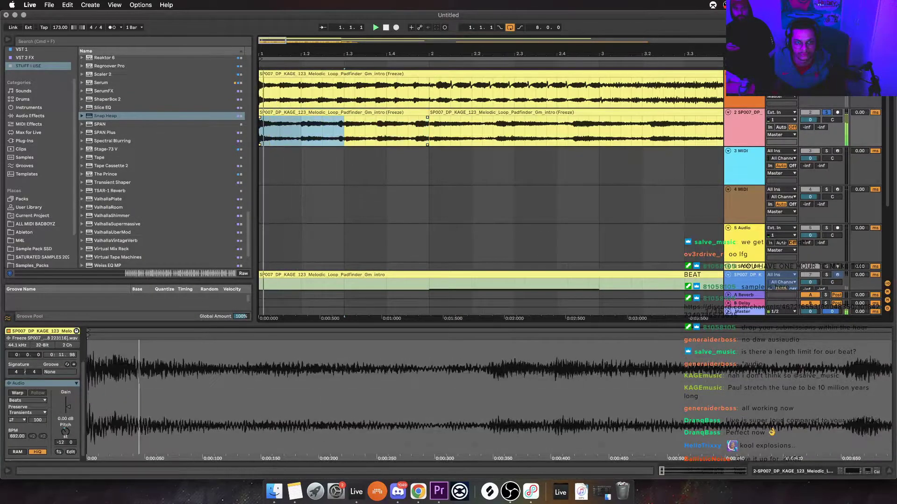
pyautogui.press('super+d')
pyautogui.press('space')
# Try -13 semitones and 41 cents on the first half-bar clip, repeat the half bar further and undo the duplication
pyautogui.click(301, 113)
pyautogui.press('space')
pyautogui.moveTo(71, 442); pyautogui.dragTo(71, 433)
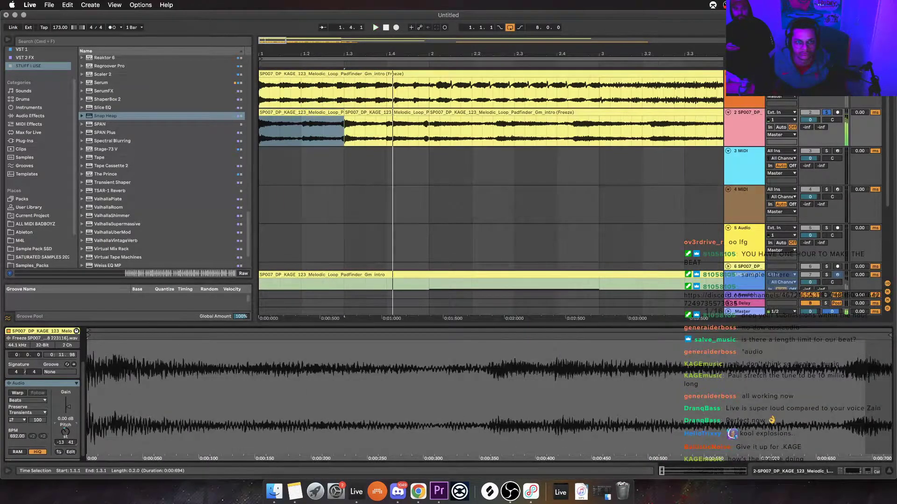
pyautogui.press('Right')
pyautogui.press('Right')
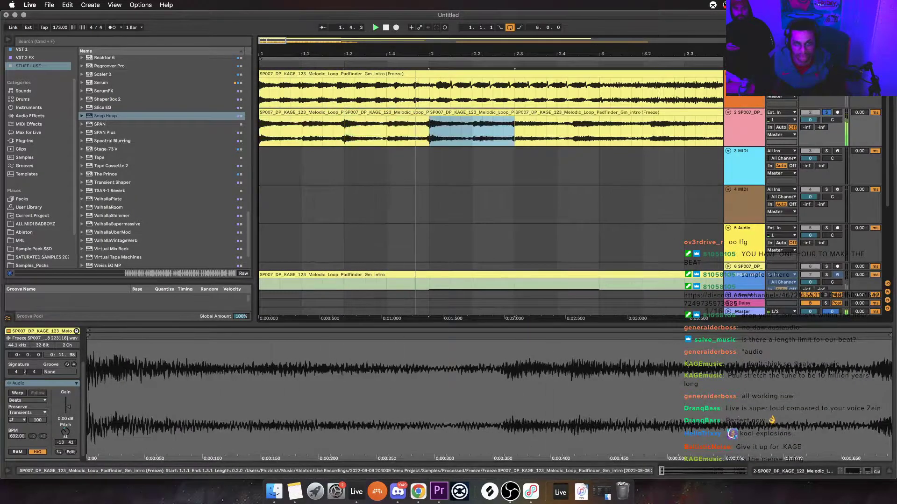
pyautogui.press('super+z')
# Lengthen the first unwarped clip to about 1.3.2 and set its fine pitch to 29 cents
pyautogui.press('space')
pyautogui.press('space')
pyautogui.press('space')
pyautogui.press('space')
pyautogui.press('space')
pyautogui.press('space')
pyautogui.press('space')
pyautogui.press('space')
pyautogui.press('space')
pyautogui.press('space')
pyautogui.press('space')
pyautogui.moveTo(70, 443); pyautogui.dragTo(70, 445)
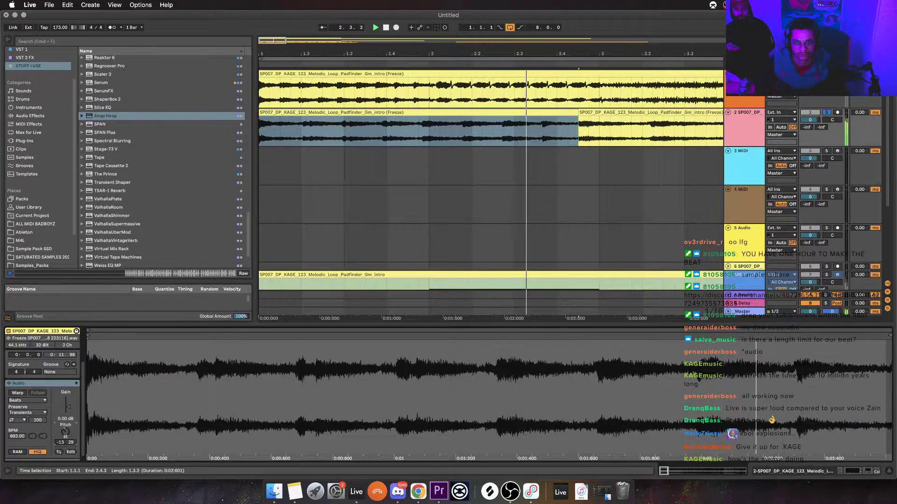
pyautogui.press('space')
pyautogui.press('space')
# Extend the first unwarped clip to 3.1.4 and play it back with the metronome on
pyautogui.moveTo(578, 113); pyautogui.dragTo(631, 113)
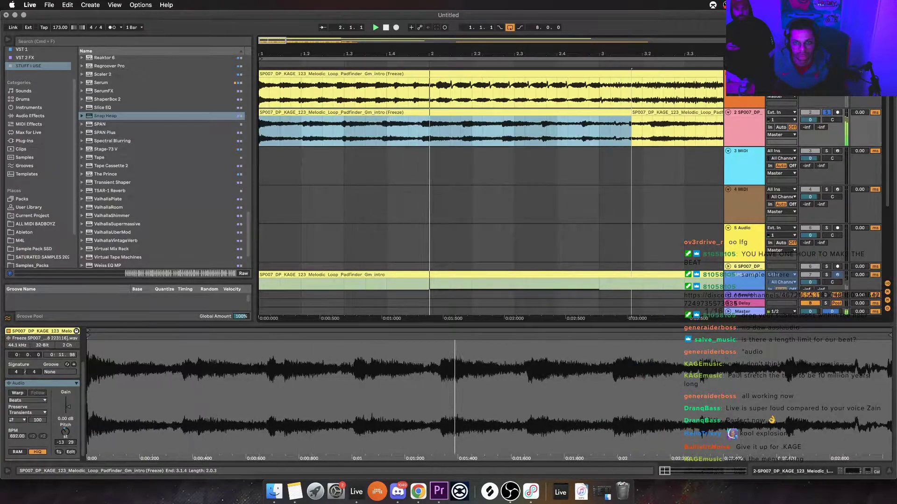
pyautogui.press('space')
pyautogui.press('space')
pyautogui.press('space')
pyautogui.press('o')
pyautogui.press('space')
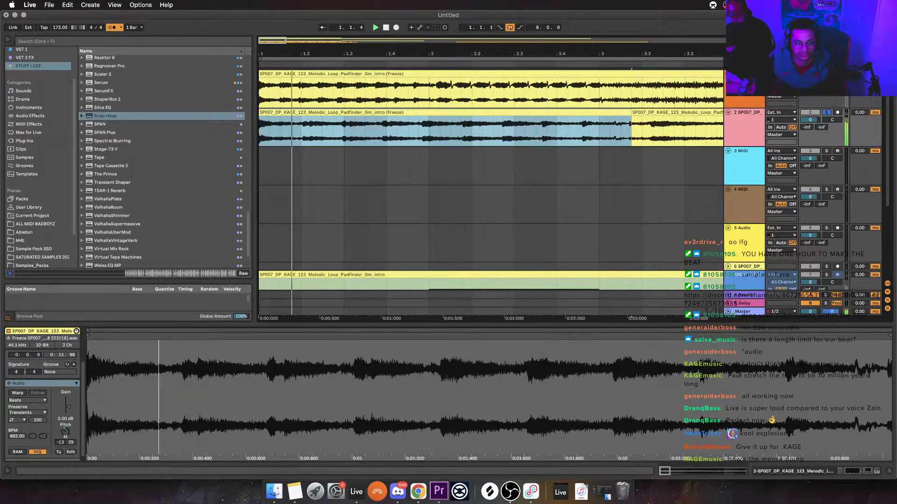
pyautogui.press('space')
# Set the first clip's pitch to -13 semitones and -10 cents, auditioning the tuning
pyautogui.moveTo(65, 431)
pyautogui.mouseDown()
pyautogui.moveTo(65, 444)
pyautogui.moveTo(65, 418)
pyautogui.mouseUp()
pyautogui.press('space')
pyautogui.press('space')
pyautogui.press('space')
pyautogui.press('space')
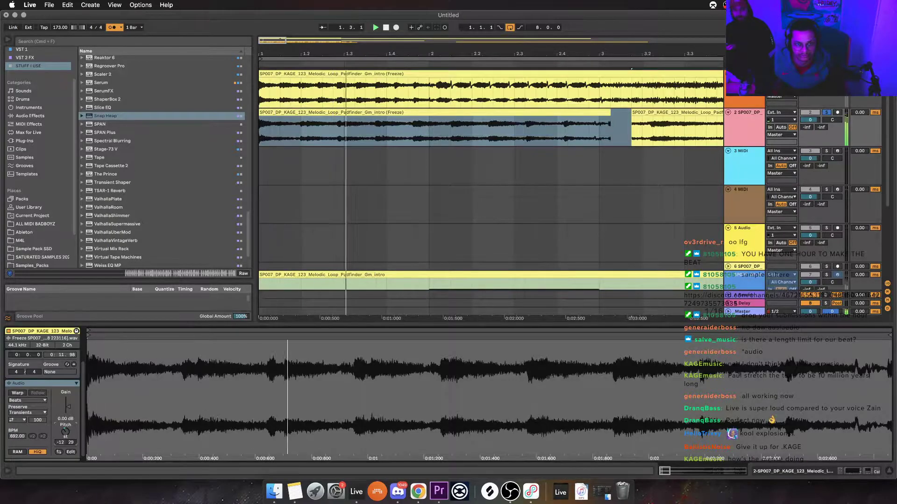
pyautogui.moveTo(65, 432); pyautogui.dragTo(71, 452)
pyautogui.press('space')
pyautogui.press('space')
pyautogui.press('space')
pyautogui.press('space')
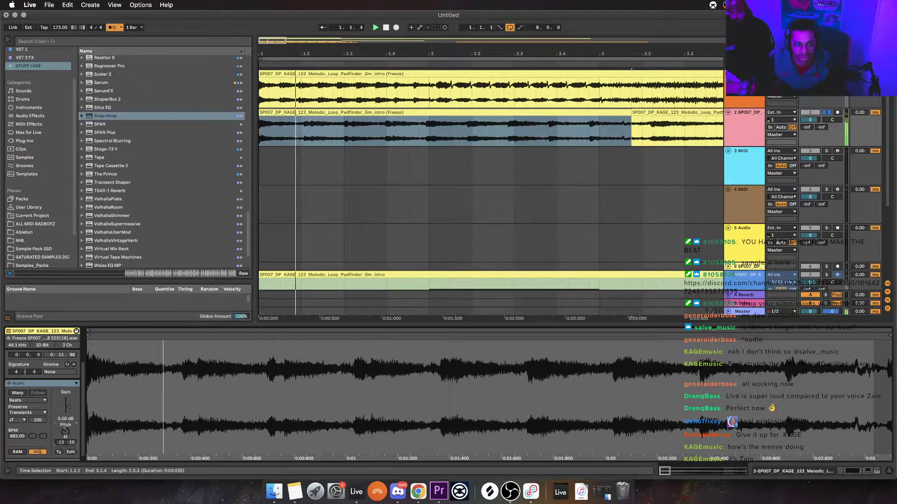
pyautogui.press('space')
pyautogui.press('space')
# Duplicate the tuned clip's first bar four times over the following bars
pyautogui.moveTo(429, 131); pyautogui.dragTo(259, 130)
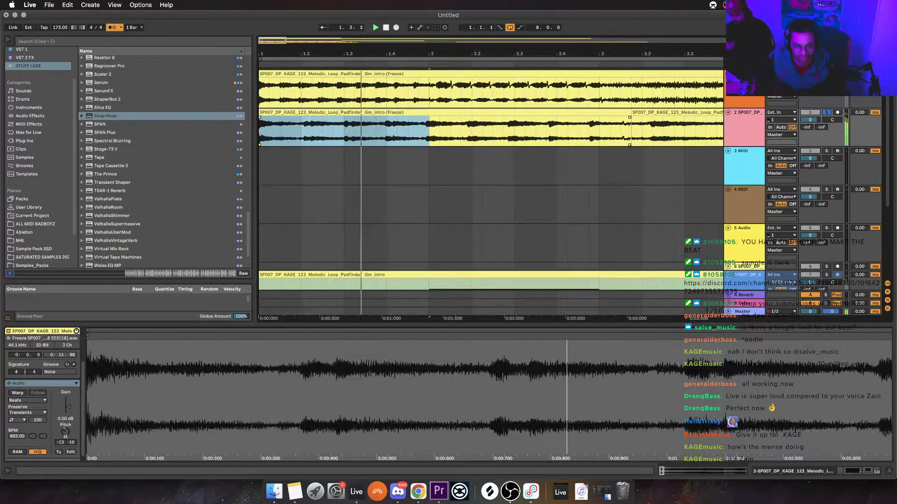
pyautogui.press('super+d')
pyautogui.press('space')
pyautogui.press('space')
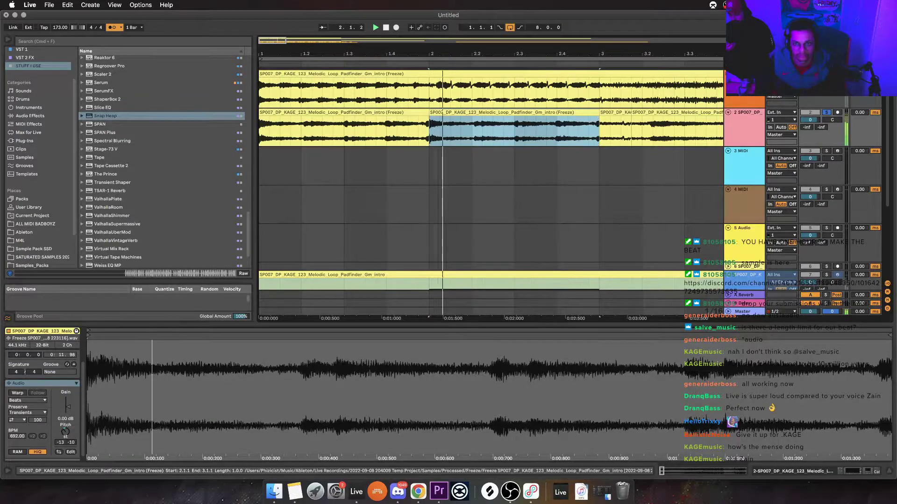
pyautogui.press('super+d')
pyautogui.press('super+d')
pyautogui.press('super+d')
pyautogui.hscroll(-5, 490, 187)
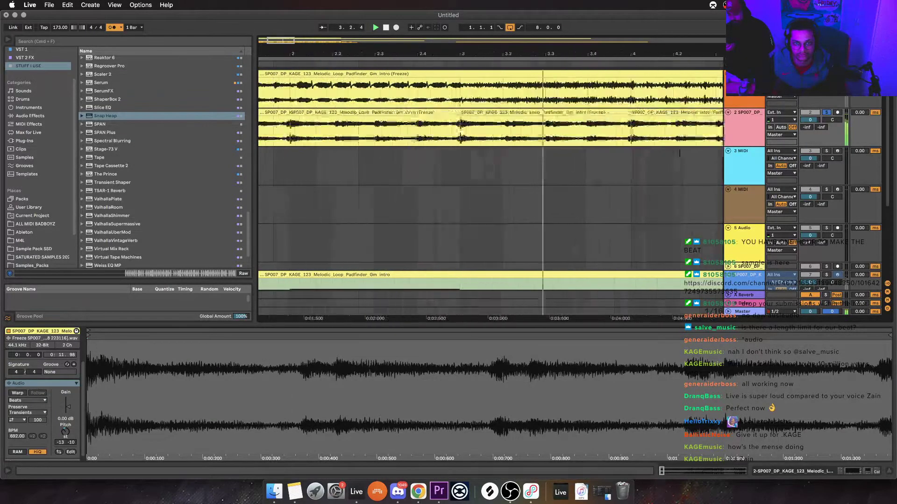
# Play back the repeated one-bar clips from the start and examine the bar 1 and bar 2 copies
pyautogui.click(319, 113)
pyautogui.press('space')
pyautogui.press('space')
pyautogui.press('space')
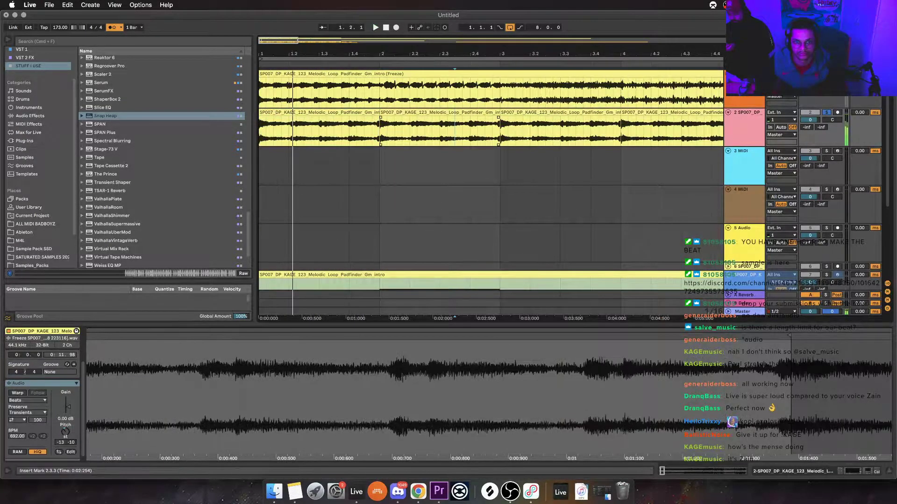
pyautogui.click(439, 112)
pyautogui.moveTo(486, 131)
pyautogui.mouseDown()
pyautogui.moveTo(262, 131)
pyautogui.moveTo(485, 131)
pyautogui.mouseUp()
pyautogui.press('space')
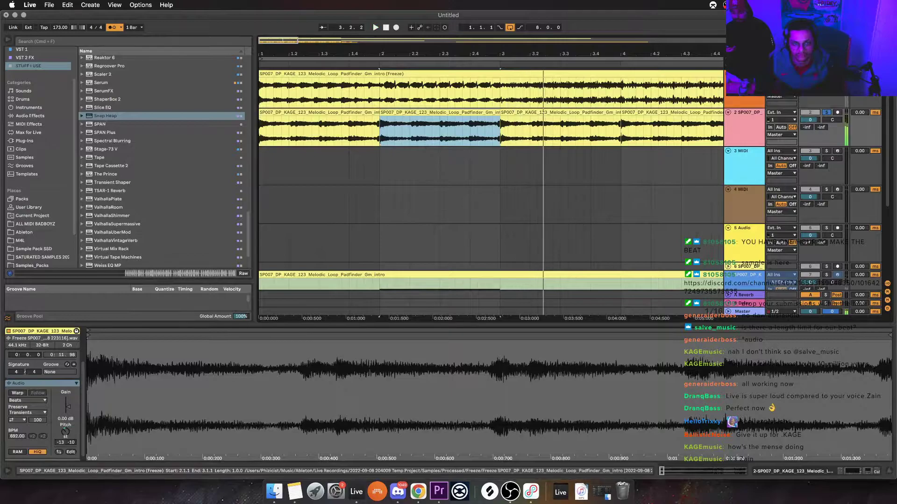
pyautogui.press('space')
# Turn on Warp for the bar 1 and bar 2 clips and set their transposition to -1 semitone
pyautogui.keyDown('shift'); pyautogui.click(319, 113); pyautogui.keyUp('shift')
pyautogui.press('space')
pyautogui.click(27, 406)
pyautogui.press('Return')
pyautogui.click(65, 444)
pyautogui.press('space')
pyautogui.press('space')
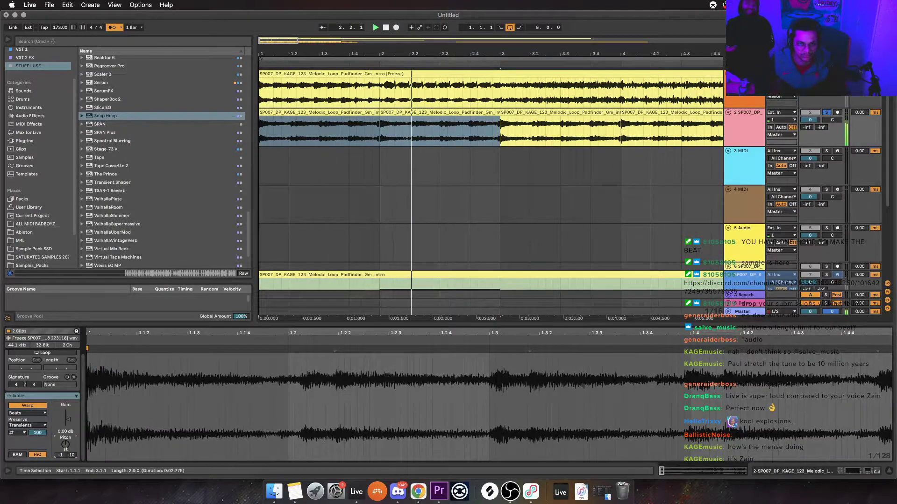
# Audition the warped bar 1 clip and place the insert marker at 1.4.1
pyautogui.press('space')
pyautogui.press('space')
pyautogui.click(319, 112)
pyautogui.click(349, 131)
pyautogui.press('space')
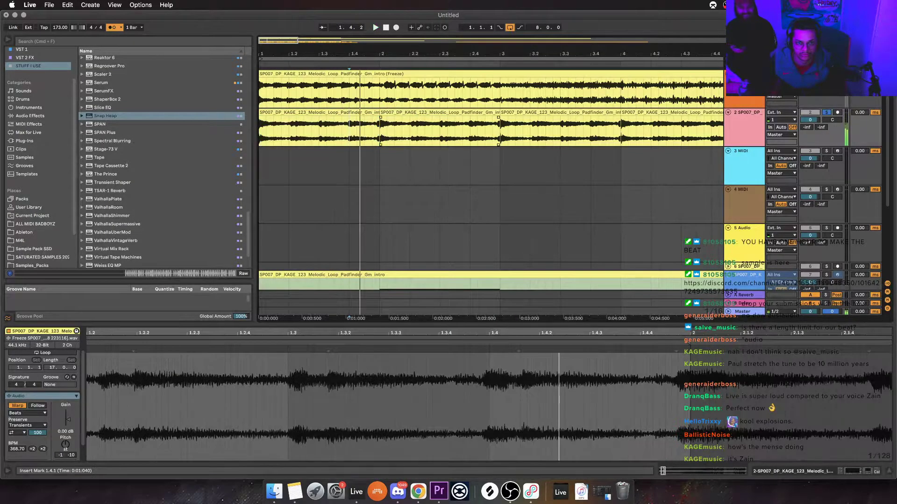
# Select the bar 1 clip of the resampled melodic loop and audition it
pyautogui.click(318, 113)
pyautogui.press('super+d')
pyautogui.click(319, 112)
pyautogui.press('space')
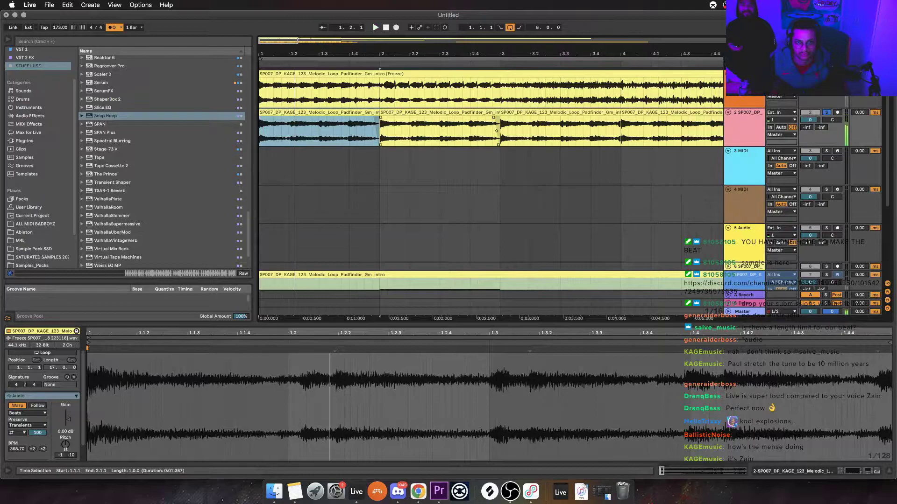
# Duplicate the section from 1.1.1 to 1.2.3 of the bar 1 clip so it repeats at 1.2.3, and play it back
pyautogui.moveTo(303, 131); pyautogui.dragTo(259, 93)
pyautogui.press('space')
pyautogui.press('space')
pyautogui.press('space')
pyautogui.press('space')
pyautogui.press('space')
pyautogui.press('space')
pyautogui.moveTo(304, 131); pyautogui.dragTo(259, 131)
pyautogui.press('super+d')
pyautogui.press('space')
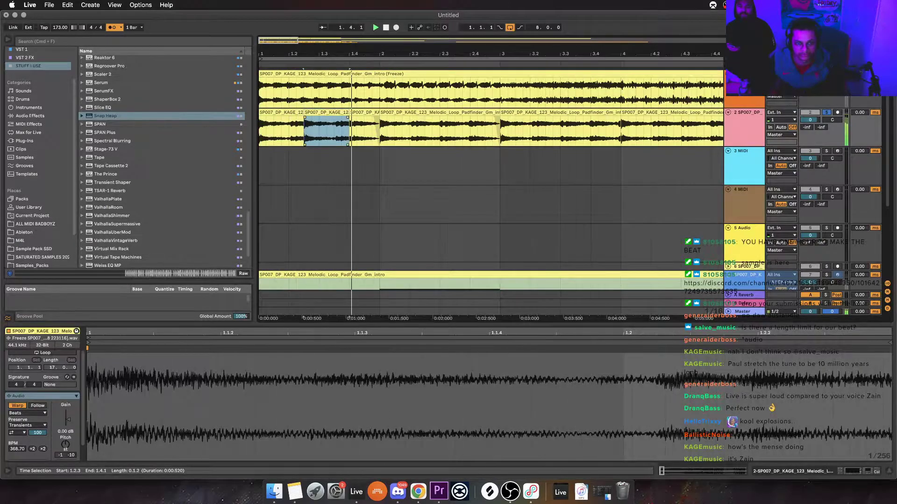
# Select all the bar 1 slices, audition them, and duplicate the bar three times over bars 2 to 4
pyautogui.moveTo(377, 131); pyautogui.dragTo(259, 131)
pyautogui.press('space')
pyautogui.press('space')
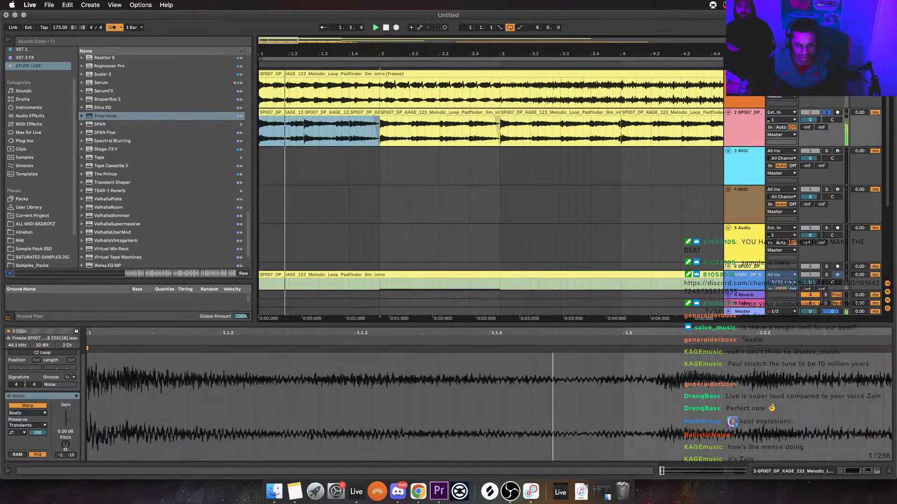
pyautogui.press('super+d')
pyautogui.press('super+d')
pyautogui.press('super+d')
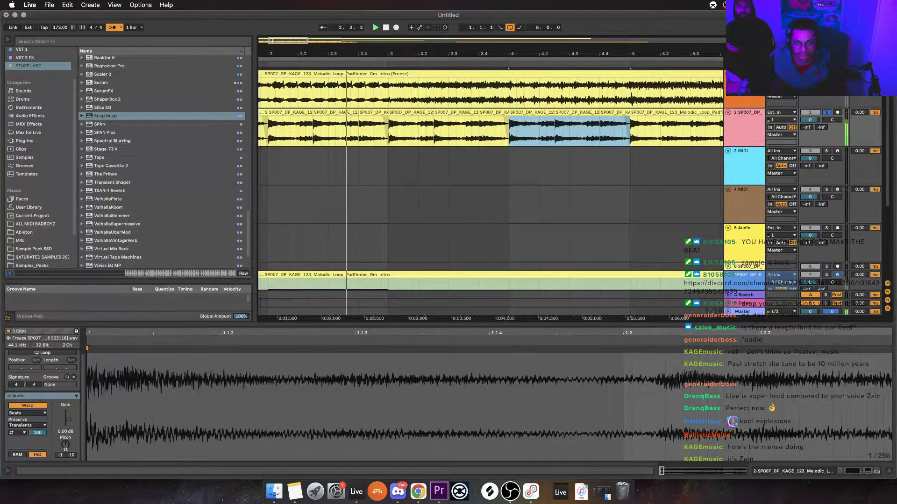
# Select the slices from bar 1 to bar 4 and loop that four-bar range
pyautogui.scroll(-3, 491, 187)
pyautogui.keyDown('shift'); pyautogui.click(275, 113); pyautogui.keyUp('shift')
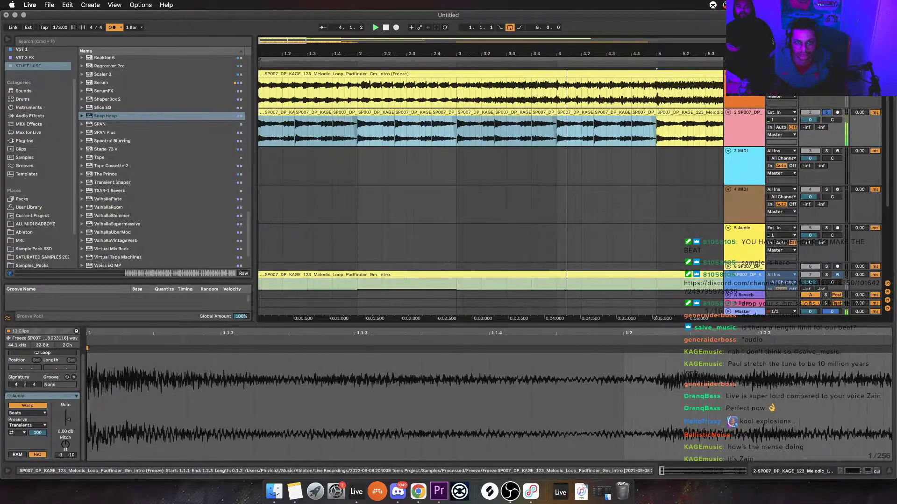
pyautogui.press('super+l')
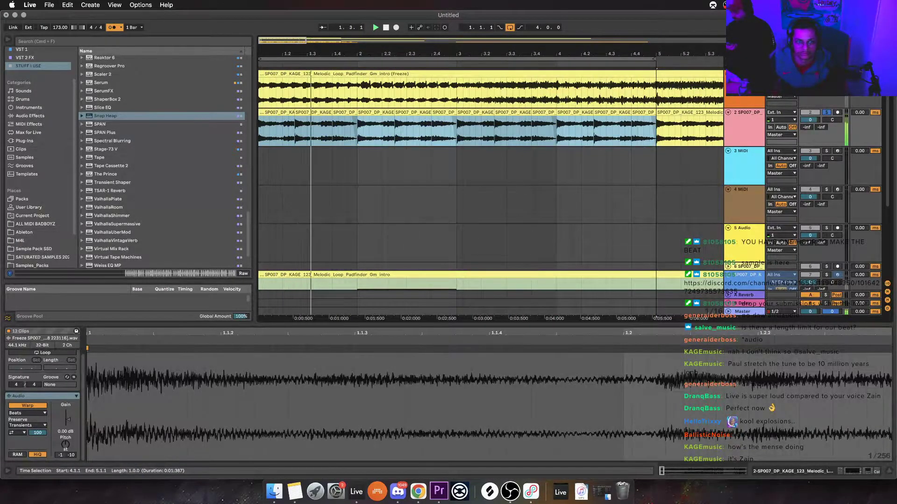
# Turn off transient looping for the selected slices and set their transposition to -25 semitones
pyautogui.click(87, 346)
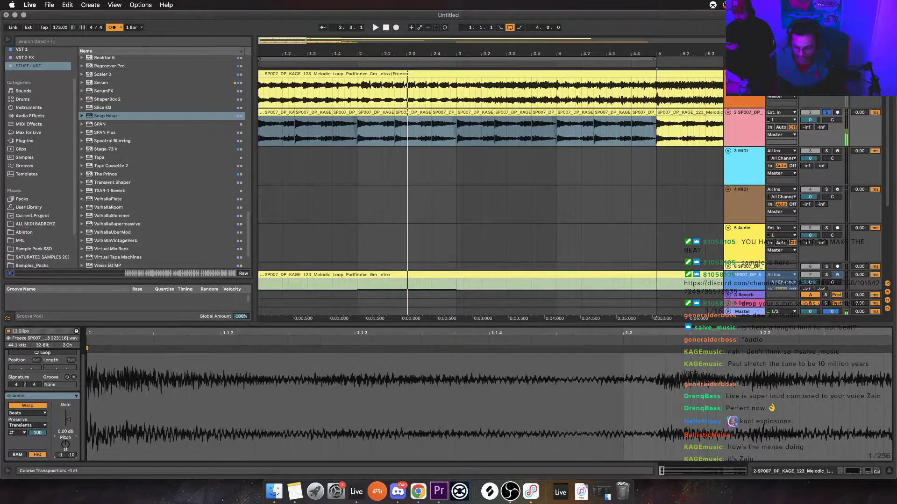
pyautogui.click(18, 433)
pyautogui.click(17, 440)
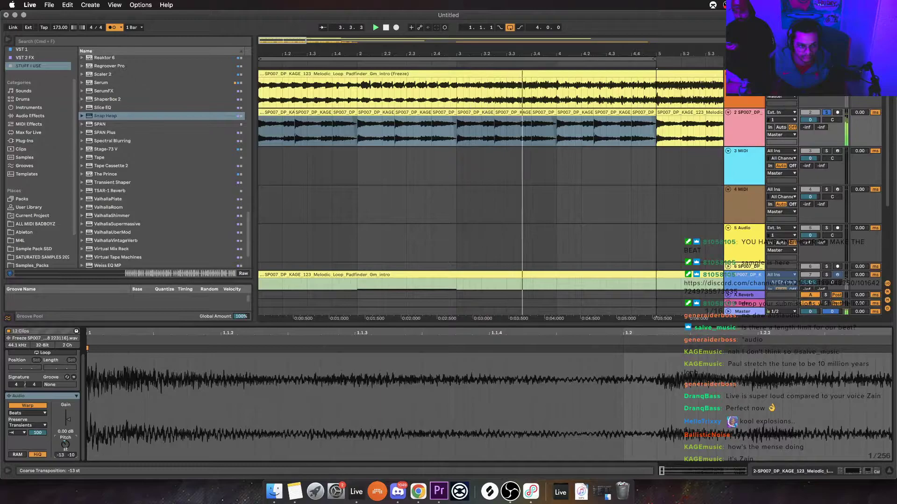
pyautogui.moveTo(66, 444); pyautogui.dragTo(66, 455)
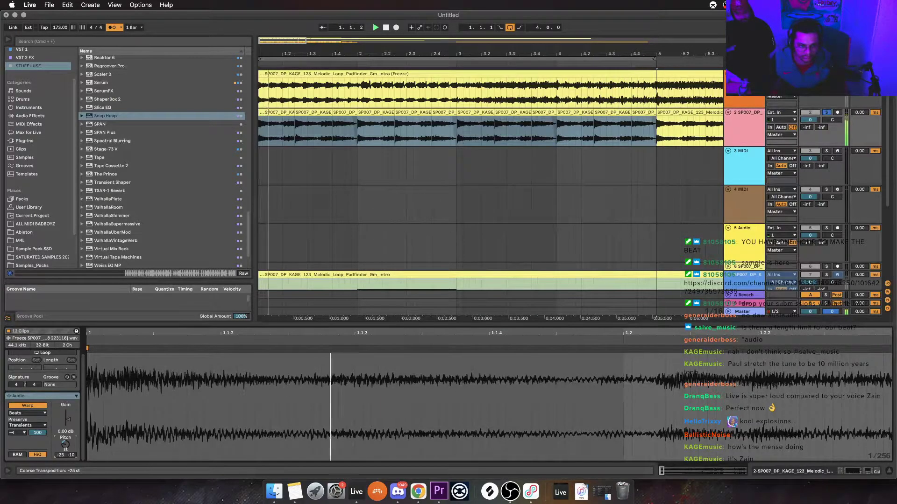
# Add Multiband Dynamics from the audio effects between EQ Eight and Glue Compressor on the sliced loop track, and audition it
pyautogui.hotkey('shift', 'Tab')
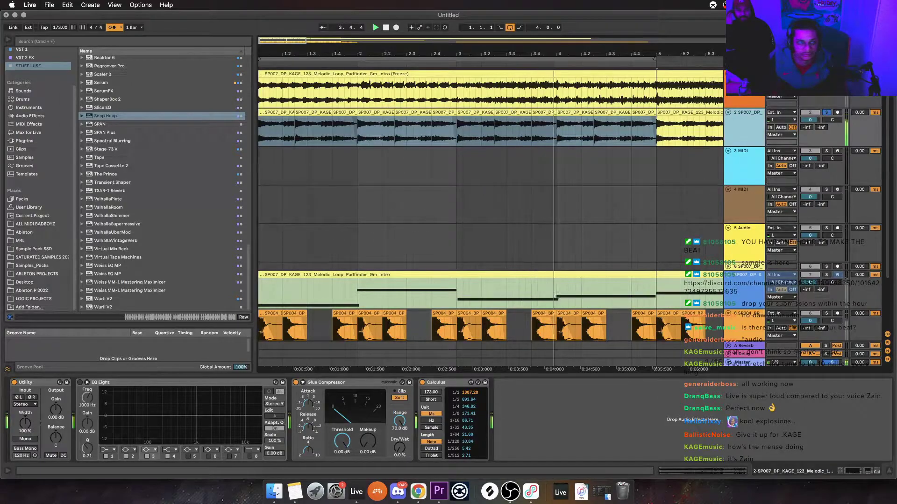
pyautogui.scroll(5, 161, 182)
pyautogui.scroll(3, 40, 177)
pyautogui.click(30, 158)
pyautogui.scroll(5, 161, 182)
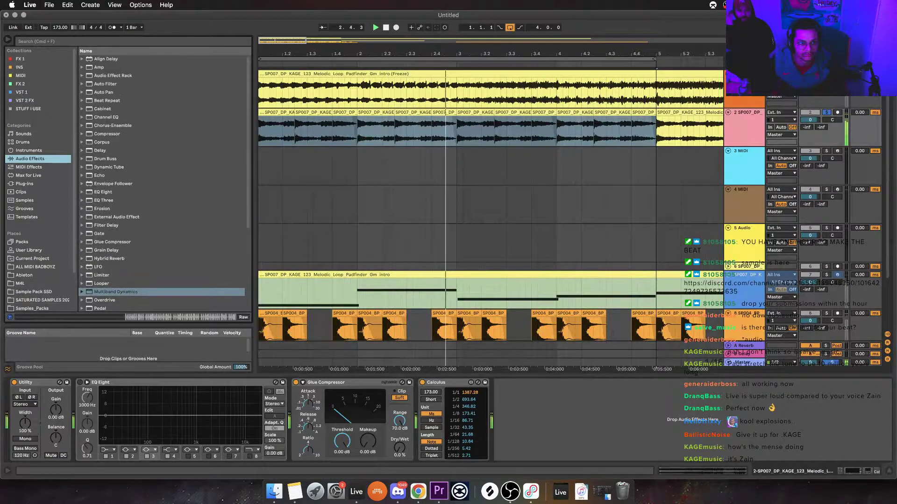
pyautogui.scroll(-5, 161, 182)
pyautogui.scroll(5, 162, 183)
pyautogui.click(107, 134)
pyautogui.press('space')
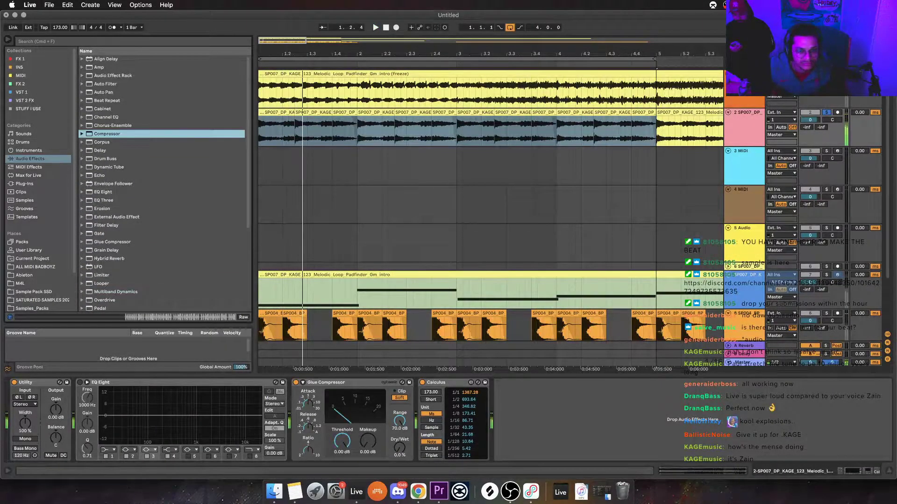
pyautogui.scroll(-4, 161, 182)
pyautogui.moveTo(115, 216); pyautogui.dragTo(290, 420)
pyautogui.press('space')
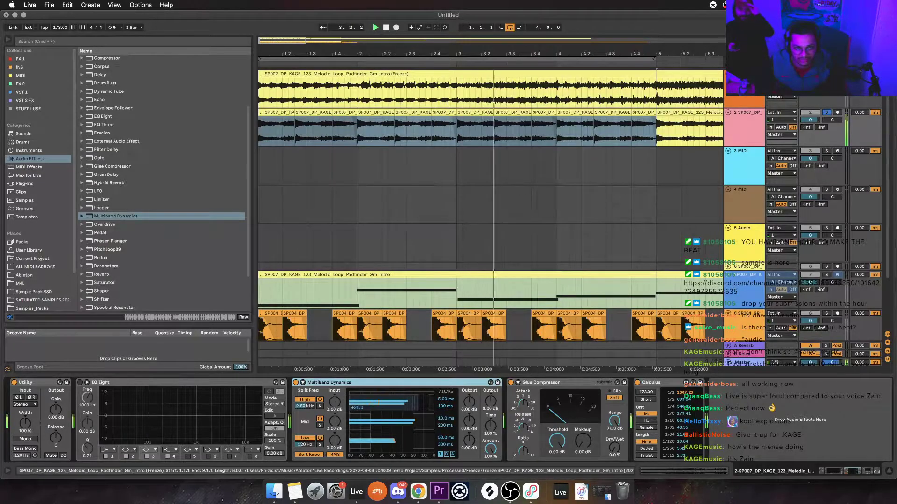
# Select the three bar 1 slices again and duplicate them three times over bars 2 to 4
pyautogui.click(295, 131)
pyautogui.click(295, 123)
pyautogui.press('space')
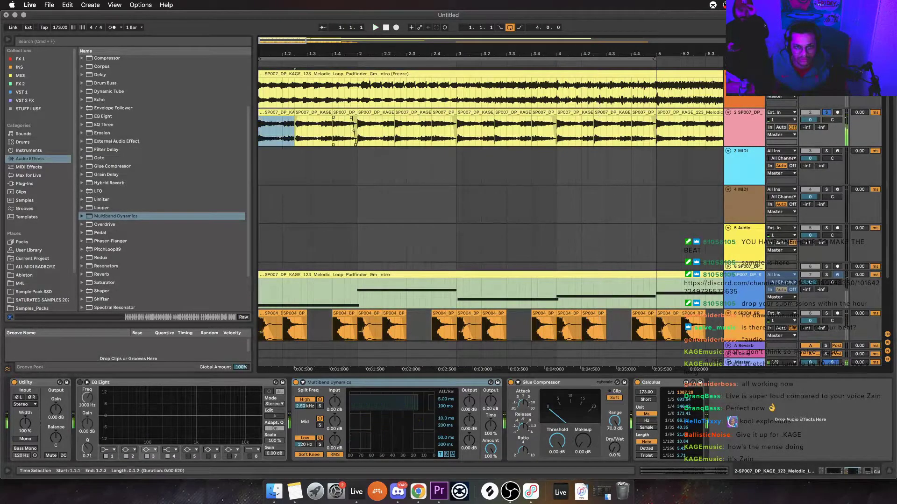
pyautogui.moveTo(356, 131); pyautogui.dragTo(270, 130)
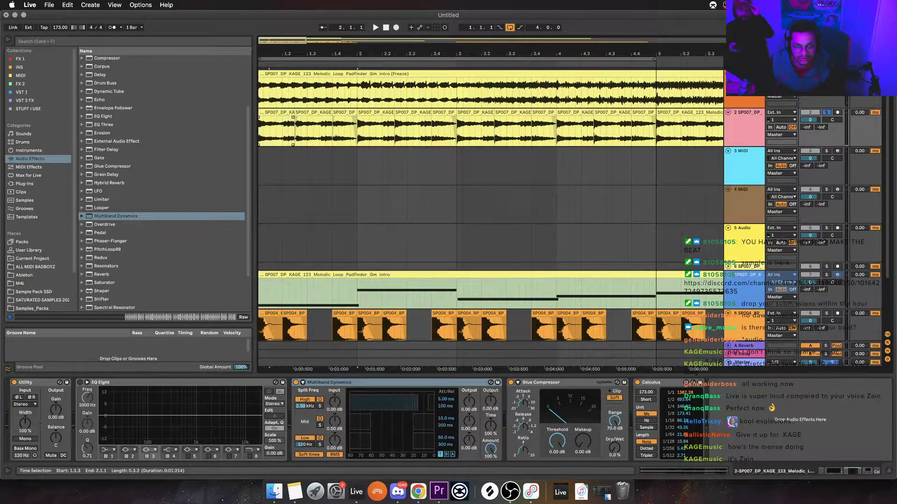
pyautogui.click(275, 112)
pyautogui.keyDown('shift'); pyautogui.click(345, 113); pyautogui.keyUp('shift')
pyautogui.press('super+d')
pyautogui.press('super+d')
pyautogui.press('super+d')
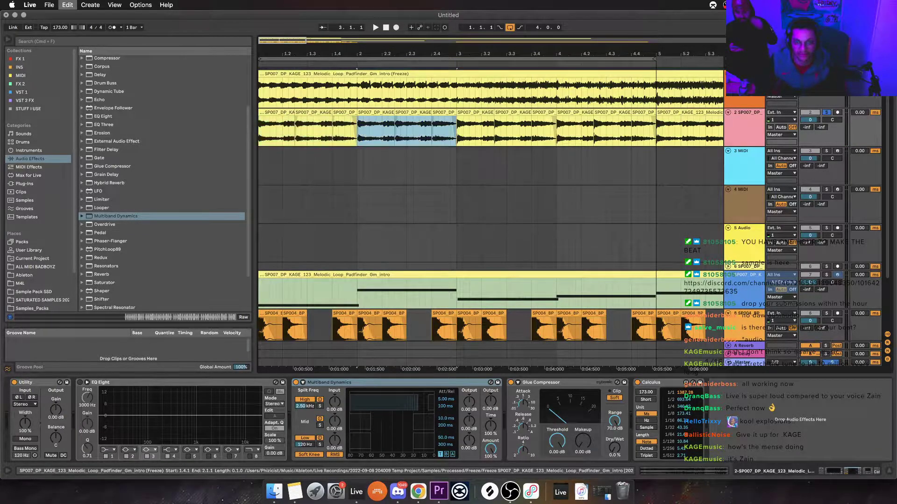
# Try reversing the last slice of bar 4, at 4.4.1, and compare it with the original in playback
pyautogui.press('space')
pyautogui.press('space')
pyautogui.click(643, 112)
pyautogui.press('r')
pyautogui.press('space')
pyautogui.press('space')
pyautogui.press('r')
pyautogui.click(600, 124)
pyautogui.press('space')
pyautogui.press('super+z')
pyautogui.press('space')
pyautogui.click(593, 131)
pyautogui.press('space')
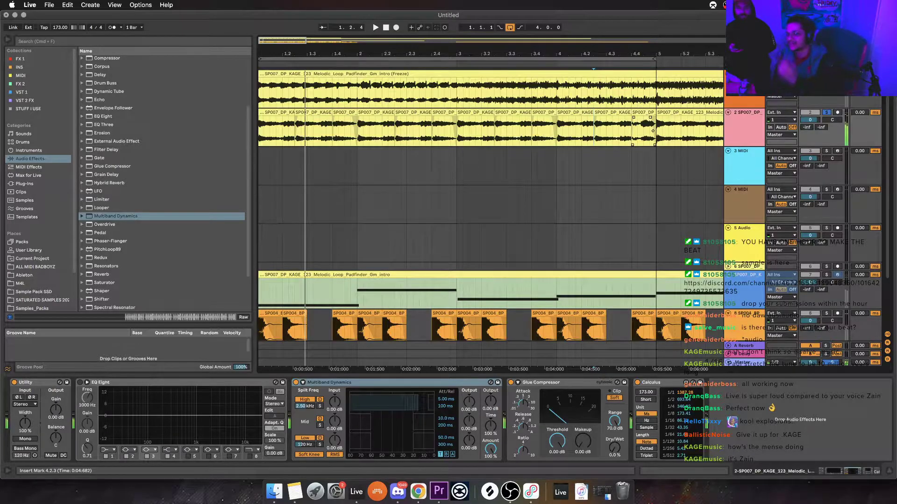
# Redo the last edit to the slice at 4.4.1 and play back the end of bar 4
pyautogui.press('super+shift+z')
pyautogui.press('space')
pyautogui.press('space')
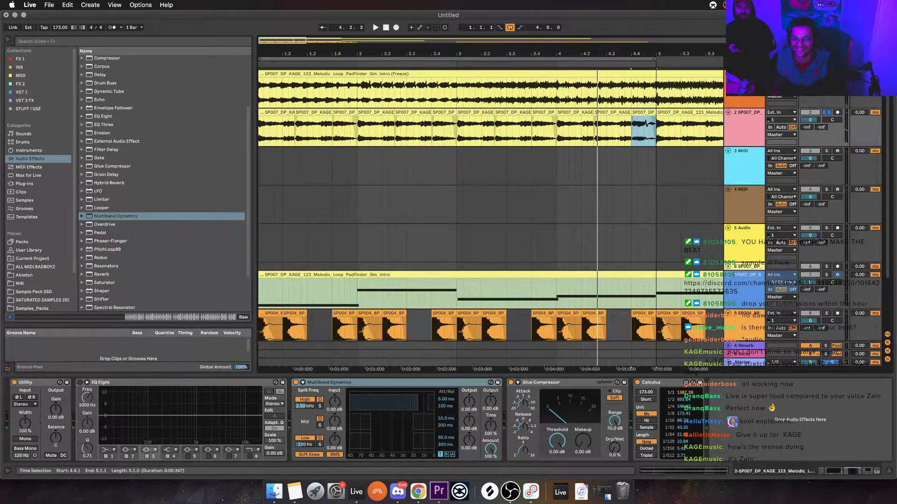
pyautogui.click(600, 123)
pyautogui.press('space')
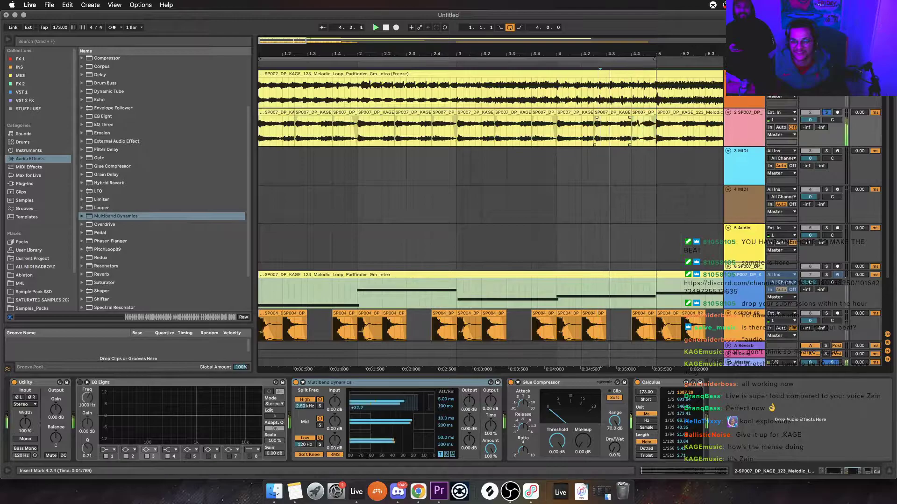
pyautogui.click(646, 113)
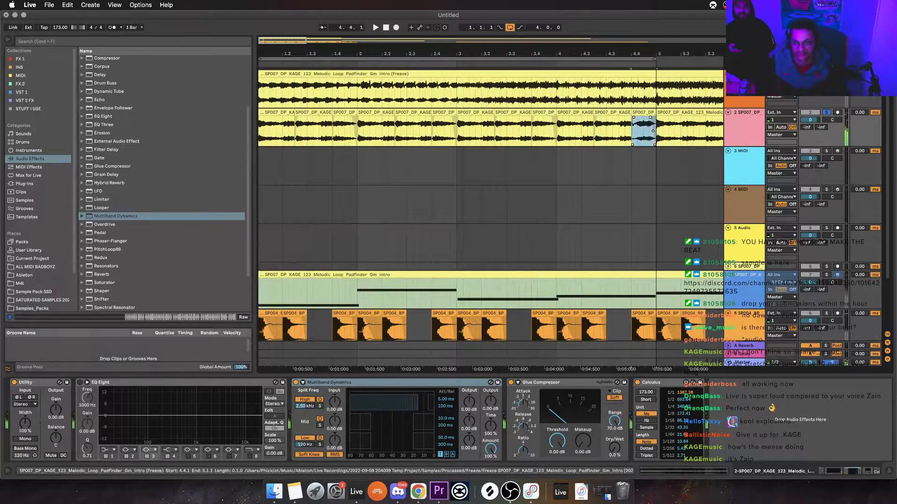
# Audition bar 4 from several points and examine how its last slice leads back into bar 1
pyautogui.click(606, 128)
pyautogui.press('space')
pyautogui.press('space')
pyautogui.press('space')
pyautogui.click(643, 113)
pyautogui.press('space')
pyautogui.press('space')
pyautogui.click(569, 124)
pyautogui.press('space')
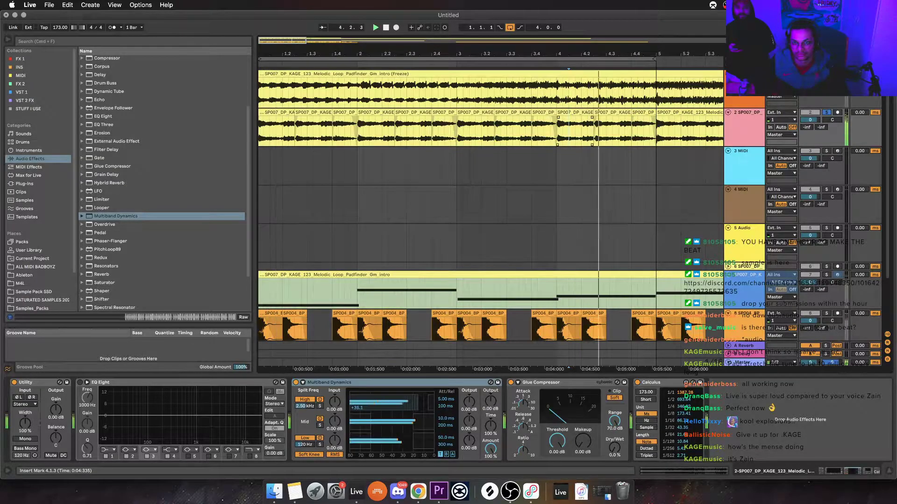
pyautogui.click(644, 113)
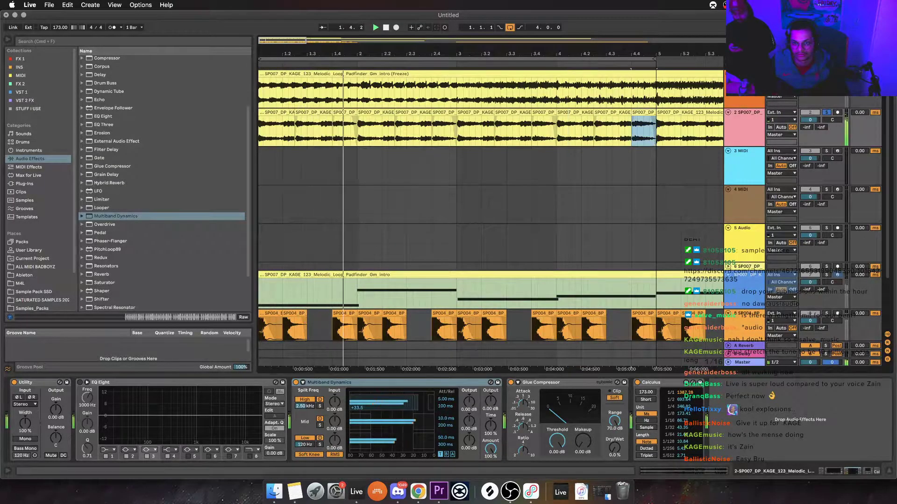
# Collapse the sliced melodic track and insert a new audio track below it
pyautogui.scroll(-3, 491, 218)
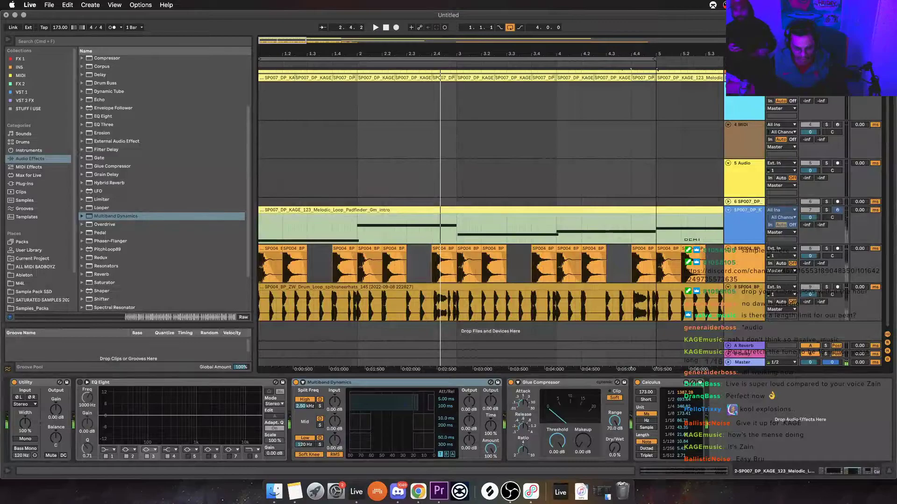
pyautogui.click(713, 101)
pyautogui.scroll(3, 163, 182)
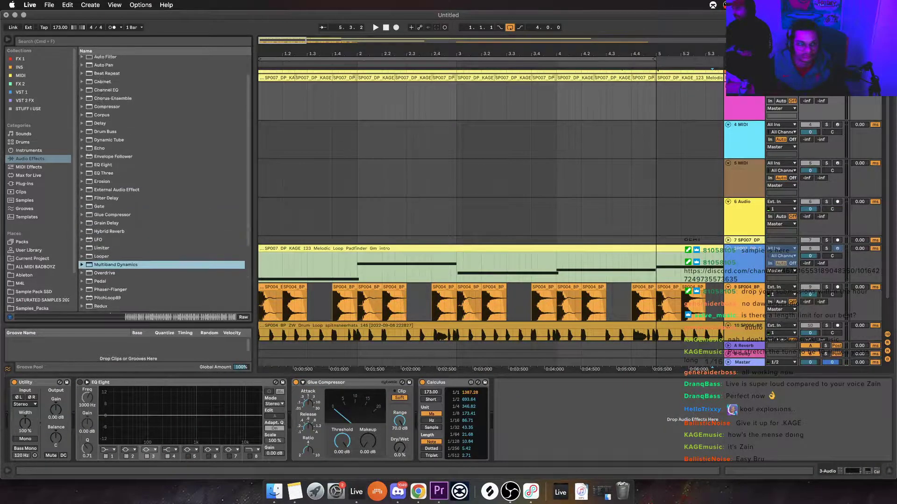
pyautogui.scroll(-3, 40, 179)
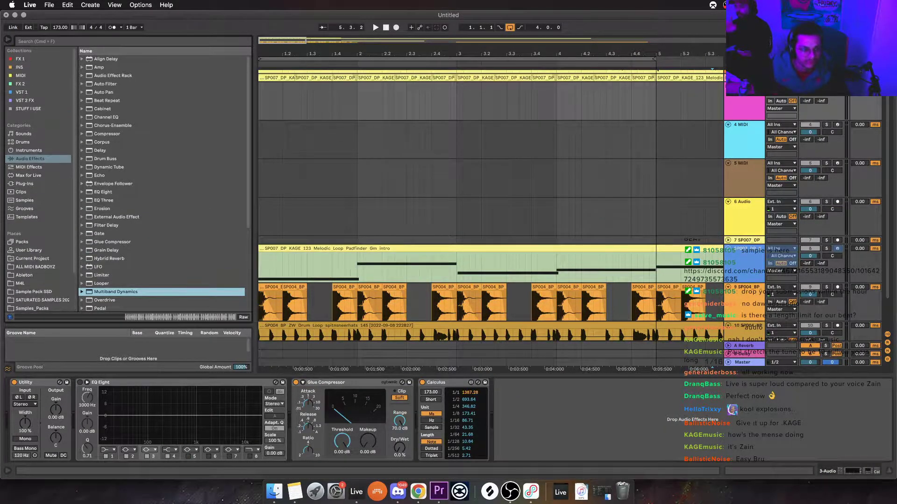
pyautogui.scroll(-1, 164, 183)
pyautogui.scroll(-2, 490, 210)
# Audition the first kick of the kick-and-snare loop and copy it to 1.1.1 on the new audio track
pyautogui.click(270, 265)
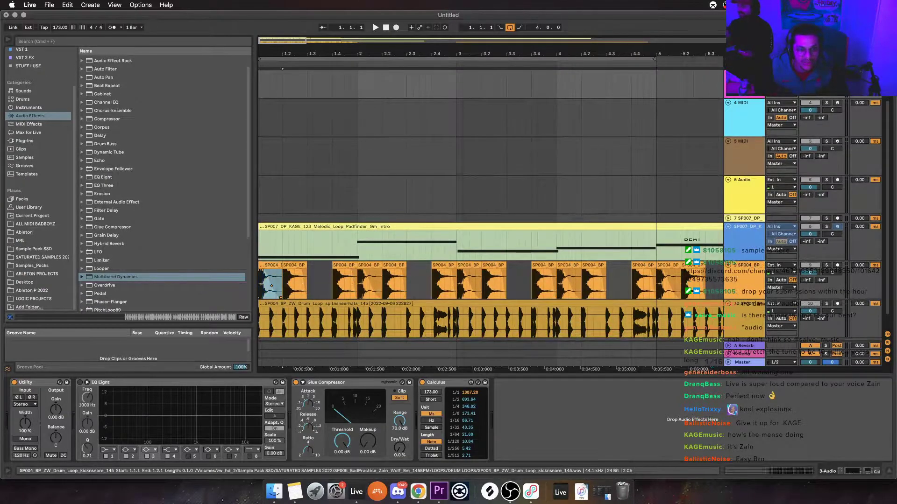
pyautogui.press('space')
pyautogui.press('space')
pyautogui.moveTo(270, 265); pyautogui.dragTo(270, 109)
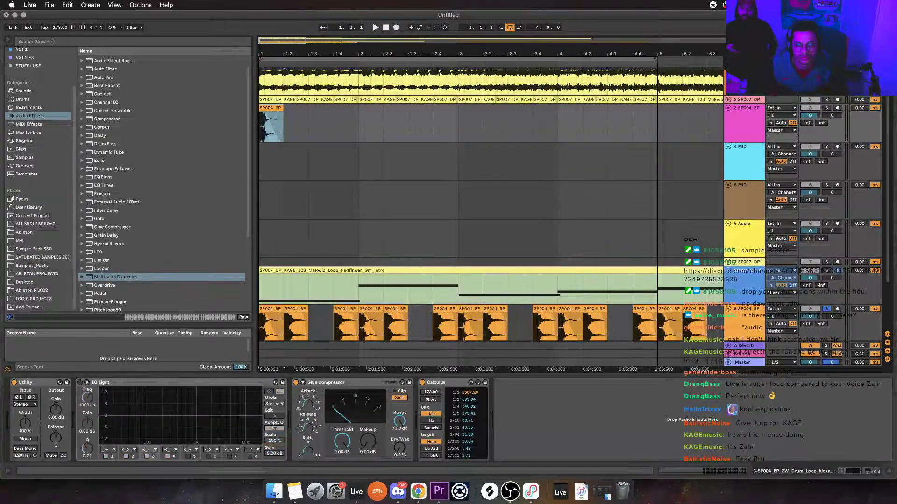
# Freeze the kick-and-snare drum loop track
pyautogui.scroll(1, 491, 205)
pyautogui.scroll(-3, 491, 205)
pyautogui.rightClick(742, 255)
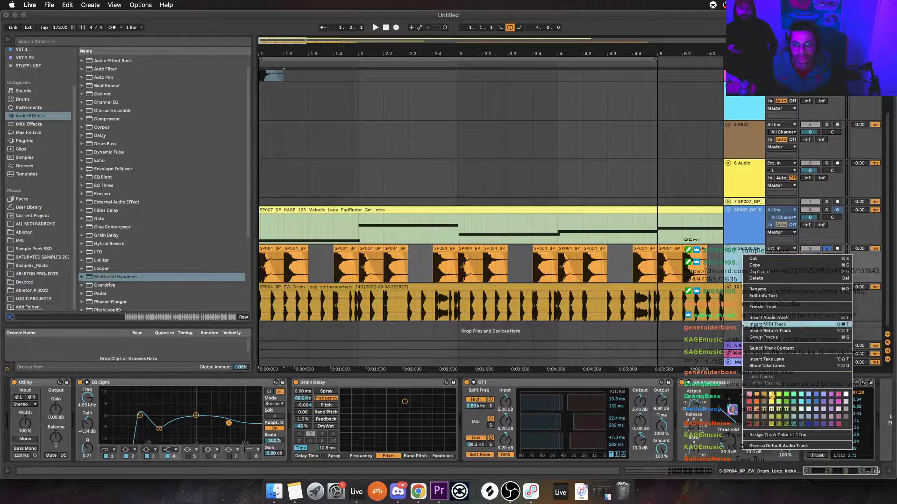
pyautogui.click(763, 307)
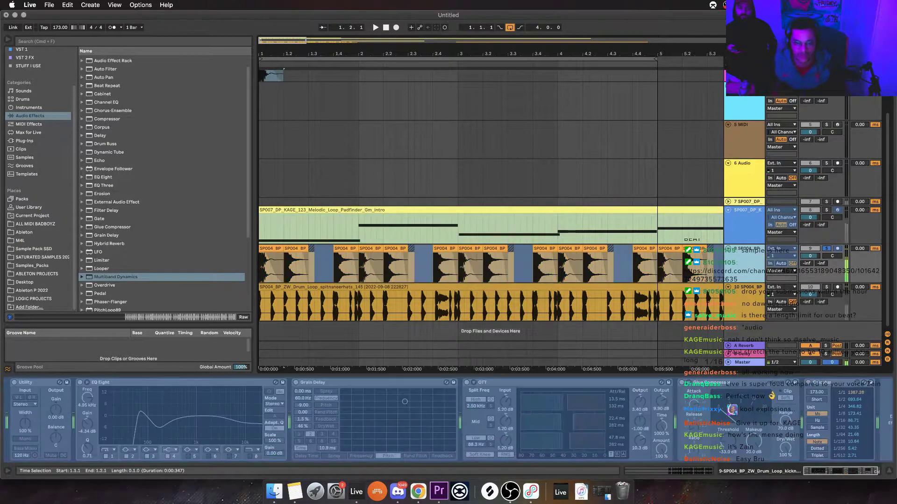
# Replace the kick at 1.1.1 on the new audio track with the frozen version of that clip
pyautogui.scroll(2, 490, 205)
pyautogui.scroll(-2, 490, 206)
pyautogui.scroll(1, 490, 206)
pyautogui.scroll(3, 490, 206)
pyautogui.moveTo(272, 103)
pyautogui.mouseDown()
pyautogui.moveTo(272, 220)
pyautogui.moveTo(271, 103)
pyautogui.mouseUp()
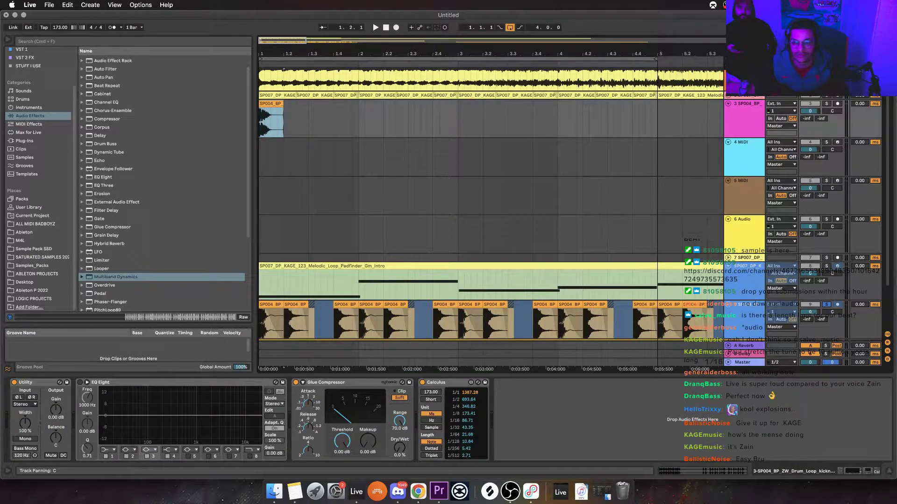
# Audition the copied kick up close and examine its waveform and fade-out
pyautogui.press('space')
pyautogui.press('+')
pyautogui.press('+')
pyautogui.press('+')
pyautogui.press('+')
pyautogui.press('+')
pyautogui.press('+')
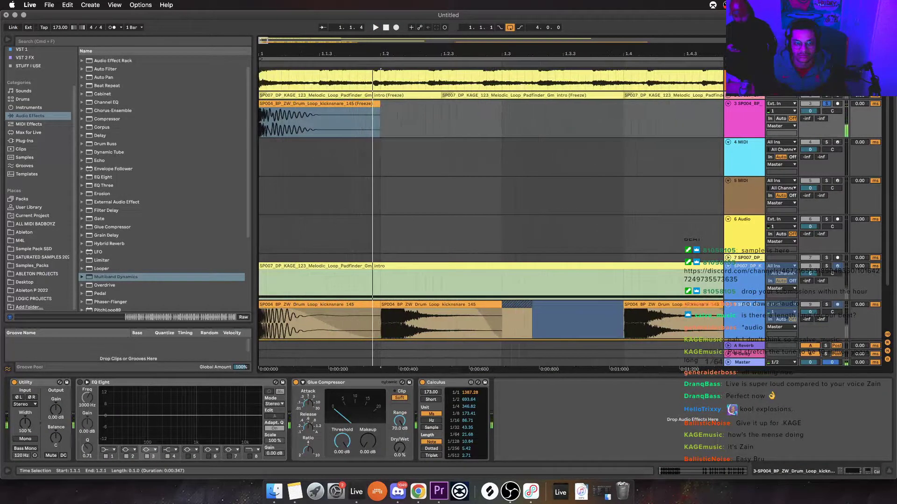
pyautogui.click(357, 122)
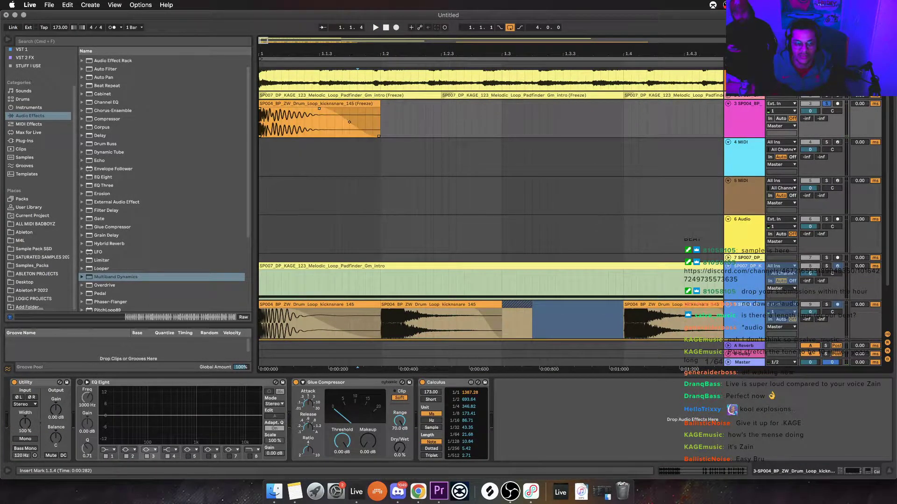
pyautogui.press('space')
pyautogui.press('space')
pyautogui.press('space')
# Lengthen the kick clip's fade-out back toward the clip's start and audition it
pyautogui.moveTo(319, 109); pyautogui.dragTo(261, 108)
pyautogui.press('space')
pyautogui.press('space')
pyautogui.press('space')
pyautogui.press('space')
# Open the kick clip's sample settings, turn off Warp, set the transposition to -7 semitones and audition the clip
pyautogui.doubleClick(319, 103)
pyautogui.press('space')
pyautogui.press('space')
pyautogui.press('space')
pyautogui.press('space')
pyautogui.press('space')
pyautogui.click(17, 405)
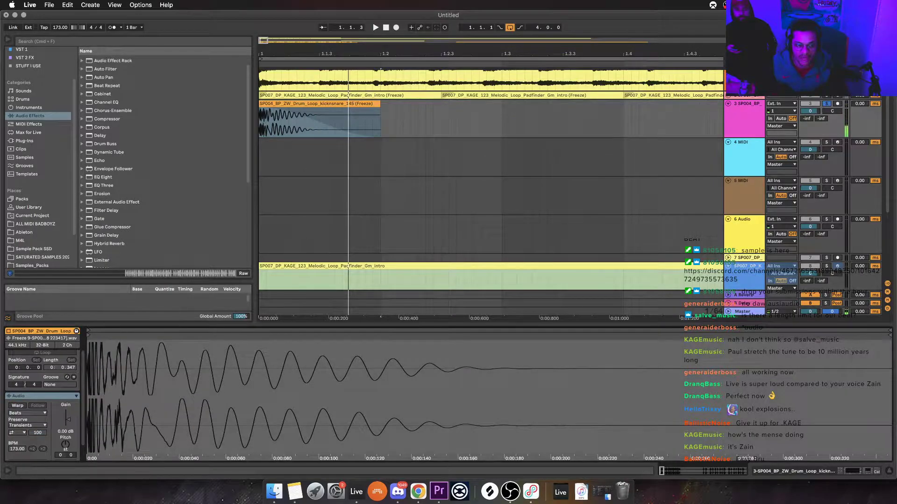
pyautogui.moveTo(65, 445); pyautogui.dragTo(66, 460)
pyautogui.press('space')
pyautogui.press('space')
pyautogui.press('space')
# Audition the repitched kick clip at 1.1.1
pyautogui.moveTo(264, 54); pyautogui.dragTo(265, 23)
pyautogui.press('space')
pyautogui.press('space')
pyautogui.scroll(1, 352, 187)
pyautogui.scroll(-5, 353, 187)
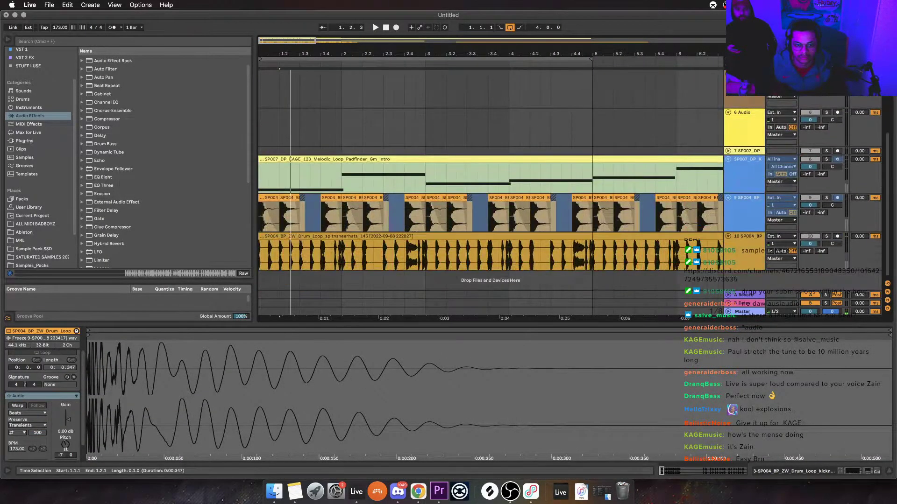
# Add a new audio track and copy the snare slice at 1.4.1 from the kick-and-snare loop onto it at 2.1.1
pyautogui.click(331, 215)
pyautogui.click(352, 215)
pyautogui.click(331, 199)
pyautogui.scroll(4, 331, 198)
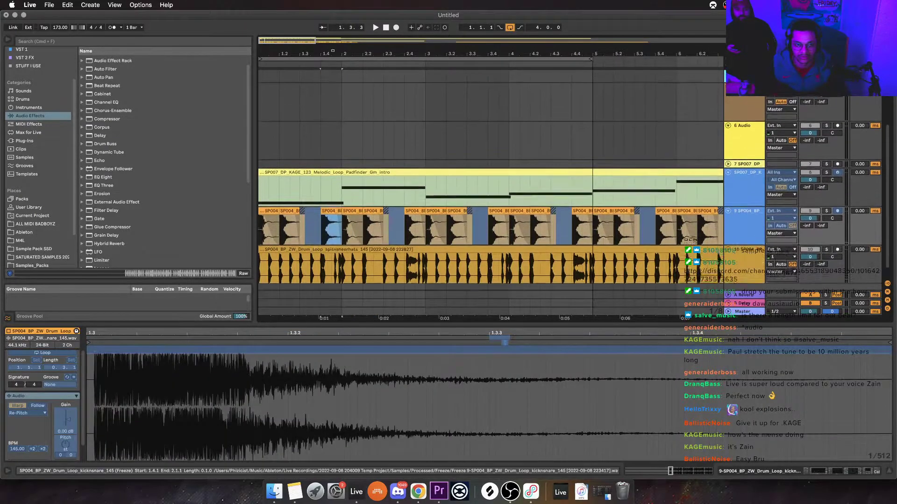
pyautogui.moveTo(332, 280)
pyautogui.mouseDown()
pyautogui.moveTo(342, 89)
pyautogui.moveTo(352, 89)
pyautogui.moveTo(362, 120)
pyautogui.moveTo(352, 121)
pyautogui.mouseUp()
pyautogui.press('Right')
pyautogui.press('super+t')
pyautogui.click(332, 135)
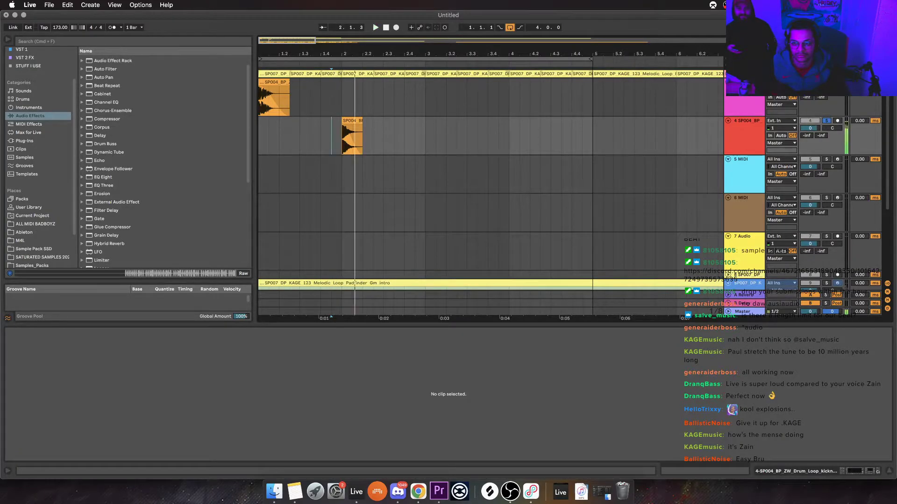
pyautogui.click(344, 138)
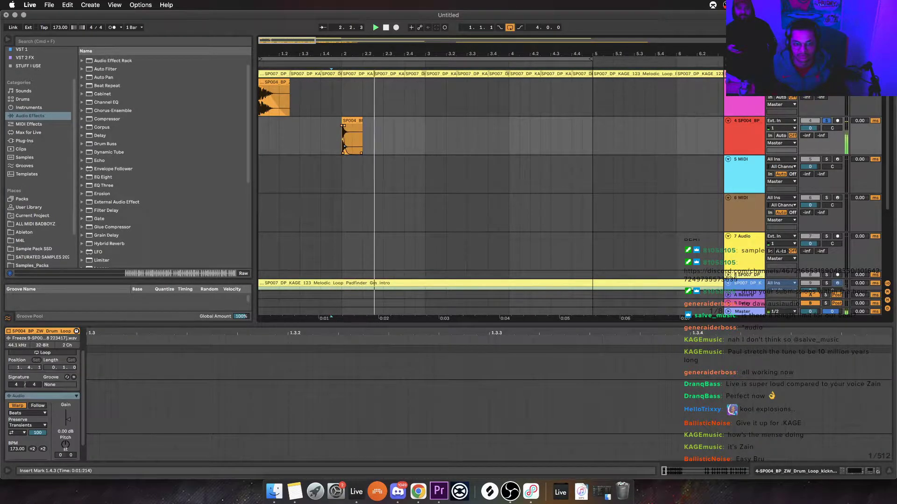
# Move the copied snare slice to 1.3.1 and audition it
pyautogui.click(274, 82)
pyautogui.moveTo(352, 120); pyautogui.dragTo(300, 120)
pyautogui.press('space')
pyautogui.press('space')
pyautogui.press('Right')
pyautogui.press('space')
pyautogui.press('space')
pyautogui.press('space')
pyautogui.press('space')
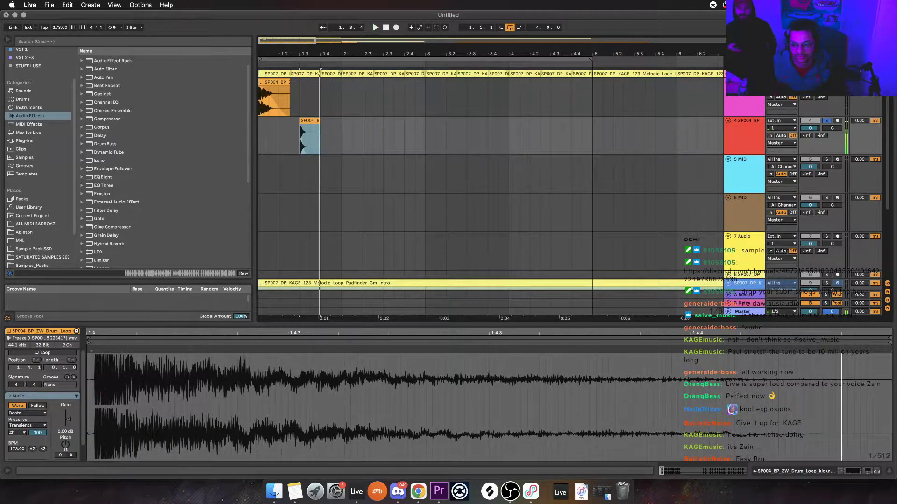
# High-pass the snare with EQ Eight's band 1 at 529 Hz and a Q of 1.94 while auditioning it
pyautogui.hotkey('shift', 'Tab')
pyautogui.press('space')
pyautogui.press('space')
pyautogui.press('space')
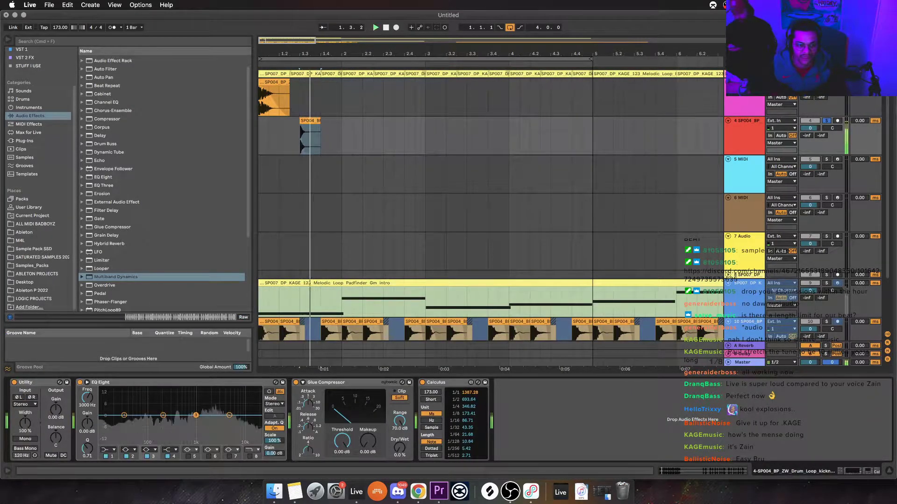
pyautogui.press('space')
pyautogui.click(108, 450)
pyautogui.click(108, 404)
pyautogui.moveTo(87, 397); pyautogui.dragTo(87, 392)
pyautogui.press('space')
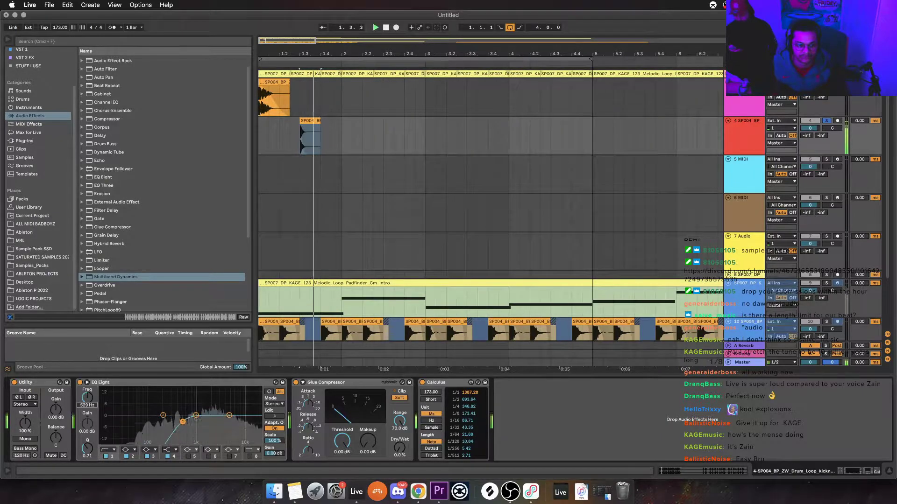
pyautogui.moveTo(128, 422); pyautogui.dragTo(182, 411)
# Show the automation of EQ Eight's band 1 resonance and ramp it down to its minimum over the snare's first half beat
pyautogui.rightClick(87, 448)
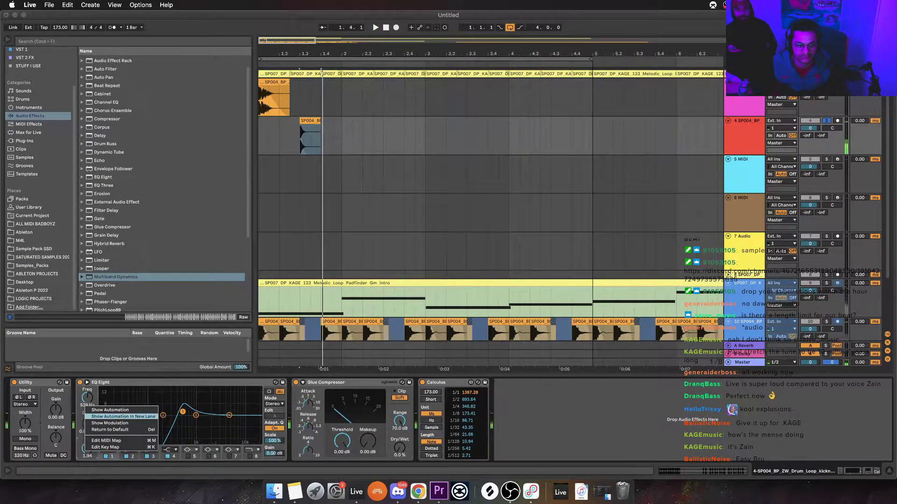
pyautogui.click(109, 410)
pyautogui.press('space')
pyautogui.press('space')
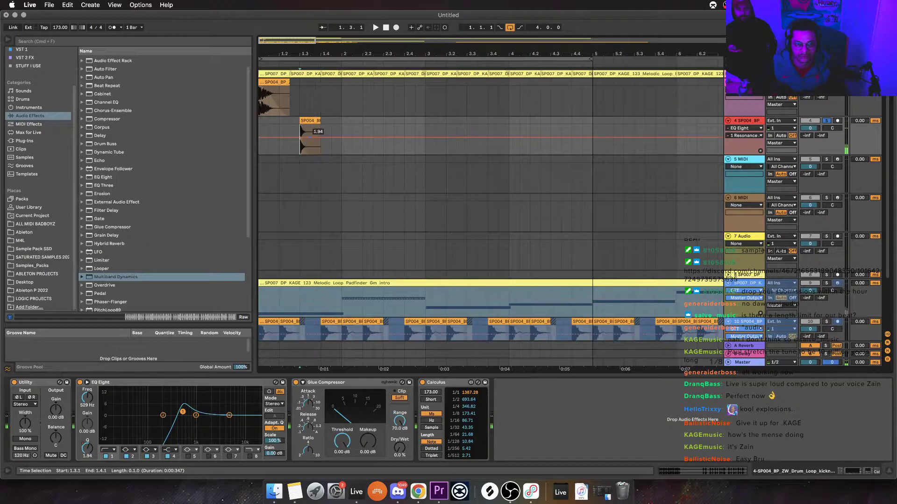
pyautogui.moveTo(310, 137); pyautogui.dragTo(309, 154)
pyautogui.press('space')
pyautogui.press('space')
pyautogui.press('space')
pyautogui.press('space')
pyautogui.click(309, 59)
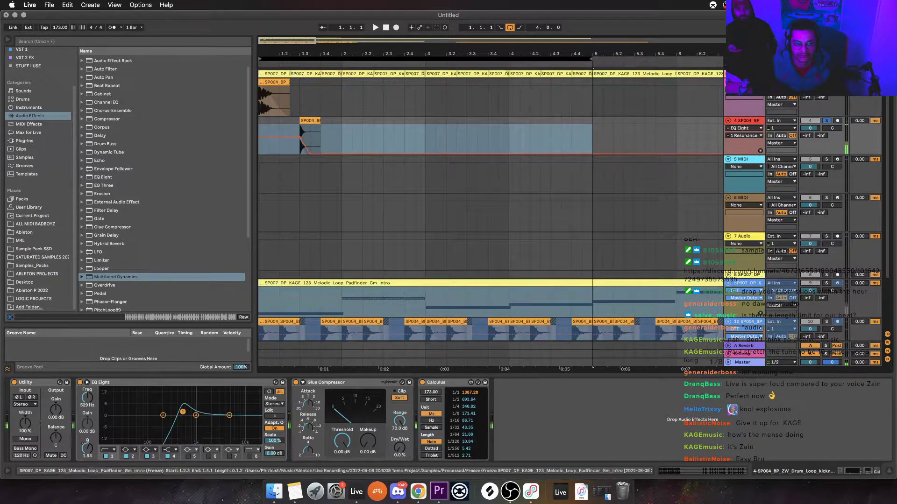
# Tighten the resonance ramp so it falls from the snare's start to its minimum by about 1.3.2, and audition it
pyautogui.moveTo(295, 53); pyautogui.dragTo(295, 89)
pyautogui.moveTo(327, 140)
pyautogui.mouseDown()
pyautogui.moveTo(327, 149)
pyautogui.moveTo(321, 136)
pyautogui.mouseUp()
pyautogui.click(307, 143)
pyautogui.press('space')
pyautogui.press('space')
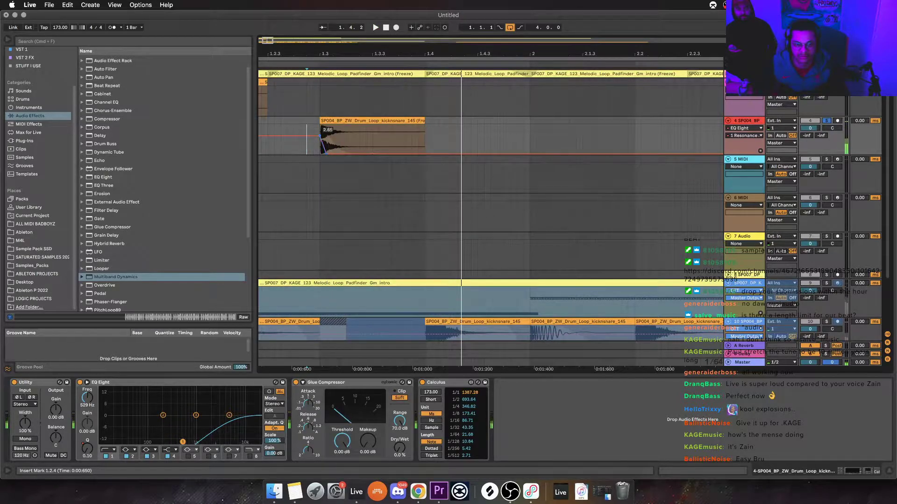
pyautogui.moveTo(325, 154); pyautogui.dragTo(346, 154)
pyautogui.press('space')
pyautogui.press('space')
pyautogui.press('space')
pyautogui.click(300, 139)
pyautogui.press('space')
pyautogui.press('space')
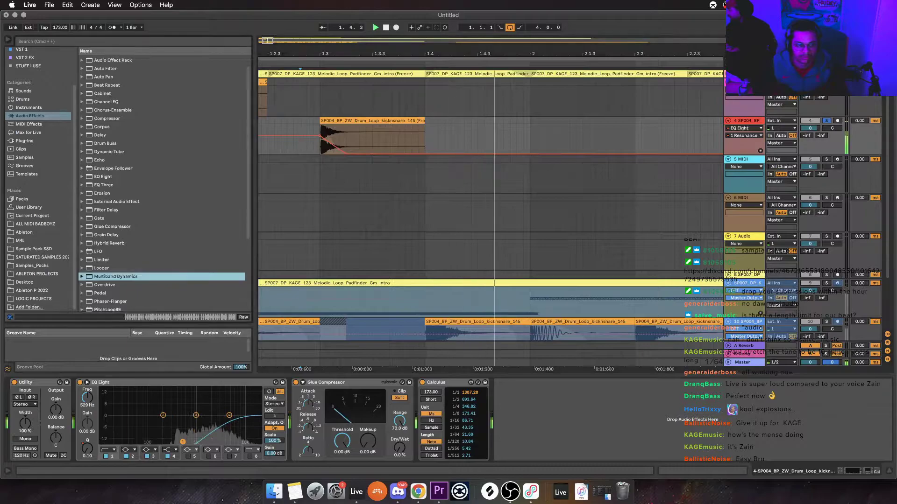
# Look for a frequency-shifting device by browsing the audio effects and searching for FREQ
pyautogui.scroll(-4, 161, 182)
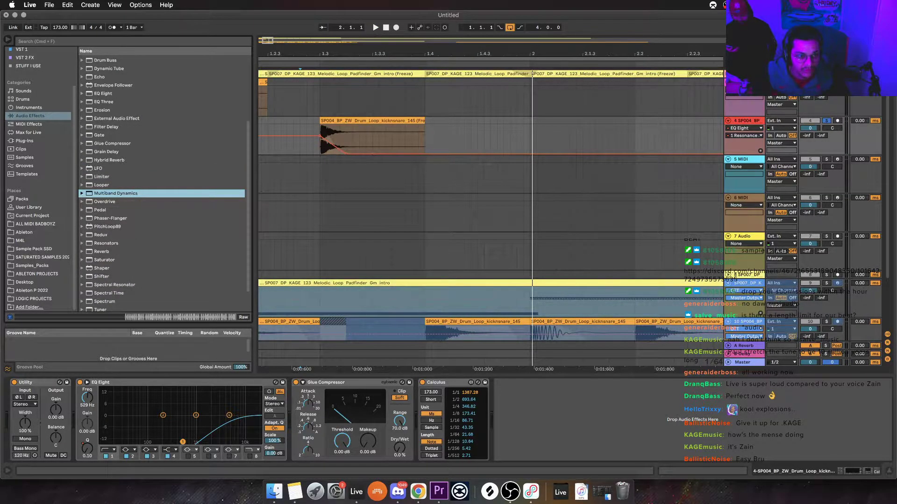
pyautogui.scroll(-1, 162, 182)
pyautogui.scroll(1, 161, 182)
pyautogui.scroll(-1, 162, 182)
pyautogui.click(162, 51)
pyautogui.scroll(-4, 162, 183)
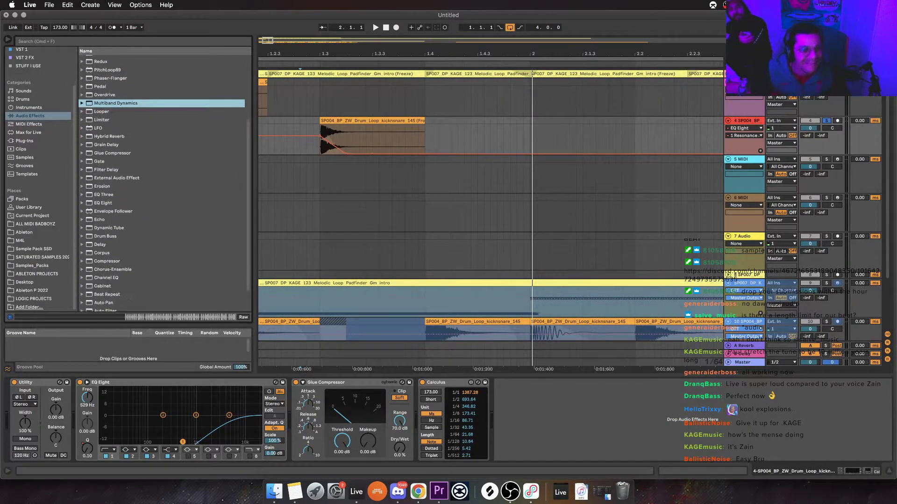
pyautogui.scroll(1, 162, 182)
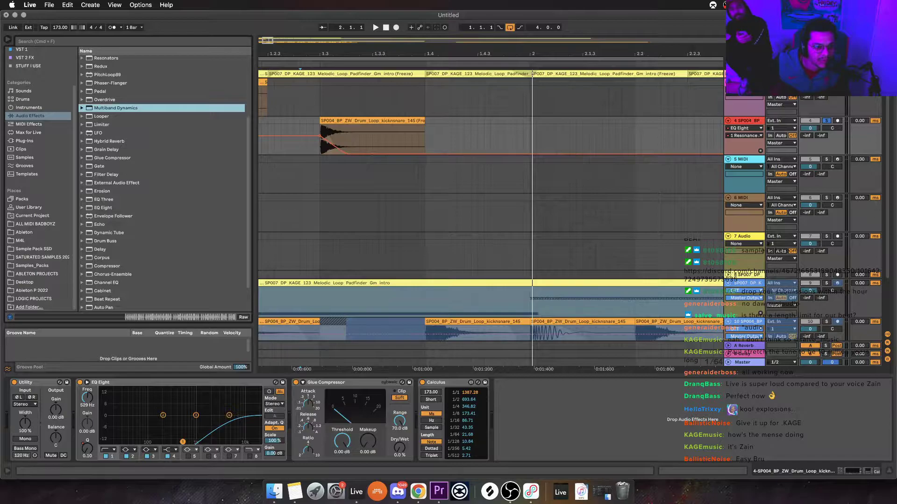
pyautogui.scroll(-2, 161, 182)
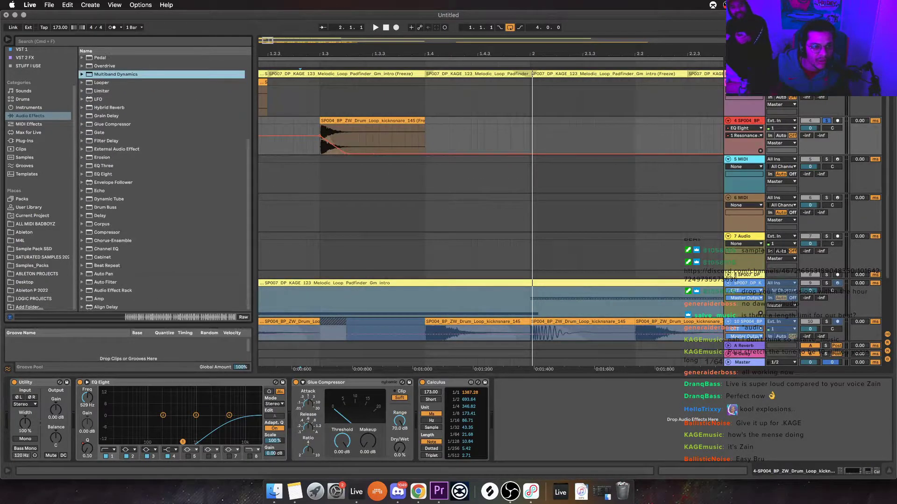
pyautogui.press('super+f')
pyautogui.write('F')
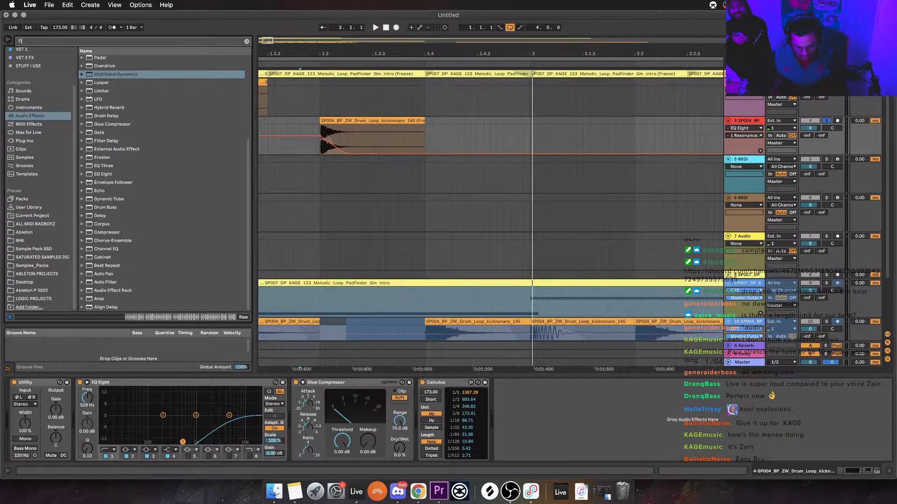
pyautogui.write('REQ')
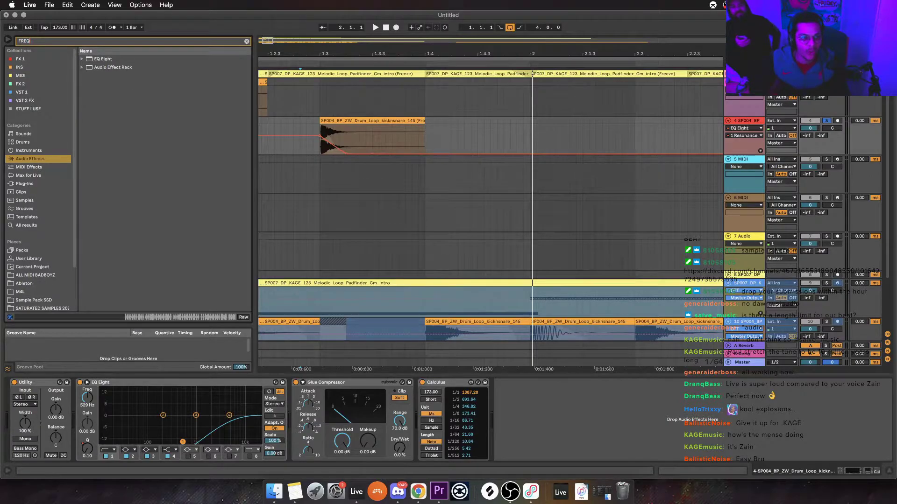
pyautogui.press('BackSpace')
pyautogui.press('BackSpace')
pyautogui.press('BackSpace')
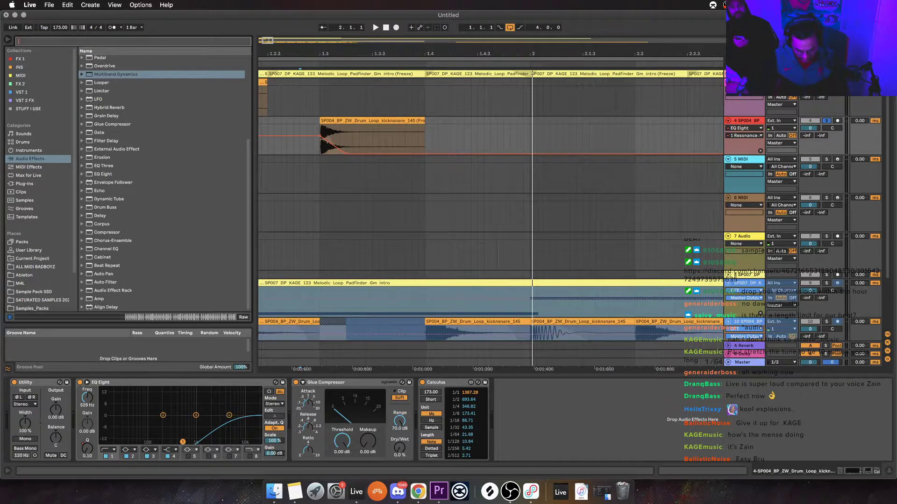
# Search for SHIFTER and add the Shifter effect after EQ Eight on the snare track
pyautogui.write('SHIFTER')
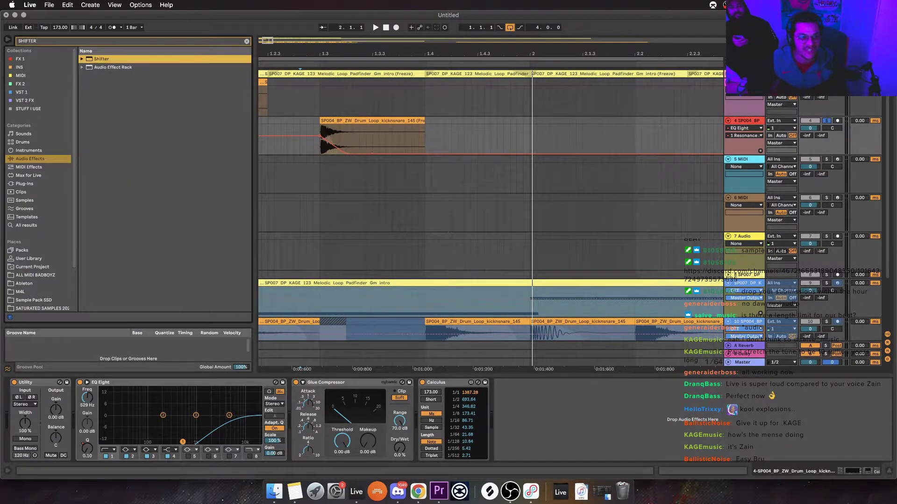
pyautogui.press('Return')
pyautogui.press('space')
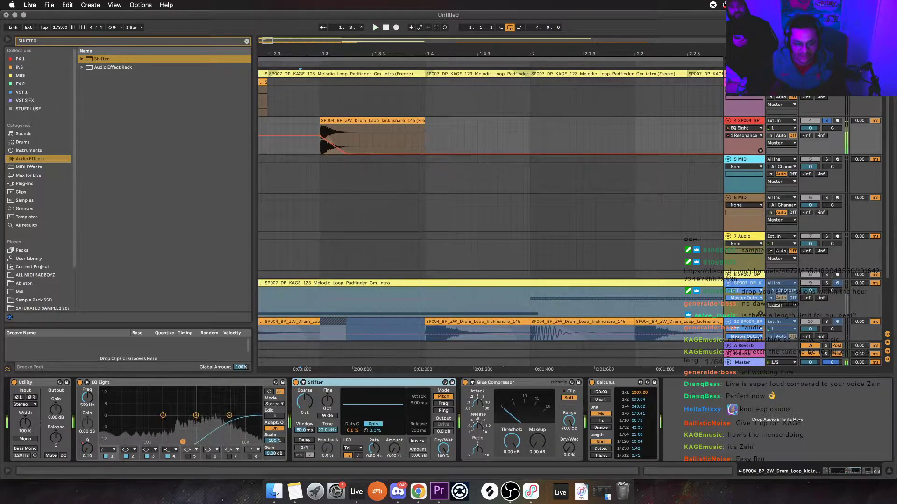
# Switch Shifter to Freq mode, set Fine to 123 Hz and audition the snare
pyautogui.moveTo(327, 401); pyautogui.dragTo(327, 360)
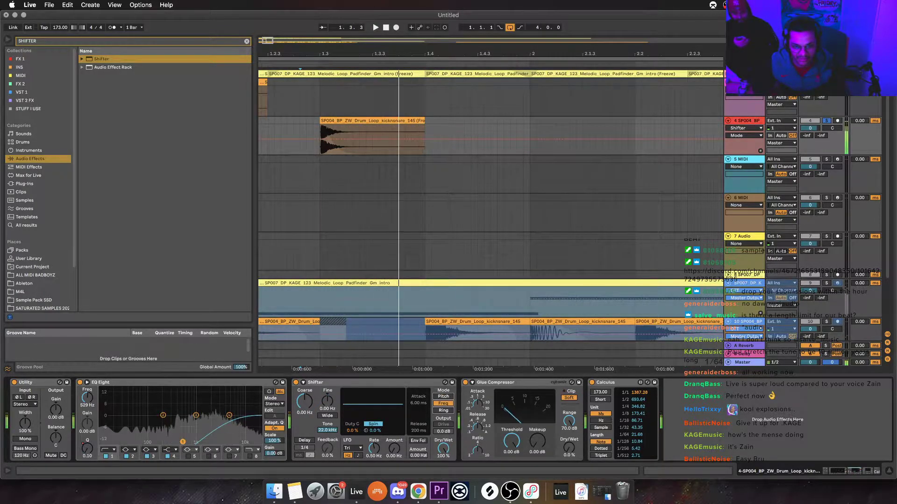
pyautogui.moveTo(327, 400); pyautogui.dragTo(327, 392)
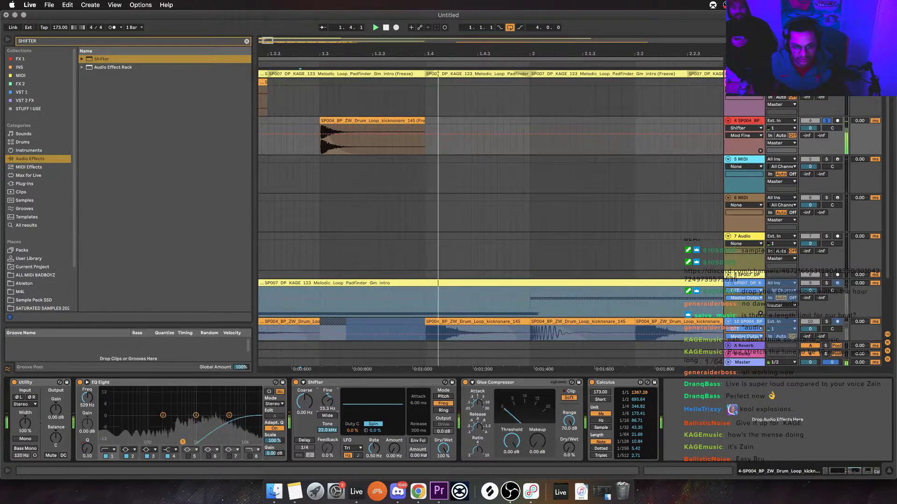
pyautogui.scroll(-1, 491, 206)
pyautogui.scroll(3, 433, 169)
pyautogui.press('space')
pyautogui.press('space')
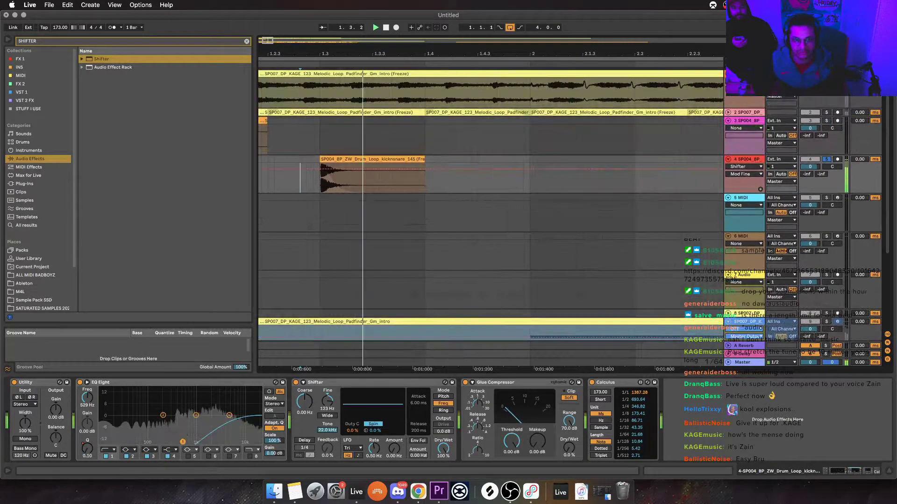
pyautogui.press('space')
# Duplicate the snare's one-bar section four times for a hit on beat 3 of each bar, and set the track delay to -12 ms
pyautogui.scroll(-4, 432, 168)
pyautogui.moveTo(426, 159); pyautogui.dragTo(259, 159)
pyautogui.press('super+d')
pyautogui.press('super+d')
pyautogui.press('super+d')
pyautogui.press('super+d')
pyautogui.hscroll(-4, 490, 205)
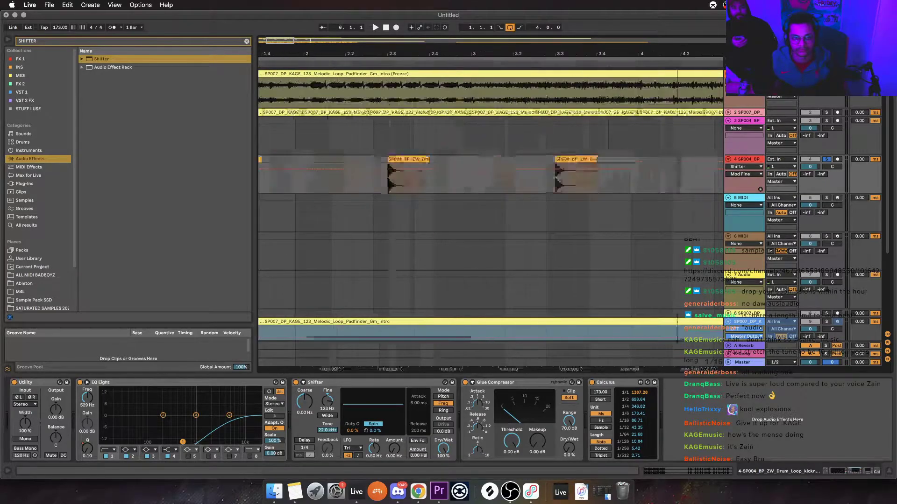
pyautogui.scroll(-3, 490, 205)
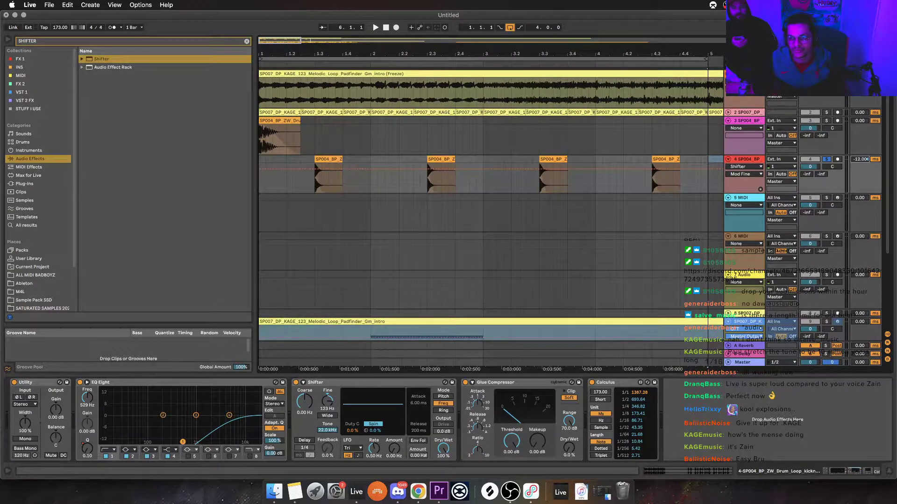
# Solo the sliced melody loop and kick tracks and audition them with the snares
pyautogui.moveTo(744, 108); pyautogui.dragTo(744, 160)
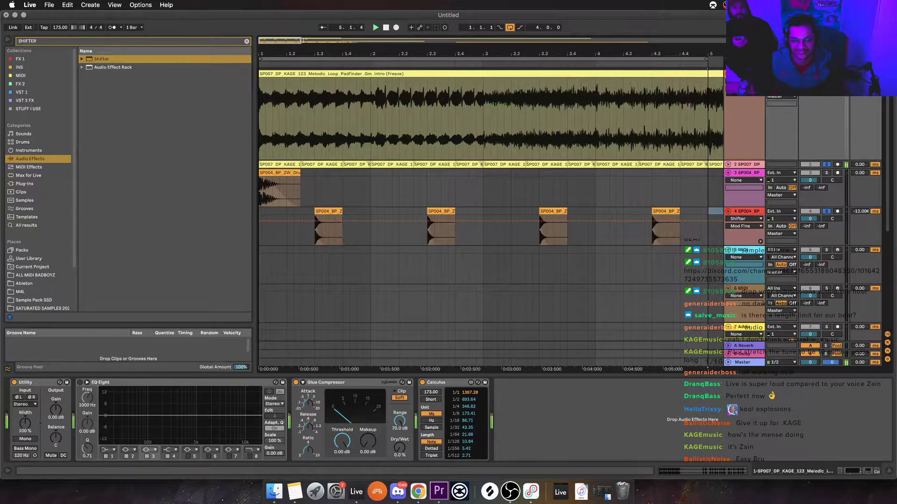
pyautogui.click(279, 172)
pyautogui.press('space')
pyautogui.press('space')
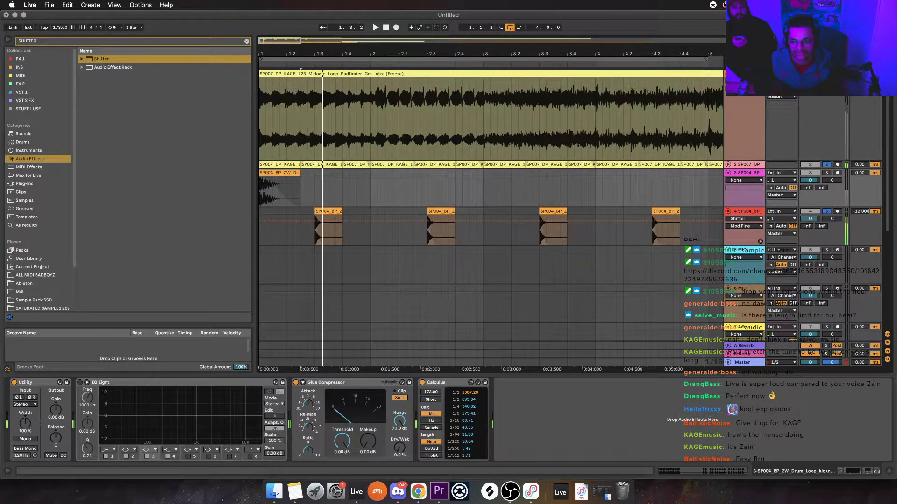
pyautogui.press('s')
pyautogui.press('space')
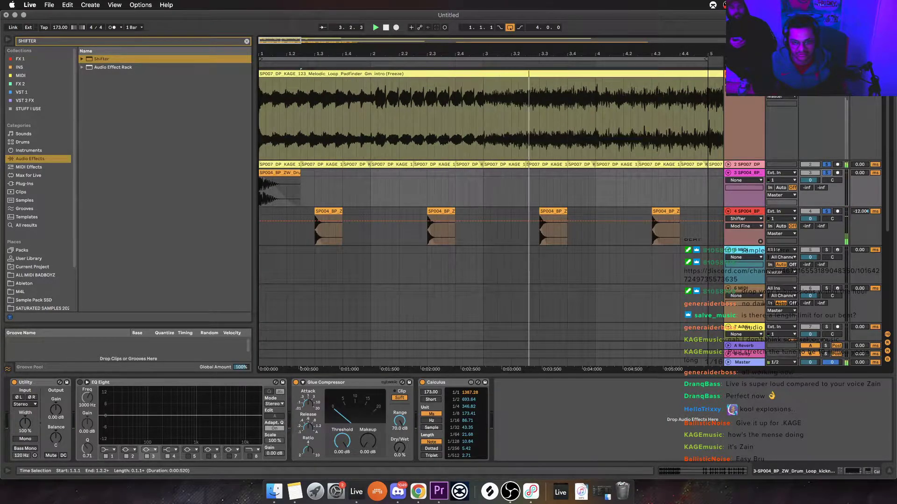
# Copy the kick from 1.1.1 to 3.4.3 and audition the beat with the sliced melody loop
pyautogui.moveTo(279, 173); pyautogui.dragTo(602, 173)
pyautogui.press('space')
pyautogui.press('space')
pyautogui.click(280, 165)
pyautogui.press('space')
pyautogui.press('space')
pyautogui.press('space')
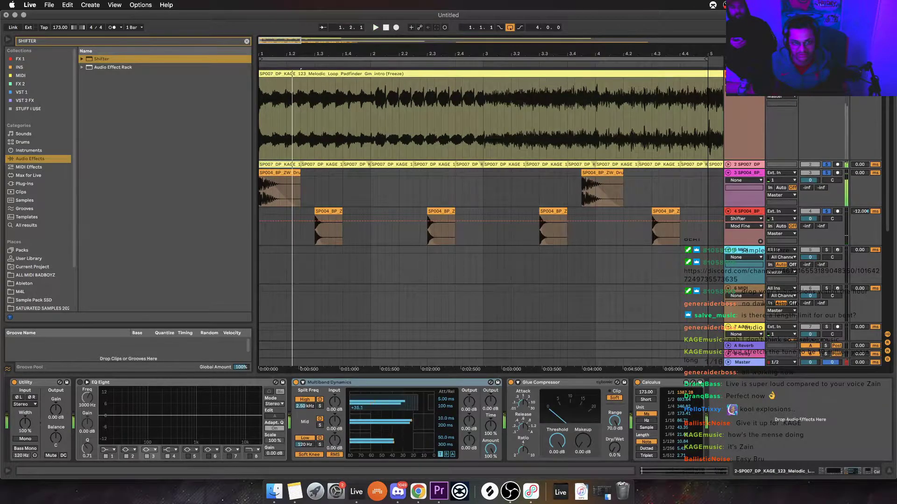
# Audition the beat, fold the frozen melody loop track and insert a new audio track above the kick track
pyautogui.press('+')
pyautogui.press('space')
pyautogui.press('space')
pyautogui.click(728, 74)
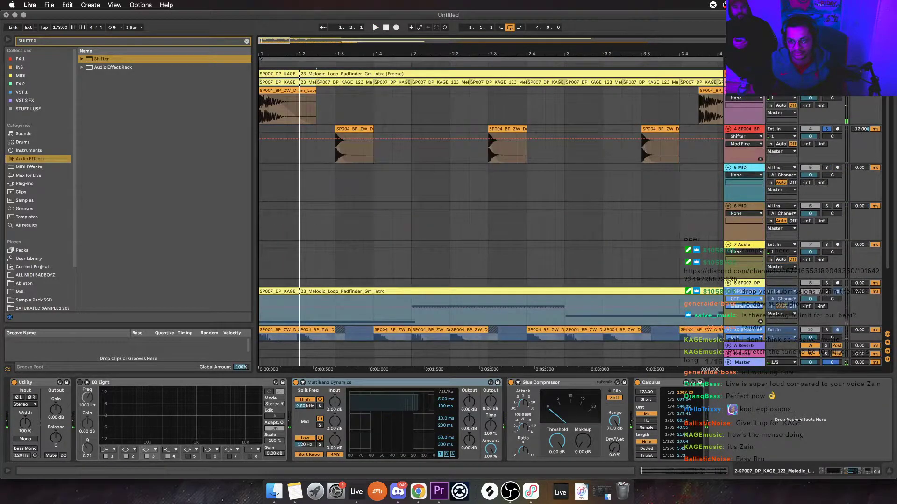
pyautogui.press('super+t')
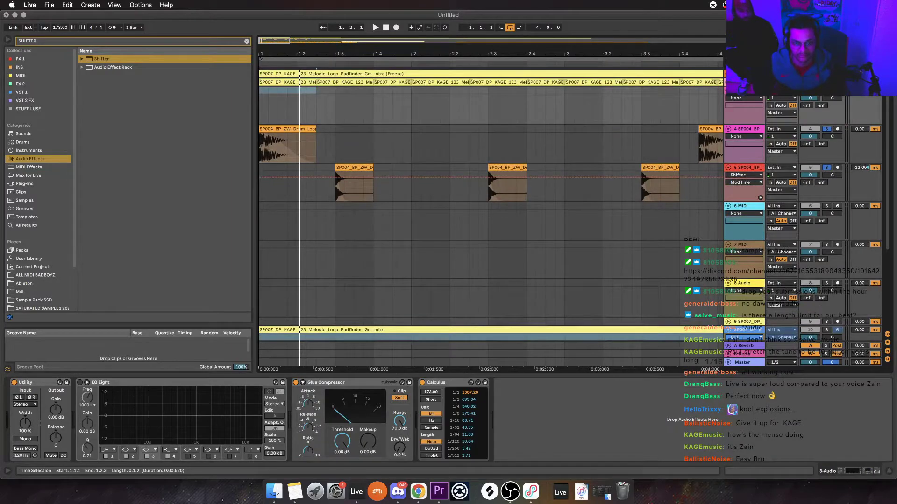
# Try to copy a short slice of the hi-hat loop onto the track below the snare track
pyautogui.scroll(-5, 490, 210)
pyautogui.click(327, 287)
pyautogui.moveTo(335, 306); pyautogui.dragTo(379, 100)
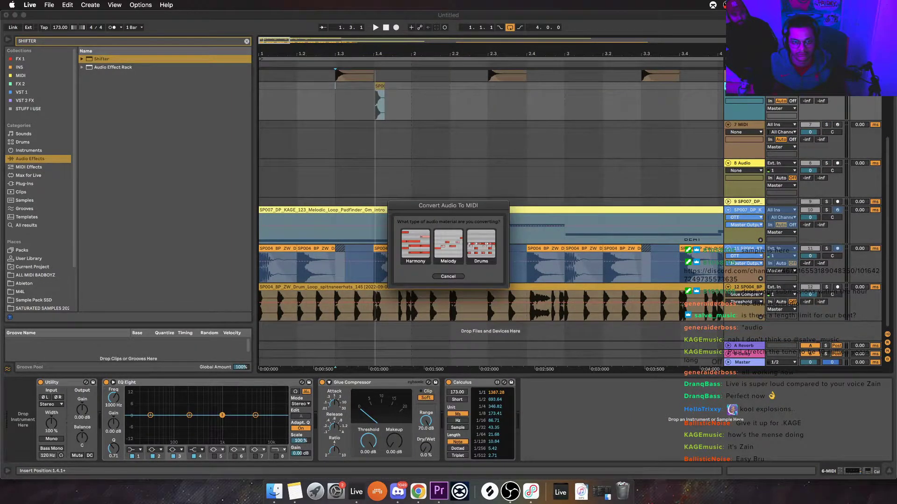
pyautogui.click(448, 276)
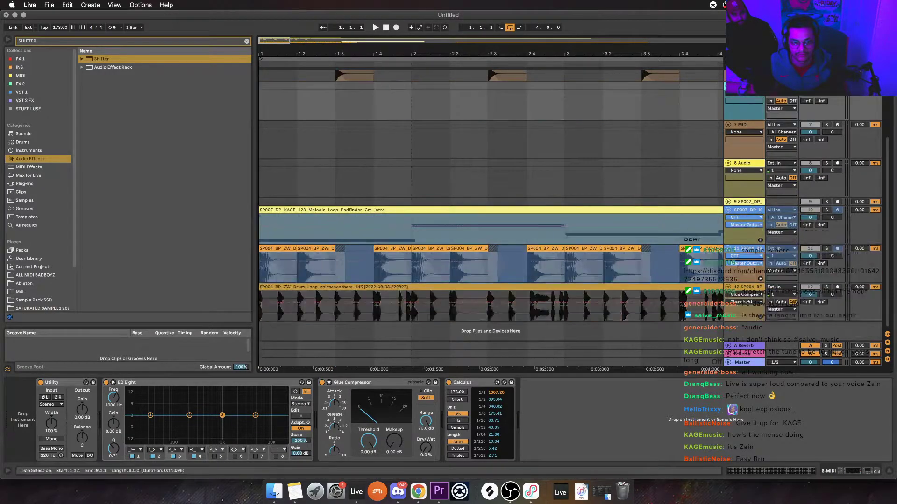
pyautogui.moveTo(327, 287); pyautogui.dragTo(327, 158)
pyautogui.press('Escape')
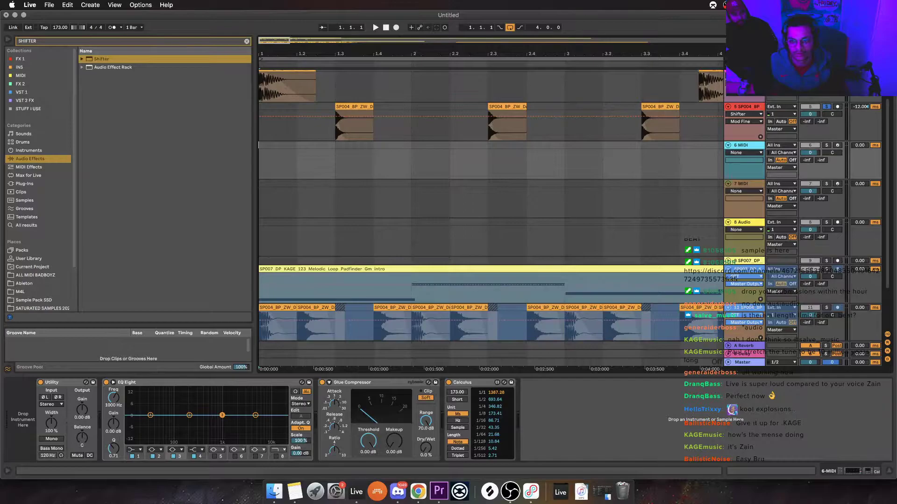
# Insert a new audio track below the snare track, clear the Shifter search and show the SATURATED SAMPLES folder
pyautogui.click(258, 121)
pyautogui.press('super+t')
pyautogui.click(246, 41)
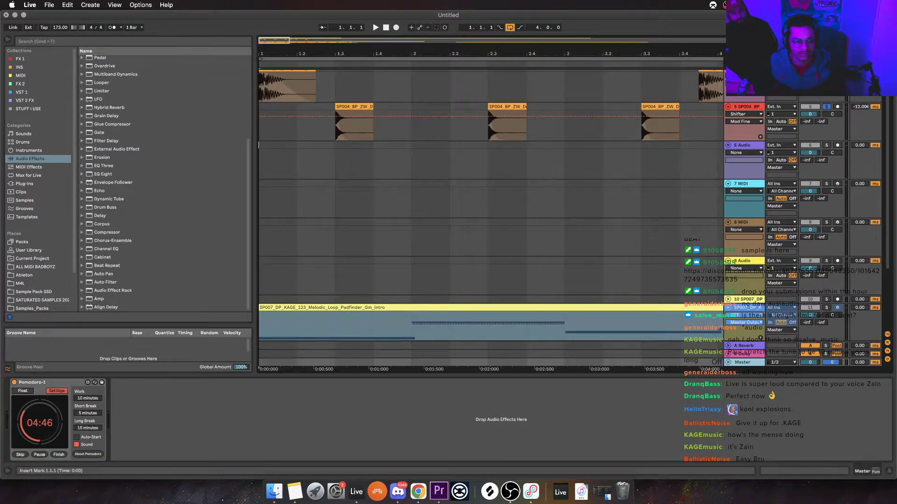
pyautogui.click(409, 203)
pyautogui.click(39, 300)
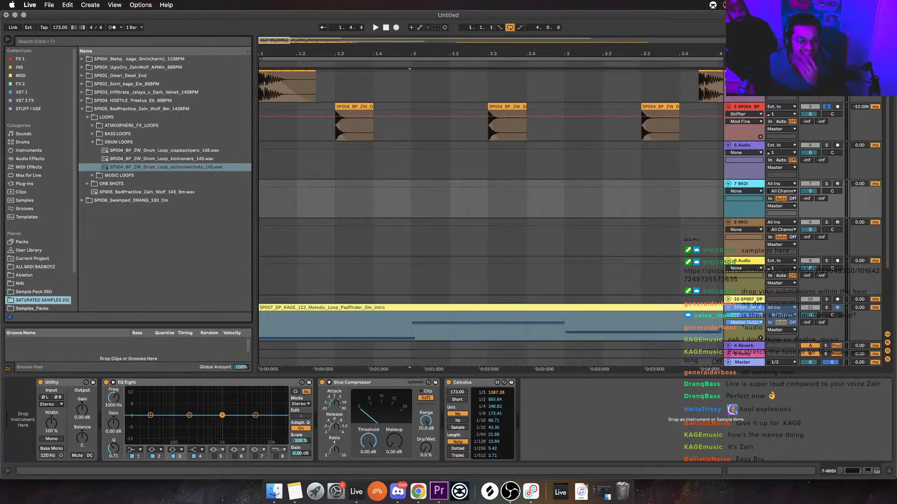
# Browse the SP005 BadPractice atmosphere, bass and drum loop folders and preview their loops
pyautogui.click(162, 159)
pyautogui.click(92, 142)
pyautogui.click(92, 150)
pyautogui.click(164, 159)
pyautogui.click(131, 125)
pyautogui.click(165, 134)
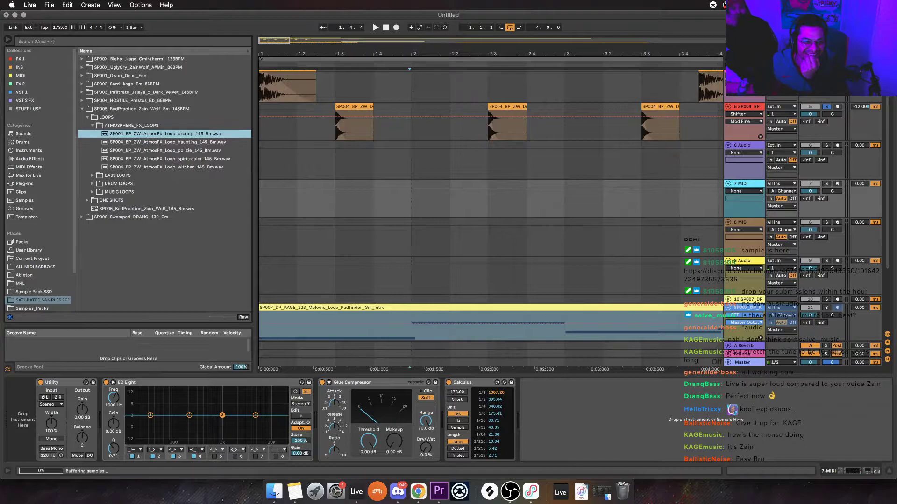
pyautogui.press('Down')
pyautogui.press('Down')
pyautogui.press('Down')
pyautogui.press('Left')
pyautogui.press('Left')
pyautogui.press('Down')
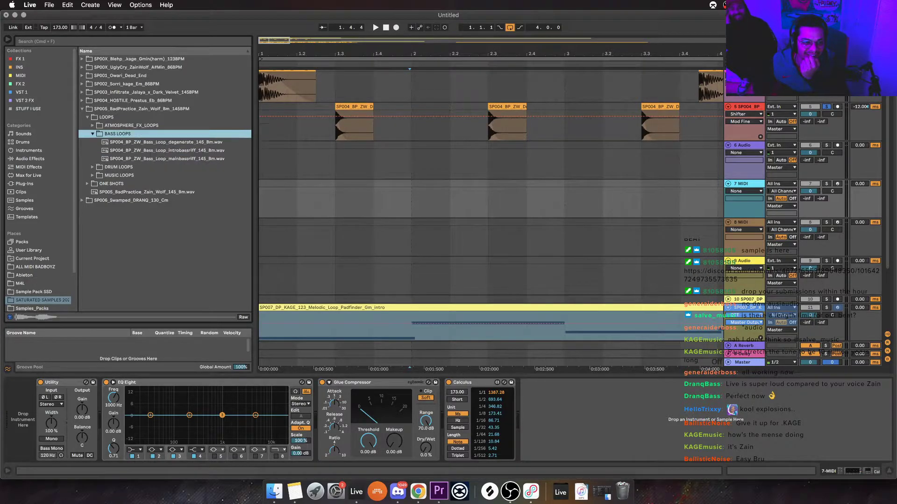
pyautogui.press('Down')
pyautogui.press('Right')
pyautogui.press('Down')
pyautogui.press('Down')
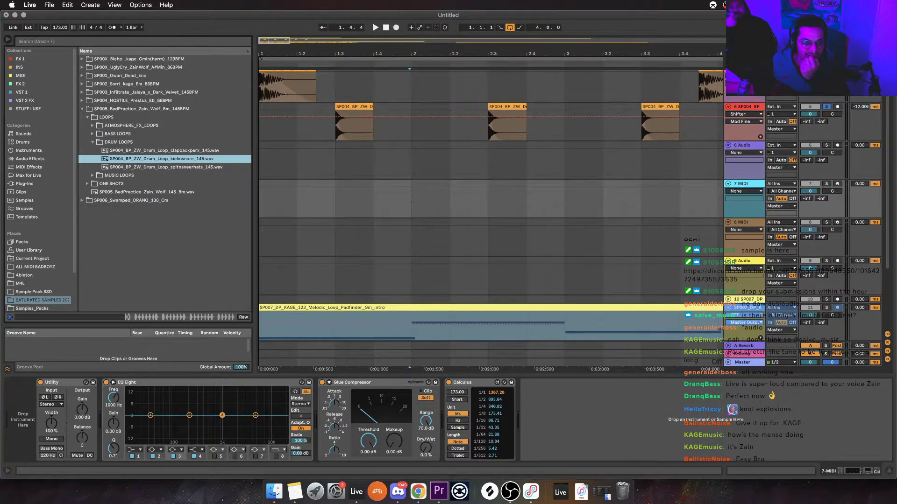
pyautogui.press('Down')
# Preview the drum loops in the SP002_Sorri_kage_Em pack, through to DrumsFull_Loop_01
pyautogui.click(82, 84)
pyautogui.click(81, 84)
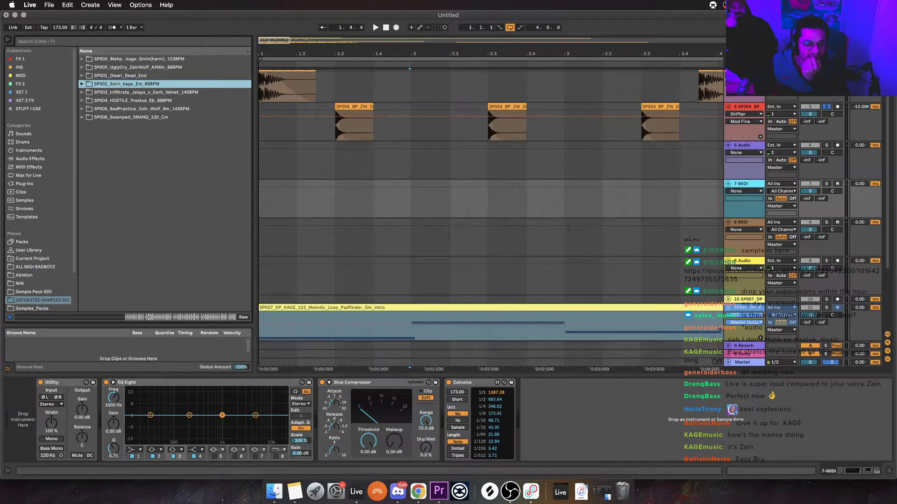
pyautogui.press('Right')
pyautogui.press('Down')
pyautogui.press('Down')
pyautogui.press('Down')
pyautogui.press('Right')
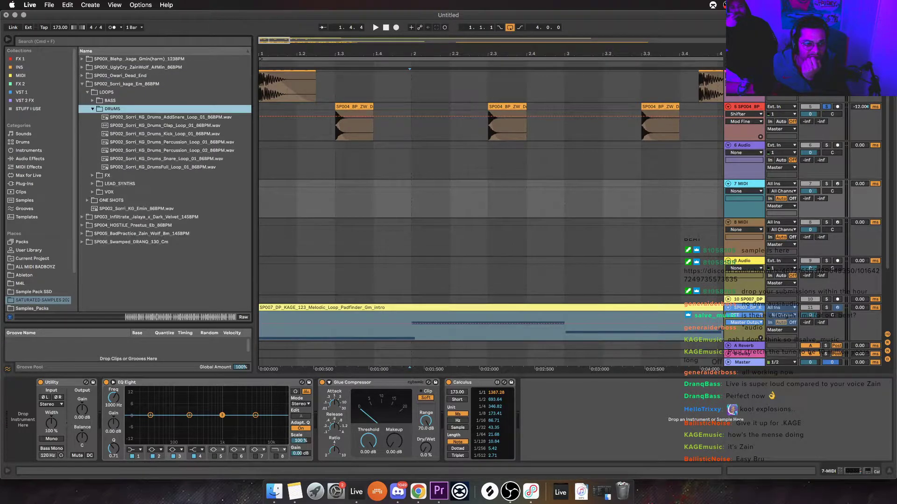
pyautogui.press('Down')
pyautogui.press('Down')
pyautogui.press('Down')
pyautogui.press('Down')
pyautogui.press('Down')
pyautogui.press('Down')
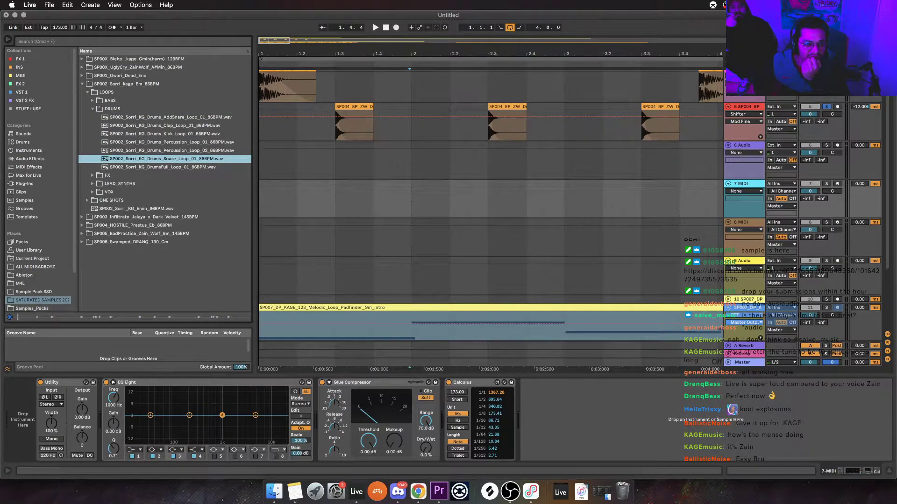
pyautogui.press('Down')
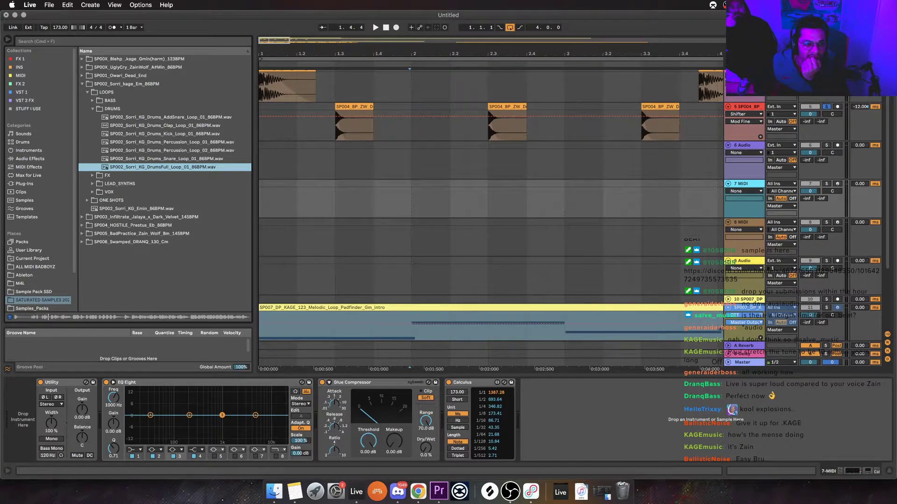
# Place SP002_Sorri_KG_DrumsFull_Loop_01_86BPM at 1.1.1 on the new audio track and show its clip settings
pyautogui.press('Return')
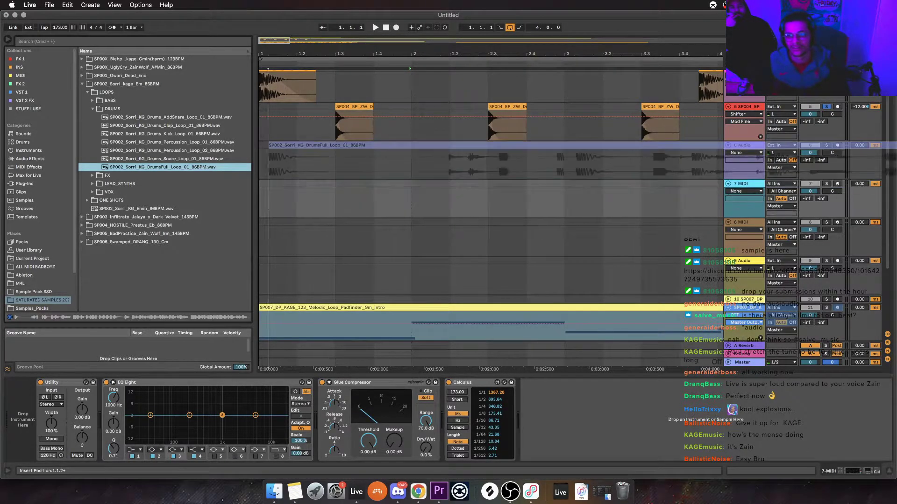
pyautogui.moveTo(265, 158); pyautogui.dragTo(260, 159)
pyautogui.press('space')
pyautogui.doubleClick(298, 145)
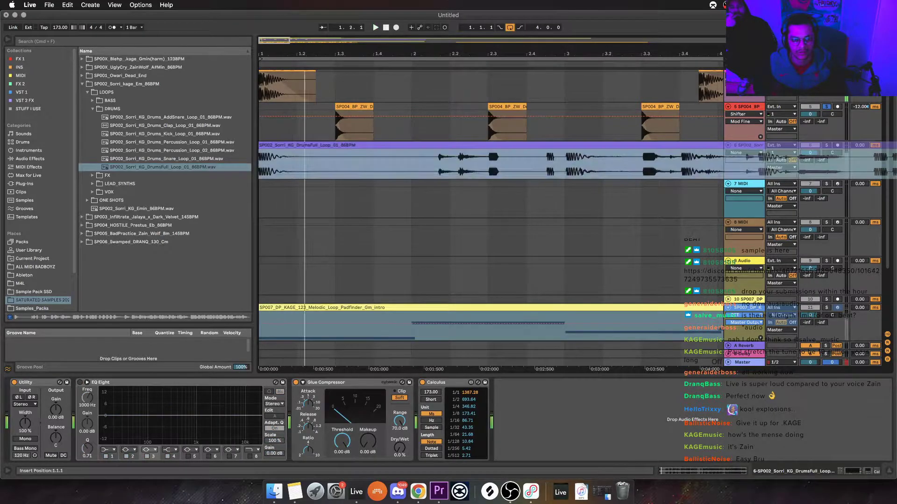
# Unsolo the snare track and audition the DrumsFull loop with the snares
pyautogui.press('space')
pyautogui.press('space')
pyautogui.press('space')
pyautogui.press('space')
pyautogui.press('space')
pyautogui.moveTo(832, 114); pyautogui.dragTo(832, 113)
pyautogui.click(827, 107)
pyautogui.press('space')
# Mute the original melody and drum loop tracks below the new loop and audition the arrangement
pyautogui.scroll(-10, 490, 187)
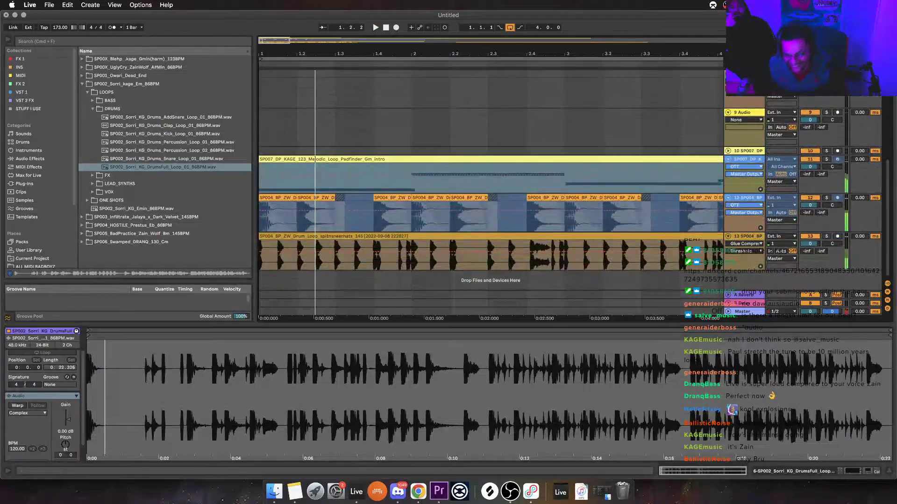
pyautogui.click(809, 197)
pyautogui.press('space')
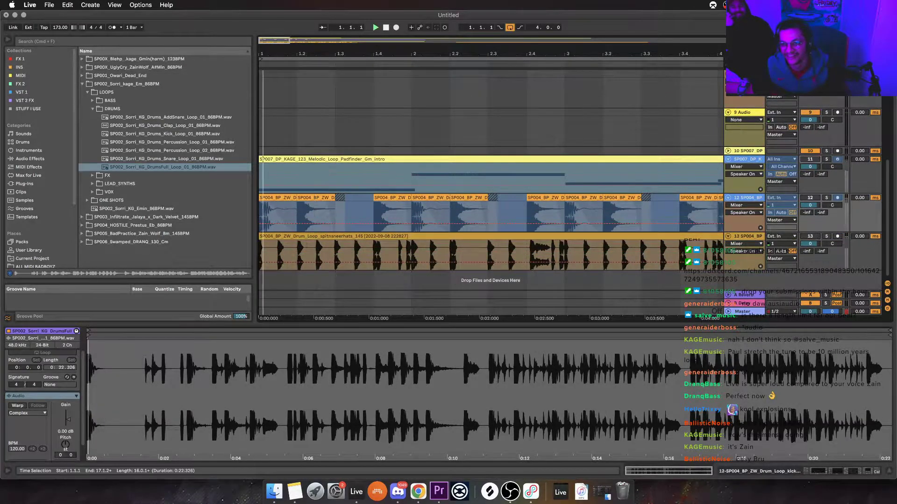
pyautogui.press('space')
pyautogui.scroll(10, 491, 191)
pyautogui.press('space')
pyautogui.press('space')
pyautogui.press('space')
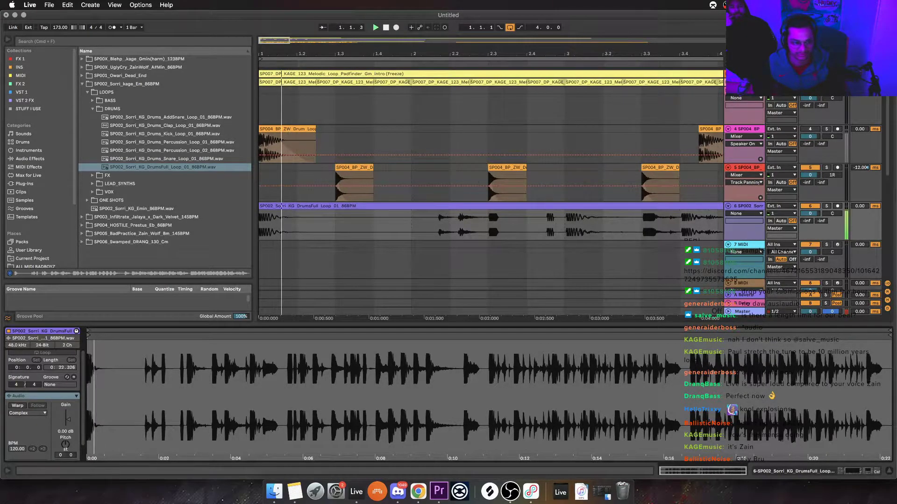
# Transpose the DrumsFull loop clip up by 17 semitones while listening to it
pyautogui.moveTo(65, 445); pyautogui.dragTo(65, 428)
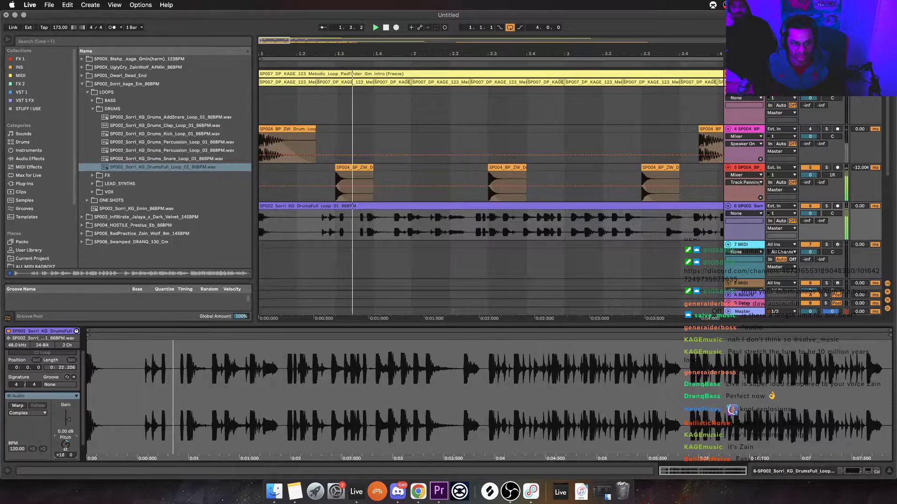
pyautogui.moveTo(65, 444); pyautogui.dragTo(66, 446)
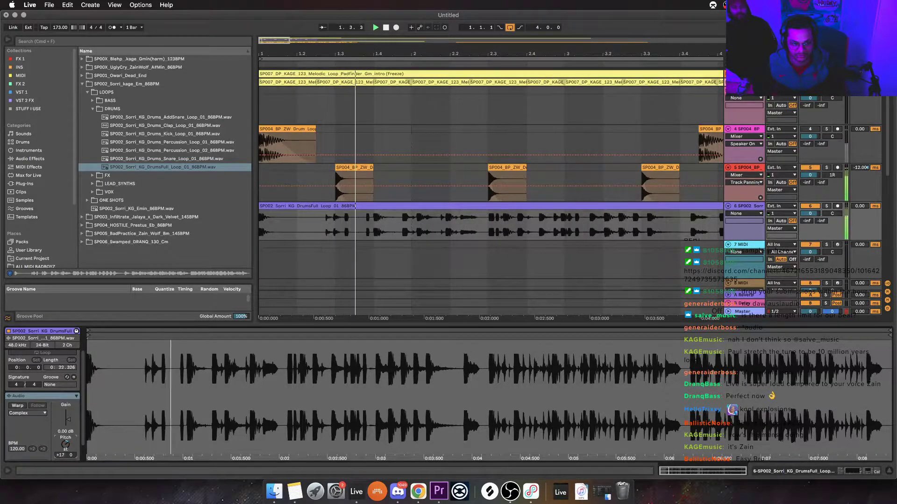
pyautogui.press('space')
# Split the pitched DrumsFull loop at 1.3, audition both parts and delete the remainder after the split
pyautogui.click(339, 224)
pyautogui.press('super+e')
pyautogui.moveTo(355, 206)
pyautogui.mouseDown()
pyautogui.moveTo(458, 206)
pyautogui.moveTo(415, 206)
pyautogui.mouseUp()
pyautogui.click(319, 225)
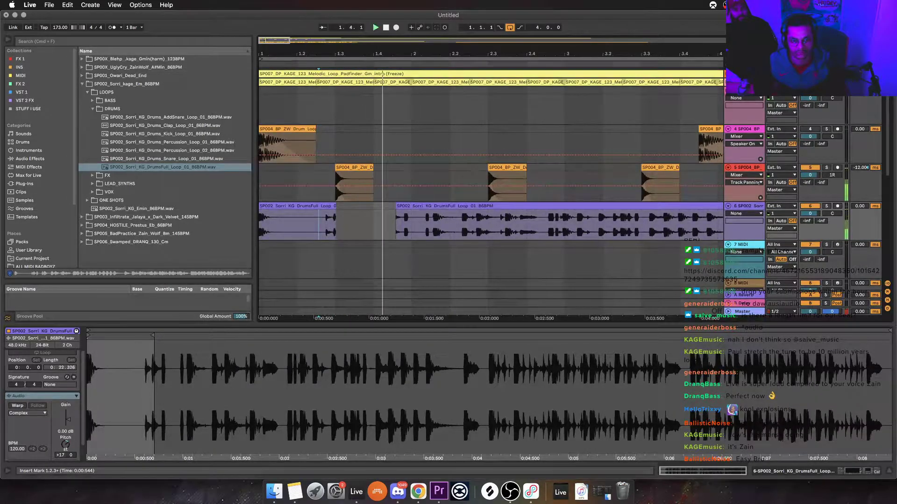
pyautogui.click(310, 206)
pyautogui.press('space')
pyautogui.press('space')
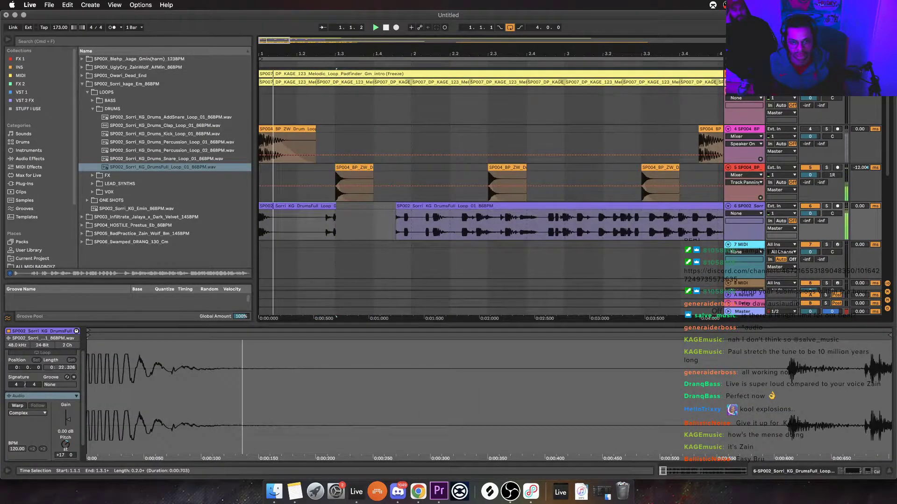
pyautogui.moveTo(474, 206); pyautogui.dragTo(439, 206)
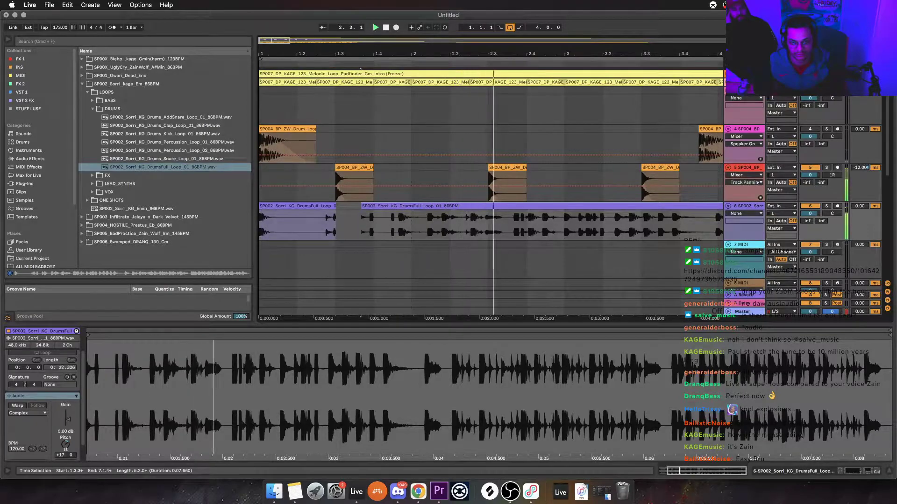
pyautogui.press('space')
pyautogui.click(418, 224)
pyautogui.click(418, 206)
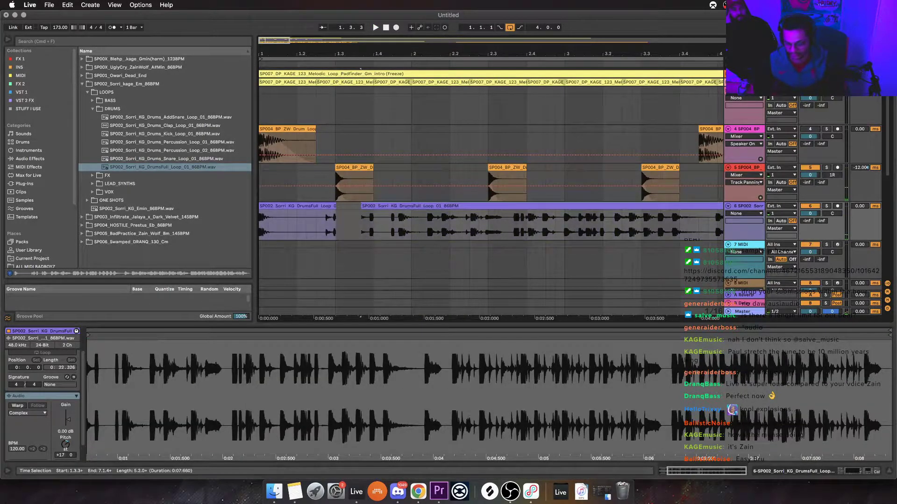
pyautogui.press('Delete')
# Split the remaining pitched drum clip at 1.2.3 and duplicate its bar three times up to bar 5
pyautogui.click(334, 224)
pyautogui.click(316, 219)
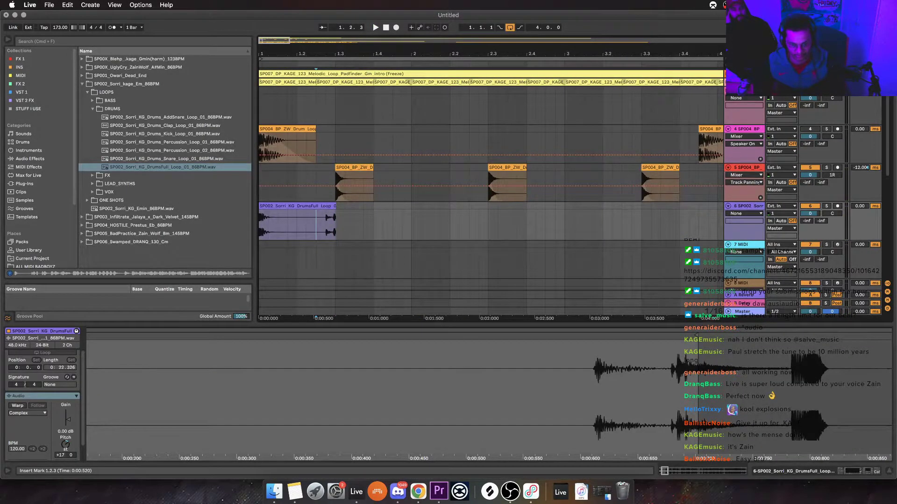
pyautogui.press('super+e')
pyautogui.moveTo(411, 224); pyautogui.dragTo(260, 224)
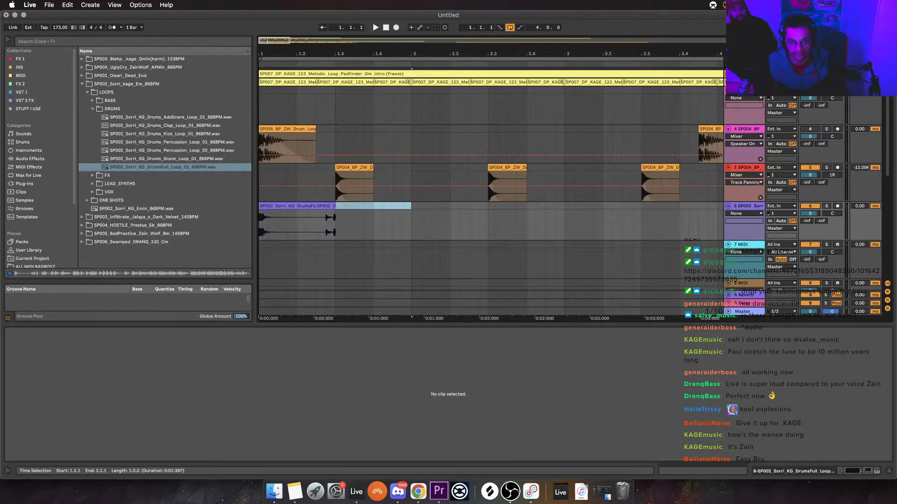
pyautogui.press('super+d')
pyautogui.press('super+d')
pyautogui.press('super+d')
pyautogui.hscroll(-5, 490, 187)
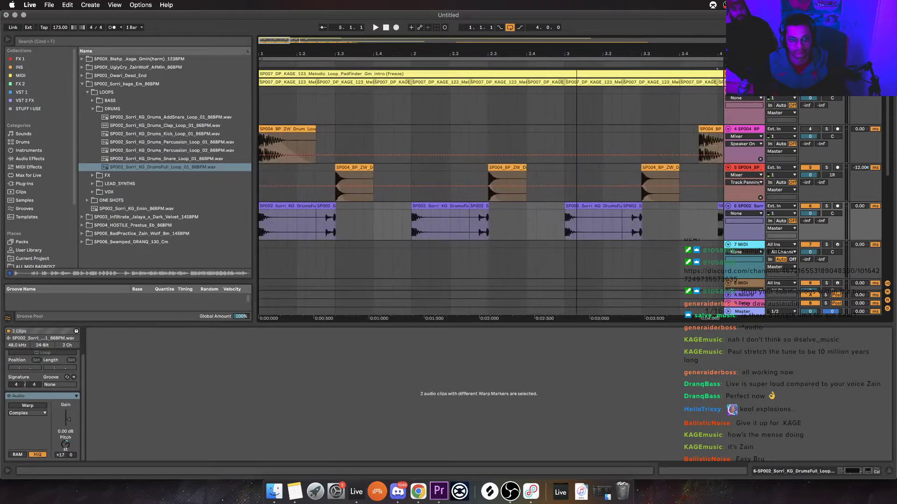
# Insert another audio track below the pitched drums and preview the Sorri AddSnare and DrumsFull loops
pyautogui.press('super+t')
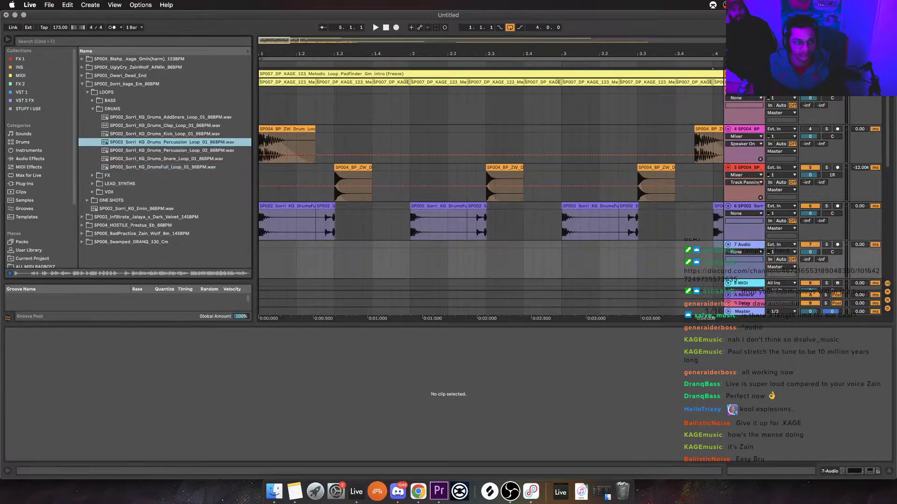
pyautogui.click(164, 126)
pyautogui.click(171, 117)
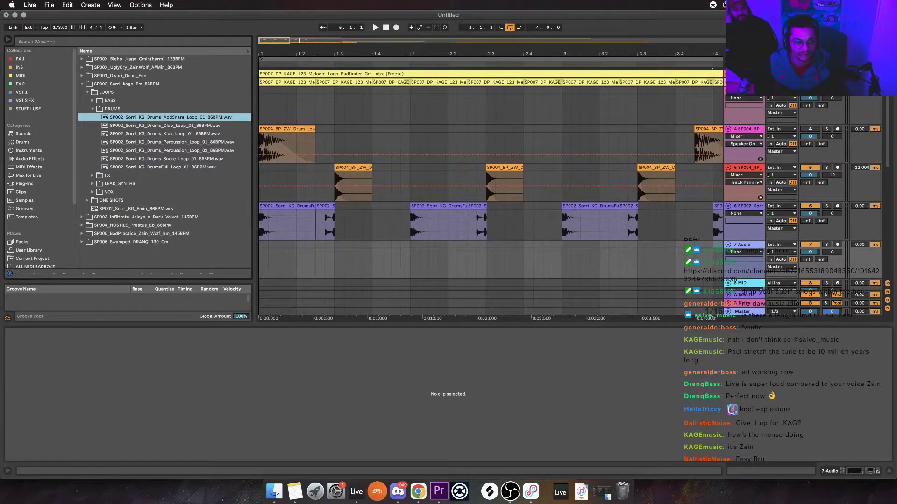
pyautogui.click(162, 167)
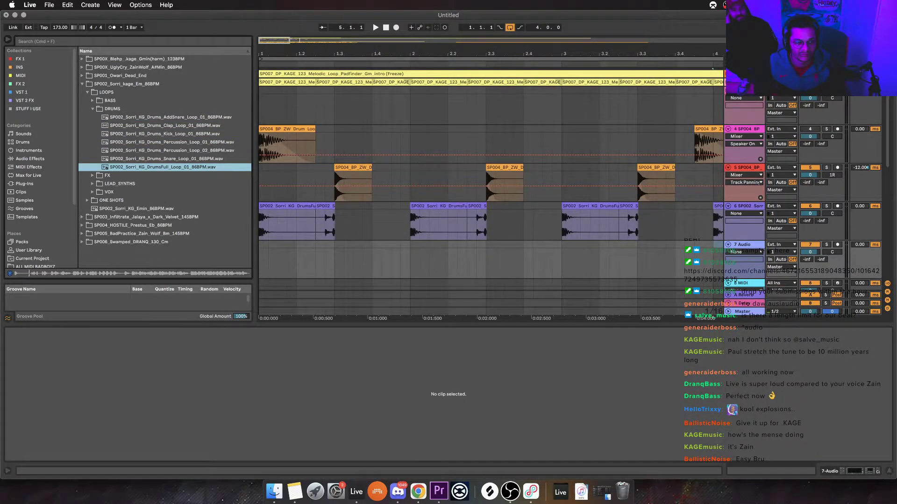
# Place the DrumsFull loop on the new track with the grid off and cut out a short slice near 1.1.2
pyautogui.moveTo(163, 167); pyautogui.dragTo(326, 260)
pyautogui.moveTo(495, 263); pyautogui.dragTo(268, 244)
pyautogui.press('super+4')
pyautogui.press('space')
pyautogui.click(410, 244)
pyautogui.press('Delete')
pyautogui.click(296, 263)
pyautogui.click(273, 262)
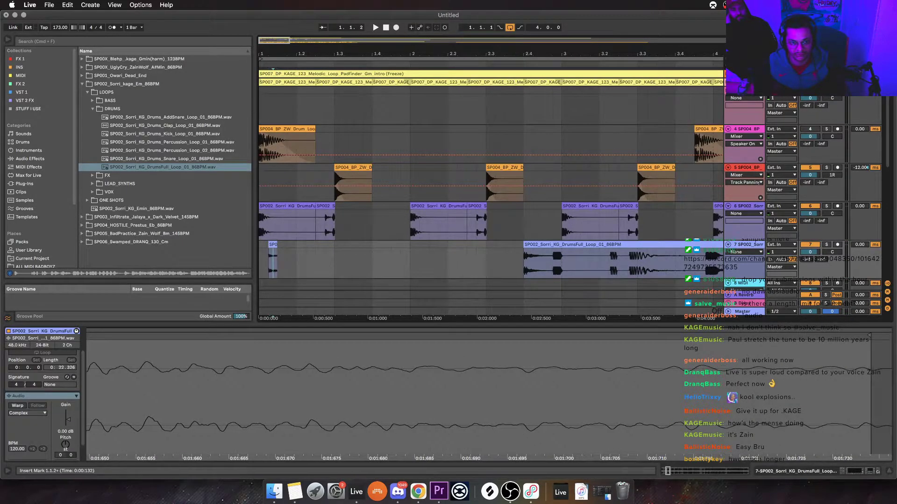
# Hide the automation, search the sample folder for HAT and find the HOSTILE pack's 2HIGH hi-hat one-shot
pyautogui.press('a')
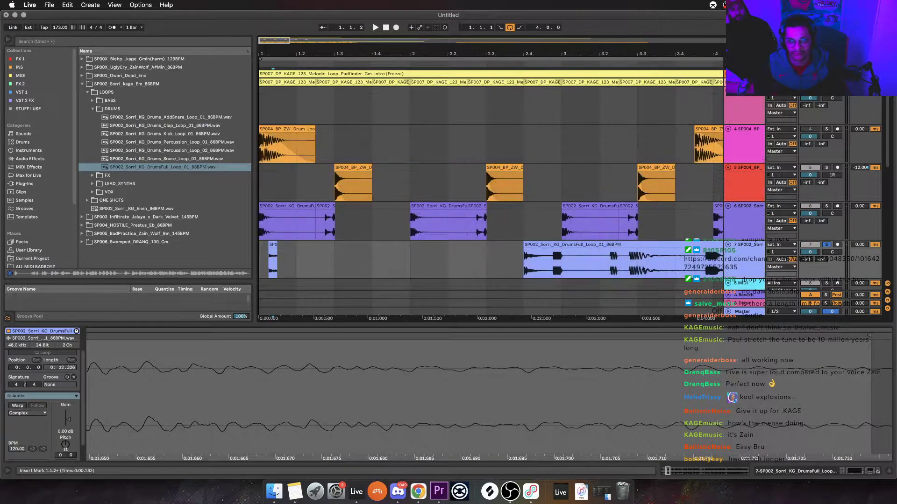
pyautogui.press('super+f')
pyautogui.write('HAT')
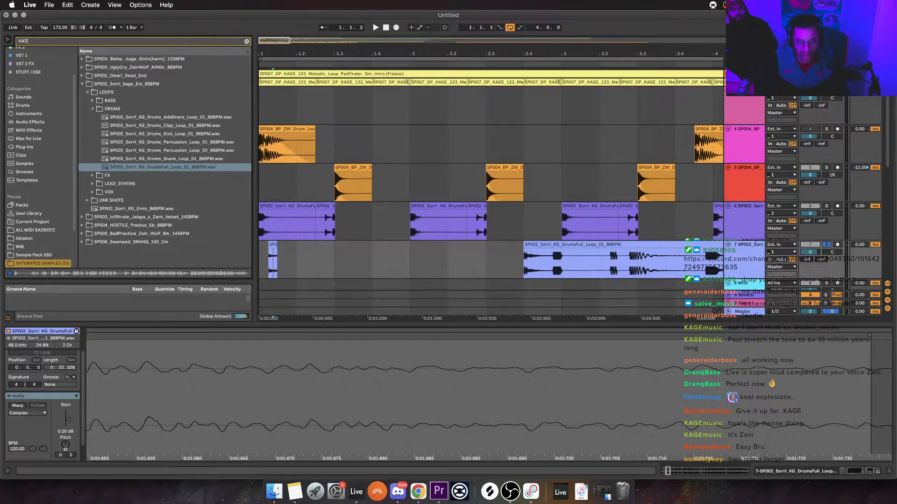
pyautogui.press('Down')
pyautogui.press('Down')
pyautogui.press('Down')
pyautogui.press('Right')
pyautogui.press('Down')
pyautogui.press('Right')
pyautogui.press('Down')
pyautogui.press('Down')
pyautogui.press('Up')
pyautogui.press('Right')
pyautogui.press('Down')
pyautogui.press('Right')
pyautogui.press('Down')
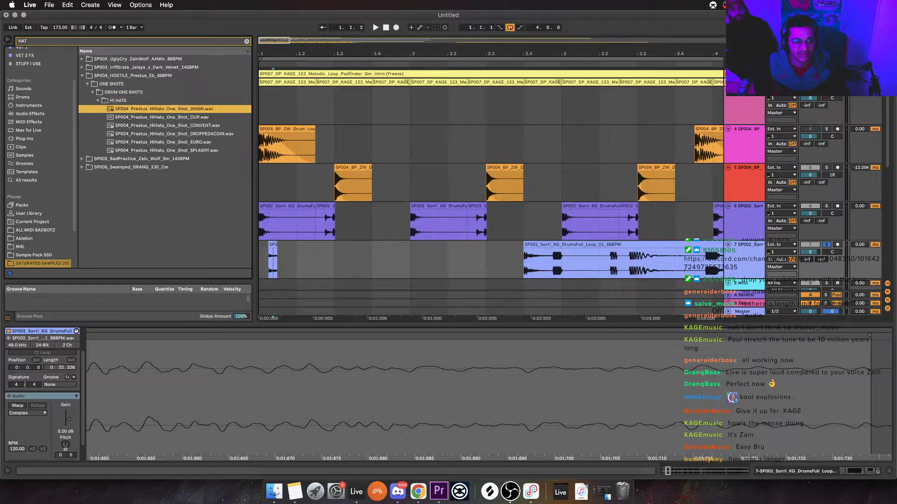
# Place the 2HIGH hi-hat at 1.1.1 over the short slice and set its track delay to 70 ms
pyautogui.press('Return')
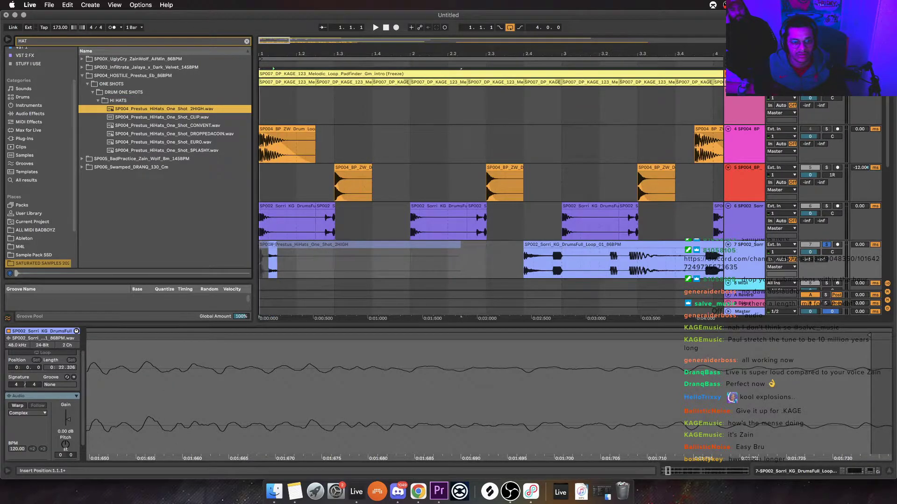
pyautogui.press('space')
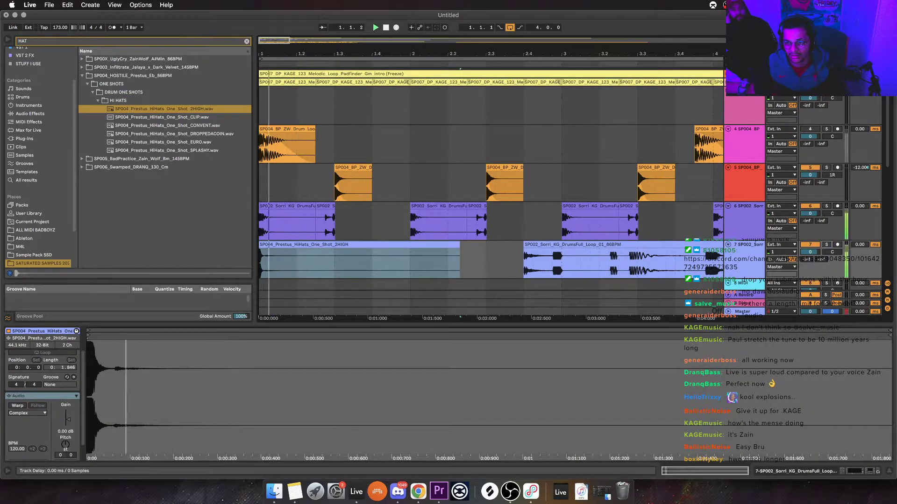
pyautogui.moveTo(860, 245); pyautogui.dragTo(859, 211)
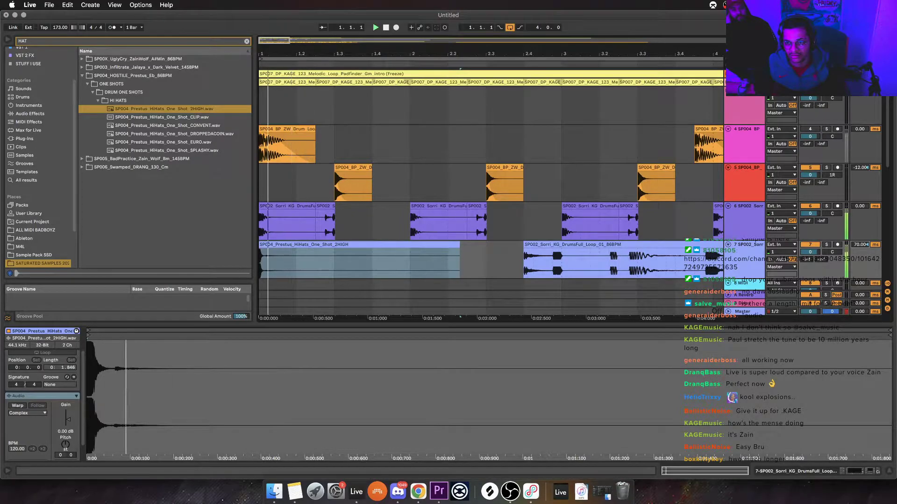
# Set the grid to 1/16, split the 2HIGH hi-hat at 1.2.1 and duplicate its first beat
pyautogui.scroll(-5, 491, 191)
pyautogui.scroll(5, 491, 192)
pyautogui.rightClick(302, 259)
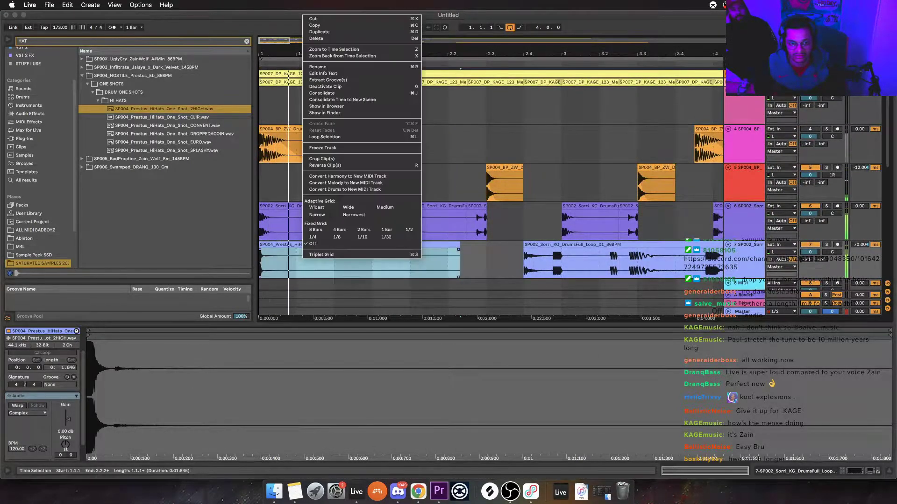
pyautogui.click(362, 237)
pyautogui.press('super+e')
pyautogui.press('super+d')
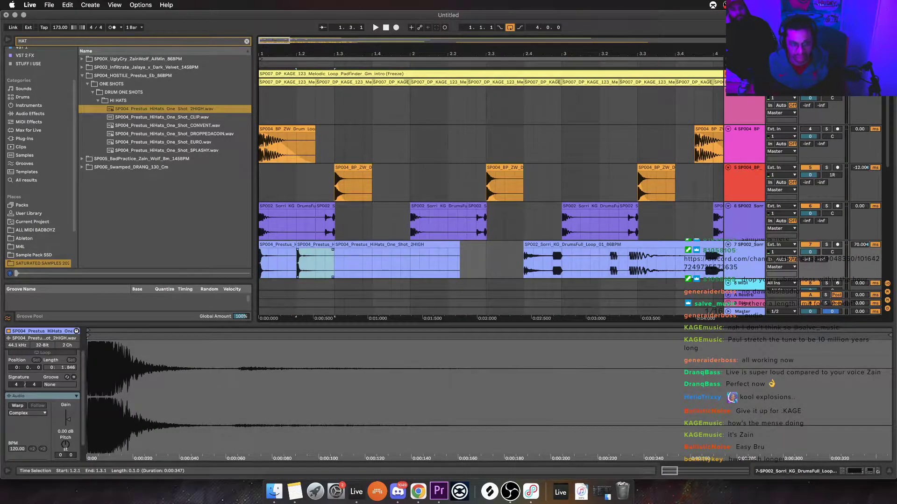
# Shift the duplicated hi-hat hit earlier to 1.1.3 and audition the rhythm
pyautogui.press('Right')
pyautogui.click(292, 245)
pyautogui.moveTo(316, 244); pyautogui.dragTo(288, 245)
pyautogui.click(275, 244)
pyautogui.press('space')
pyautogui.press('space')
pyautogui.press('space')
pyautogui.click(276, 244)
pyautogui.press('space')
pyautogui.press('space')
pyautogui.press('space')
pyautogui.press('space')
pyautogui.press('space')
pyautogui.press('space')
pyautogui.press('space')
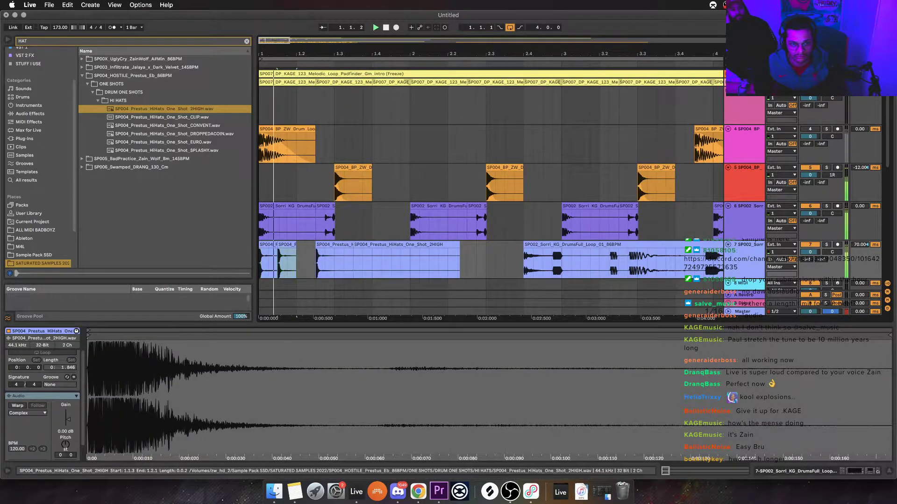
# Move the hi-hat hit from 1.1.3 to 1.2.1 and play the pattern from the start
pyautogui.press('Right')
pyautogui.press('Right')
pyautogui.click(268, 244)
pyautogui.press('space')
pyautogui.press('space')
pyautogui.press('space')
pyautogui.press('space')
# Duplicate the hi-hat hits between 1.1.1 and 1.3.1 into the next two beats and play them
pyautogui.keyDown('shift'); pyautogui.click(335, 262); pyautogui.keyUp('shift')
pyautogui.keyDown('shift'); pyautogui.click(334, 224); pyautogui.keyUp('shift')
pyautogui.press('space')
pyautogui.press('space')
pyautogui.press('space')
pyautogui.click(335, 261)
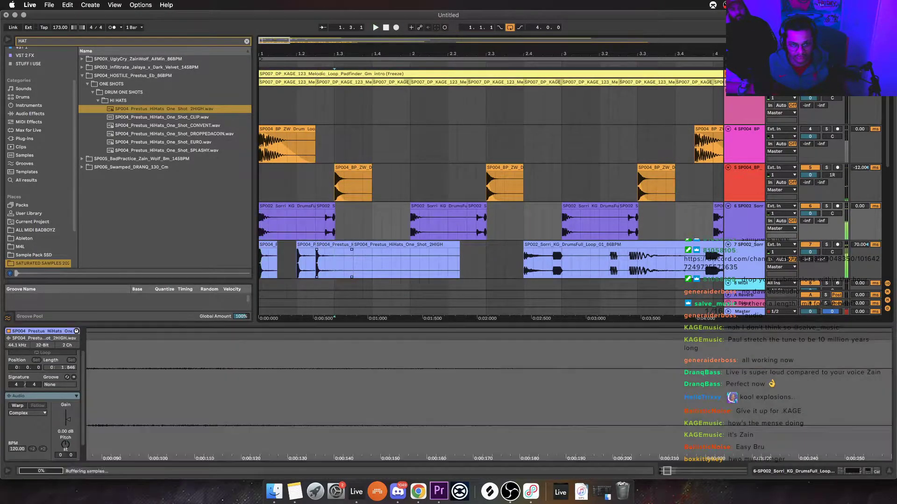
pyautogui.moveTo(334, 262); pyautogui.dragTo(258, 262)
pyautogui.press('space')
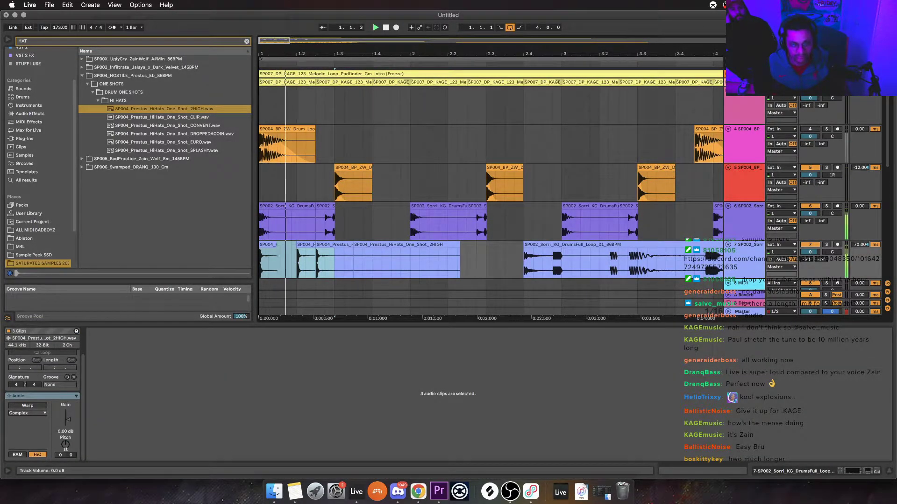
pyautogui.press('super+d')
pyautogui.press('space')
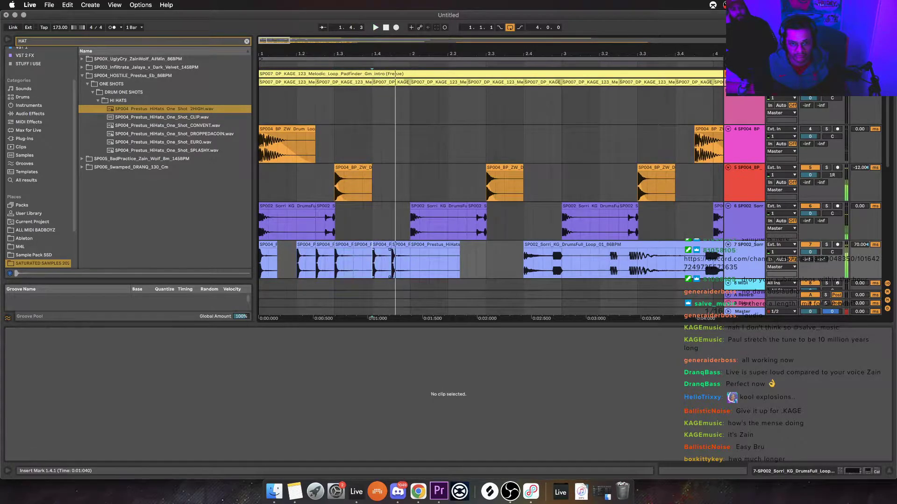
# Delete the hi-hat hit at 1.4.1 and audition the bar from its first hit
pyautogui.click(381, 245)
pyautogui.press('Delete')
pyautogui.click(267, 245)
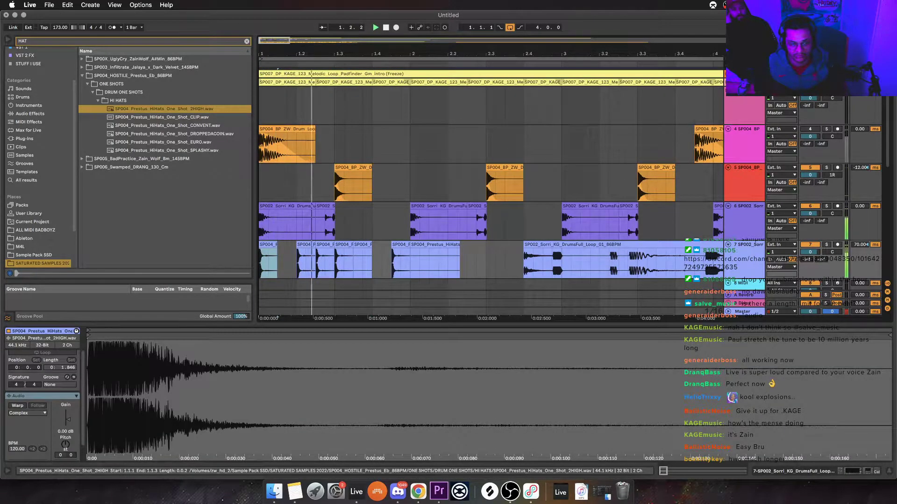
pyautogui.press('space')
pyautogui.press('space')
# Move the last hi-hat hit of the bar earlier from 1.4.3 and audition the changed rhythm
pyautogui.moveTo(392, 262); pyautogui.dragTo(373, 244)
pyautogui.press('space')
pyautogui.click(400, 245)
pyautogui.click(353, 262)
pyautogui.press('space')
pyautogui.press('space')
pyautogui.click(307, 245)
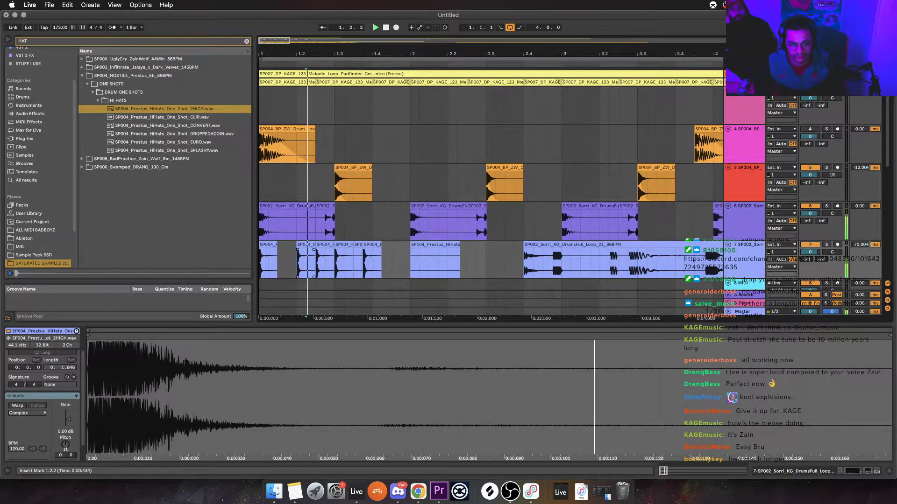
pyautogui.press('space')
pyautogui.press('space')
# Duplicate the one-bar hi-hat pattern across the following bars and listen to it
pyautogui.moveTo(372, 244); pyautogui.dragTo(260, 261)
pyautogui.press('space')
pyautogui.press('space')
pyautogui.press('super+d')
pyautogui.press('super+d')
pyautogui.press('super+d')
pyautogui.press('super+d')
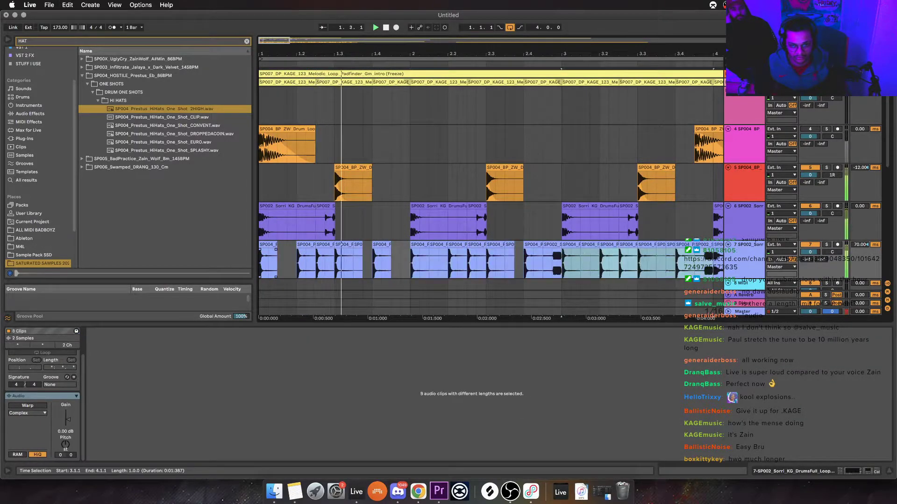
pyautogui.hscroll(5, 491, 187)
pyautogui.hscroll(-10, 490, 186)
pyautogui.press('space')
# Delete the pitched DrumsFull slice at 2.1.1 and audition the one at 1.1.1
pyautogui.scroll(-2, 490, 187)
pyautogui.scroll(2, 491, 187)
pyautogui.click(438, 200)
pyautogui.press('Delete')
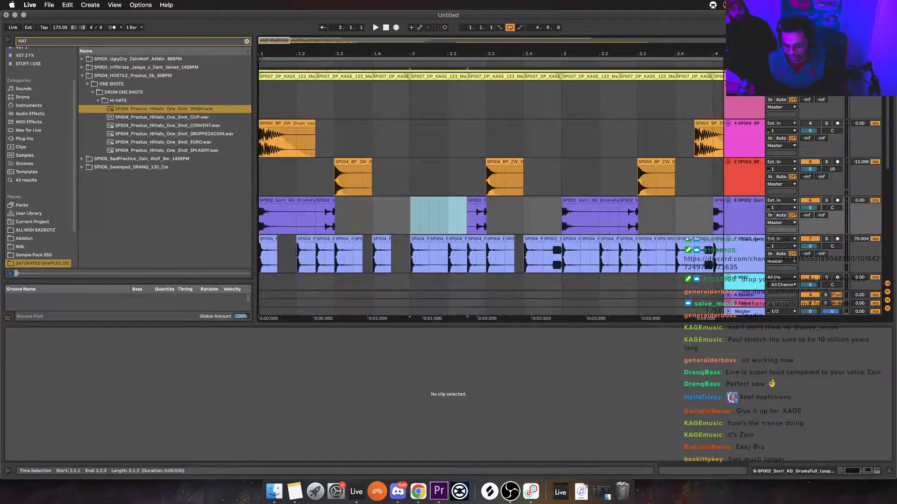
pyautogui.click(286, 200)
pyautogui.press('space')
pyautogui.press('space')
pyautogui.press('space')
pyautogui.press('space')
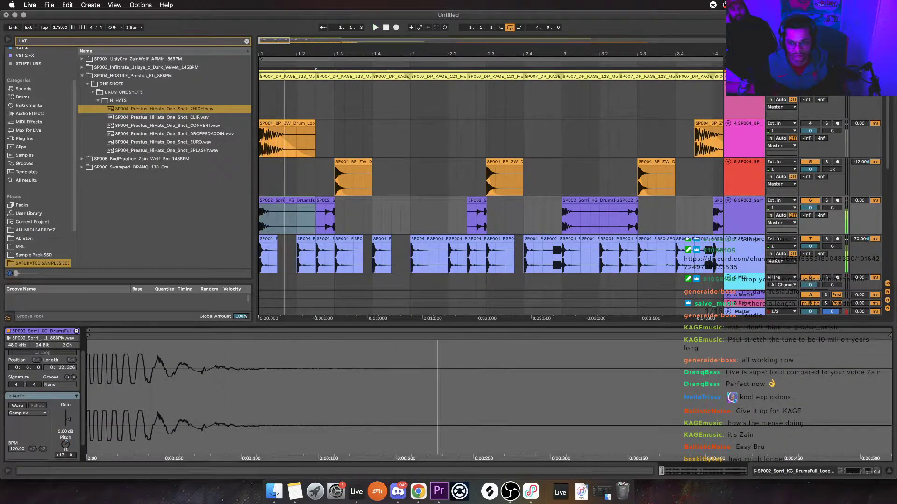
# Check the Pomodoro timer on the Master track and return to the clip view
pyautogui.click(743, 311)
pyautogui.hotkey('shift', 'Tab')
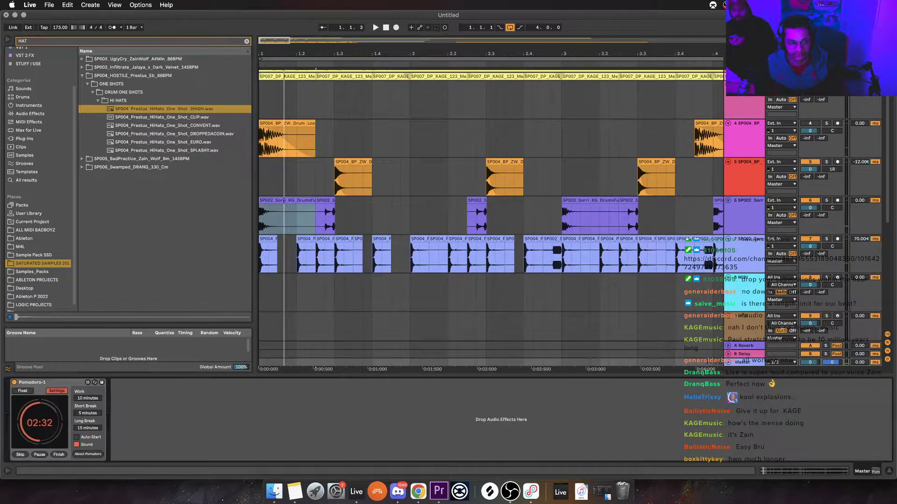
pyautogui.hotkey('shift', 'Tab')
# Transpose the DrumsFull slice at 1.1.1 to -3 semitones and audition it
pyautogui.press('space')
pyautogui.press('space')
pyautogui.press('space')
pyautogui.moveTo(65, 444); pyautogui.dragTo(65, 468)
pyautogui.press('space')
pyautogui.press('space')
pyautogui.press('space')
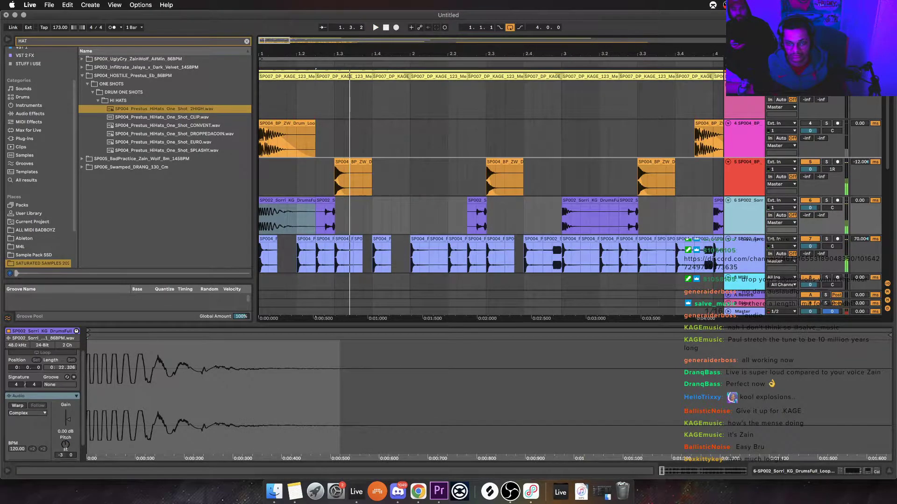
# Move the pitched drum track above the snare track and insert a new audio track below it
pyautogui.moveTo(746, 201); pyautogui.dragTo(746, 160)
pyautogui.press('space')
pyautogui.press('space')
pyautogui.press('space')
pyautogui.press('space')
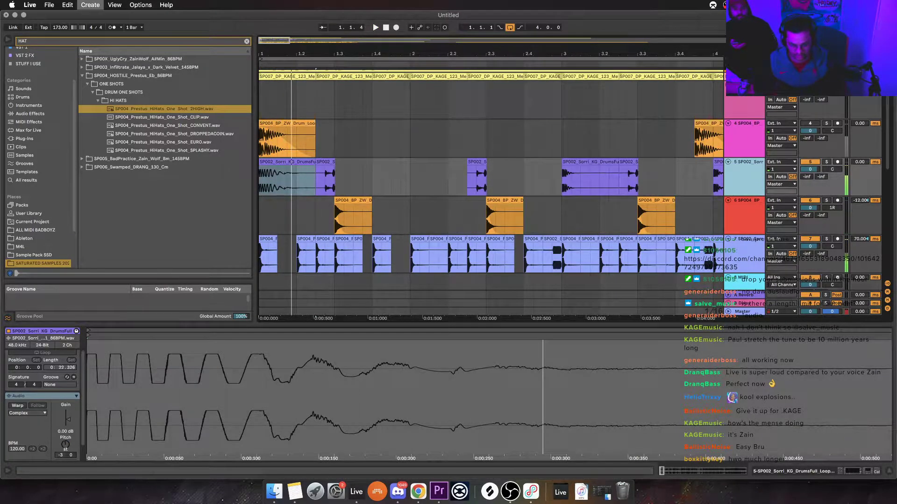
pyautogui.press('super+t')
# Check the countdown timer in Chrome, return to Live and audition the low drum slice
pyautogui.click(417, 491)
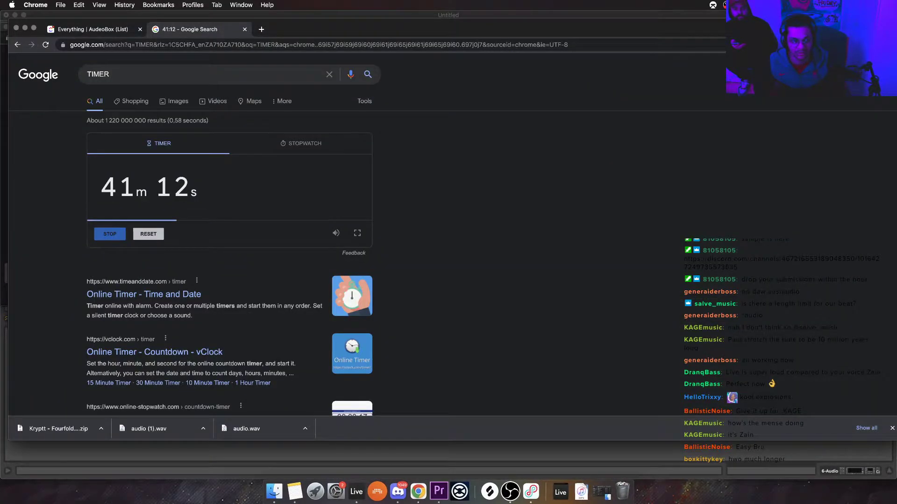
pyautogui.press('super+m')
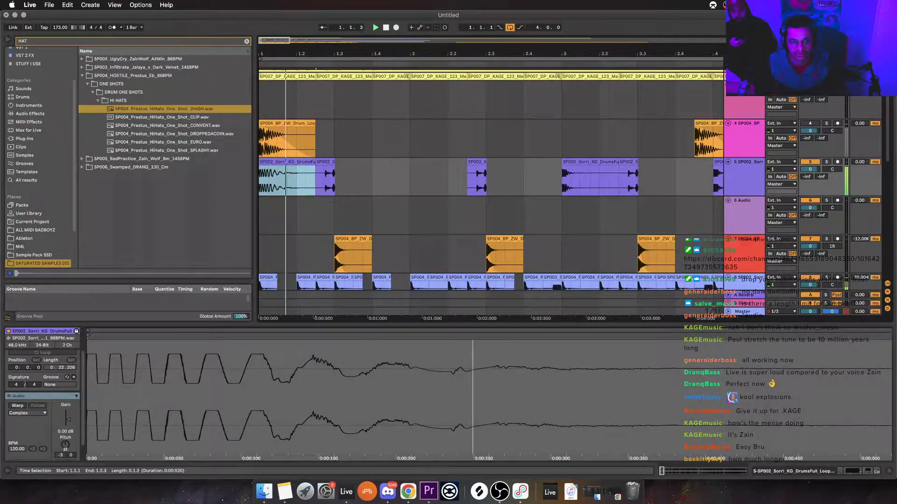
pyautogui.press('space')
pyautogui.press('space')
pyautogui.press('space')
# Move the low drum slice at 1.1.1 to the new audio track and set its track delay to 22 ms
pyautogui.moveTo(287, 161); pyautogui.dragTo(287, 200)
pyautogui.press('space')
pyautogui.moveTo(859, 200); pyautogui.dragTo(859, 179)
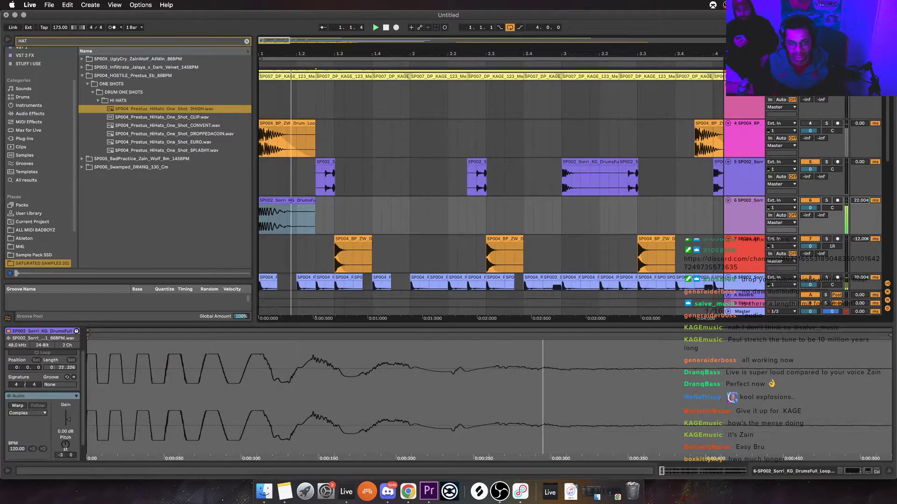
# Copy the low drum slice to 1.4.1 and 2.1.1 and switch on the triplet grid
pyautogui.moveTo(287, 206); pyautogui.dragTo(400, 205)
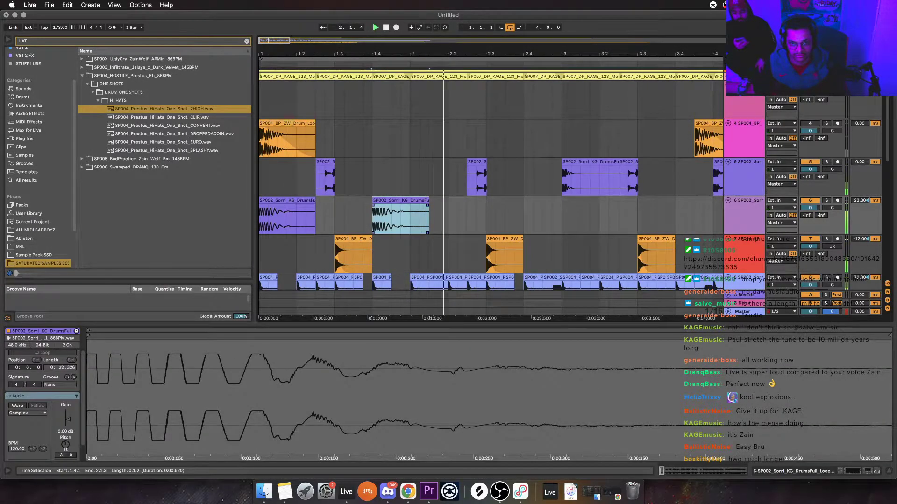
pyautogui.press('space')
pyautogui.moveTo(400, 200); pyautogui.dragTo(486, 162)
pyautogui.press('super+z')
pyautogui.click(408, 219)
pyautogui.press('super+3')
pyautogui.moveTo(400, 201); pyautogui.dragTo(438, 201)
pyautogui.press('space')
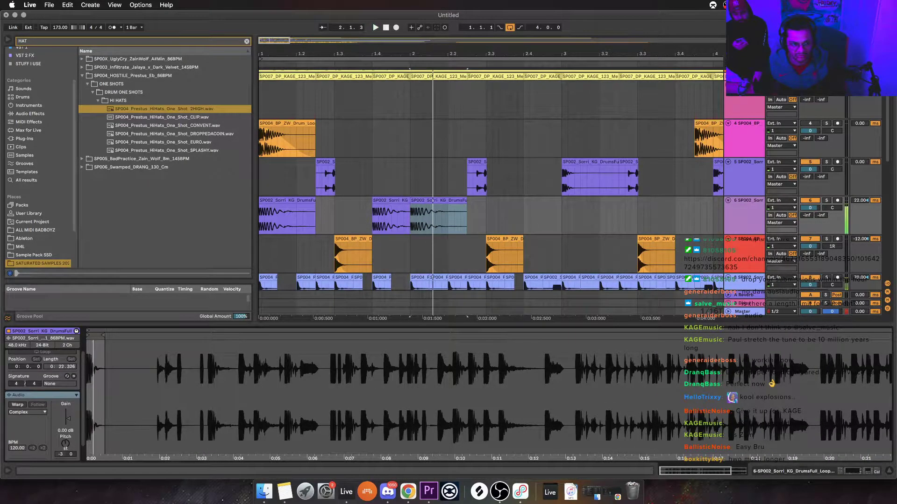
# Move the sample start of the slice at 2.1.1 to about 0:03 and cut everything after 2.2.3
pyautogui.moveTo(104, 335); pyautogui.dragTo(546, 335)
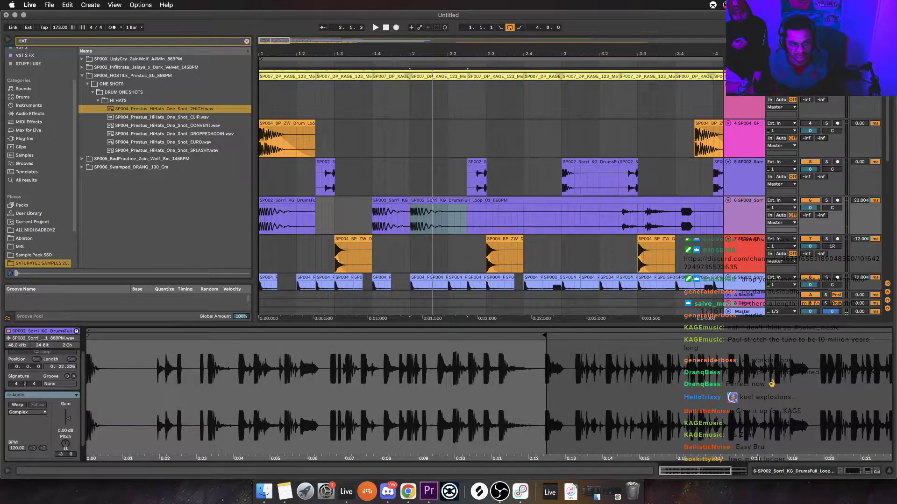
pyautogui.moveTo(87, 335); pyautogui.dragTo(208, 335)
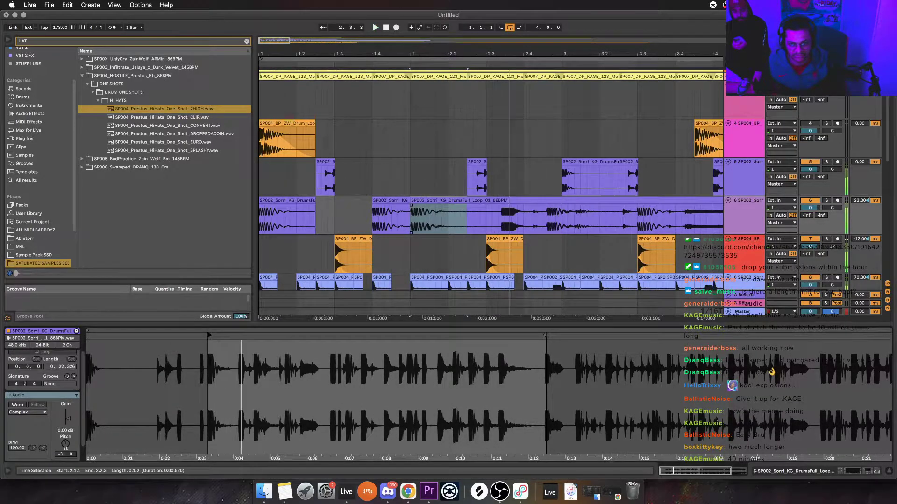
pyautogui.press('super+4')
pyautogui.click(467, 200)
pyautogui.click(468, 217)
pyautogui.press('super+e')
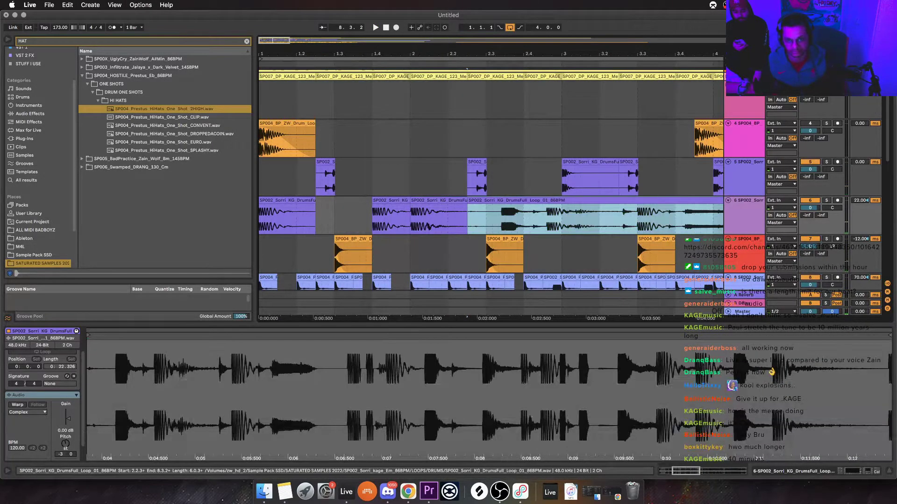
pyautogui.press('Delete')
# Set the grid to 1/16 and duplicate the low drum slices between 1.1.1 and 2.3.1 right behind them
pyautogui.moveTo(306, 217); pyautogui.dragTo(489, 218)
pyautogui.rightClick(606, 212)
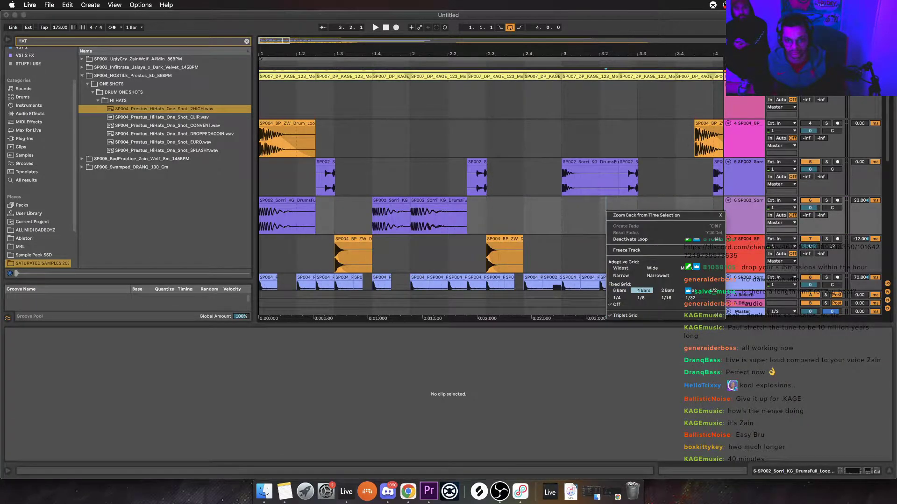
pyautogui.click(643, 291)
pyautogui.click(460, 206)
pyautogui.rightClick(487, 207)
pyautogui.click(548, 294)
pyautogui.moveTo(488, 215); pyautogui.dragTo(260, 215)
pyautogui.press('super+d')
# Slide the sample inside the slice at 2.1.1 to different sections and audition each one
pyautogui.hscroll(4, 439, 215)
pyautogui.hscroll(-4, 439, 215)
pyautogui.click(286, 200)
pyautogui.press('space')
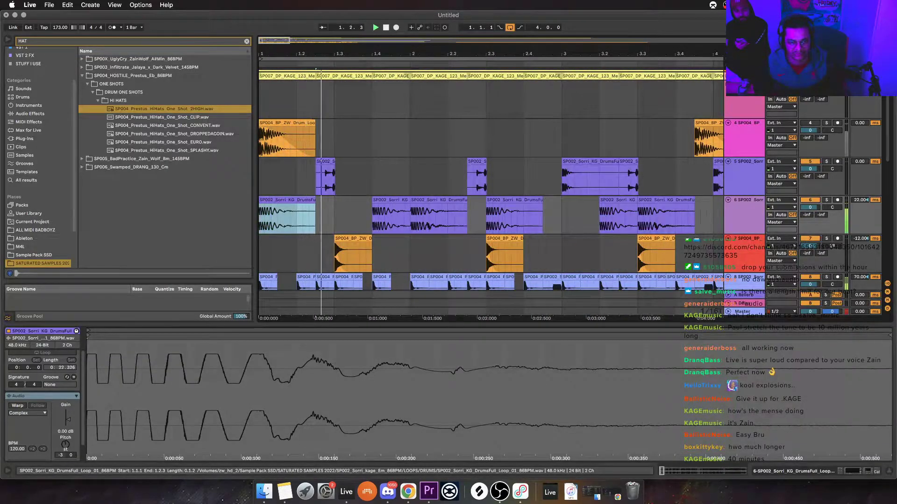
pyautogui.moveTo(438, 200)
pyautogui.mouseDown()
pyautogui.moveTo(400, 200)
pyautogui.moveTo(438, 200)
pyautogui.mouseUp()
pyautogui.press('space')
pyautogui.hscroll(1, 400, 200)
pyautogui.press('space')
pyautogui.press('space')
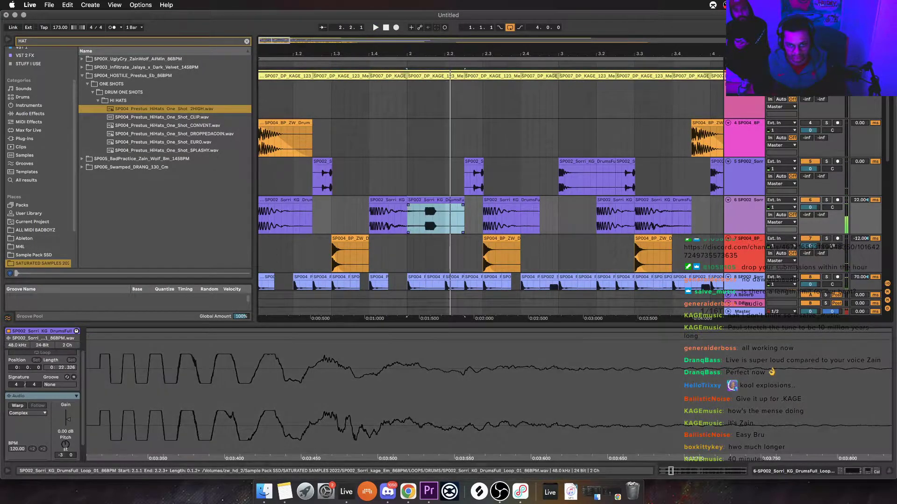
pyautogui.press('space')
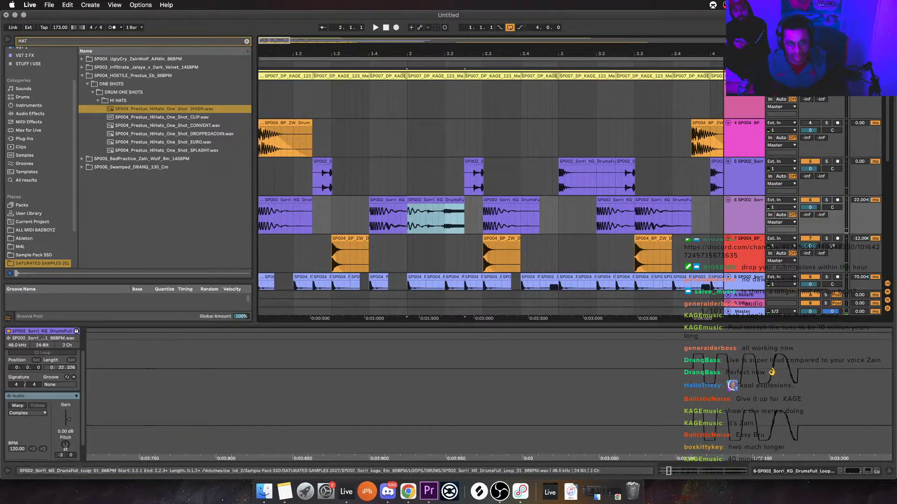
pyautogui.press('space')
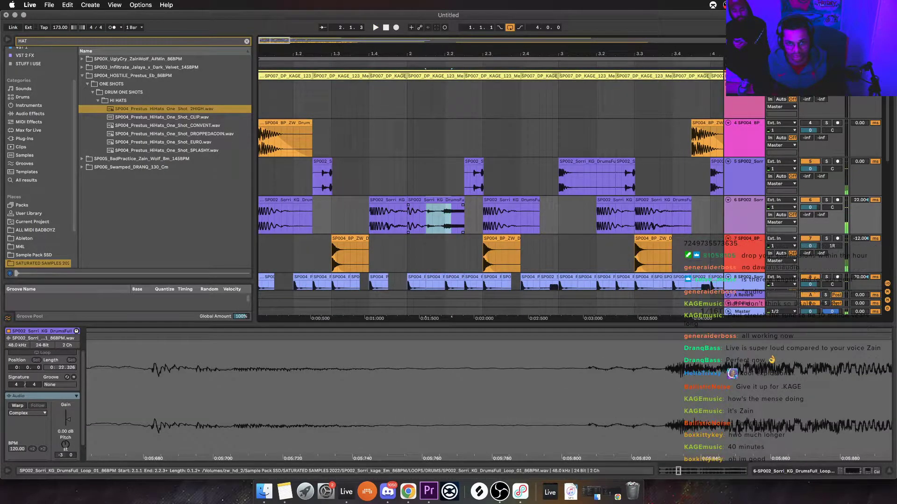
pyautogui.press('space')
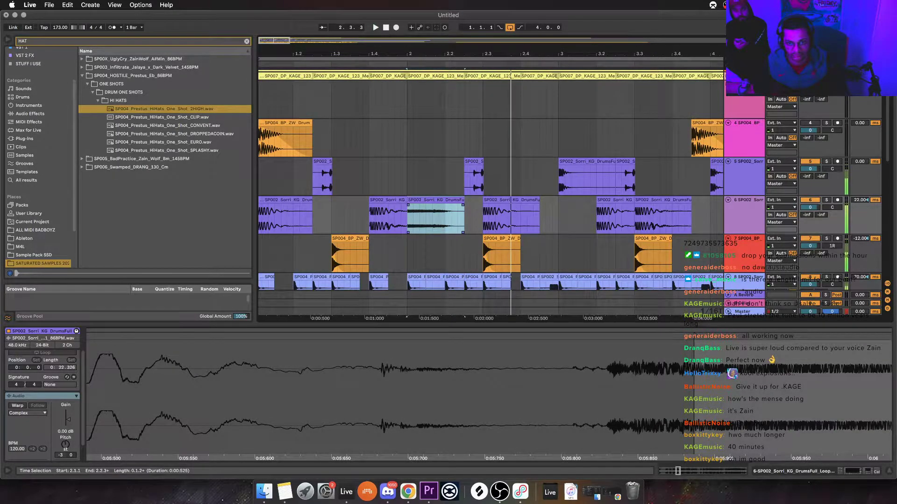
# Trim the slice at 2.1.1 to about a third of a beat and move it to a new audio track below
pyautogui.moveTo(458, 217); pyautogui.dragTo(394, 218)
pyautogui.moveTo(463, 205); pyautogui.dragTo(420, 206)
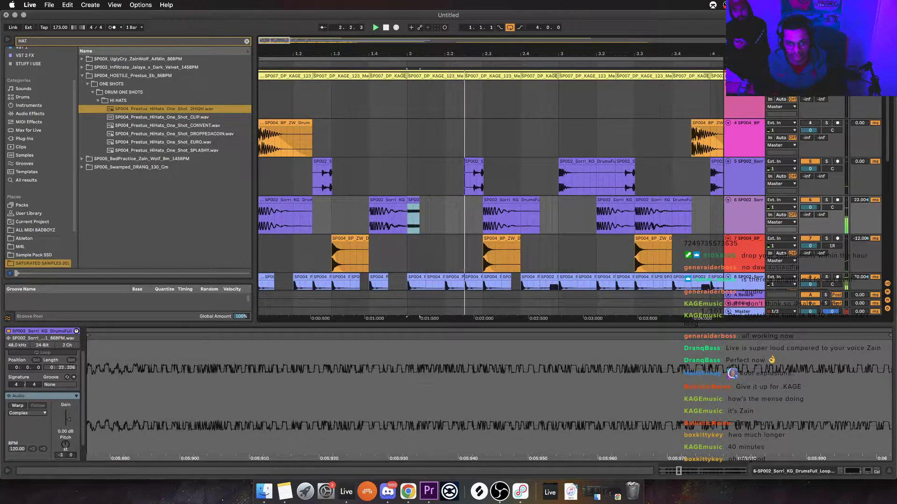
pyautogui.press('space')
pyautogui.click(743, 215)
pyautogui.press('super+t')
pyautogui.moveTo(412, 200); pyautogui.dragTo(410, 239)
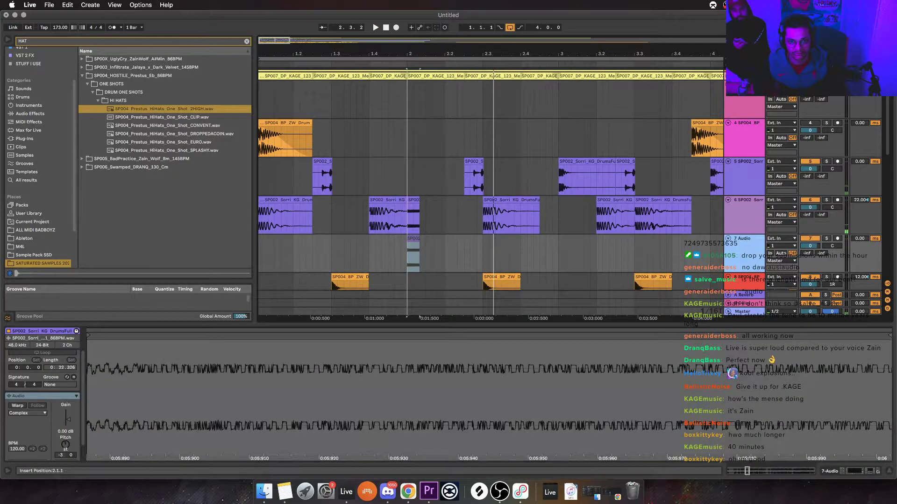
pyautogui.press('space')
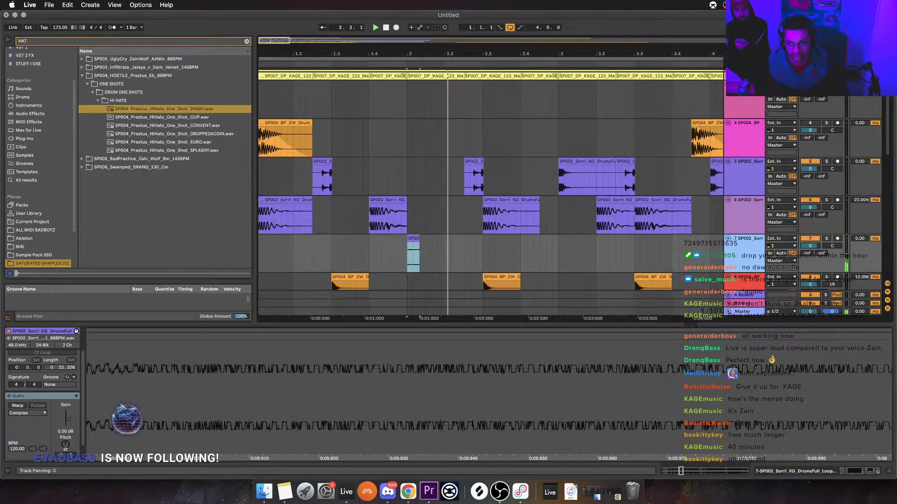
# Set the new track's delay to 71 ms, adjust its reverb send and audition the short slice
pyautogui.moveTo(860, 238); pyautogui.dragTo(859, 205)
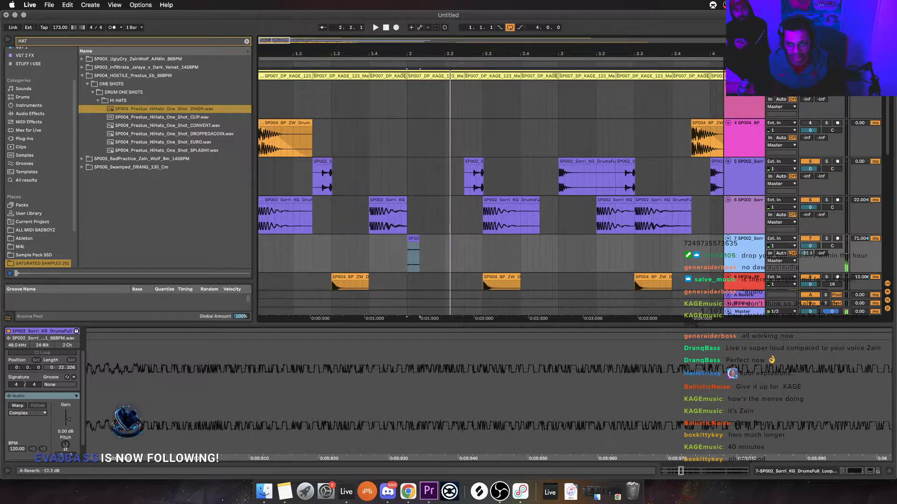
pyautogui.press('space')
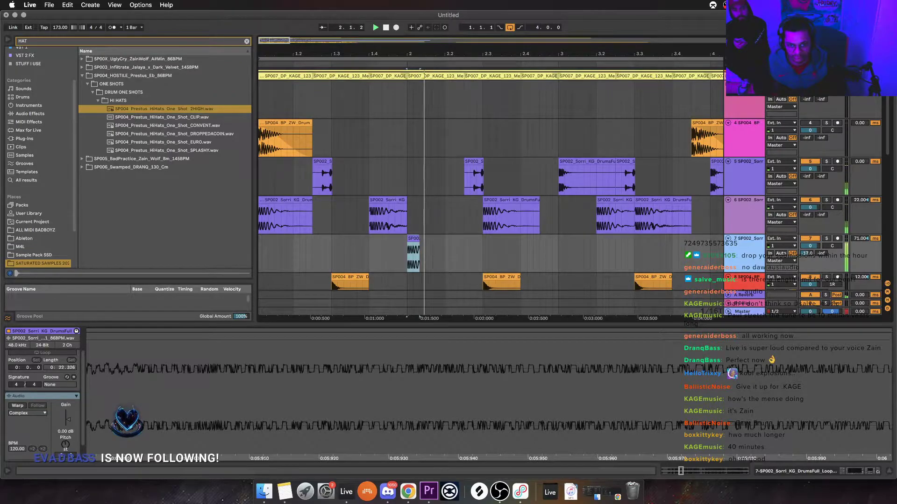
# Make the slice at 2.1.1 play the sample section around 0:06, shorten it to about one beat and audition it
pyautogui.doubleClick(119, 333)
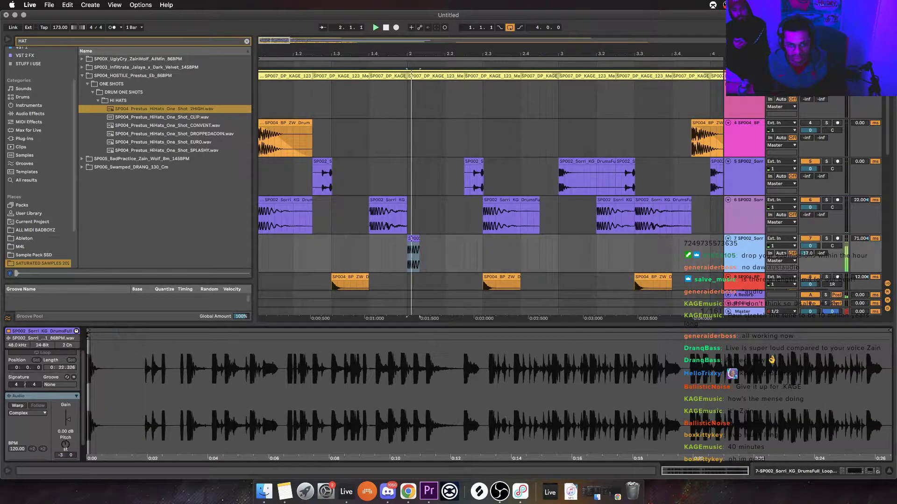
pyautogui.moveTo(89, 335); pyautogui.dragTo(315, 335)
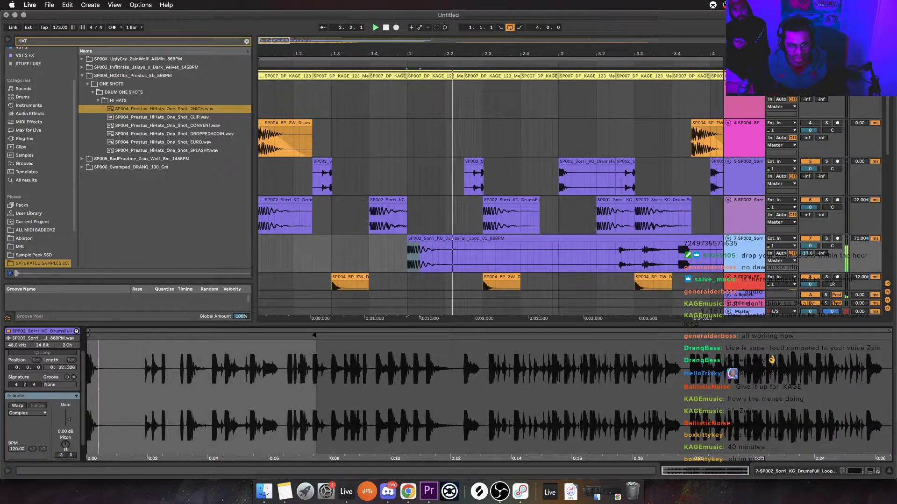
pyautogui.moveTo(88, 335)
pyautogui.mouseDown()
pyautogui.moveTo(282, 336)
pyautogui.moveTo(269, 336)
pyautogui.mouseUp()
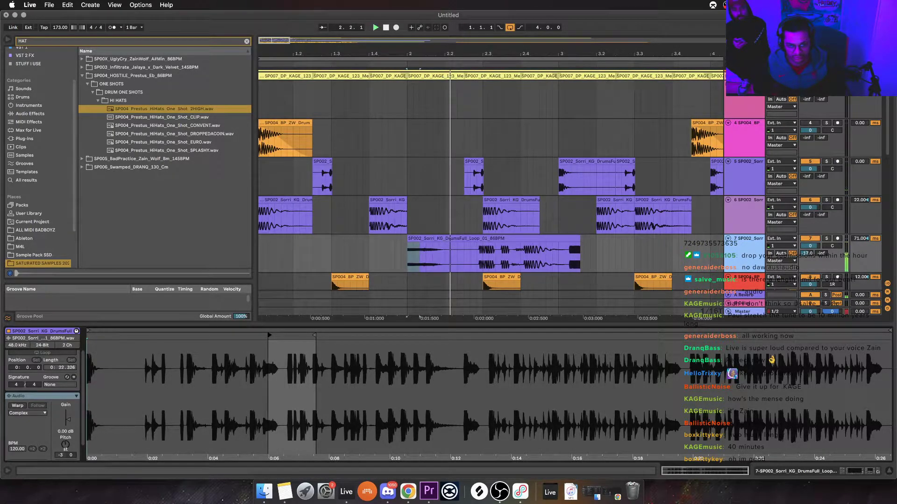
pyautogui.press('space')
pyautogui.press('space')
pyautogui.moveTo(579, 244); pyautogui.dragTo(454, 243)
pyautogui.press('space')
pyautogui.press('space')
pyautogui.press('space')
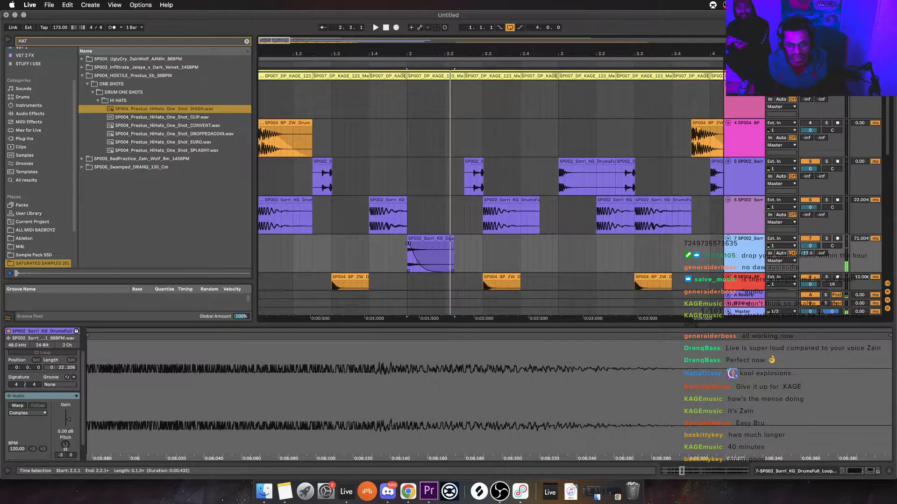
pyautogui.press('space')
# Copy the slice from 2.1.1 to 1.1.1, place it on a new audio track above and audition it
pyautogui.keyDown('alt'); pyautogui.moveTo(430, 238); pyautogui.dragTo(278, 238); pyautogui.keyUp('alt')
pyautogui.press('Up')
pyautogui.press('super+t')
pyautogui.moveTo(278, 277); pyautogui.dragTo(279, 243)
pyautogui.press('space')
pyautogui.press('space')
pyautogui.press('space')
pyautogui.press('space')
pyautogui.press('space')
pyautogui.press('space')
pyautogui.press('space')
# Set the delay of the new track to 14 ms and audition the slice at 1.1.1
pyautogui.moveTo(860, 239)
pyautogui.mouseDown()
pyautogui.moveTo(859, 229)
pyautogui.moveTo(859, 241)
pyautogui.mouseUp()
pyautogui.press('space')
pyautogui.press('space')
pyautogui.hscroll(-1, 271, 252)
pyautogui.press('space')
pyautogui.press('space')
pyautogui.press('space')
pyautogui.press('space')
pyautogui.press('space')
# Add a short fade-in to the slice at 1.1.1 on the new track and play it back
pyautogui.moveTo(260, 243); pyautogui.dragTo(270, 243)
pyautogui.press('space')
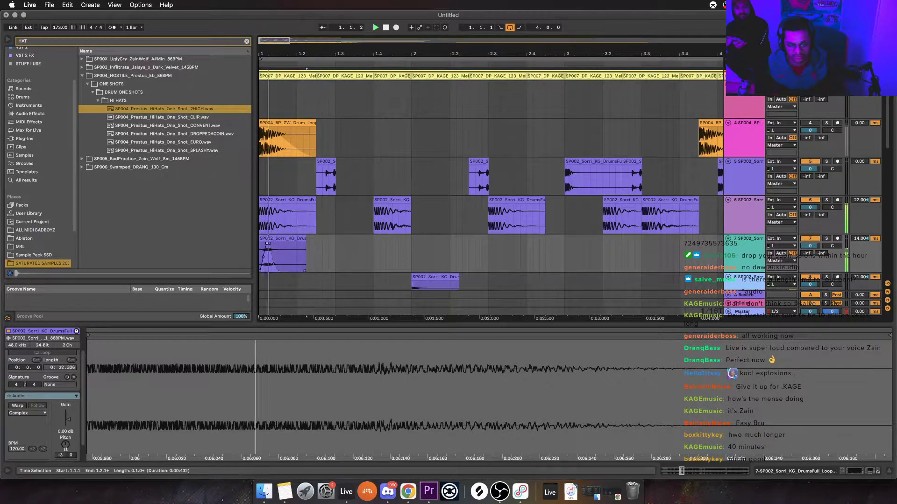
pyautogui.press('space')
pyautogui.click(280, 280)
pyautogui.press('space')
pyautogui.click(312, 253)
pyautogui.click(282, 238)
pyautogui.press('space')
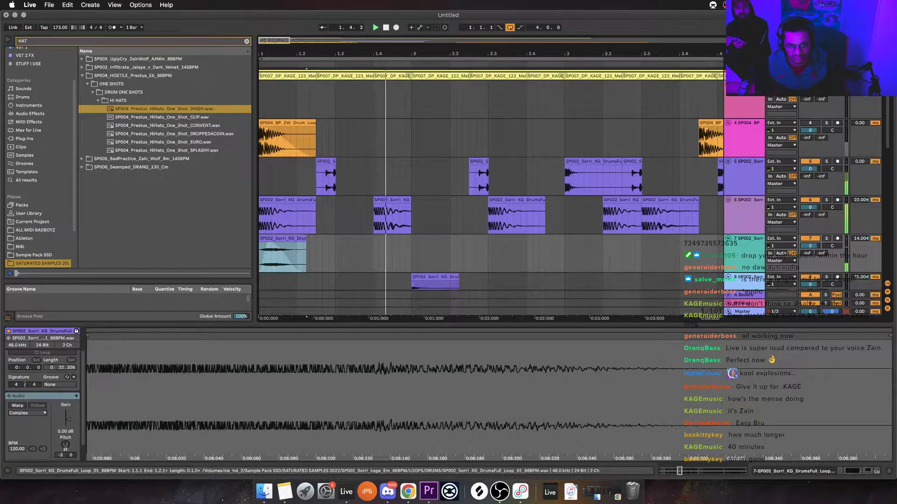
# Delete the low drum slice at 2.3.1 and play the pattern from the start
pyautogui.scroll(-3, 490, 192)
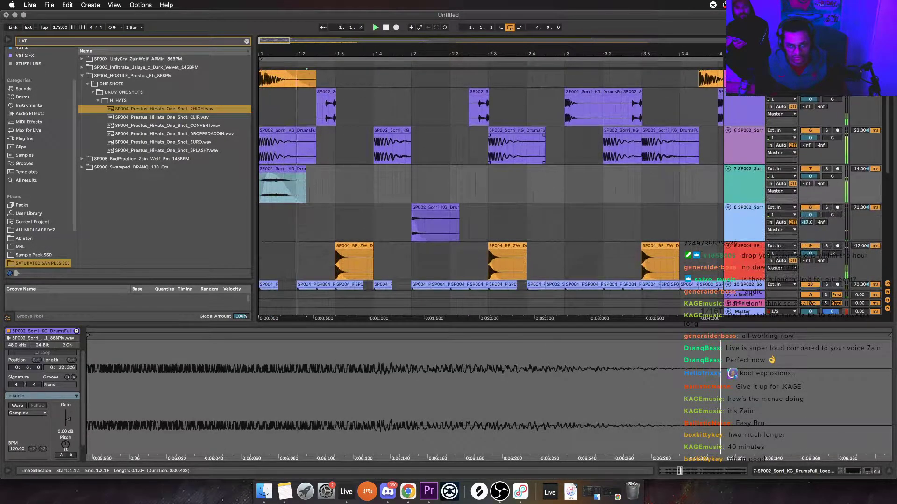
pyautogui.click(514, 148)
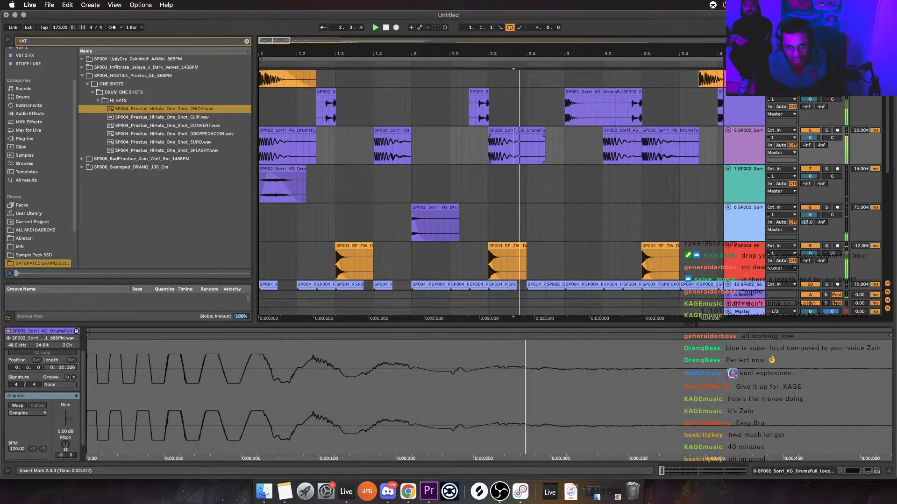
pyautogui.click(513, 130)
pyautogui.press('space')
pyautogui.press('Delete')
pyautogui.click(283, 169)
pyautogui.press('space')
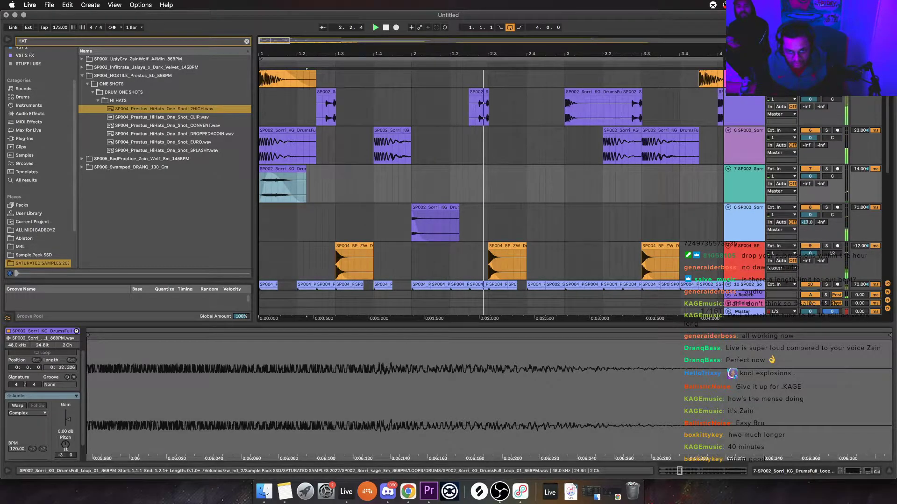
# Set the delay of the track holding the slice at 2.1.1 to 75 ms, copy that slice to 2.2.3 and audition it
pyautogui.moveTo(860, 207); pyautogui.dragTo(859, 203)
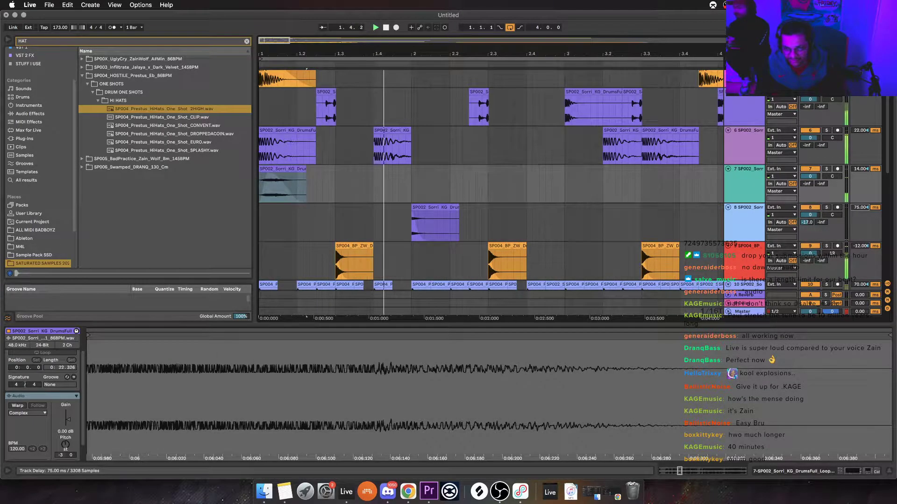
pyautogui.moveTo(434, 225); pyautogui.dragTo(491, 207)
pyautogui.click(367, 223)
pyautogui.press('space')
pyautogui.press('space')
pyautogui.press('space')
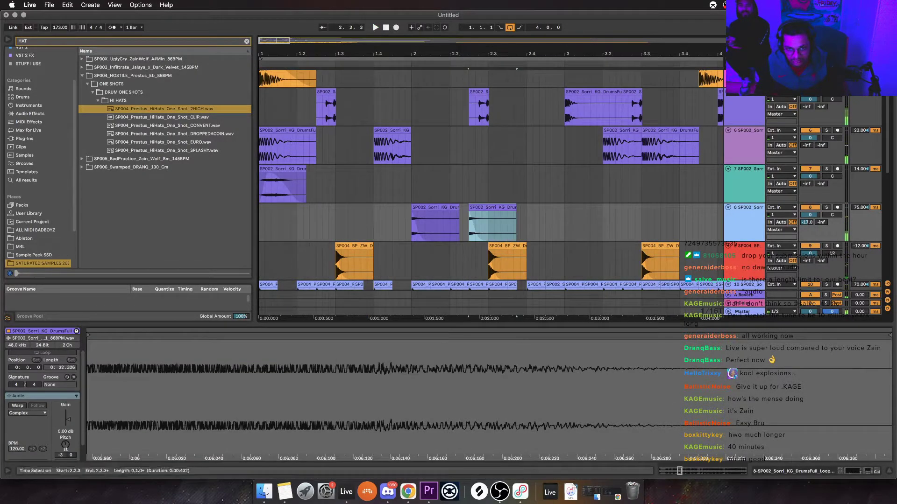
pyautogui.click(374, 223)
pyautogui.press('space')
pyautogui.press('space')
pyautogui.press('space')
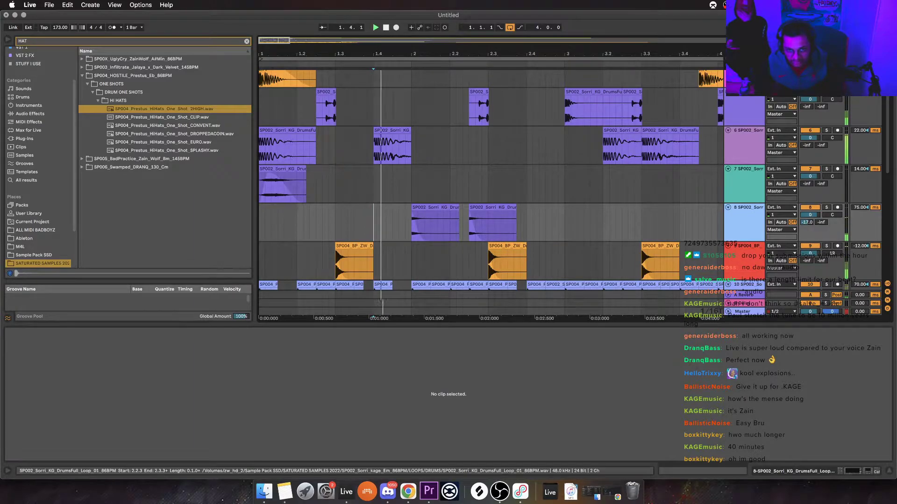
# Add a third copy of the slice just before 2.4.1 and trim it to end at 3.1.1
pyautogui.moveTo(492, 207); pyautogui.dragTo(549, 206)
pyautogui.press('space')
pyautogui.press('space')
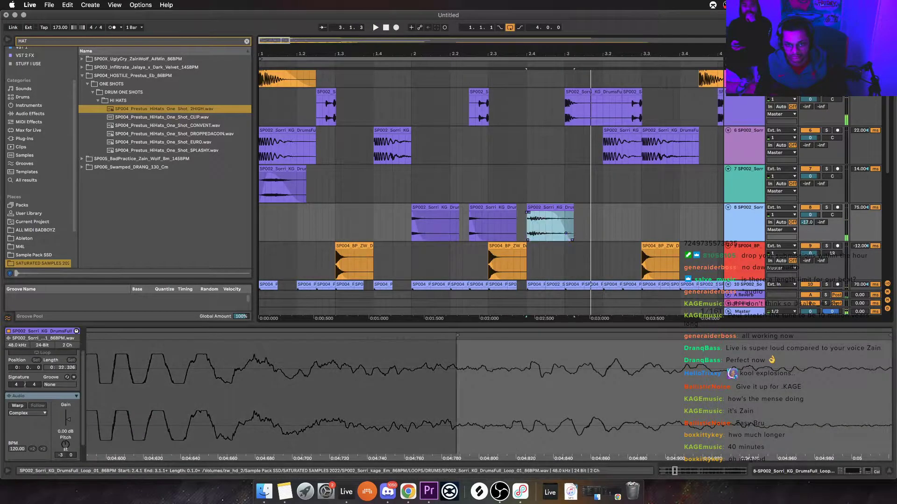
pyautogui.press('space')
pyautogui.moveTo(566, 232)
pyautogui.mouseDown()
pyautogui.moveTo(549, 233)
pyautogui.moveTo(546, 207)
pyautogui.mouseUp()
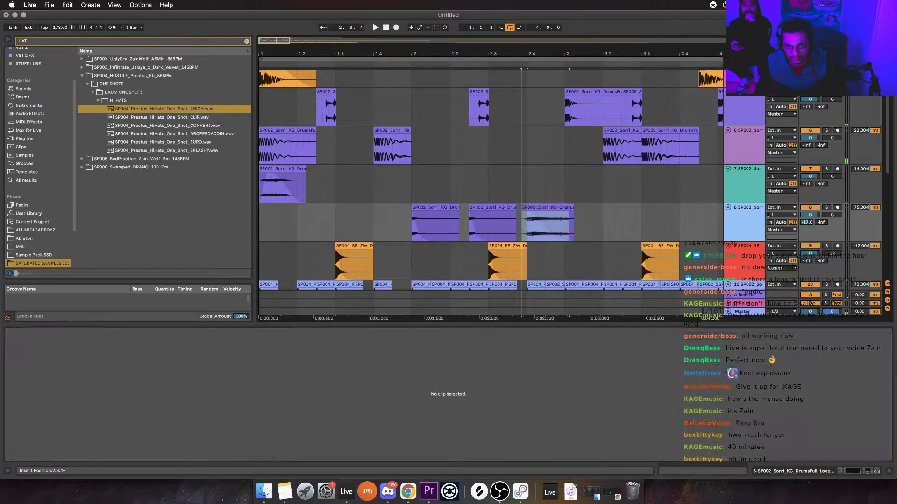
pyautogui.click(500, 224)
pyautogui.press('space')
pyautogui.click(571, 208)
pyautogui.press('space')
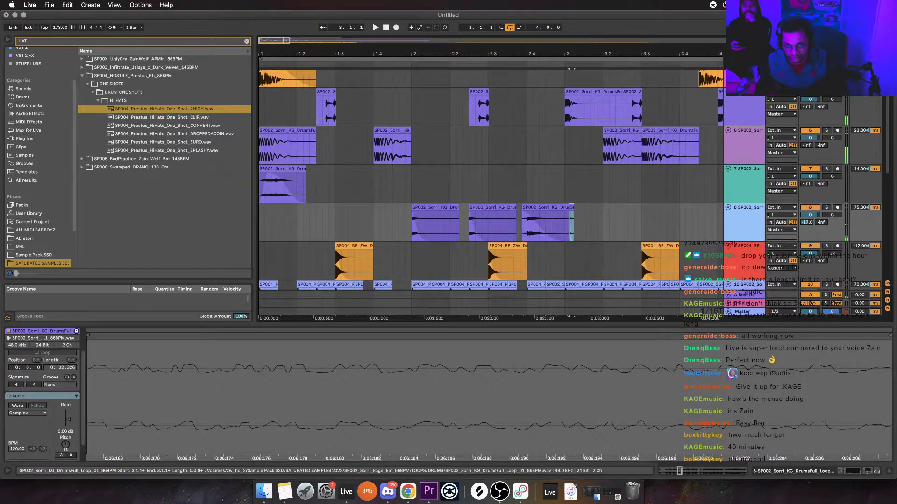
pyautogui.moveTo(584, 224); pyautogui.dragTo(565, 224)
# Check the master track's Pomodoro timer and delete the kick, snare and low drum slices after 3.1.1
pyautogui.click(717, 222)
pyautogui.click(742, 311)
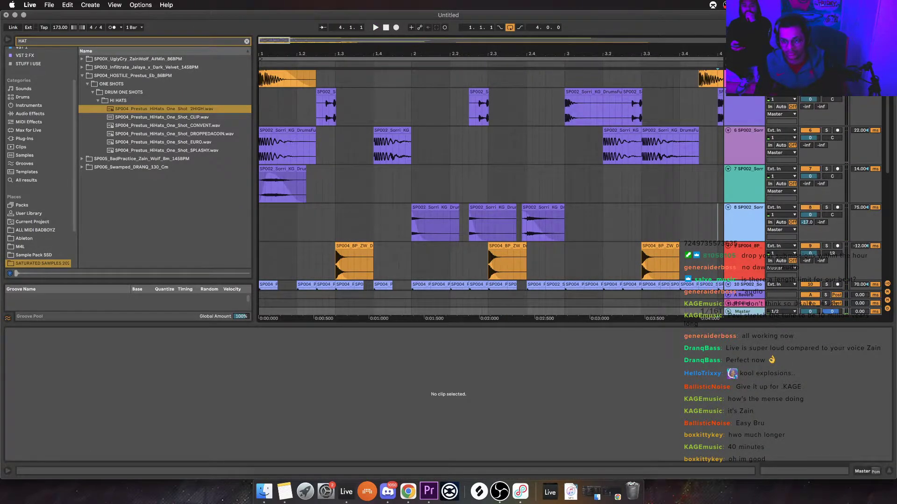
pyautogui.hotkey('shift', 'Tab')
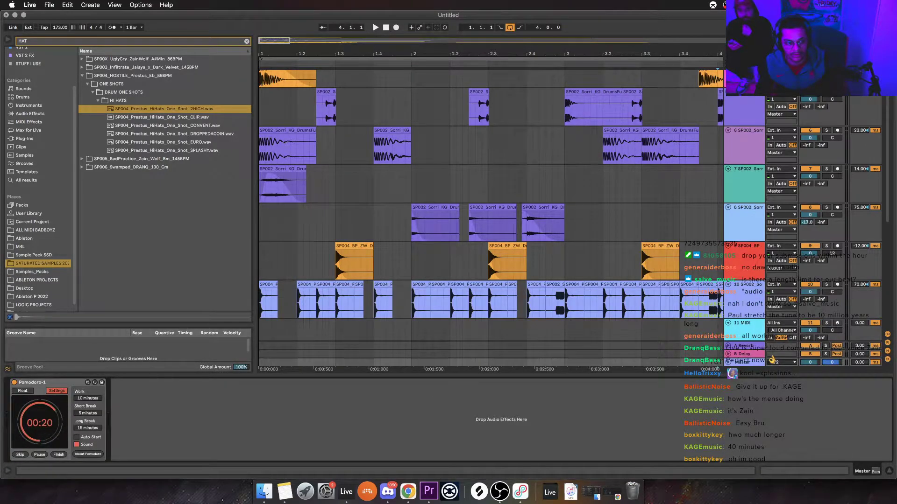
pyautogui.press('super+alt+l')
pyautogui.scroll(-3, 491, 224)
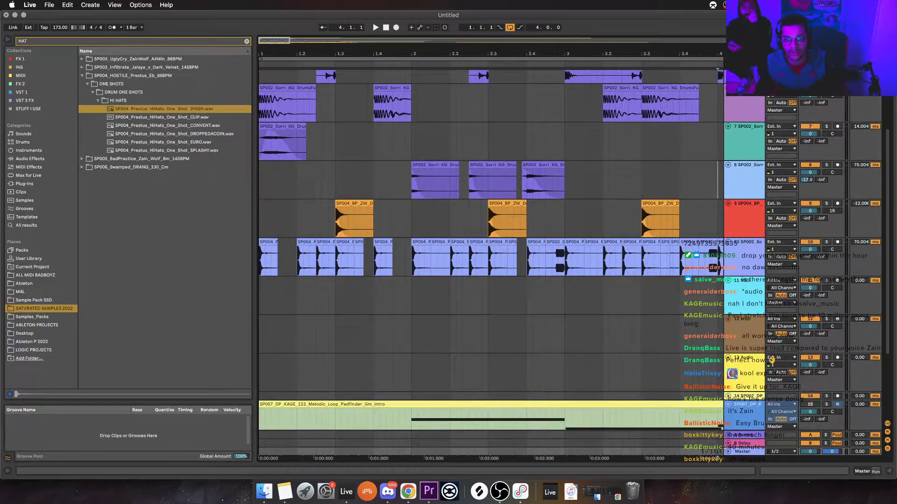
pyautogui.scroll(-2, 490, 224)
pyautogui.scroll(4, 491, 261)
pyautogui.moveTo(715, 225); pyautogui.dragTo(501, 105)
pyautogui.press('Delete')
# Set the reverb send of the track holding the short slice at 1.1.1 to -20.8 dB and audition the pattern
pyautogui.click(479, 260)
pyautogui.click(277, 129)
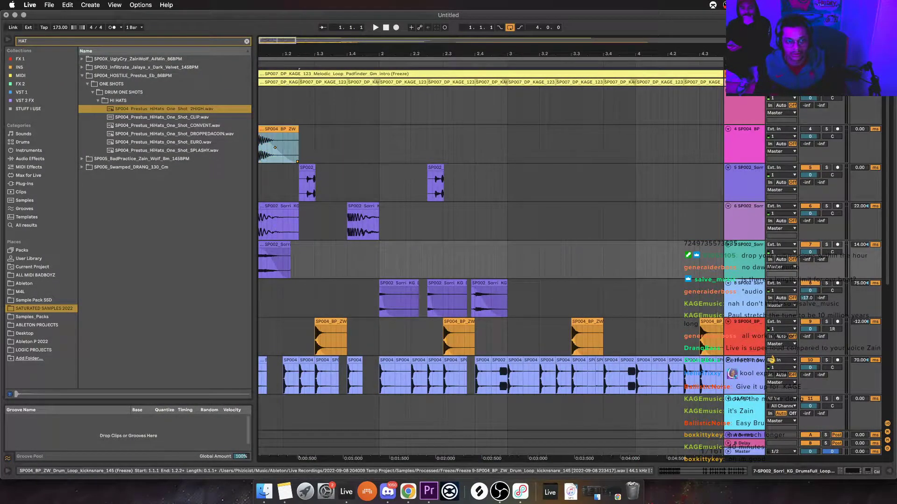
pyautogui.press('space')
pyautogui.press('space')
pyautogui.scroll(-1, 281, 247)
pyautogui.click(276, 240)
pyautogui.moveTo(809, 247); pyautogui.dragTo(809, 290)
pyautogui.press('space')
pyautogui.press('space')
pyautogui.press('space')
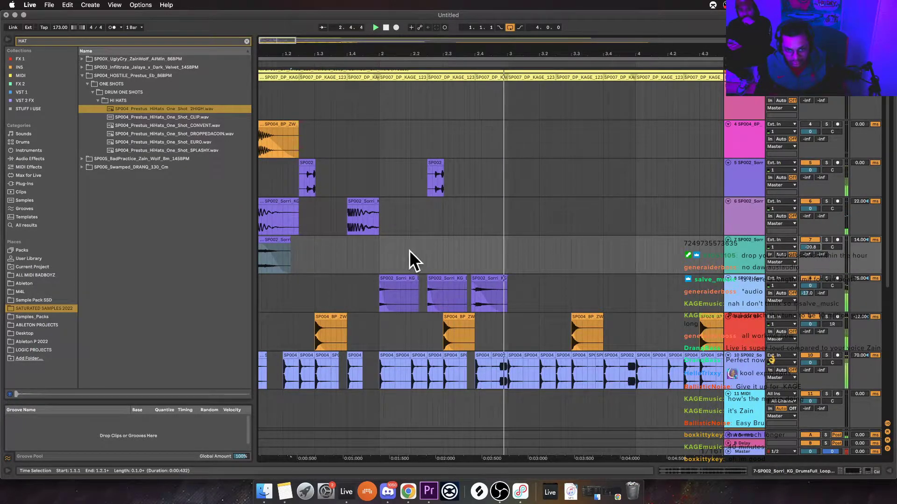
# Delete the hi-hat slices between 2.4.3 and 3.1.3 around the start of bar 3
pyautogui.scroll(-5, 411, 260)
pyautogui.scroll(5, 621, 252)
pyautogui.scroll(-5, 621, 252)
pyautogui.scroll(4, 621, 252)
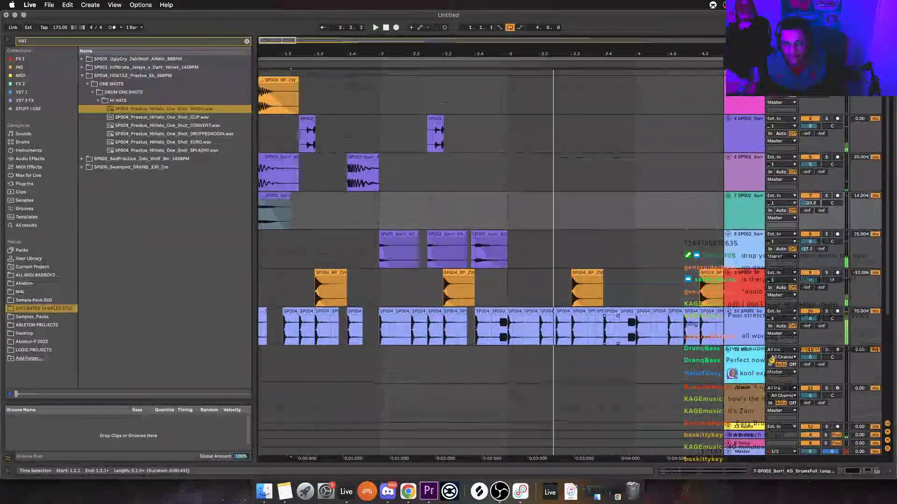
pyautogui.press('space')
pyautogui.scroll(2, 611, 327)
pyautogui.click(531, 360)
pyautogui.click(499, 360)
pyautogui.press('Delete')
pyautogui.click(514, 360)
pyautogui.press('Delete')
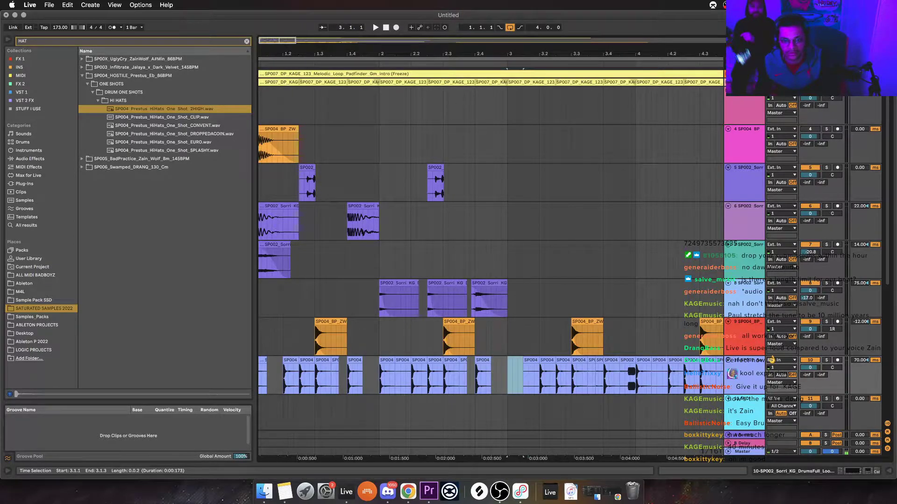
# Duplicate the drum clips between 1.1.1 and 3.1.1 so they repeat from 3.1.1
pyautogui.click(279, 206)
pyautogui.press('space')
pyautogui.moveTo(507, 376); pyautogui.dragTo(260, 144)
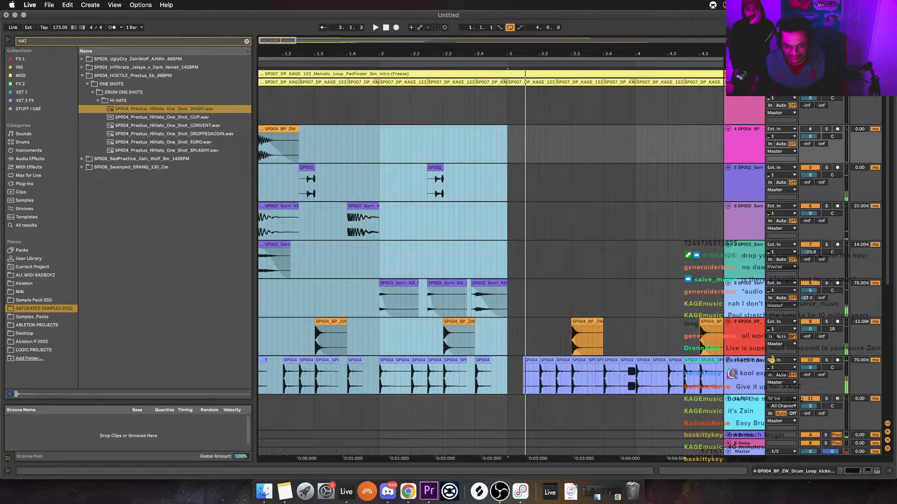
pyautogui.press('super+d')
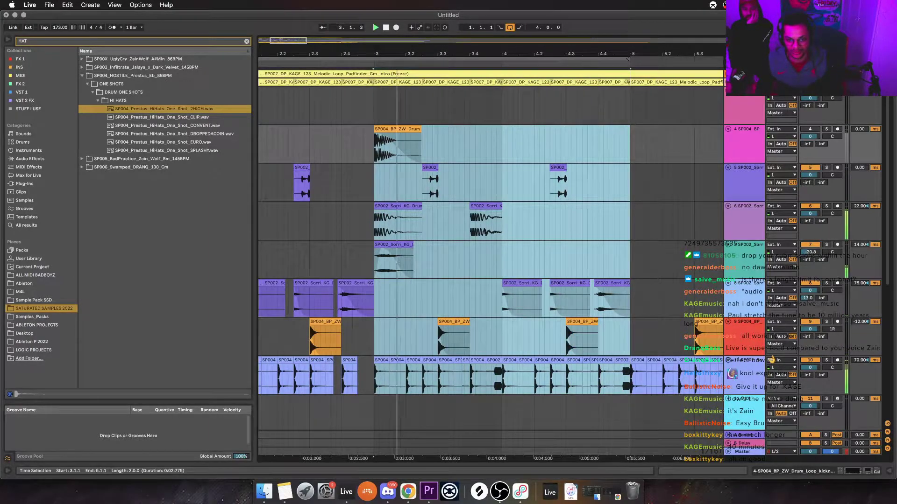
# Replace the hi-hats in bars 3 and 4 with a duplicate of the hi-hat pattern from bars 1 and 2
pyautogui.moveTo(625, 378); pyautogui.dragTo(374, 376)
pyautogui.press('Delete')
pyautogui.hscroll(-3, 490, 261)
pyautogui.moveTo(515, 376); pyautogui.dragTo(260, 376)
pyautogui.press('super+d')
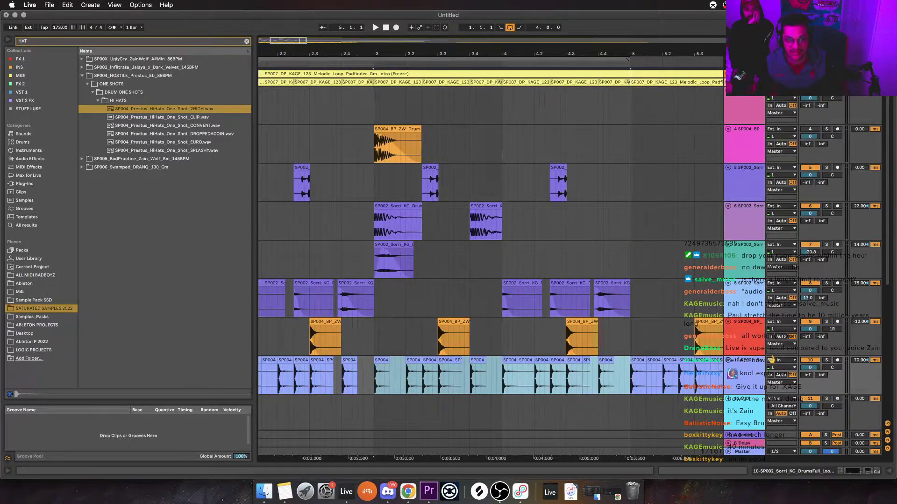
pyautogui.click(631, 376)
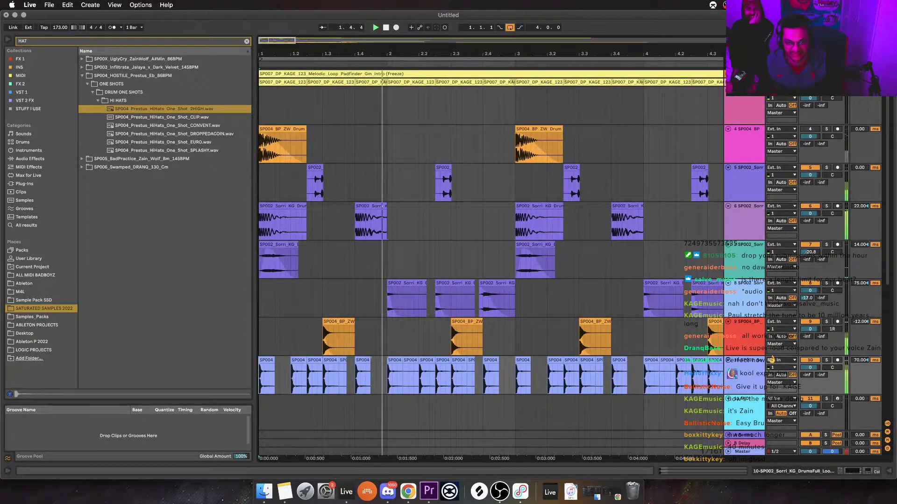
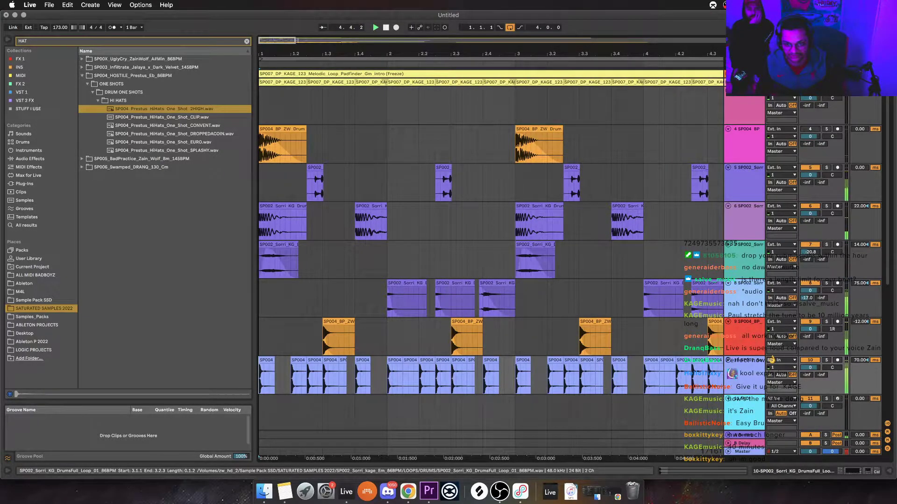
# Copy the low drum slice from 3.1.1 to 4.4.3 and play the transition
pyautogui.moveTo(537, 206); pyautogui.dragTo(721, 206)
pyautogui.press('space')
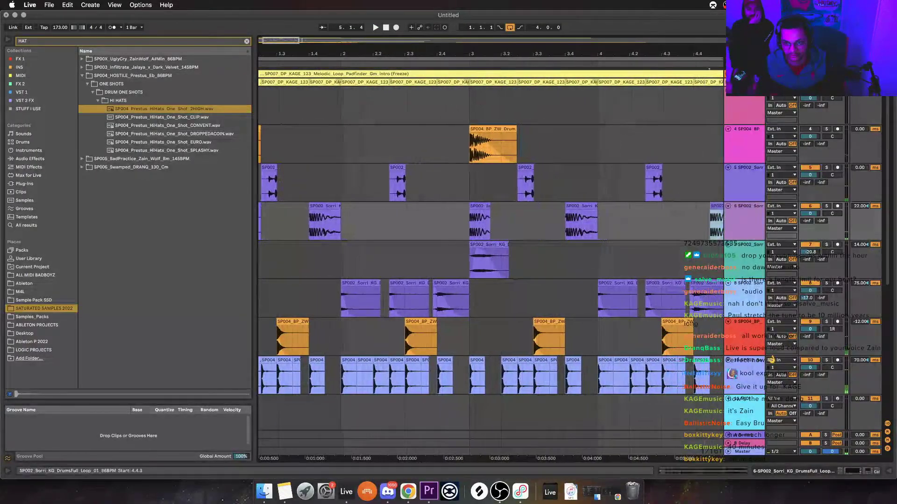
pyautogui.click(651, 221)
pyautogui.press('space')
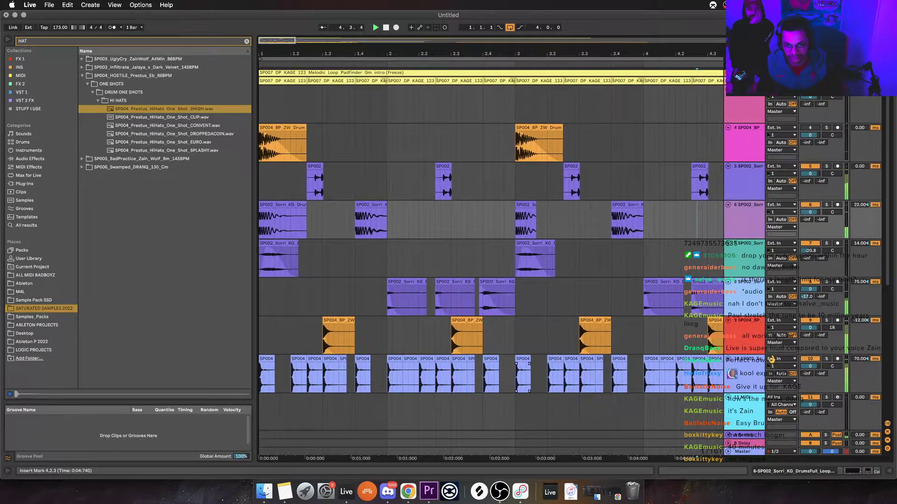
# Open a small gap between the first hi-hat slices at 4.1.1 and play the pattern back
pyautogui.moveTo(659, 374); pyautogui.dragTo(654, 373)
pyautogui.click(633, 374)
pyautogui.press('space')
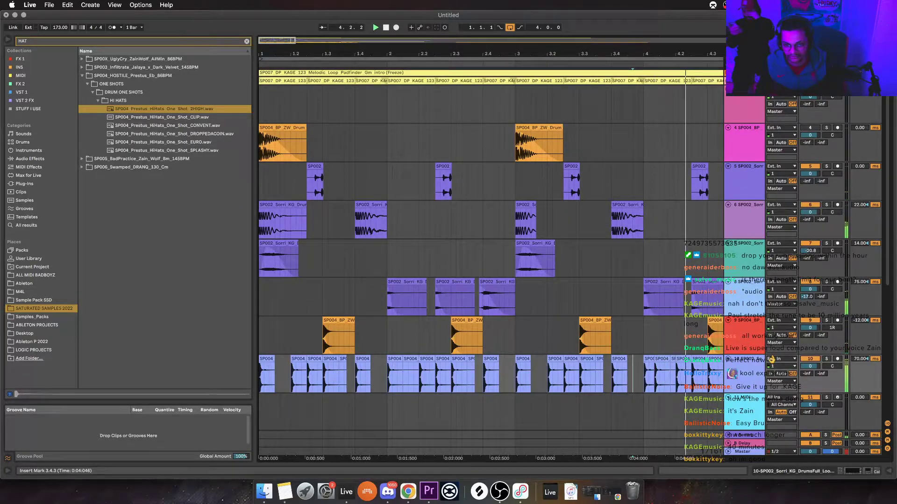
pyautogui.press('Right')
pyautogui.moveTo(662, 359); pyautogui.dragTo(667, 359)
pyautogui.click(626, 373)
pyautogui.press('space')
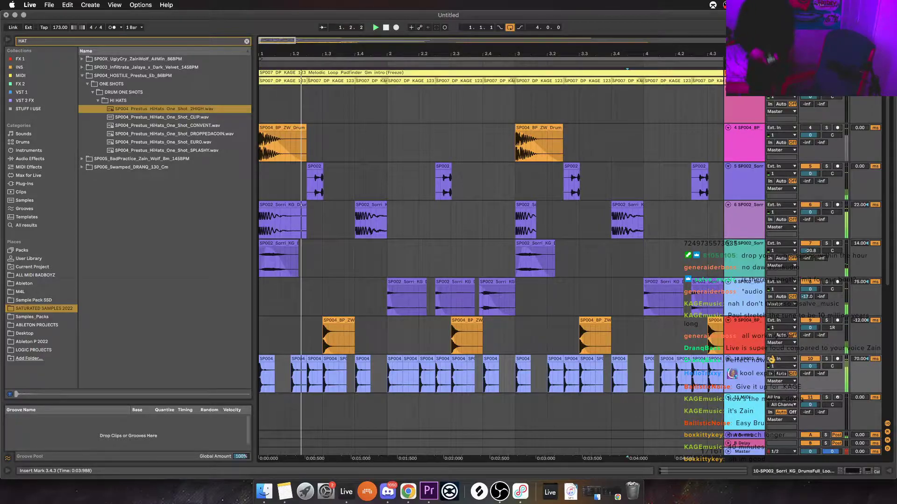
pyautogui.press('space')
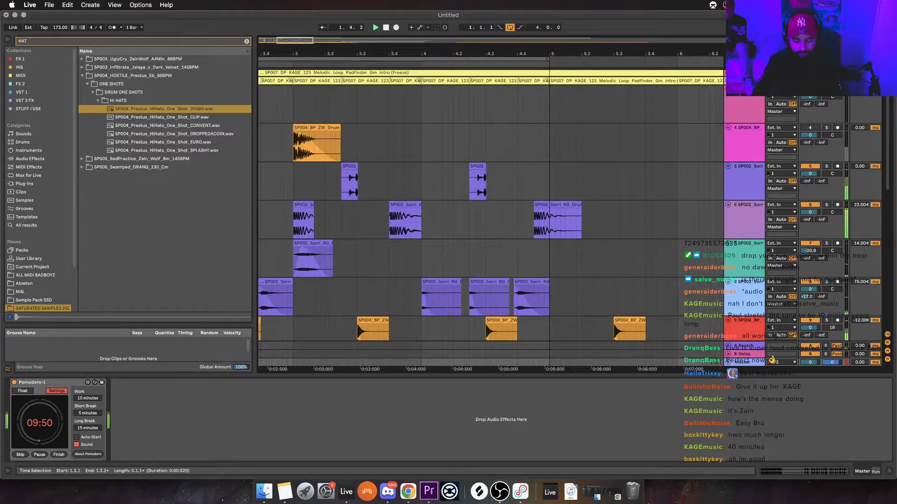
pyautogui.hscroll(-5, 491, 219)
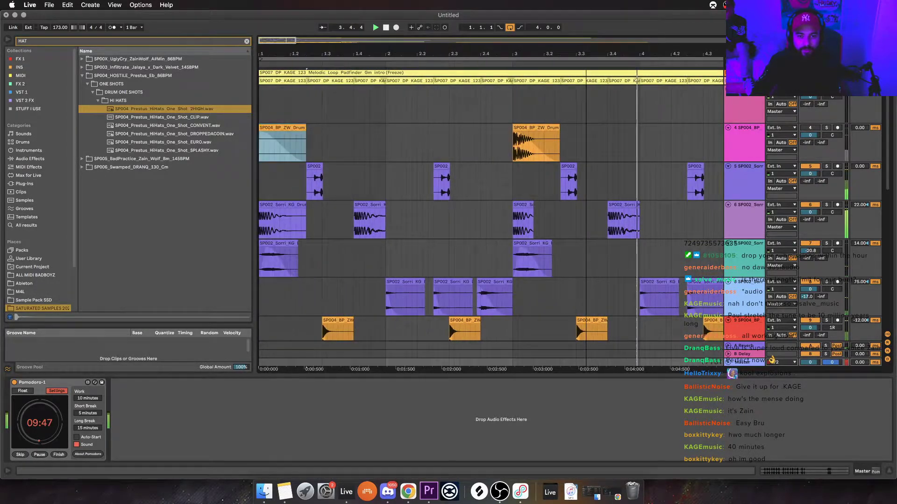
pyautogui.scroll(-3, 490, 220)
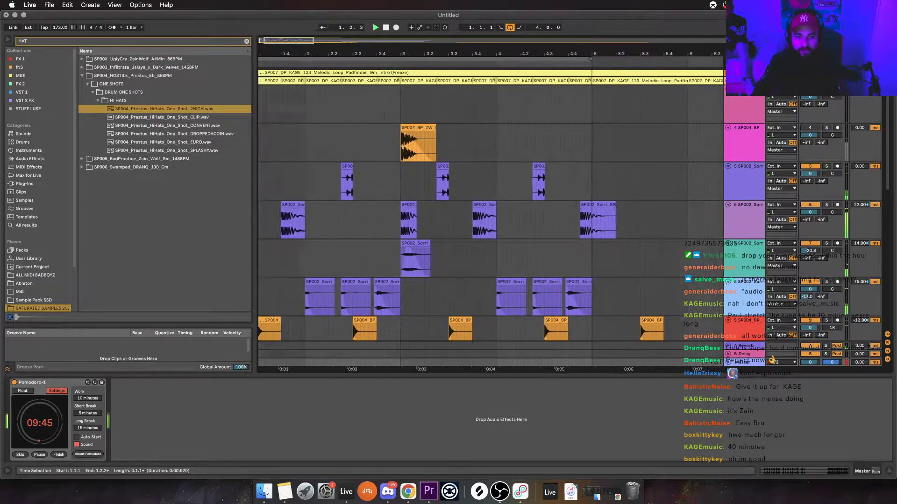
pyautogui.scroll(-3, 402, 205)
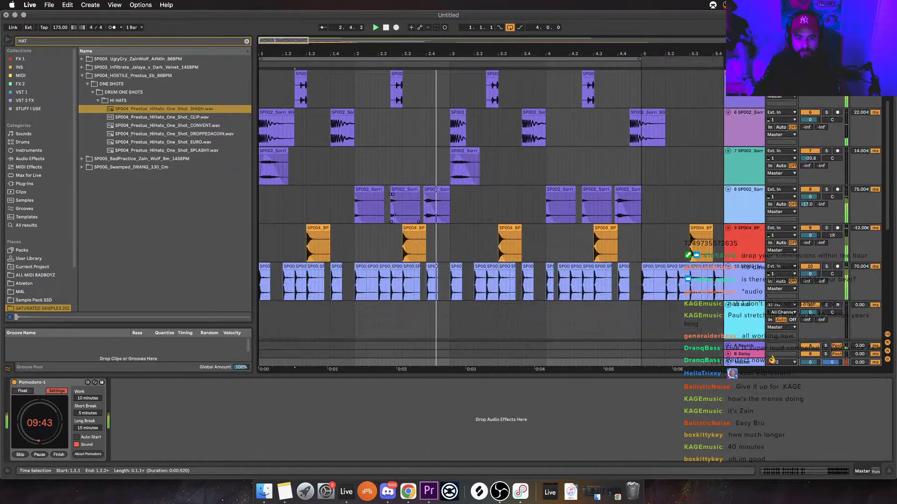
# Audition the hi-hat one-shots in the HOSTILE pack from CLIP through DROPPEDACOIN
pyautogui.scroll(3, 491, 219)
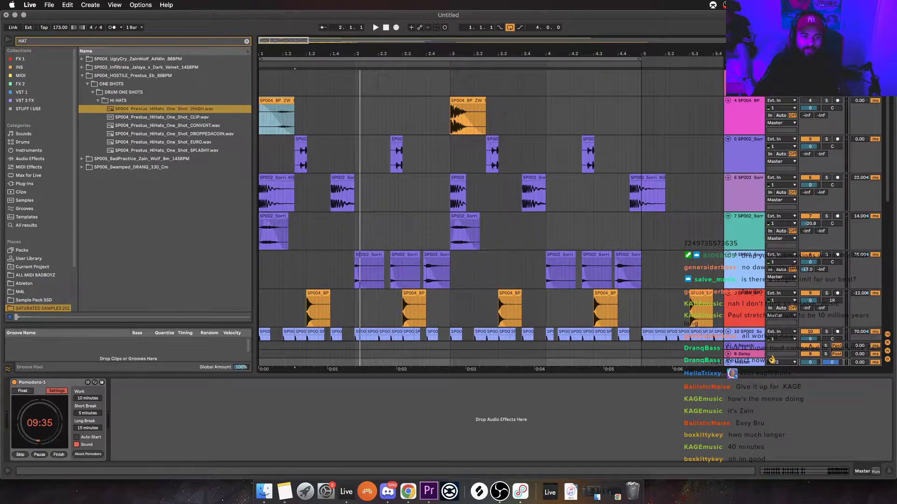
pyautogui.press('Down')
pyautogui.press('Down')
pyautogui.press('Down')
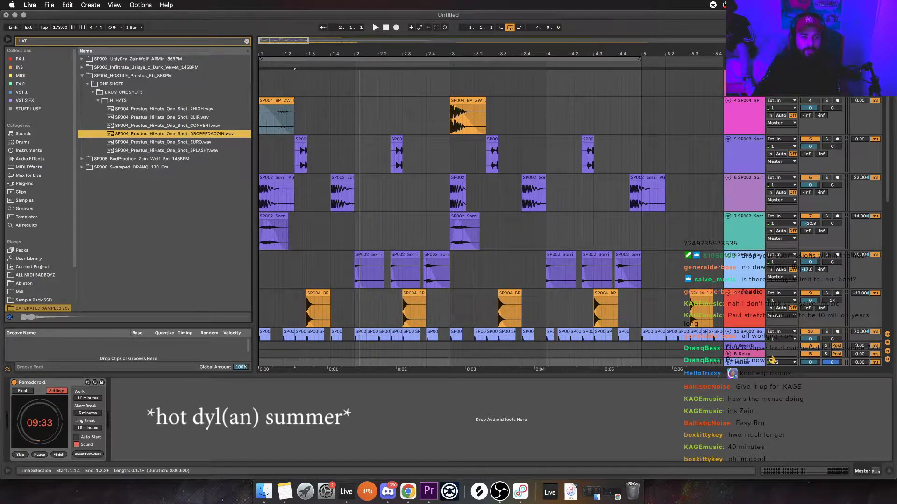
# Select the kick-and-snare clip at 1.1.1 and play the pattern to review the tracks
pyautogui.click(277, 119)
pyautogui.press('space')
pyautogui.scroll(-2, 490, 211)
pyautogui.scroll(4, 491, 211)
pyautogui.scroll(-2, 491, 211)
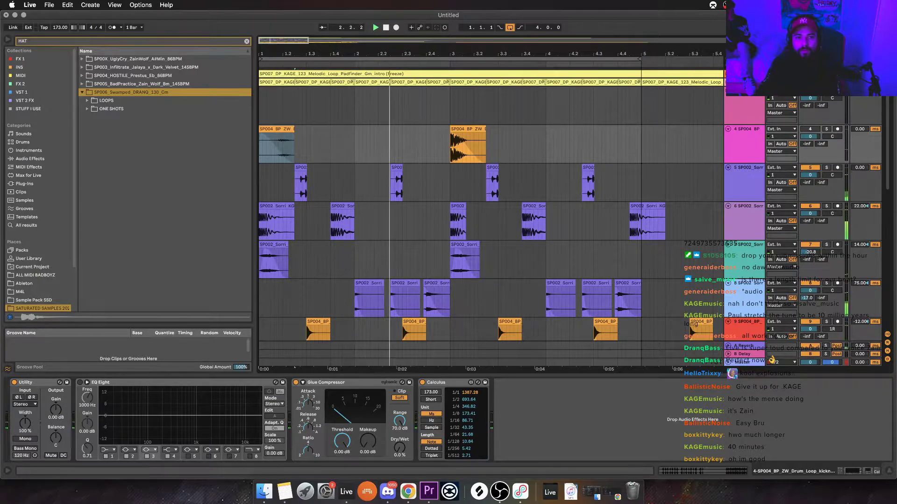
# Expand the sliced KAGE melodic track to show its waveforms and replay the loop from the start
pyautogui.click(728, 74)
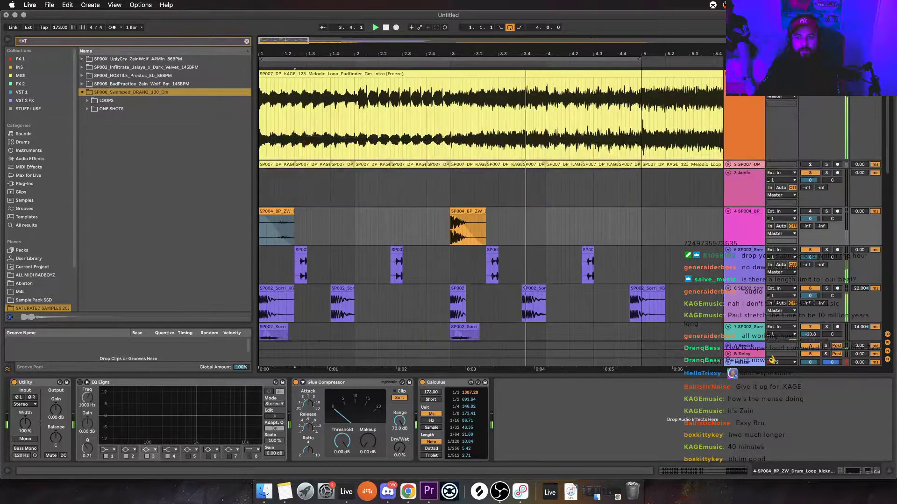
pyautogui.click(728, 73)
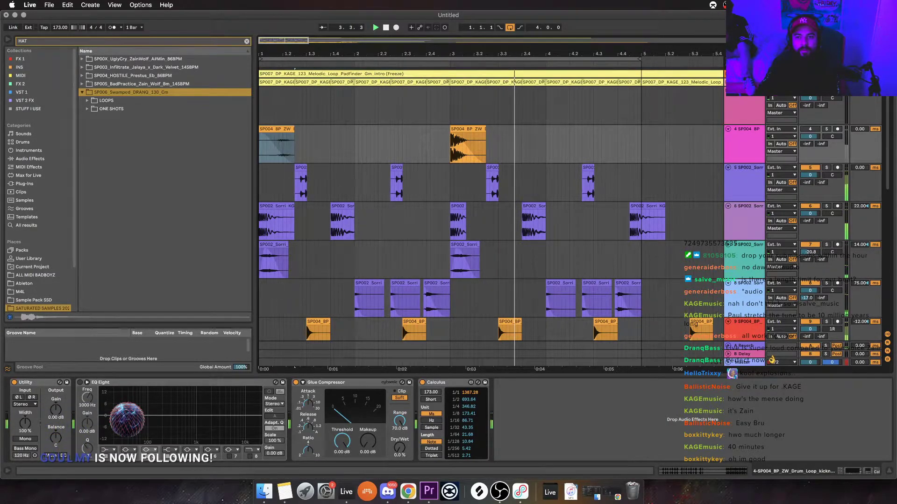
pyautogui.click(728, 82)
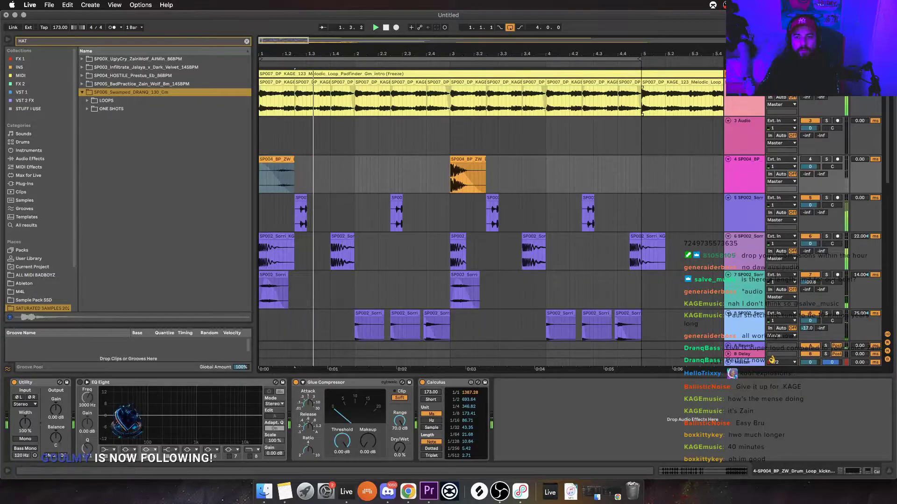
pyautogui.press('space')
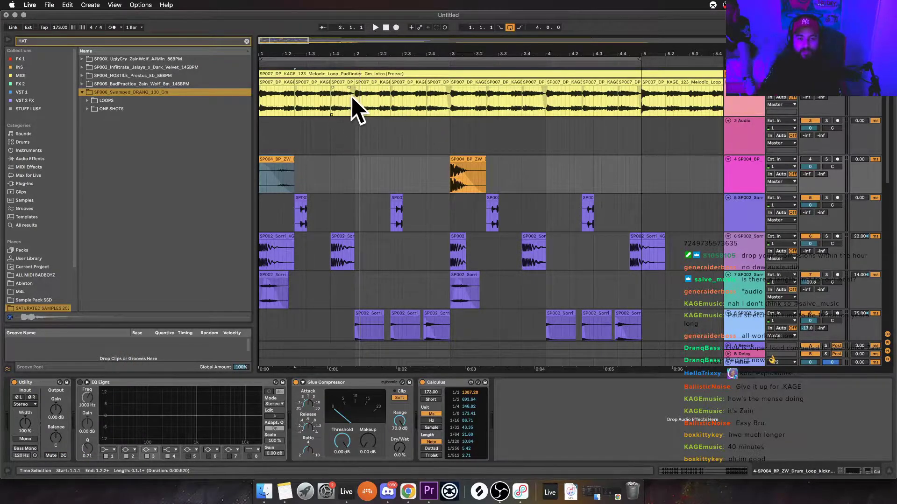
pyautogui.press('space')
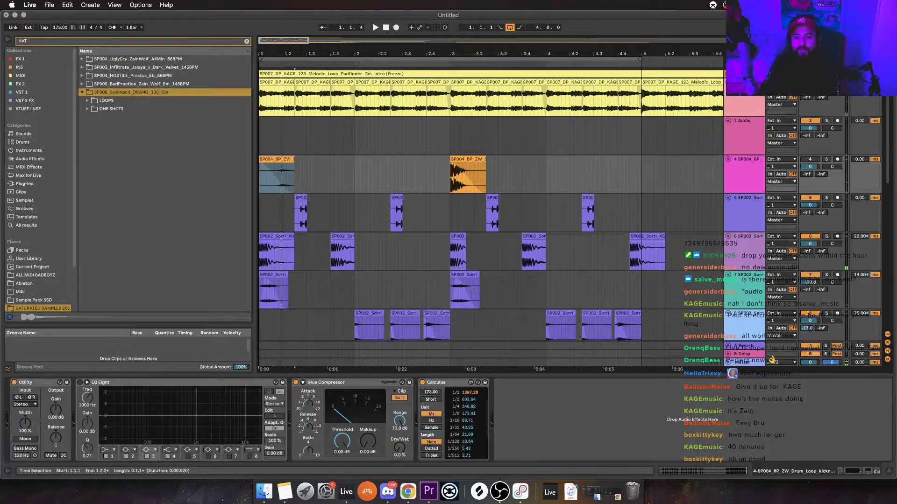
# Reverse the first melodic slice at 1.1.1 on the sliced KAGE track
pyautogui.scroll(-5, 490, 205)
pyautogui.scroll(5, 491, 206)
pyautogui.click(276, 82)
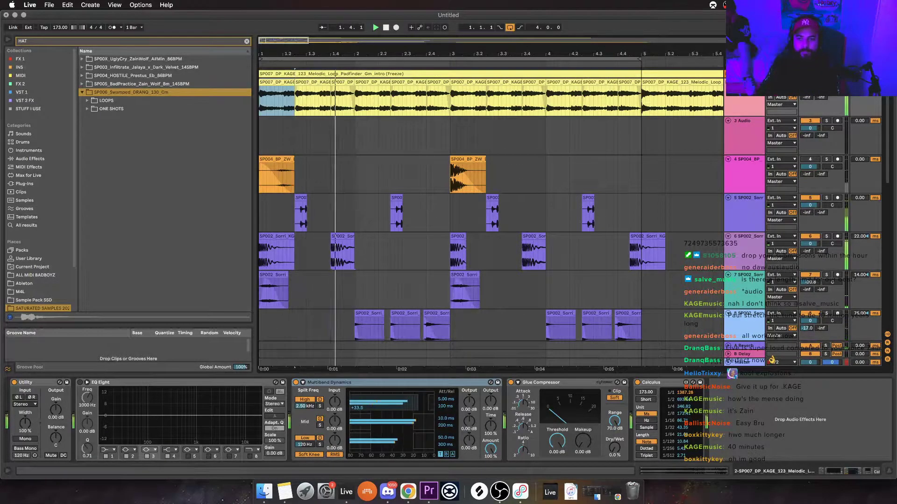
pyautogui.scroll(-8, 510, 196)
pyautogui.scroll(8, 491, 210)
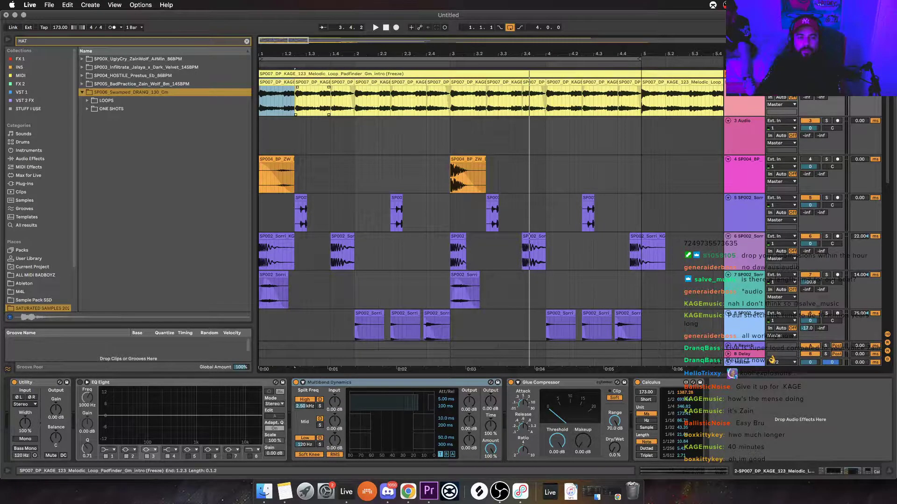
pyautogui.scroll(6, 491, 211)
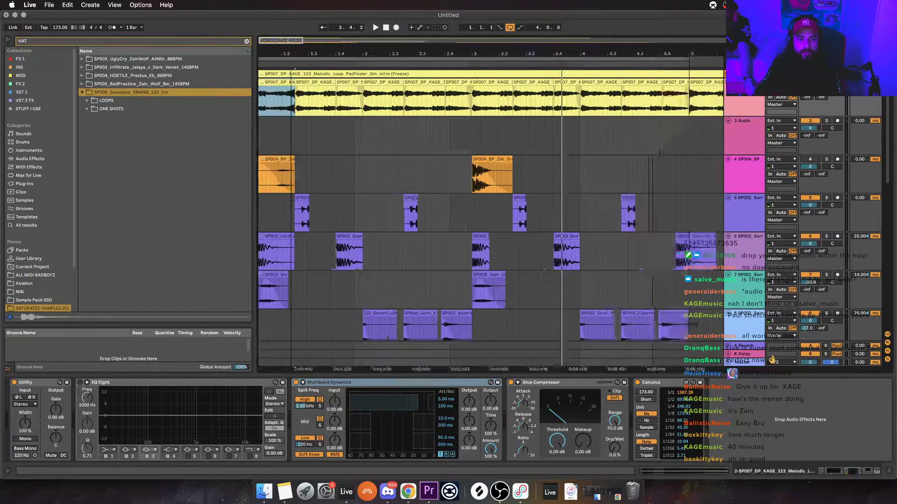
pyautogui.scroll(-1, 490, 211)
pyautogui.scroll(4, 417, 210)
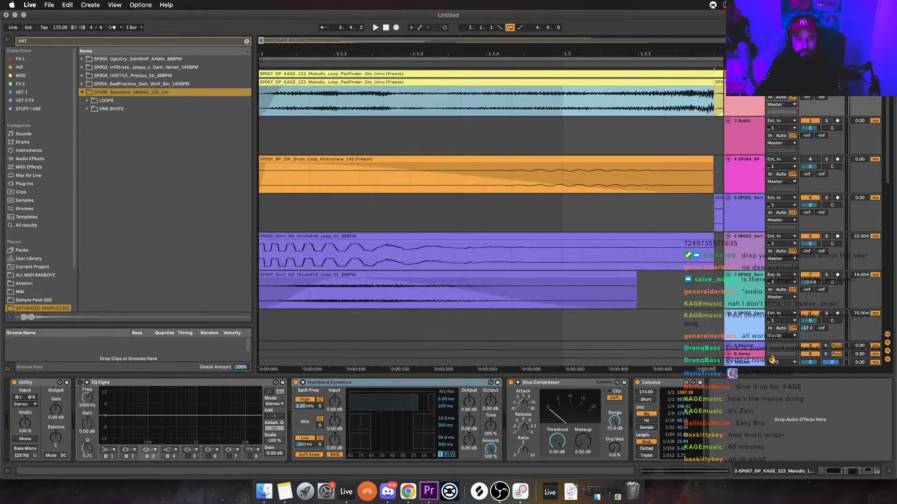
pyautogui.scroll(-1, 417, 210)
pyautogui.press('-')
pyautogui.press('-')
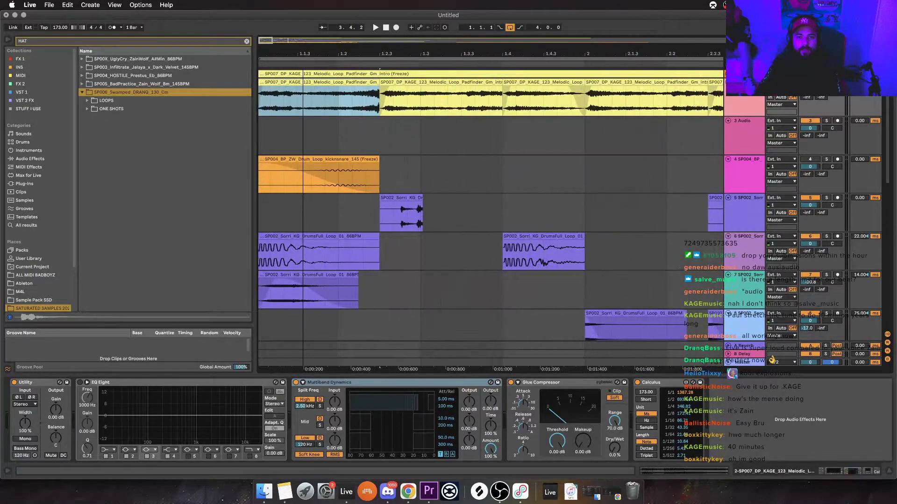
pyautogui.press('r')
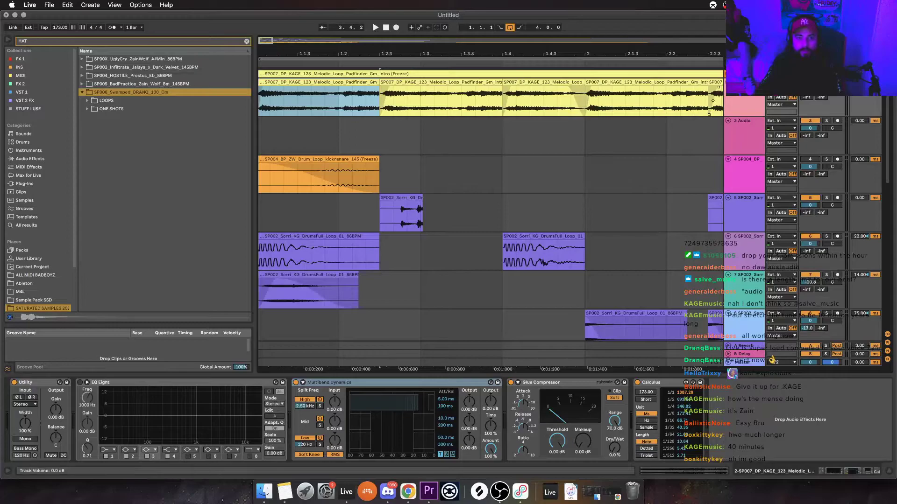
# Set the sliced melodic track's delay to 11 ms and play the loop
pyautogui.click(859, 82)
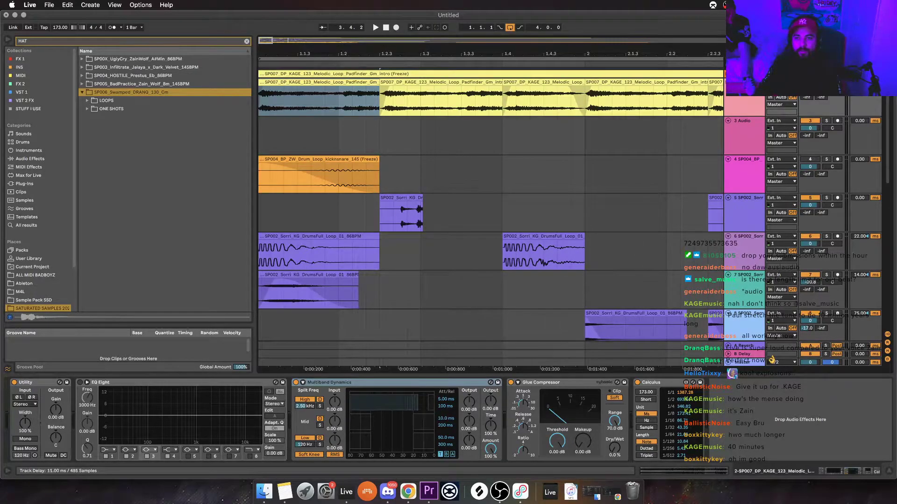
pyautogui.press('space')
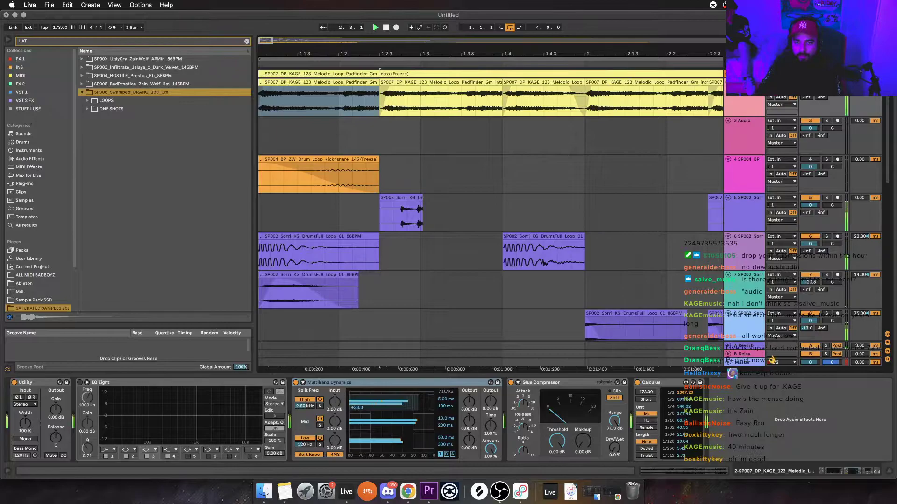
pyautogui.scroll(-4, 490, 219)
pyautogui.scroll(-1, 490, 220)
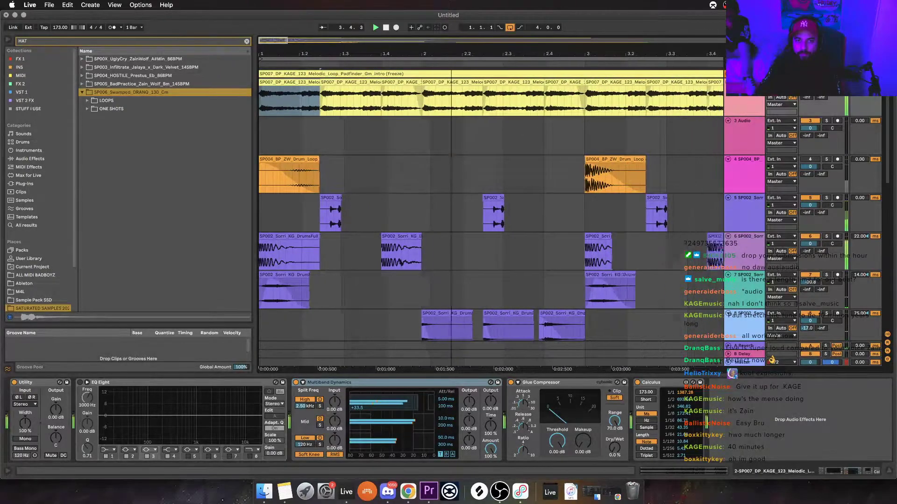
pyautogui.press('-')
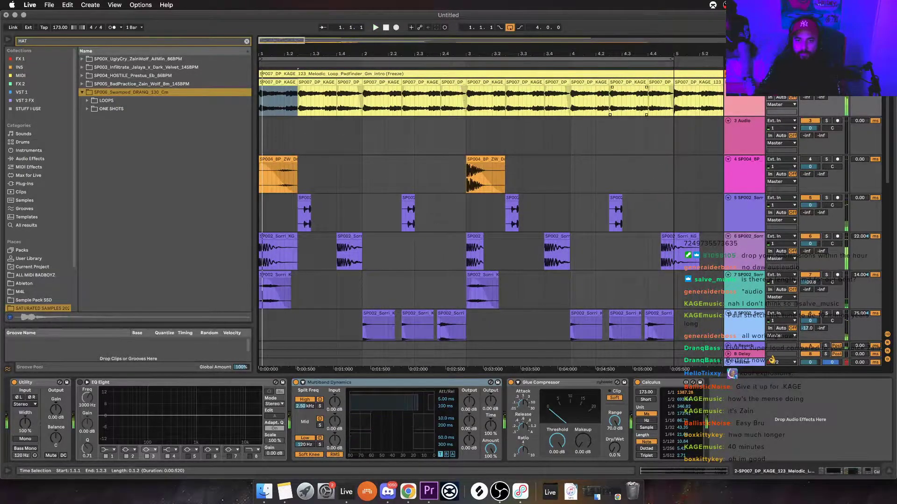
# Play the loop around the last melodic slice at 4.4.1 and open that slice's sample view
pyautogui.click(635, 100)
pyautogui.click(658, 82)
pyautogui.press('space')
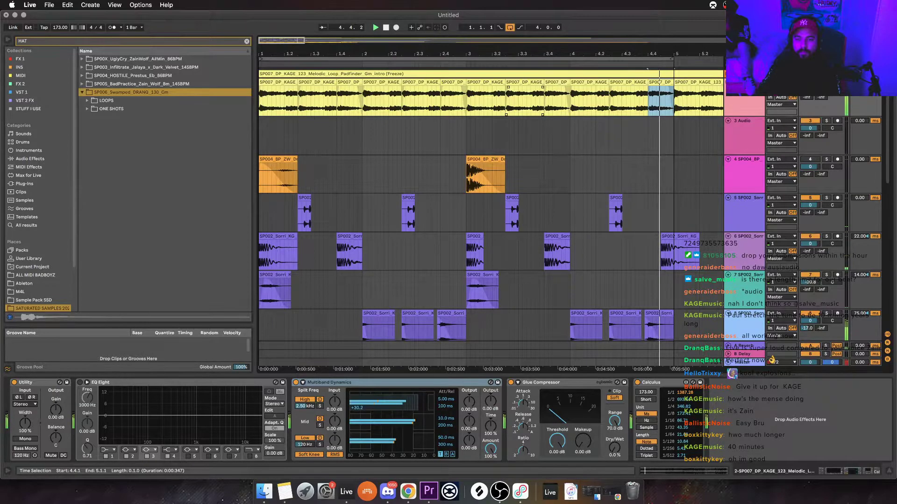
pyautogui.press('space')
pyautogui.hotkey('shift', 'Tab')
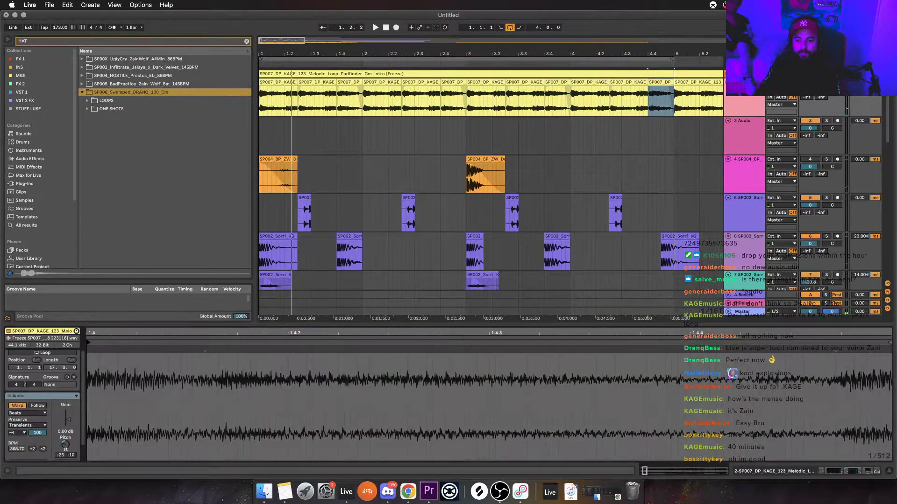
pyautogui.press('space')
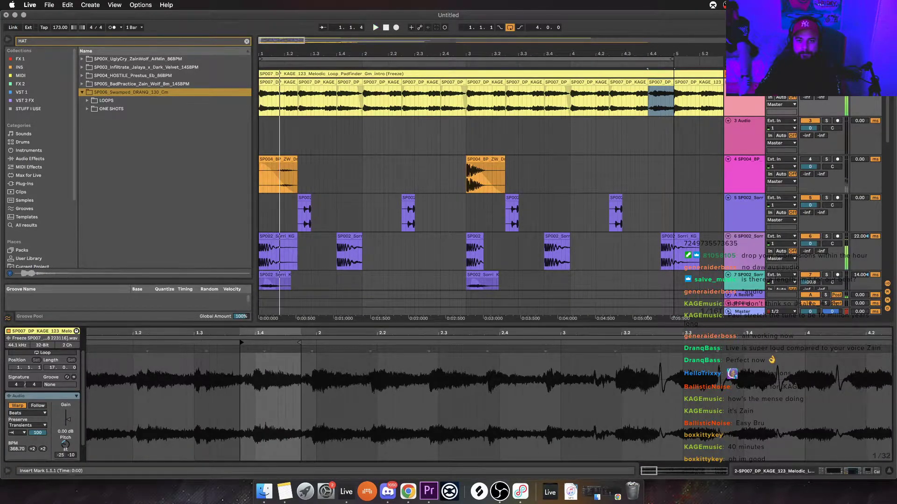
# Shift the sample region of the slice at 4.4.1 back to start at 1.3 and play the result
pyautogui.moveTo(299, 343); pyautogui.dragTo(217, 343)
pyautogui.press('space')
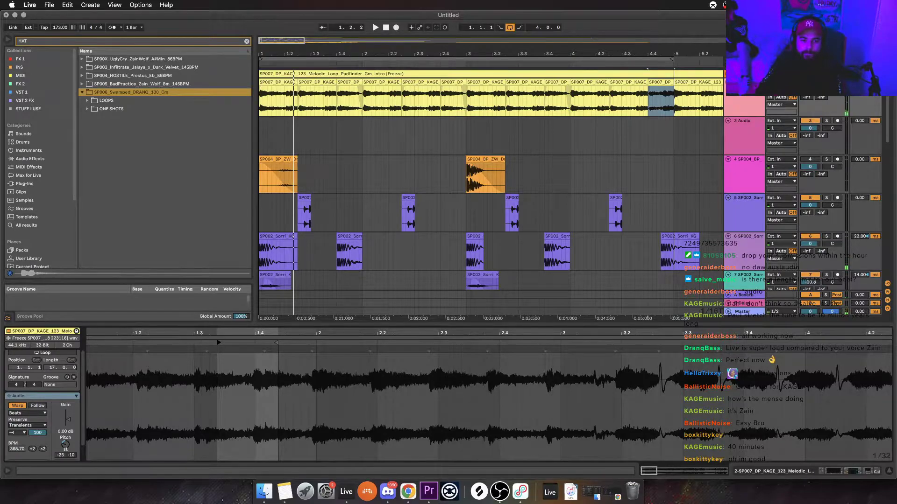
pyautogui.moveTo(276, 342); pyautogui.dragTo(196, 342)
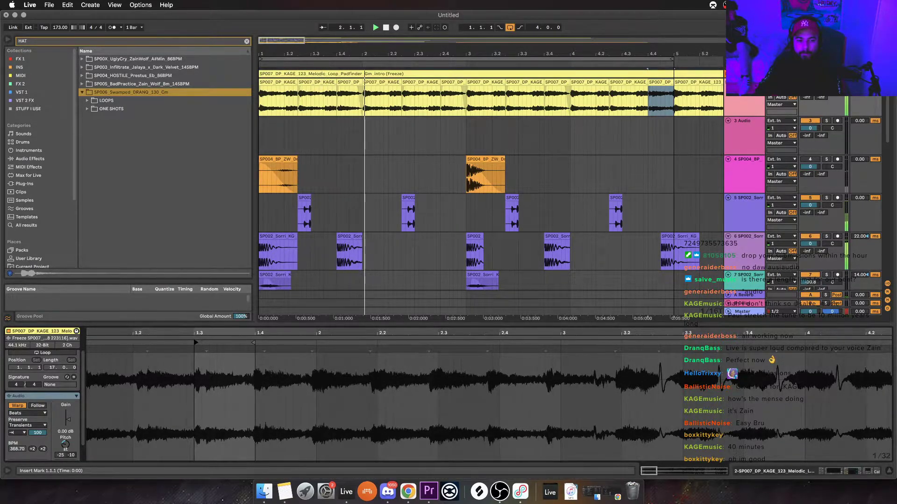
pyautogui.press('space')
pyautogui.press('space')
pyautogui.press('space')
pyautogui.press('space')
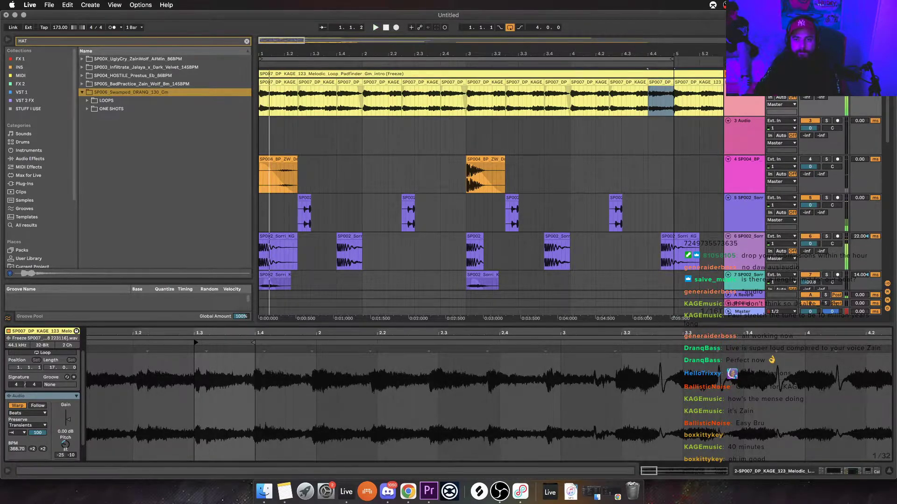
# Try reversing the slice at 4.4.1 and compare it with the slices at 4.2.3 and 3.4.1 during playback
pyautogui.doubleClick(660, 82)
pyautogui.press('space')
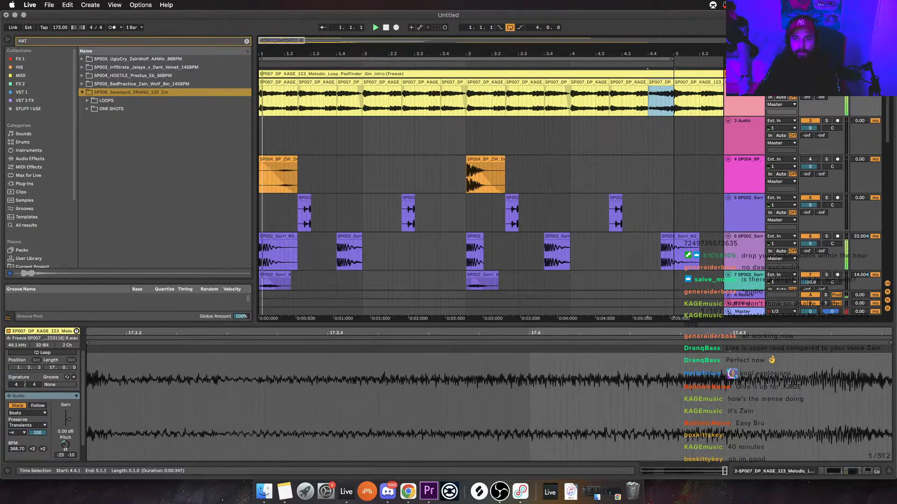
pyautogui.click(617, 99)
pyautogui.press('space')
pyautogui.press('space')
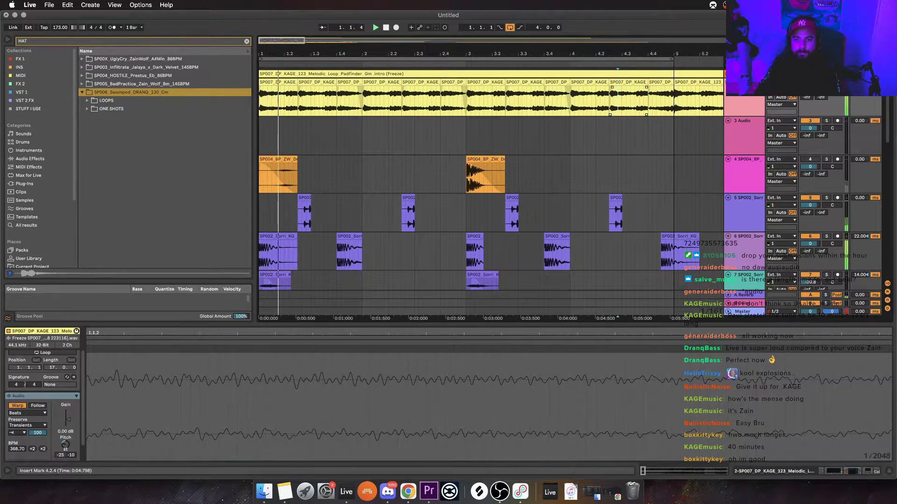
pyautogui.click(561, 100)
pyautogui.press('space')
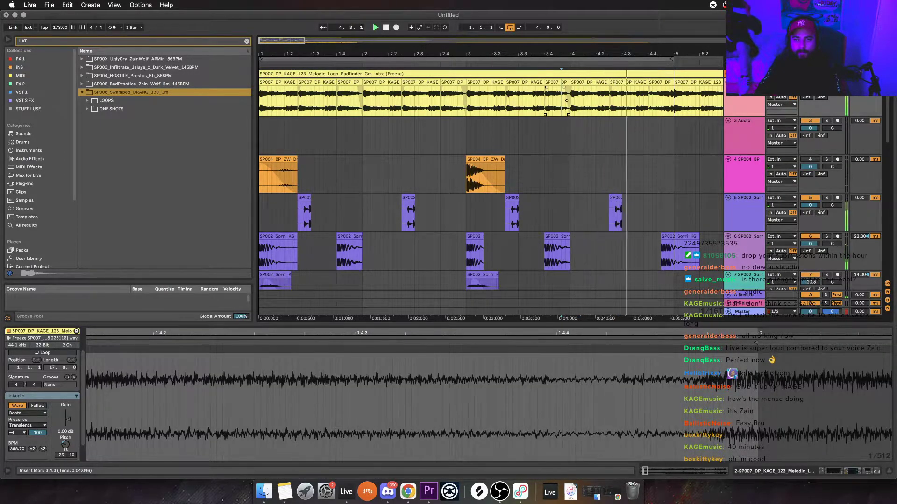
# Shorten the melodic slice at 4.4.1 to end at 4.4.3 and duplicate it to fill the rest of bar 4
pyautogui.click(660, 83)
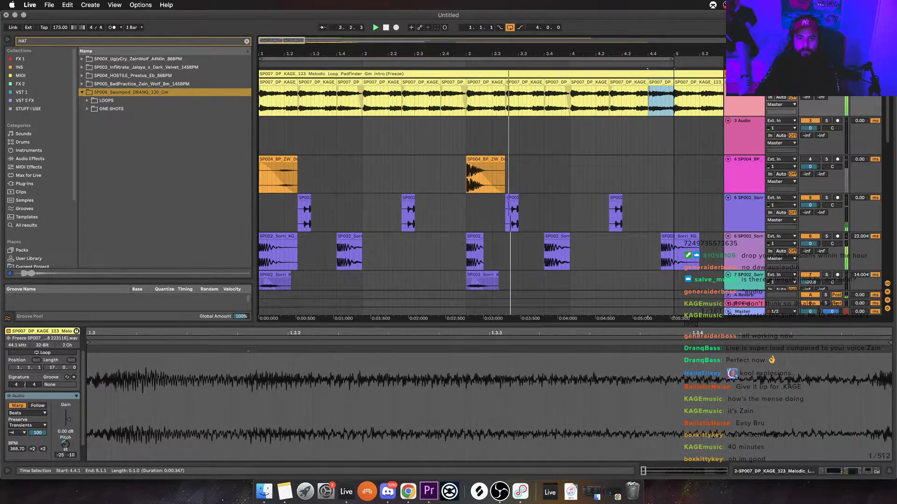
pyautogui.scroll(-5, 489, 400)
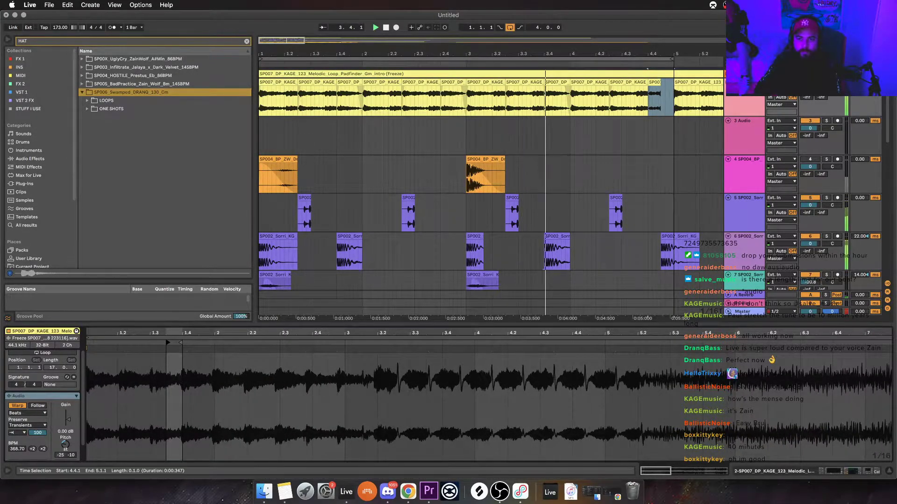
pyautogui.click(654, 82)
pyautogui.press('super+d')
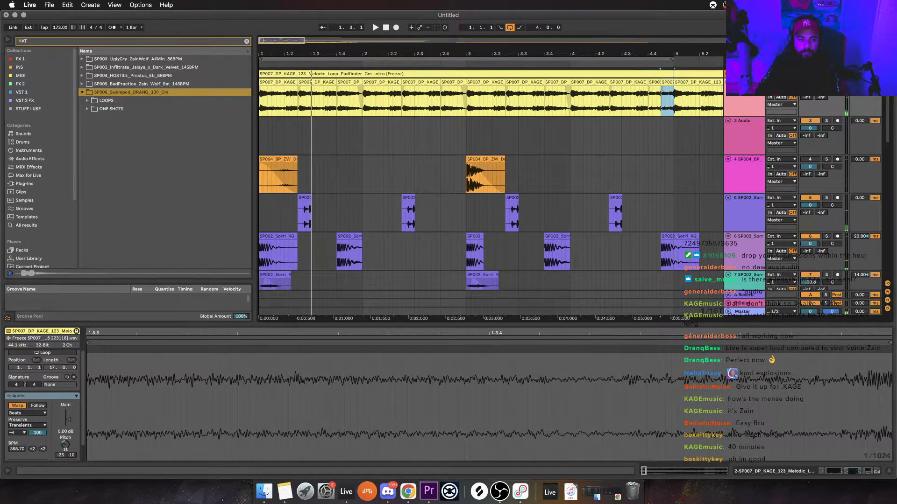
# Try the short melodic loop slice before bar 5 at -20 and -22 semitones, auditioning it in playback
pyautogui.moveTo(65, 444); pyautogui.dragTo(65, 439)
pyautogui.press('space')
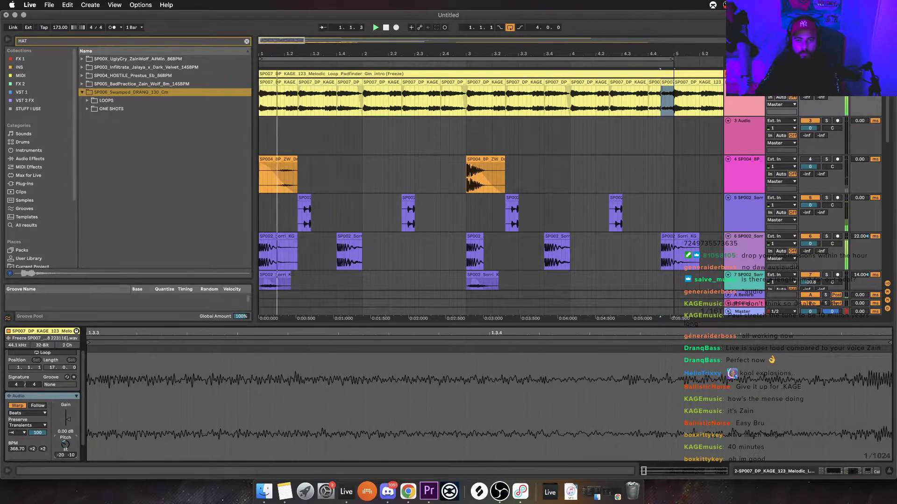
pyautogui.press('space')
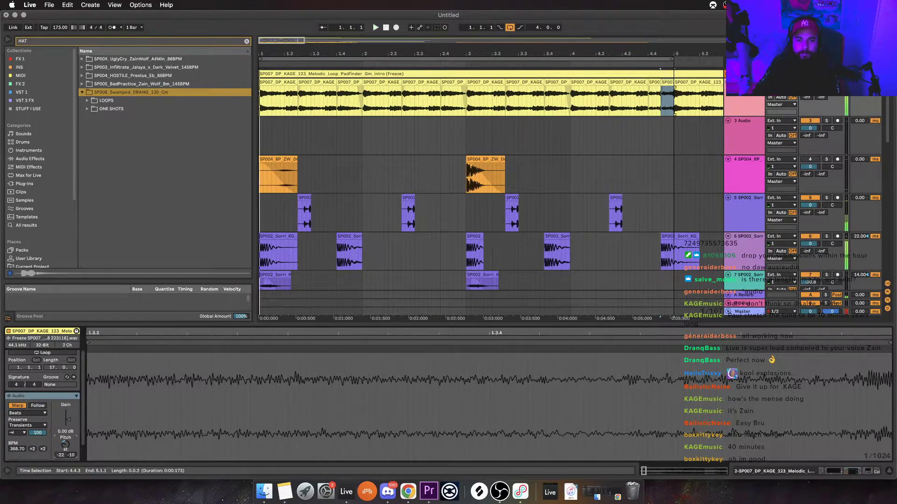
pyautogui.moveTo(860, 82); pyautogui.dragTo(860, 80)
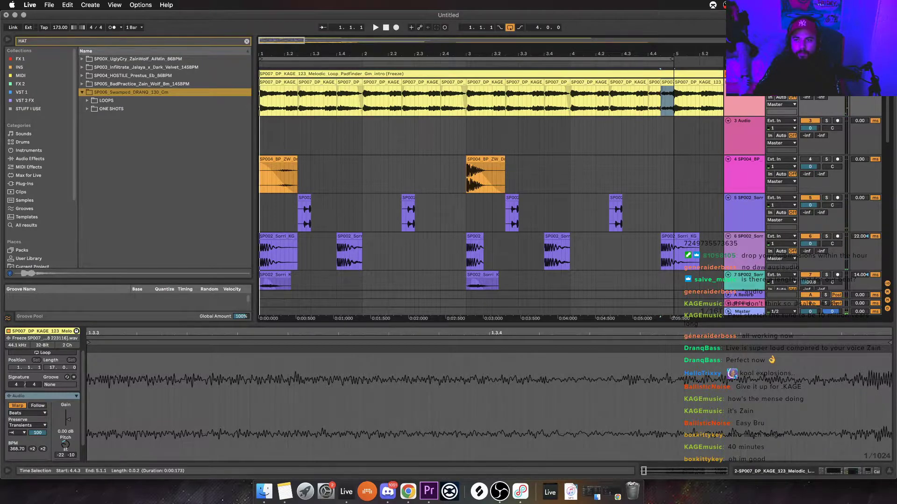
# Make the melodic loop's last slice a single clip from 4.4.1 to 5.1.1 at -25 semitones and play it back
pyautogui.moveTo(660, 82)
pyautogui.mouseDown()
pyautogui.moveTo(681, 82)
pyautogui.moveTo(674, 82)
pyautogui.mouseUp()
pyautogui.press('space')
pyautogui.press('space')
pyautogui.press('space')
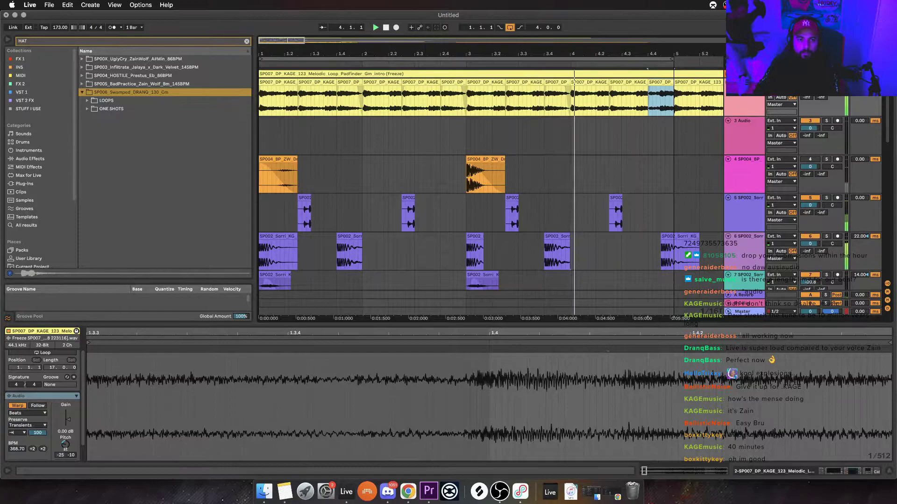
# Audition the hat one-shots in the One Shot folder of the SP003_Infiltrate pack
pyautogui.scroll(-1, 490, 187)
pyautogui.scroll(-1, 491, 187)
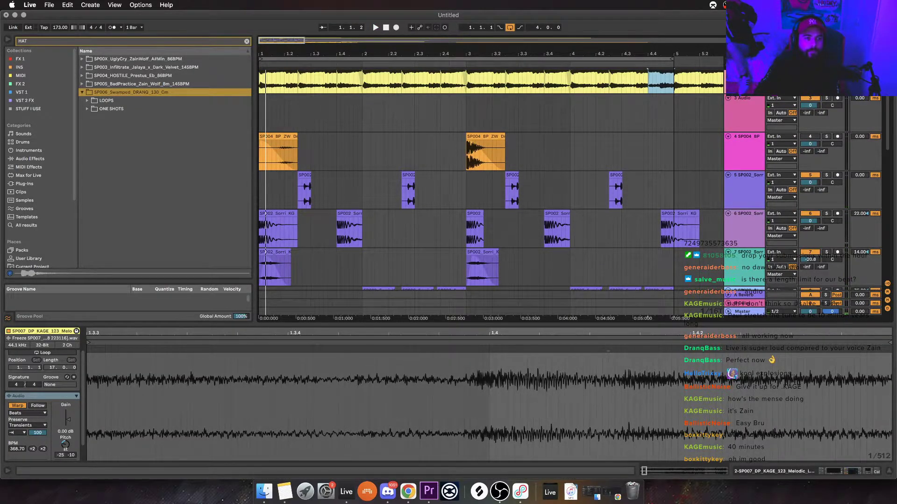
pyautogui.click(145, 67)
pyautogui.press('Down')
pyautogui.press('Down')
pyautogui.press('Right')
pyautogui.press('Down')
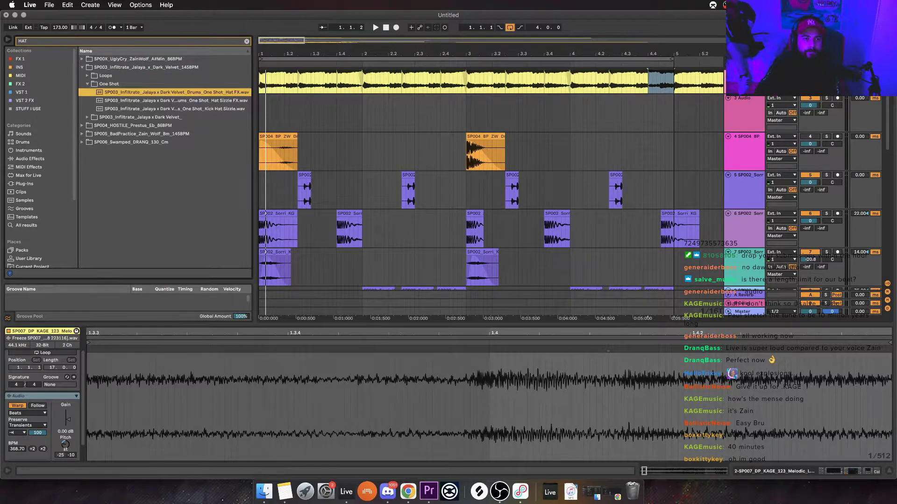
pyautogui.press('Down')
pyautogui.press('Down')
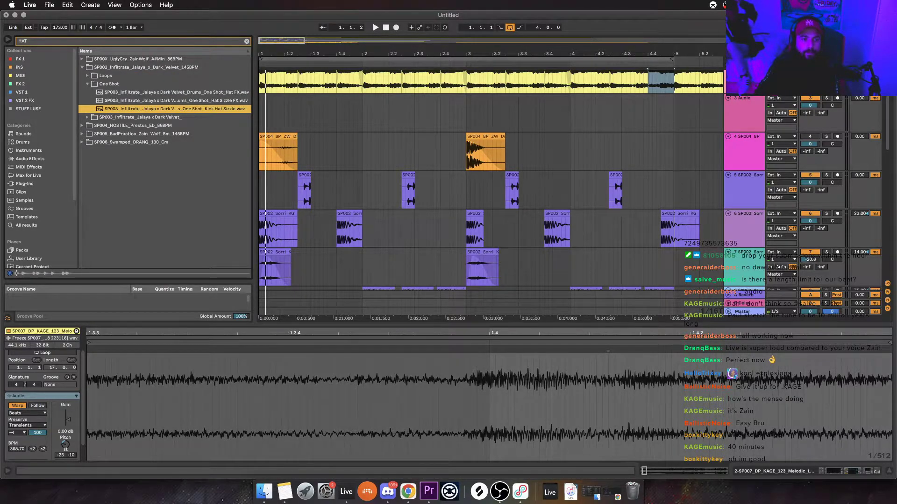
# Audition the kick-hat loop and hat samples in the last subfolder of the SP003_Infiltrate pack
pyautogui.press('Down')
pyautogui.press('Right')
pyautogui.press('Down')
pyautogui.press('Down')
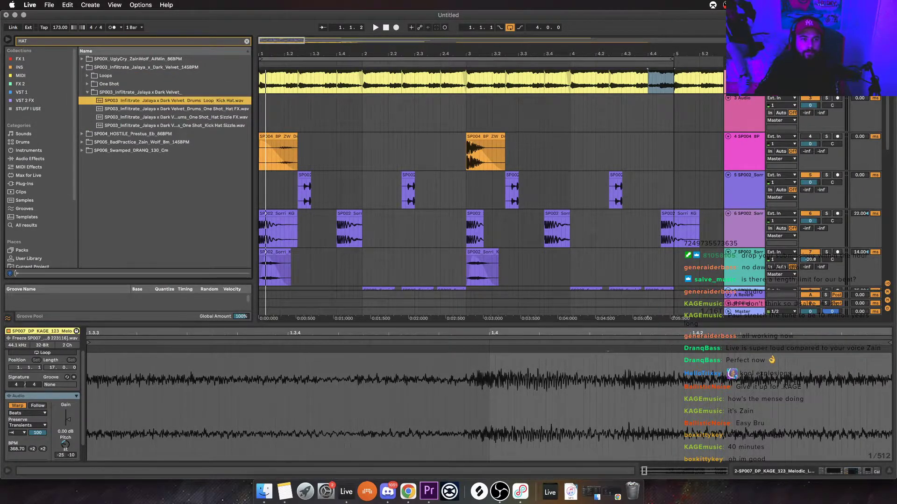
pyautogui.press('Down')
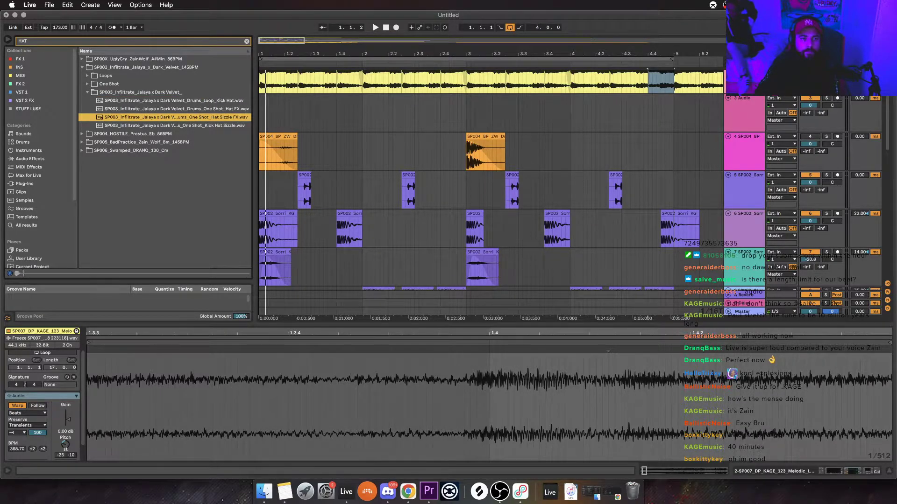
# Look through the HI HATS one-shots of the SP004_HOSTILE pack, preview the CLIP hat, and collapse the pack's folders
pyautogui.press('Up')
pyautogui.press('Up')
pyautogui.press('Up')
pyautogui.press('Up')
pyautogui.press('Up')
pyautogui.press('Right')
pyautogui.press('Down')
pyautogui.press('Down')
pyautogui.press('Down')
pyautogui.press('Down')
pyautogui.press('Right')
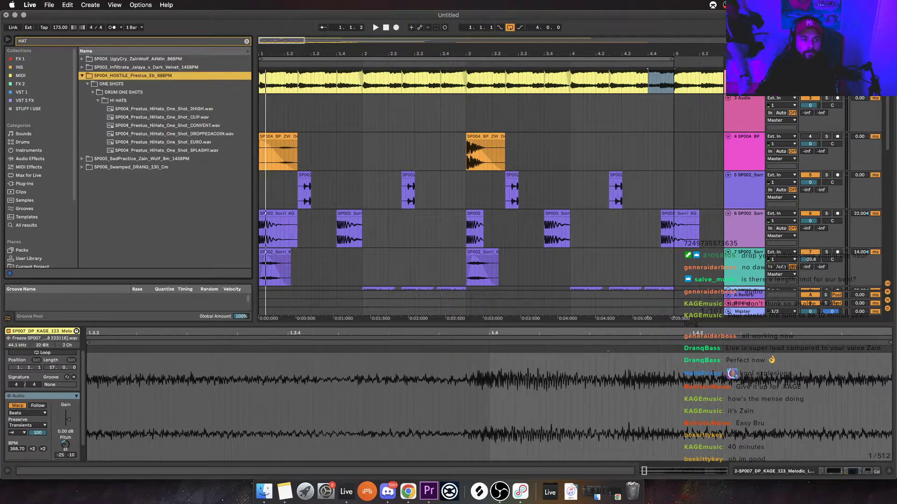
pyautogui.click(161, 117)
pyautogui.press('Left')
pyautogui.press('Left')
pyautogui.press('Left')
pyautogui.press('Left')
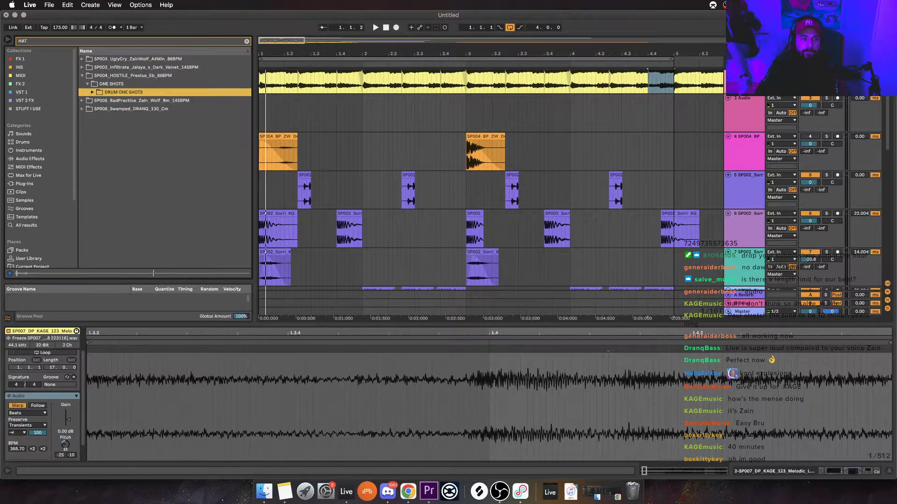
pyautogui.press('Left')
pyautogui.press('Left')
pyautogui.press('Left')
pyautogui.press('Left')
# Look through the SP005_BadPractice pack's drum one-shots for hats and clear the HAT search
pyautogui.press('Down')
pyautogui.press('Right')
pyautogui.press('Down')
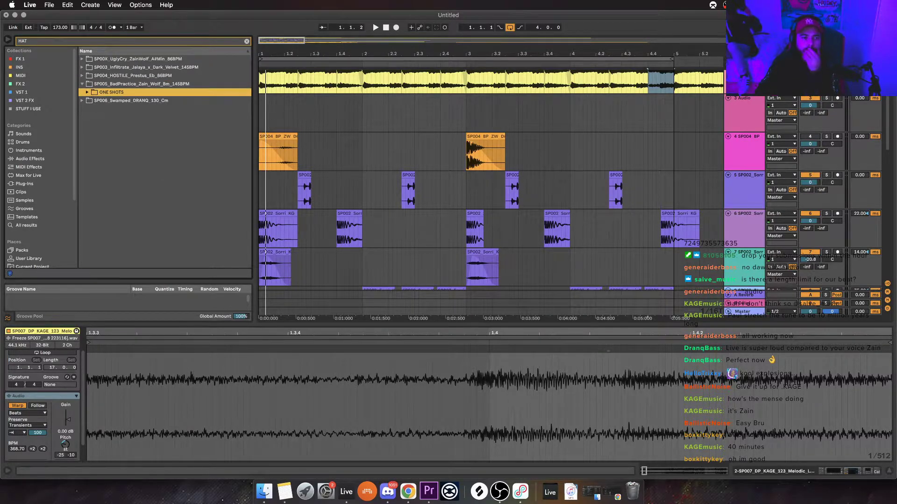
pyautogui.press('Down')
pyautogui.press('Right')
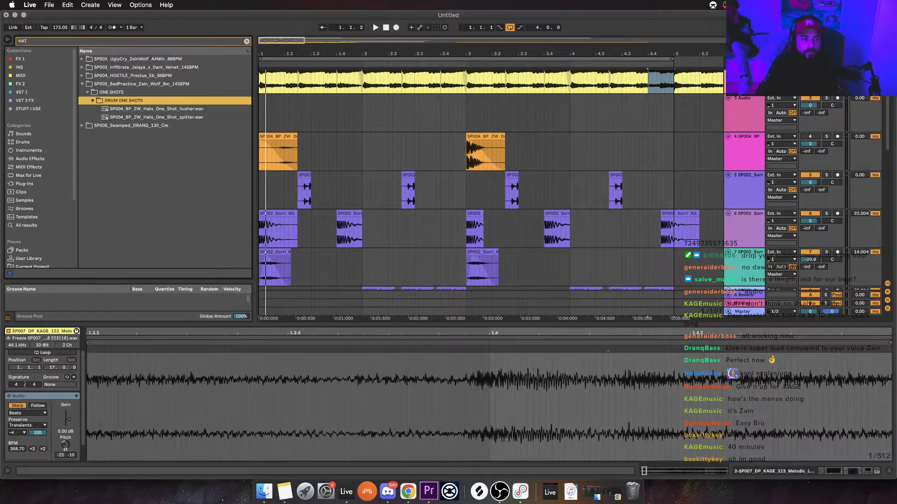
pyautogui.press('Escape')
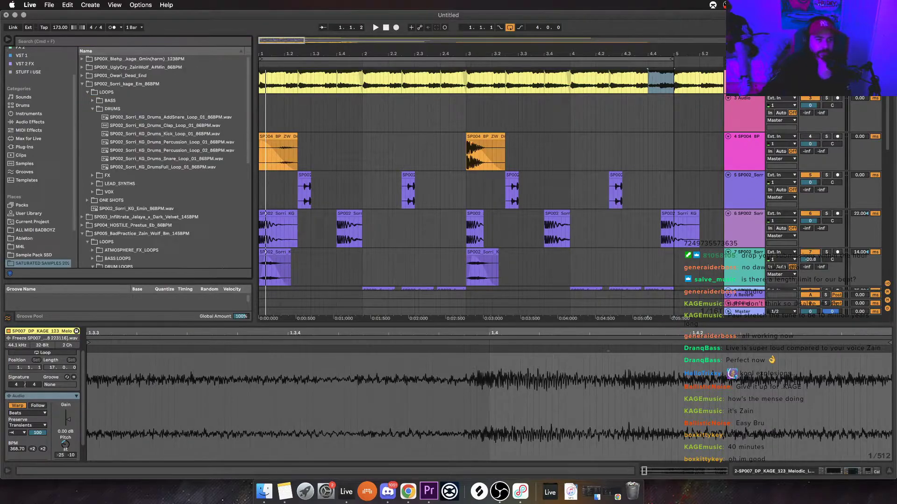
# Audition Percussion Loop 01 and Drums FX Loop 01 in the SP002_Sorri pack
pyautogui.click(172, 142)
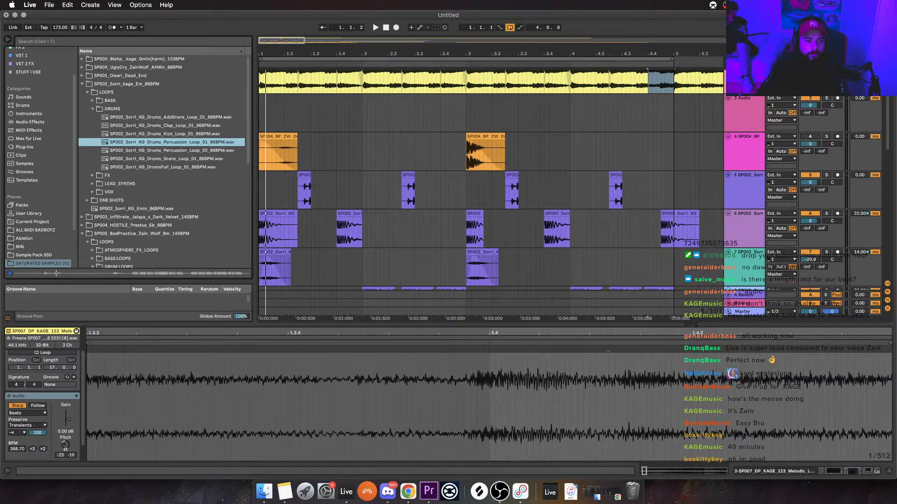
pyautogui.press('Left')
pyautogui.press('Left')
pyautogui.press('Down')
pyautogui.press('Right')
pyautogui.press('Down')
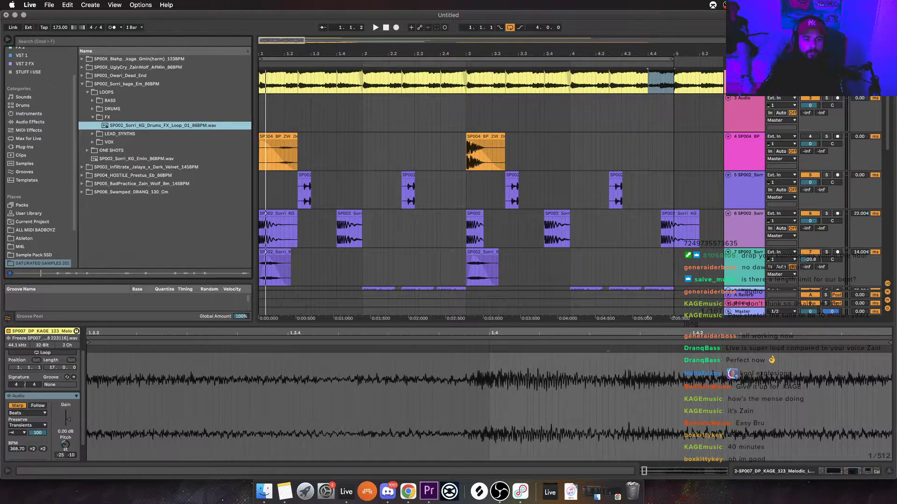
# Audition Strings Loop 01 and SynthMain Loop 01 in the SP002_Sorri pack's LEAD_SYNTHS folder
pyautogui.scroll(2, 490, 187)
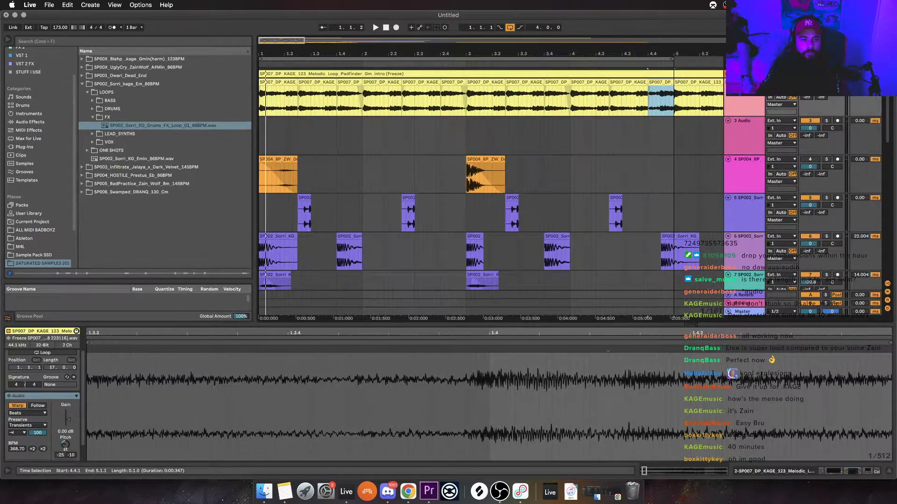
pyautogui.press('Left')
pyautogui.press('Left')
pyautogui.press('Down')
pyautogui.press('Right')
pyautogui.press('Down')
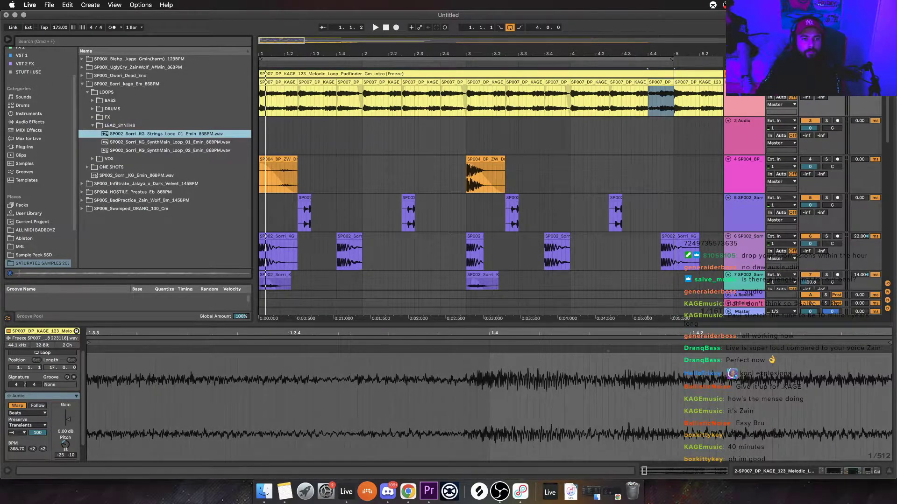
pyautogui.press('Down')
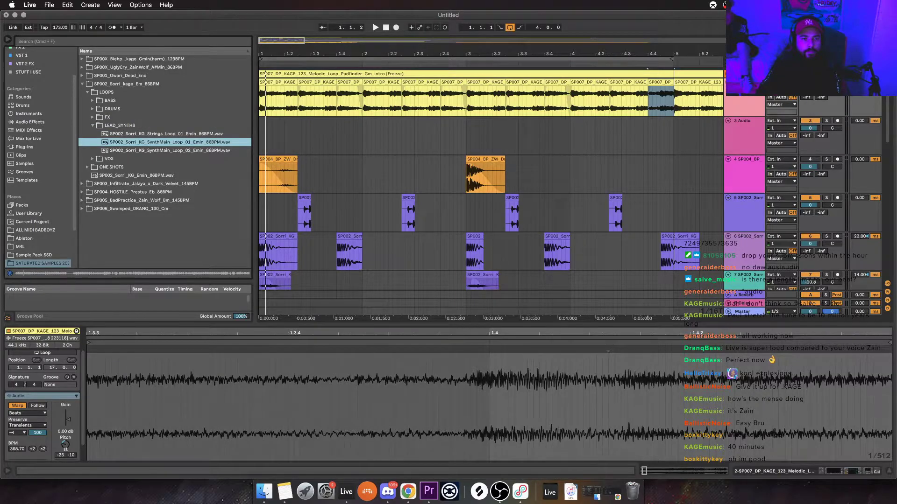
# Audition the vocal loops in the SP002_Sorri pack's VOX folder
pyautogui.press('Left')
pyautogui.press('Left')
pyautogui.press('Down')
pyautogui.press('Right')
pyautogui.press('Down')
pyautogui.press('Down')
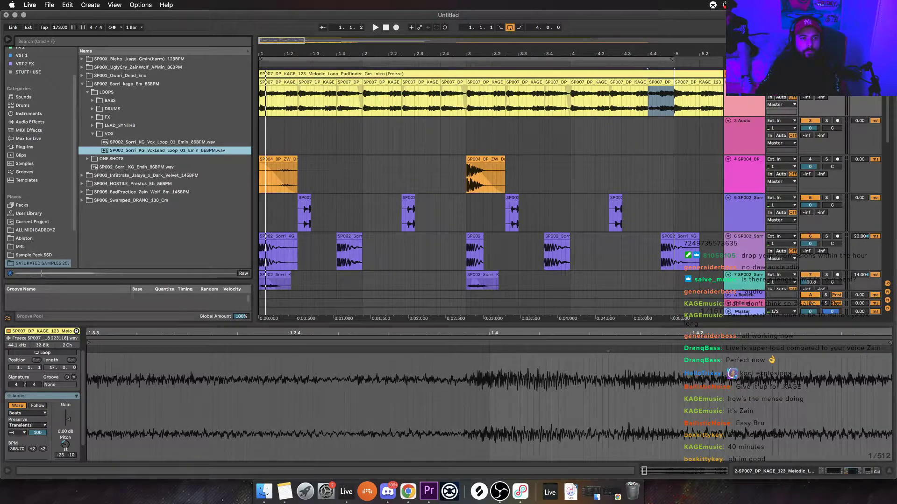
# Audition the Blehp pack's Loops_Stems samples down to Perc_Loop_02
pyautogui.click(82, 58)
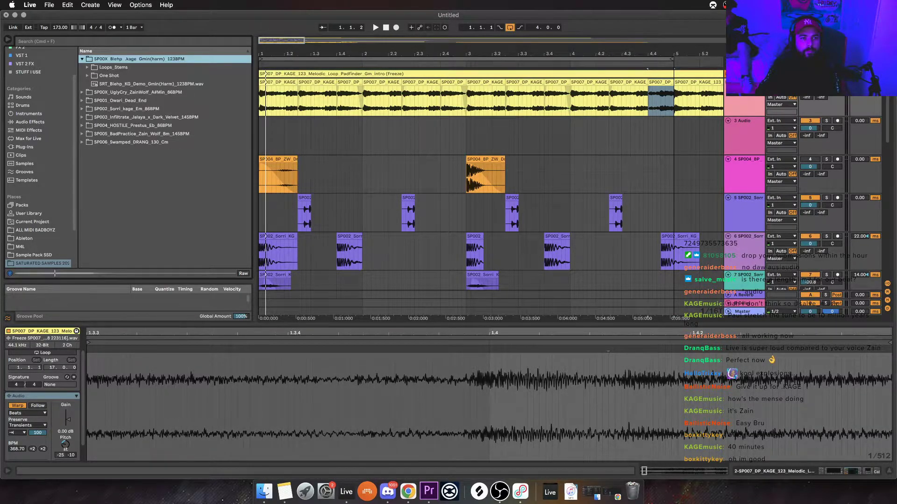
pyautogui.press('Down')
pyautogui.press('Right')
pyautogui.press('Down')
pyautogui.press('Down')
pyautogui.press('Down')
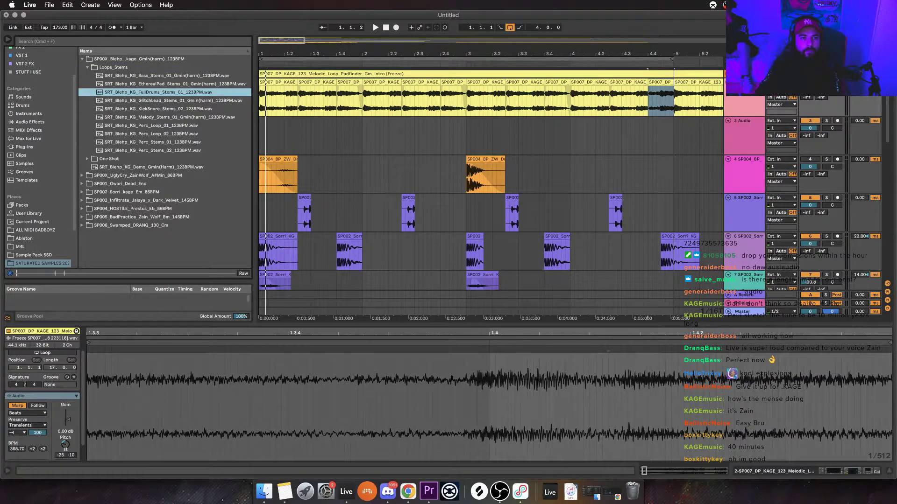
pyautogui.press('Down')
pyautogui.press('Down')
pyautogui.press('Down')
pyautogui.press('Down')
pyautogui.press('Down')
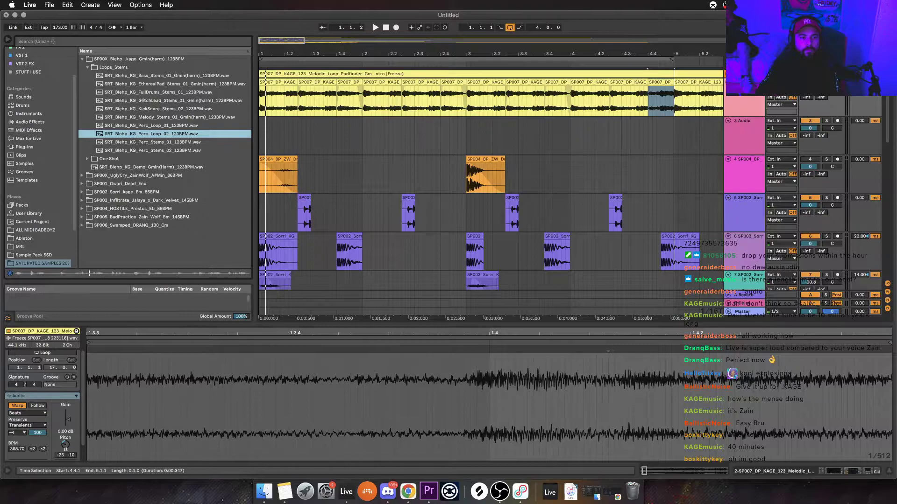
# Play the arrangement from the start and audition the Blehp pack's bass and EthPad instrument one-shots
pyautogui.click(278, 178)
pyautogui.press('space')
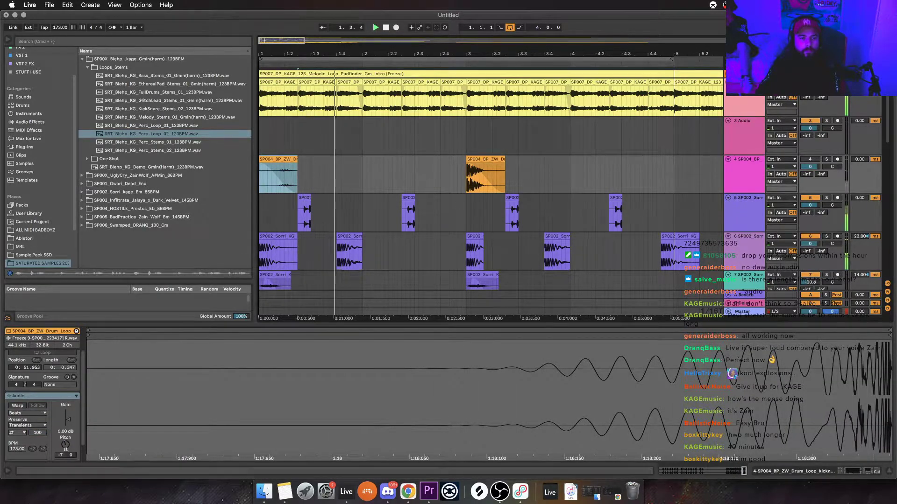
pyautogui.press('Left')
pyautogui.press('Down')
pyautogui.press('Right')
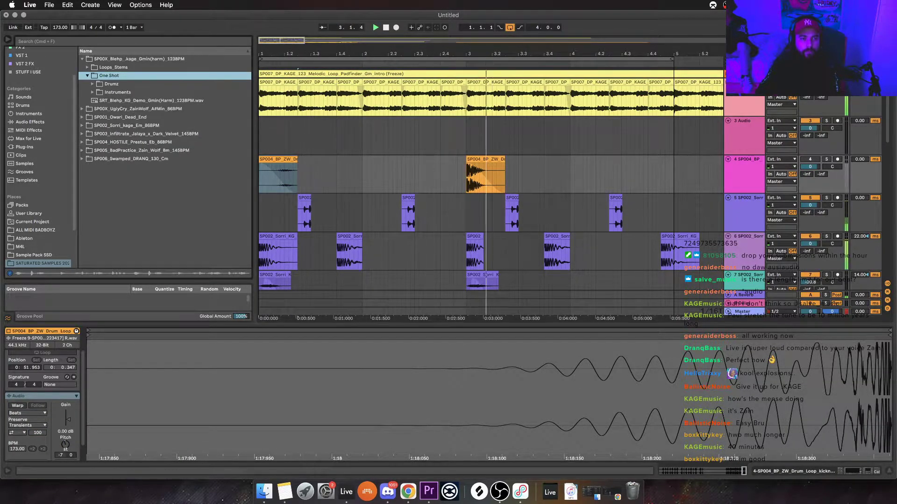
pyautogui.press('Down')
pyautogui.press('Down')
pyautogui.press('Right')
pyautogui.press('Down')
pyautogui.press('space')
pyautogui.press('Down')
pyautogui.press('Down')
pyautogui.press('Down')
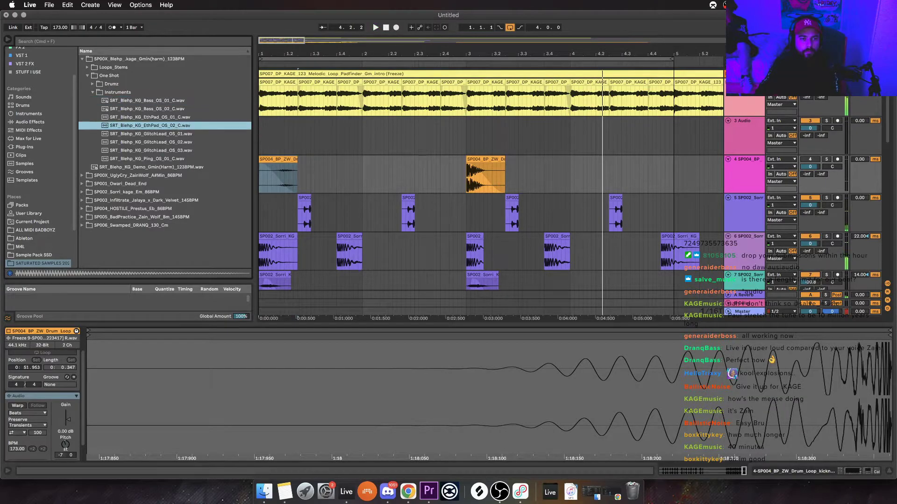
# Audition the GlitchLead and Ping instrument one-shots in the Blehp pack
pyautogui.press('Up')
pyautogui.press('Down')
pyautogui.press('Down')
pyautogui.press('Down')
pyautogui.press('Down')
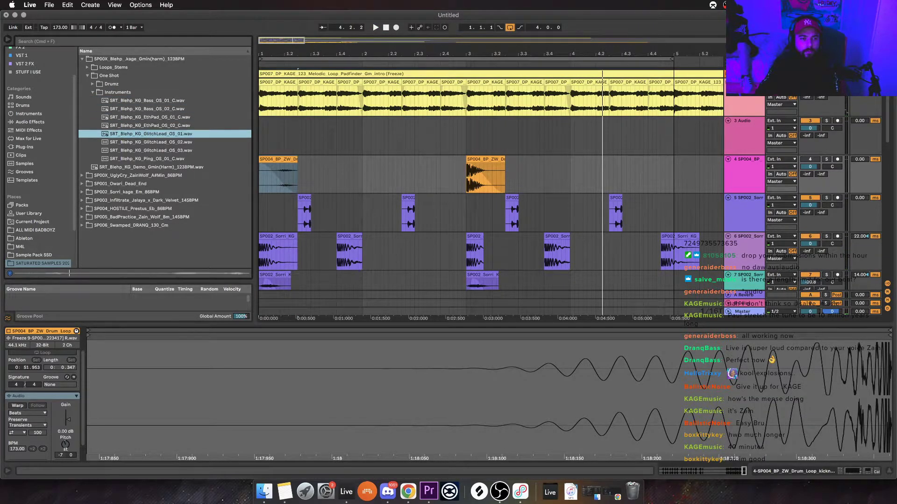
pyautogui.press('Down')
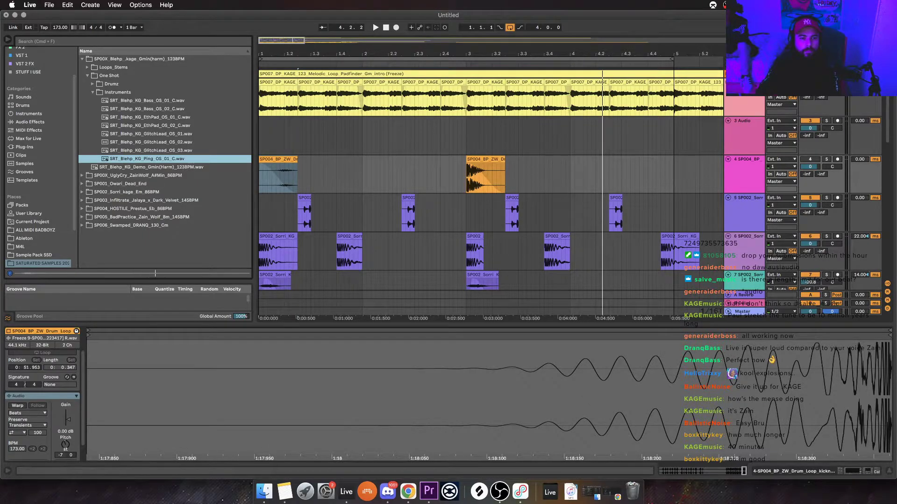
# Place the SRT_Blehp_KG_Ping_OS_01_C sample on audio track 3, starting at 1.3.4, and play it with the arrangement
pyautogui.moveTo(146, 158); pyautogui.dragTo(346, 135)
pyautogui.click(278, 159)
pyautogui.press('space')
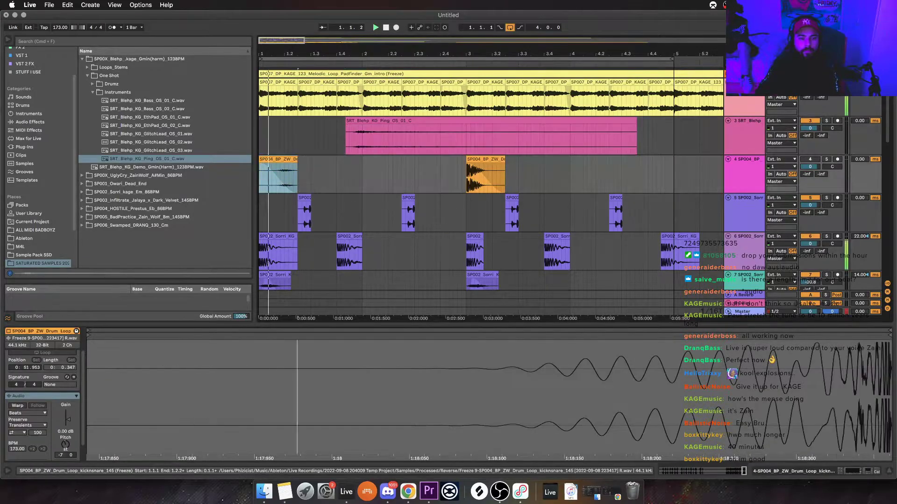
pyautogui.moveTo(358, 120); pyautogui.dragTo(346, 120)
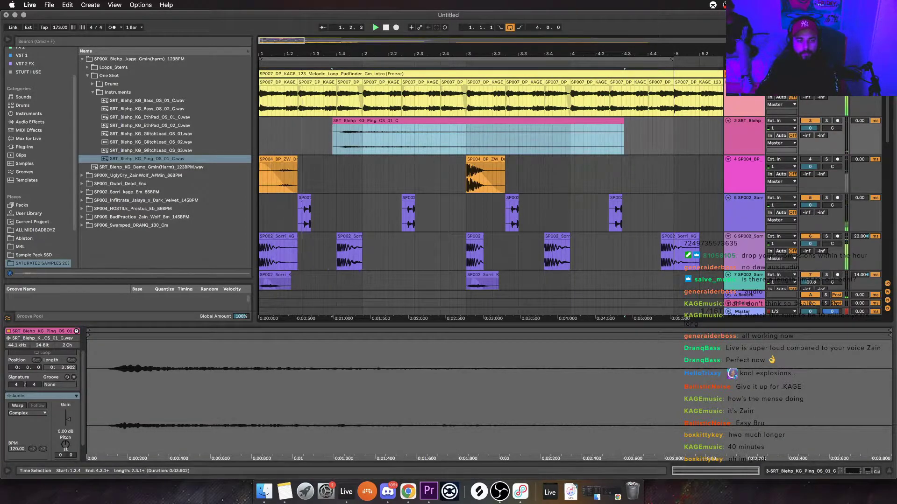
# Raise the Ping clip's gain to 9.81 dB and transpose it up 9 semitones
pyautogui.click(744, 121)
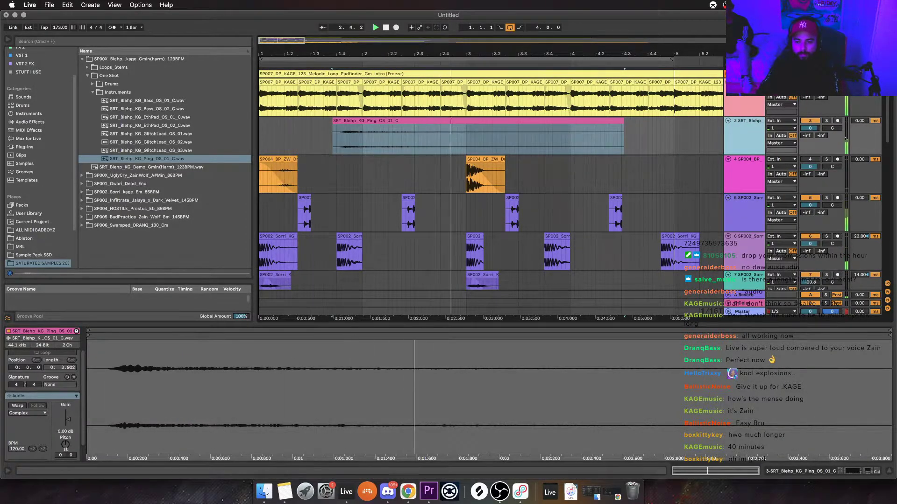
pyautogui.hotkey('shift', 'Tab')
pyautogui.hotkey('shift', 'Tab')
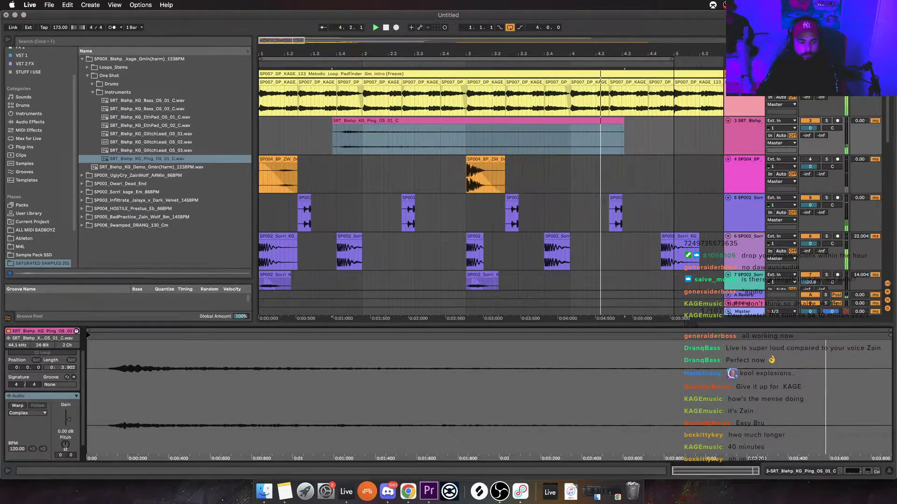
pyautogui.moveTo(67, 420); pyautogui.dragTo(68, 415)
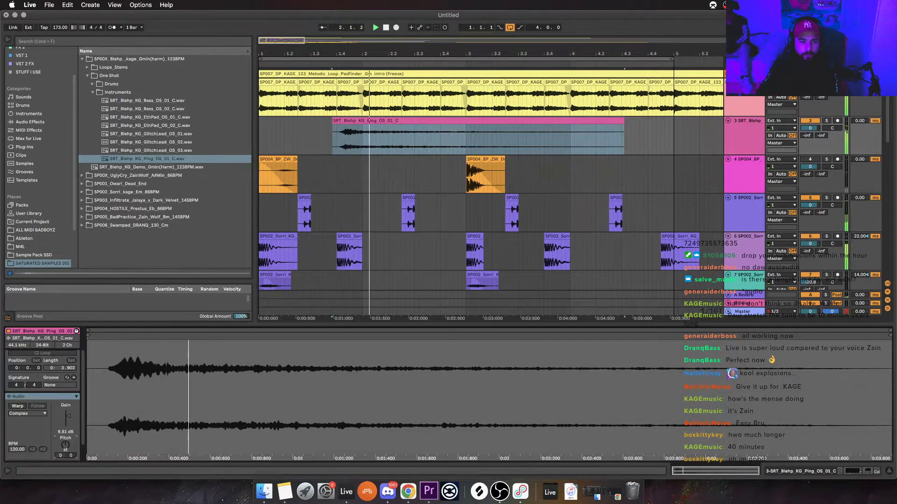
pyautogui.moveTo(65, 445); pyautogui.dragTo(64, 433)
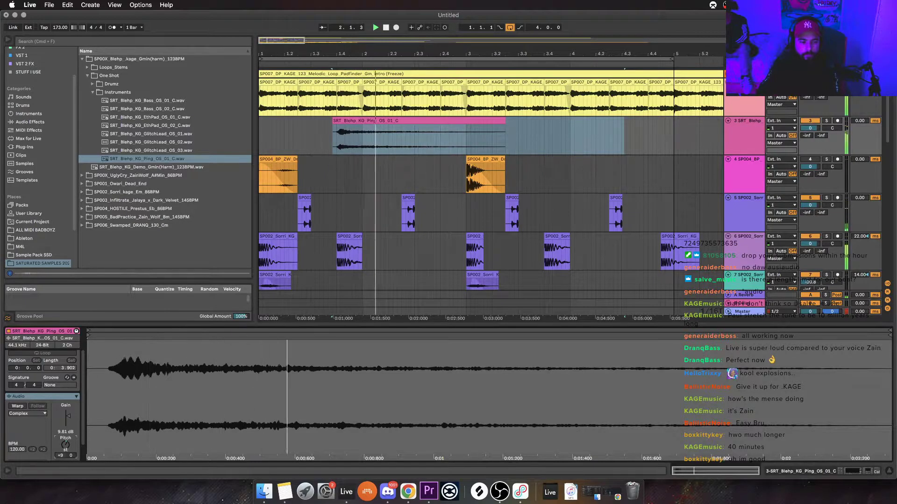
pyautogui.click(281, 179)
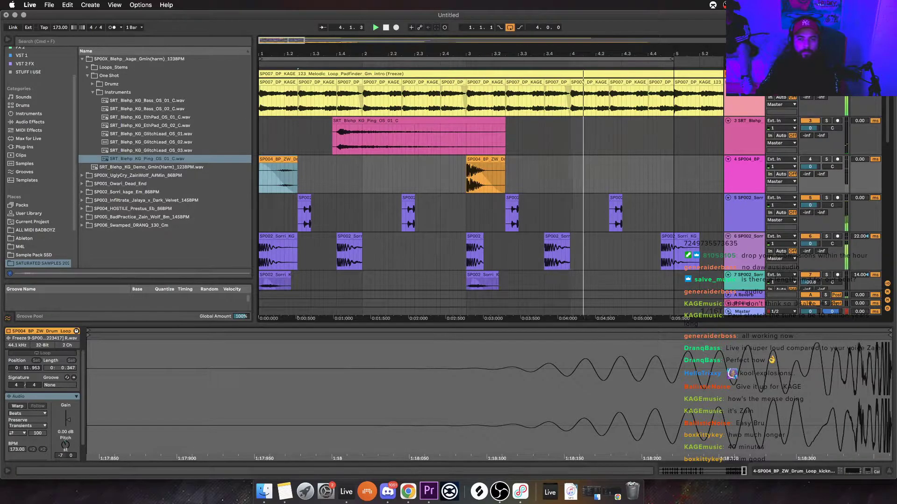
# Open the Ping clip on track 3 for editing and transpose it down to -6 semitones
pyautogui.click(744, 133)
pyautogui.hotkey('shift', 'Tab')
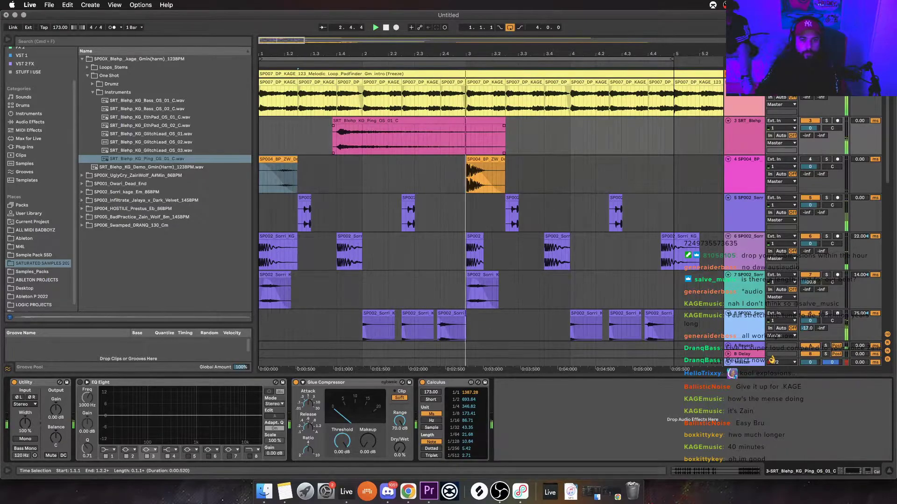
pyautogui.click(419, 120)
pyautogui.hotkey('shift', 'Tab')
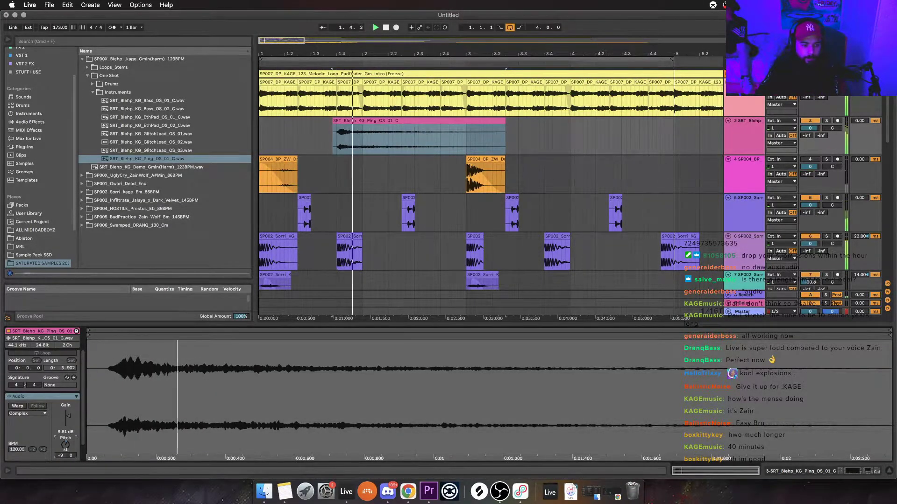
pyautogui.moveTo(65, 445); pyautogui.dragTo(65, 461)
pyautogui.press('Down')
pyautogui.press('Down')
pyautogui.press('Down')
pyautogui.press('Down')
pyautogui.press('Down')
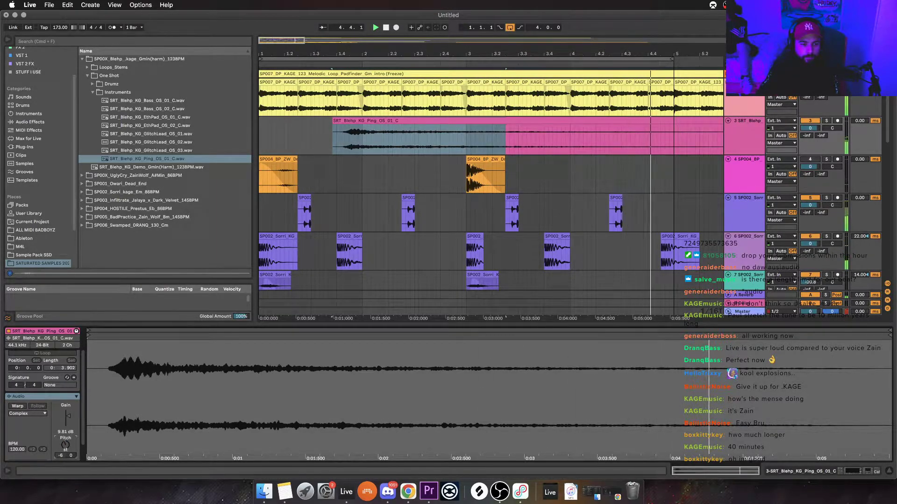
# Raise the Ping clip's transposition to 0 semitones and turn on warping for it
pyautogui.press('Up')
pyautogui.press('Up')
pyautogui.press('Up')
pyautogui.press('Up')
pyautogui.press('Up')
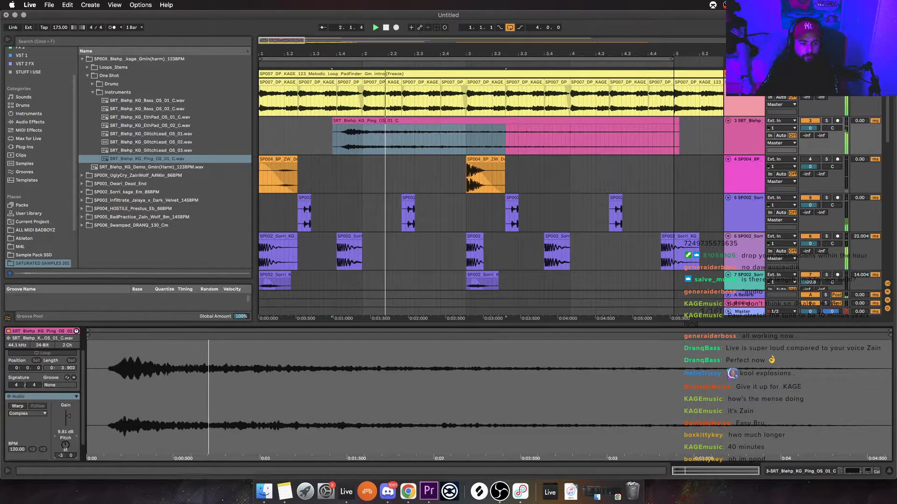
pyautogui.press('Up')
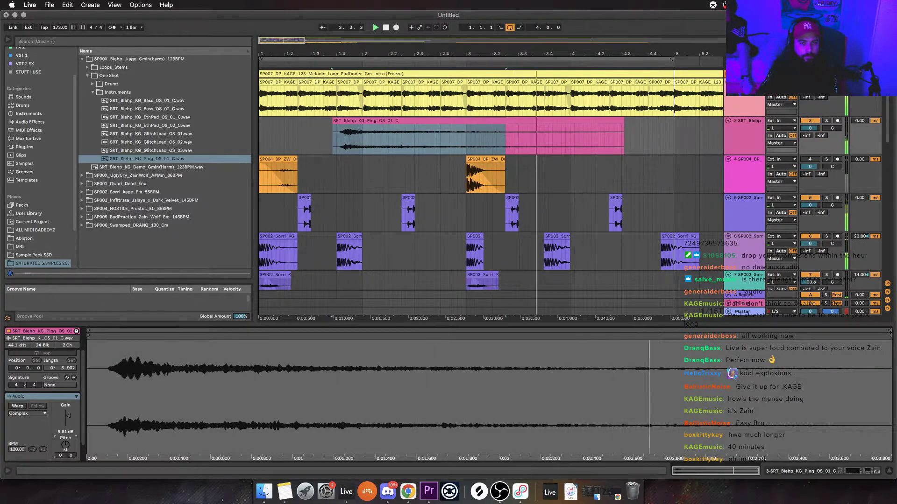
pyautogui.press('Down')
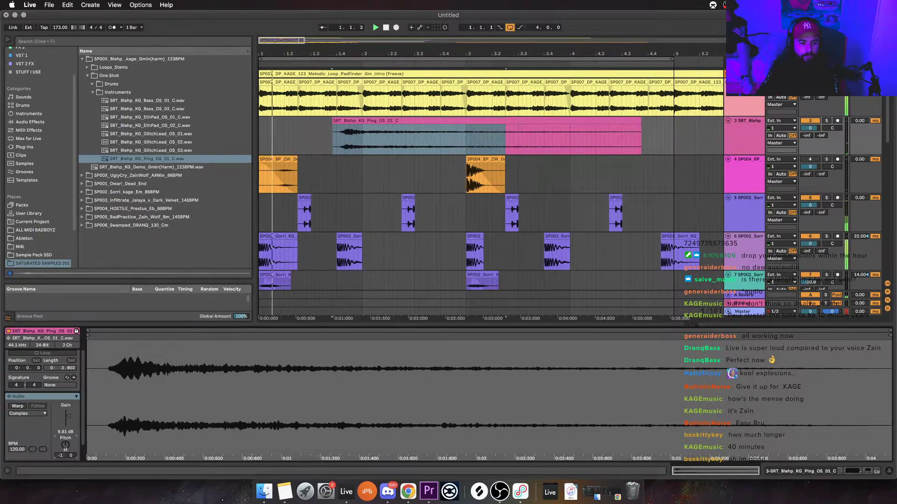
pyautogui.click(18, 405)
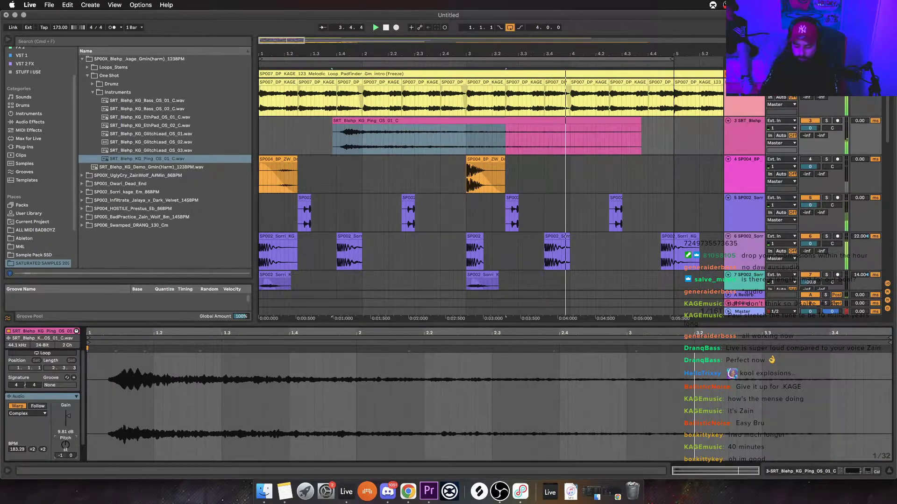
pyautogui.press('Up')
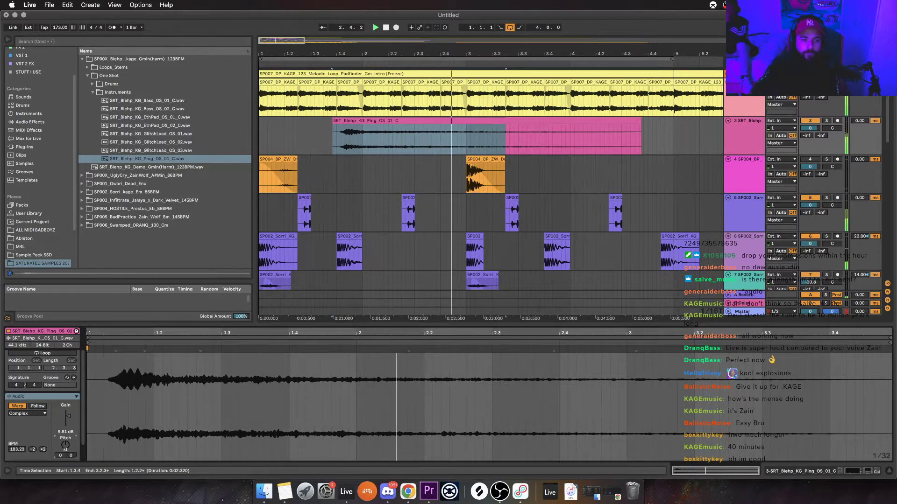
# Set the Ping clip to Texture warp mode with grain size 263 and flux 30.47, and raise its gain to 15.1 dB
pyautogui.click(27, 413)
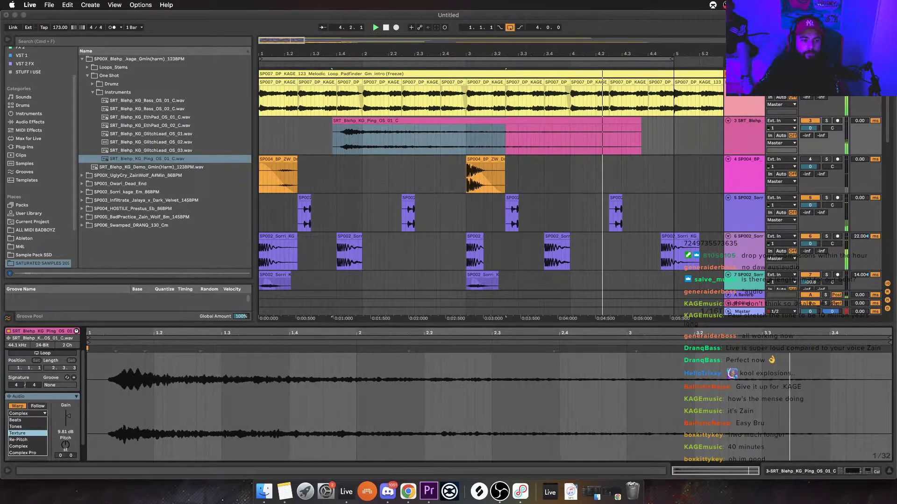
pyautogui.click(27, 434)
pyautogui.moveTo(27, 425); pyautogui.dragTo(28, 388)
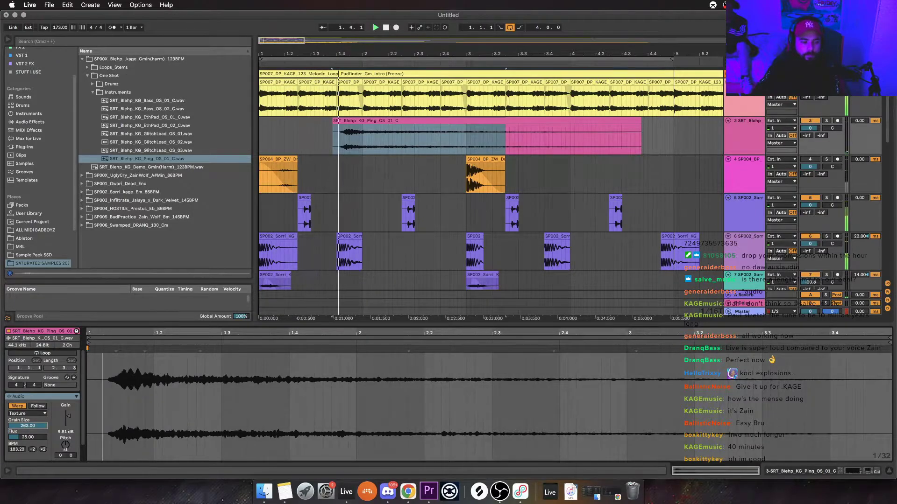
pyautogui.moveTo(27, 436); pyautogui.dragTo(68, 413)
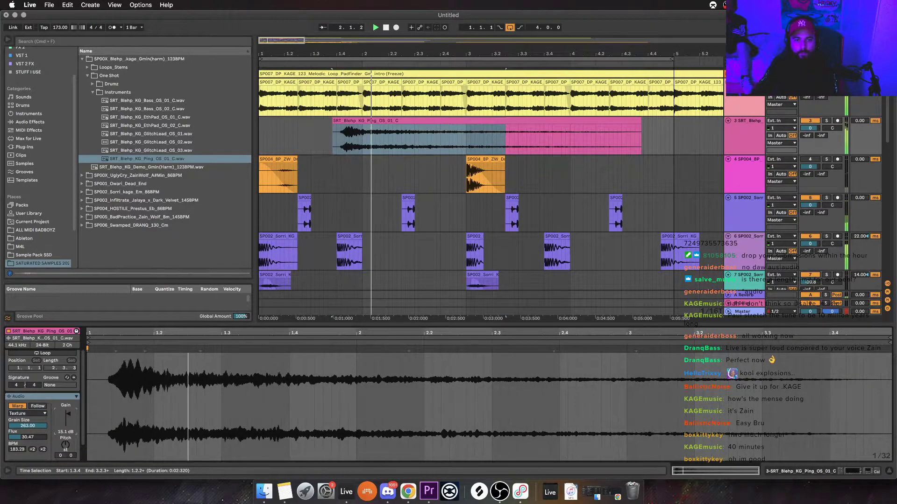
pyautogui.hotkey('shift', 'Tab')
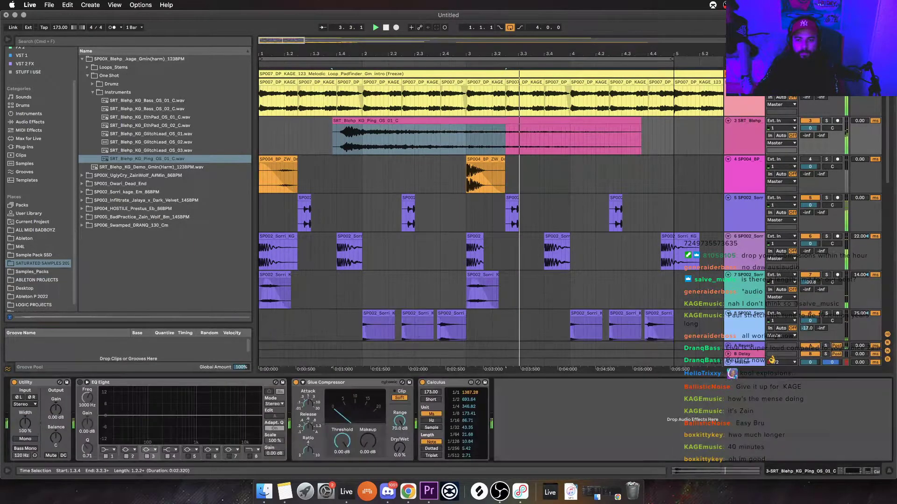
# Fade out the Ping clip across its full length from 1.3.4, bending the curve into a steep early drop
pyautogui.click(485, 121)
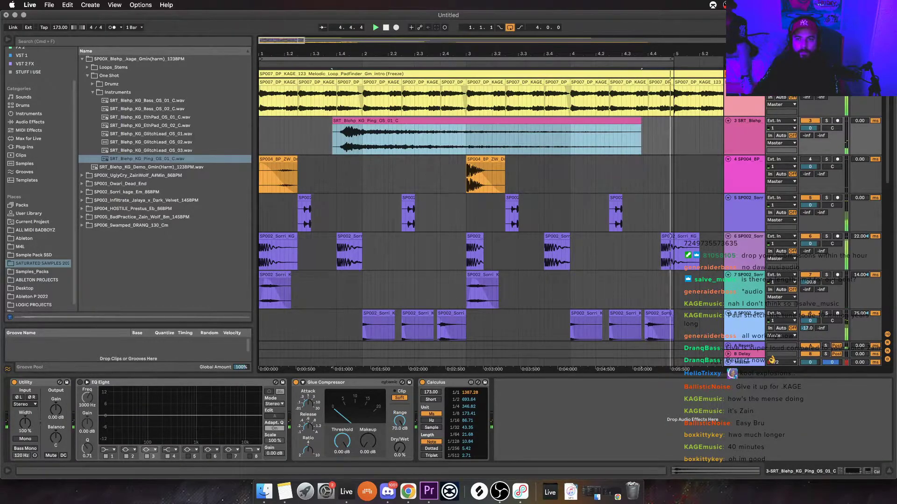
pyautogui.moveTo(639, 125); pyautogui.dragTo(334, 125)
pyautogui.moveTo(486, 139); pyautogui.dragTo(415, 142)
pyautogui.press('space')
pyautogui.press('space')
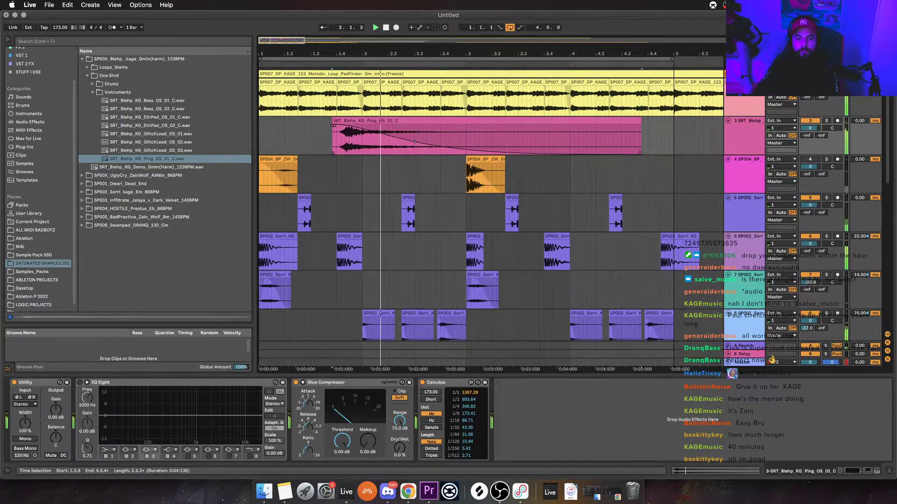
pyautogui.press('space')
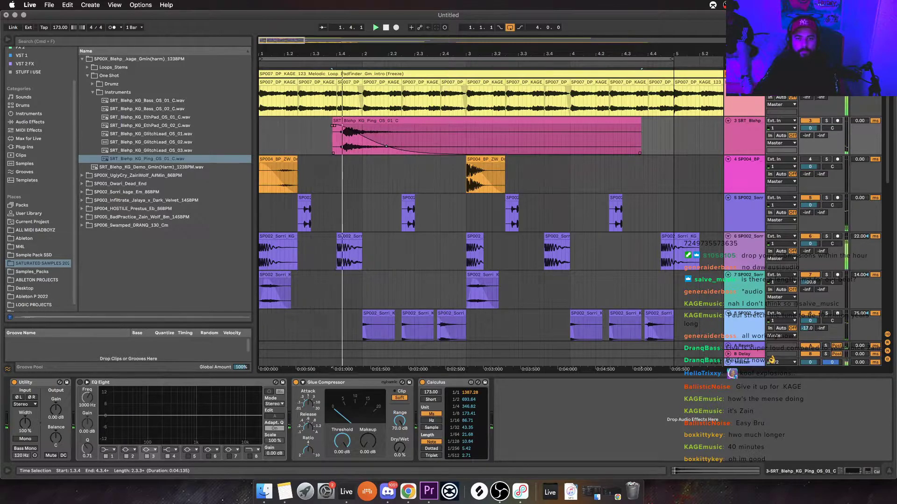
# Trim the Ping clip's end to about 3.2.4 and ease its fade-out into a gentler curve
pyautogui.click(374, 121)
pyautogui.moveTo(641, 120); pyautogui.dragTo(514, 120)
pyautogui.press('space')
pyautogui.press('space')
pyautogui.moveTo(363, 146); pyautogui.dragTo(390, 132)
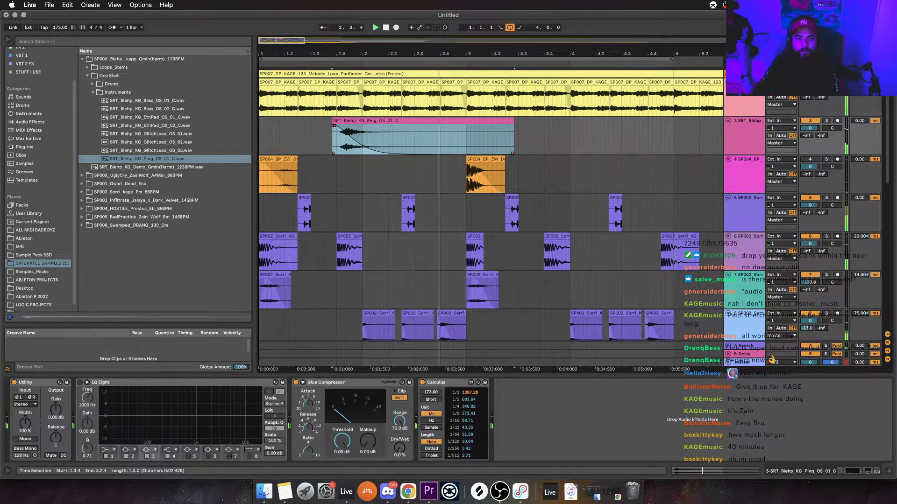
pyautogui.press('space')
pyautogui.press('space')
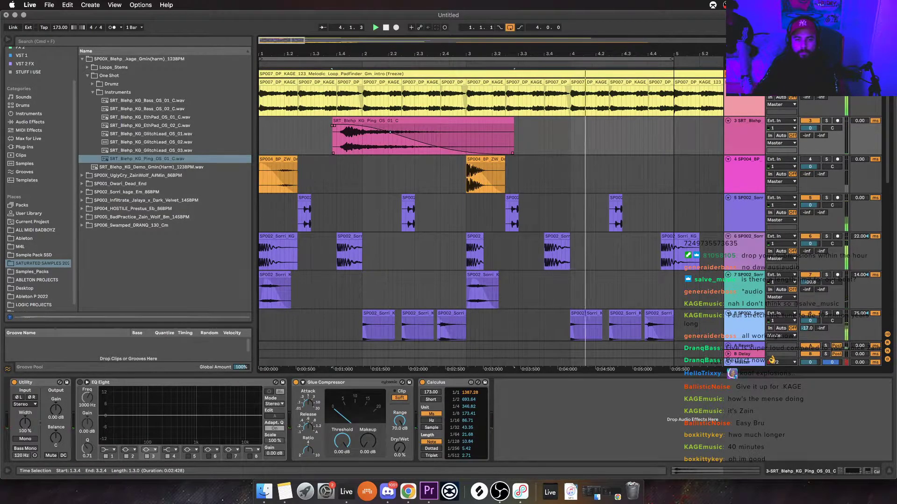
# Play the arrangement from its start to check the trimmed Ping clip in context
pyautogui.click(423, 120)
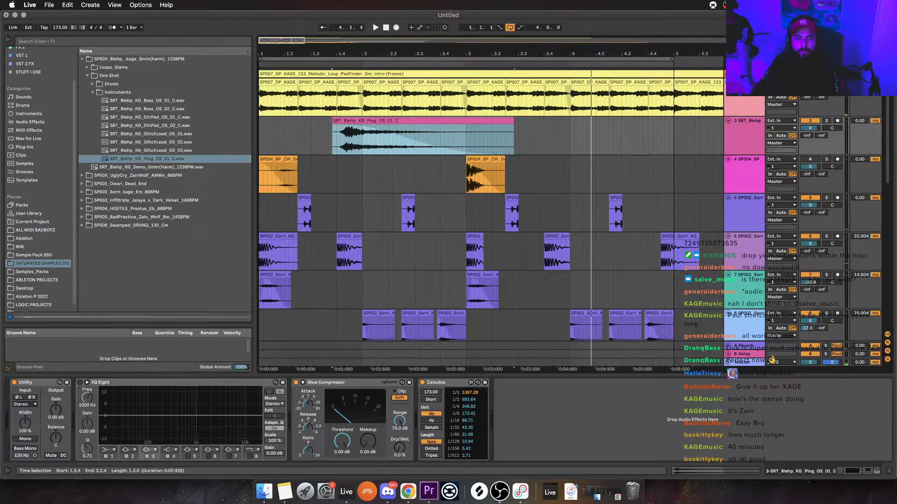
pyautogui.hscroll(4, 490, 210)
pyautogui.hscroll(-4, 491, 210)
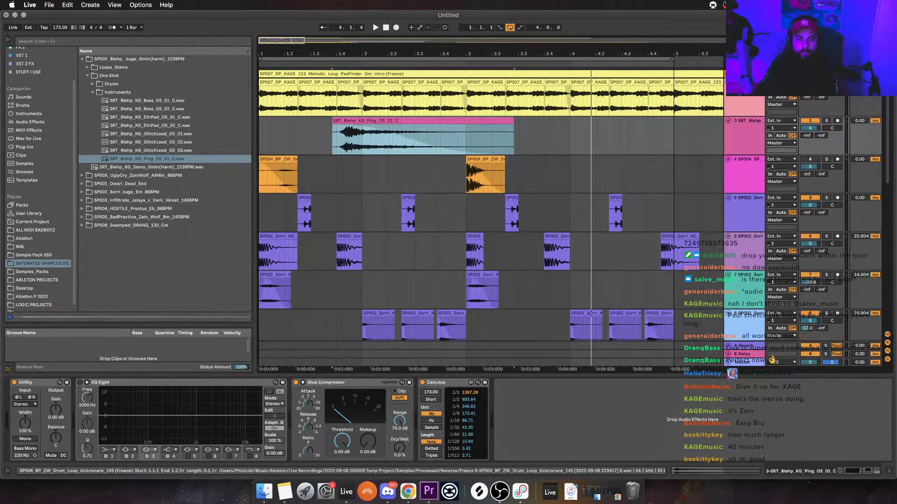
pyautogui.click(278, 160)
pyautogui.press('space')
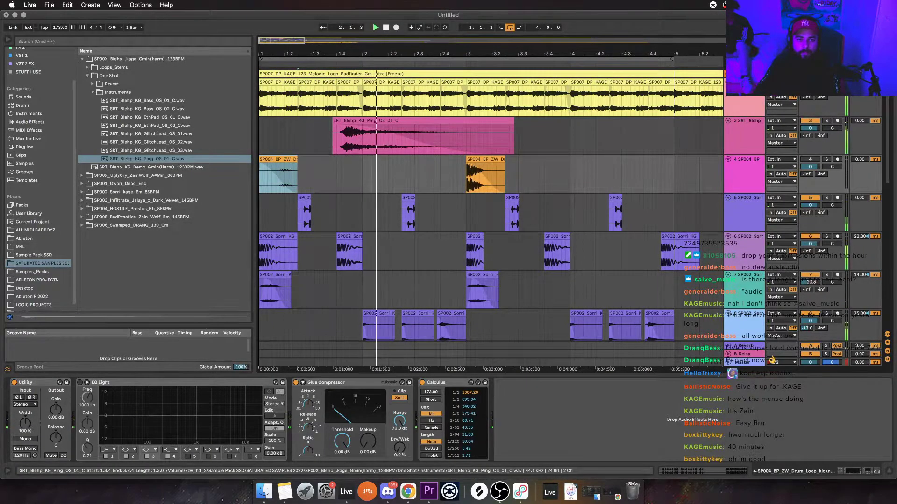
# Add Echo's Slapback preset from the Clean Delay presets to track 3, ahead of the Glue Compressor
pyautogui.click(746, 120)
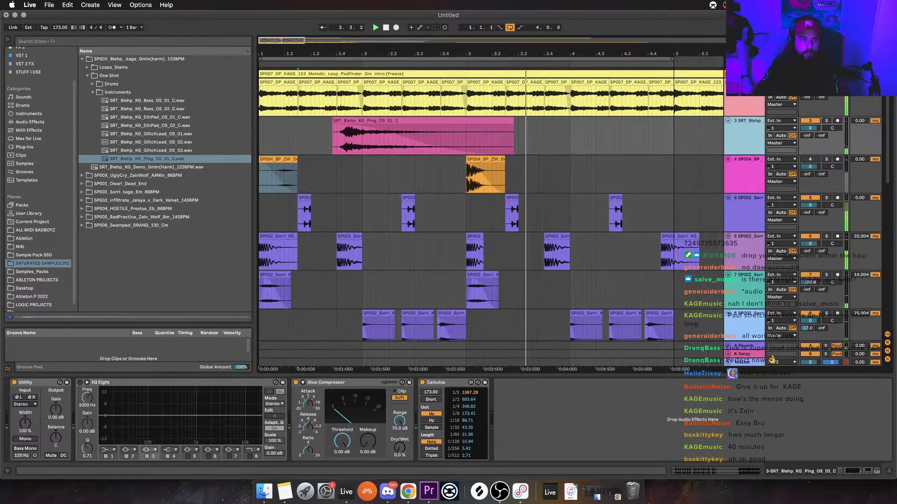
pyautogui.click(30, 122)
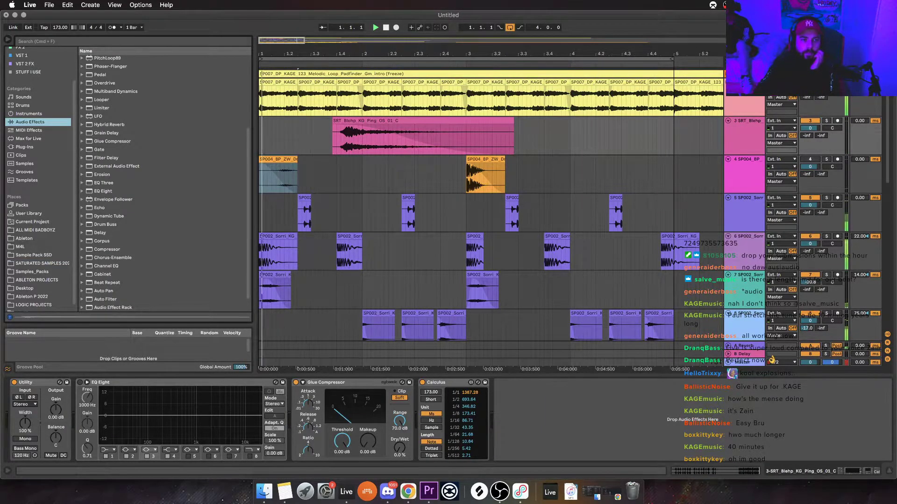
pyautogui.click(82, 208)
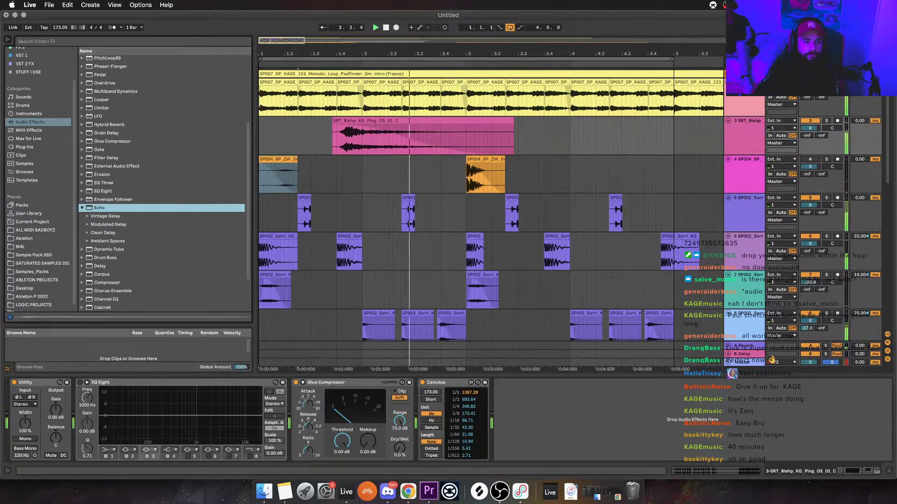
pyautogui.click(87, 233)
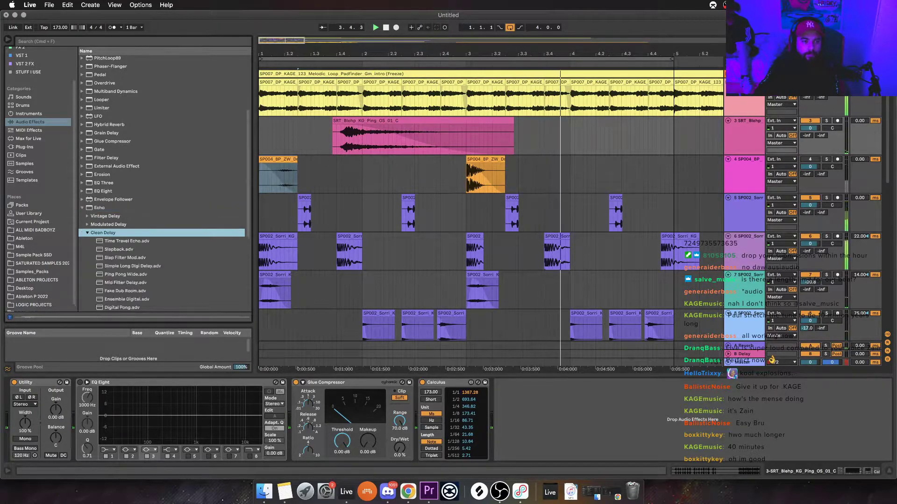
pyautogui.click(125, 258)
pyautogui.click(119, 249)
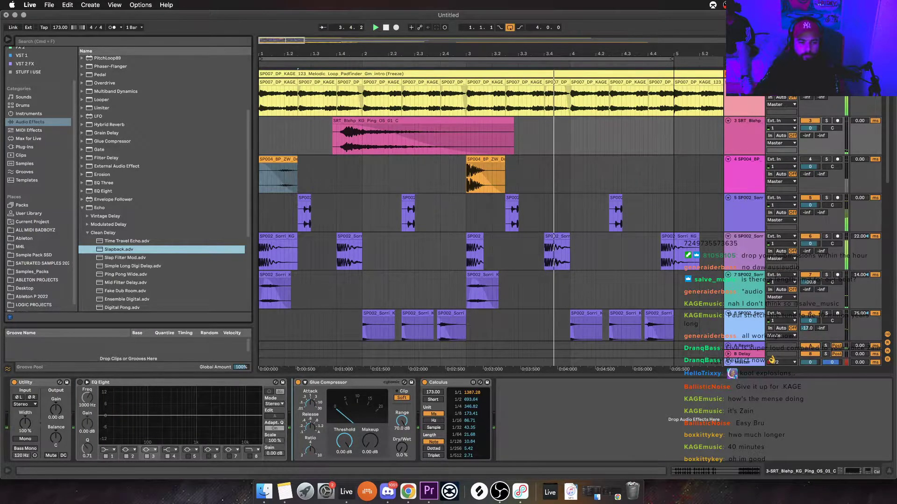
pyautogui.press('Return')
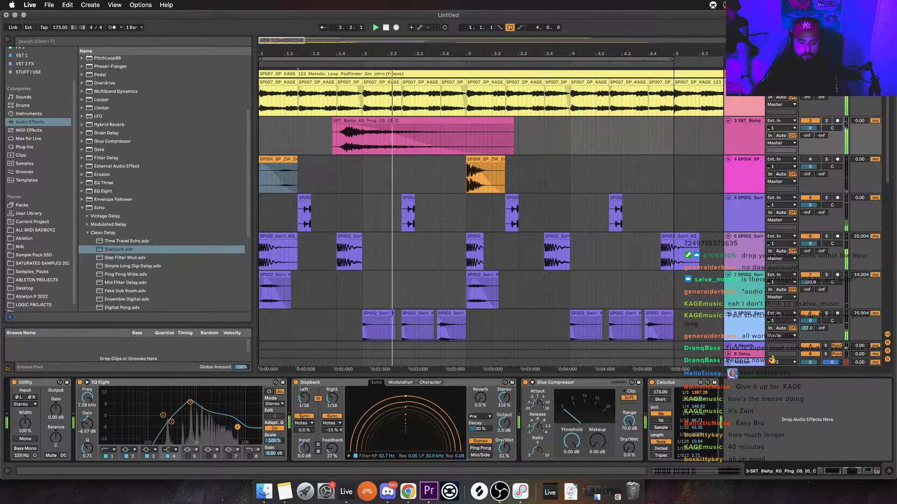
# Switch the Slapback echo to Ping Pong mode and set its reverb amount to 36%
pyautogui.press('space')
pyautogui.click(480, 448)
pyautogui.press('space')
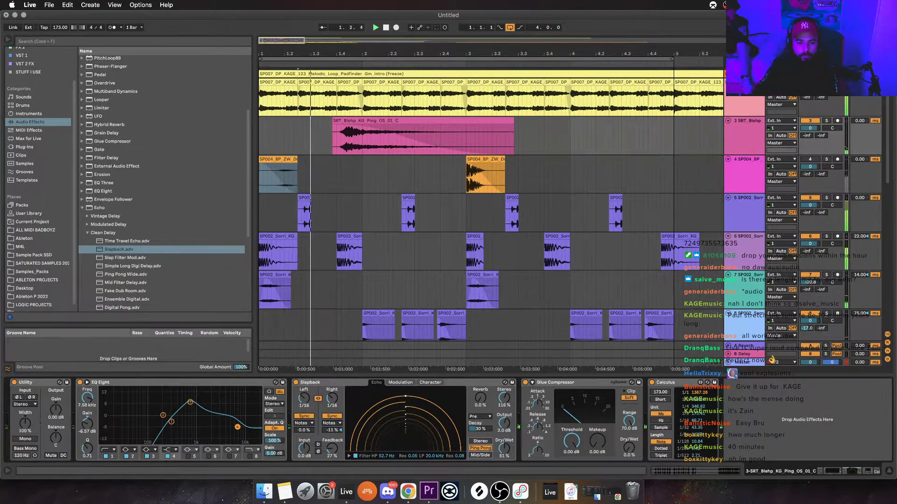
pyautogui.moveTo(480, 398); pyautogui.dragTo(480, 364)
pyautogui.press('space')
pyautogui.press('space')
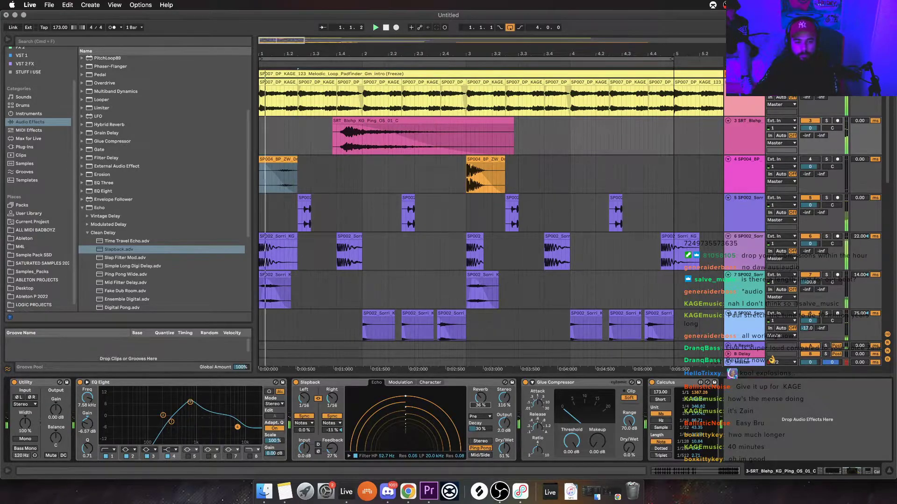
# Set the Slapback echo's left and right delay times to dotted 1/2, with 71% feedback and 27% dry/wet
pyautogui.moveTo(332, 398); pyautogui.dragTo(332, 373)
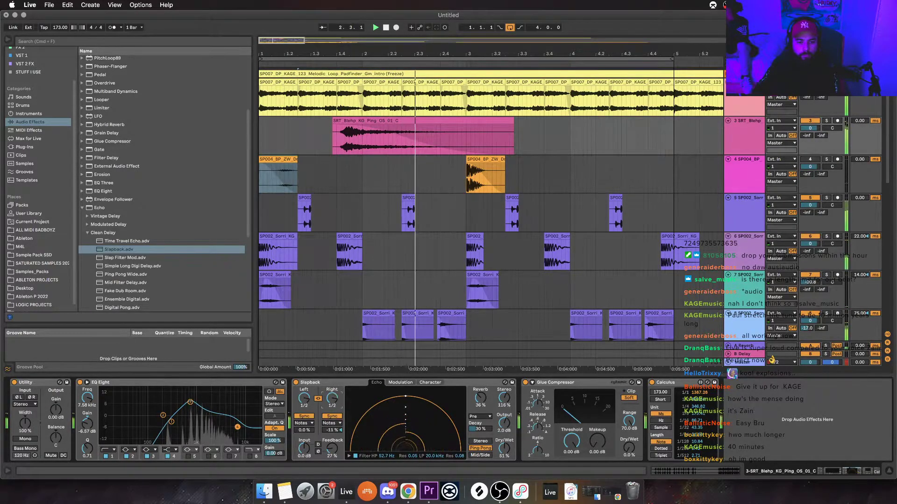
pyautogui.press('space')
pyautogui.press('space')
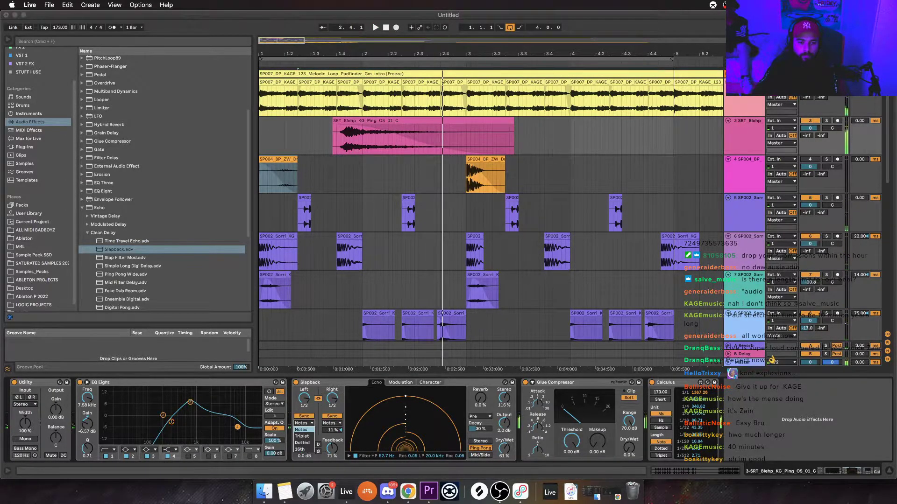
pyautogui.click(301, 442)
pyautogui.press('space')
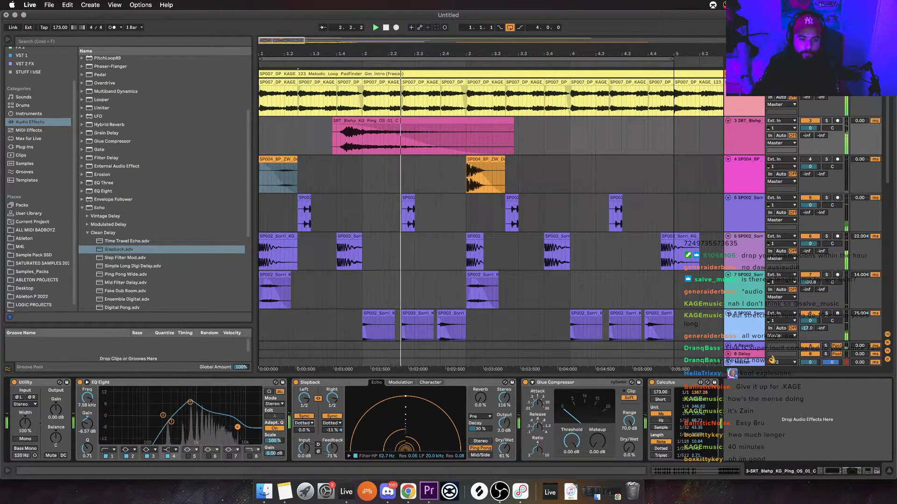
pyautogui.moveTo(304, 398); pyautogui.dragTo(304, 408)
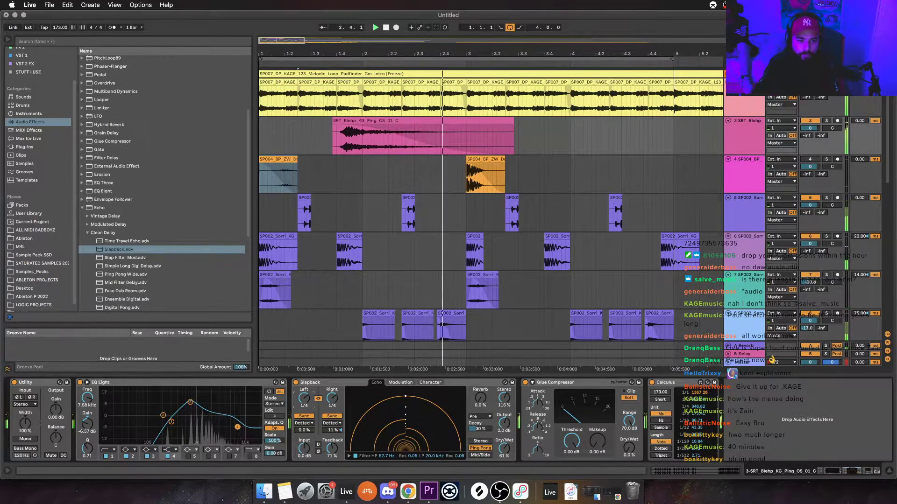
pyautogui.moveTo(305, 398); pyautogui.dragTo(304, 408)
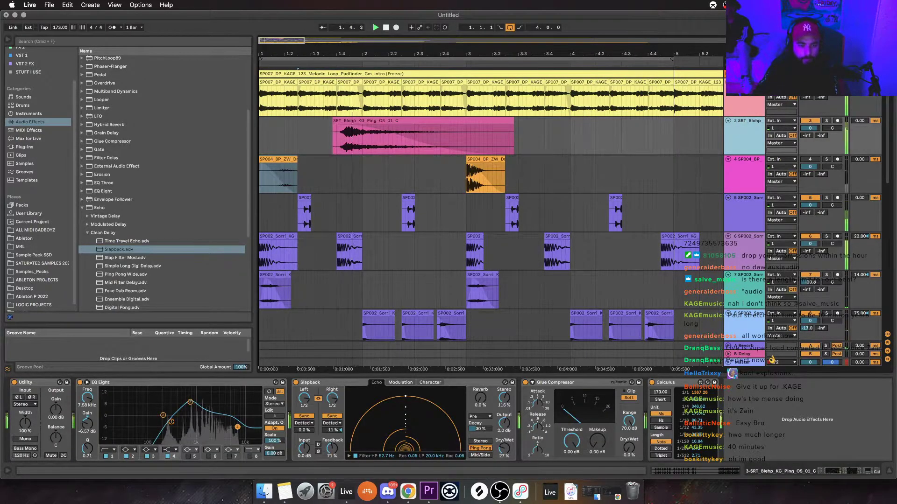
# Transpose the Ping clip on track 3 down to -9 semitones
pyautogui.click(390, 132)
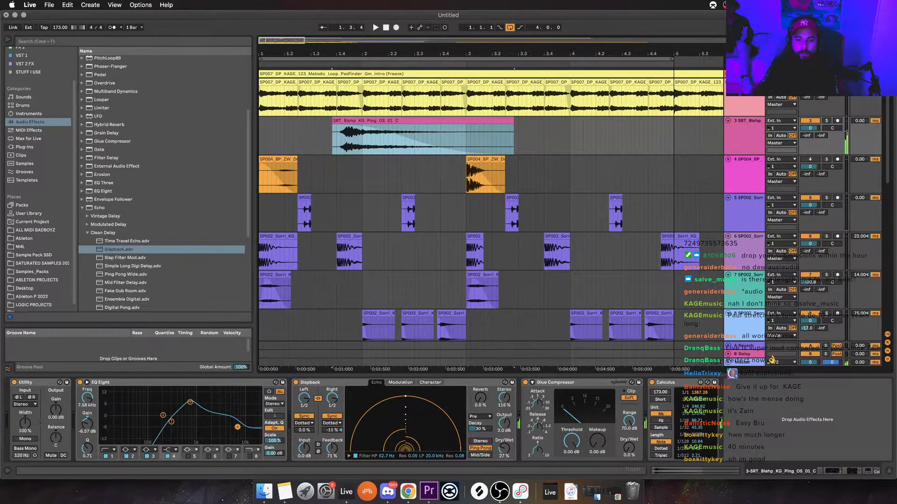
pyautogui.hotkey('shift', 'Tab')
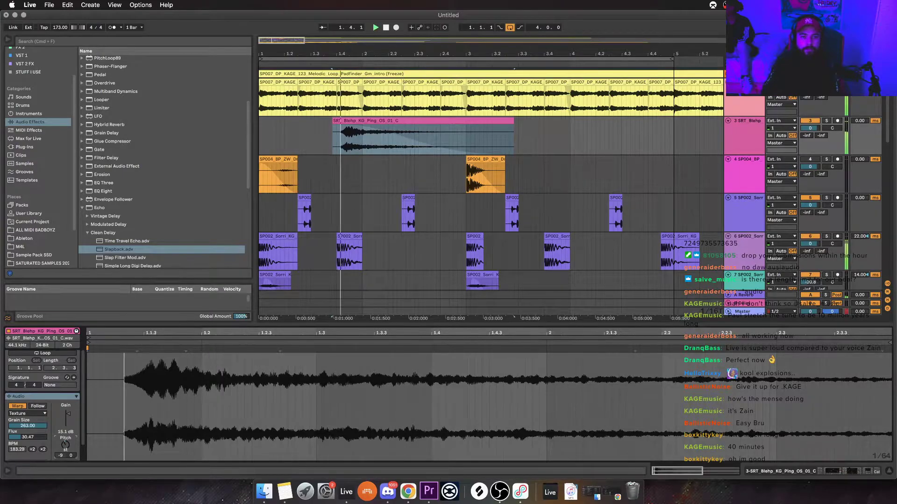
# Try the Ping clip on track 3 at +5 semitones and play the loop to audition it
pyautogui.press('space')
pyautogui.press('Up')
pyautogui.press('Up')
pyautogui.press('Up')
pyautogui.press('space')
pyautogui.press('space')
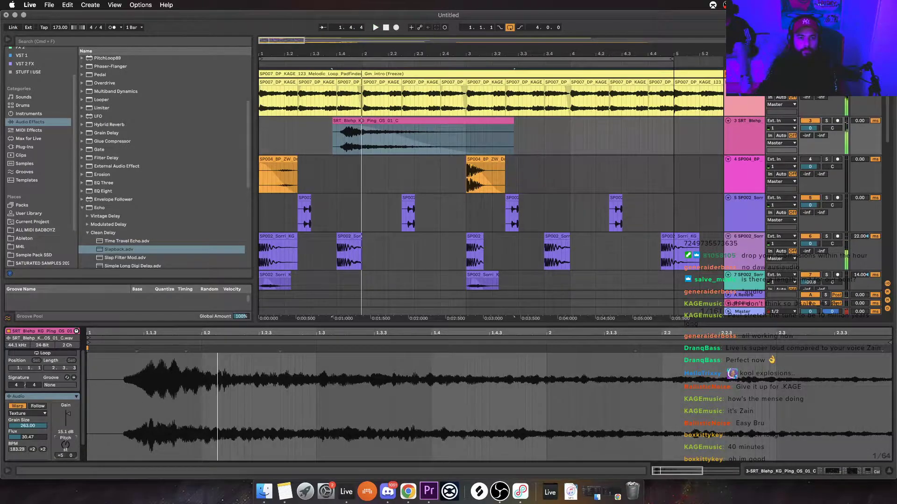
# Transpose the Ping clip on track 3 to -5 semitones while auditioning the beat
pyautogui.click(272, 139)
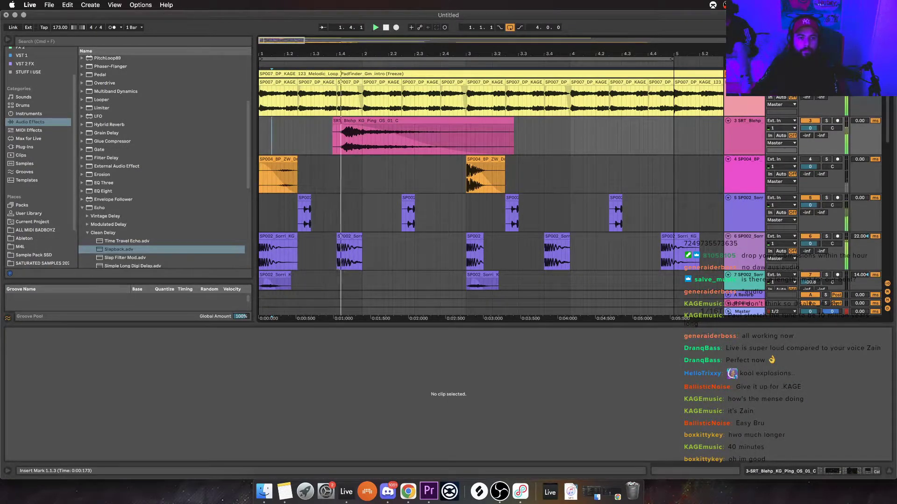
pyautogui.press('space')
pyautogui.click(377, 120)
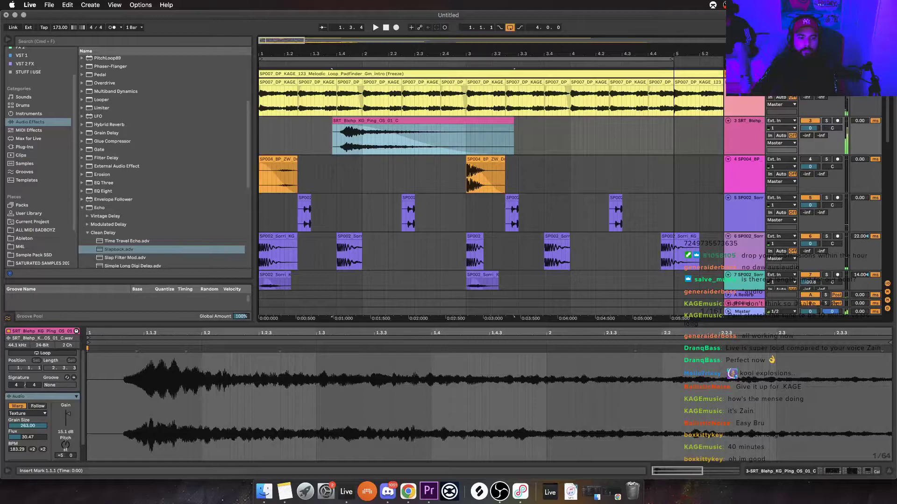
pyautogui.click(65, 445)
pyautogui.press('space')
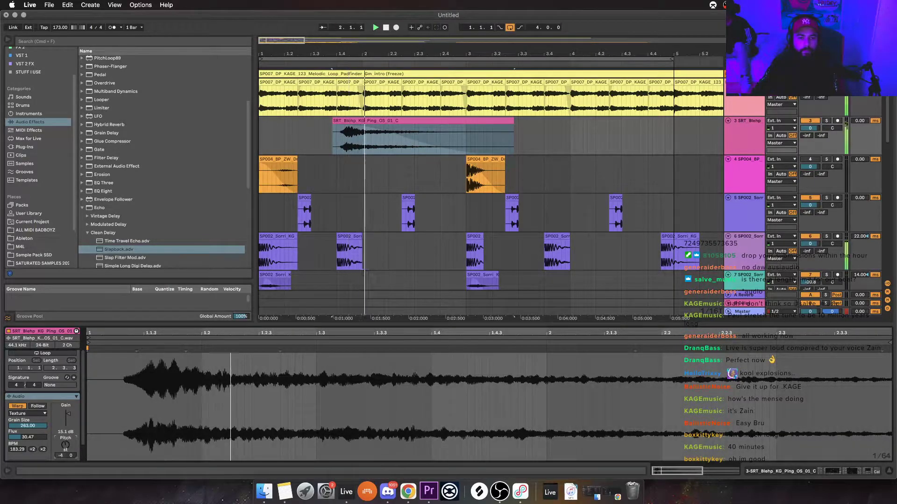
pyautogui.moveTo(65, 446); pyautogui.dragTo(65, 457)
pyautogui.press('space')
pyautogui.press('space')
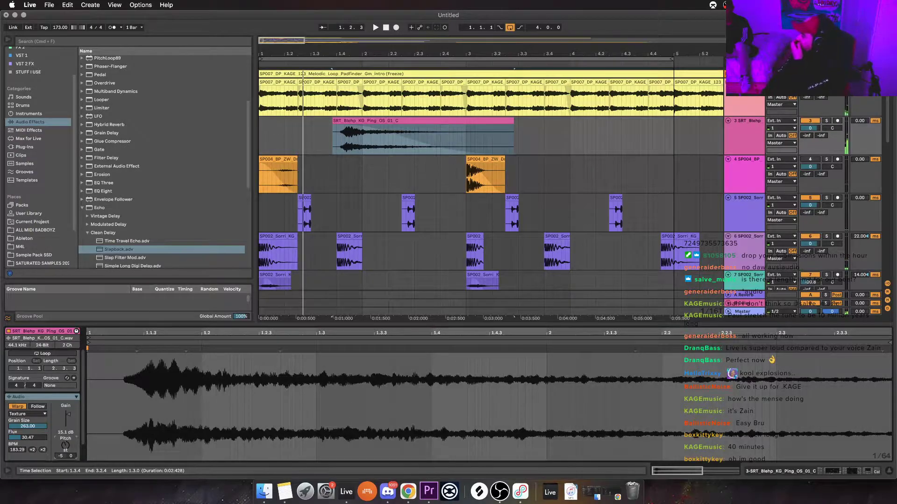
# Check the Pomodoro timer device on the Master track
pyautogui.click(743, 311)
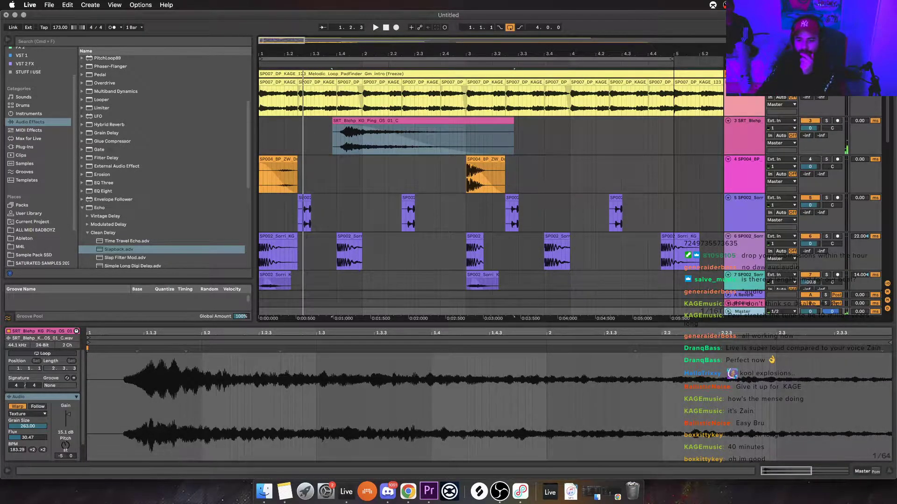
pyautogui.press('Tab')
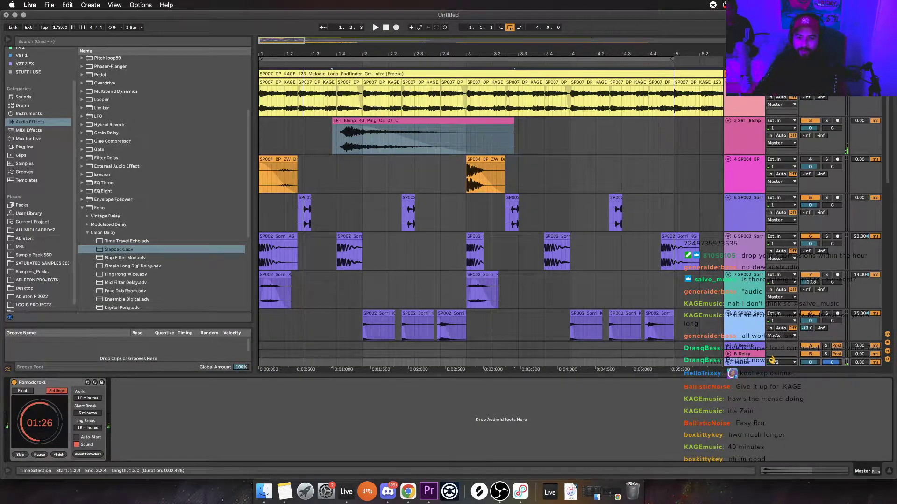
# Replace track 3's Slapback echo with the Fake Dub Room preset and shorten the Ping clip to end at 2.4.1
pyautogui.click(332, 139)
pyautogui.press('space')
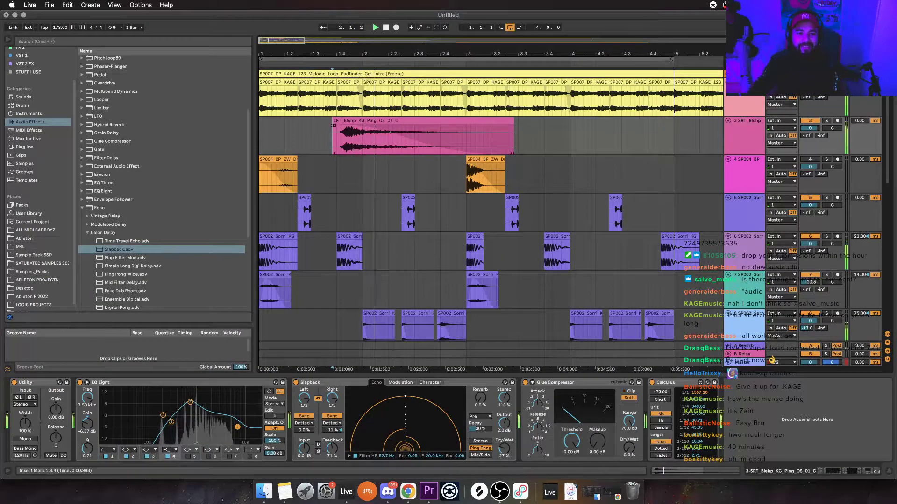
pyautogui.press('space')
pyautogui.scroll(3, 163, 182)
pyautogui.scroll(-1, 491, 205)
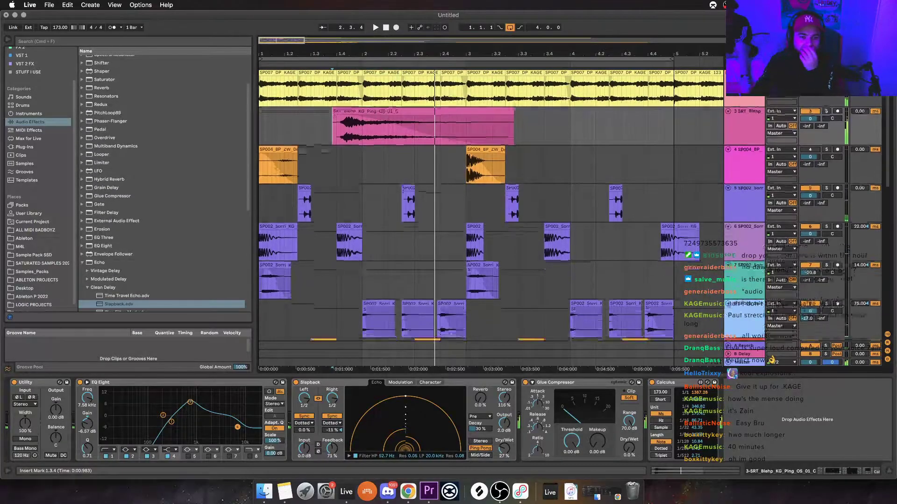
pyautogui.scroll(-5, 161, 187)
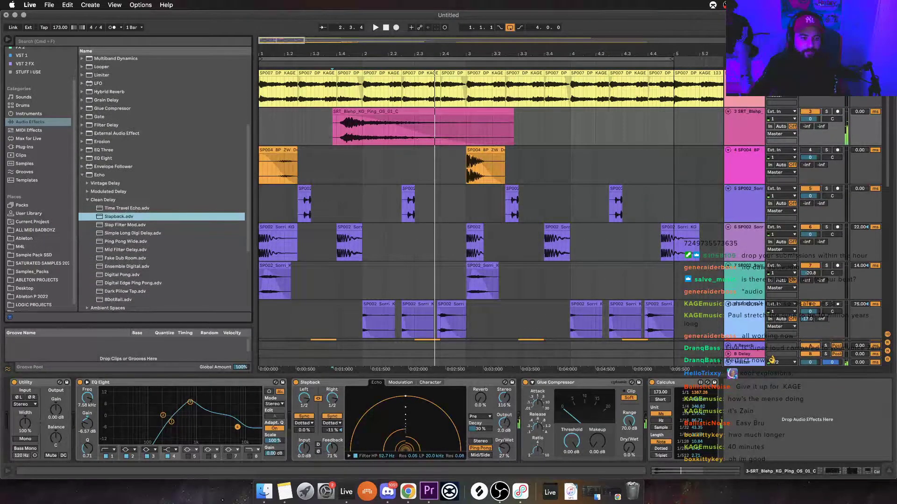
pyautogui.click(125, 258)
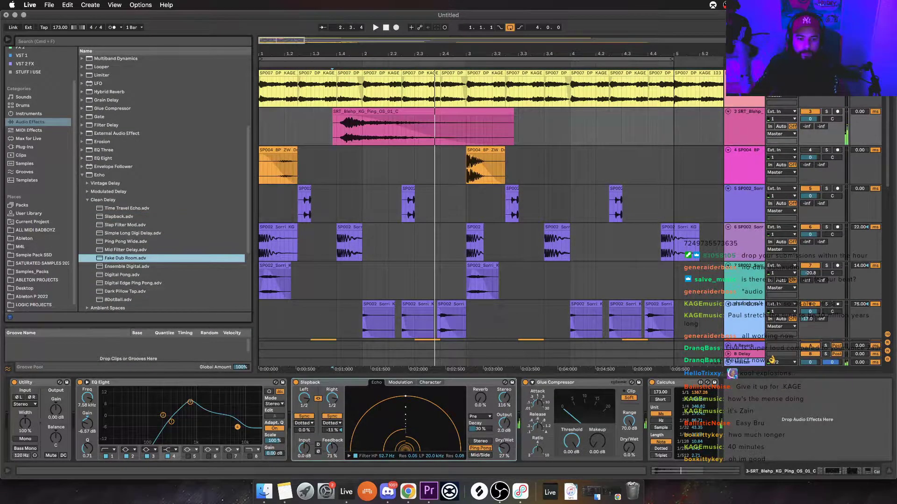
pyautogui.press('Return')
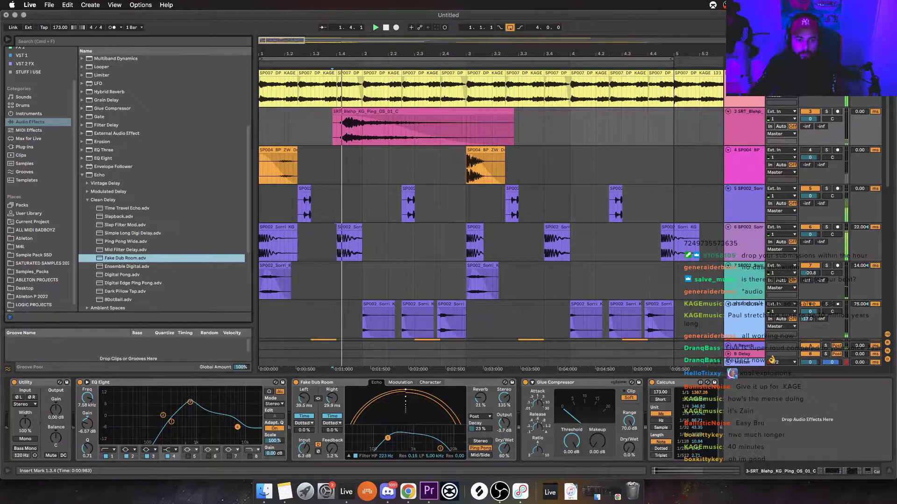
pyautogui.moveTo(514, 112); pyautogui.dragTo(445, 111)
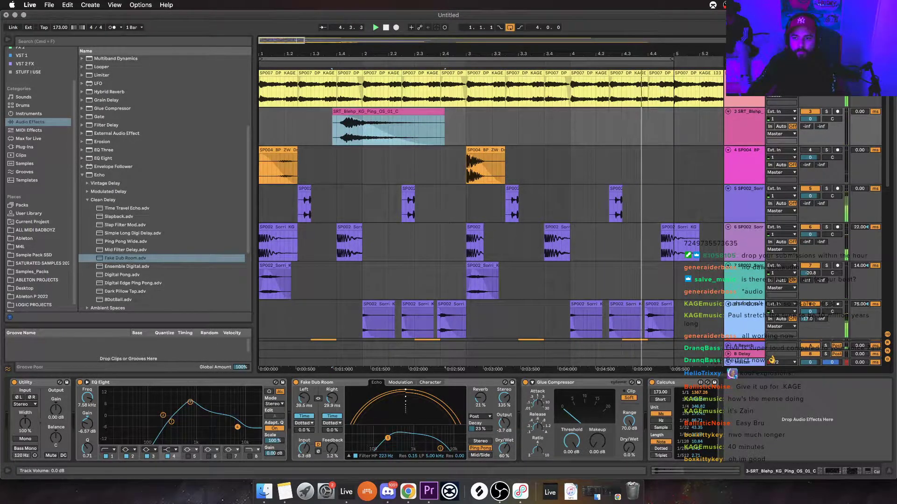
# On the track 9 drum loop, adjust EQ Eight's low-cut band at 529 Hz and set the Glue Compressor's makeup gain to 3.17 dB
pyautogui.scroll(-3, 467, 215)
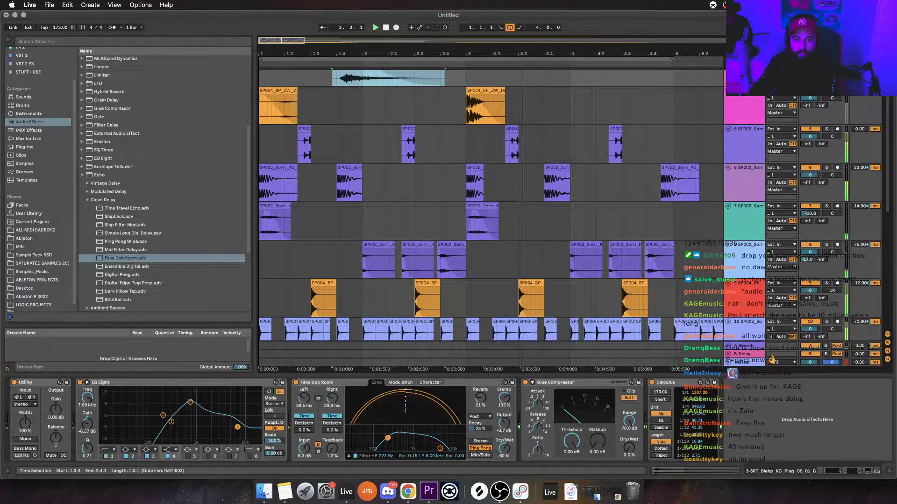
pyautogui.click(746, 283)
pyautogui.moveTo(183, 441)
pyautogui.mouseDown()
pyautogui.moveTo(183, 408)
pyautogui.moveTo(183, 442)
pyautogui.mouseUp()
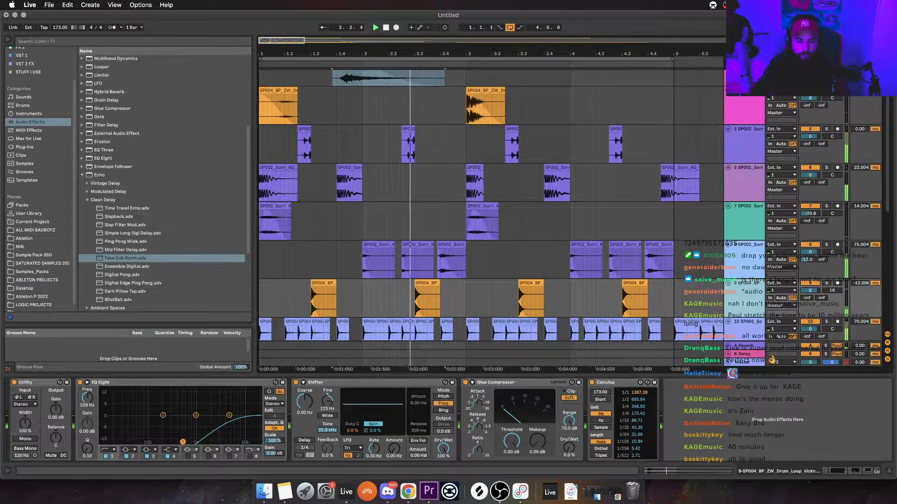
pyautogui.moveTo(537, 440); pyautogui.dragTo(536, 427)
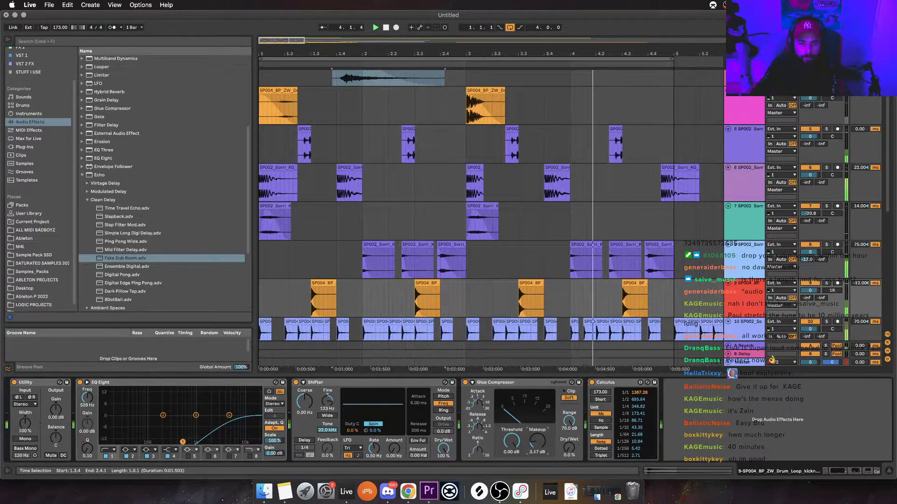
pyautogui.scroll(-3, 490, 217)
pyautogui.scroll(6, 490, 218)
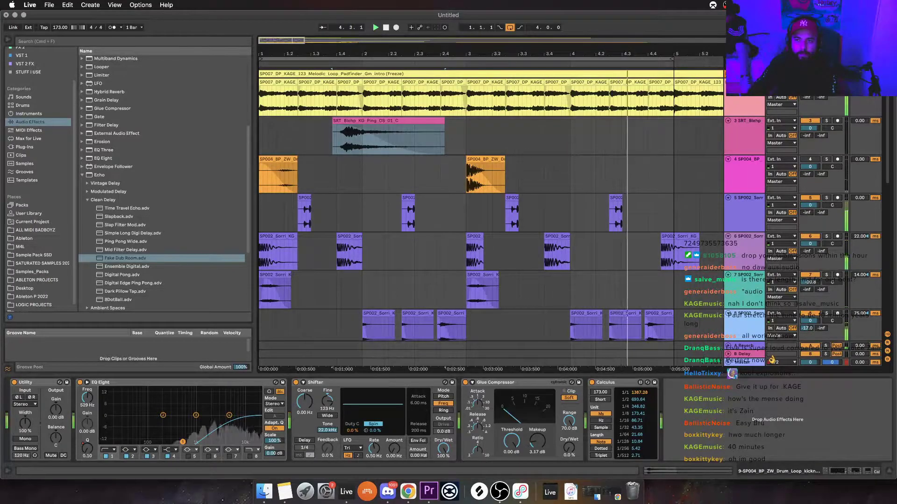
pyautogui.press('super+z')
pyautogui.press('super+shift+z')
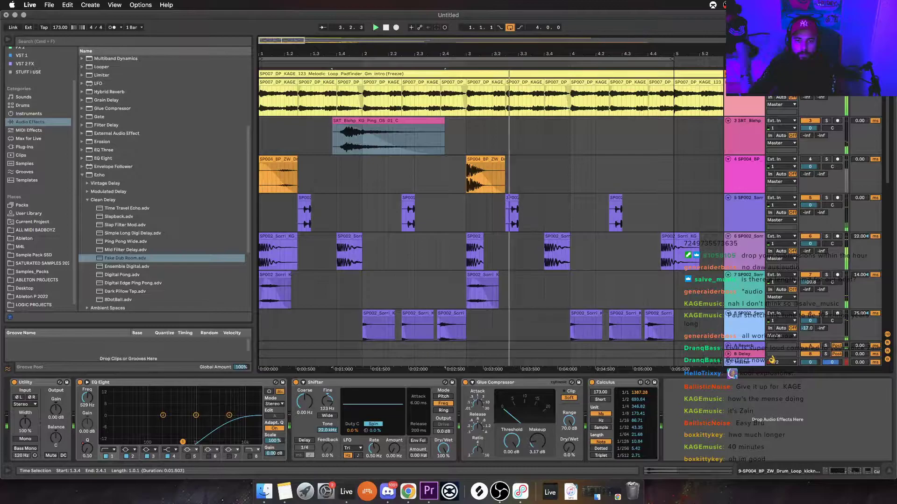
# Copy a short slice of the Ping clip at 1.4.3 and paste it at 4.3.1 on track 3
pyautogui.click(351, 137)
pyautogui.click(526, 135)
pyautogui.click(621, 136)
pyautogui.press('space')
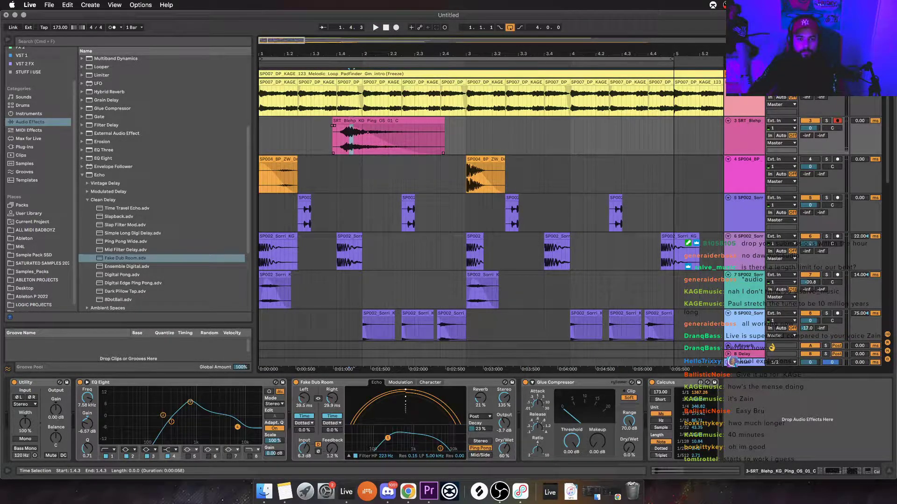
pyautogui.click(625, 135)
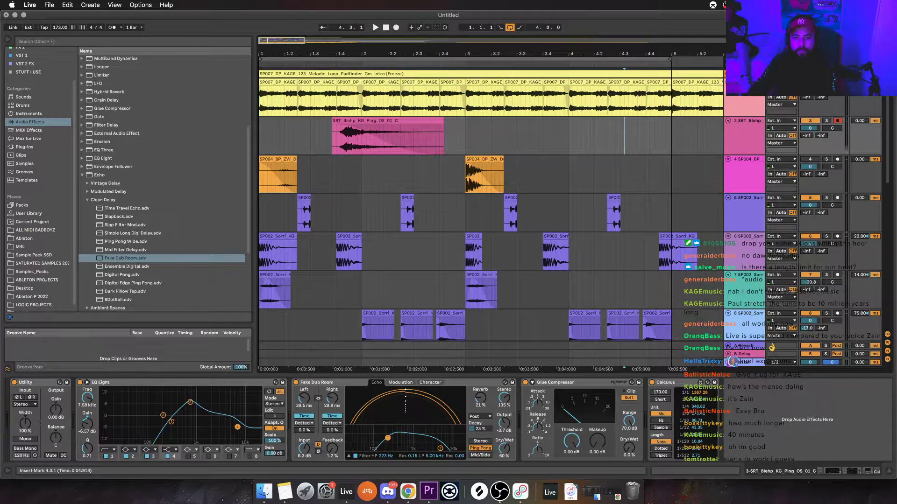
pyautogui.click(625, 136)
pyautogui.press('super+v')
pyautogui.click(572, 136)
pyautogui.press('space')
pyautogui.press('space')
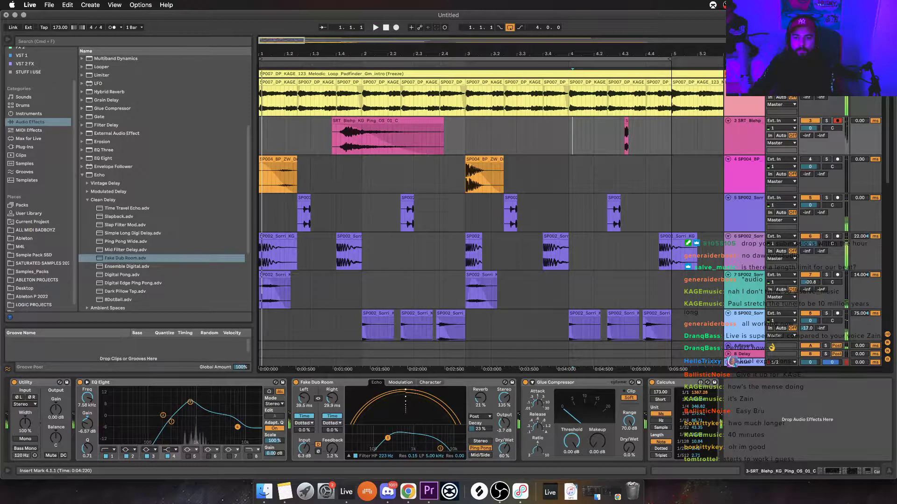
# Move the pasted Ping slice into the last beat of bar 4 and extend its end to 4.4.4
pyautogui.moveTo(626, 121); pyautogui.dragTo(656, 120)
pyautogui.press('space')
pyautogui.click(560, 136)
pyautogui.press('space')
pyautogui.press('space')
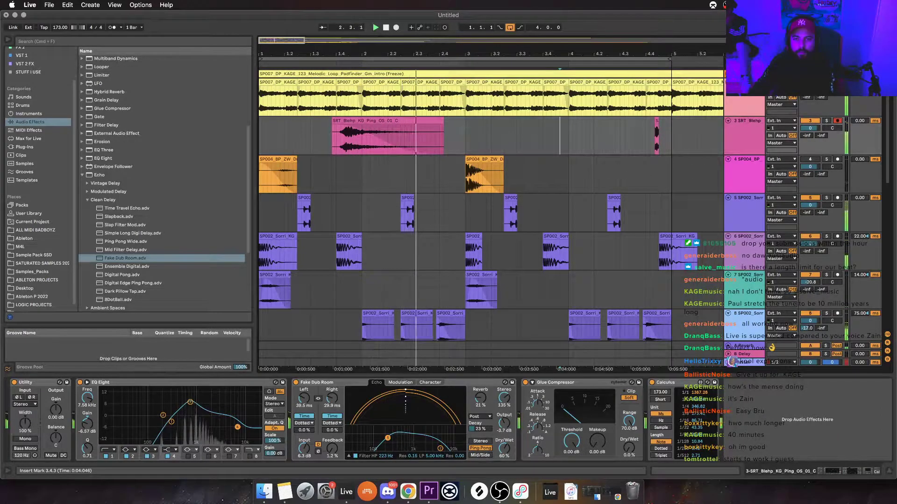
pyautogui.moveTo(658, 120); pyautogui.dragTo(668, 121)
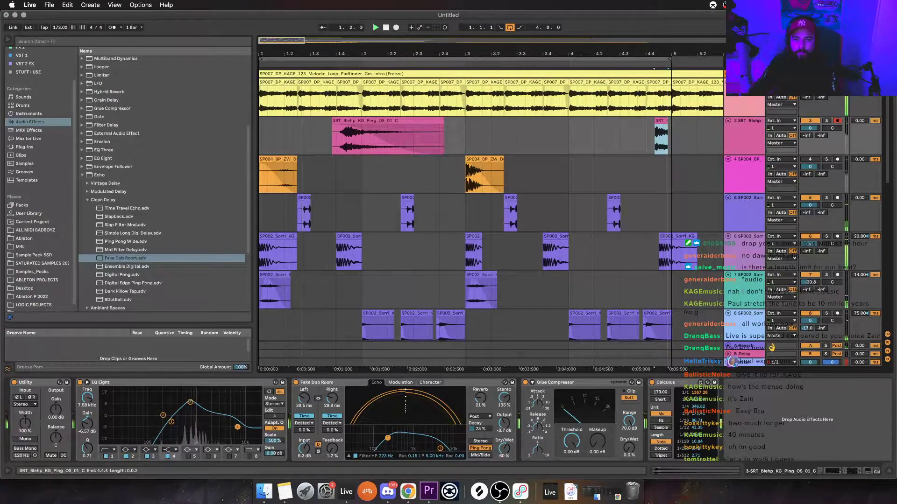
# Transpose the short Ping slice at the end of bar 4 to -3 semitones
pyautogui.hotkey('shift', 'Tab')
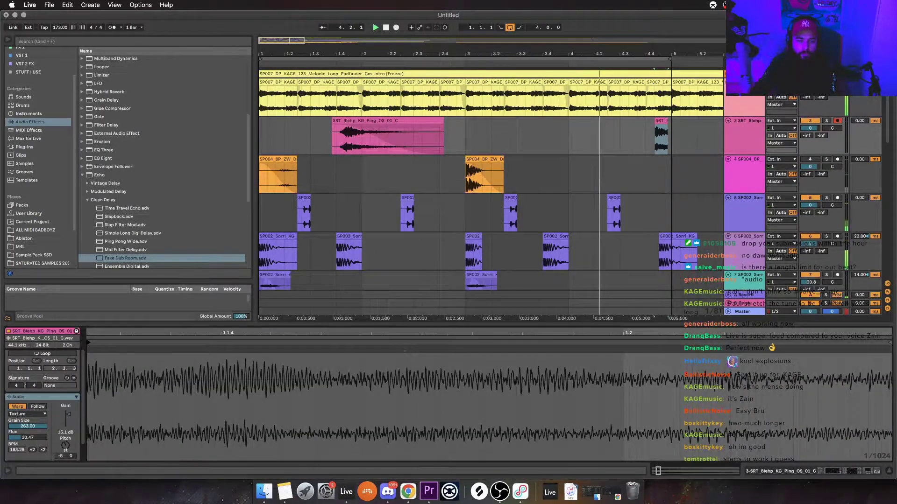
pyautogui.moveTo(65, 446); pyautogui.dragTo(65, 443)
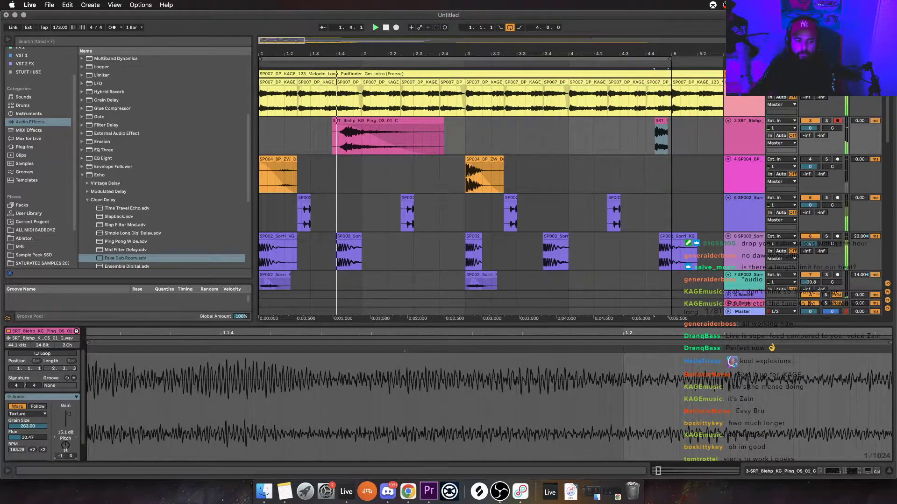
pyautogui.click(661, 136)
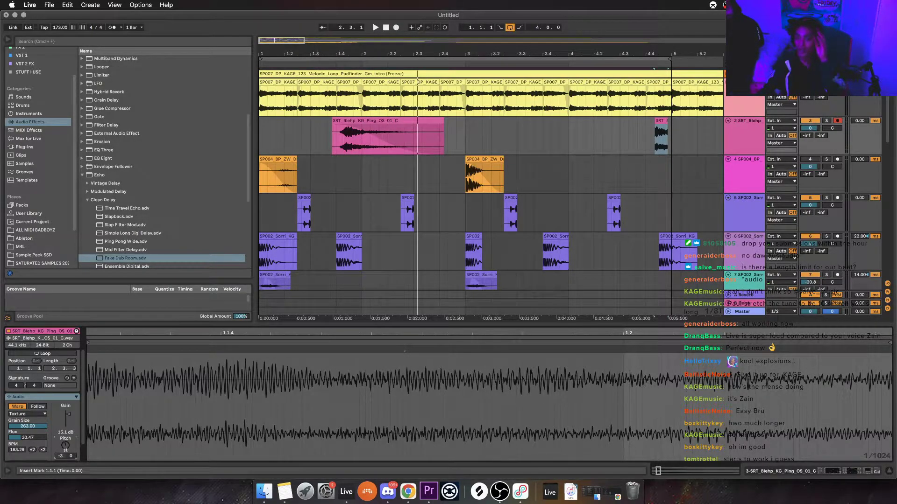
# Check the Master track's Pomodoro timer and the Google countdown timer in Chrome, minimise the browser timer, and return to Ableton Live
pyautogui.click(743, 311)
pyautogui.hotkey('shift', 'Tab')
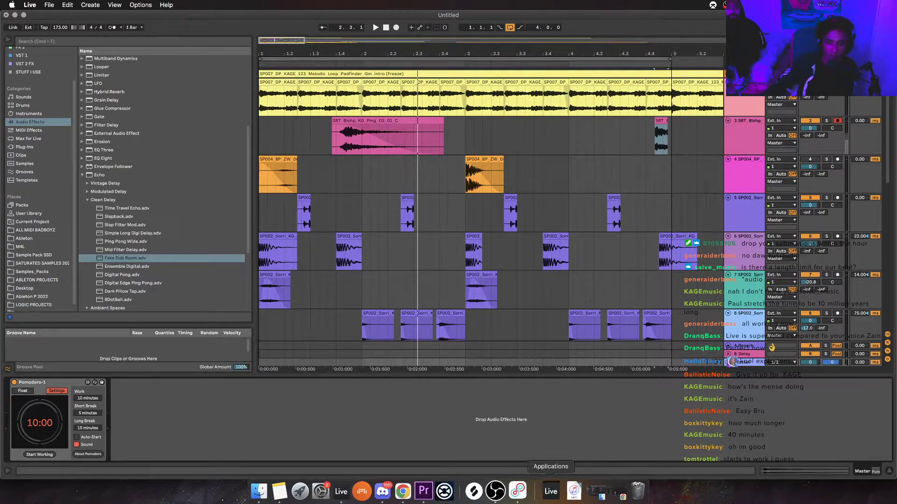
pyautogui.click(611, 491)
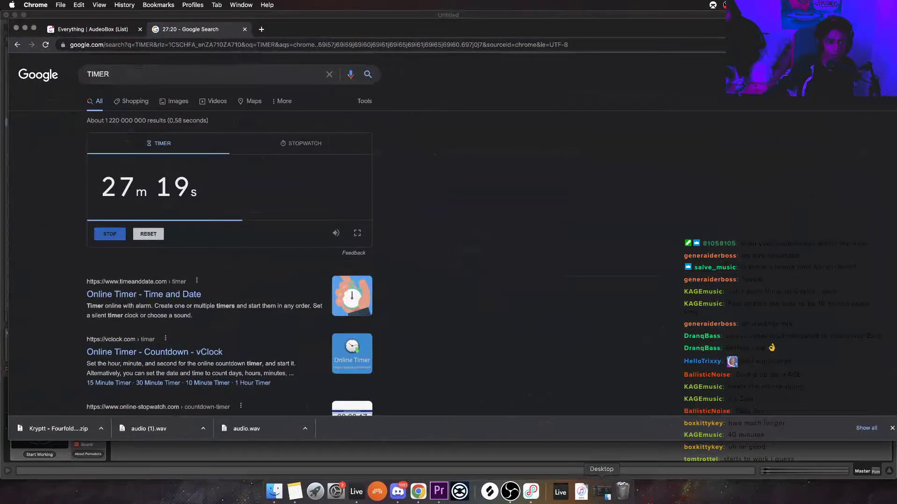
pyautogui.click(25, 27)
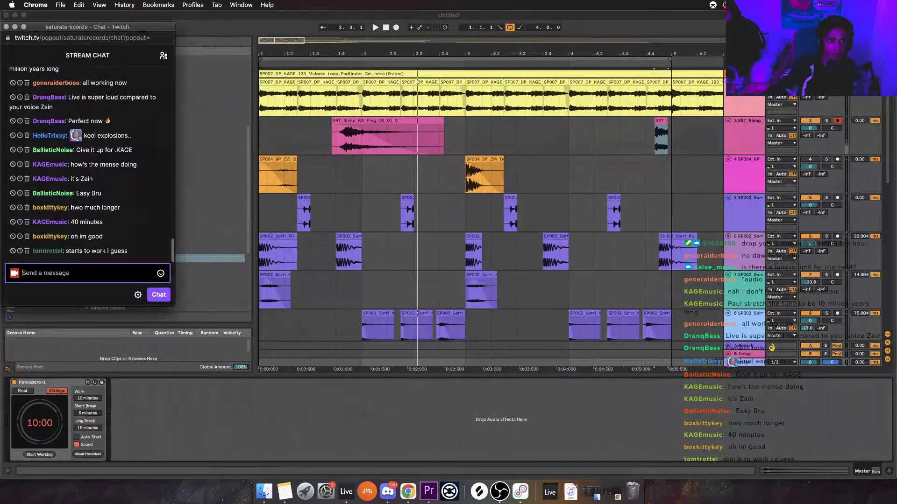
pyautogui.press('super+Tab')
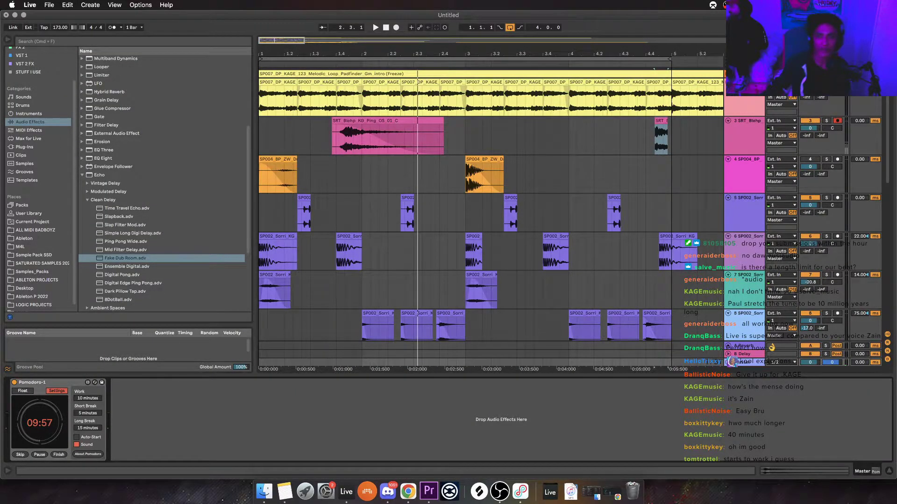
pyautogui.click(407, 491)
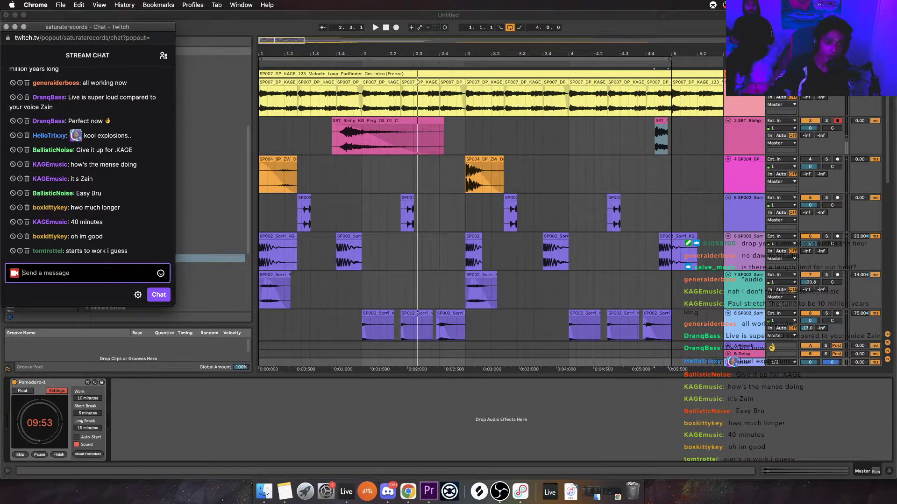
pyautogui.click(449, 382)
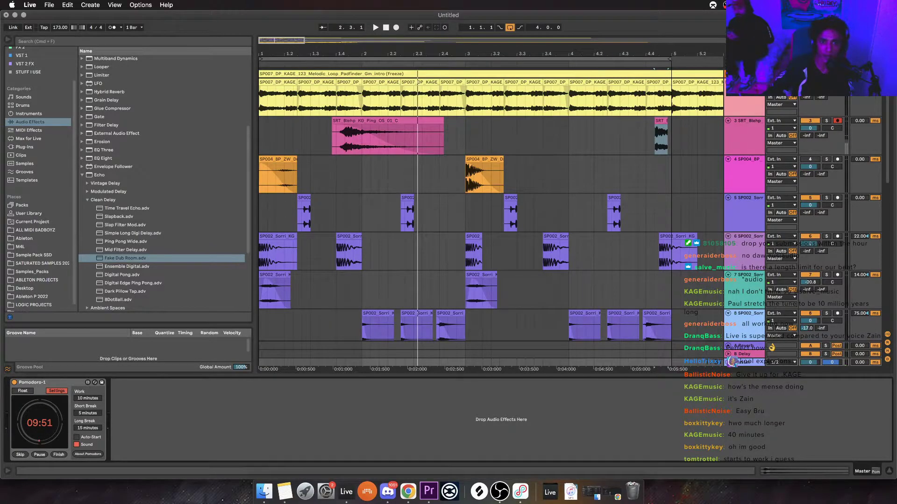
# Trim the start of the long Ping clip on track 3 to about 1.4.1 and transpose it to +13 semitones
pyautogui.press('space')
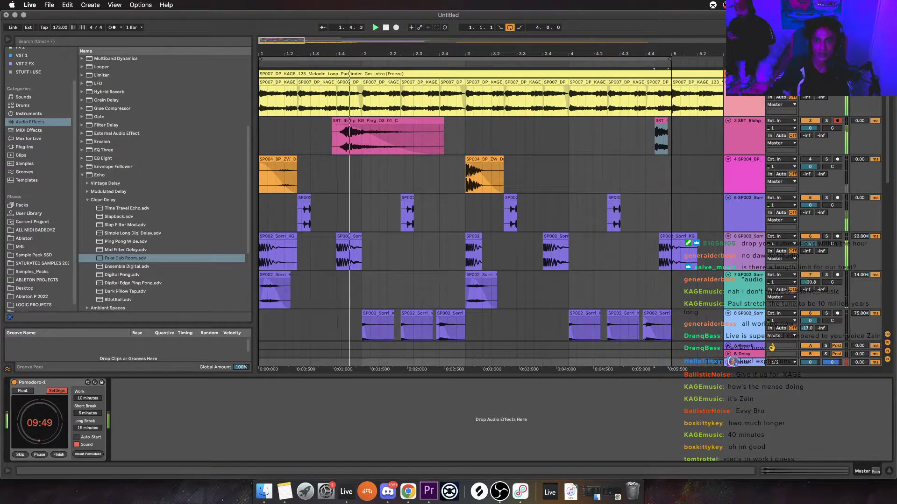
pyautogui.doubleClick(387, 121)
pyautogui.moveTo(331, 120); pyautogui.dragTo(339, 121)
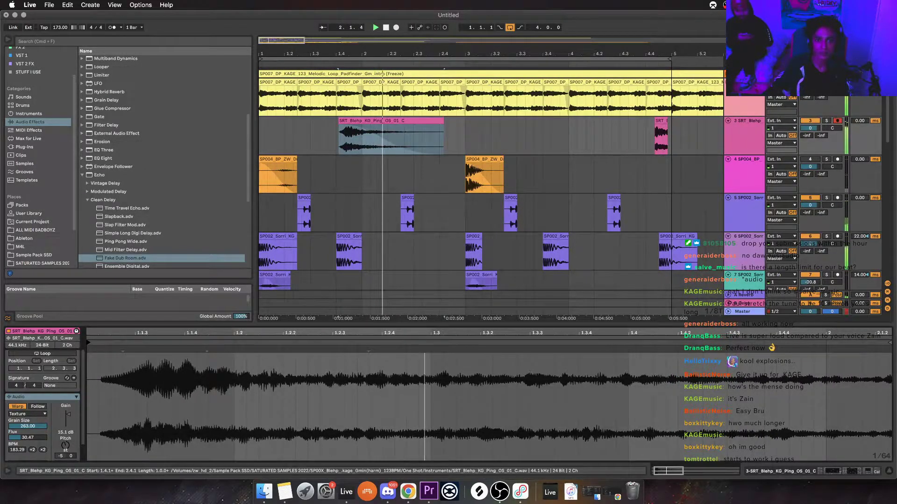
pyautogui.moveTo(66, 445); pyautogui.dragTo(65, 427)
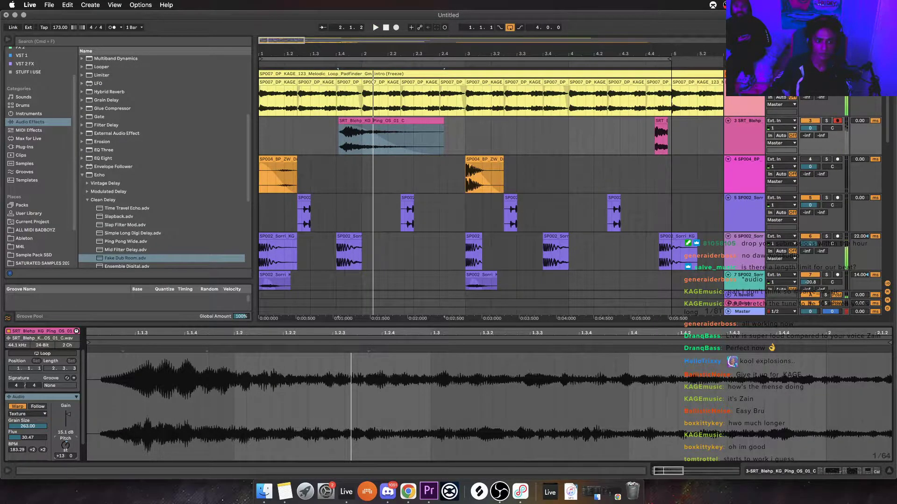
# Shorten the long Ping clip on track 3 so that it ends at 2.1.1
pyautogui.press('Up')
pyautogui.press('space')
pyautogui.press('space')
pyautogui.press('space')
pyautogui.moveTo(444, 121); pyautogui.dragTo(362, 121)
pyautogui.press('space')
pyautogui.press('space')
pyautogui.press('space')
pyautogui.press('space')
# Transpose the shortened Ping clip in bar 1 to -6 semitones and audition it
pyautogui.moveTo(66, 446); pyautogui.dragTo(65, 460)
pyautogui.press('space')
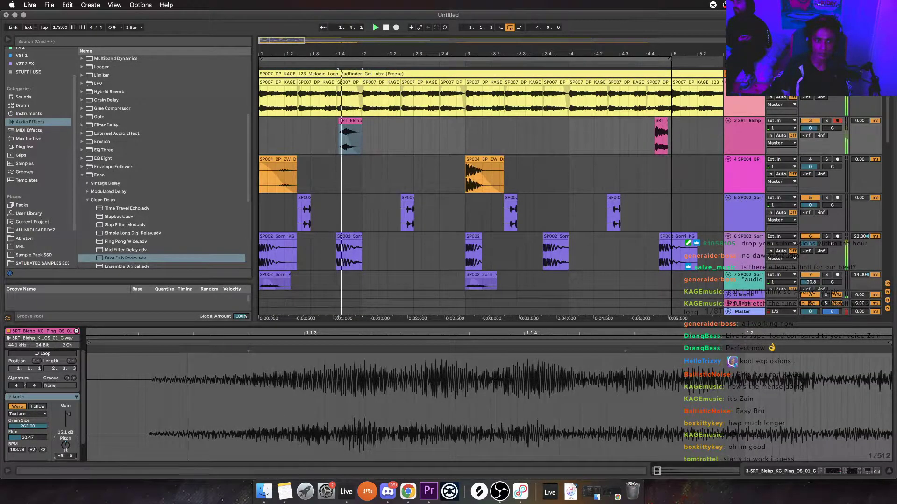
pyautogui.press('space')
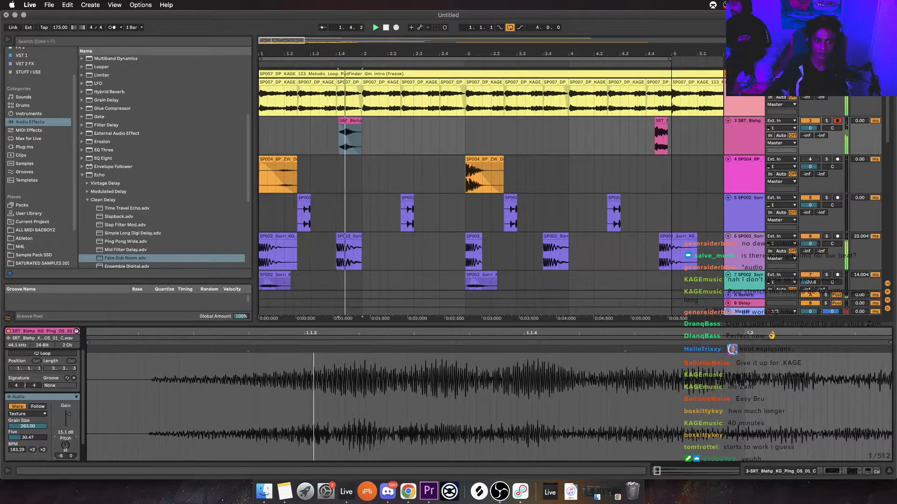
pyautogui.press('space')
pyautogui.press('space')
pyautogui.press('space')
# Insert a new MIDI track below track 3 and audition the shortened Ping clip in bar 1
pyautogui.hotkey('shift', 'Tab')
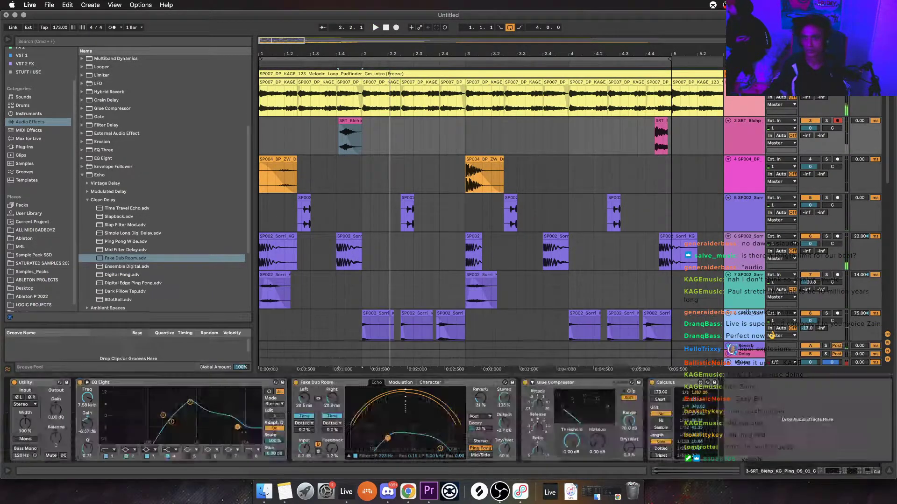
pyautogui.press('shift+super+t')
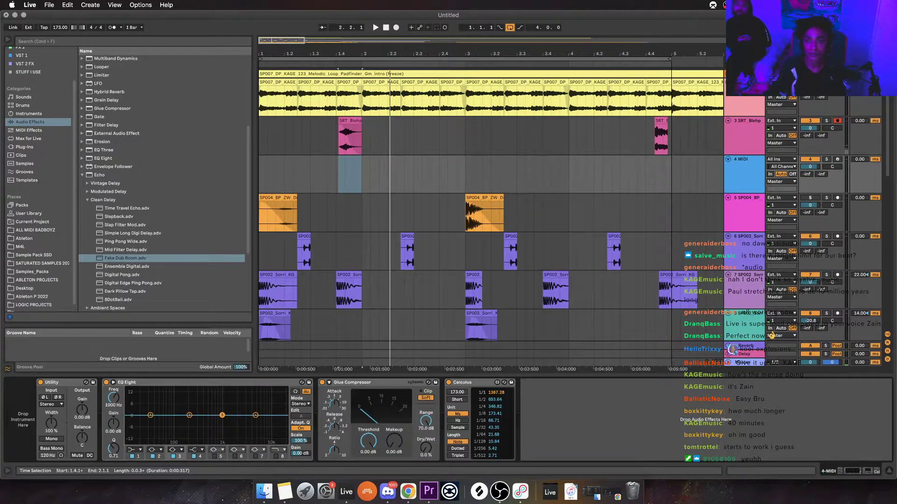
pyautogui.click(350, 120)
pyautogui.press('space')
pyautogui.press('space')
pyautogui.press('space')
pyautogui.press('space')
pyautogui.press('space')
pyautogui.press('space')
pyautogui.press('space')
pyautogui.press('space')
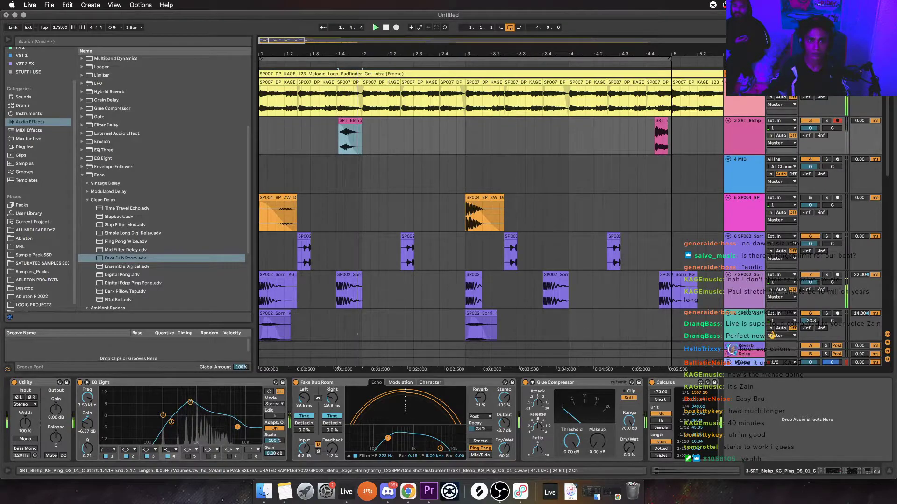
# Transpose the Ping clip in the last beat of bar 1 to -2 semitones and audition it with the beat
pyautogui.doubleClick(355, 121)
pyautogui.press('space')
pyautogui.press('space')
pyautogui.press('space')
pyautogui.press('space')
pyautogui.press('space')
pyautogui.press('space')
pyautogui.press('space')
pyautogui.press('Up')
pyautogui.press('Up')
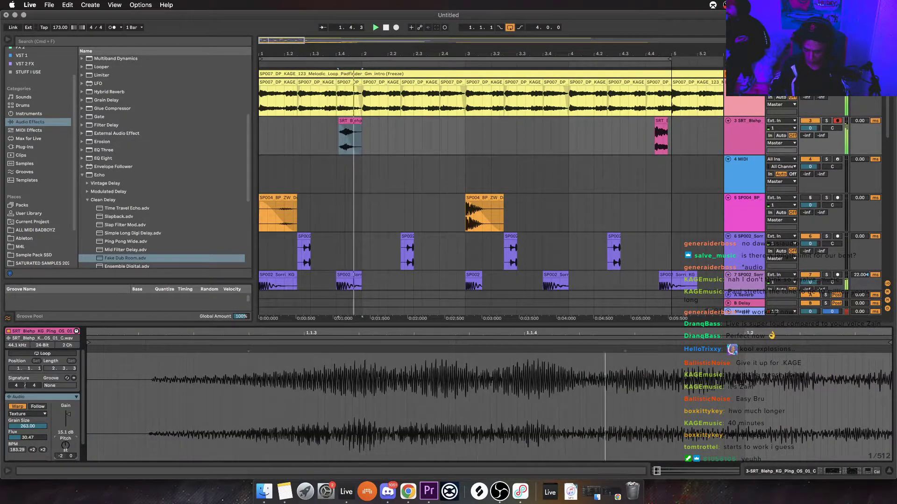
pyautogui.press('space')
pyautogui.press('space')
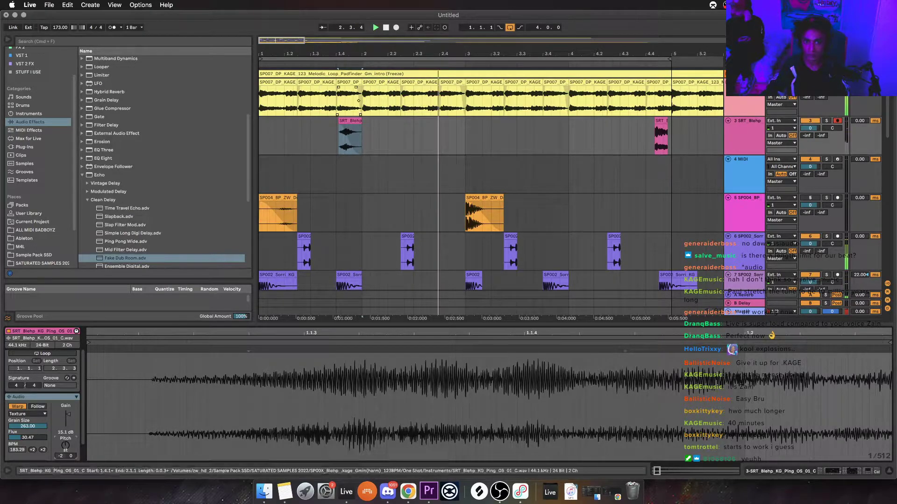
# Replace the short Ping slice at the end of bar 4 with a copy of the bar 1 Ping clip, trimmed to end at bar 5
pyautogui.click(660, 120)
pyautogui.press('super+v')
pyautogui.press('space')
pyautogui.moveTo(677, 120); pyautogui.dragTo(671, 120)
pyautogui.click(655, 125)
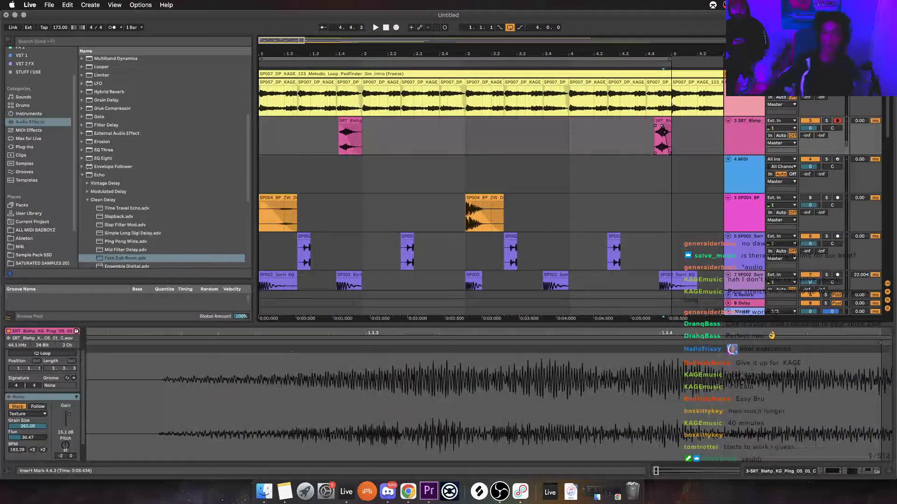
pyautogui.press('space')
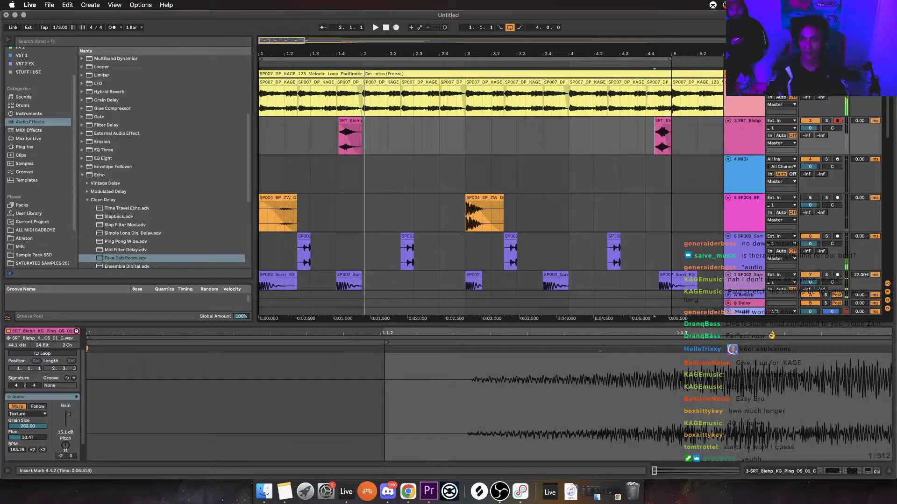
pyautogui.press('space')
# Load track 1's frozen Padfinder melodic loop into a Simpler on the new MIDI track and move its sample end close to the start
pyautogui.press('Down')
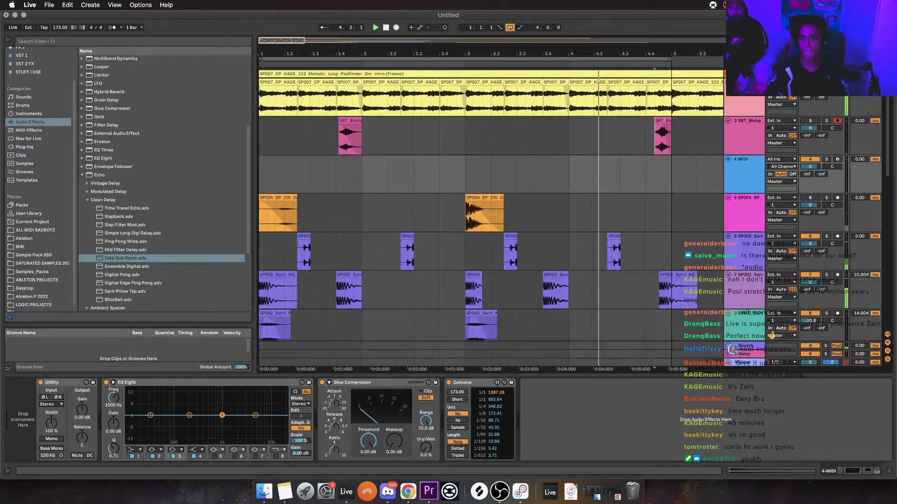
pyautogui.click(728, 73)
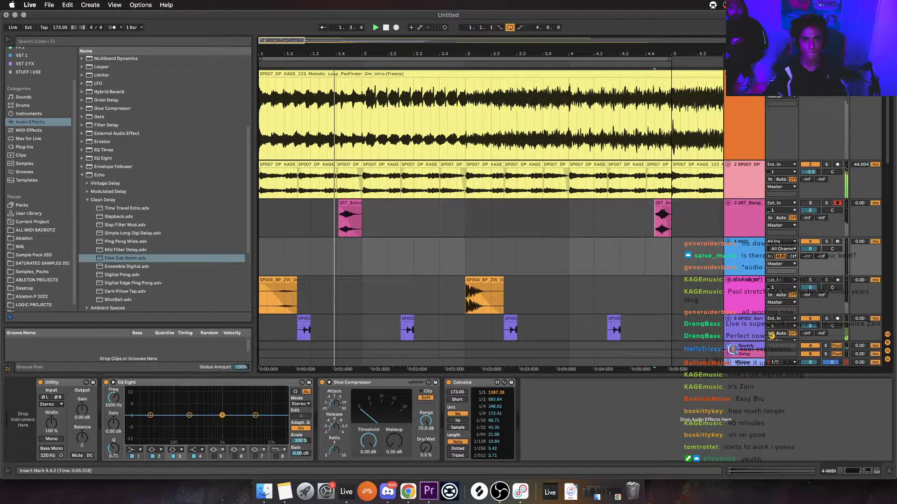
pyautogui.click(491, 74)
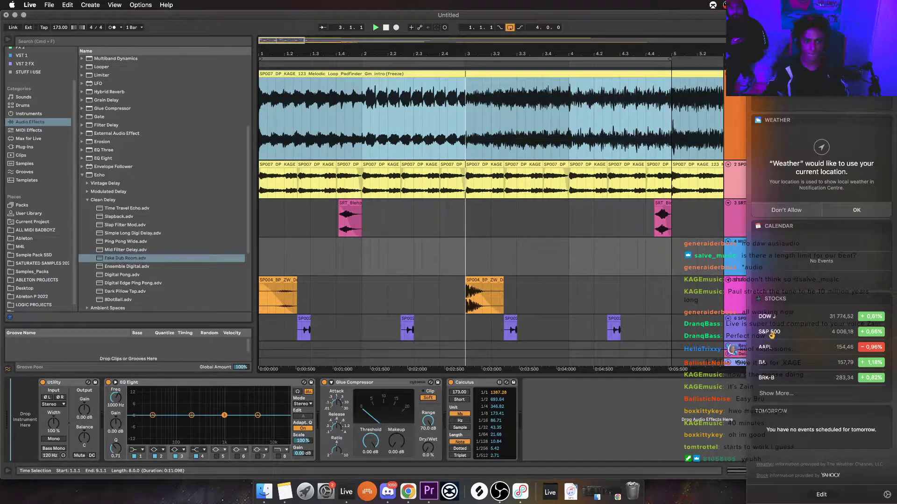
pyautogui.moveTo(490, 74); pyautogui.dragTo(24, 419)
pyautogui.moveTo(316, 391)
pyautogui.mouseDown()
pyautogui.moveTo(34, 391)
pyautogui.moveTo(44, 391)
pyautogui.mouseUp()
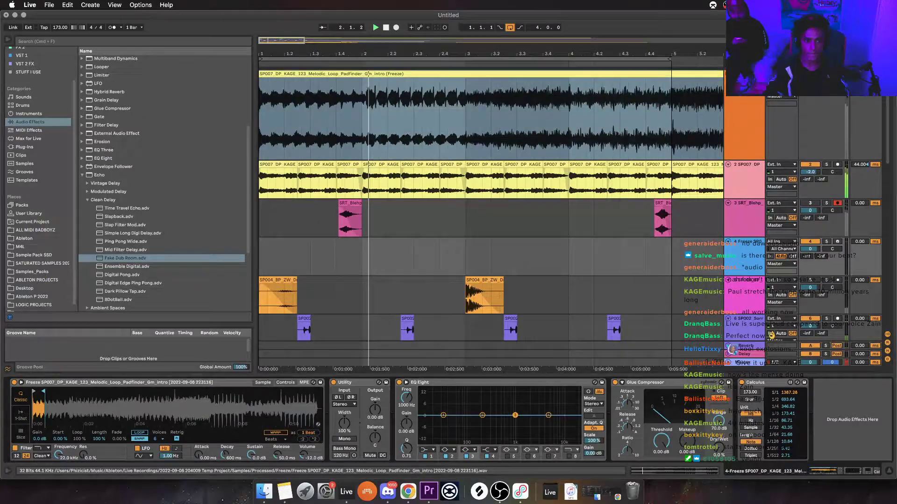
pyautogui.moveTo(43, 407); pyautogui.dragTo(43, 443)
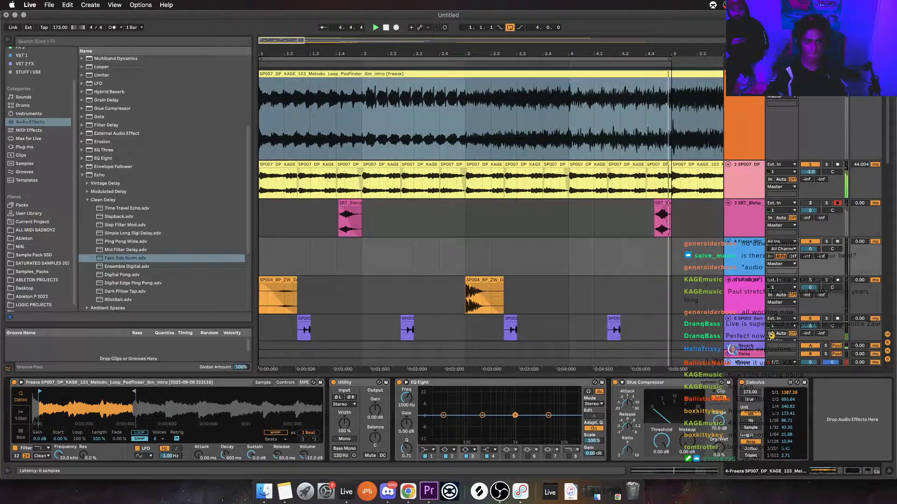
# Set the Simpler's amplitude attack to 482 ms and switch its playback to 1-Shot mode with Gate triggering
pyautogui.click(285, 382)
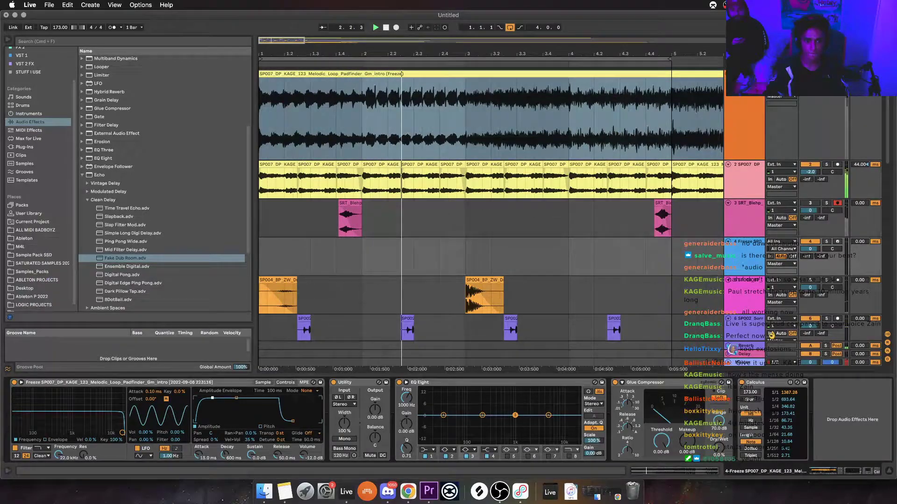
pyautogui.moveTo(195, 398); pyautogui.dragTo(225, 398)
pyautogui.press('c')
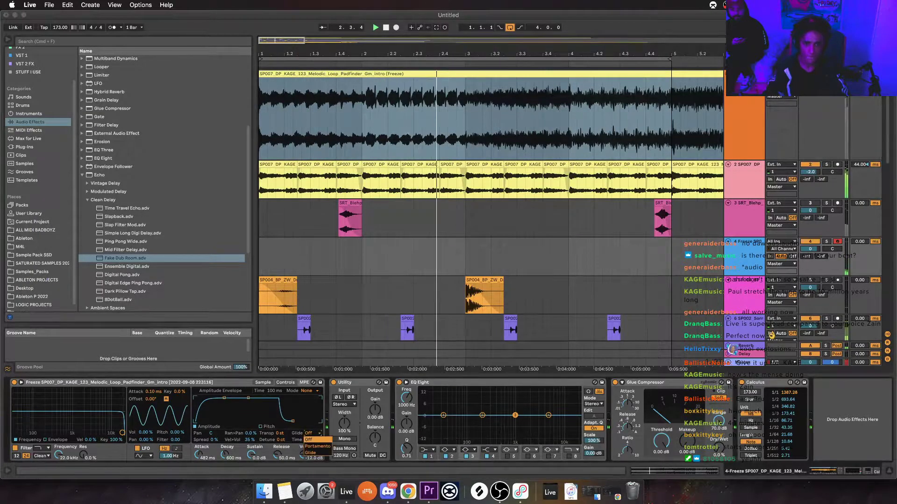
pyautogui.click(263, 382)
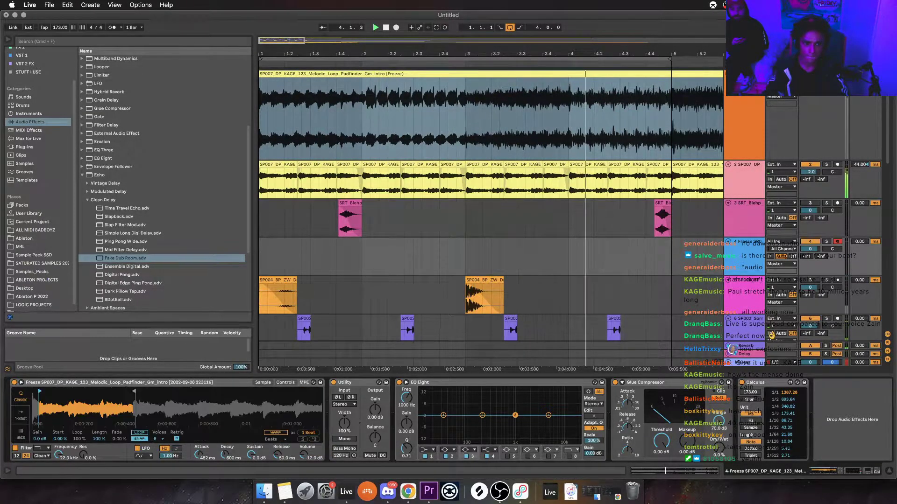
pyautogui.click(20, 415)
pyautogui.click(61, 438)
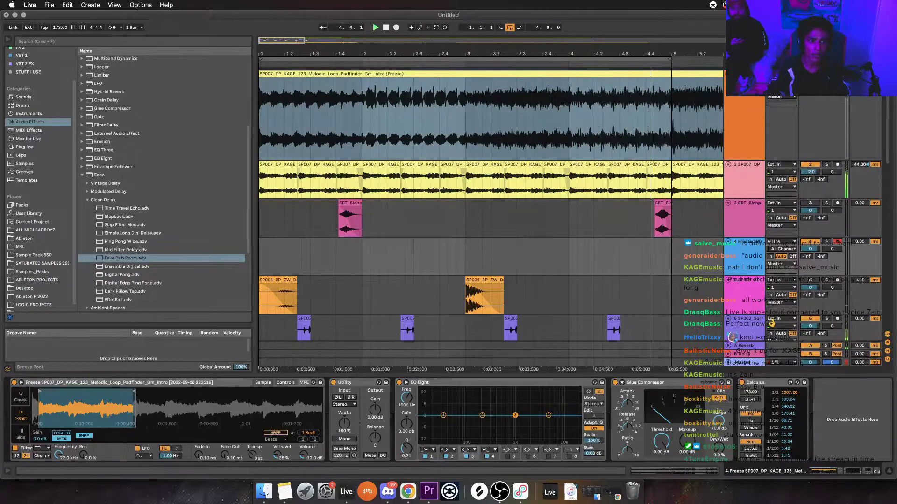
# Replace the Simpler on MIDI track 4 with an empty Sampler instrument
pyautogui.click(29, 114)
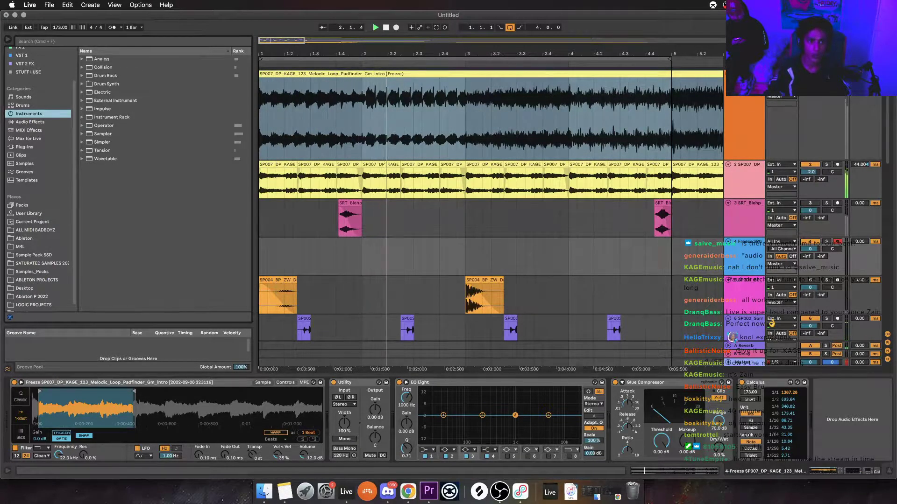
pyautogui.click(103, 134)
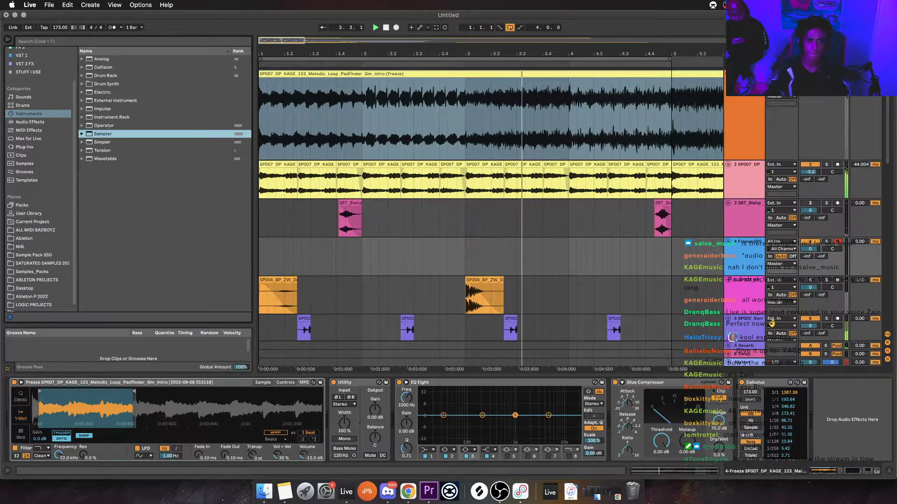
pyautogui.press('Return')
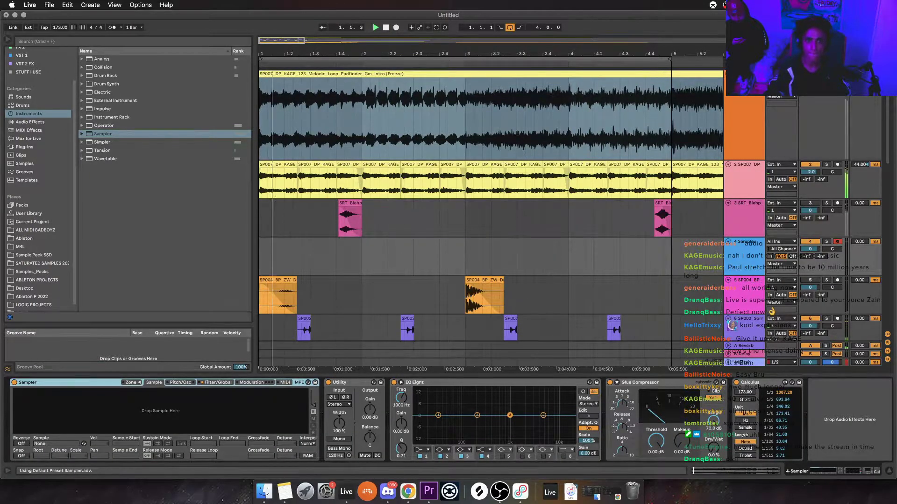
# Enable a low-cut band in the EQ Eight on track 11's hi-hat slices and set it to 3.59 kHz
pyautogui.scroll(-10, 491, 217)
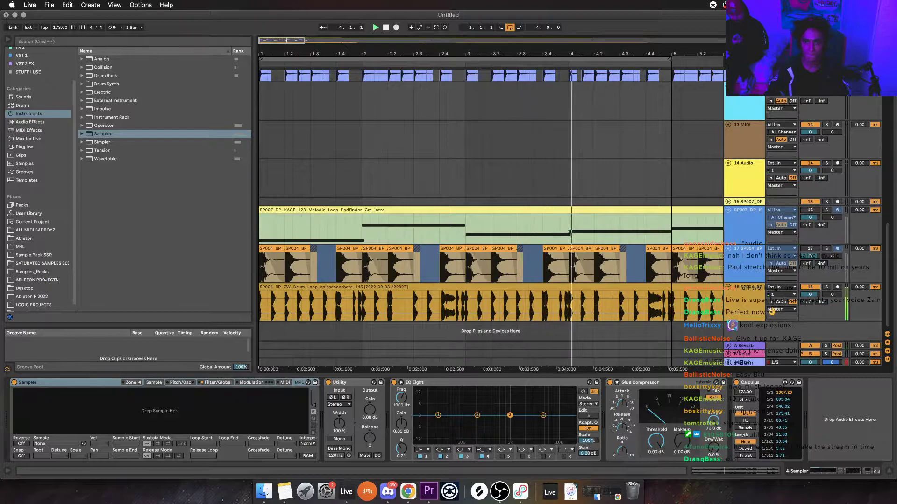
pyautogui.click(743, 248)
pyautogui.scroll(5, 685, 225)
pyautogui.scroll(6, 686, 224)
pyautogui.scroll(-5, 686, 225)
pyautogui.click(744, 235)
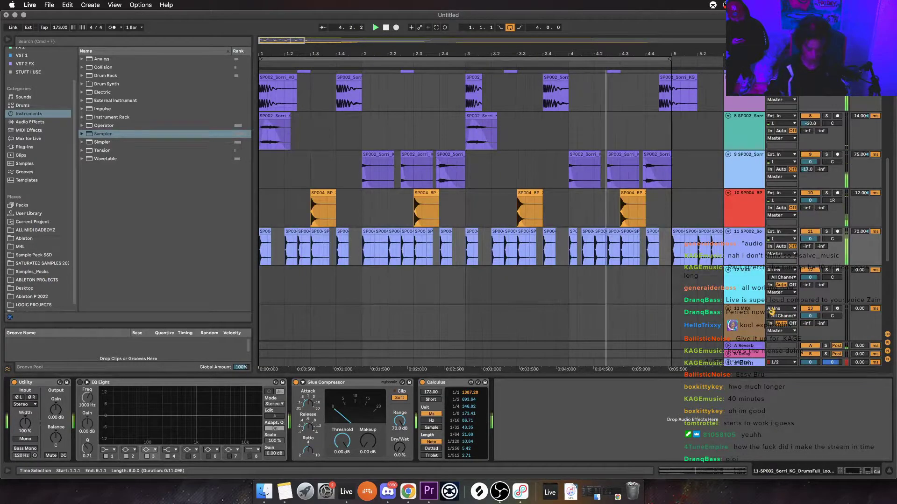
pyautogui.scroll(3, 466, 218)
pyautogui.scroll(-4, 465, 219)
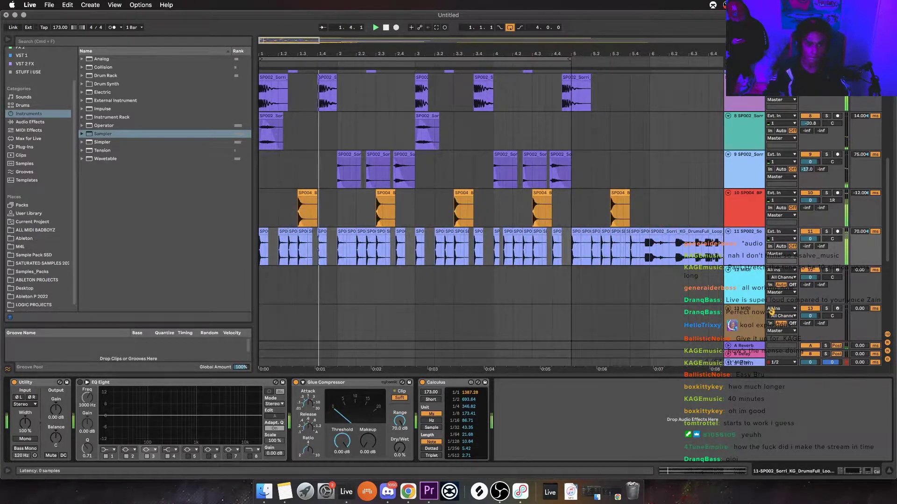
pyautogui.click(80, 383)
pyautogui.click(108, 450)
pyautogui.click(106, 397)
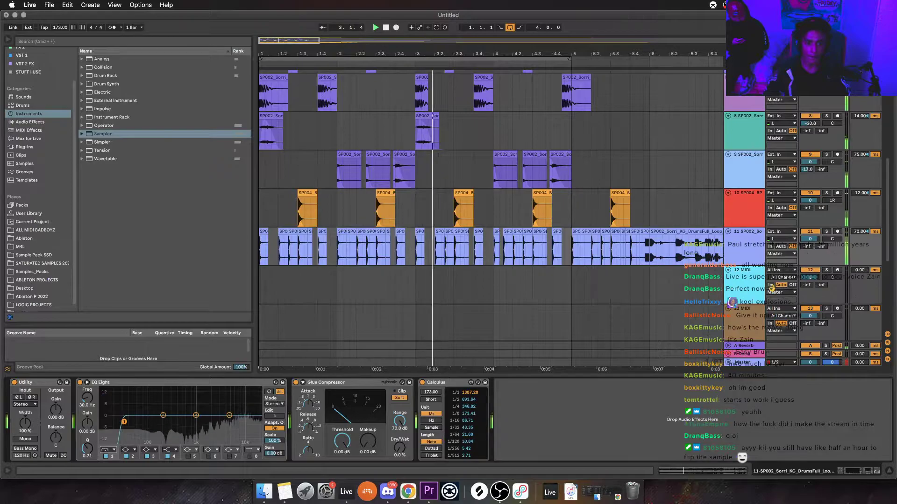
pyautogui.moveTo(124, 422); pyautogui.dragTo(222, 419)
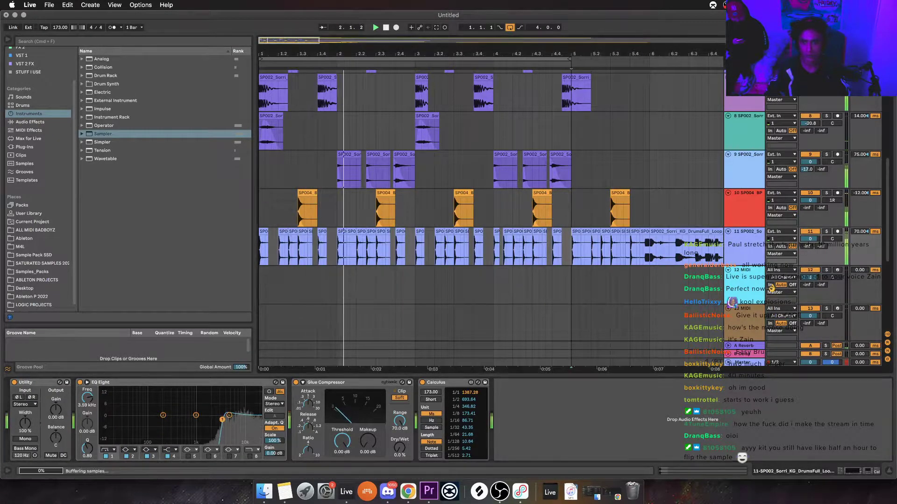
# Consolidate the track 11 hi-hat slices in bars 1 to 4 into one clip
pyautogui.moveTo(571, 248); pyautogui.dragTo(259, 248)
pyautogui.press('super+j')
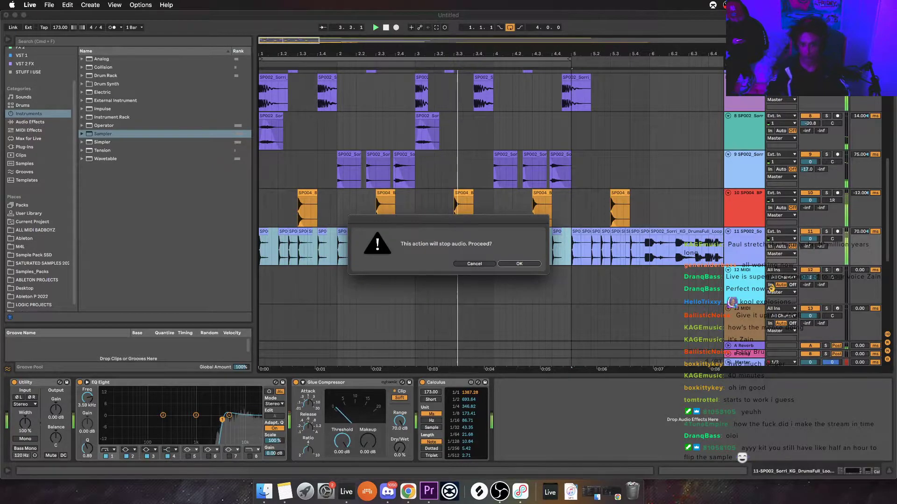
pyautogui.press('Return')
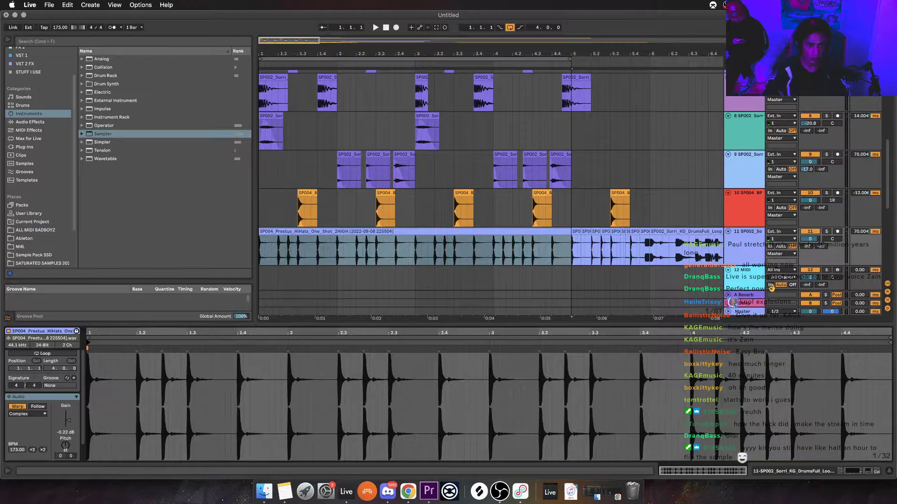
# Warp the consolidated hi-hat clip in Beats mode, preserving transients with looping off and an envelope of 16, and play it back
pyautogui.click(27, 414)
pyautogui.click(27, 421)
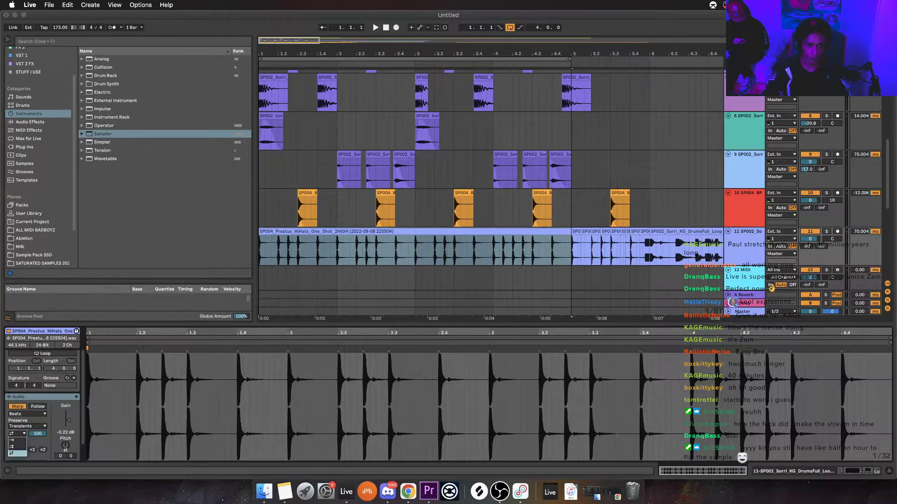
pyautogui.press('space')
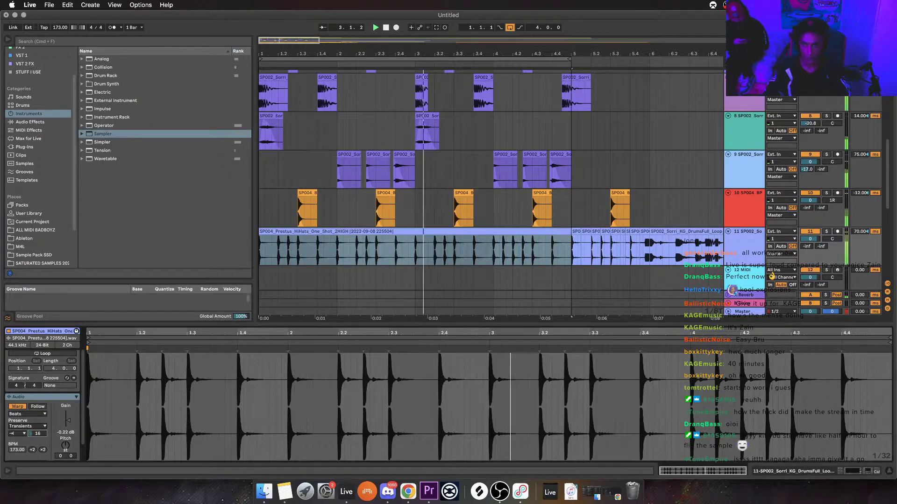
# Set track 11's input monitoring to Auto and show its device chain
pyautogui.click(770, 246)
pyautogui.doubleClick(744, 232)
pyautogui.click(780, 246)
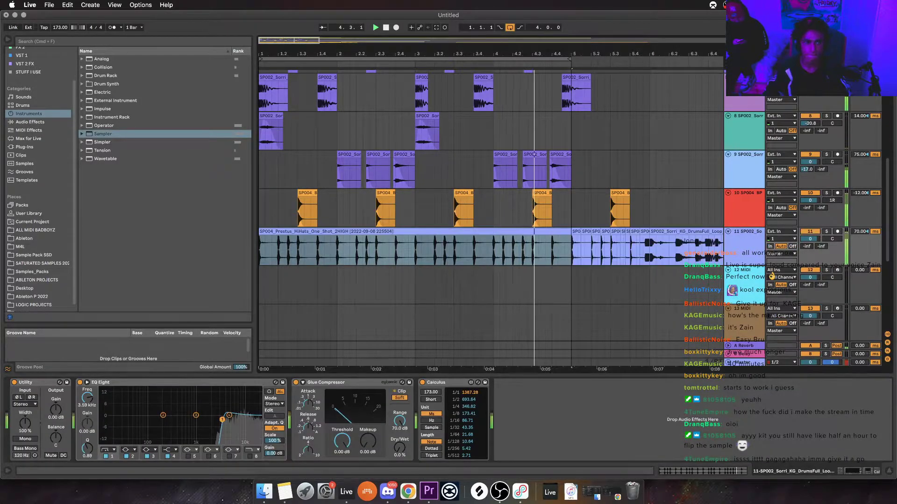
# Insert a Grain Delay between track 11's EQ Eight and Glue Compressor and switch its delay to Time mode
pyautogui.click(30, 122)
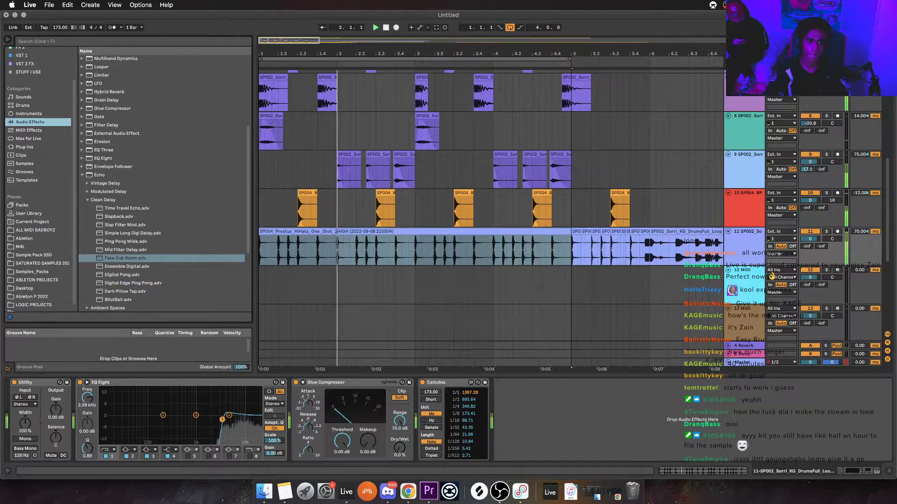
pyautogui.click(81, 175)
pyautogui.press('space')
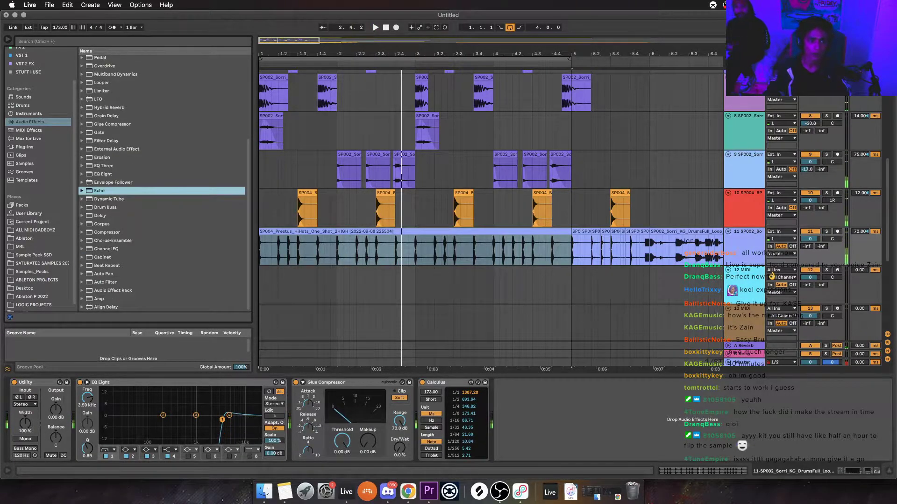
pyautogui.moveTo(106, 116); pyautogui.dragTo(292, 419)
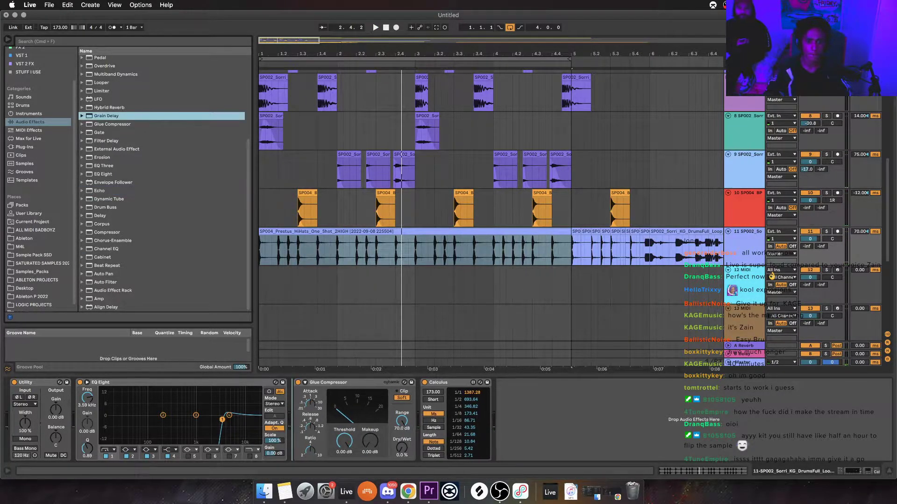
pyautogui.press('Return')
pyautogui.click(300, 448)
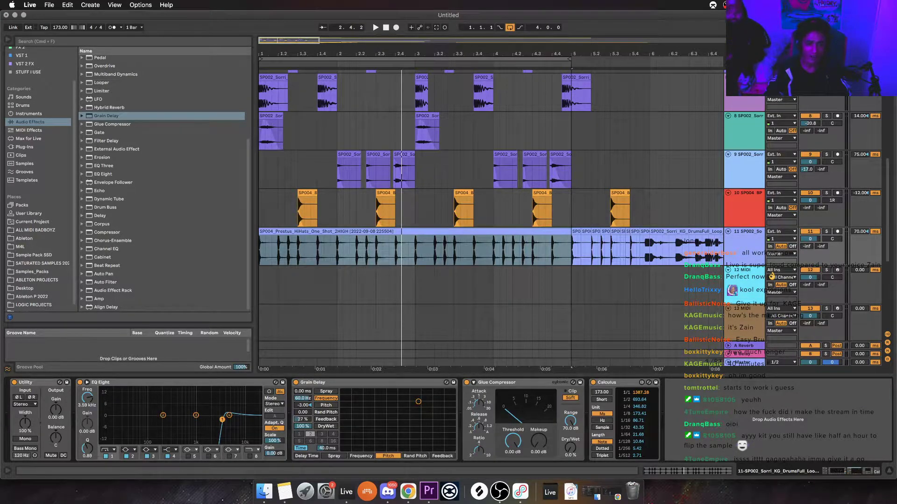
# Set the Grain Delay to 5.96 ms, 54% dry/wet and 1.95 Hz frequency, lower the EQ Eight cut to 1.98 kHz, and play it back
pyautogui.moveTo(326, 448); pyautogui.dragTo(327, 463)
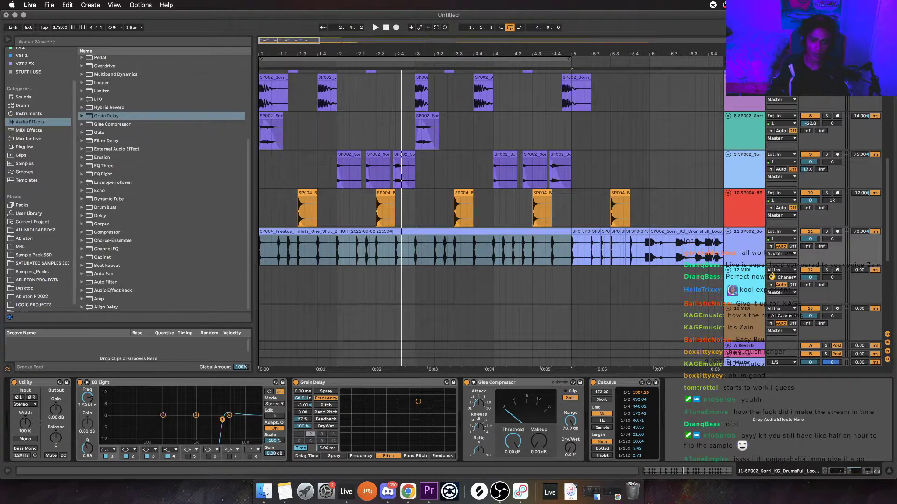
pyautogui.moveTo(303, 426); pyautogui.dragTo(302, 427)
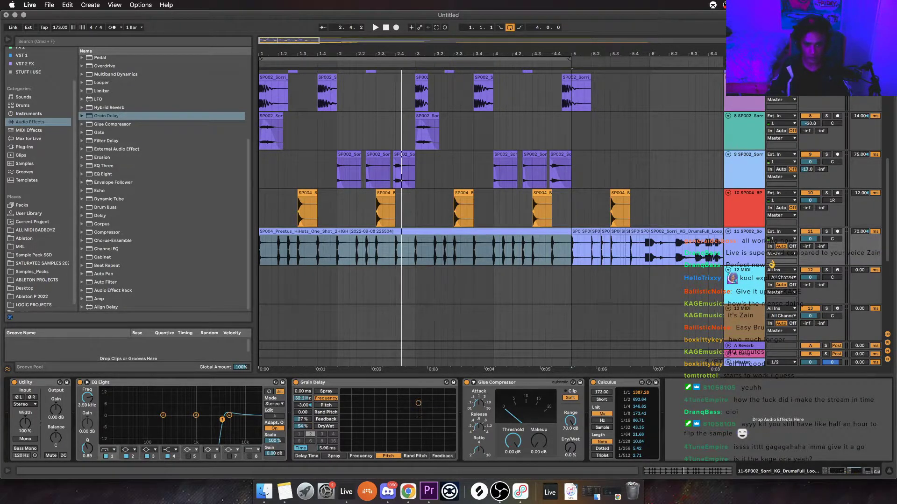
pyautogui.press('space')
pyautogui.moveTo(303, 397); pyautogui.dragTo(302, 388)
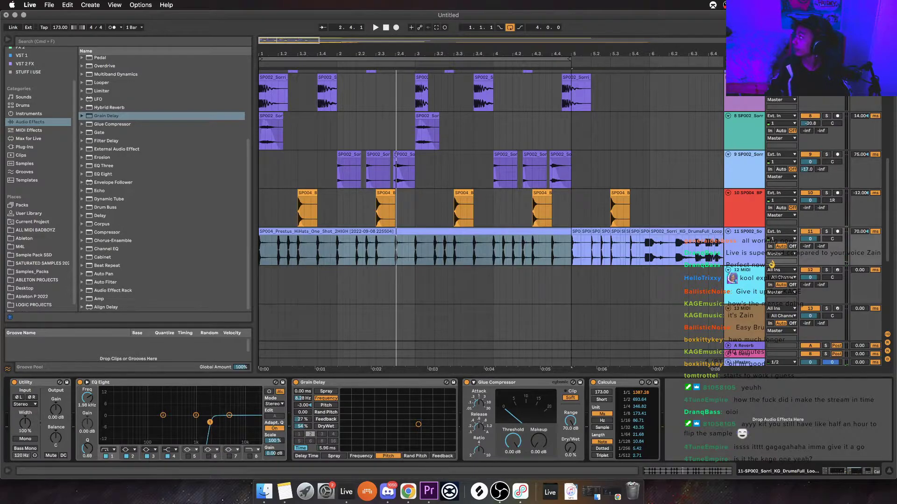
pyautogui.press('space')
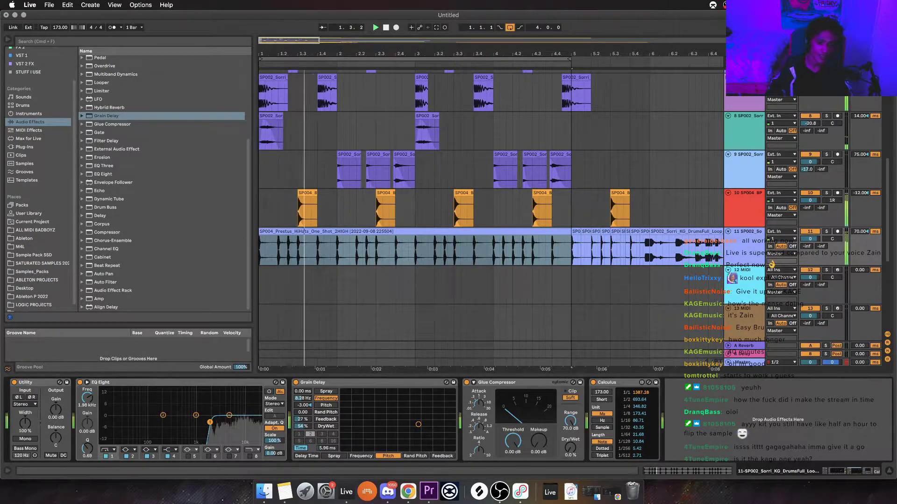
pyautogui.moveTo(303, 398); pyautogui.dragTo(303, 415)
pyautogui.press('space')
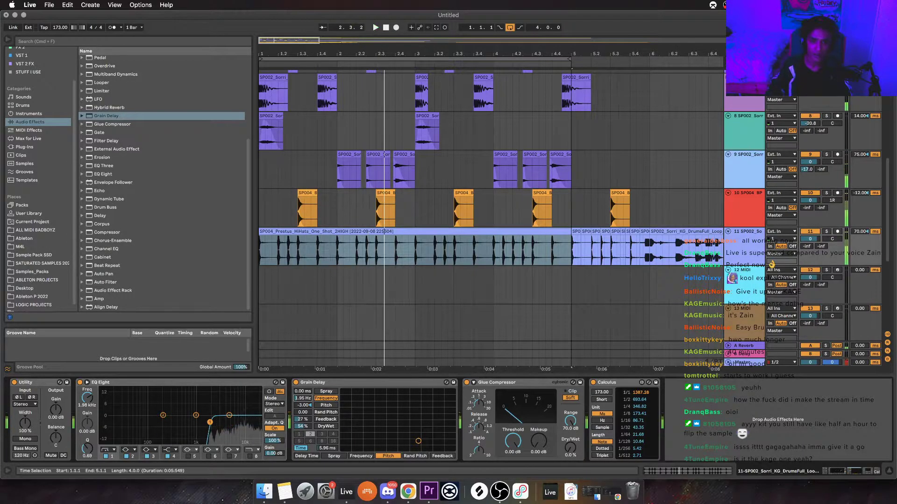
# Examine the first melodic loop slice on track 2 and check the beat-battle channel in Discord
pyautogui.scroll(10, 490, 210)
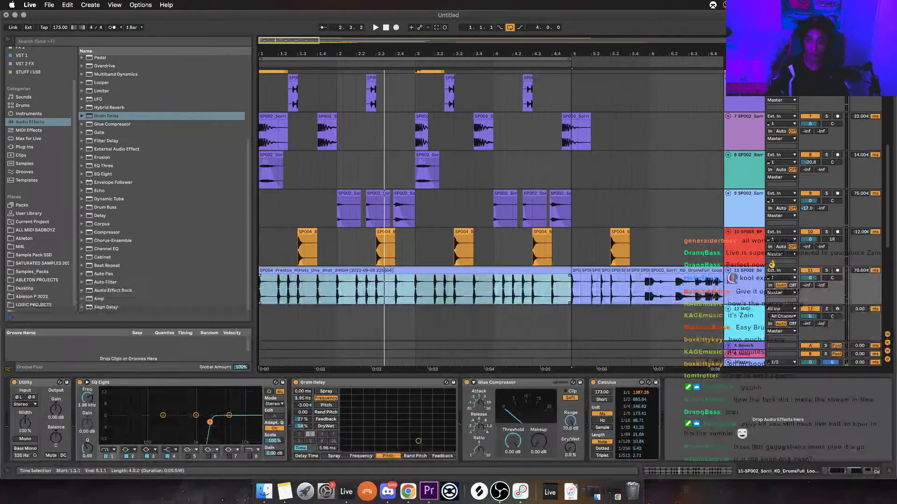
pyautogui.scroll(3, 491, 210)
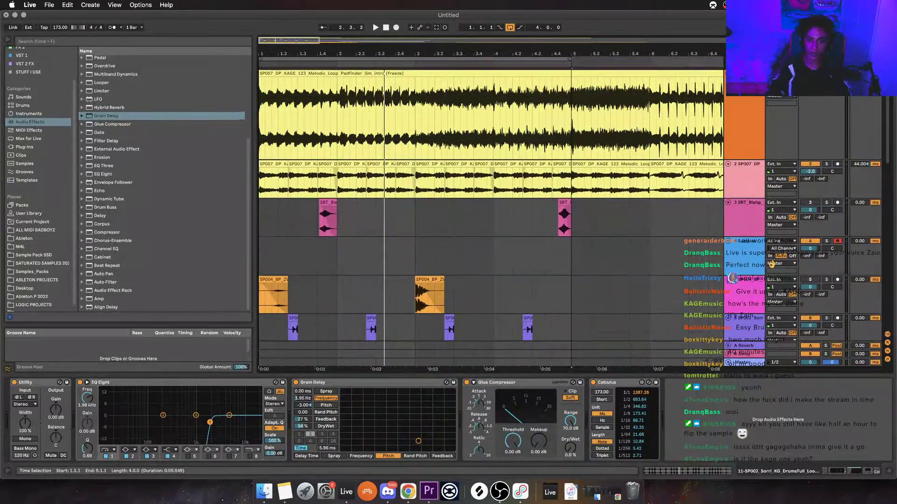
pyautogui.scroll(-1, 772, 264)
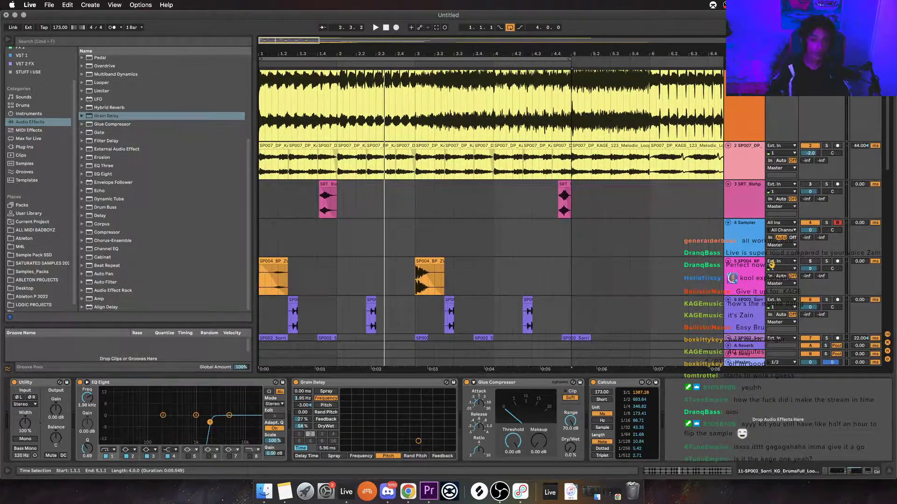
pyautogui.scroll(5, 507, 210)
pyautogui.hscroll(-8, 506, 210)
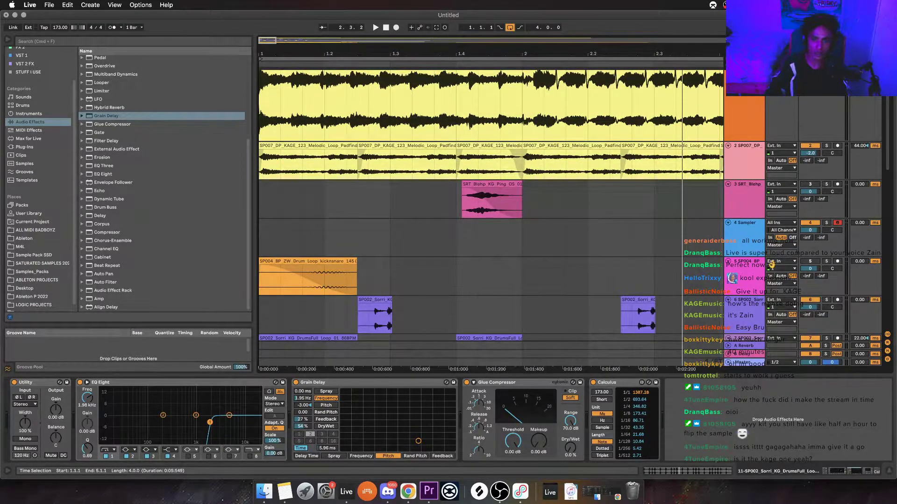
pyautogui.doubleClick(308, 146)
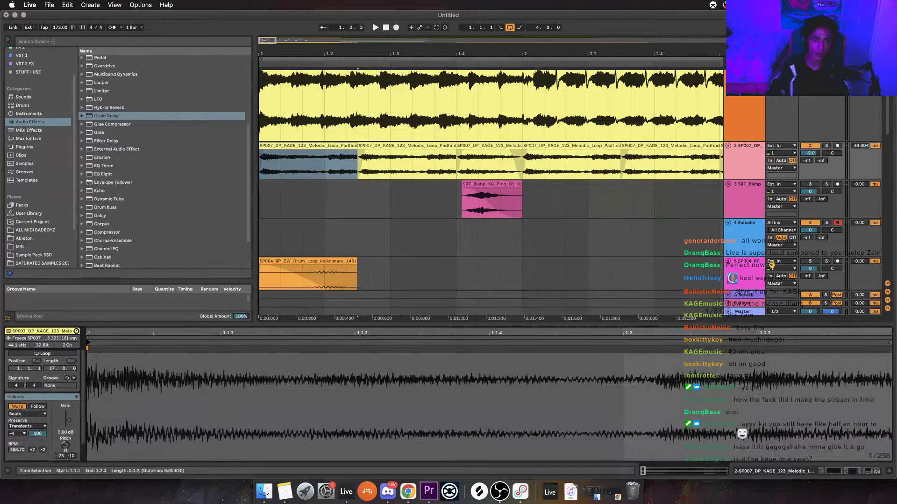
pyautogui.press('super+Tab')
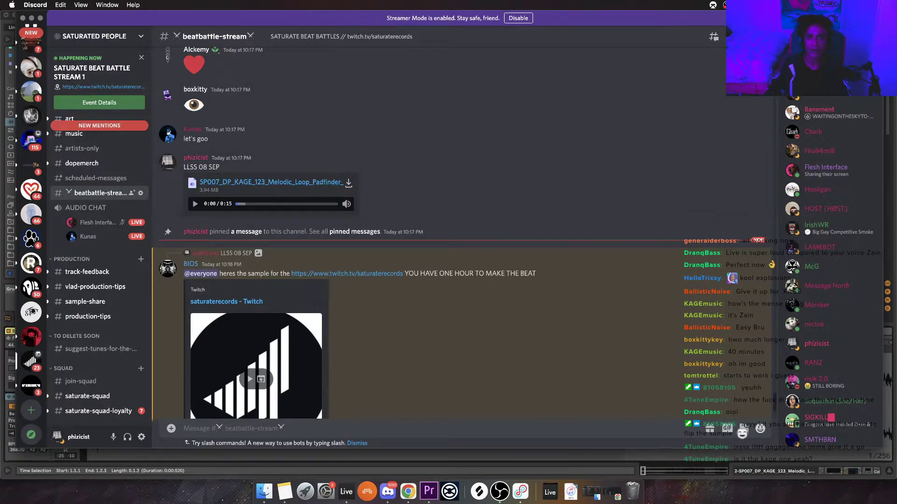
pyautogui.press('super+Tab')
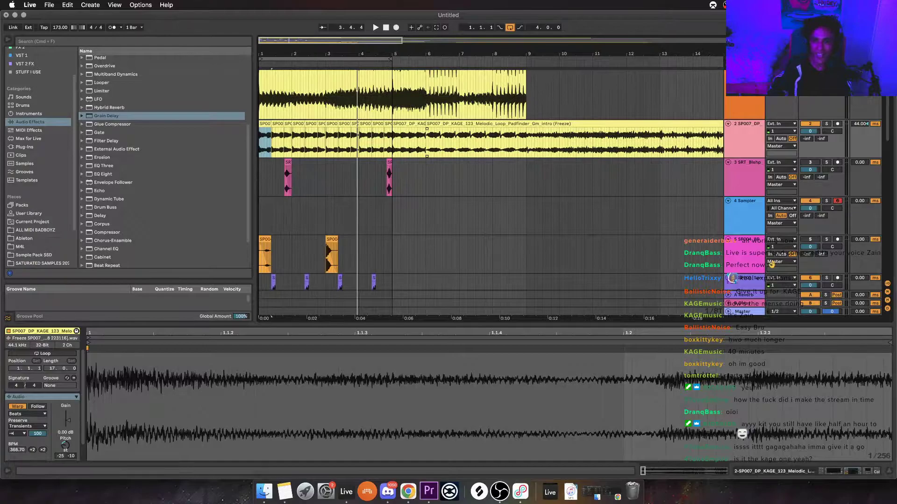
# Load the first melodic loop slice from track 2 into track 4's Sampler and set its pitch glide mode to Glide
pyautogui.click(744, 200)
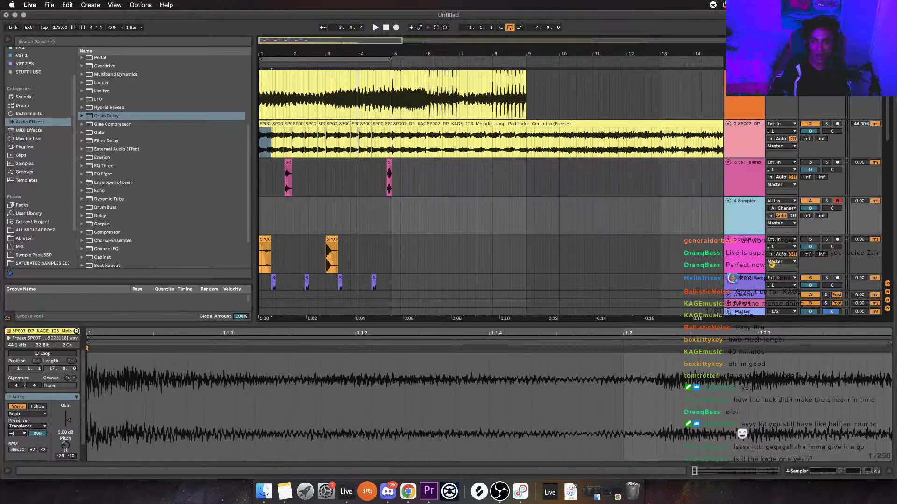
pyautogui.hotkey('shift', 'Tab')
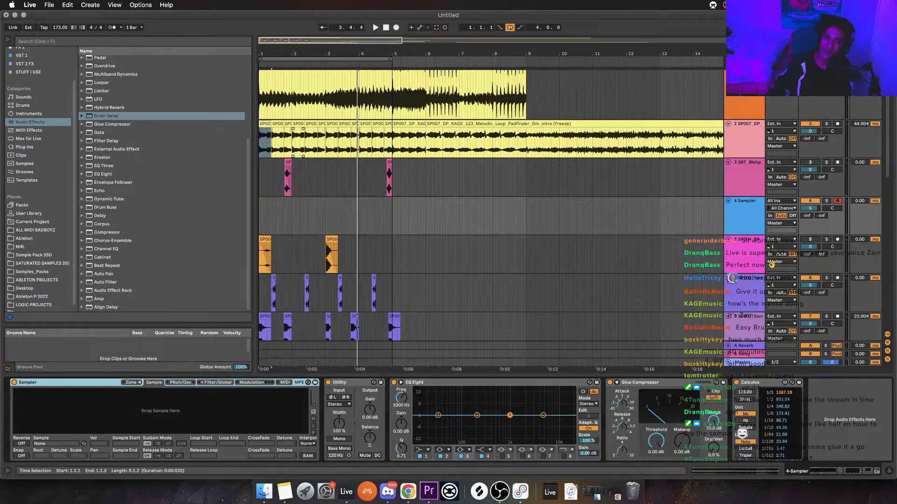
pyautogui.moveTo(265, 124); pyautogui.dragTo(160, 410)
pyautogui.click(180, 382)
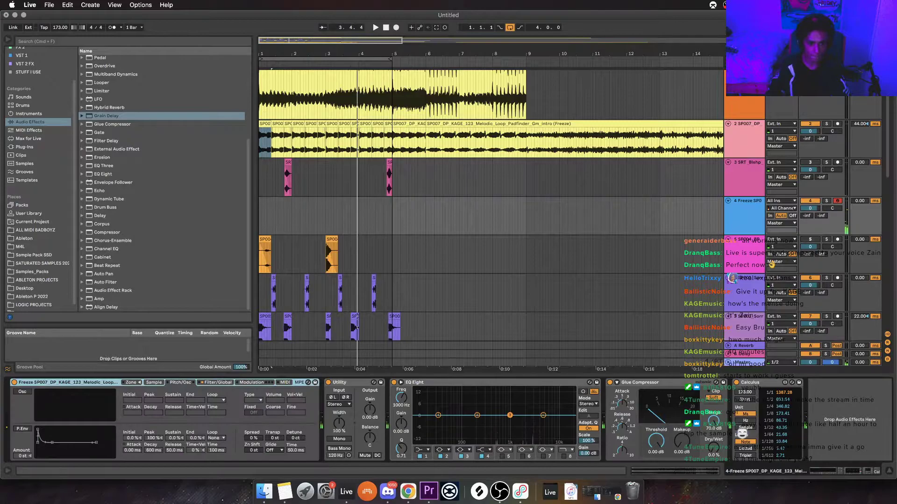
pyautogui.click(275, 451)
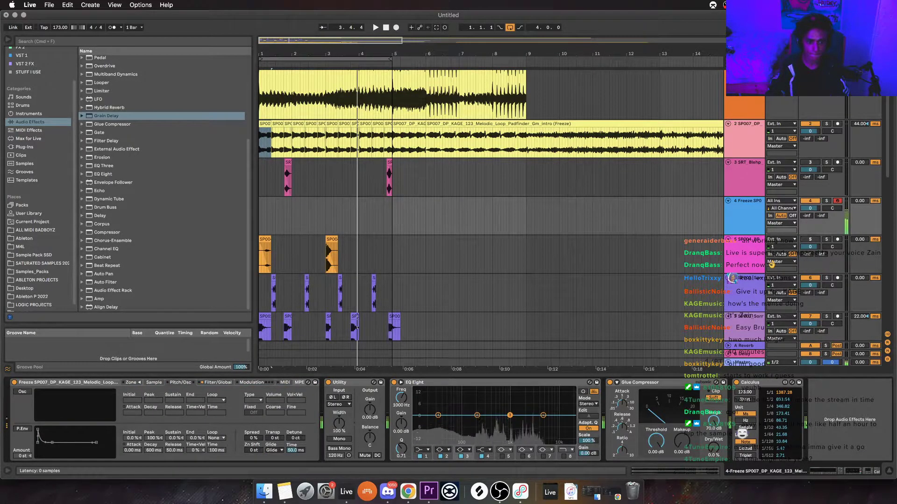
# Enable sustain looping for the slice in the Sampler and move the loop start to 6732
pyautogui.click(153, 382)
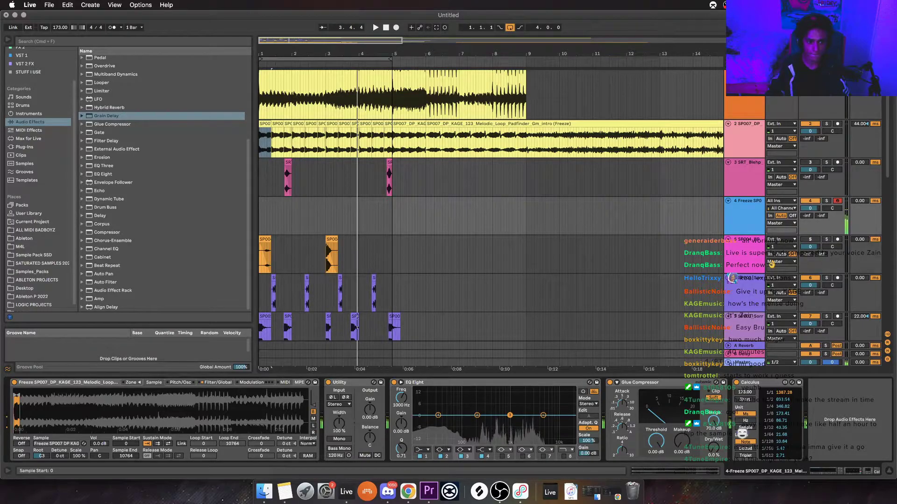
pyautogui.click(157, 443)
pyautogui.moveTo(17, 406); pyautogui.dragTo(16, 449)
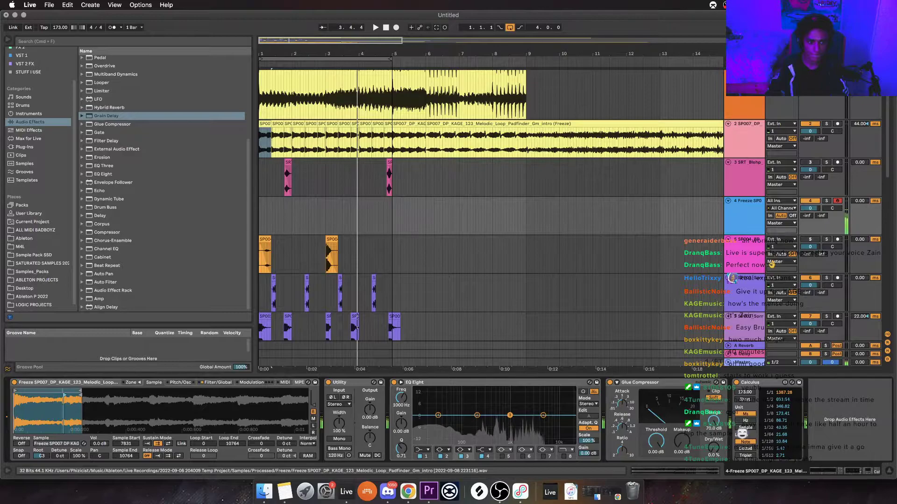
pyautogui.moveTo(15, 391); pyautogui.dragTo(62, 391)
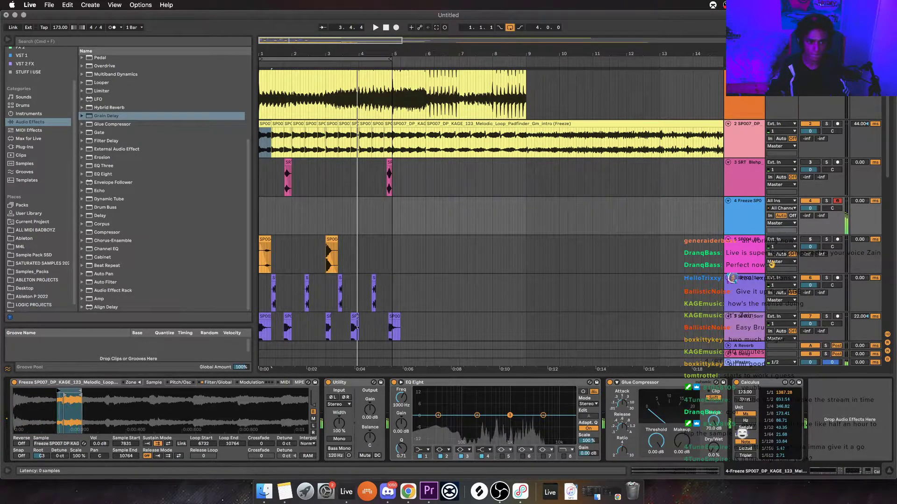
# Apply a band-pass filter in track 4's Sampler at 771 Hz with 57% resonance
pyautogui.click(216, 382)
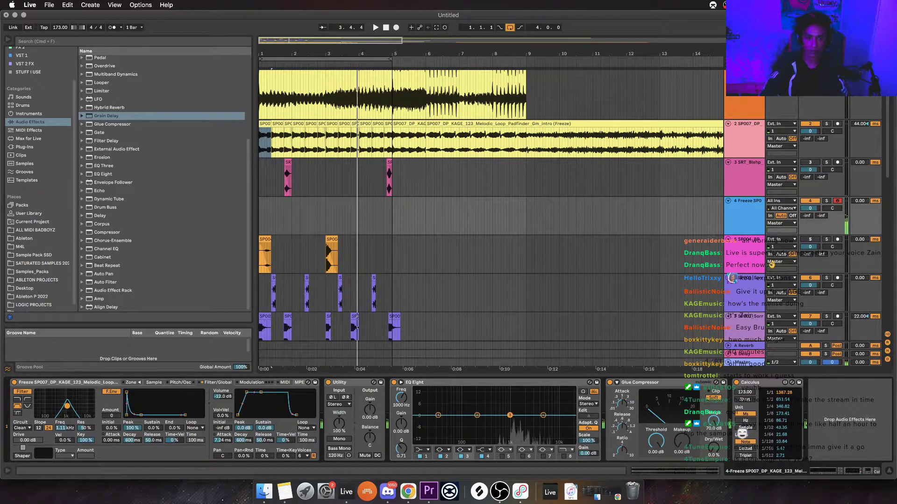
pyautogui.click(154, 382)
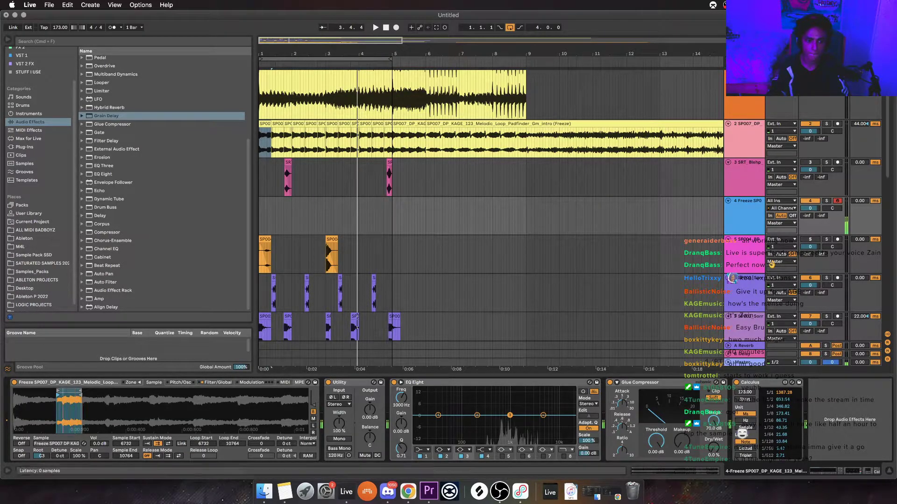
pyautogui.click(181, 382)
pyautogui.click(218, 382)
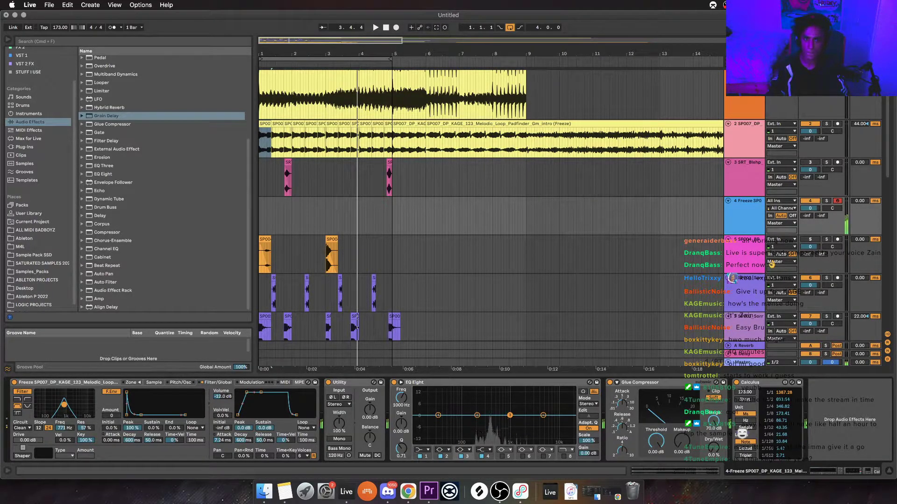
# Place SP007_DP_KAGE_123_Melodic_Loop_Padfinder_Gm_intro.wav from Finder's Melodic Loops folder on track 18 just before bar 12
pyautogui.scroll(-5, 771, 265)
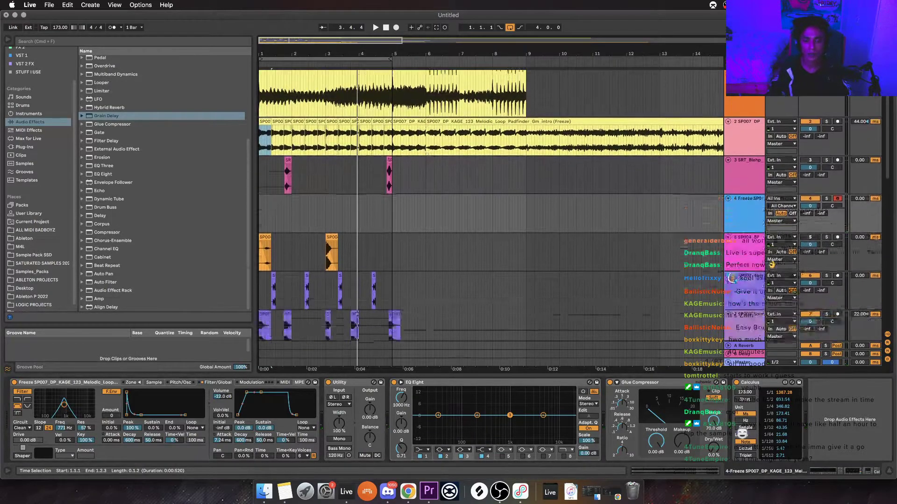
pyautogui.scroll(-10, 771, 264)
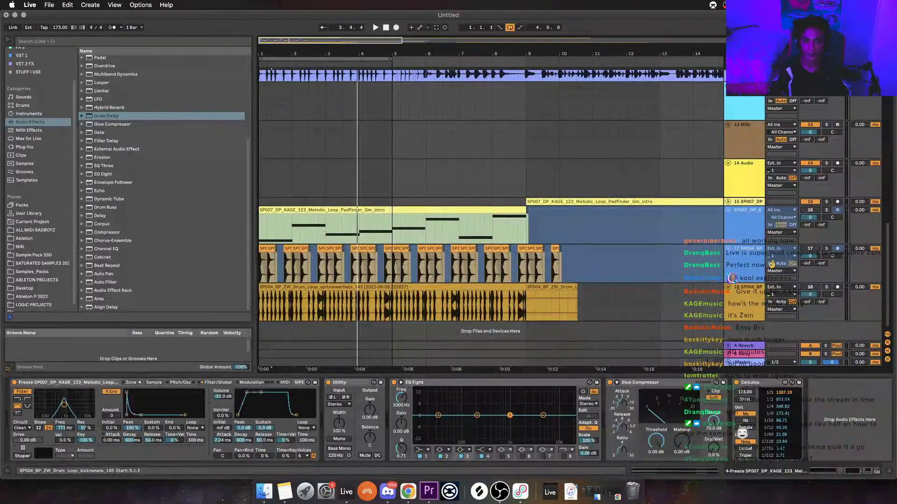
pyautogui.click(264, 491)
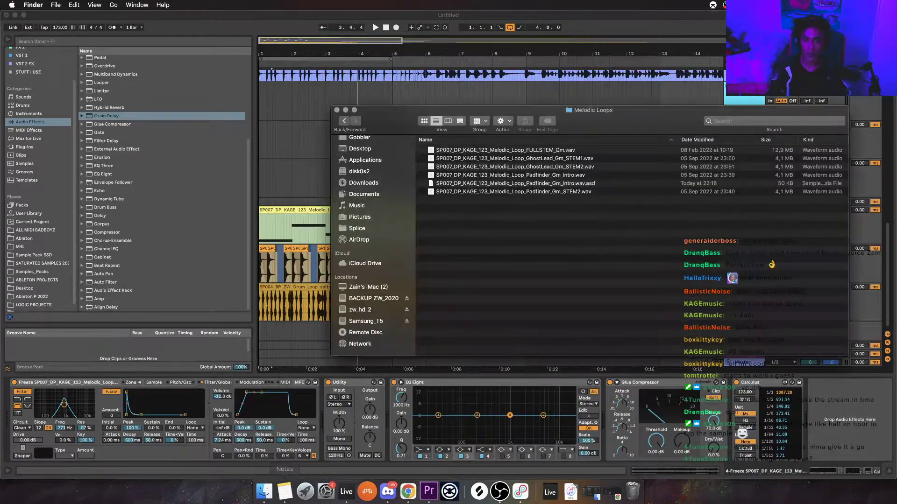
pyautogui.moveTo(467, 174); pyautogui.dragTo(507, 318)
pyautogui.press('super+Tab')
pyautogui.press('super+Tab')
pyautogui.press('super+Tab')
pyautogui.press('super+Tab')
pyautogui.press('super+Tab')
pyautogui.press('super+Tab')
pyautogui.press('super+Tab')
pyautogui.press('super+Tab')
pyautogui.press('super+Tab')
pyautogui.moveTo(602, 304); pyautogui.dragTo(625, 303)
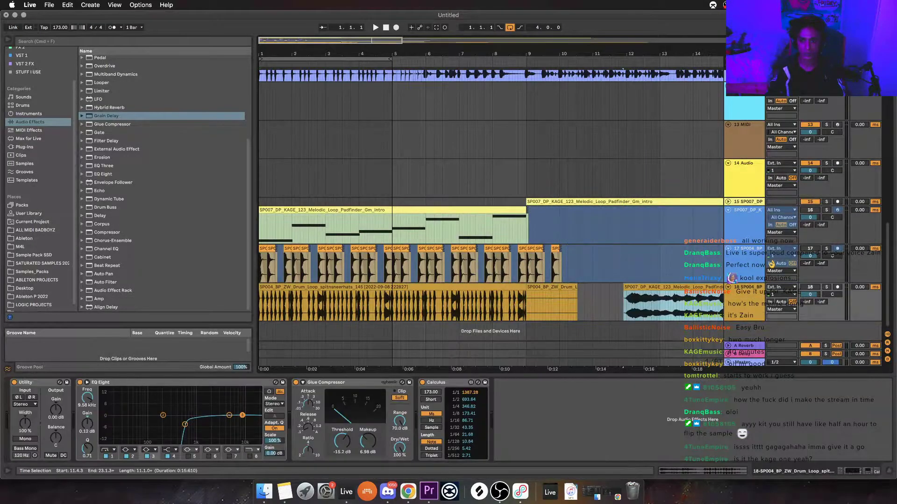
# Replace the sample in track 4's Sampler with the Padfinder_Gm_intro clip placed on track 18
pyautogui.scroll(15, 771, 264)
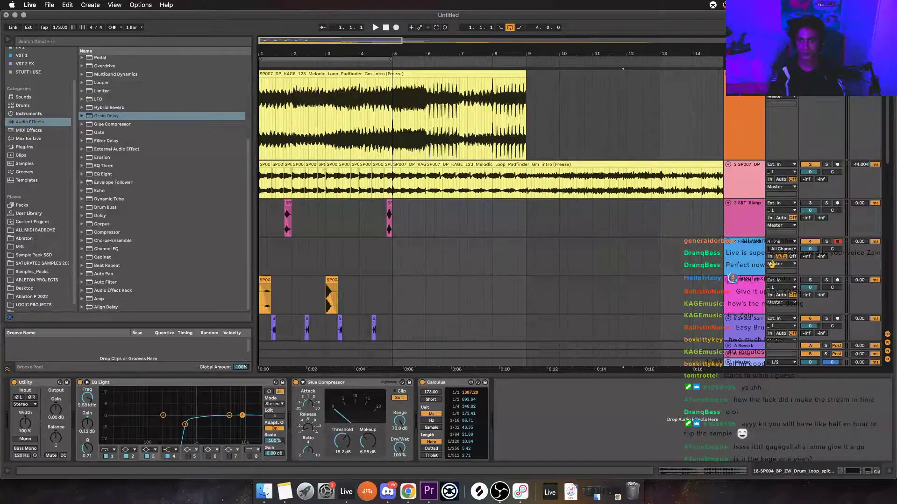
pyautogui.scroll(-3, 772, 264)
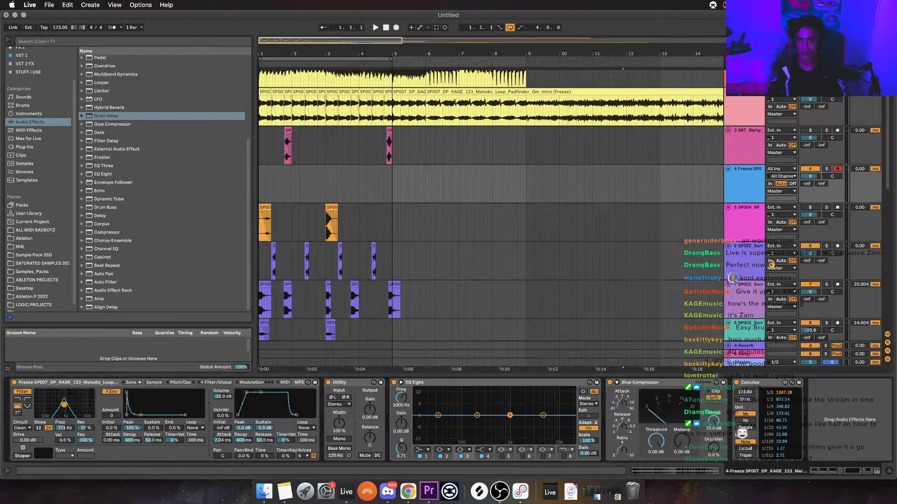
pyautogui.scroll(-10, 771, 264)
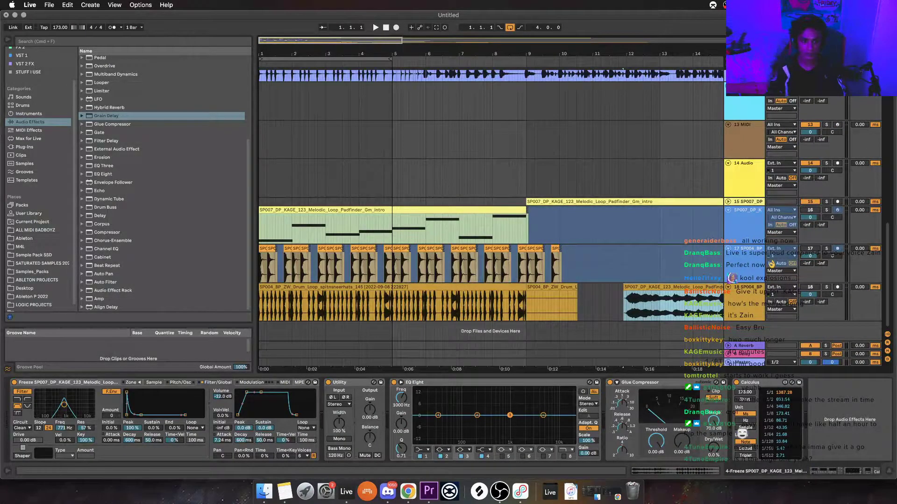
pyautogui.click(153, 382)
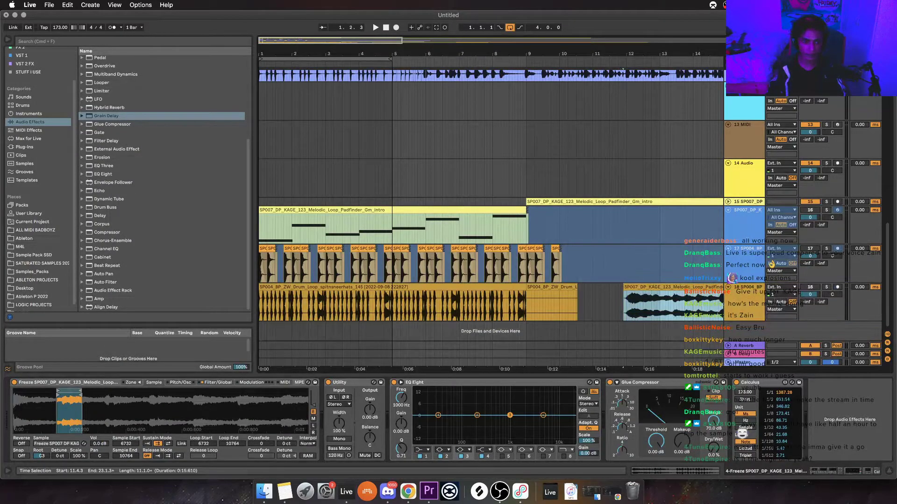
pyautogui.moveTo(673, 287); pyautogui.dragTo(160, 409)
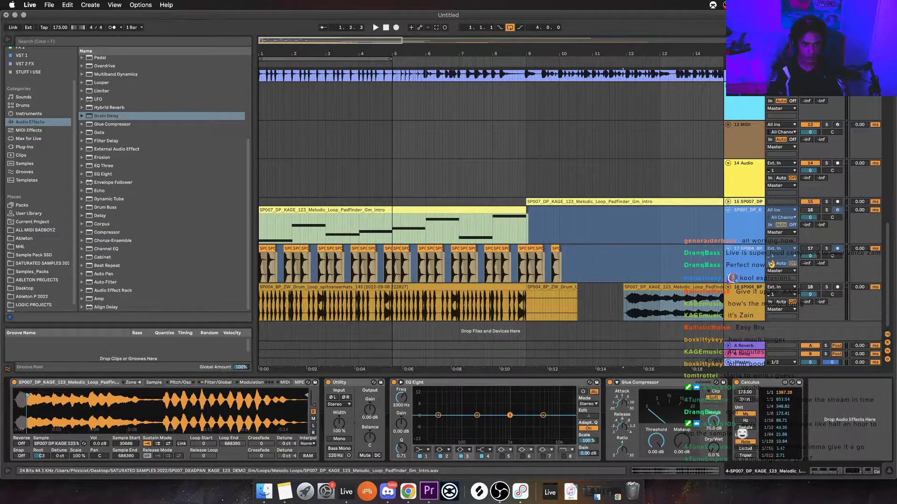
# Set the Sampler's sample start to 30686 and sample end to 46029, and enable sustain looping
pyautogui.moveTo(15, 396); pyautogui.dragTo(28, 395)
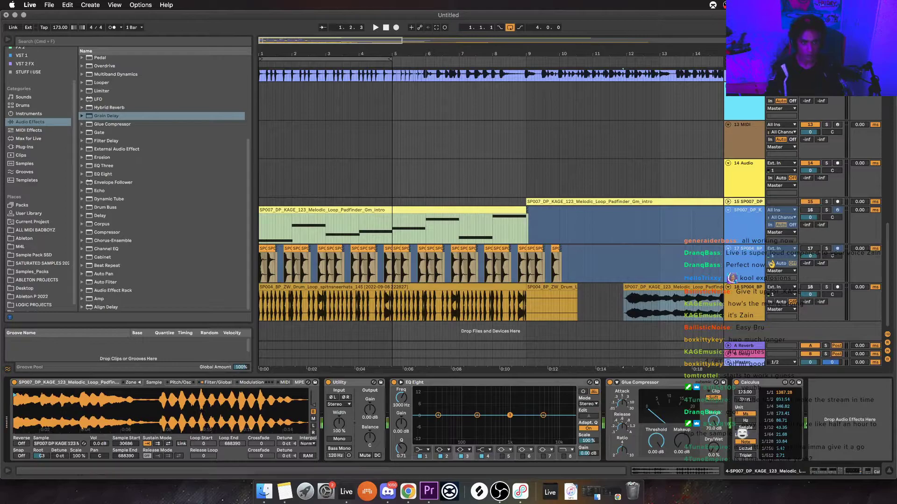
pyautogui.scroll(-2, 161, 410)
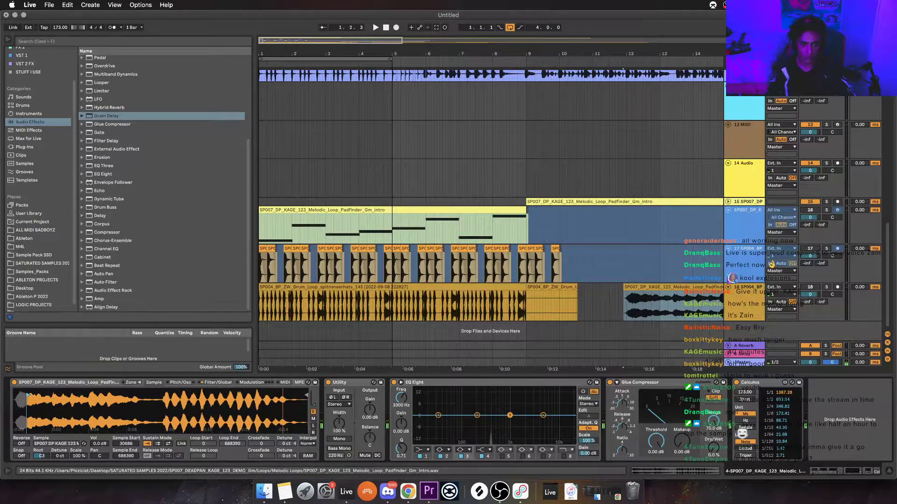
pyautogui.moveTo(294, 396); pyautogui.dragTo(38, 397)
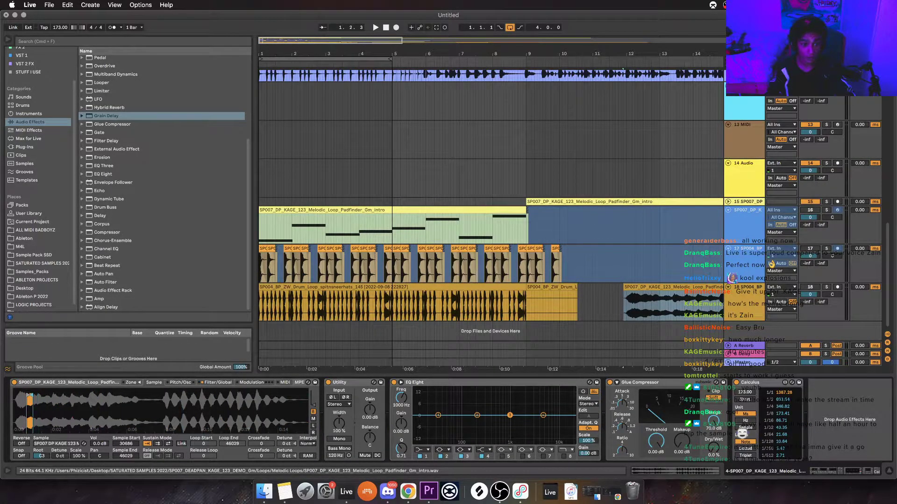
pyautogui.click(157, 443)
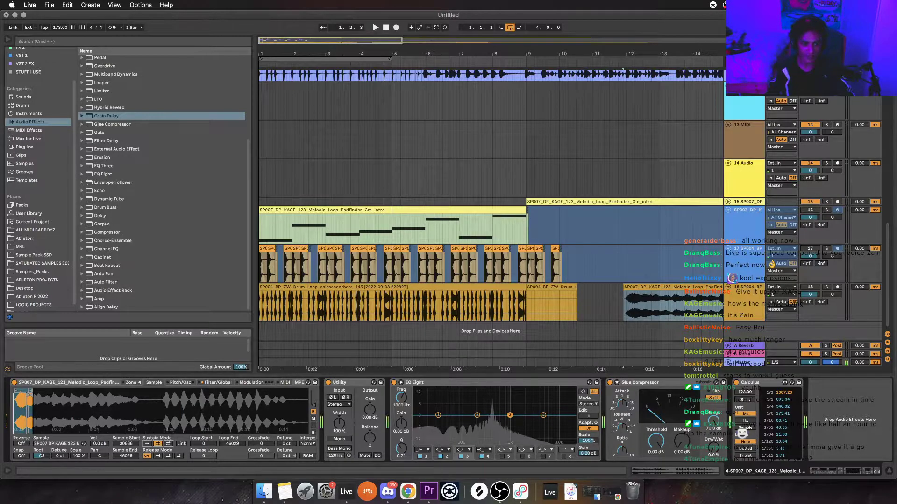
# Set the Sampler's loop start to 26595 and record a four-bar MIDI melody on track 4 over the looping beat
pyautogui.moveTo(15, 391); pyautogui.dragTo(25, 390)
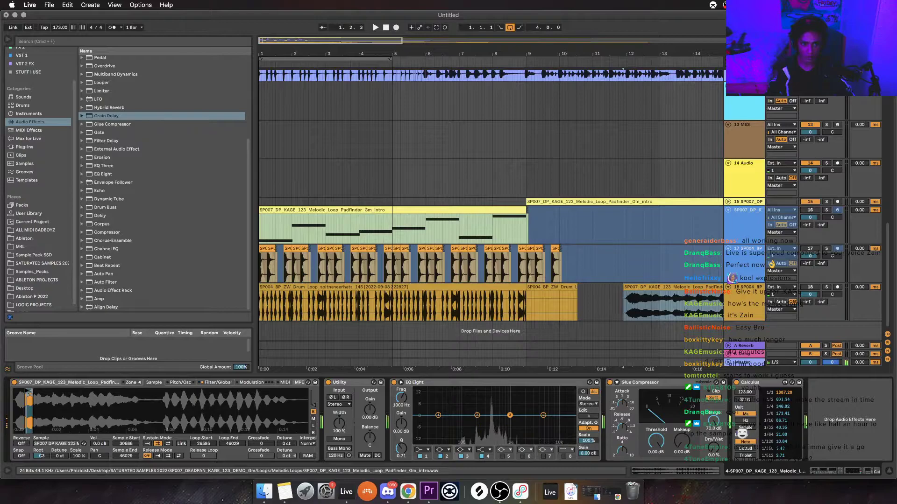
pyautogui.scroll(10, 491, 206)
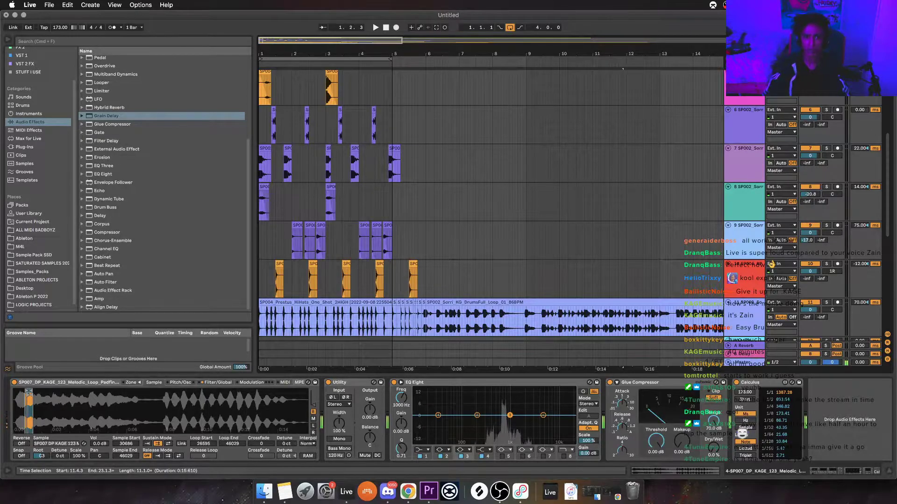
pyautogui.scroll(6, 771, 264)
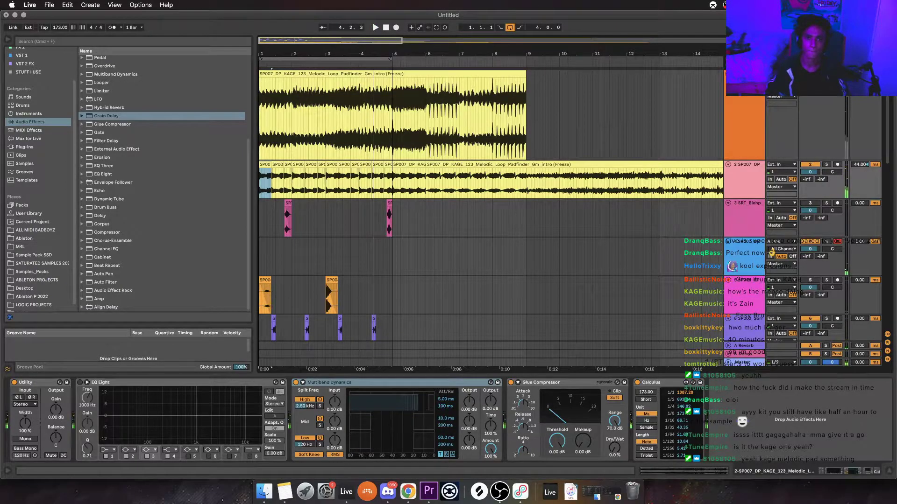
pyautogui.press('space')
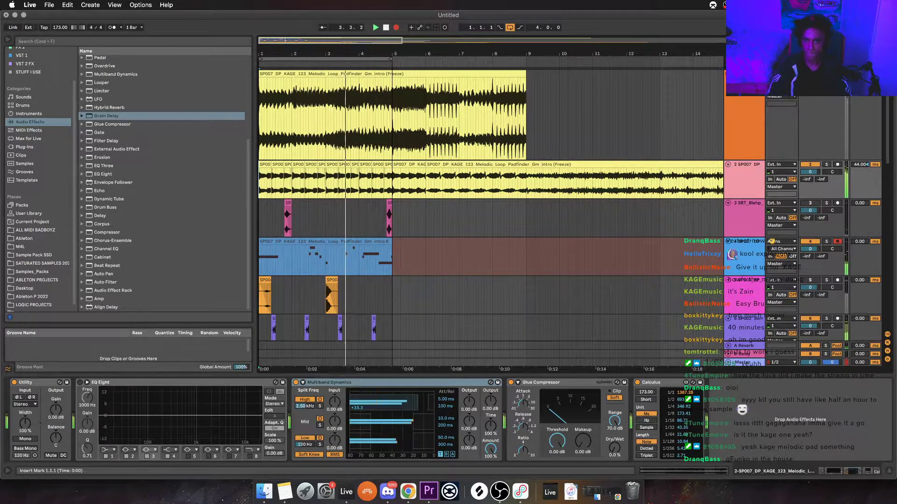
pyautogui.press('space')
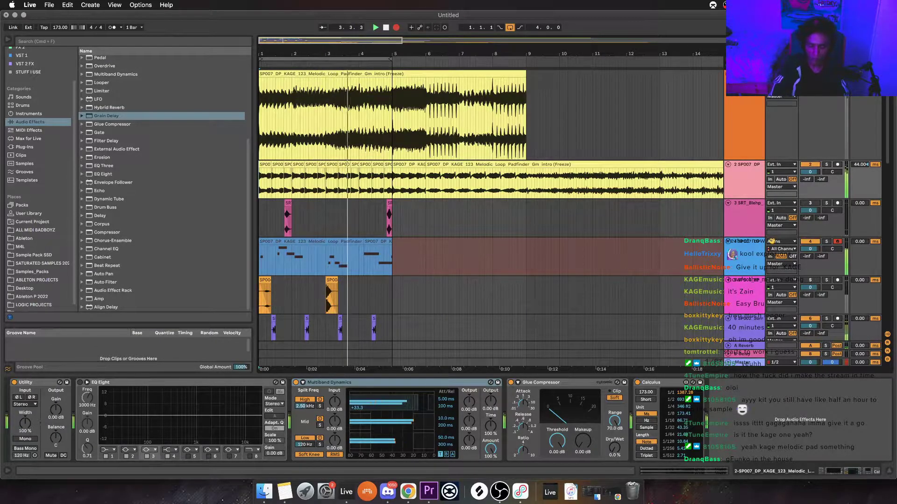
pyautogui.press('F9')
pyautogui.press('space')
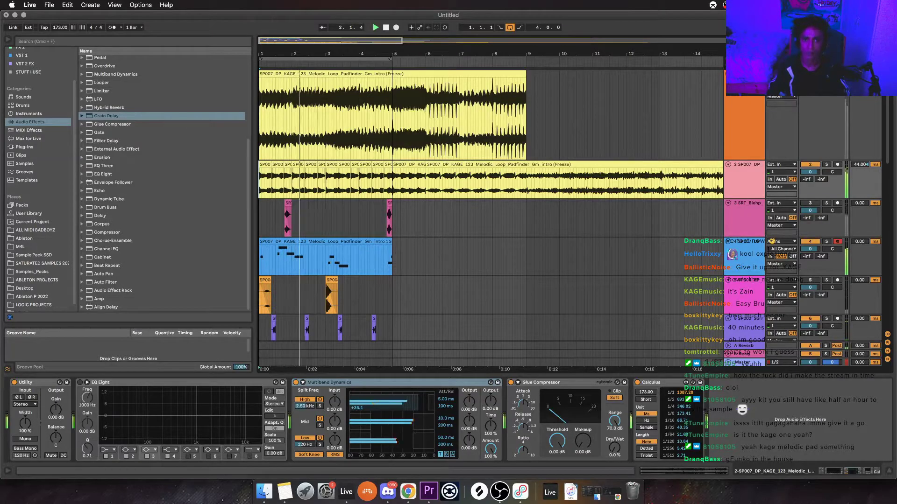
# Extend the arrangement loop to eight bars starting at bar 1 and turn off the triplet grid
pyautogui.moveTo(261, 183); pyautogui.dragTo(526, 183)
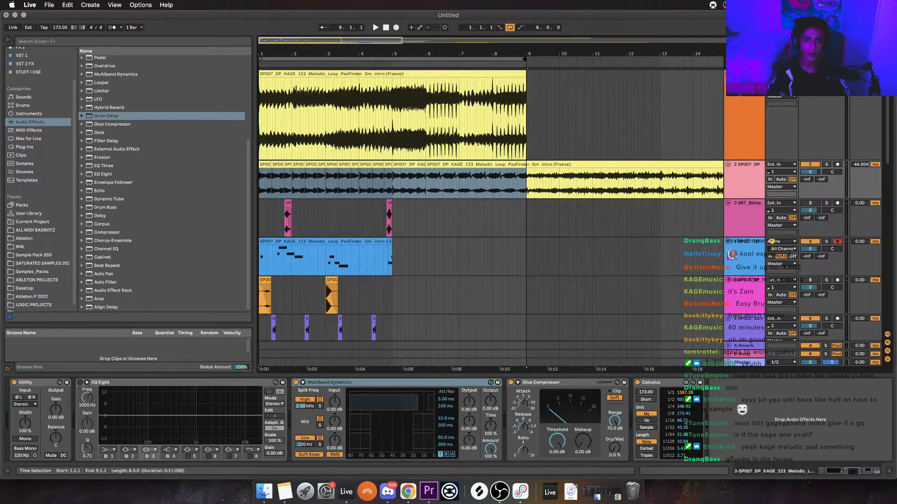
pyautogui.rightClick(470, 278)
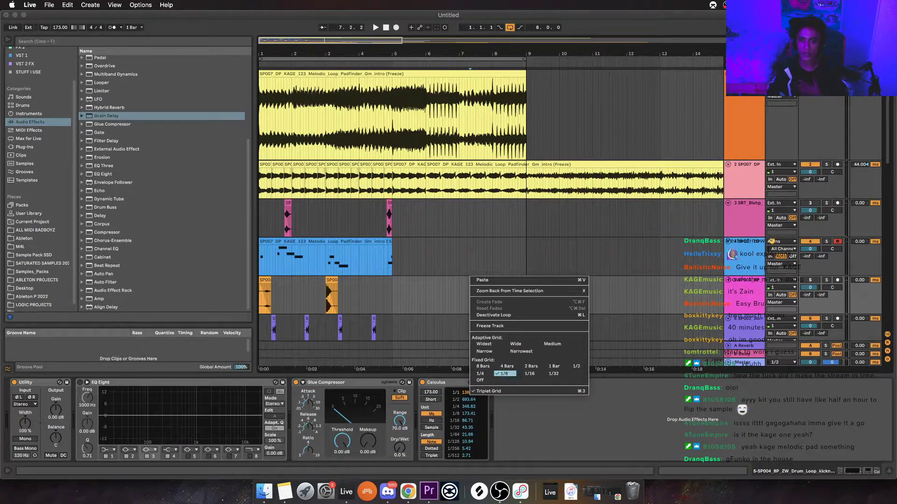
pyautogui.click(488, 391)
# Try to stretch track 4's recorded MIDI clip to bar 9 and slide its notes later, and undo the attempt
pyautogui.moveTo(390, 242); pyautogui.dragTo(410, 241)
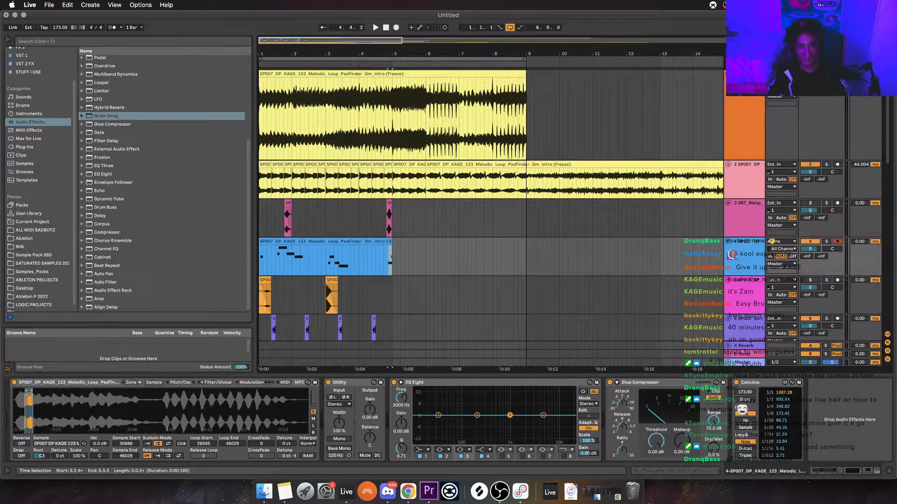
pyautogui.moveTo(401, 241); pyautogui.dragTo(522, 242)
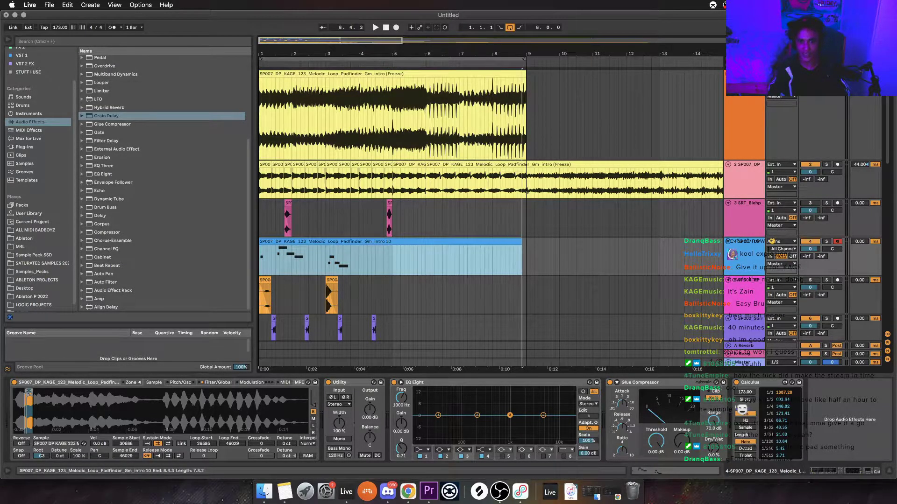
pyautogui.moveTo(299, 257); pyautogui.dragTo(474, 257)
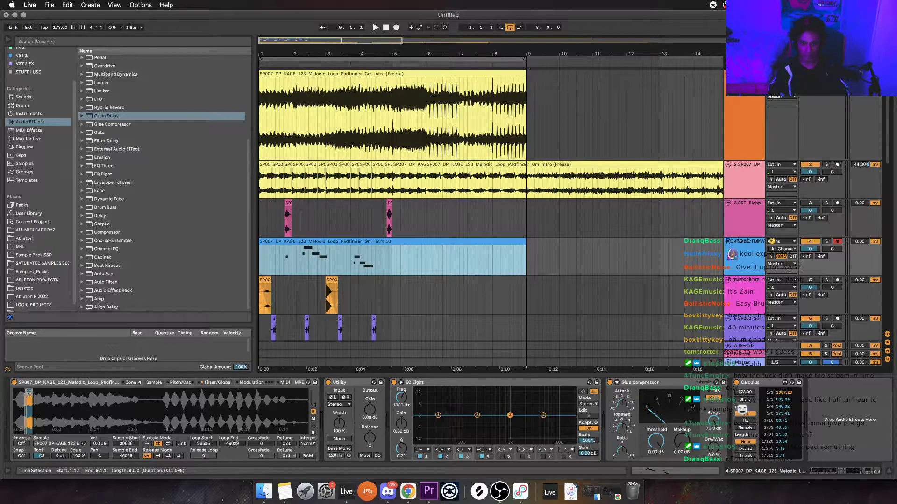
pyautogui.press('super+z')
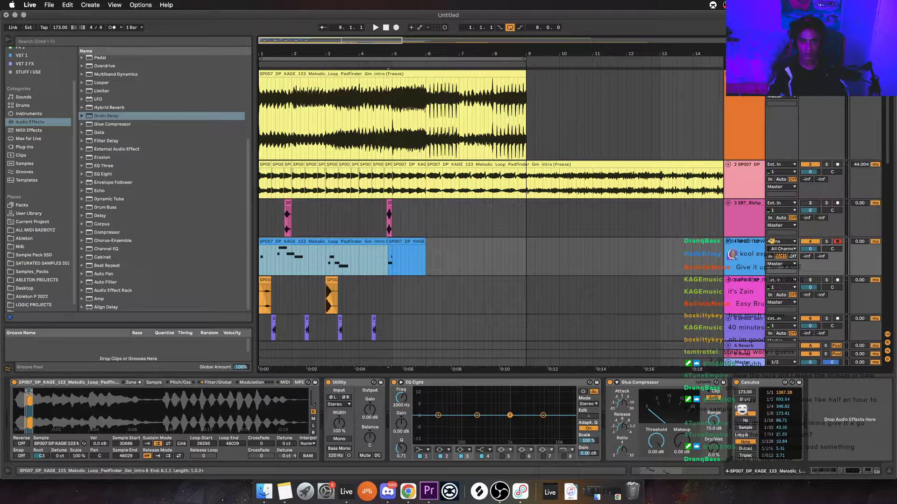
# Arrange track 4's melody as two MIDI clips, one ending at bar 5 and one running from there past bar 9, and play it
pyautogui.click(407, 241)
pyautogui.moveTo(384, 242)
pyautogui.mouseDown()
pyautogui.moveTo(363, 241)
pyautogui.moveTo(536, 241)
pyautogui.moveTo(501, 256)
pyautogui.moveTo(392, 257)
pyautogui.mouseUp()
pyautogui.press('space')
# Duplicate the first four bars of the drum and hi-hat clips on tracks 5 to 11 into bars 5 to 8
pyautogui.scroll(-5, 490, 217)
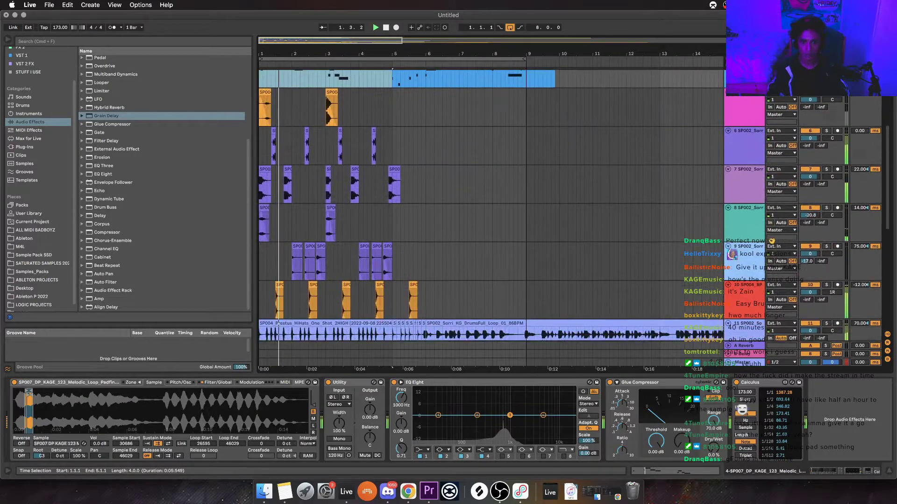
pyautogui.moveTo(392, 109); pyautogui.dragTo(259, 301)
pyautogui.click(371, 109)
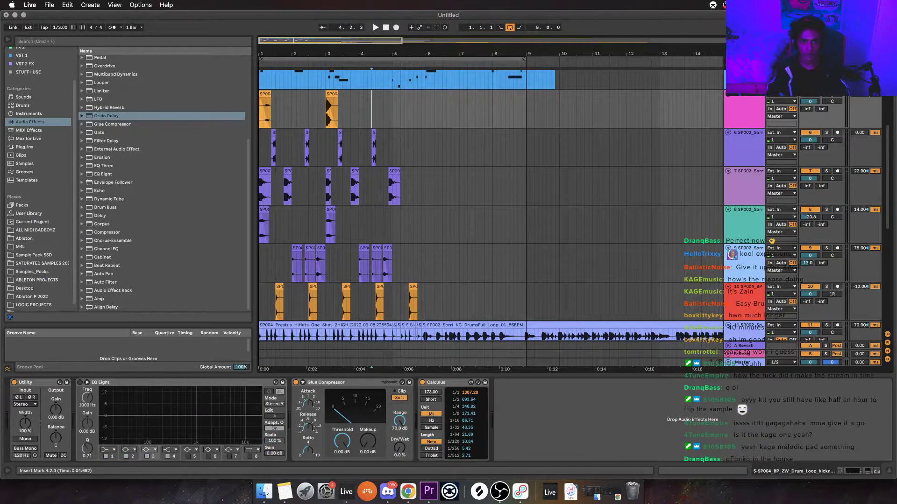
pyautogui.scroll(4, 490, 206)
pyautogui.scroll(-5, 490, 206)
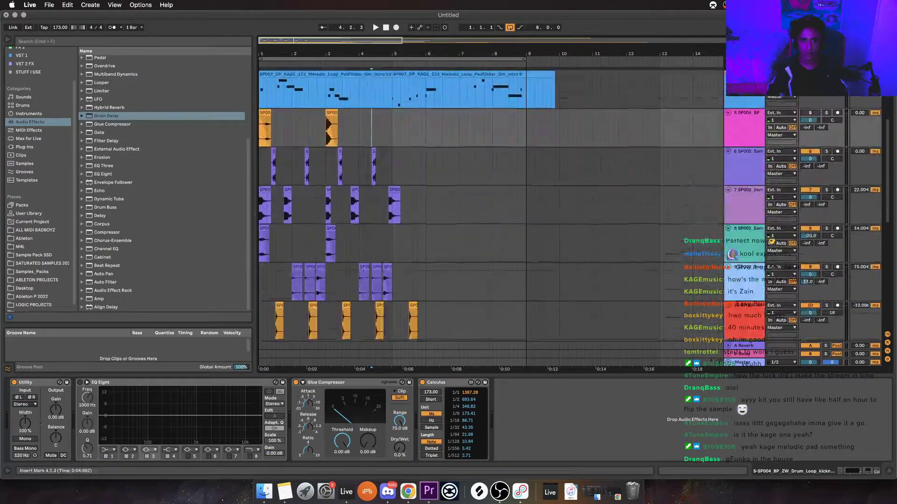
pyautogui.moveTo(392, 99); pyautogui.dragTo(259, 327)
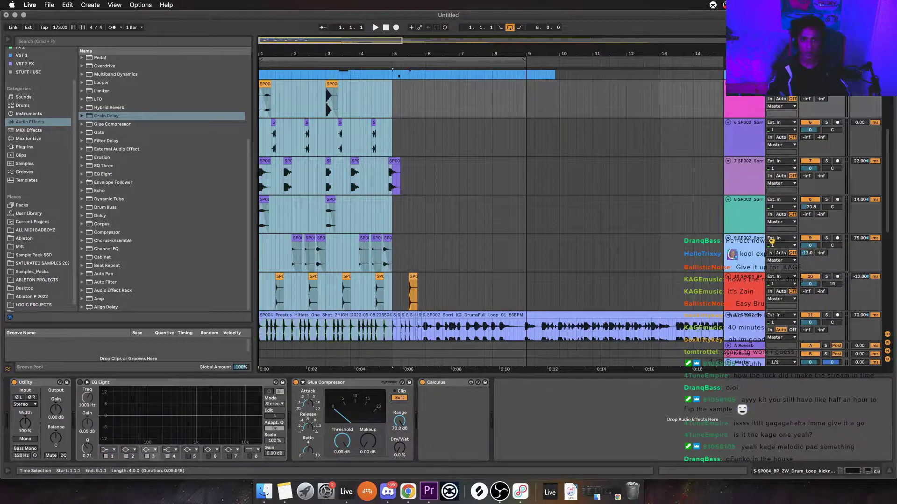
pyautogui.press('super+d')
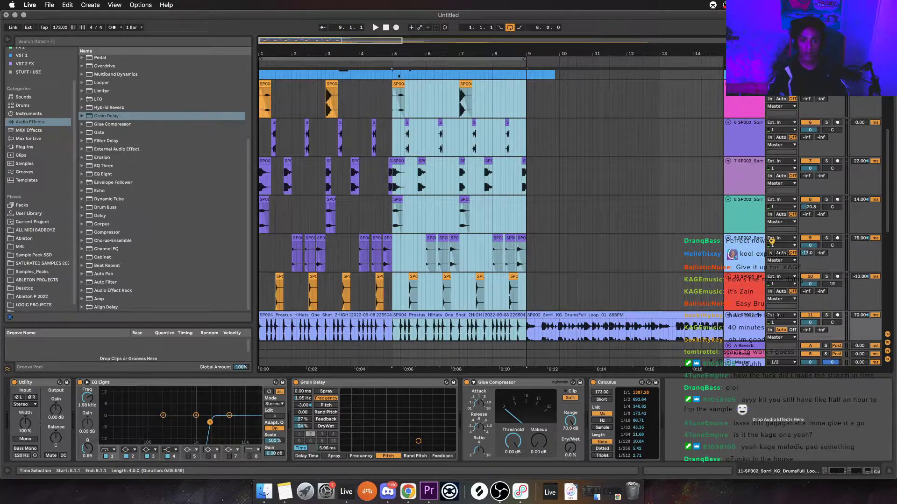
# Duplicate the first four bars of the ping one-shots on track 3 into bars 5 to 8
pyautogui.scroll(5, 264, 223)
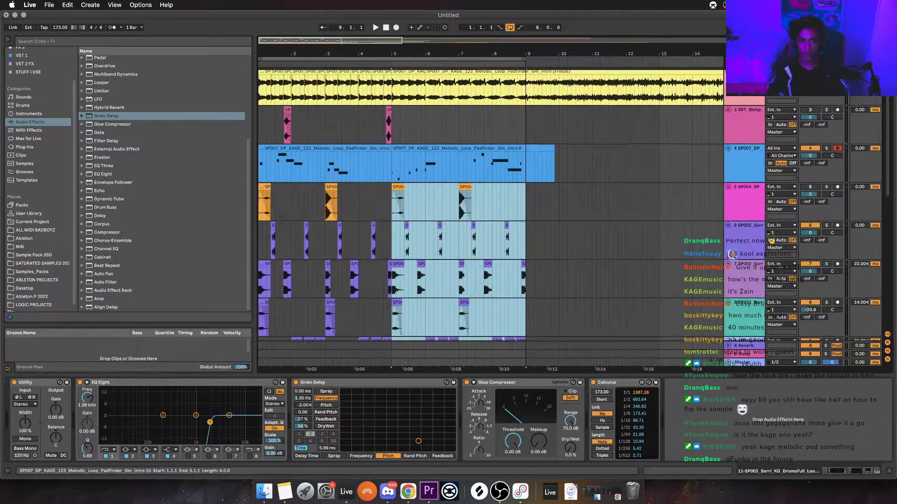
pyautogui.click(280, 148)
pyautogui.press('space')
pyautogui.press('Up')
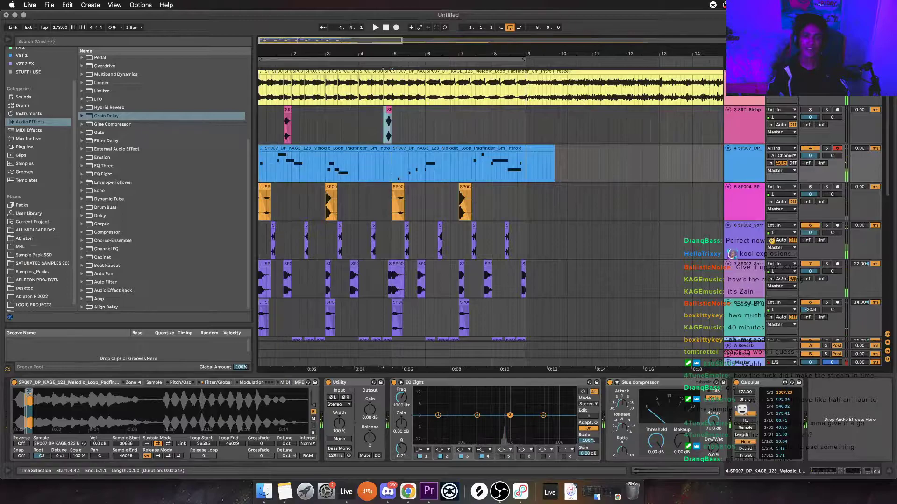
pyautogui.press('super+d')
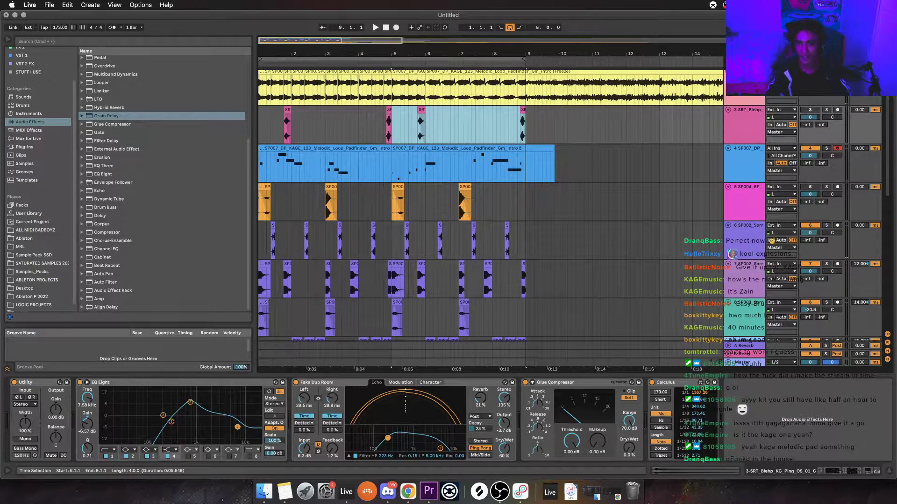
# Play back the eight-bar section and duplicate the first four bars of track 2's sliced melodic loop into bars 5 to 8
pyautogui.scroll(-5, 772, 241)
pyautogui.scroll(10, 772, 241)
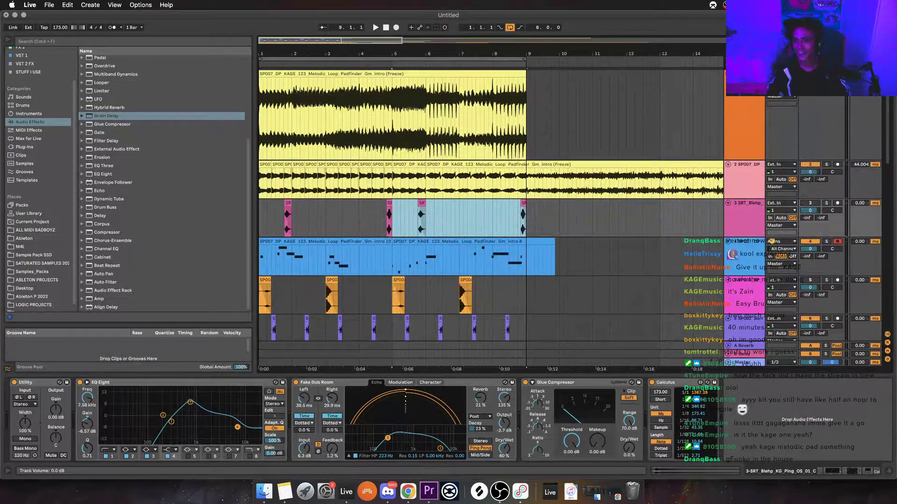
pyautogui.press('space')
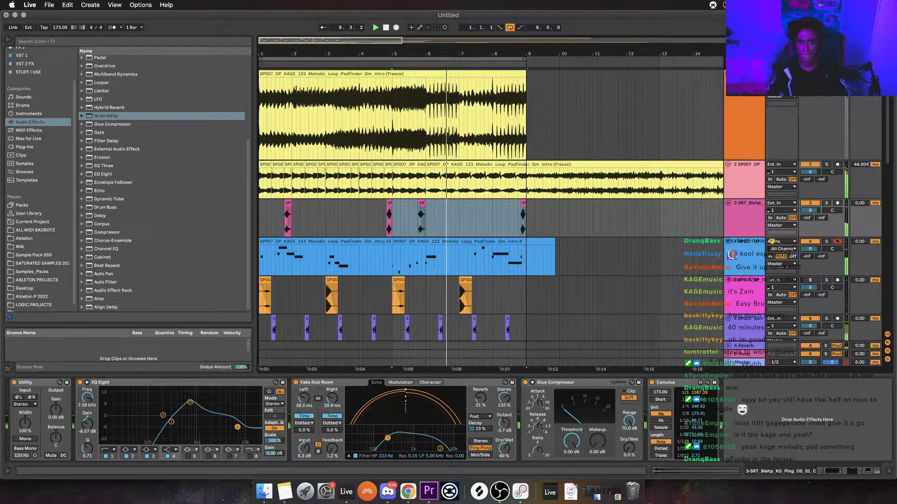
pyautogui.press('space')
pyautogui.press('space')
pyautogui.moveTo(392, 183); pyautogui.dragTo(259, 183)
pyautogui.press('super+d')
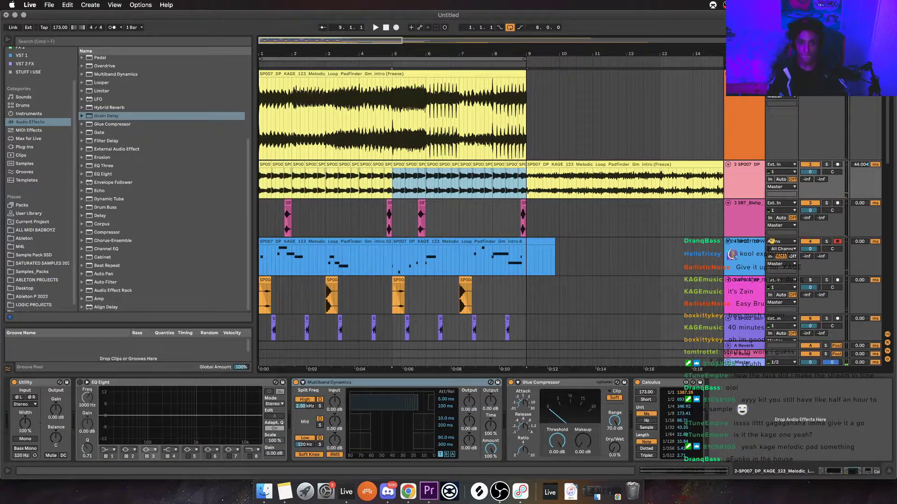
# Play the extended arrangement from bar 1 to check the duplicated parts
pyautogui.click(264, 164)
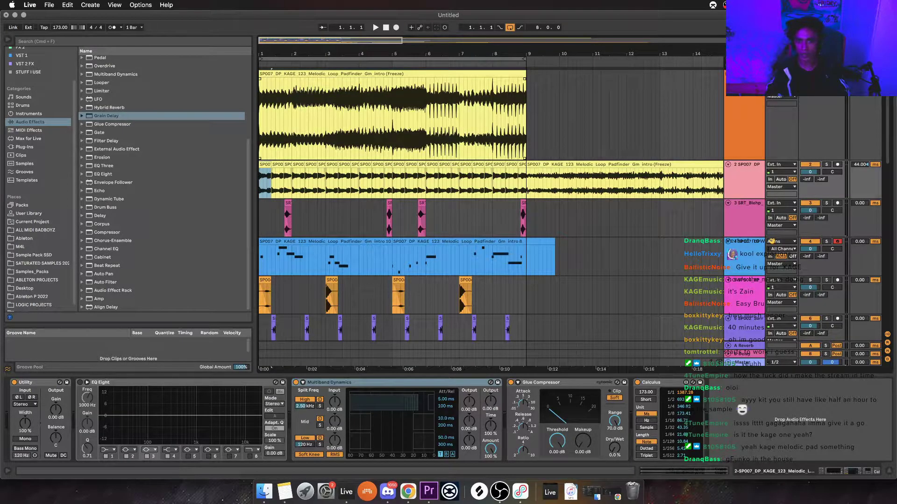
pyautogui.scroll(-10, 771, 241)
pyautogui.press('space')
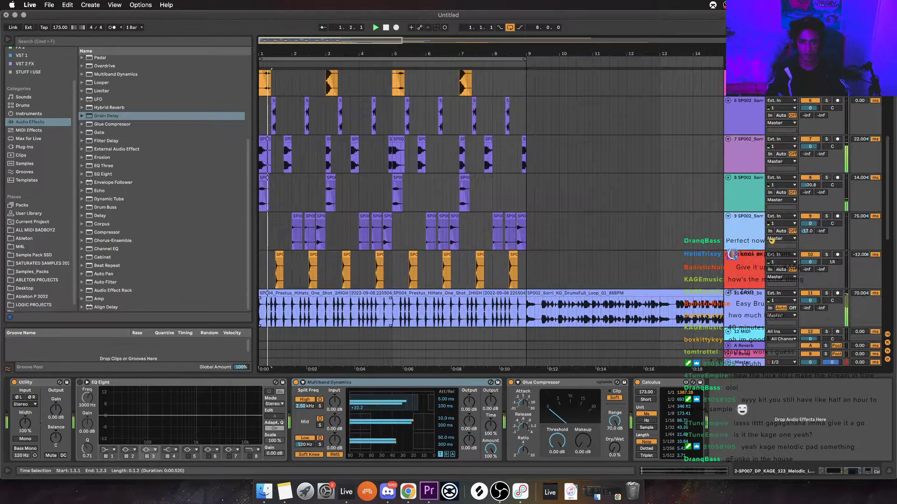
# Insert a new audio track directly below track 4
pyautogui.scroll(4, 772, 240)
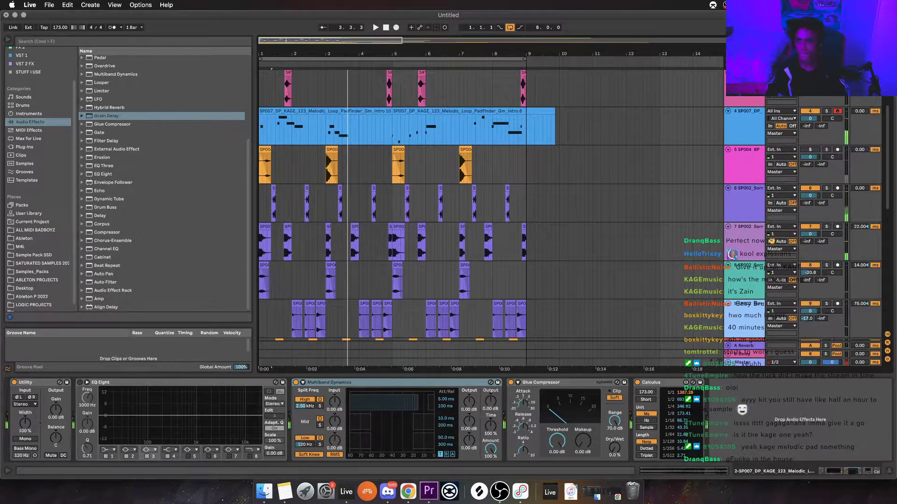
pyautogui.click(743, 122)
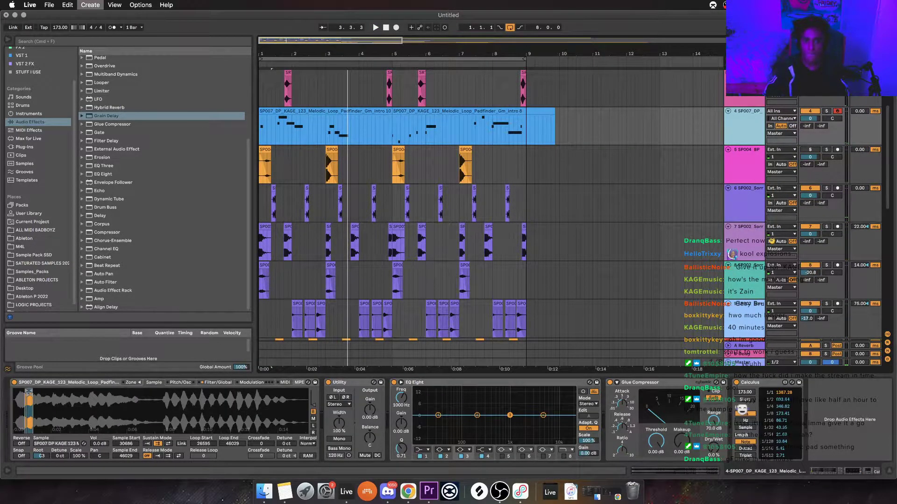
pyautogui.press('super+t')
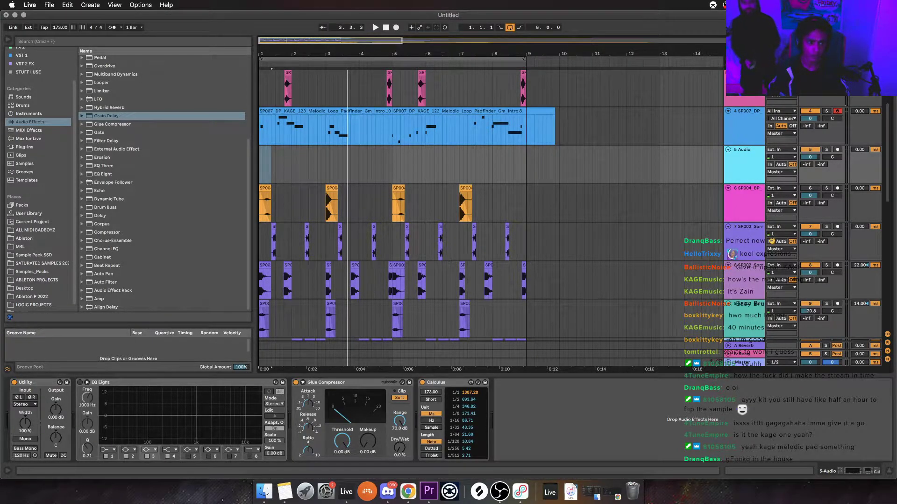
# Browse the sample folders for the SRT_Blehp_KG_Bass_OS_02_C.wav bass one-shot in SATURATED SAMPLES 2022 and start the arrangement playing
pyautogui.click(34, 255)
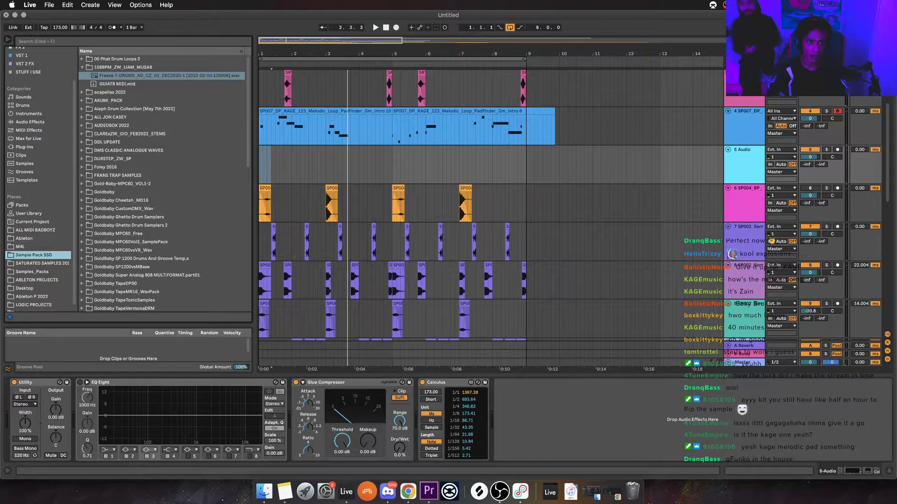
pyautogui.scroll(-1, 40, 271)
pyautogui.scroll(-10, 163, 187)
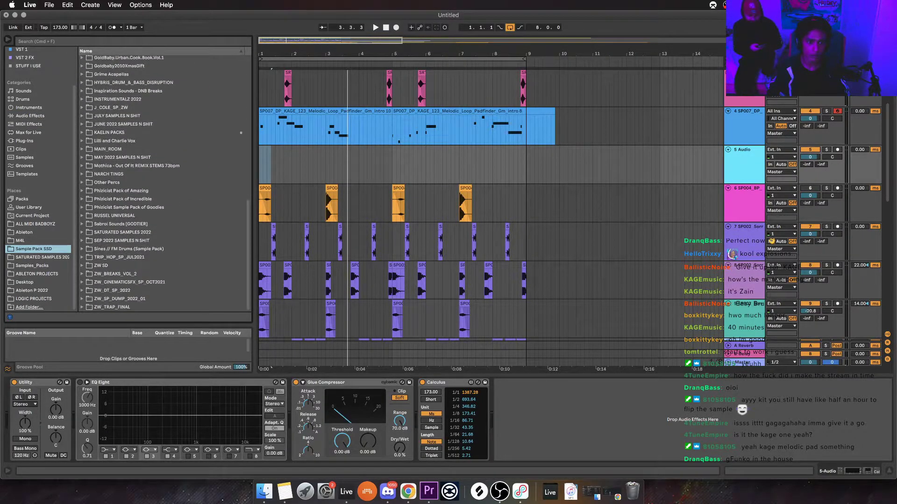
pyautogui.click(112, 290)
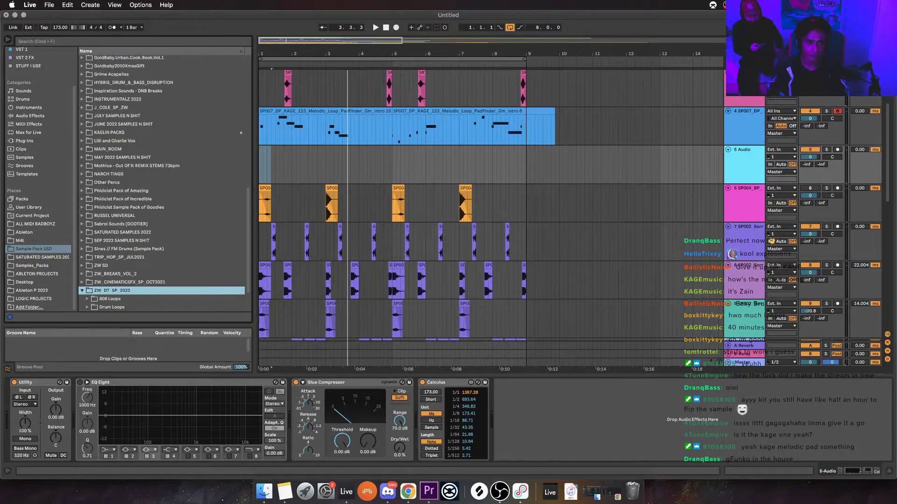
pyautogui.click(40, 257)
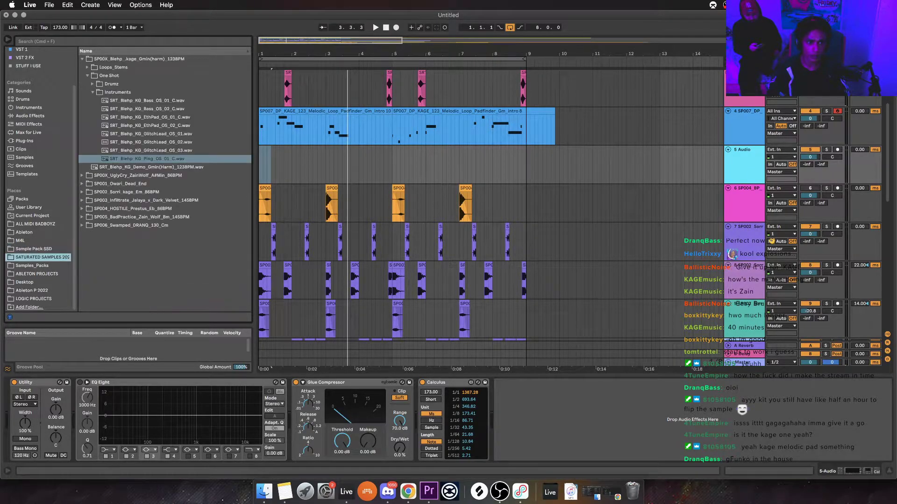
pyautogui.click(147, 109)
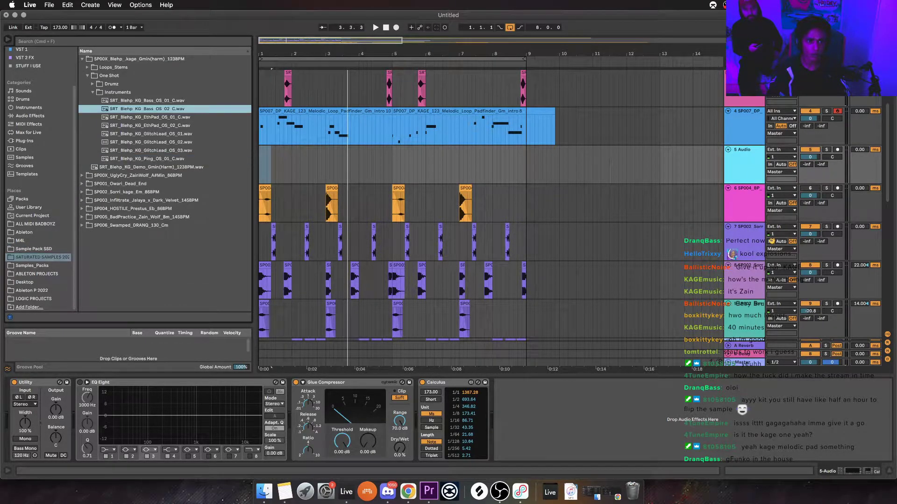
pyautogui.press('space')
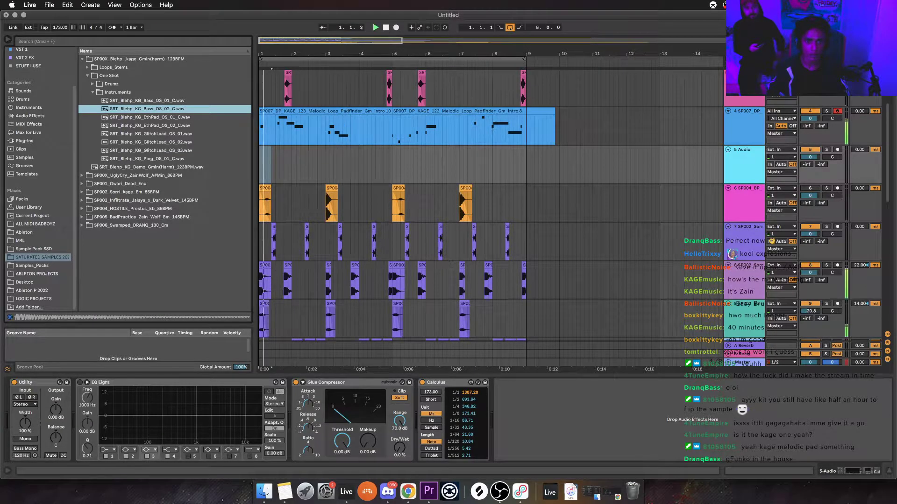
# Insert a MIDI track below track 4, load the SRT_Blehp_KG_Bass_OS_02_C.wav one-shot into a Simpler on it, arm it and play test notes
pyautogui.click(744, 123)
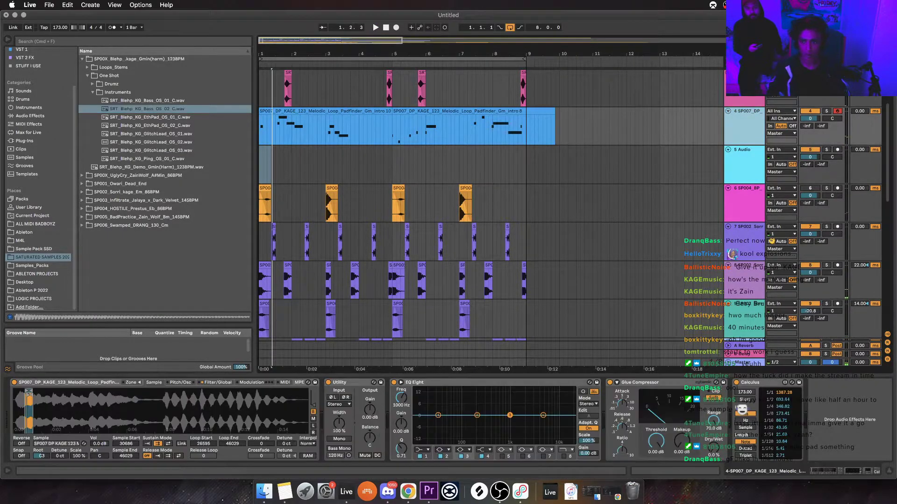
pyautogui.press('super+shift+t')
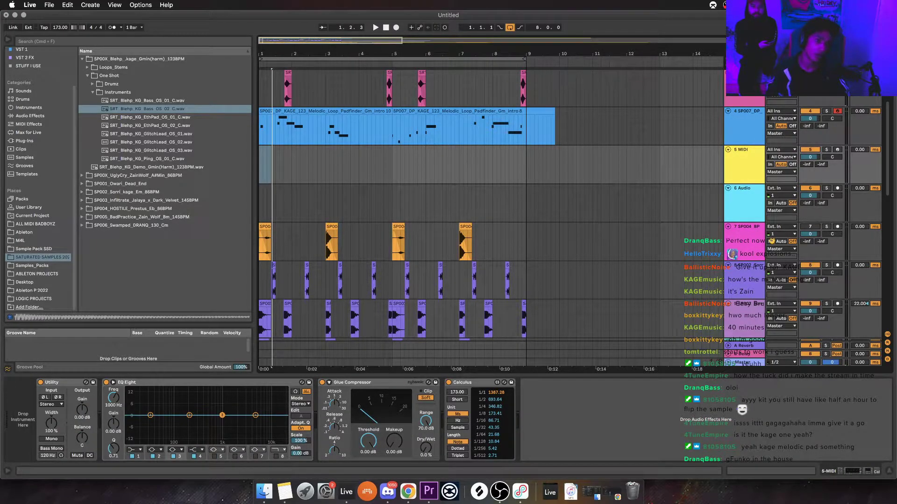
pyautogui.moveTo(146, 108); pyautogui.dragTo(23, 419)
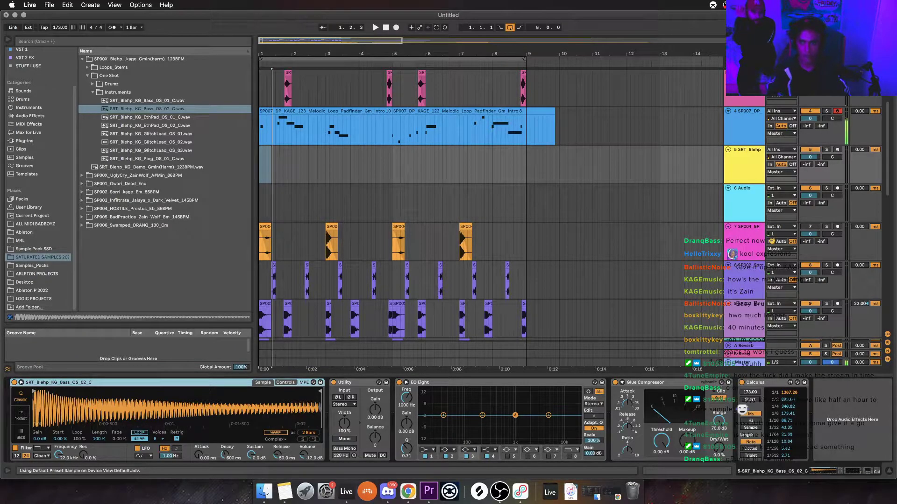
pyautogui.press('c')
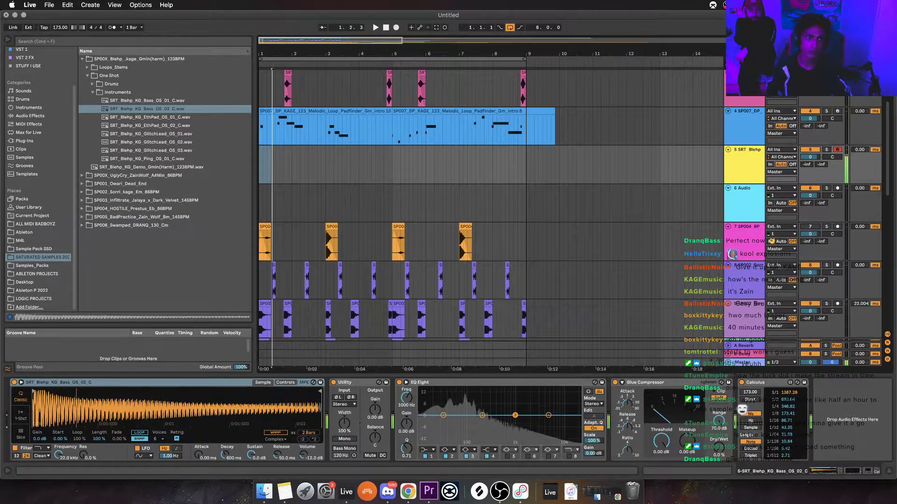
# Add the Multiband Dynamics OTT preset between Utility and EQ Eight on the bass track and raise its output gain to 12.6 dB
pyautogui.click(29, 107)
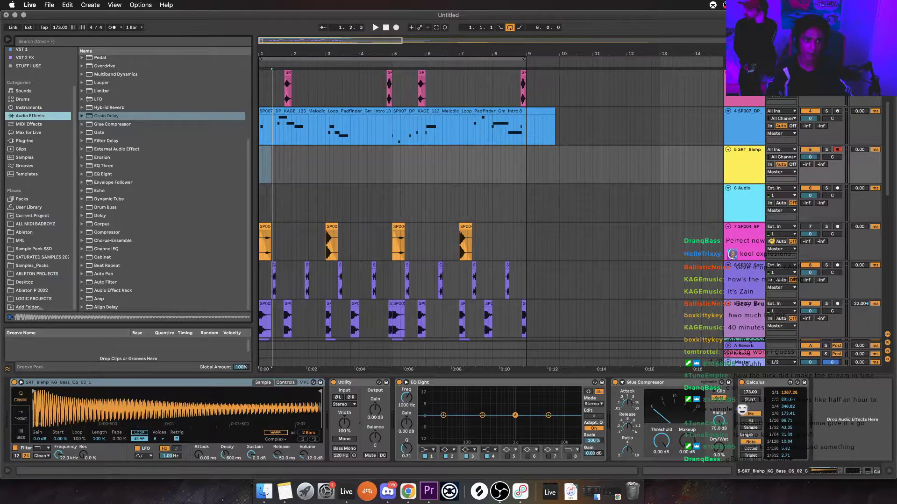
pyautogui.click(86, 50)
pyautogui.scroll(-5, 162, 182)
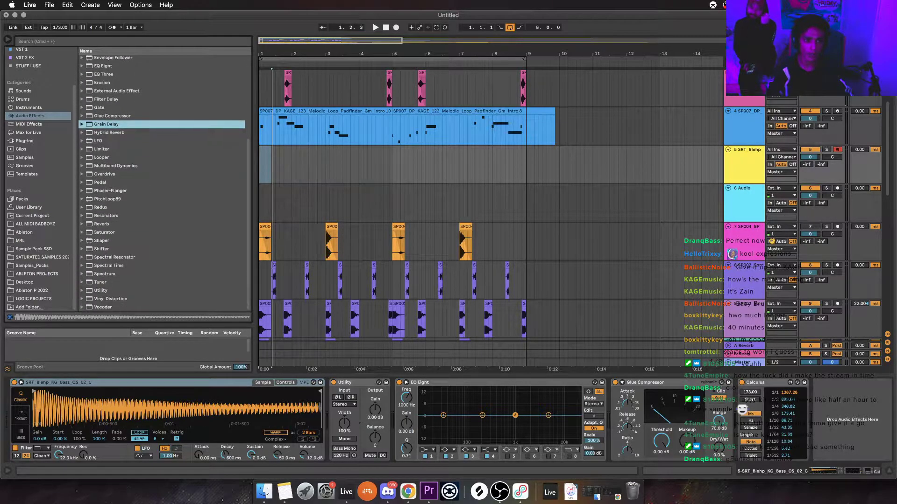
pyautogui.click(82, 166)
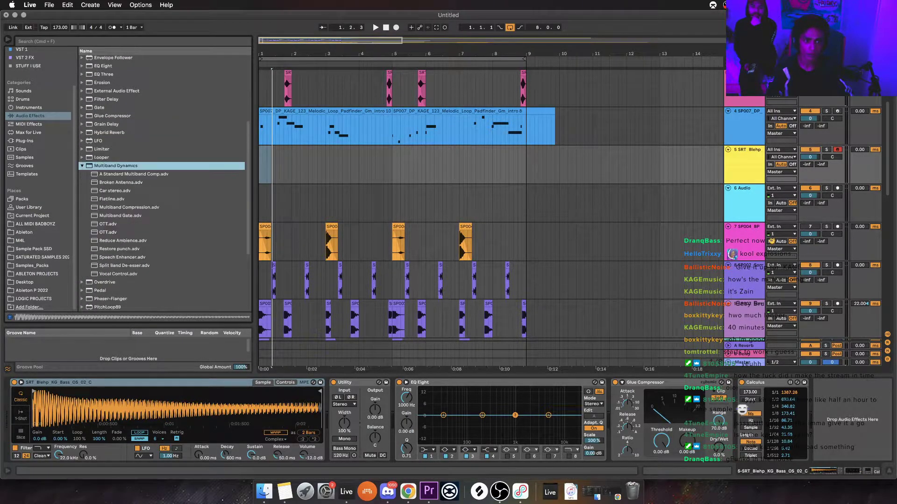
pyautogui.moveTo(107, 224); pyautogui.dragTo(393, 416)
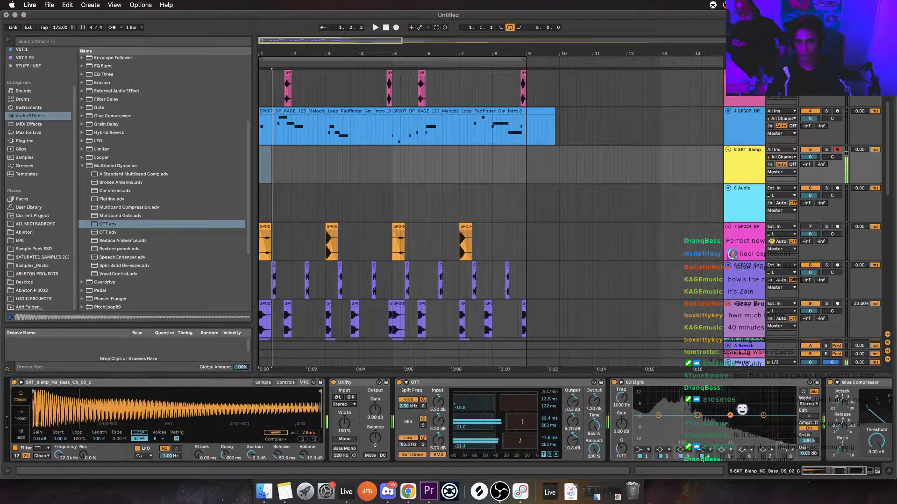
pyautogui.moveTo(594, 402); pyautogui.dragTo(594, 390)
pyautogui.click(82, 166)
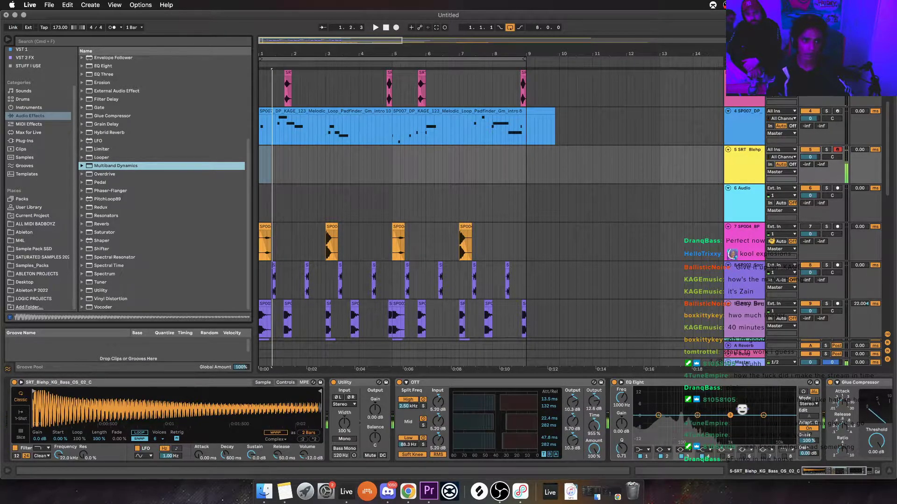
# Add a Chorus-Ensemble before OTT on the bass track and set its Dry/Wet to 99%
pyautogui.scroll(5, 162, 182)
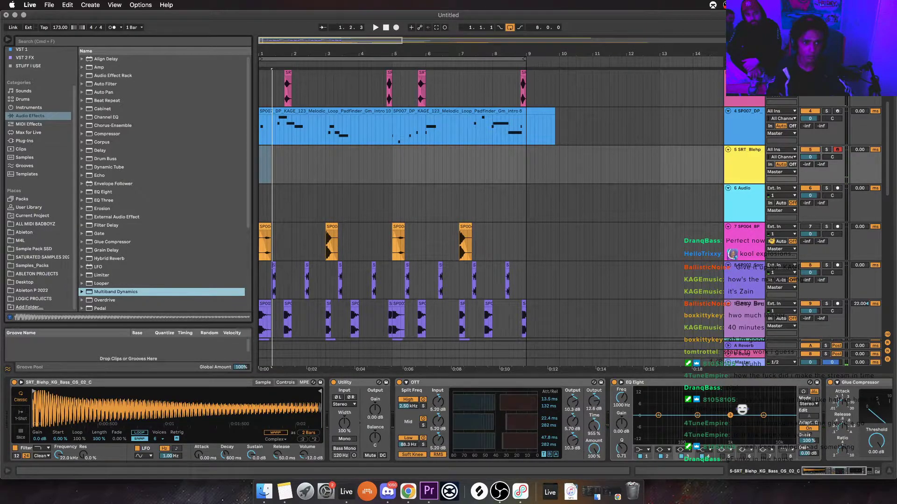
pyautogui.moveTo(113, 126); pyautogui.dragTo(394, 413)
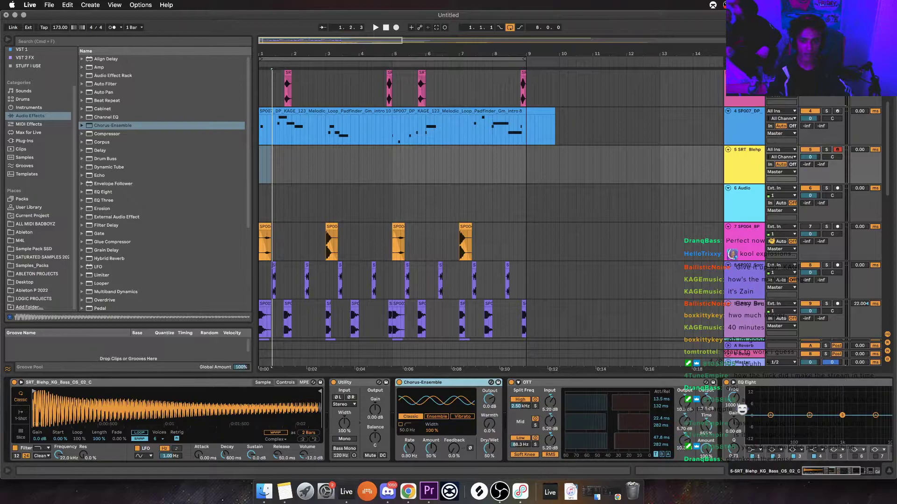
pyautogui.click(489, 448)
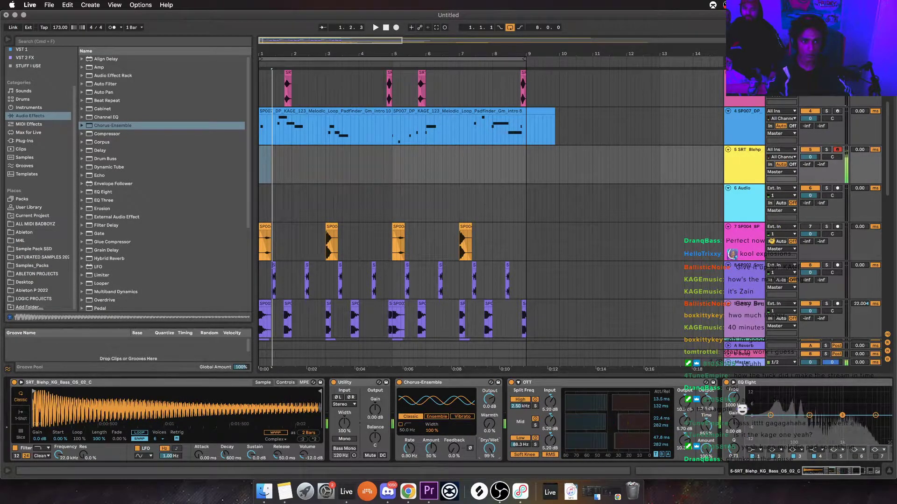
# Add a Saturator between Chorus-Ensemble and OTT on the bass track and turn on its Soft Clip
pyautogui.scroll(-3, 161, 183)
pyautogui.scroll(-2, 161, 182)
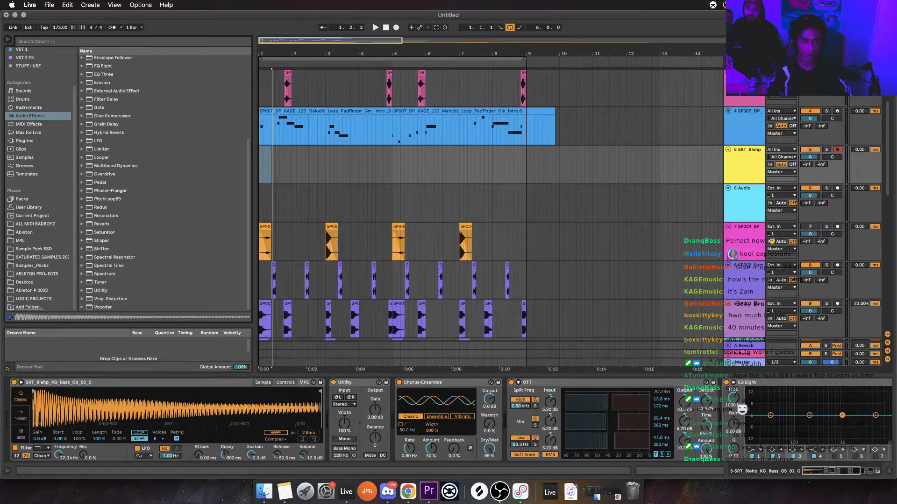
pyautogui.scroll(5, 161, 182)
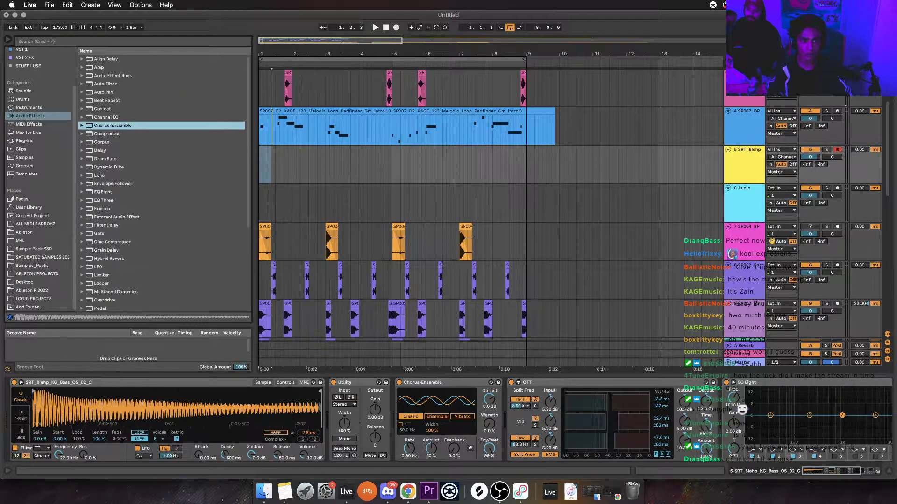
pyautogui.scroll(-5, 161, 183)
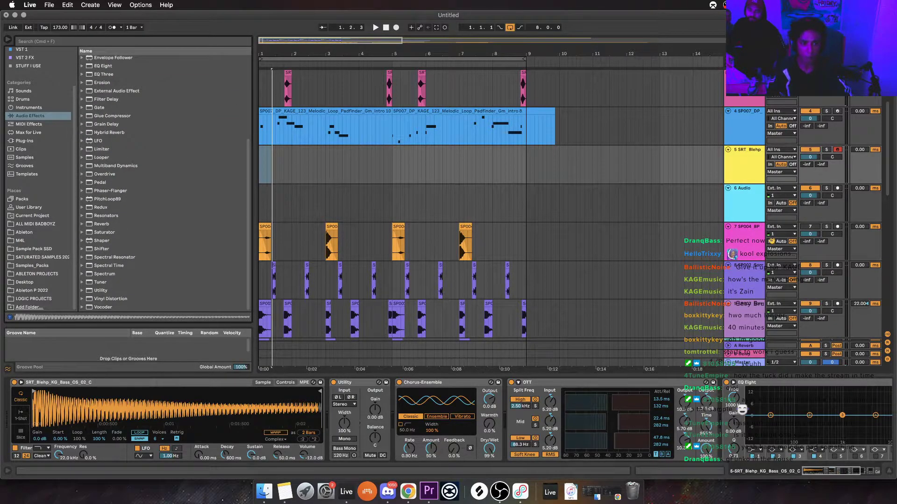
pyautogui.moveTo(104, 233); pyautogui.dragTo(509, 416)
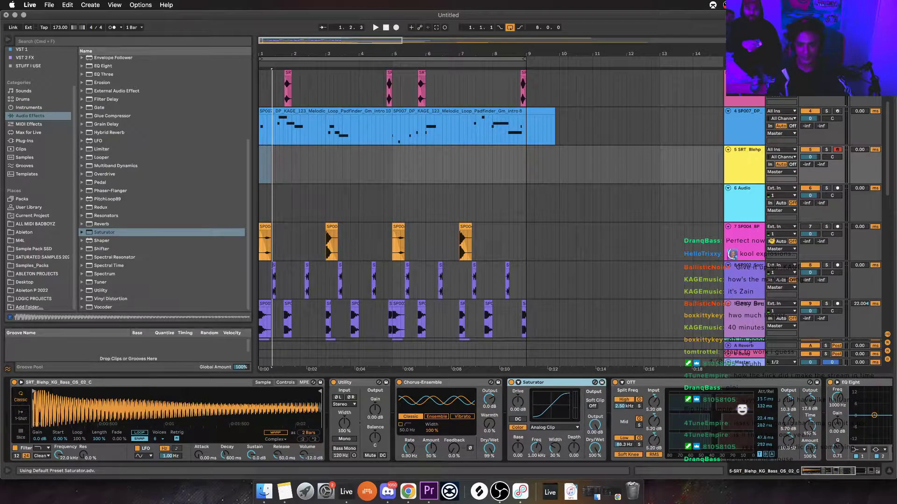
pyautogui.click(593, 406)
# Set the bass Saturator's curve to Waveshaper with Drive at -8.57 dB and waveshaper drive at 100%, and return playback to the start
pyautogui.click(555, 428)
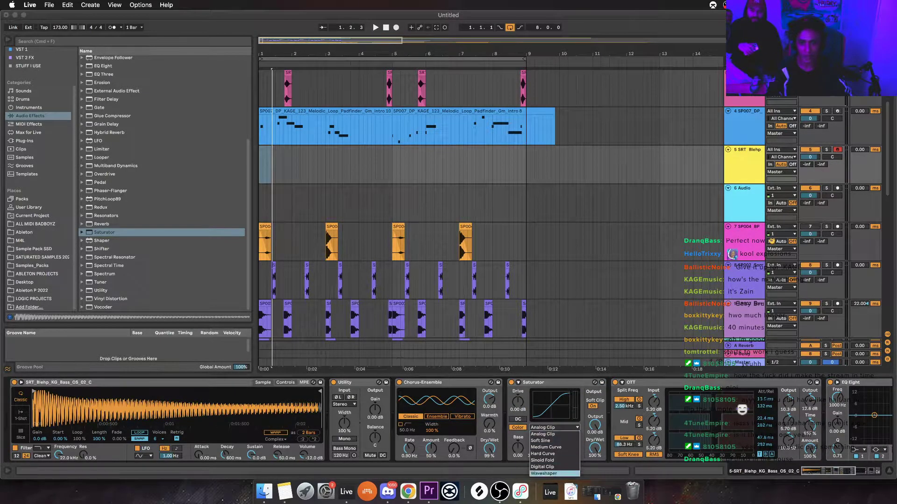
pyautogui.click(544, 473)
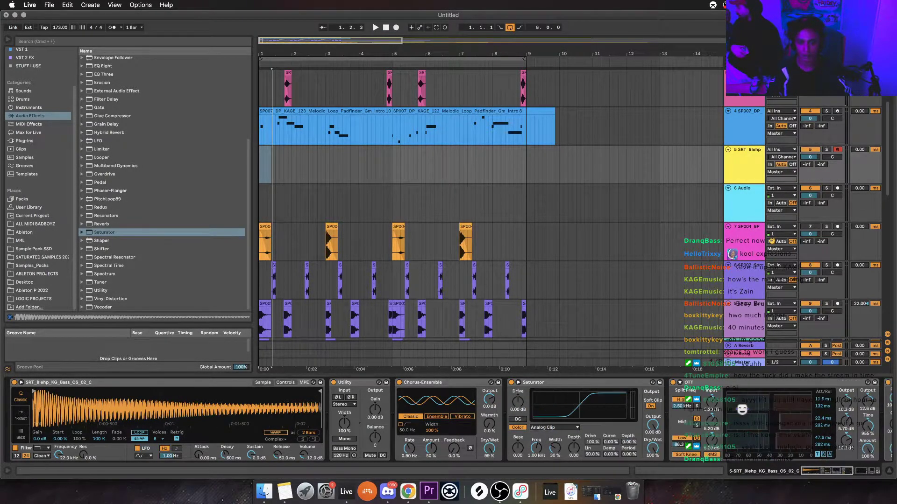
pyautogui.click(554, 428)
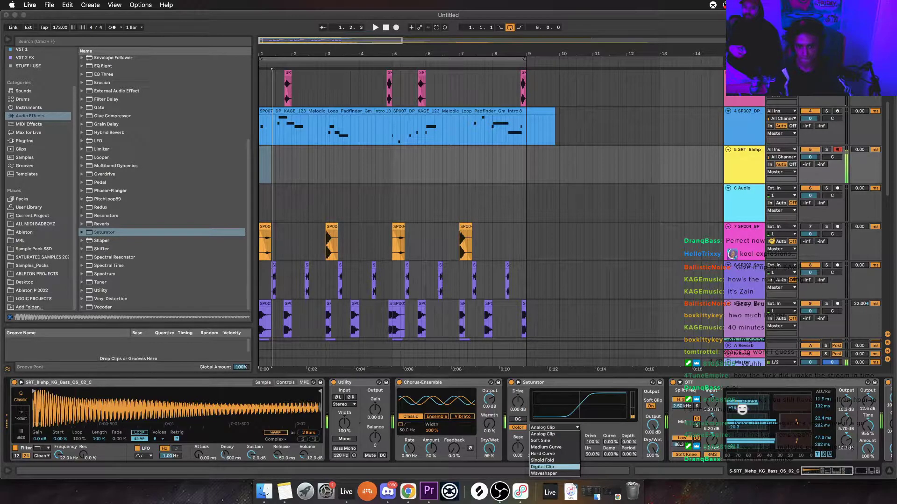
pyautogui.click(544, 473)
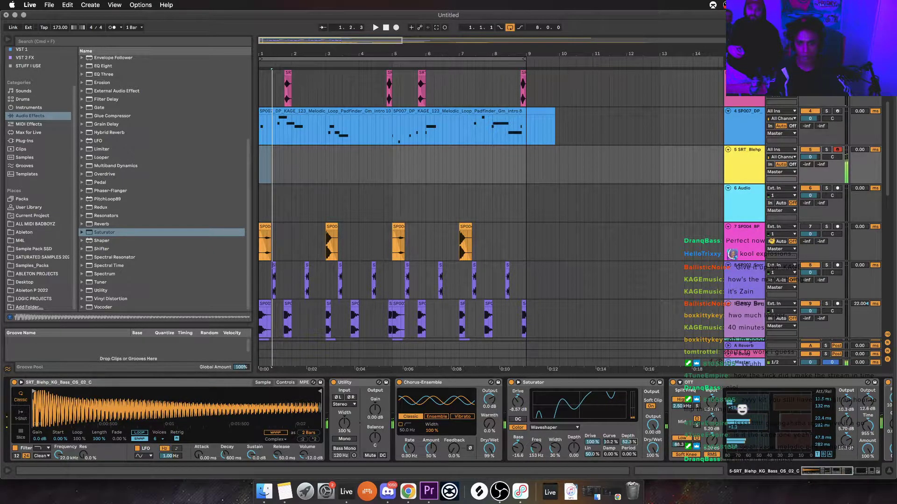
pyautogui.press('Home')
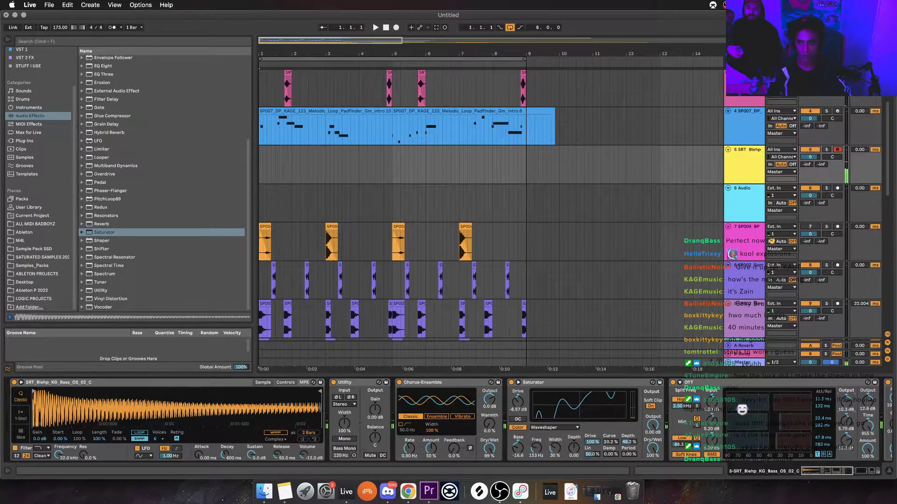
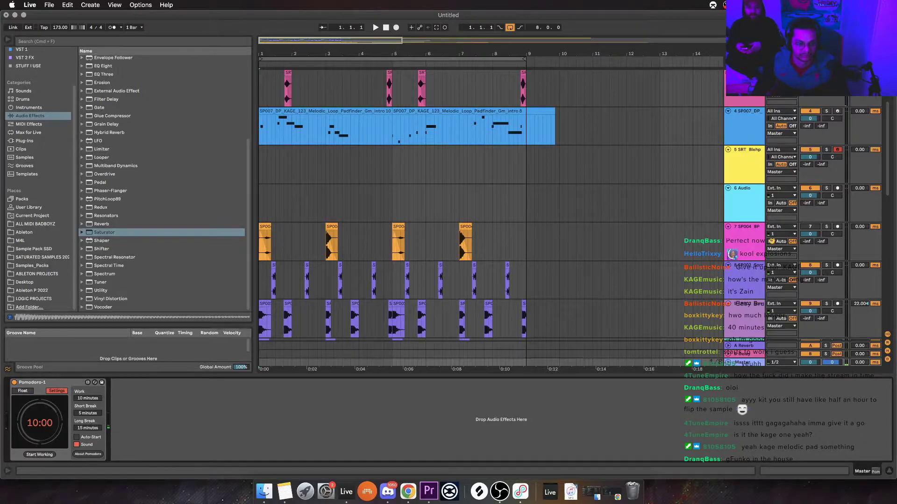
# Hide the device view and play the arrangement from bar 1 to review all tracks
pyautogui.press('super+alt+l')
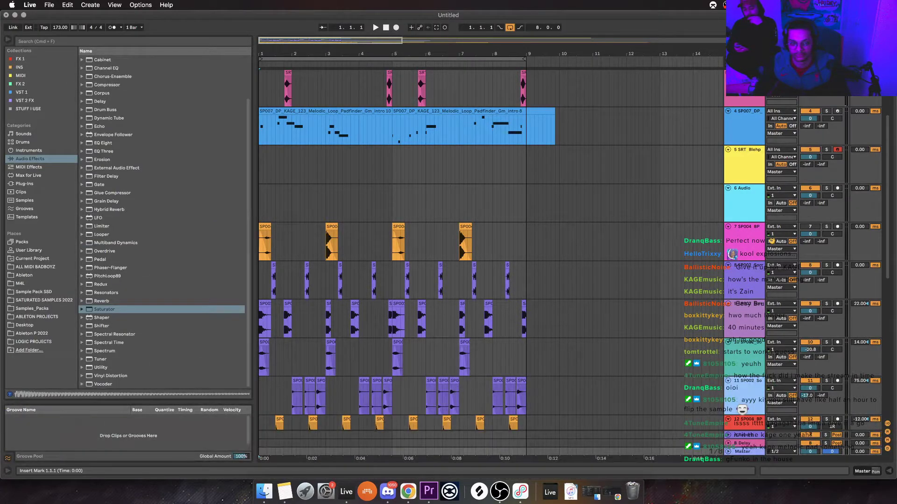
pyautogui.click(271, 111)
pyautogui.press('space')
pyautogui.scroll(3, 271, 111)
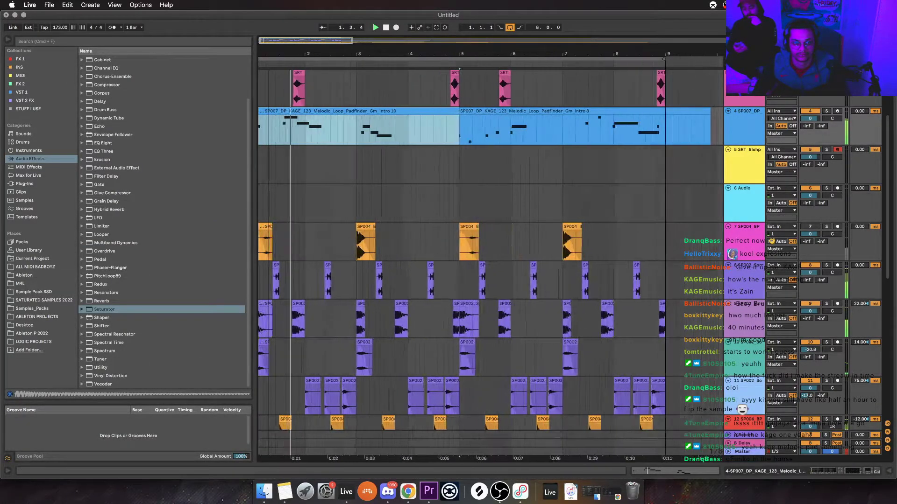
pyautogui.scroll(-5, 490, 262)
pyautogui.scroll(10, 491, 261)
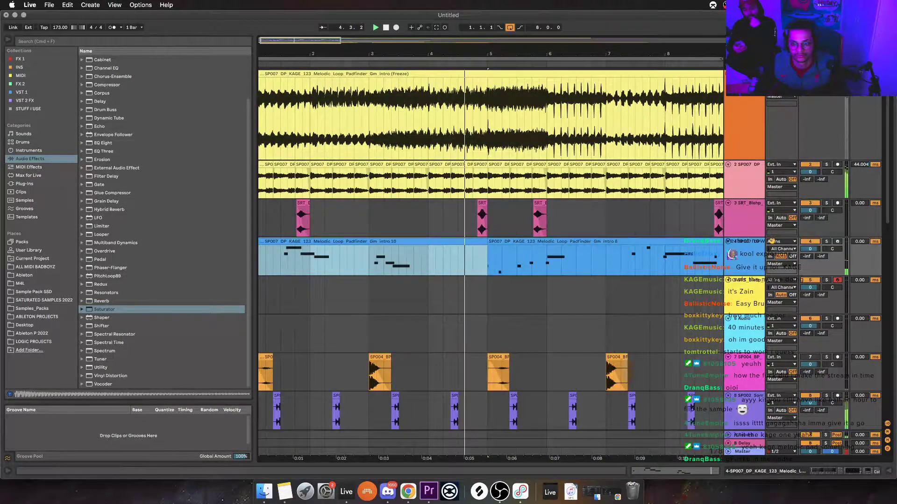
# Fold all tracks and duplicate bars 1 to 8 across every track into bars 9 to 16, with the loop length at 16 bars
pyautogui.press('alt+super+u')
pyautogui.press('-')
pyautogui.press('-')
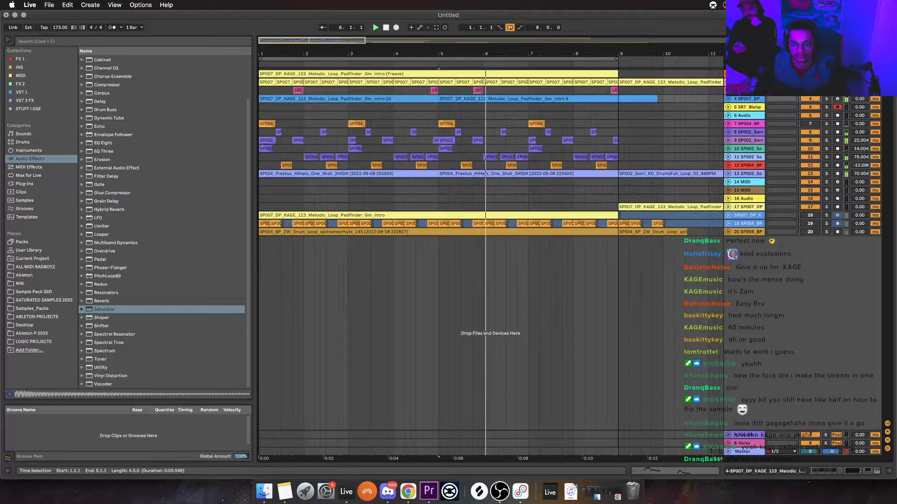
pyautogui.press('super+d')
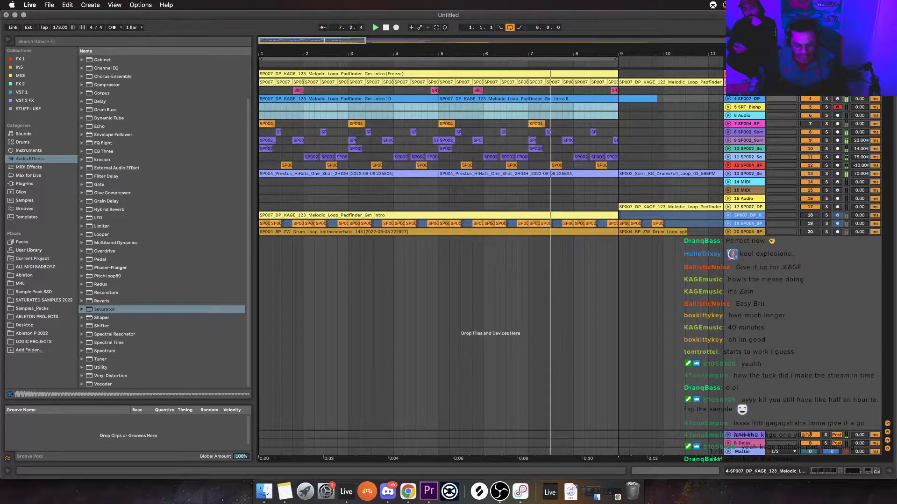
pyautogui.hscroll(-8, 520, 98)
# Stop playback, select the melody clip on track 4 and play the doubled arrangement from bar 1
pyautogui.press('space')
pyautogui.click(520, 99)
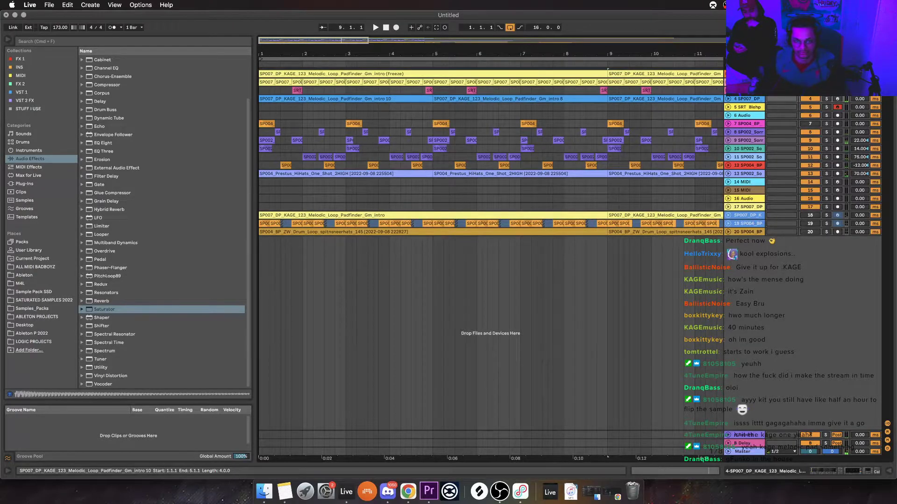
pyautogui.press('space')
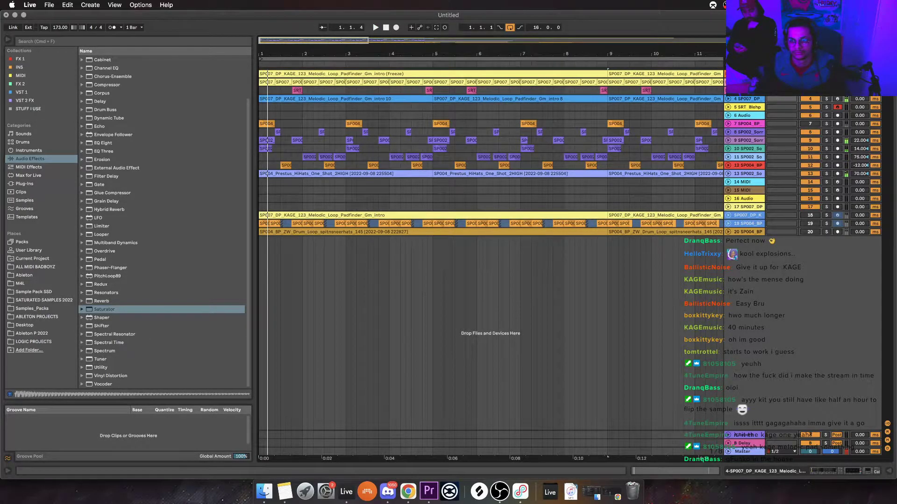
# Audition the SRT_Blehp ping track, move it down to become track 7 and unfold it
pyautogui.click(275, 90)
pyautogui.press('space')
pyautogui.press('space')
pyautogui.press('space')
pyautogui.press('space')
pyautogui.press('space')
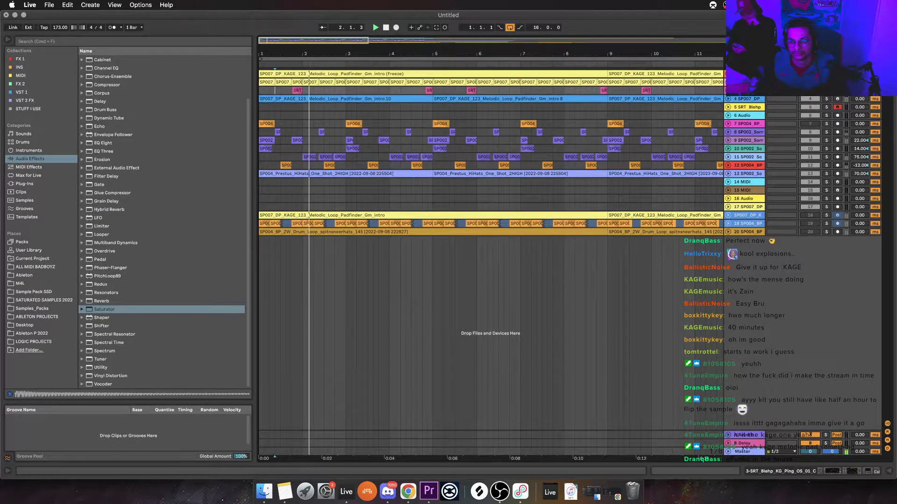
pyautogui.press('space')
pyautogui.press('u')
pyautogui.moveTo(744, 142); pyautogui.dragTo(744, 158)
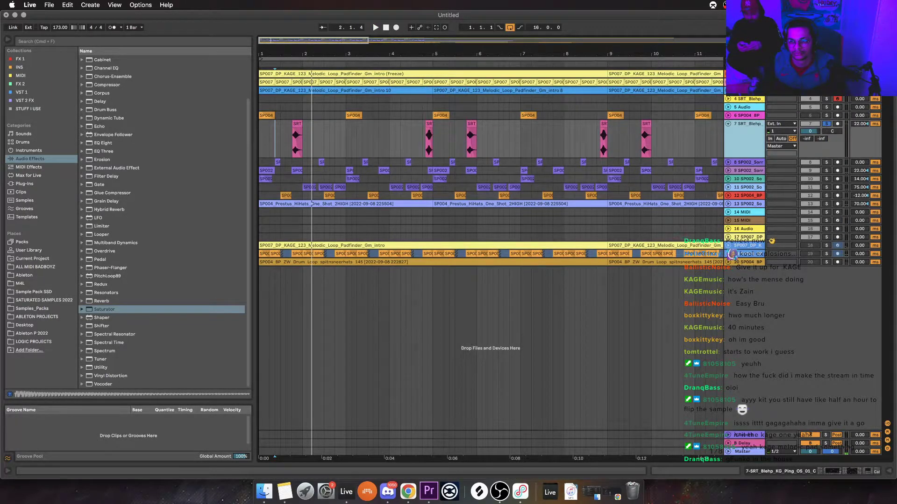
pyautogui.press('space')
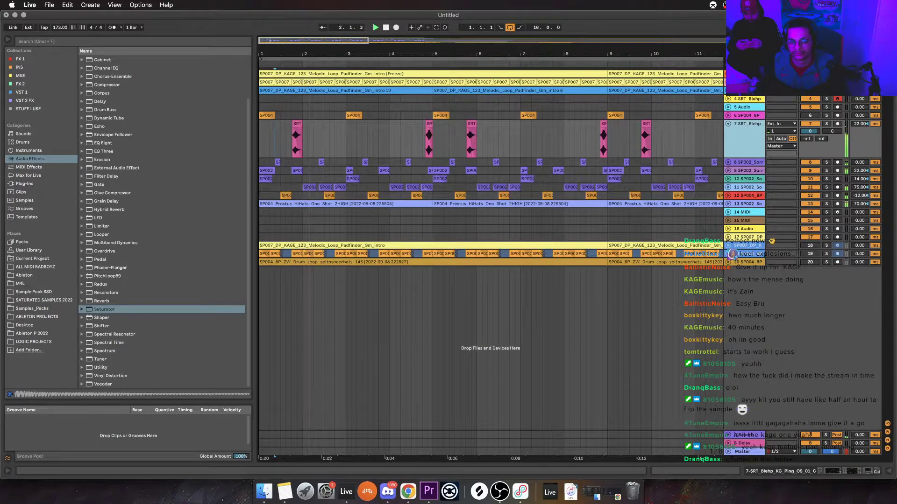
# On track 7, duplicate bars 1 and 2 into bars 3 and 4, and delete the ping clip at the end of bar 4
pyautogui.press('+')
pyautogui.press('space')
pyautogui.click(270, 115)
pyautogui.press('space')
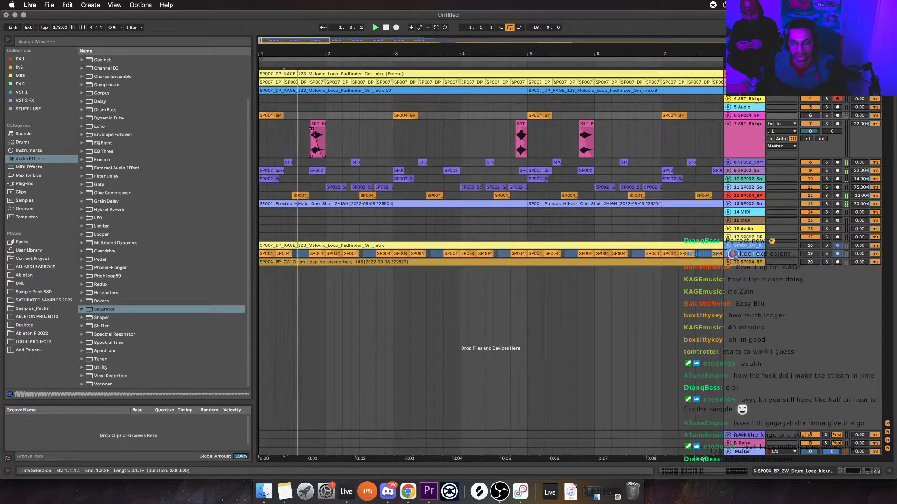
pyautogui.moveTo(393, 140); pyautogui.dragTo(259, 140)
pyautogui.press('super+d')
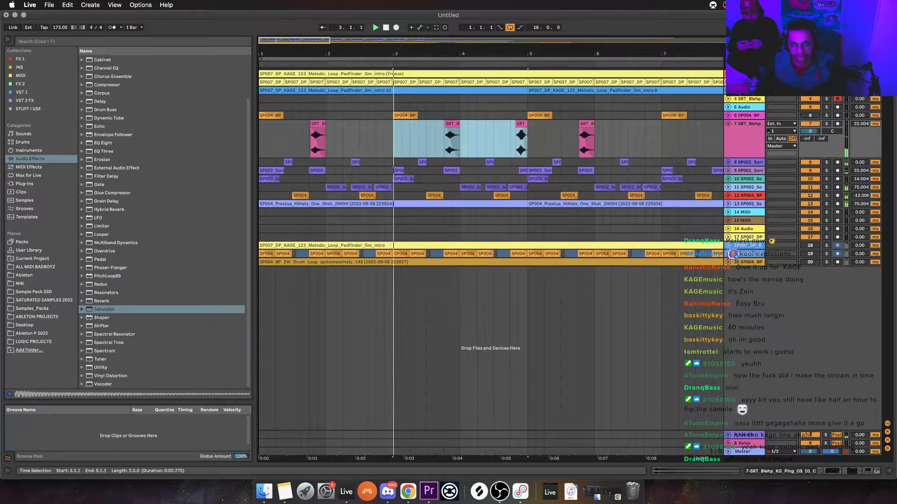
pyautogui.click(502, 140)
pyautogui.click(521, 123)
pyautogui.press('Delete')
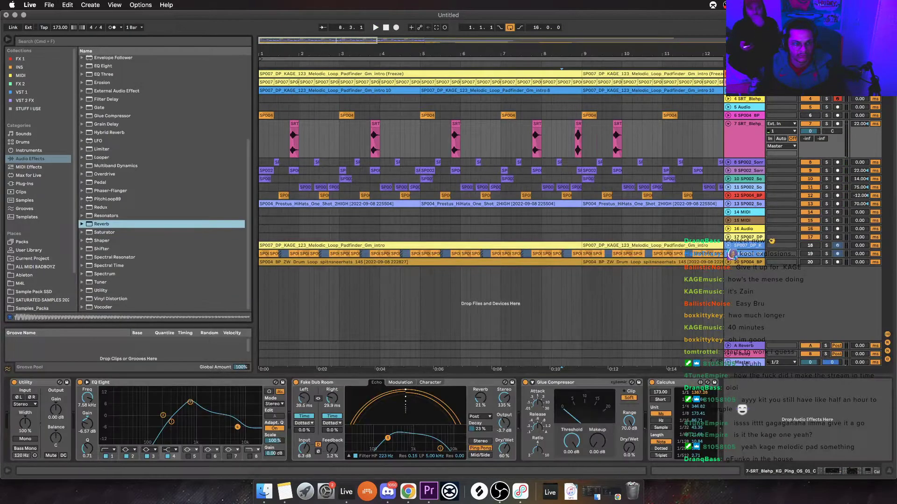
# Add a Reverb before the Glue Compressor on the ping track, with decay time 15.4 s and High quality, and audition it
pyautogui.moveTo(101, 224); pyautogui.dragTo(517, 416)
pyautogui.click(551, 396)
pyautogui.moveTo(639, 449); pyautogui.dragTo(639, 434)
pyautogui.press('space')
pyautogui.press('space')
pyautogui.click(614, 403)
pyautogui.click(611, 422)
pyautogui.press('space')
pyautogui.press('space')
# Set the Reverb's Dry/Wet to 0% and show its automation on track 7
pyautogui.moveTo(726, 450)
pyautogui.mouseDown()
pyautogui.moveTo(725, 436)
pyautogui.moveTo(726, 500)
pyautogui.mouseUp()
pyautogui.press('space')
pyautogui.rightClick(726, 449)
pyautogui.click(747, 405)
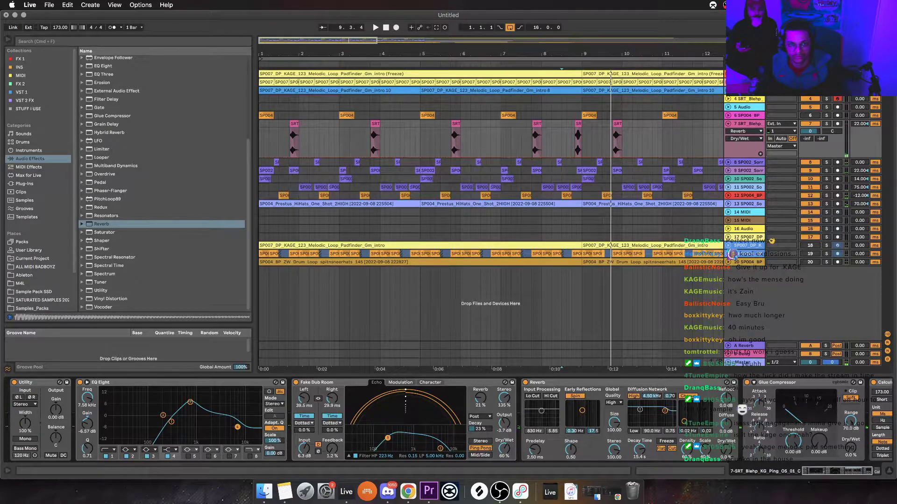
# Hide the browser and draw a Reverb Dry/Wet ramp rising from the bar 3 ping clip to bar 5, dropping back to 0%
pyautogui.click(261, 140)
pyautogui.press('space')
pyautogui.press('super+alt+b')
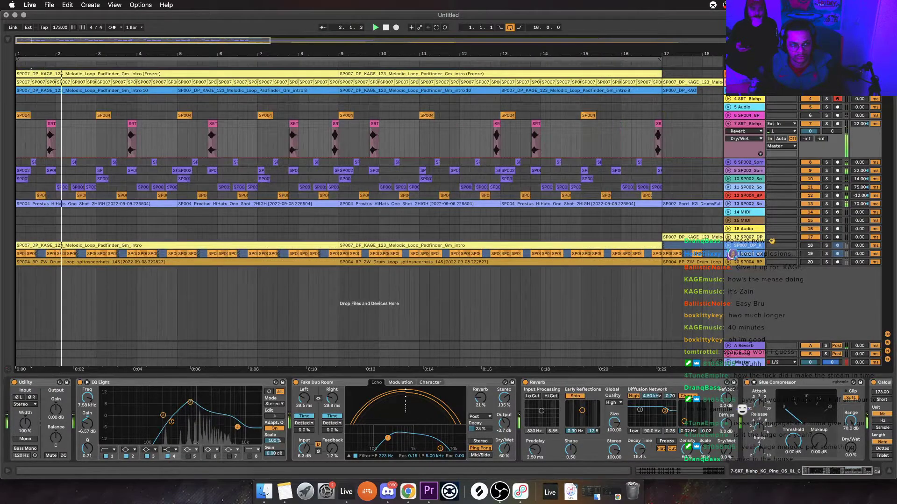
pyautogui.press('+')
pyautogui.click(230, 157)
pyautogui.click(264, 156)
pyautogui.moveTo(263, 157)
pyautogui.mouseDown()
pyautogui.moveTo(264, 128)
pyautogui.moveTo(332, 157)
pyautogui.mouseUp()
pyautogui.press('space')
pyautogui.press('space')
pyautogui.moveTo(264, 128); pyautogui.dragTo(332, 128)
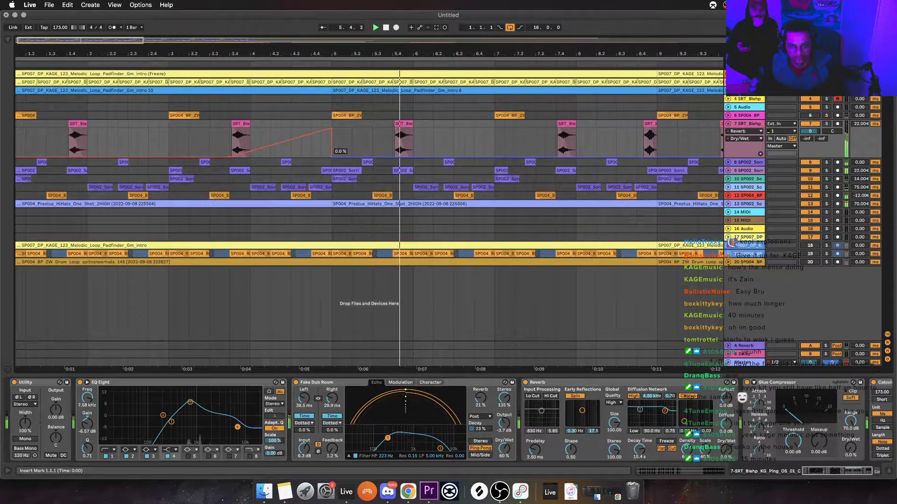
pyautogui.scroll(1, 496, 187)
pyautogui.press('space')
pyautogui.press('space')
# Unfold track 12, duplicate the kick-snare clip at 7.3 to start at 7.2, and audition it
pyautogui.click(728, 195)
pyautogui.moveTo(470, 196); pyautogui.dragTo(448, 196)
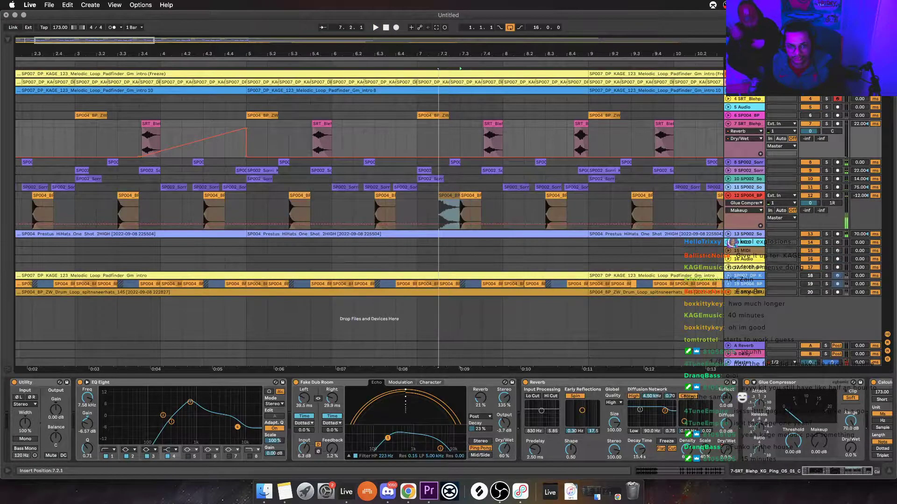
pyautogui.click(417, 195)
pyautogui.press('space')
pyautogui.press('space')
# Try the copied kick-snare clip slightly later in bar 7, play it and undo the move
pyautogui.moveTo(444, 195); pyautogui.dragTo(454, 195)
pyautogui.click(406, 214)
pyautogui.press('space')
pyautogui.press('space')
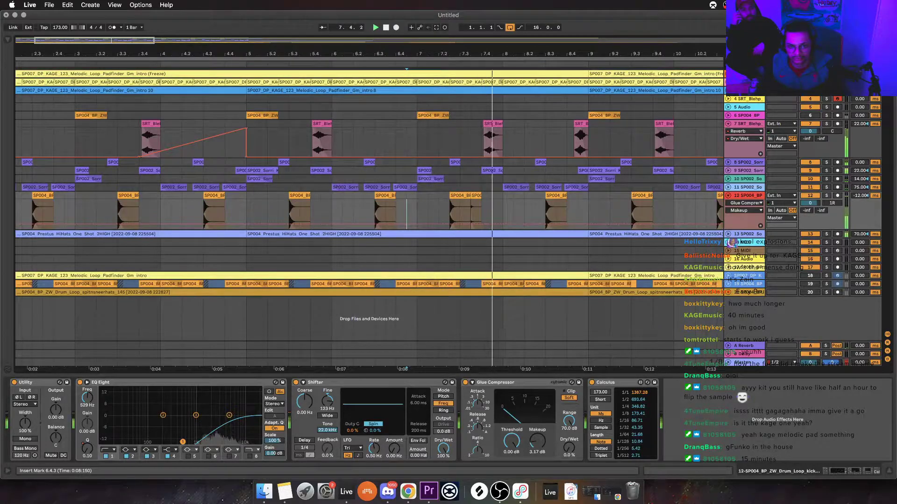
pyautogui.press('space')
pyautogui.press('super+z')
# Move the copied kick-snare clip on track 12 earlier to start at 7.1.2, auditioning the fill from bar 6
pyautogui.press('space')
pyautogui.press('space')
pyautogui.click(363, 214)
pyautogui.press('space')
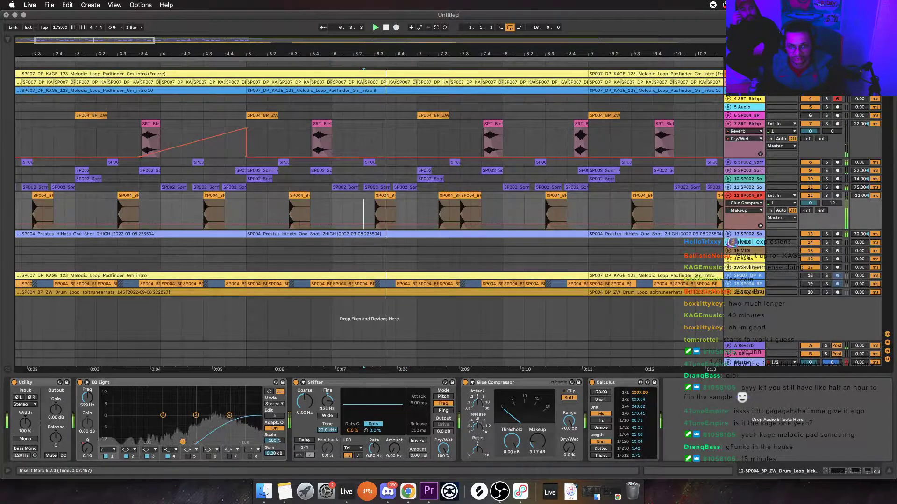
pyautogui.press('space')
pyautogui.press('space')
pyautogui.moveTo(448, 195); pyautogui.dragTo(437, 195)
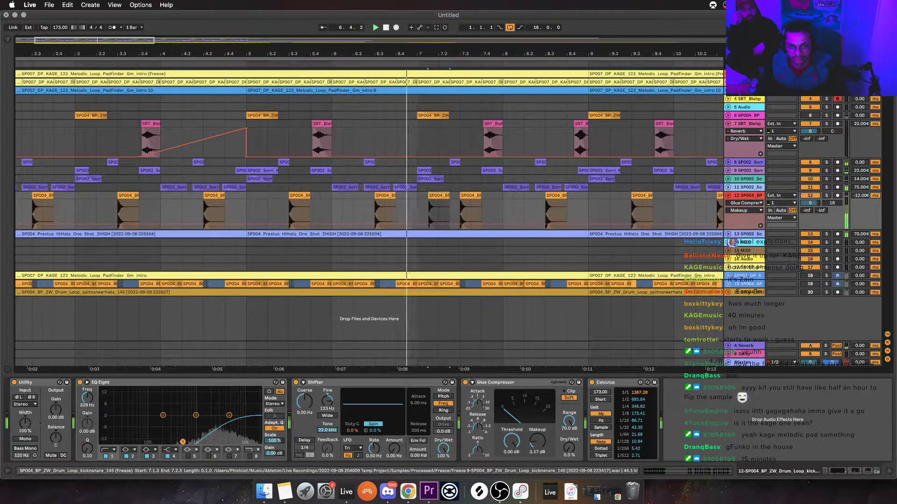
pyautogui.press('space')
pyautogui.press('space')
pyautogui.scroll(3, 430, 195)
pyautogui.press('space')
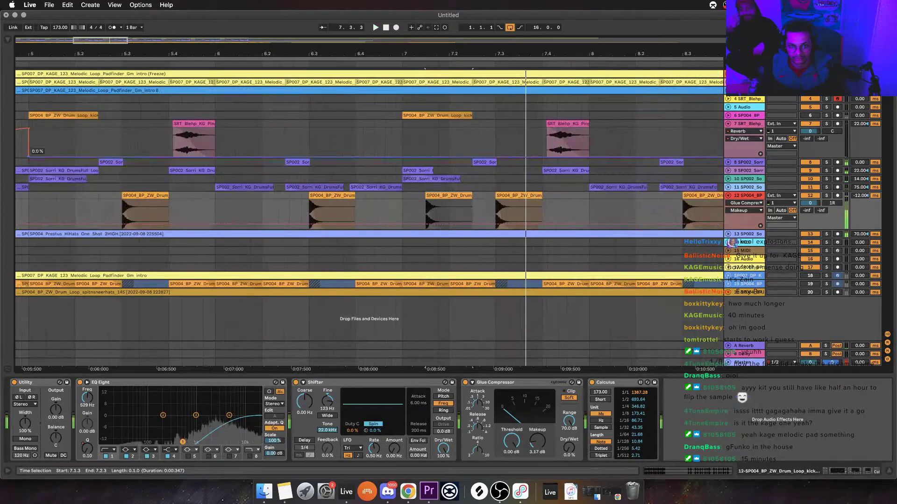
pyautogui.moveTo(430, 196); pyautogui.dragTo(419, 195)
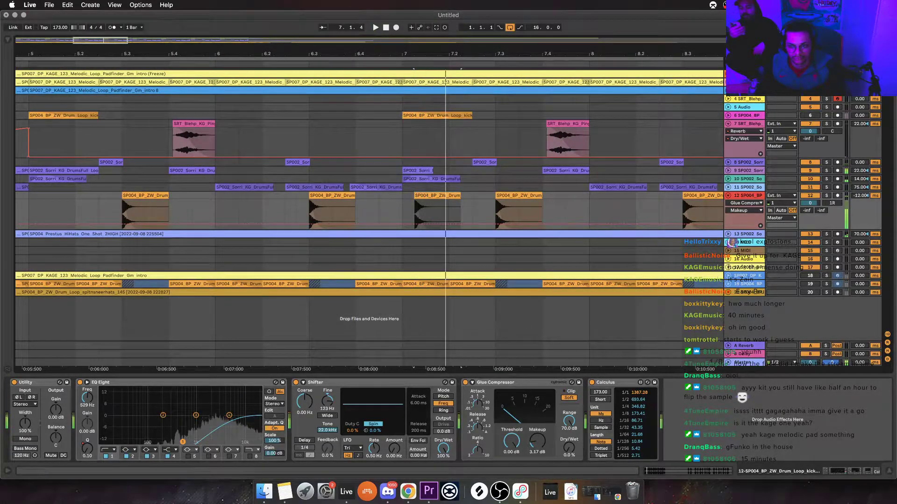
pyautogui.press('space')
pyautogui.press('space')
# Set track 12's track delay to -6 ms and audition the fill from 6.3
pyautogui.moveTo(860, 195); pyautogui.dragTo(859, 192)
pyautogui.press('space')
pyautogui.press('space')
pyautogui.press('space')
pyautogui.press('space')
pyautogui.click(332, 213)
pyautogui.press('space')
pyautogui.press('space')
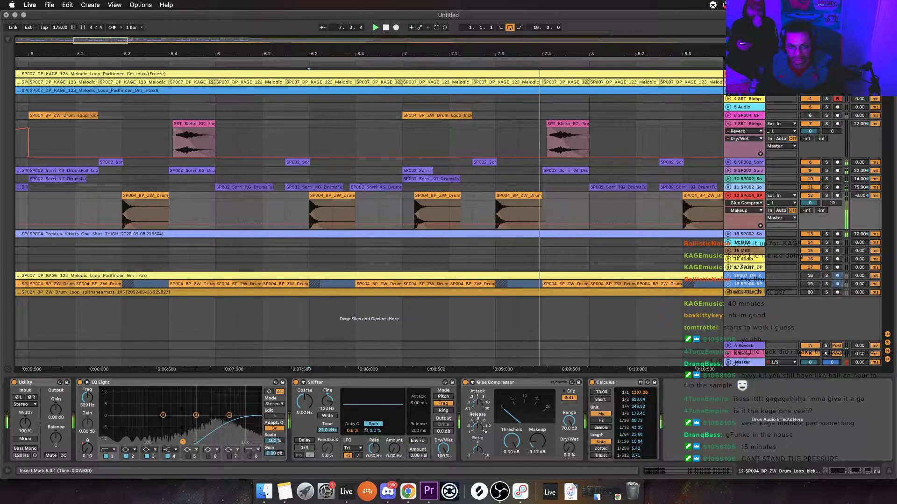
# Duplicate the kick-snare clip at 7.1.2, place the copy at 7.1.3 over it, and audition from bar 7
pyautogui.keyDown('alt'); pyautogui.moveTo(418, 196); pyautogui.dragTo(454, 195); pyautogui.keyUp('alt')
pyautogui.click(355, 213)
pyautogui.press('space')
pyautogui.press('space')
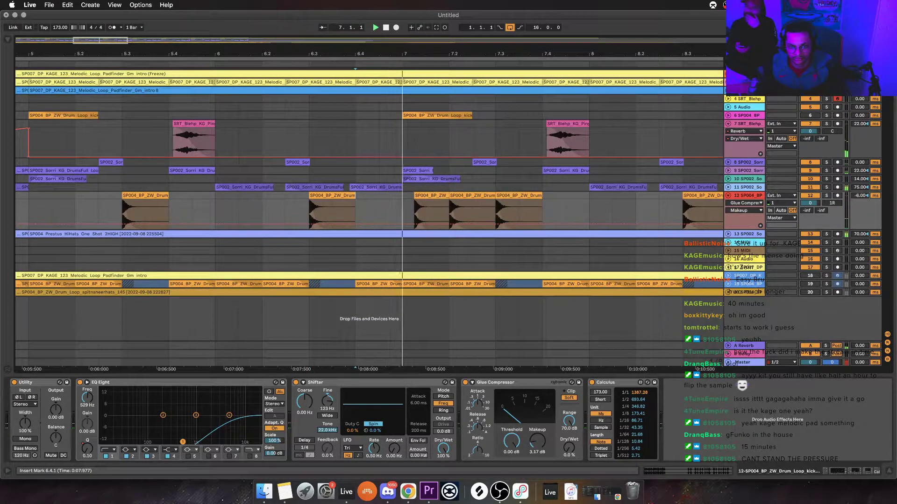
pyautogui.press('space')
pyautogui.press('space')
pyautogui.moveTo(469, 196); pyautogui.dragTo(448, 196)
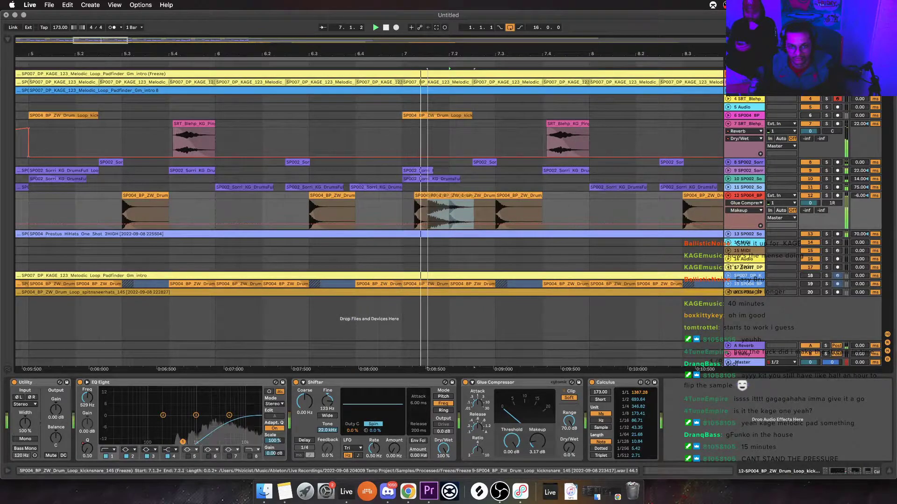
pyautogui.click(403, 213)
pyautogui.press('space')
pyautogui.press('space')
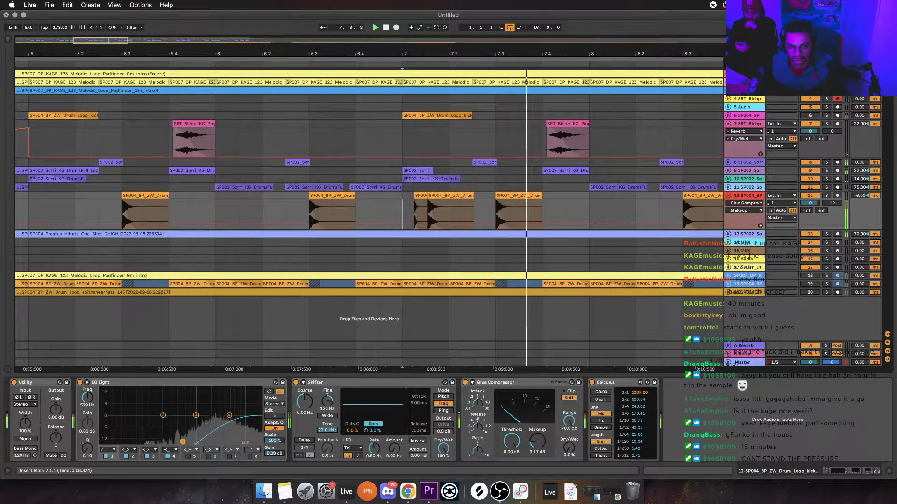
# Copy the short kick-snare clip to 7.4 and a full-length one to 8.1.3 on track 12, auditioning the extended fill
pyautogui.click(419, 195)
pyautogui.press('space')
pyautogui.press('space')
pyautogui.keyDown('alt'); pyautogui.moveTo(420, 195); pyautogui.dragTo(635, 195); pyautogui.keyUp('alt')
pyautogui.press('space')
pyautogui.press('space')
pyautogui.press('space')
pyautogui.click(331, 196)
pyautogui.press('space')
pyautogui.click(379, 212)
pyautogui.press('space')
pyautogui.press('space')
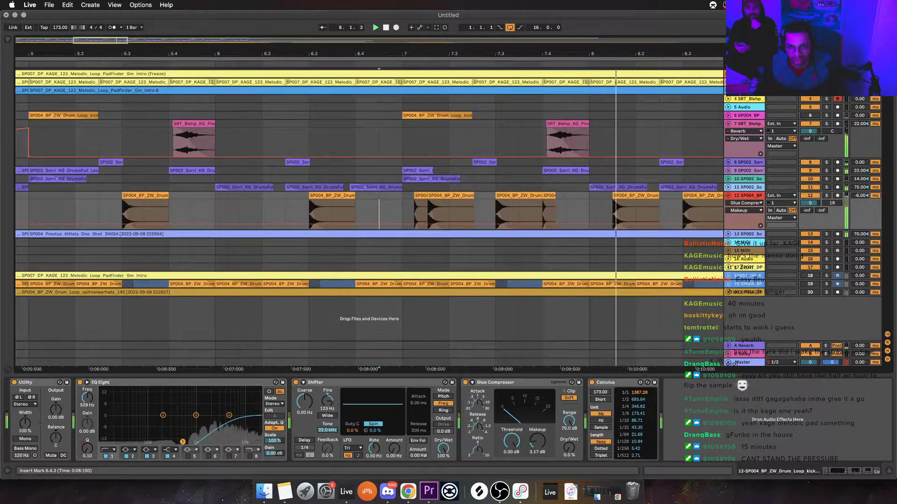
# Move the added bar 8 kick-snare clip earlier to just after the start of bar 8 and play the fill
pyautogui.press('space')
pyautogui.press('space')
pyautogui.moveTo(635, 195)
pyautogui.mouseDown()
pyautogui.moveTo(612, 196)
pyautogui.moveTo(635, 195)
pyautogui.moveTo(619, 195)
pyautogui.mouseUp()
pyautogui.press('space')
pyautogui.press('space')
pyautogui.press('space')
pyautogui.click(332, 212)
pyautogui.press('space')
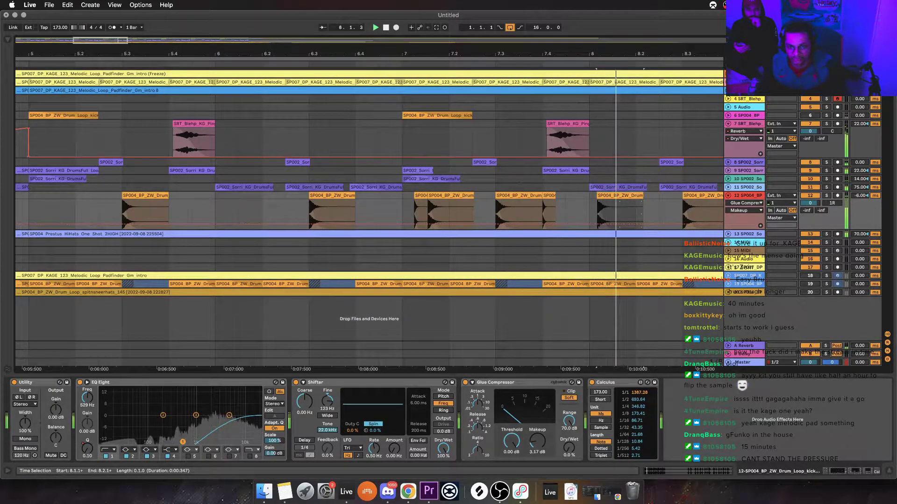
pyautogui.press('space')
# Nudge the short kick-snare clip at 7.4 slightly later and audition the fill from 6.3 and from bar 7
pyautogui.click(419, 196)
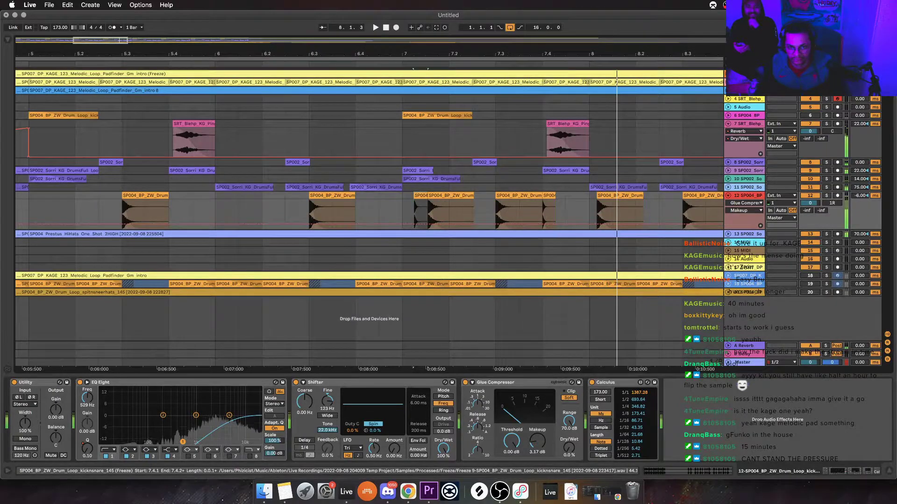
pyautogui.moveTo(548, 195); pyautogui.dragTo(555, 196)
pyautogui.click(308, 213)
pyautogui.press('space')
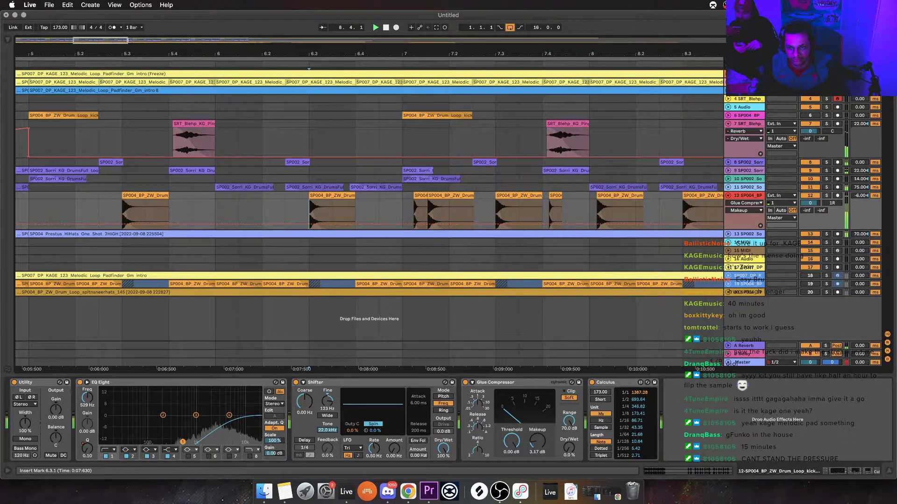
pyautogui.hscroll(-2, 369, 210)
pyautogui.click(452, 213)
pyautogui.press('space')
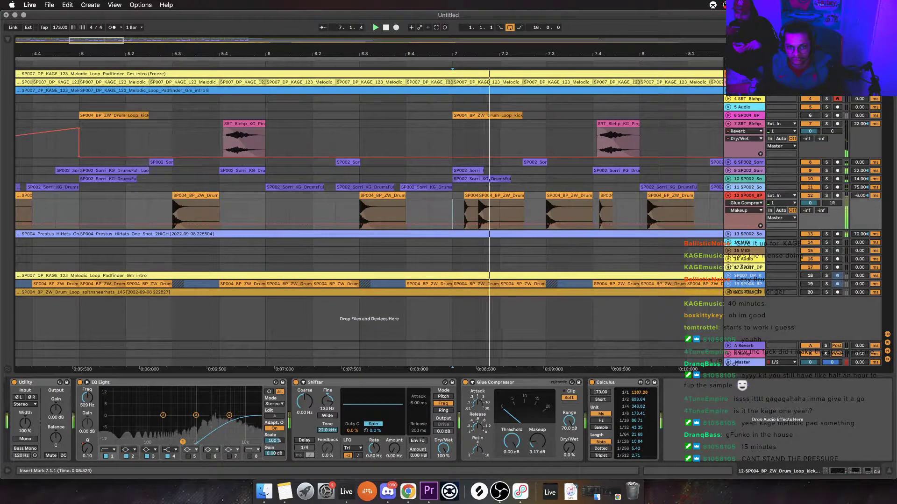
pyautogui.press('space')
pyautogui.press('space')
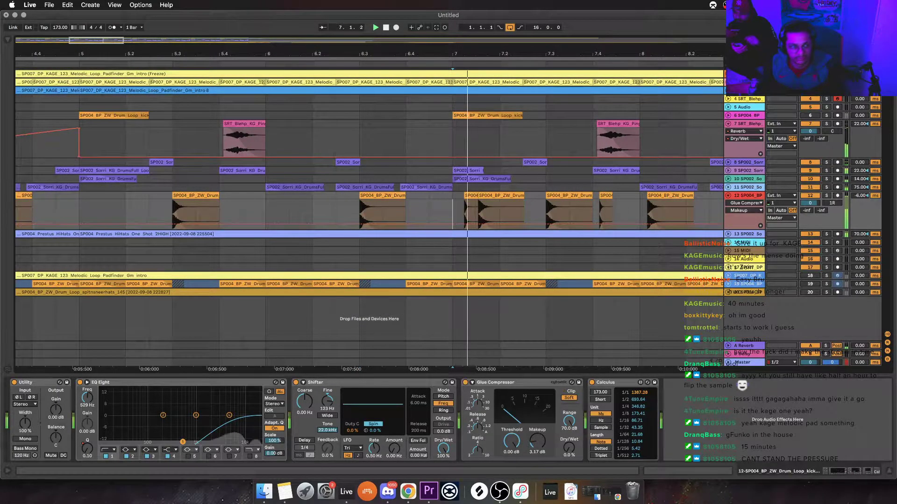
# Show the browser and display EQ Eight's 1 Resonance A automation in its own lane under track 12, auditioning from bar 7
pyautogui.press('super+alt+b')
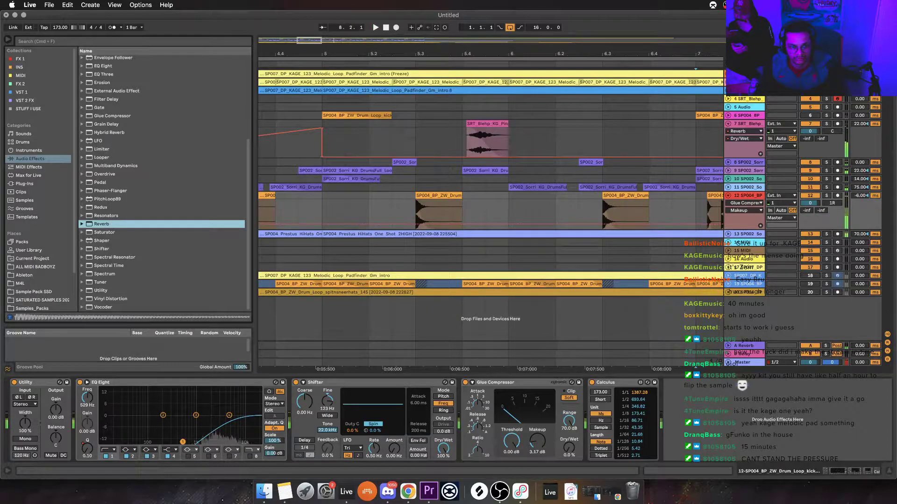
pyautogui.rightClick(88, 452)
pyautogui.click(110, 402)
pyautogui.press('space')
pyautogui.press('space')
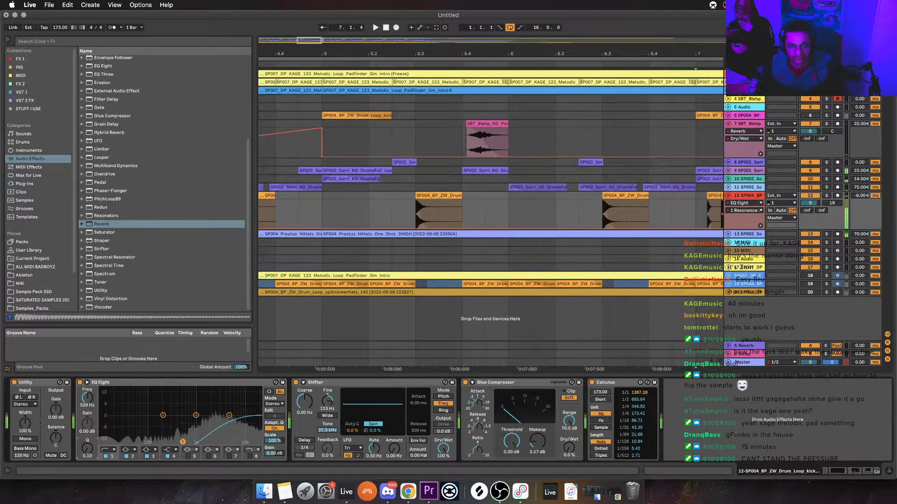
pyautogui.press('space')
pyautogui.scroll(-10, 490, 210)
pyautogui.press('space')
pyautogui.press('space')
pyautogui.press('space')
pyautogui.press('space')
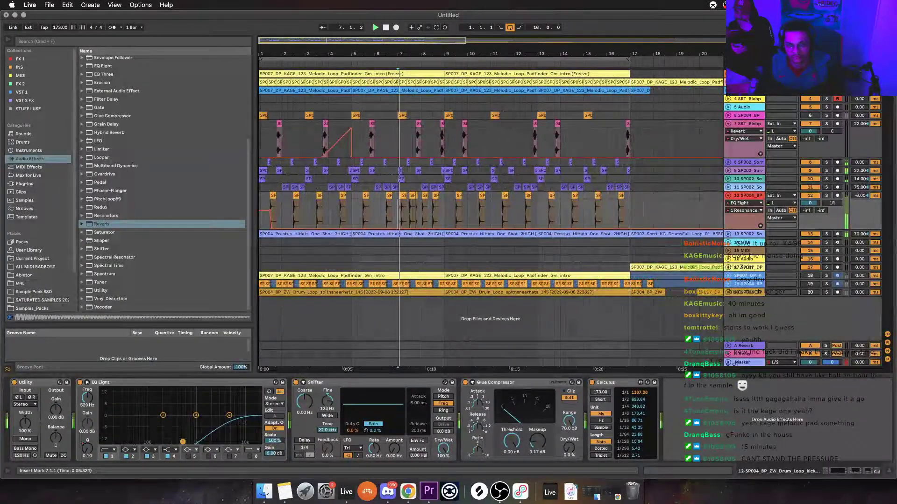
pyautogui.click(760, 226)
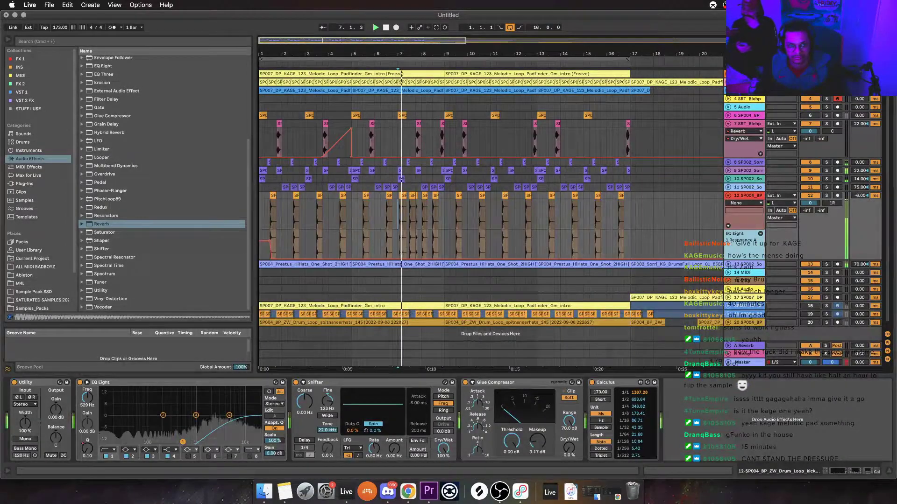
# Duplicate bar 1 of track 12's EQ Eight resonance automation repeatedly through bar 18
pyautogui.press('x')
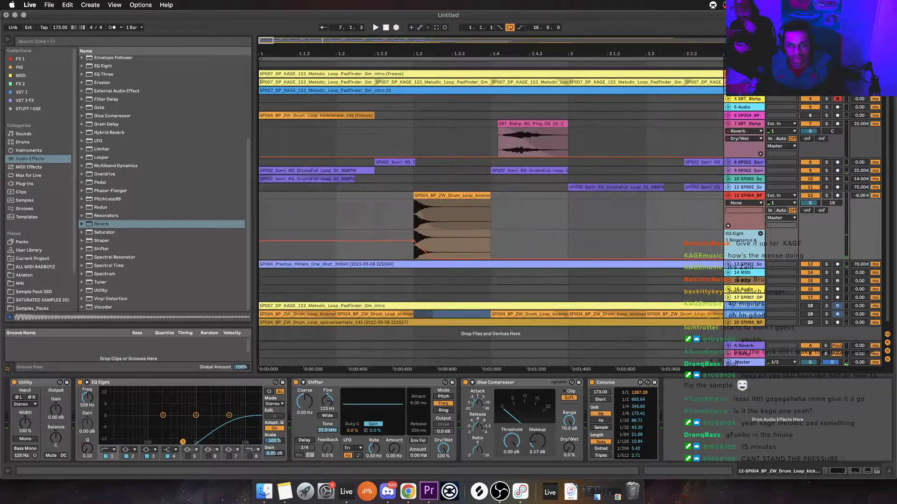
pyautogui.press('super+d')
pyautogui.press('super+d')
pyautogui.press('super+d')
pyautogui.press('super+d')
pyautogui.press('super+d')
pyautogui.press('super+d')
pyautogui.press('super+d')
pyautogui.press('super+d')
pyautogui.press('super+d')
pyautogui.press('super+d')
pyautogui.press('super+d')
pyautogui.press('super+d')
pyautogui.press('super+d')
pyautogui.press('super+d')
pyautogui.press('super+d')
pyautogui.press('super+d')
pyautogui.press('super+d')
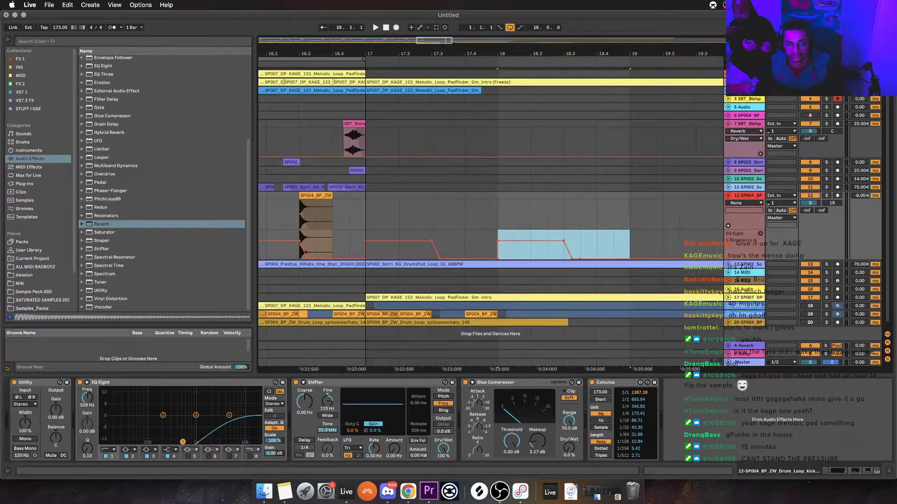
# Play the arrangement and examine the kick-snare fill with the resonance automation around bars 6 to 8
pyautogui.click(386, 27)
pyautogui.press('space')
pyautogui.moveTo(434, 40); pyautogui.dragTo(392, 40)
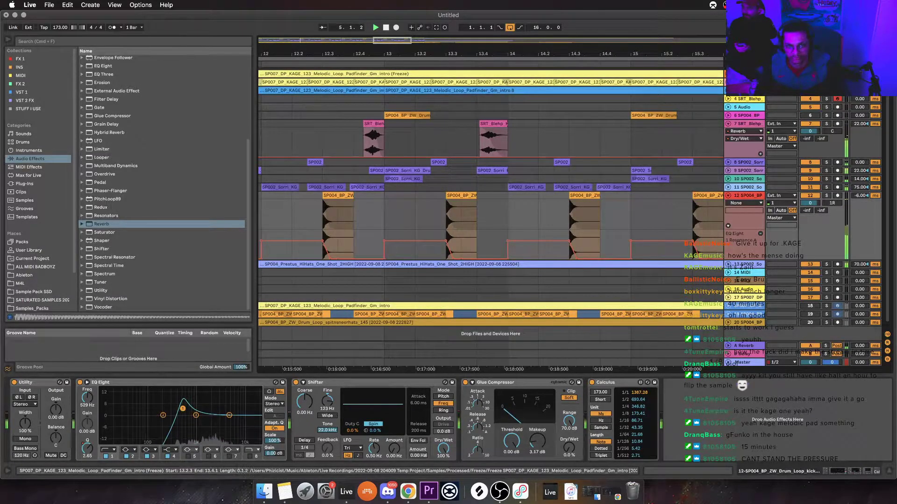
pyautogui.moveTo(377, 40); pyautogui.dragTo(364, 19)
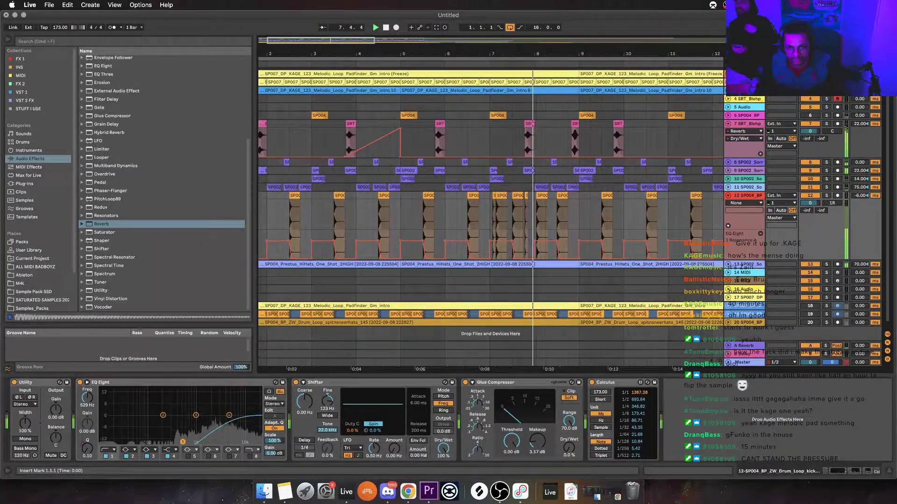
pyautogui.click(468, 214)
pyautogui.press('space')
pyautogui.press('space')
pyautogui.moveTo(486, 53); pyautogui.dragTo(486, 89)
pyautogui.press('space')
pyautogui.press('space')
pyautogui.click(464, 214)
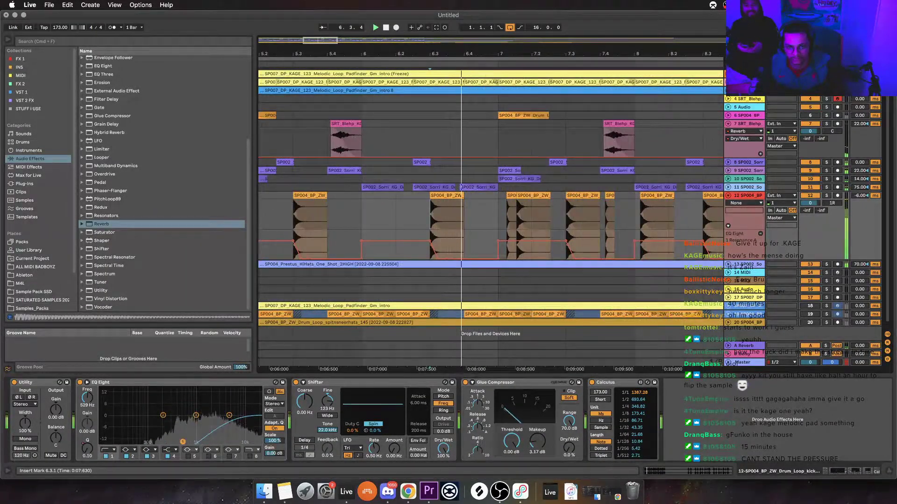
# Move the short kick-snare clip at the start of bar 7 earlier to about 6.4.3 and audition from bar 8
pyautogui.press('space')
pyautogui.moveTo(503, 195); pyautogui.dragTo(486, 195)
pyautogui.click(413, 213)
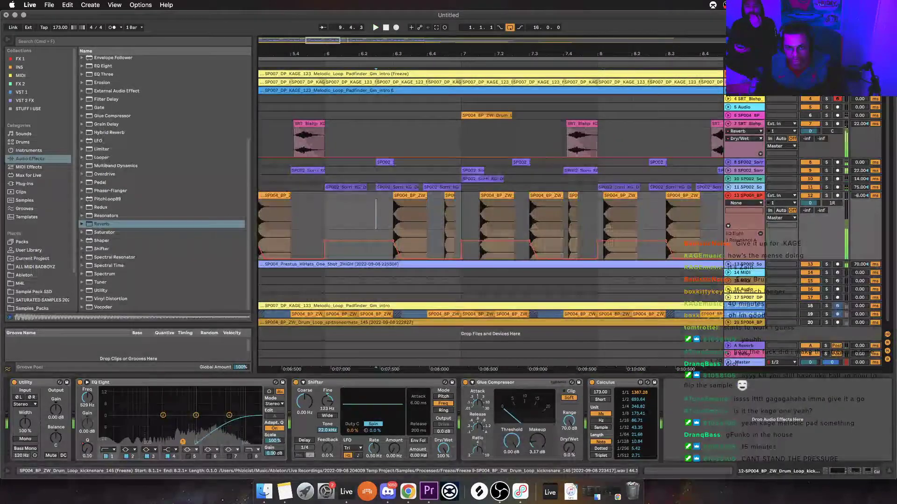
pyautogui.click(622, 195)
pyautogui.press('space')
pyautogui.press('space')
pyautogui.press('space')
pyautogui.press('space')
# Add a Reverb at the end of track 12's device chain and show its Dry/Wet automation
pyautogui.scroll(3, 161, 183)
pyautogui.press('space')
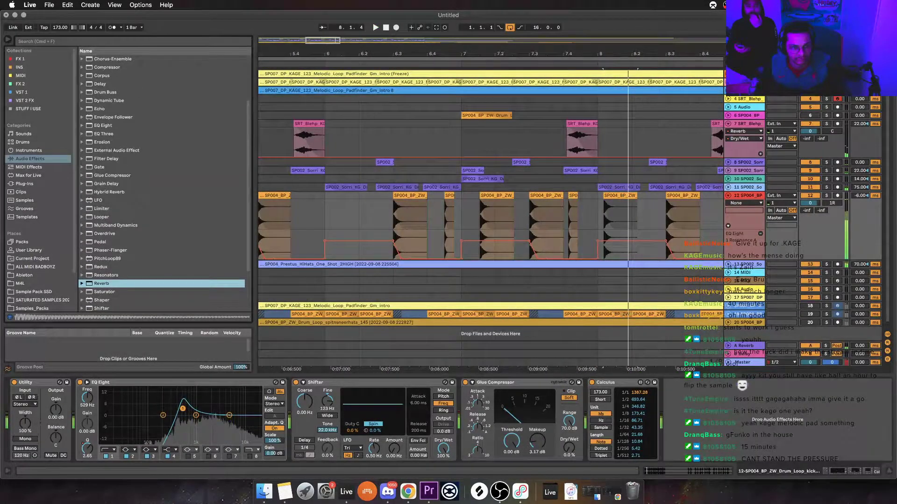
pyautogui.doubleClick(101, 283)
pyautogui.click(783, 448)
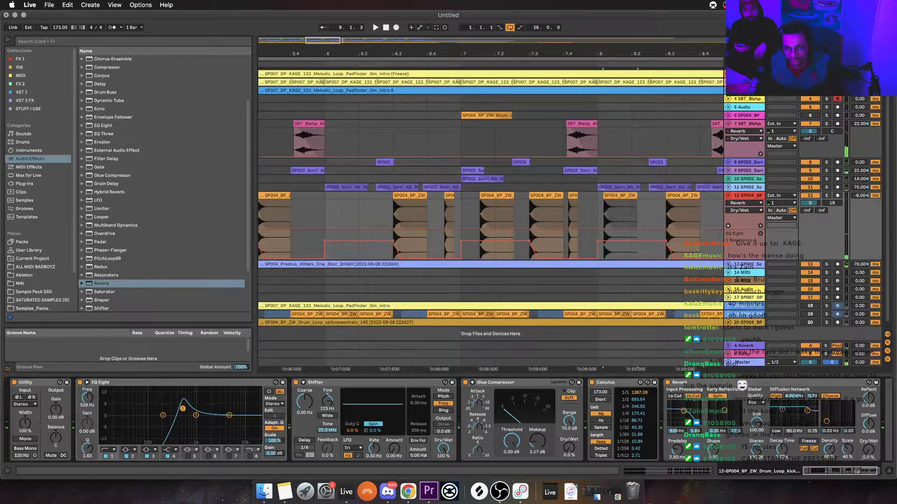
# Draw a Reverb Dry/Wet ramp on track 12 rising from 8.3 and dropping back at bar 9, auditioning from bar 8
pyautogui.click(564, 214)
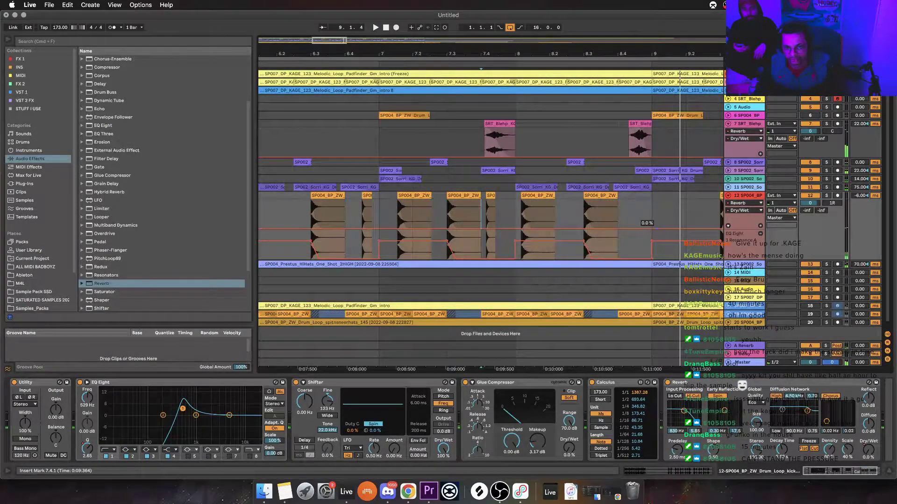
pyautogui.moveTo(648, 213); pyautogui.dragTo(647, 201)
pyautogui.click(515, 216)
pyautogui.press('space')
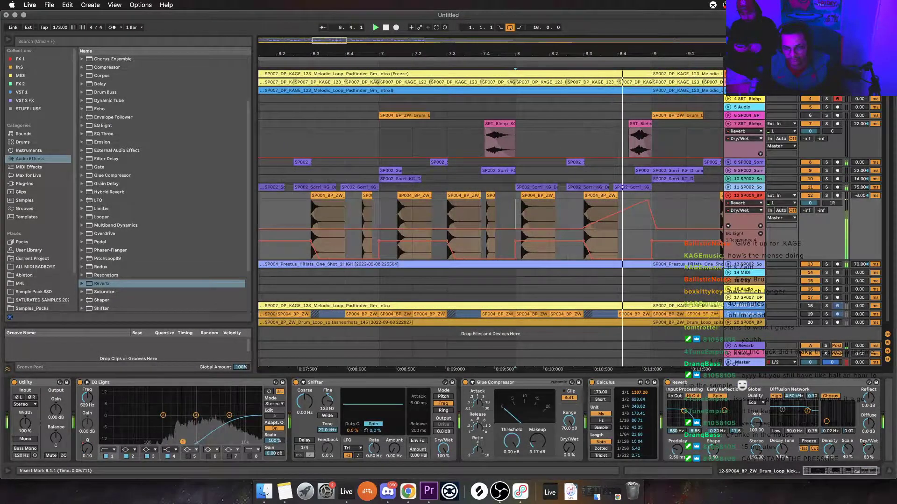
pyautogui.moveTo(579, 228); pyautogui.dragTo(579, 223)
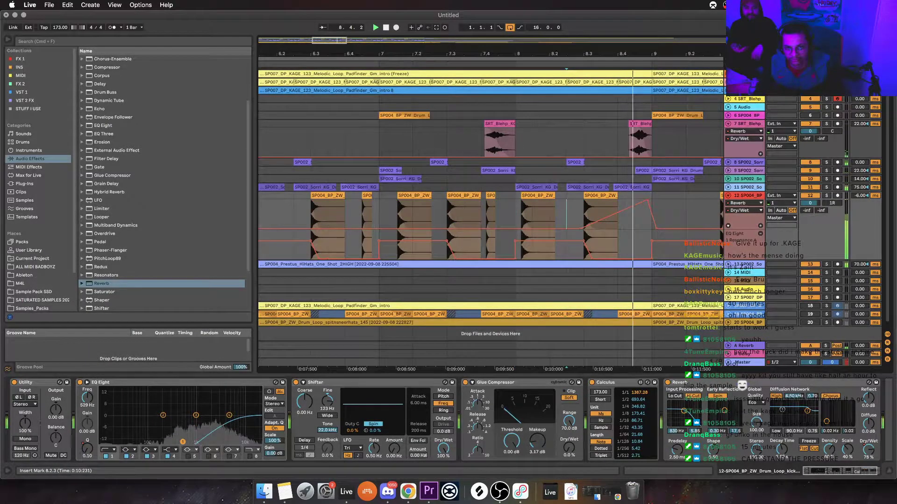
# Set a fixed 4-bar grid and duplicate track 12's bars 1 to 8 onto bars 9 to 16
pyautogui.scroll(-6, 489, 215)
pyautogui.scroll(2, 490, 215)
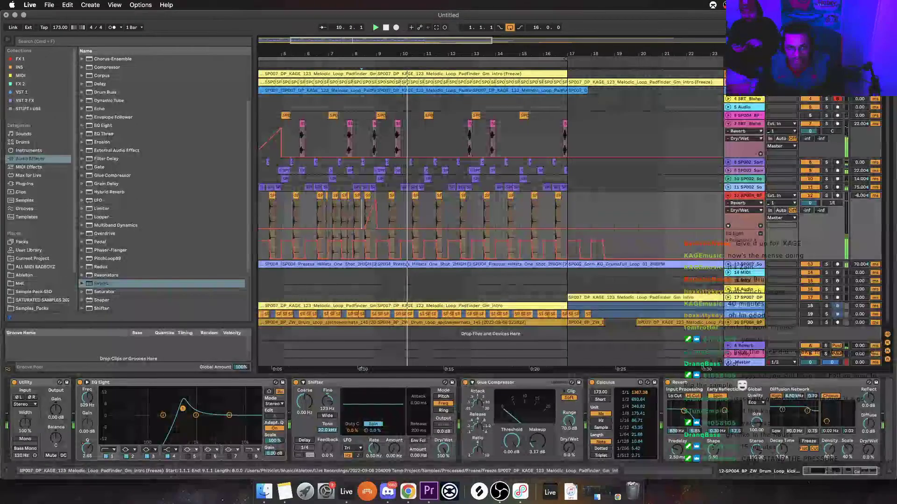
pyautogui.hscroll(-3, 489, 215)
pyautogui.press('space')
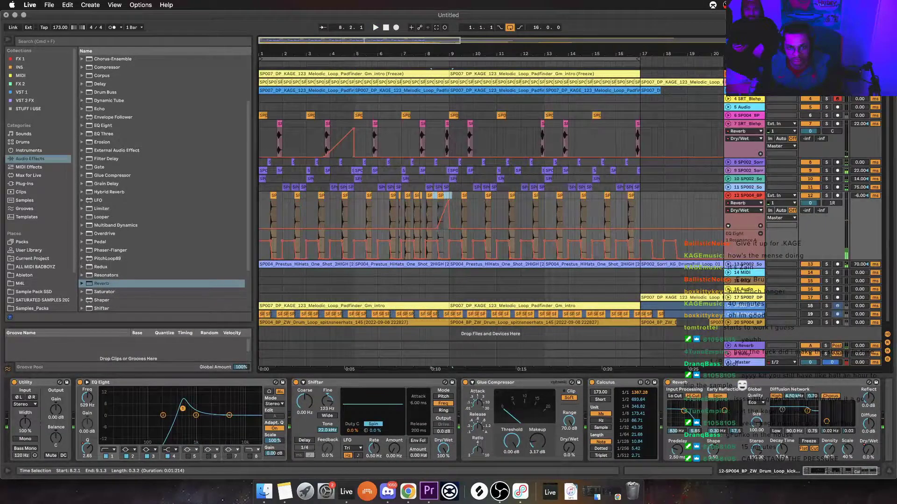
pyautogui.rightClick(439, 192)
pyautogui.rightClick(636, 198)
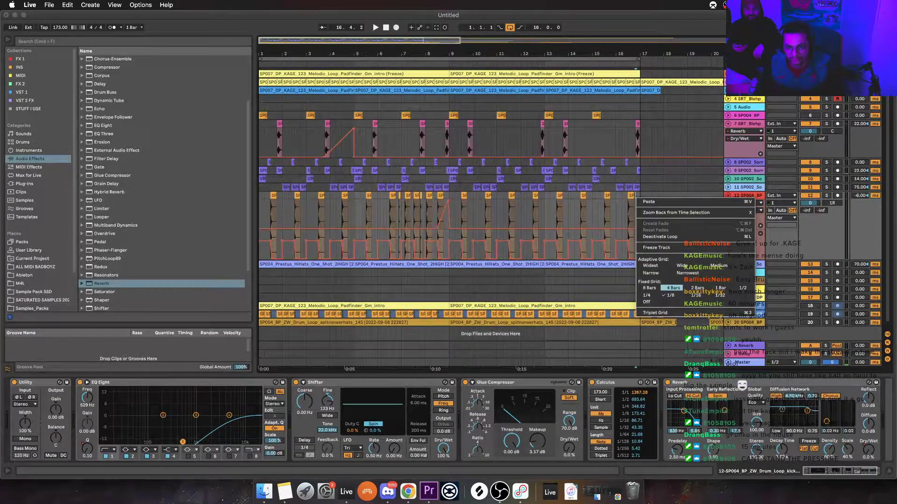
pyautogui.click(673, 287)
pyautogui.moveTo(450, 195); pyautogui.dragTo(276, 195)
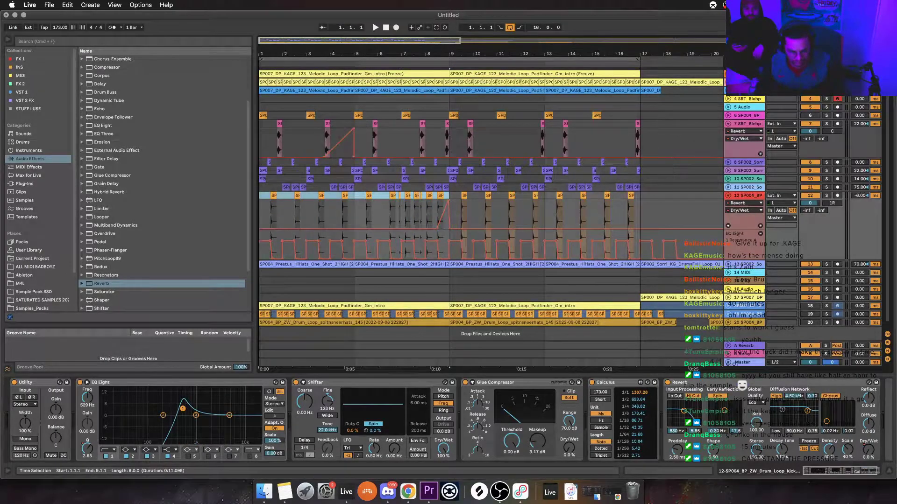
pyautogui.press('super+d')
pyautogui.press('space')
# Duplicate track 7's bars 1 to 8 onto bars 9 to 16
pyautogui.scroll(2, 490, 196)
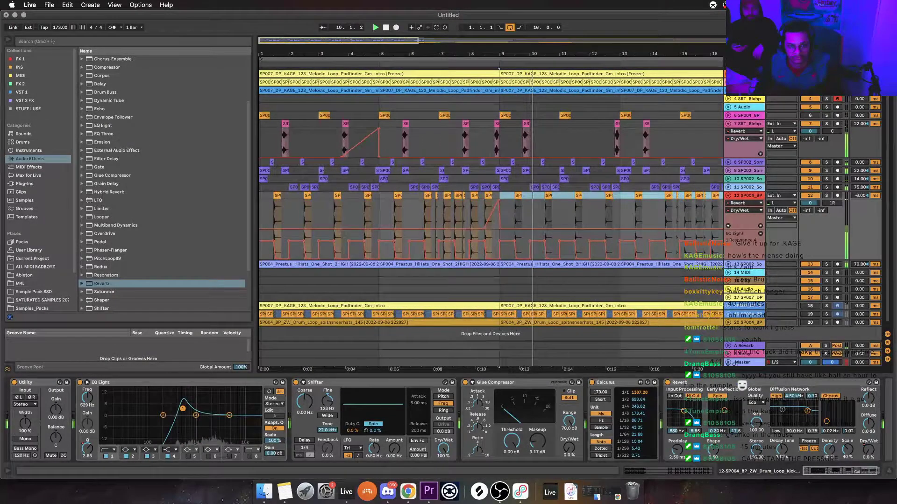
pyautogui.moveTo(499, 140); pyautogui.dragTo(260, 135)
pyautogui.press('super+d')
pyautogui.scroll(-1, 491, 210)
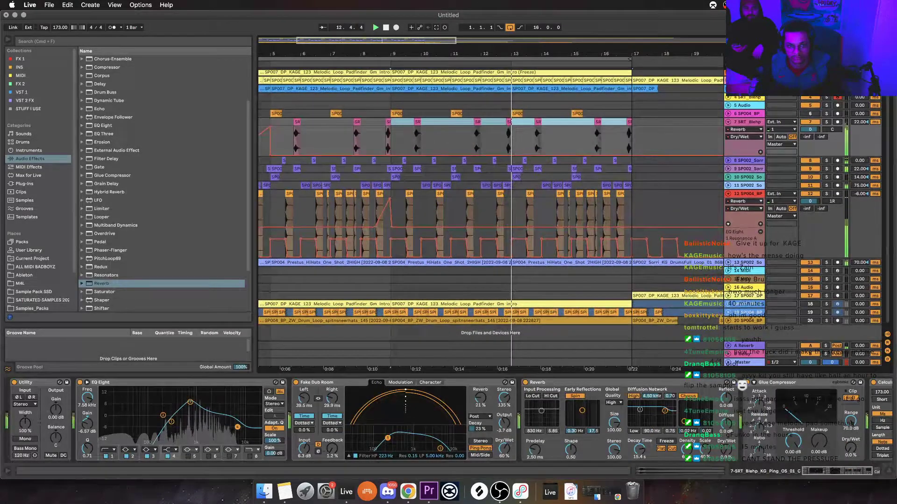
pyautogui.hscroll(-3, 491, 196)
pyautogui.click(379, 122)
pyautogui.press('space')
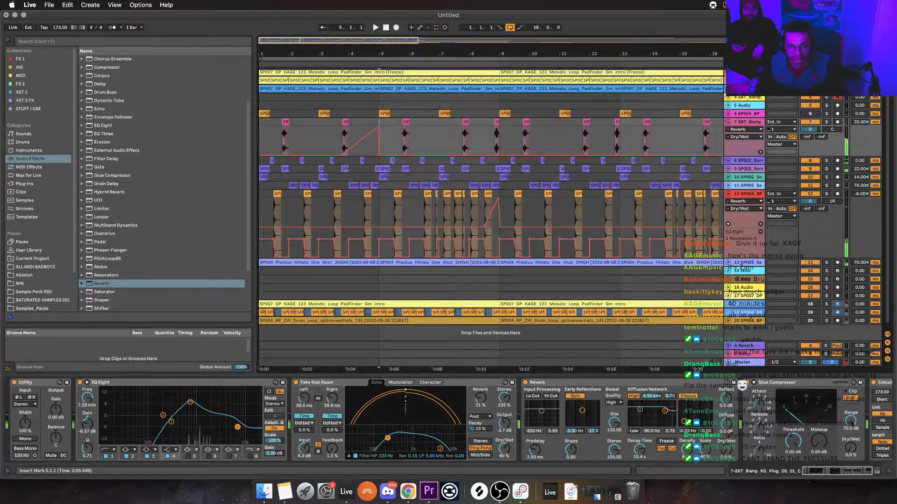
# Remove track 7's clip at the end of bar 8 and duplicate its first eight bars over bars 9 to 16 again
pyautogui.moveTo(498, 134); pyautogui.dragTo(695, 134)
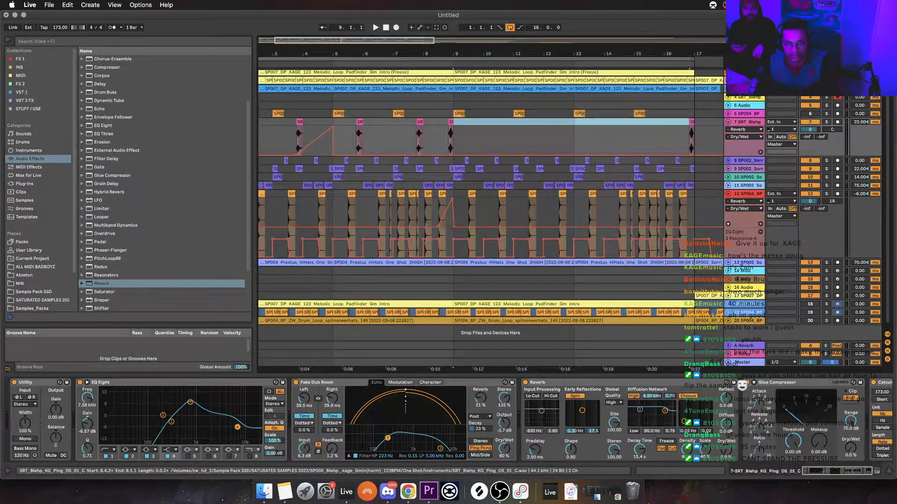
pyautogui.press('Delete')
pyautogui.hscroll(-2, 491, 210)
pyautogui.moveTo(494, 133); pyautogui.dragTo(259, 133)
pyautogui.moveTo(499, 133); pyautogui.dragTo(349, 133)
pyautogui.press('super+d')
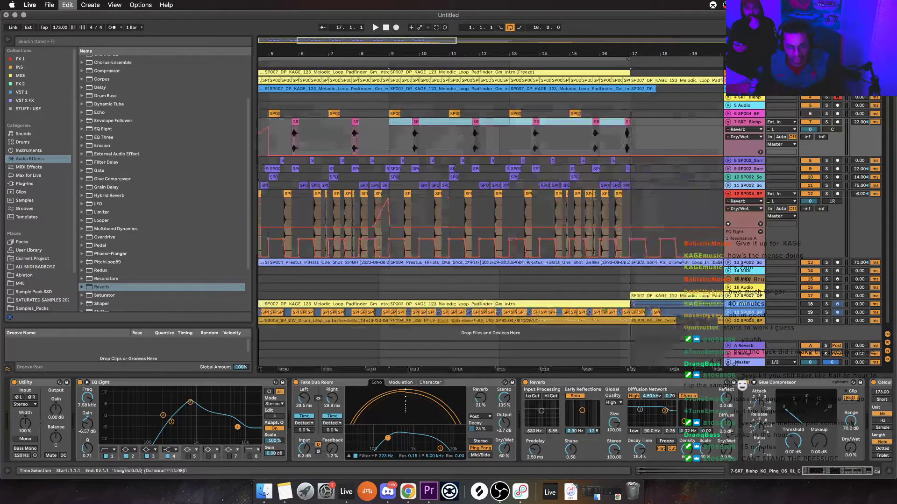
# Display track 7's Reverb Dry/Wet automation in its own lane and undo the last edits
pyautogui.hotkey('shift', 'Tab')
pyautogui.press('space')
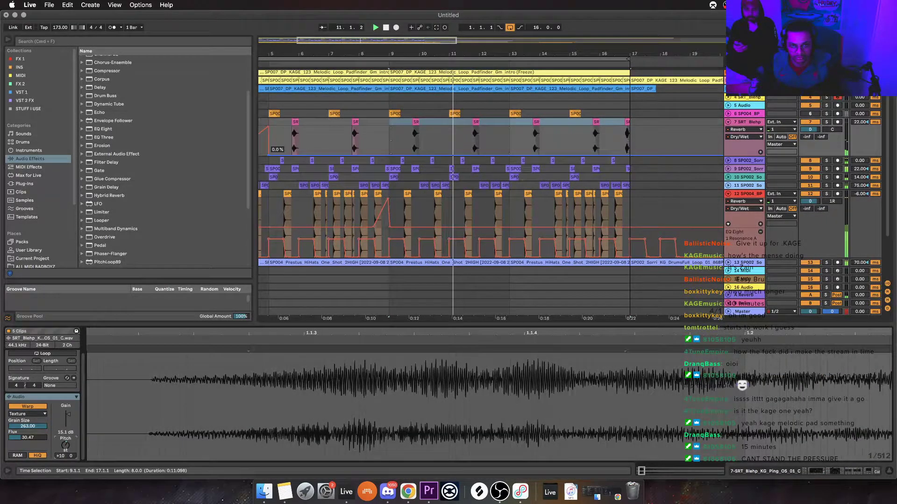
pyautogui.hscroll(-4, 477, 122)
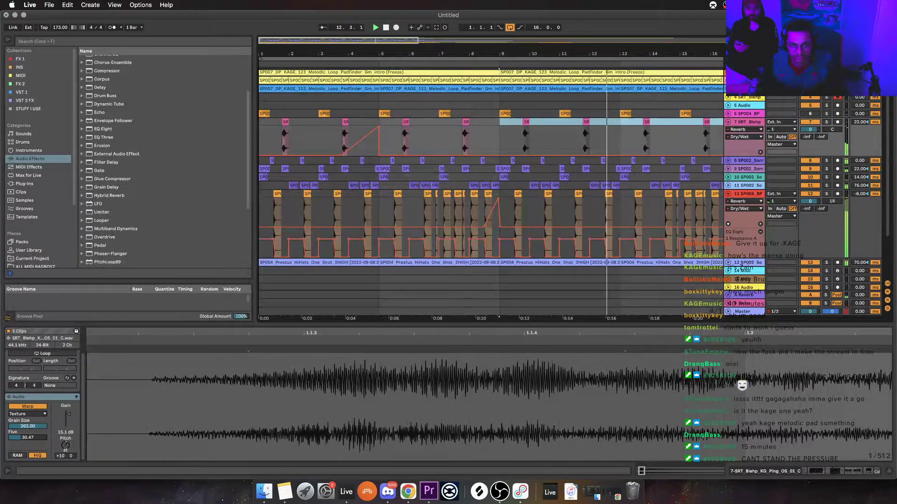
pyautogui.click(760, 152)
pyautogui.press('super+z')
pyautogui.press('super+z')
pyautogui.press('super+z')
pyautogui.press('super+z')
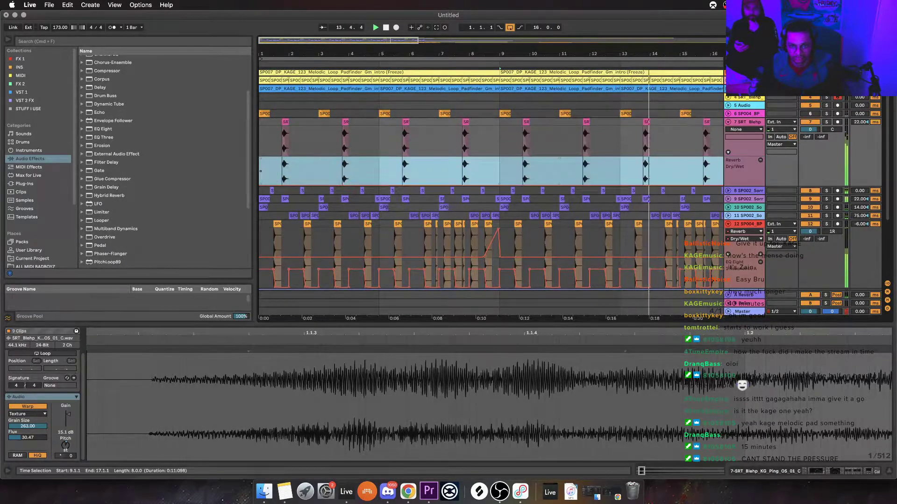
# Duplicate bars 1 to 8 of track 7's Reverb Dry/Wet automation onto bars 9 to 16 and audition the copied ramp
pyautogui.moveTo(497, 171); pyautogui.dragTo(259, 171)
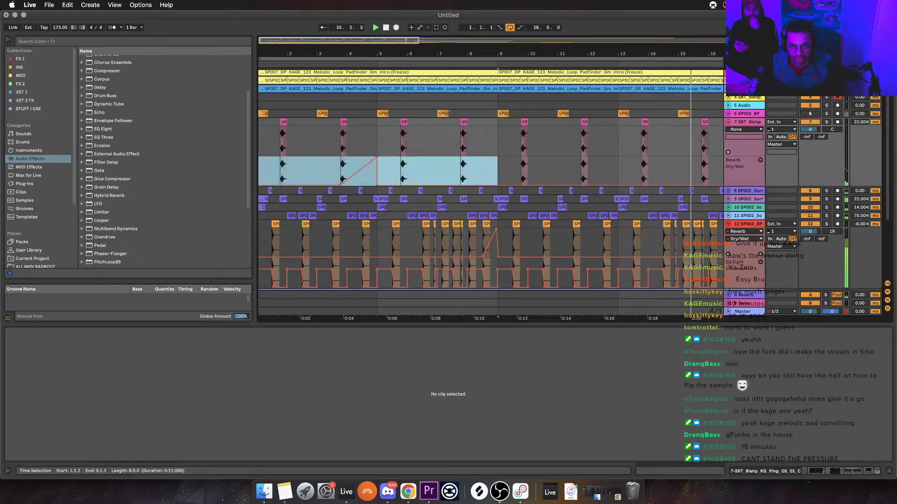
pyautogui.hscroll(-1, 378, 171)
pyautogui.moveTo(498, 171); pyautogui.dragTo(259, 171)
pyautogui.press('super+d')
pyautogui.press('space')
pyautogui.click(478, 171)
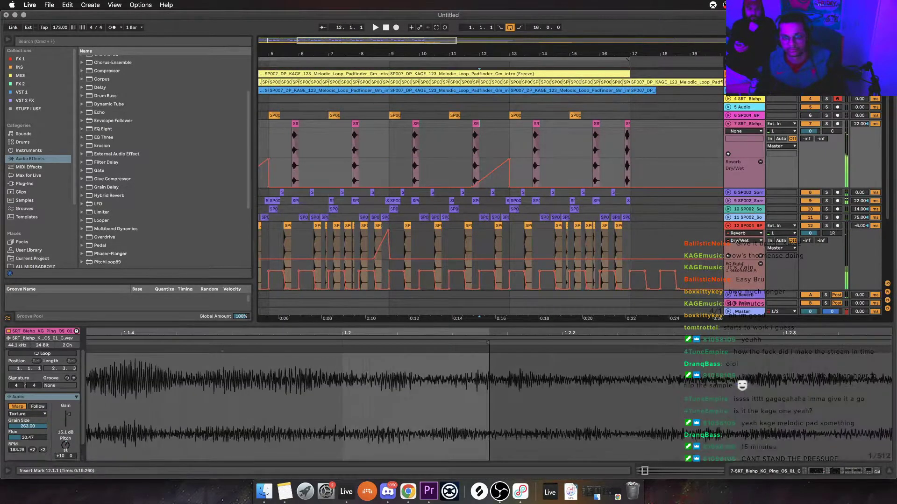
pyautogui.press('space')
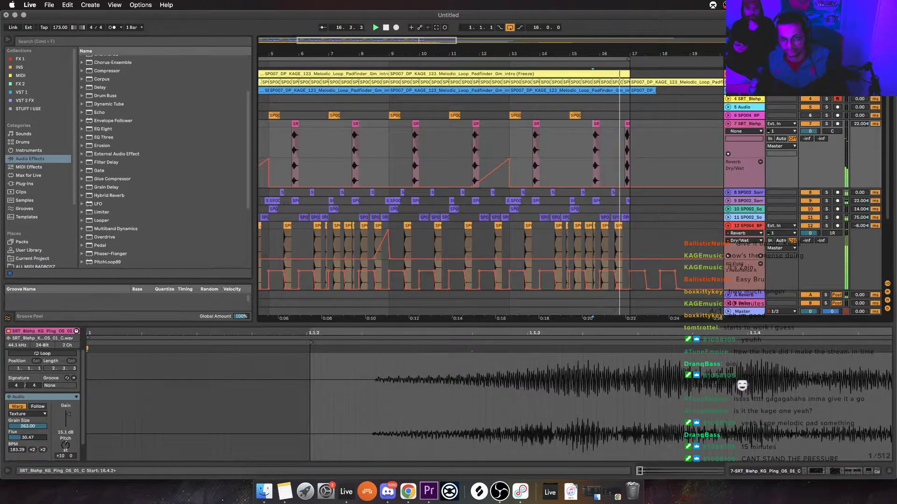
# Duplicate track 12's first eight bars, including the bar 8 reverb ramp, over bars 9 to 16 again
pyautogui.click(318, 171)
pyautogui.hscroll(-4, 318, 171)
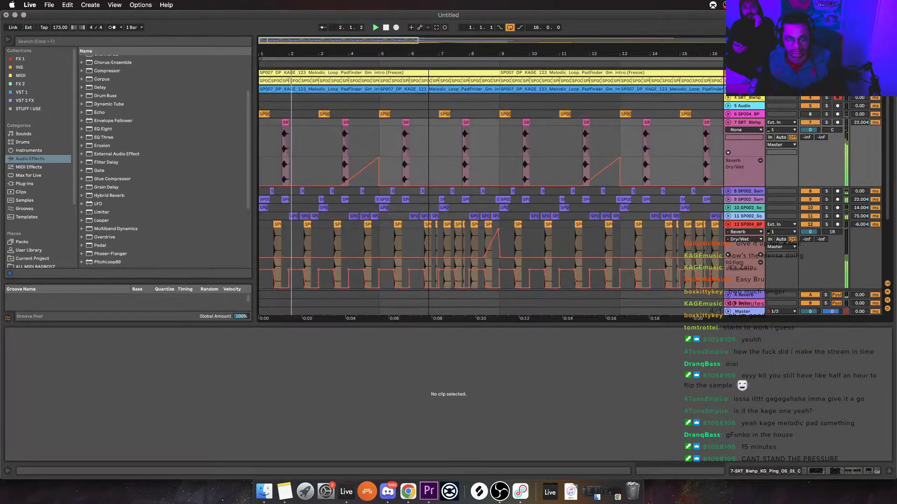
pyautogui.scroll(1, 491, 237)
pyautogui.moveTo(499, 236); pyautogui.dragTo(258, 237)
pyautogui.press('super+d')
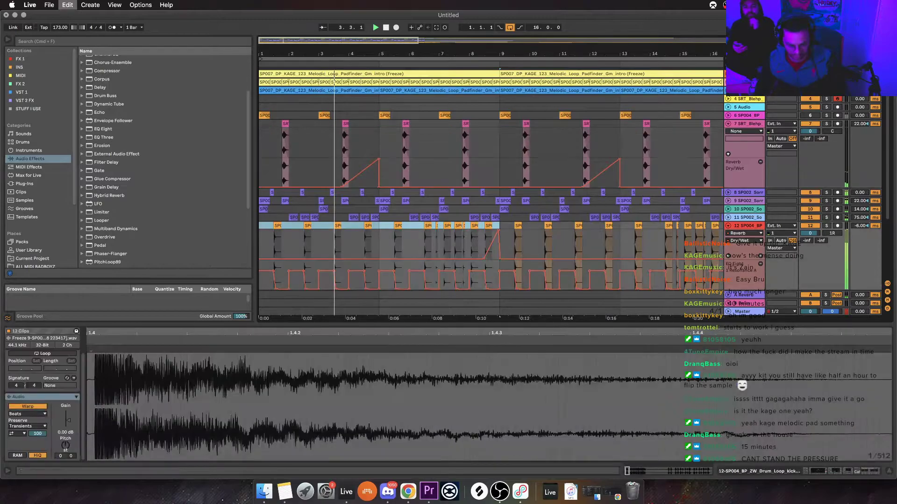
pyautogui.press('super+d')
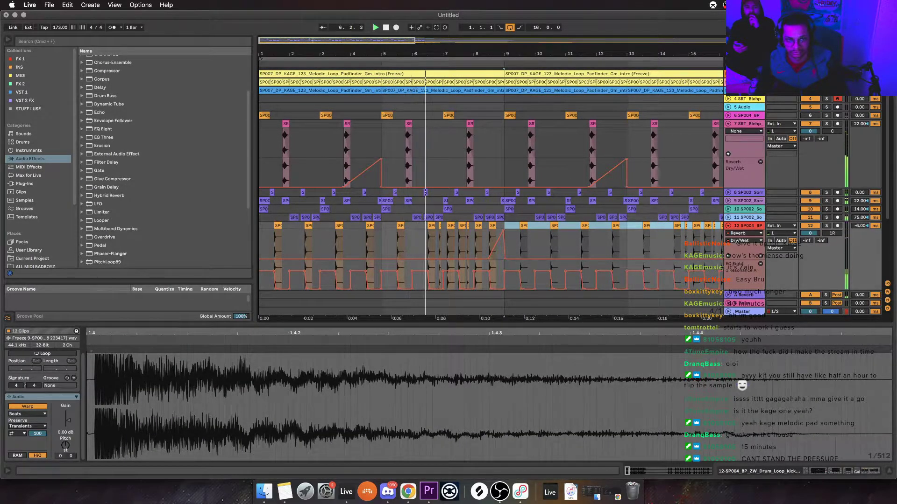
# Copy track 12's short kick-snare clip at 7.4 to about 7.4.3 and audition the fill
pyautogui.scroll(1, 491, 193)
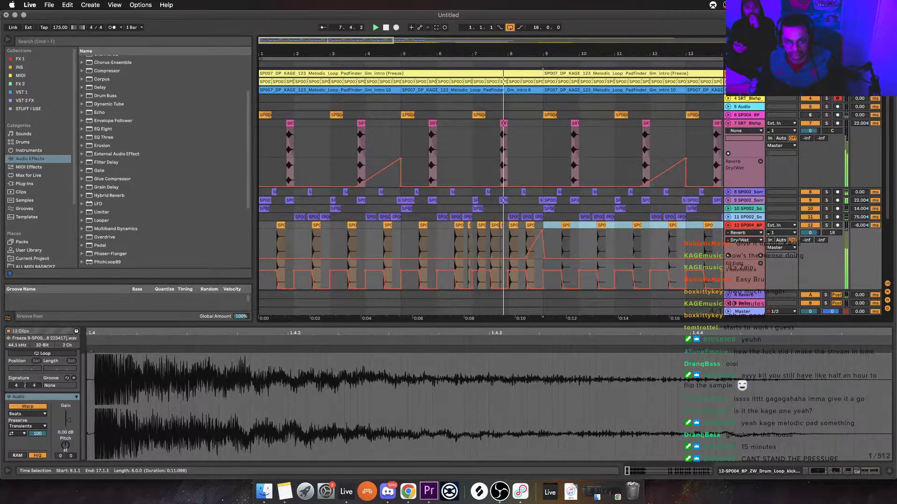
pyautogui.click(495, 225)
pyautogui.press('space')
pyautogui.press('space')
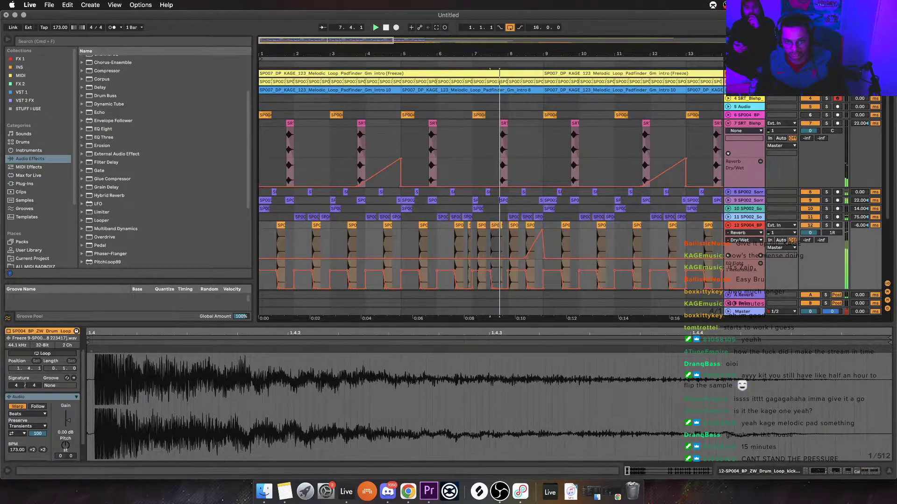
pyautogui.scroll(4, 503, 226)
pyautogui.moveTo(497, 225); pyautogui.dragTo(516, 225)
pyautogui.click(649, 244)
pyautogui.press('space')
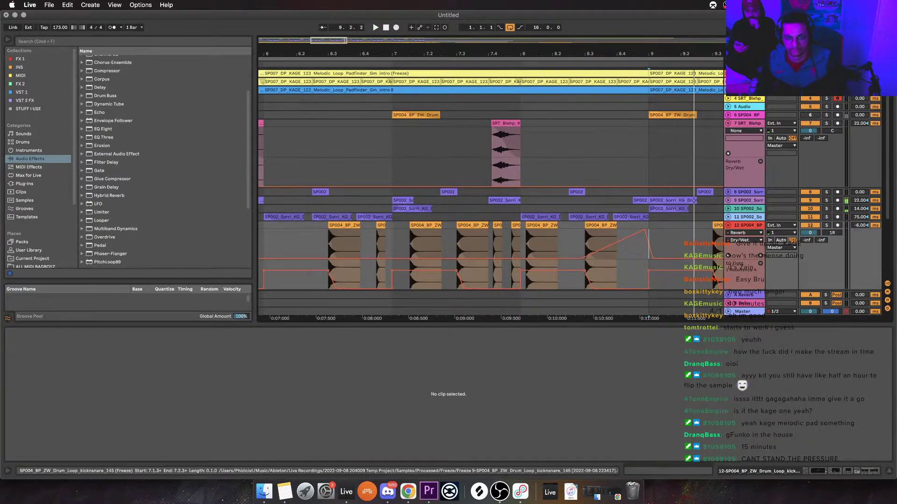
# Copy the short kick-snare clip at 7.4.3 to just before 8.2.3 and audition the fill from bar 7
pyautogui.click(425, 225)
pyautogui.press('space')
pyautogui.press('space')
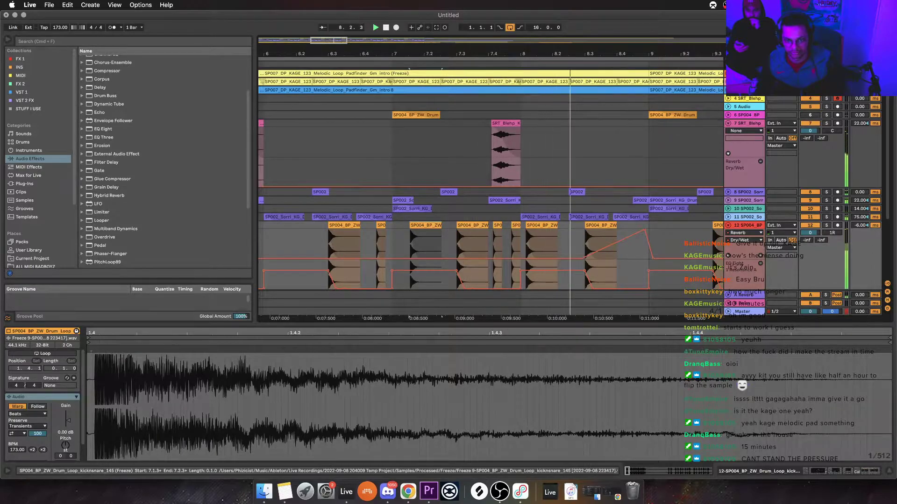
pyautogui.press('space')
pyautogui.moveTo(515, 225); pyautogui.dragTo(571, 225)
pyautogui.click(649, 244)
pyautogui.click(419, 225)
pyautogui.press('space')
pyautogui.press('space')
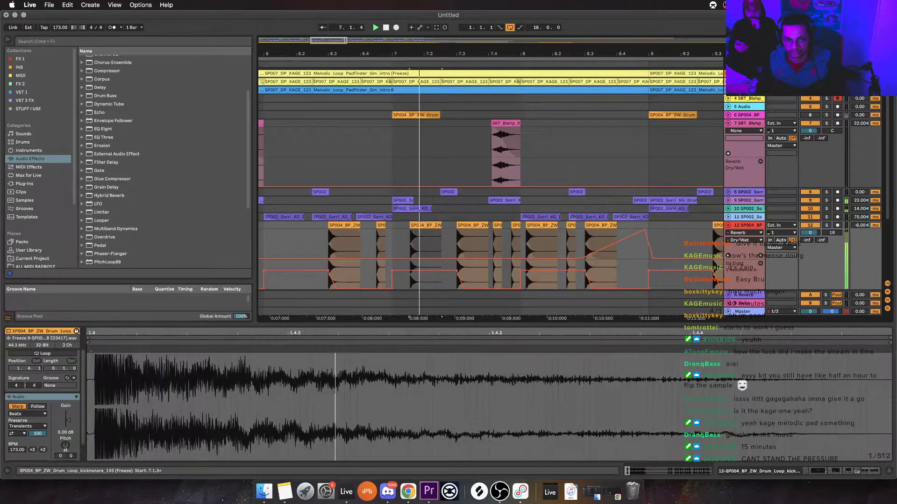
# Nudge the short kick-snare clip in bar 8 slightly later to 8.2.3 and audition from 7.3
pyautogui.press('space')
pyautogui.press('space')
pyautogui.moveTo(571, 226)
pyautogui.mouseDown()
pyautogui.moveTo(562, 225)
pyautogui.moveTo(573, 225)
pyautogui.mouseUp()
pyautogui.press('space')
pyautogui.click(661, 243)
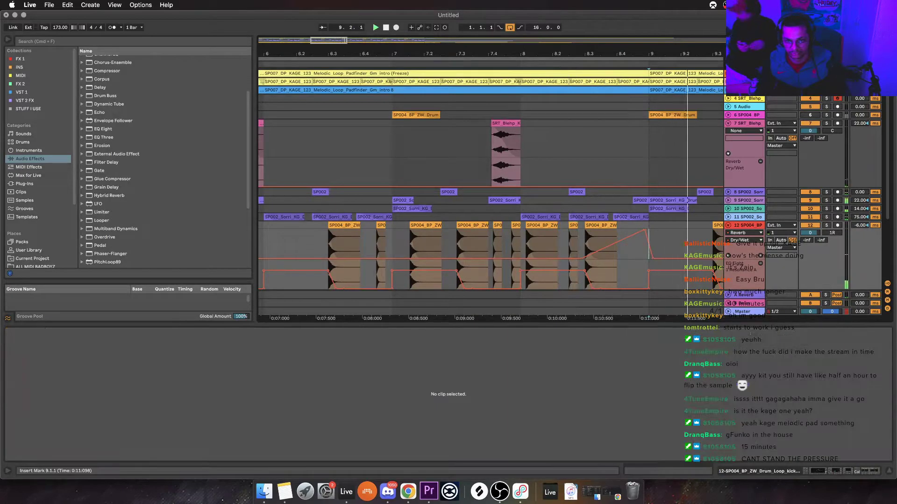
pyautogui.click(472, 225)
pyautogui.press('space')
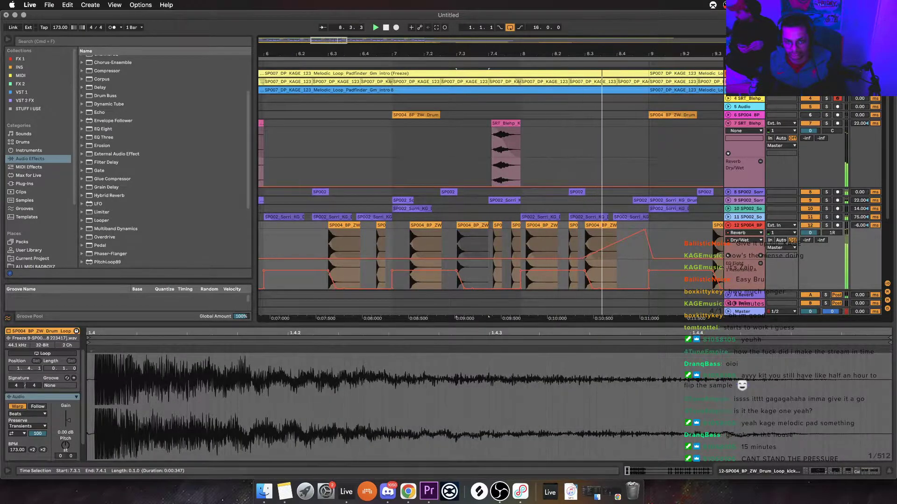
# Try the short kick-snare clip earlier at about 8.2.1, auditioning from bar 8 and from 7.4.3
pyautogui.click(563, 230)
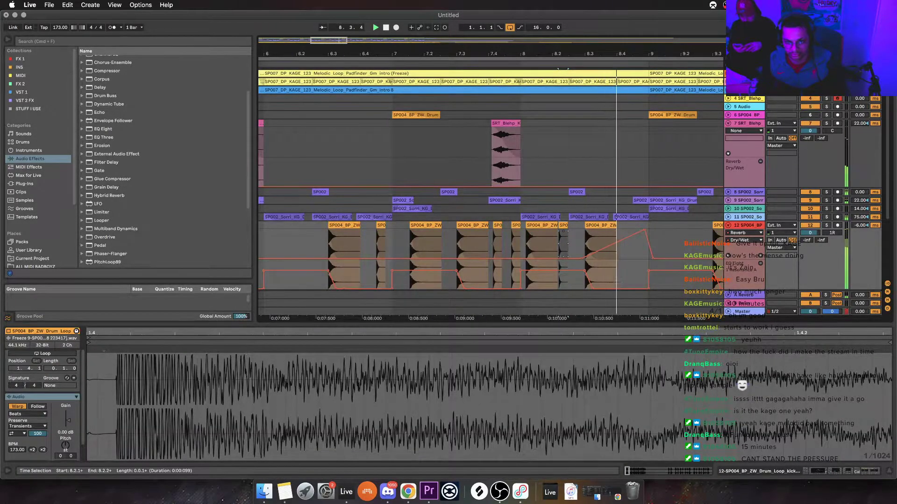
pyautogui.click(651, 243)
pyautogui.click(540, 225)
pyautogui.press('space')
pyautogui.press('space')
pyautogui.click(516, 226)
pyautogui.press('space')
pyautogui.press('space')
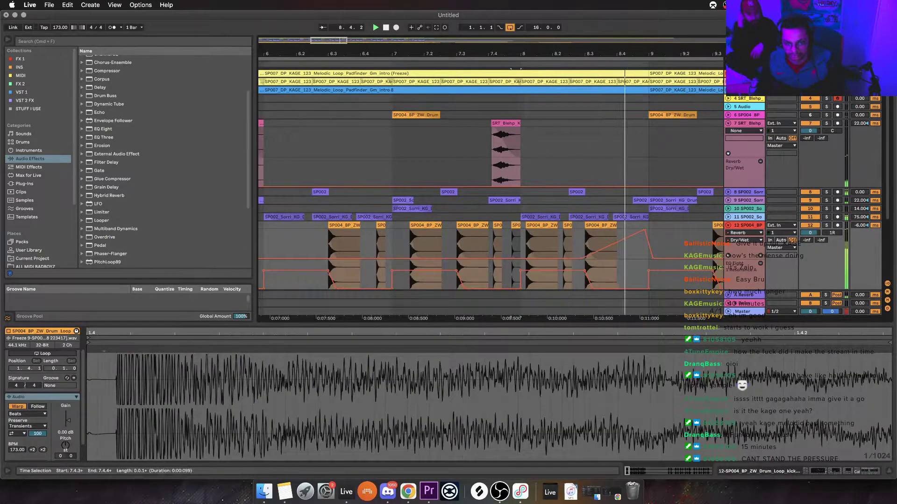
# Copy the short kick-snare clip at 7.4.3 to about 8.2.3 and delete the short clip at 8.2.1
pyautogui.moveTo(515, 225); pyautogui.dragTo(570, 225)
pyautogui.click(466, 252)
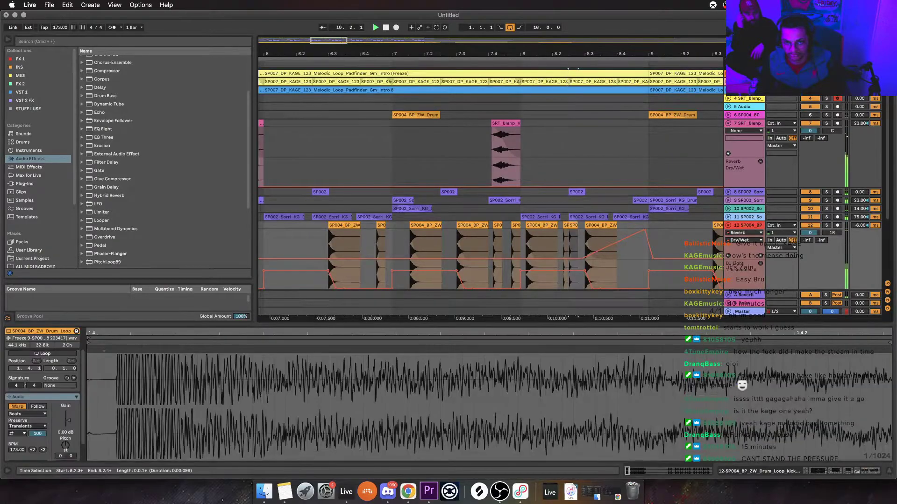
pyautogui.press('space')
pyautogui.click(566, 226)
pyautogui.press('Delete')
pyautogui.press('space')
pyautogui.click(516, 226)
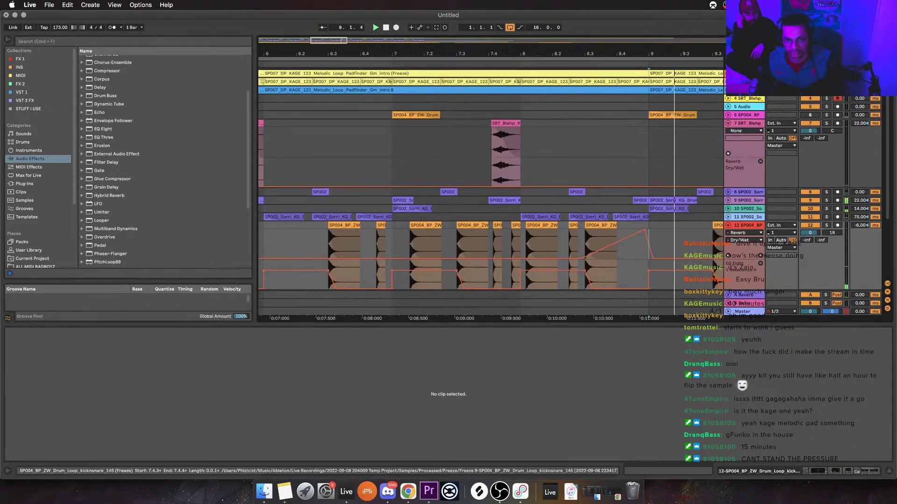
# Move the short kick-snare clip in bar 8 earlier to about 8.2.2 and audition the fill from 7.3
pyautogui.press('space')
pyautogui.press('space')
pyautogui.press('space')
pyautogui.press('space')
pyautogui.moveTo(572, 225); pyautogui.dragTo(566, 225)
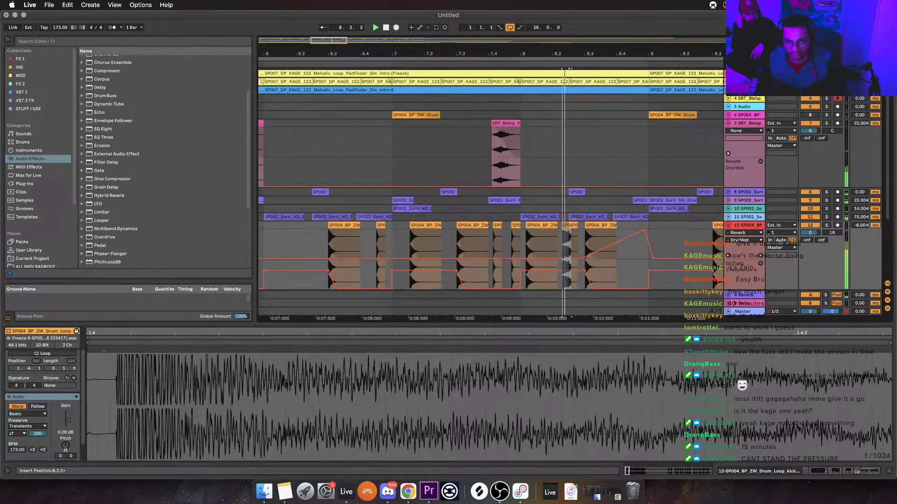
pyautogui.click(472, 225)
pyautogui.press('space')
pyautogui.press('space')
pyautogui.press('space')
pyautogui.press('space')
# Try shifting the kick-snare clips from 7.3 through bar 8 slightly earlier and audition them
pyautogui.keyDown('shift'); pyautogui.click(567, 225); pyautogui.keyUp('shift')
pyautogui.moveTo(567, 225); pyautogui.dragTo(595, 226)
pyautogui.click(576, 225)
pyautogui.press('space')
pyautogui.press('space')
pyautogui.click(576, 226)
pyautogui.click(469, 225)
pyautogui.press('space')
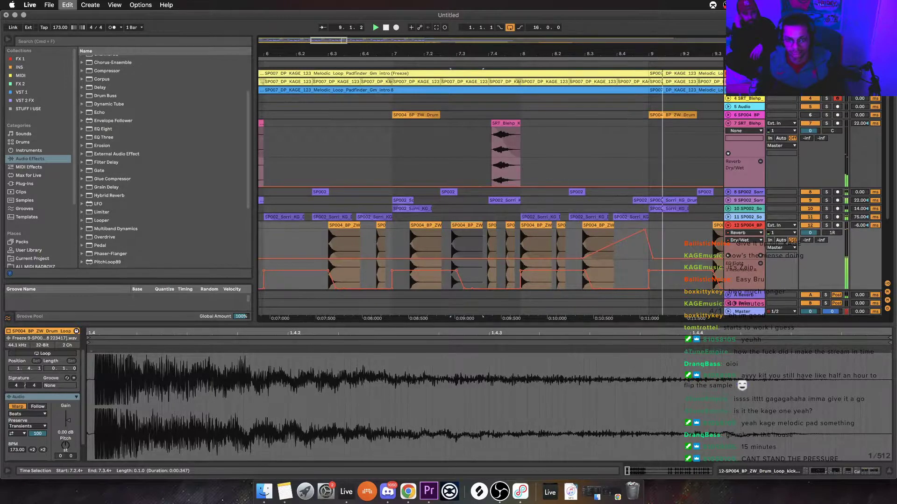
pyautogui.press('super+z')
pyautogui.press('super+z')
# Nudge the short kick-snare clip in bar 8 later to about 8.2.3 and audition from 7.3
pyautogui.click(649, 225)
pyautogui.press('space')
pyautogui.press('space')
pyautogui.press('space')
pyautogui.click(472, 225)
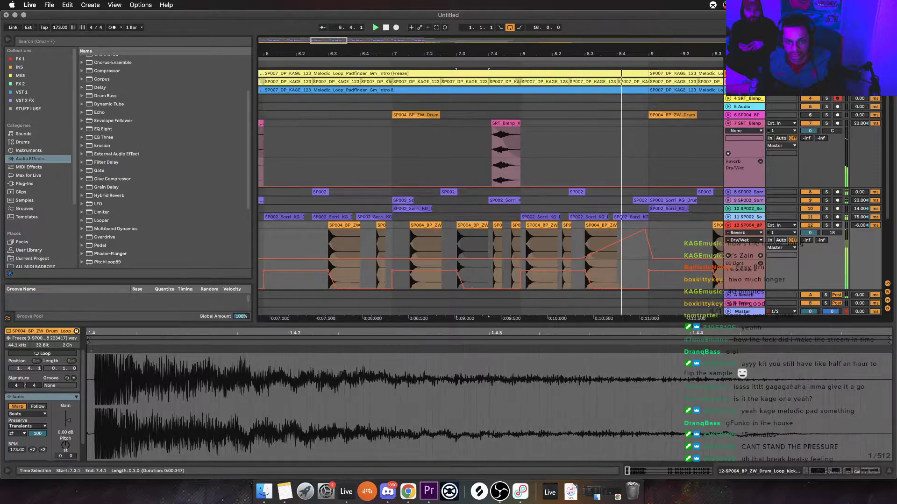
pyautogui.click(566, 226)
pyautogui.moveTo(566, 225); pyautogui.dragTo(569, 225)
pyautogui.click(472, 225)
pyautogui.press('space')
pyautogui.press('space')
pyautogui.press('space')
pyautogui.press('space')
# Try the short bar 8 kick-snare clip at about 8.2.1, auditioning from 7.4, and delete it
pyautogui.moveTo(573, 225); pyautogui.dragTo(562, 225)
pyautogui.press('super+z')
pyautogui.click(649, 244)
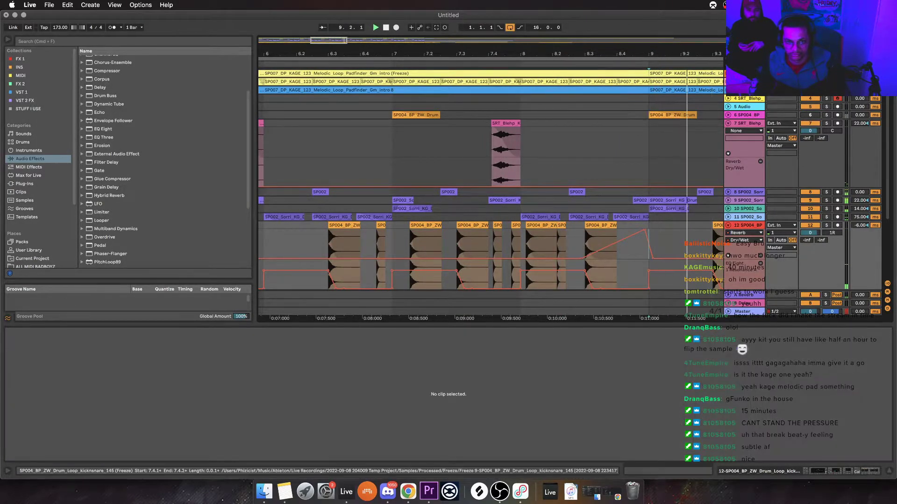
pyautogui.click(497, 225)
pyautogui.press('space')
pyautogui.press('space')
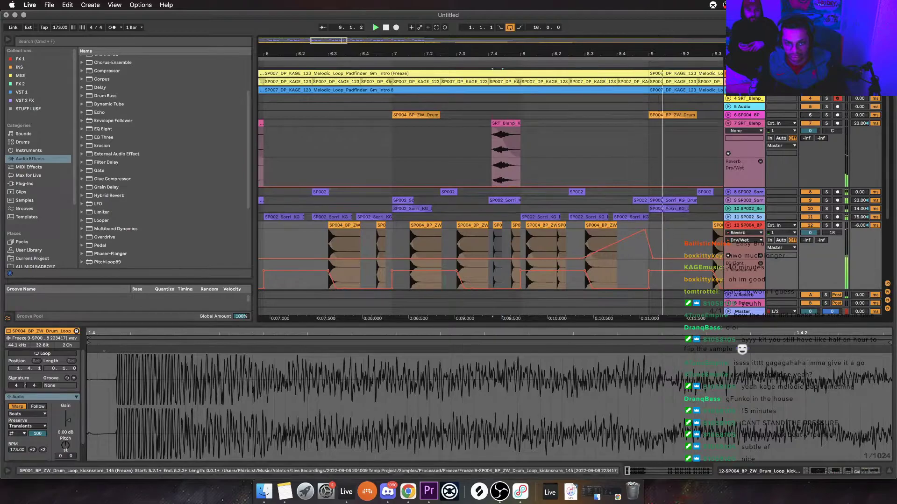
pyautogui.click(561, 225)
pyautogui.press('Delete')
# Duplicate bars 1 to 8 of the kick-snare track over bars 9 to 16
pyautogui.moveTo(466, 53); pyautogui.dragTo(539, 24)
pyautogui.click(538, 59)
pyautogui.press('-')
pyautogui.click(433, 225)
pyautogui.moveTo(433, 225); pyautogui.dragTo(259, 226)
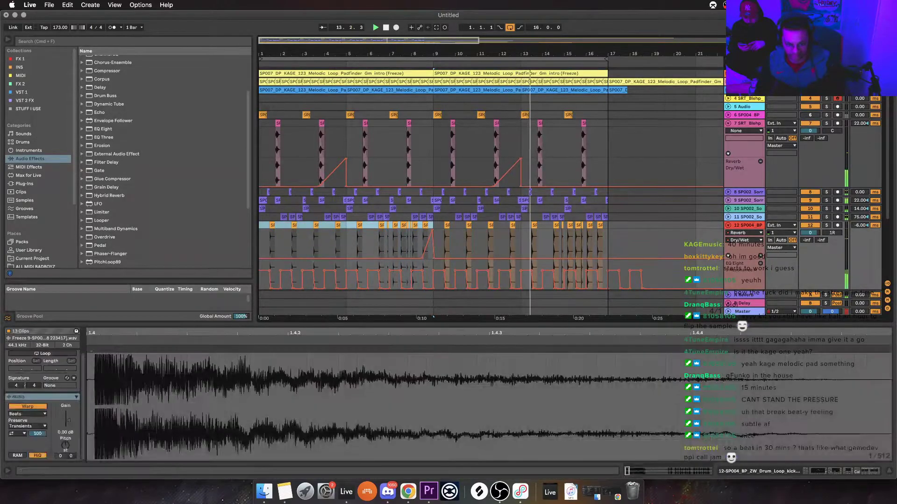
pyautogui.press('super+d')
pyautogui.scroll(1, 491, 187)
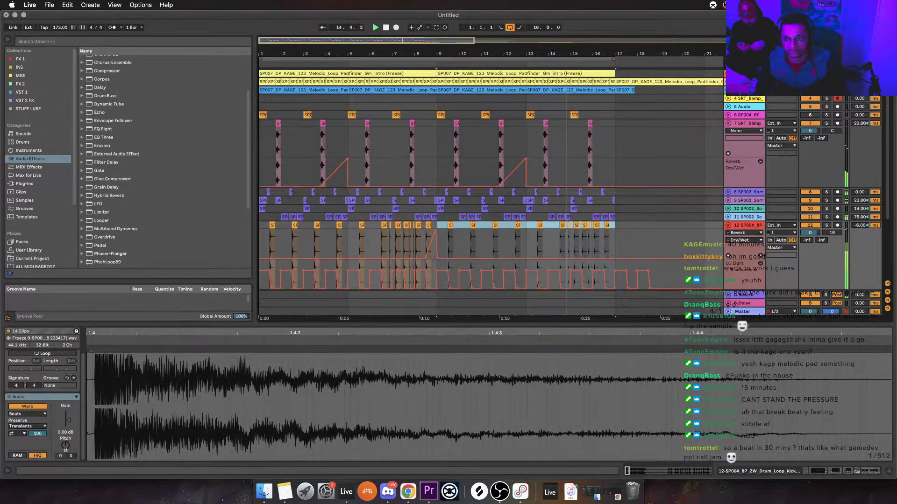
# Collapse all tracks and group tracks 5 through 12 into one drum group
pyautogui.hotkey('alt', 'u')
pyautogui.press('space')
pyautogui.click(746, 165)
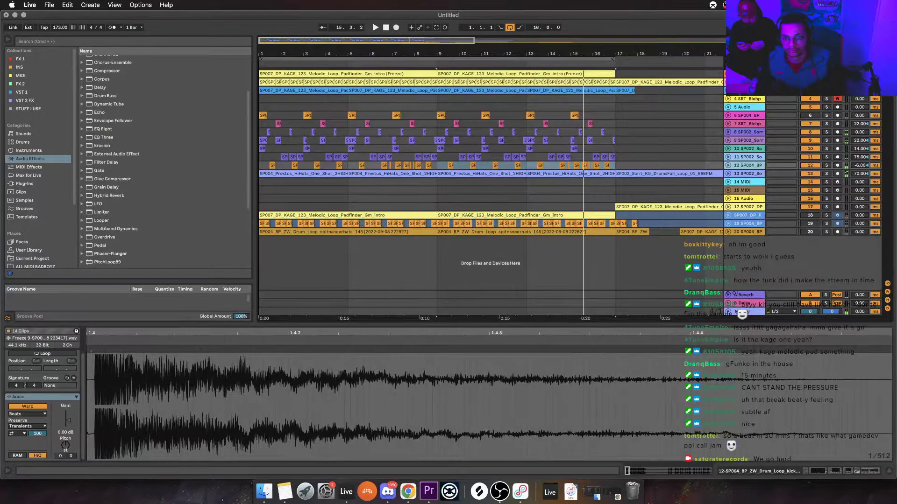
pyautogui.keyDown('shift'); pyautogui.click(745, 107); pyautogui.keyUp('shift')
pyautogui.press('super+g')
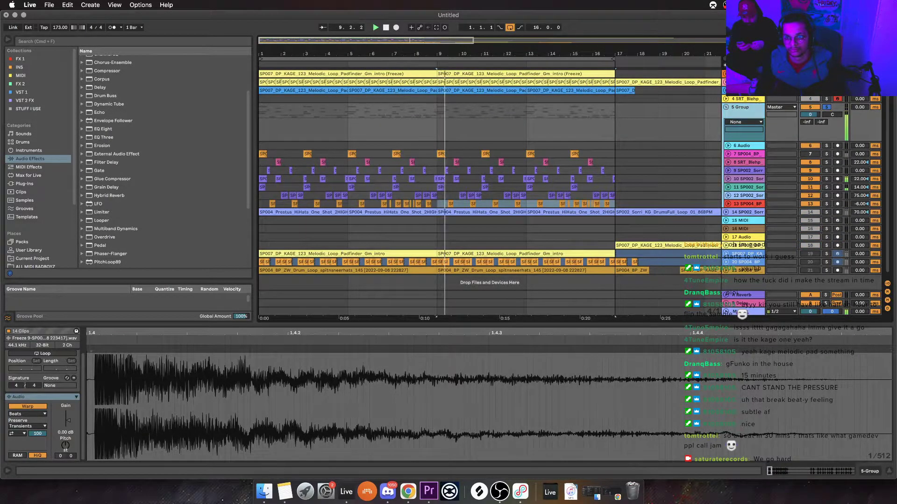
# Add the default Saturator audio effect to the new drum group track
pyautogui.scroll(2, 650, 258)
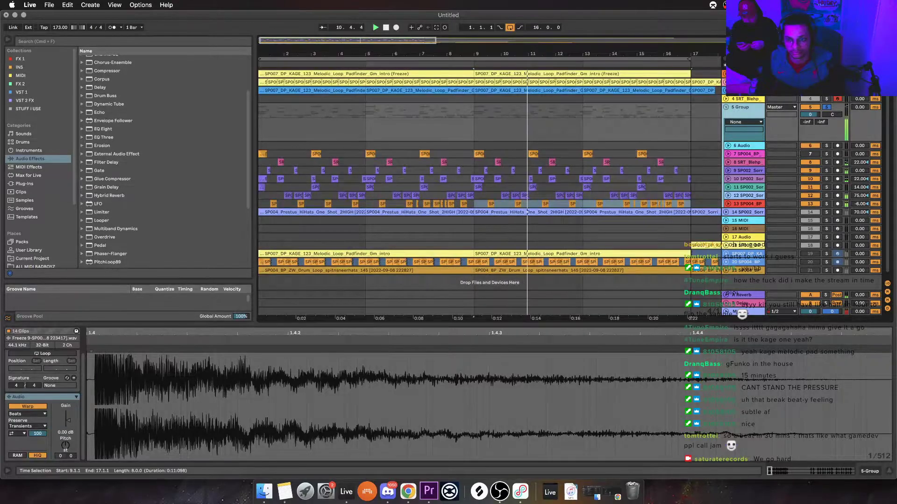
pyautogui.scroll(-1, 650, 259)
pyautogui.hotkey('shift', 'Tab')
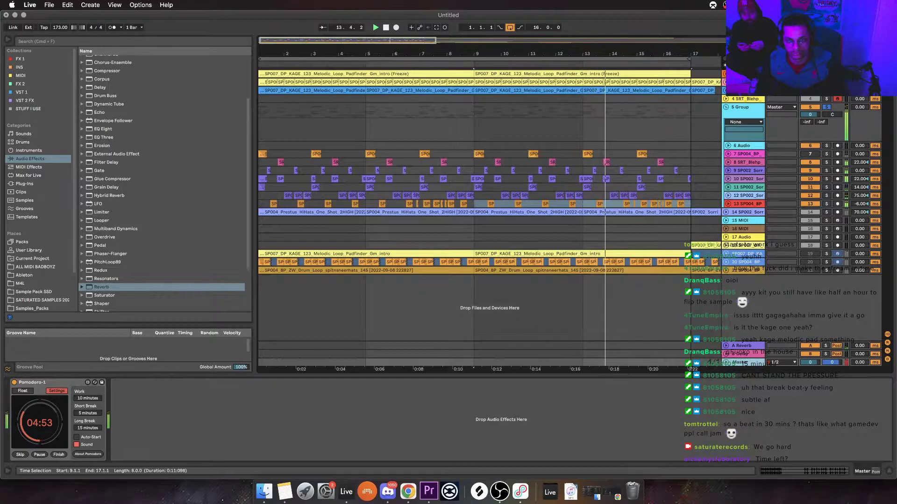
pyautogui.scroll(-3, 163, 182)
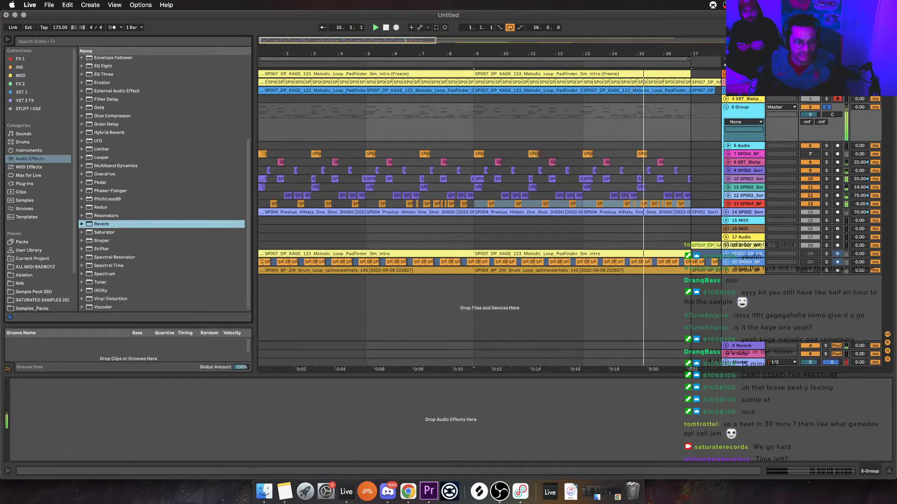
pyautogui.doubleClick(105, 232)
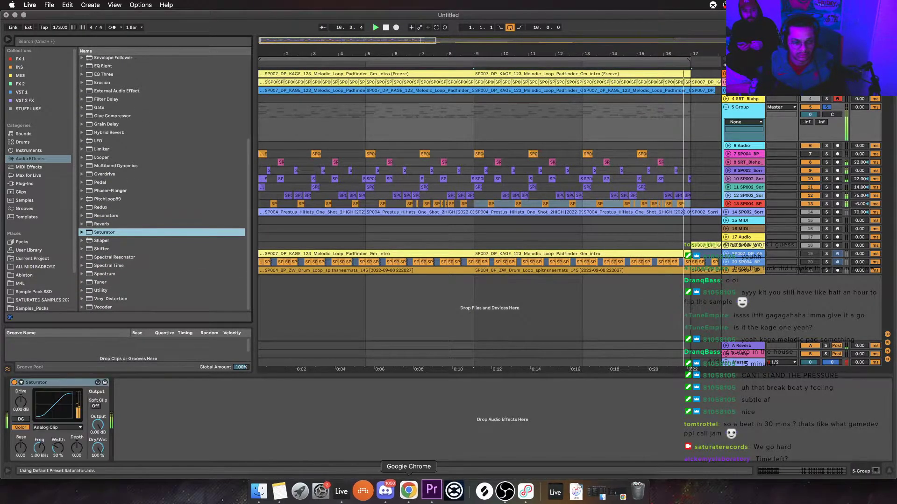
# Switch to the Twitch stream chat in Chrome, post "5 minutes left!" and return to Live
pyautogui.click(408, 491)
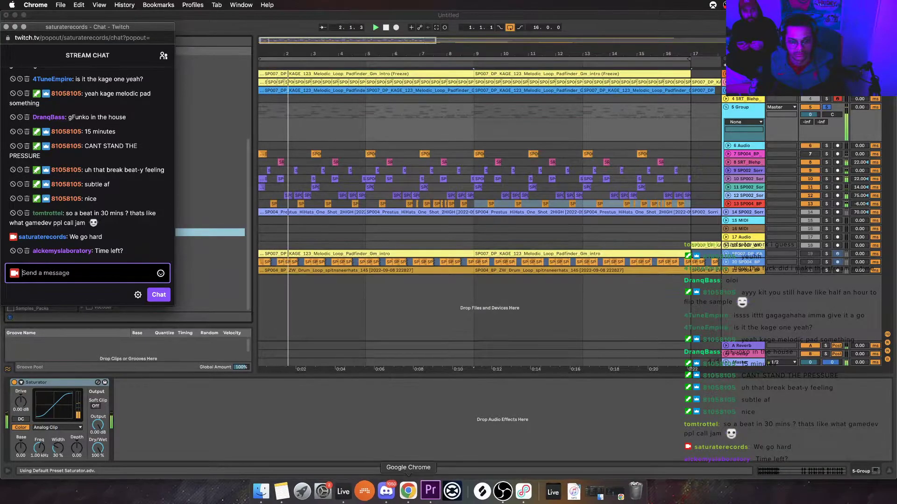
pyautogui.click(192, 5)
pyautogui.press('Escape')
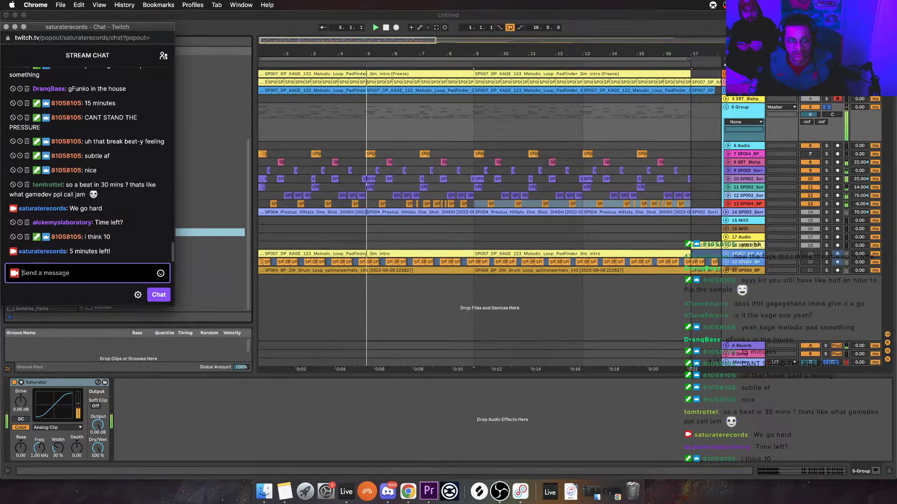
pyautogui.click(341, 492)
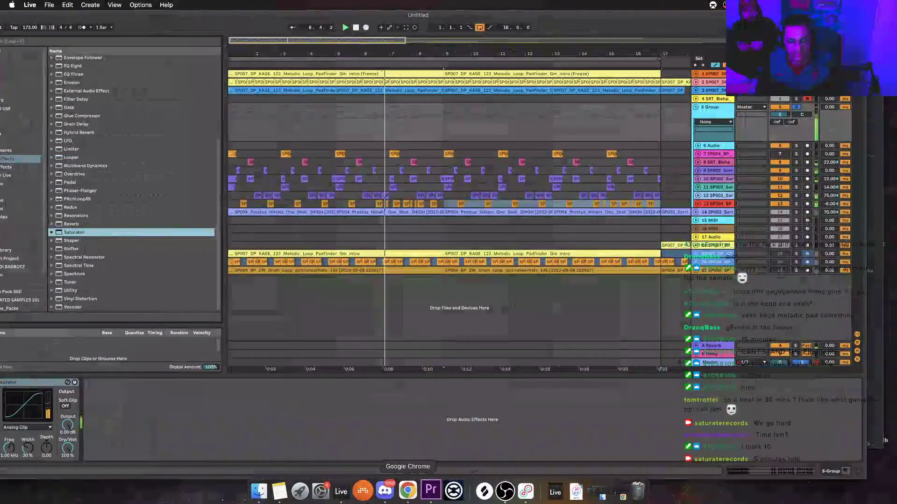
pyautogui.click(407, 491)
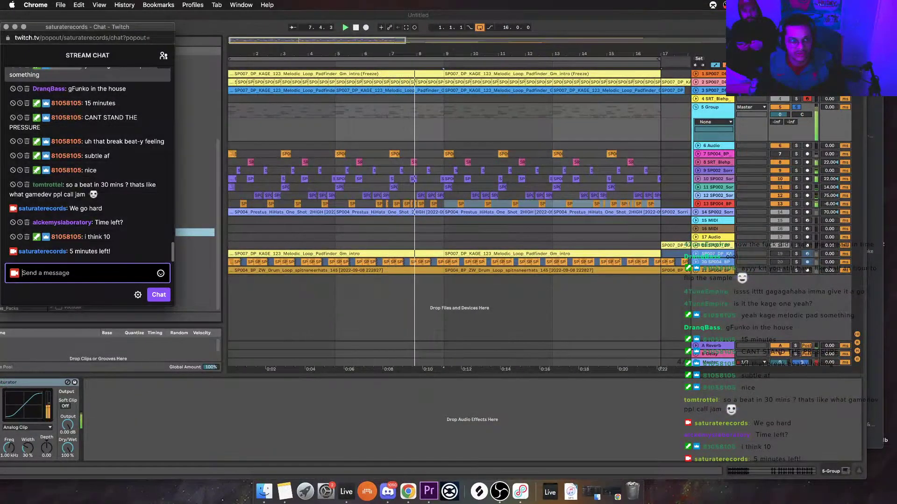
pyautogui.click(341, 491)
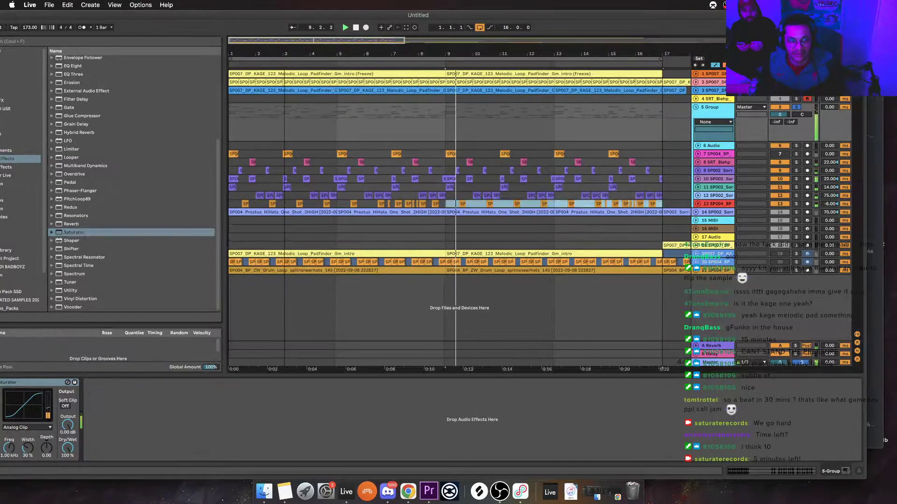
# Set the drum group's Saturator drive to 4.57 dB and audition the beat from bar 1
pyautogui.moveTo(418, 15); pyautogui.dragTo(448, 15)
pyautogui.click(21, 401)
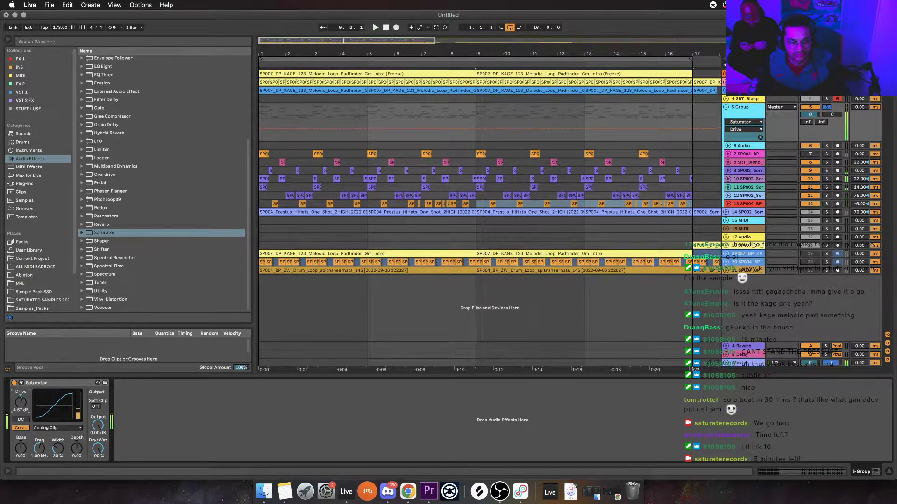
pyautogui.press('space')
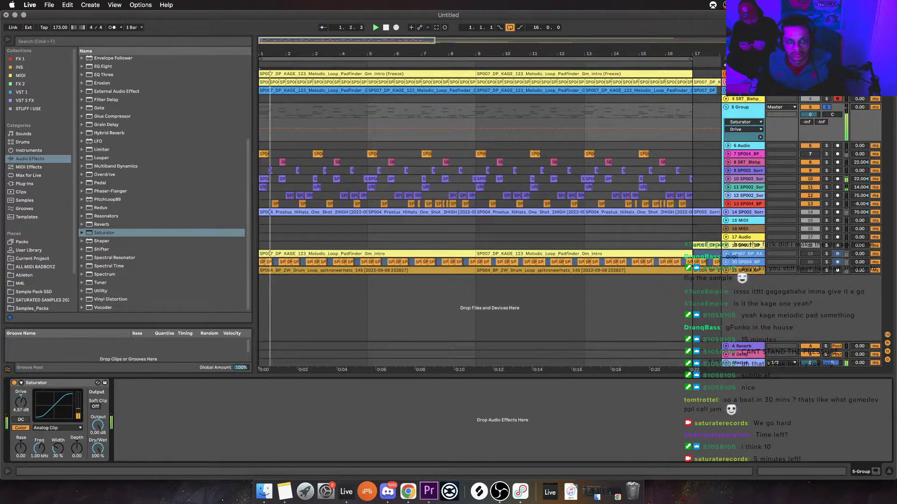
pyautogui.press('+')
pyautogui.press('+')
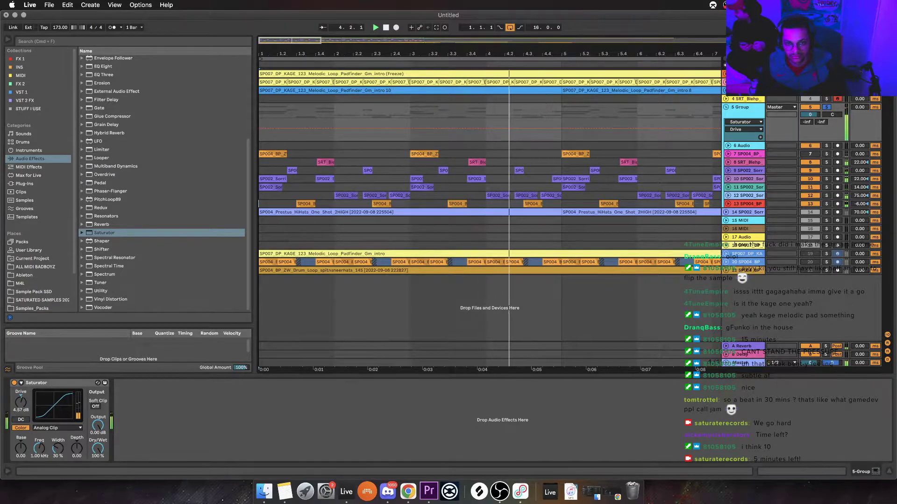
pyautogui.press('space')
# Unfold the DrumsFull loop track 12, copy its 4.2.3 clip to about 4.3.1 and audition bar 4
pyautogui.click(728, 195)
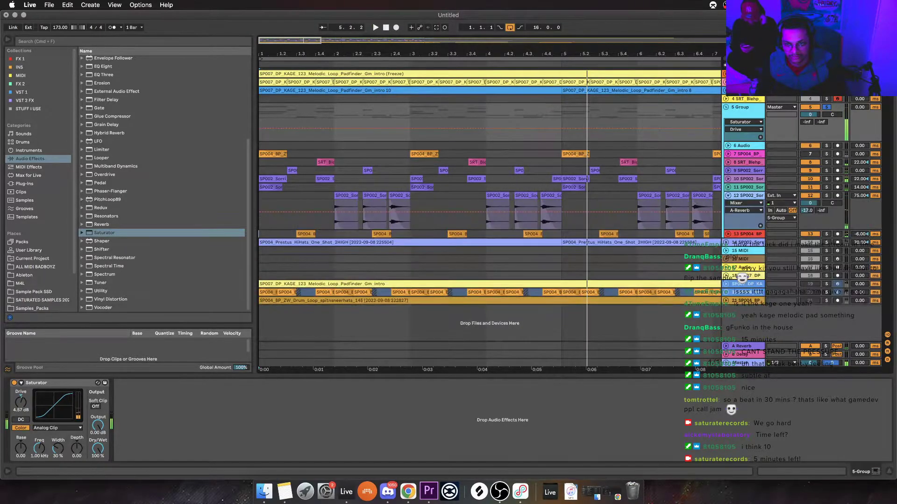
pyautogui.click(486, 206)
pyautogui.press('space')
pyautogui.press('space')
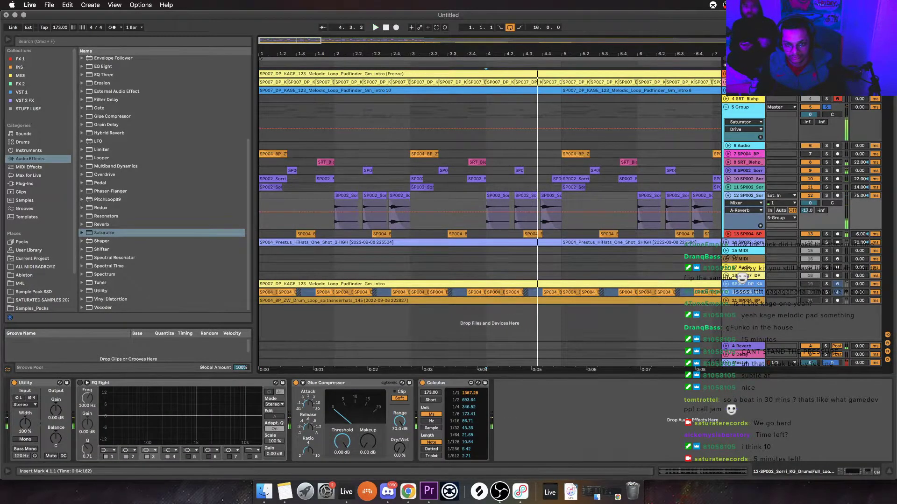
pyautogui.moveTo(519, 195); pyautogui.dragTo(529, 195)
pyautogui.click(497, 195)
pyautogui.press('space')
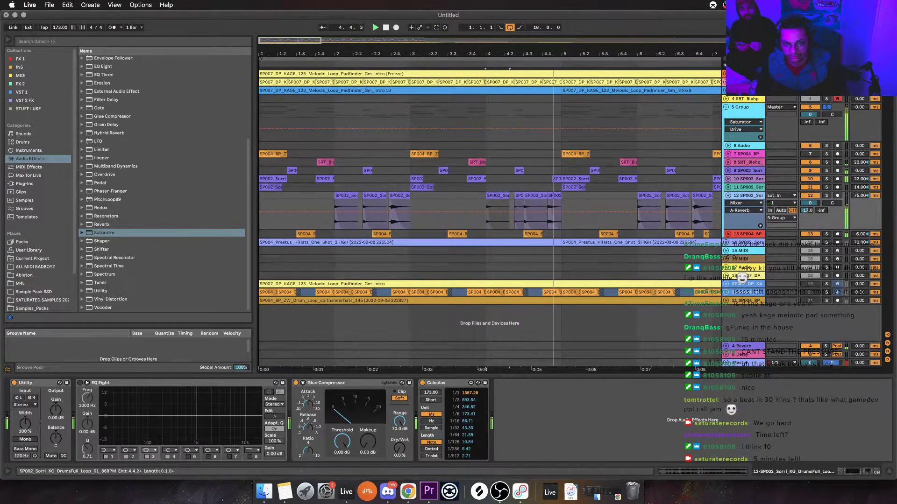
# Move the copied DrumsFull clip slightly later to about 4.3.2 and audition from bar 4
pyautogui.scroll(3, 522, 206)
pyautogui.moveTo(537, 195); pyautogui.dragTo(551, 195)
pyautogui.click(616, 212)
pyautogui.click(465, 195)
pyautogui.press('space')
pyautogui.press('space')
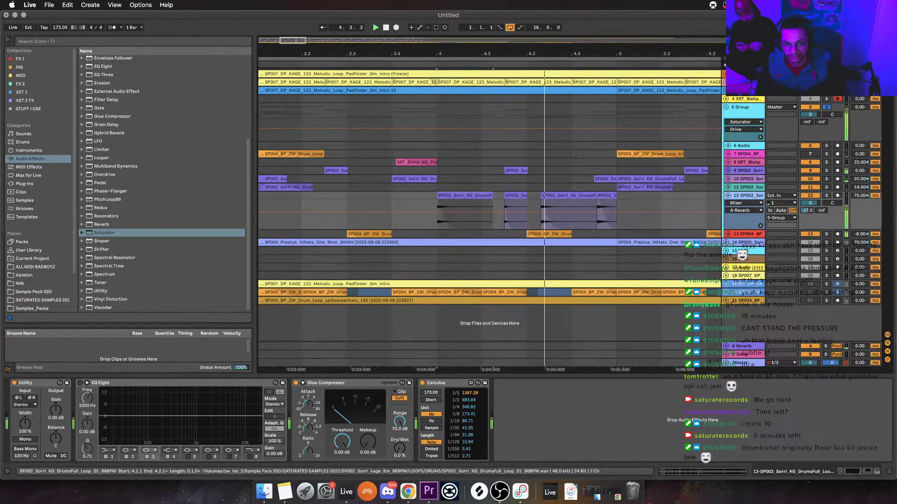
# Extend the start of the last DrumsFull clip in bar 4 back to about 4.3.2 and audition from bar 3
pyautogui.moveTo(597, 195); pyautogui.dragTo(541, 195)
pyautogui.click(313, 187)
pyautogui.press('space')
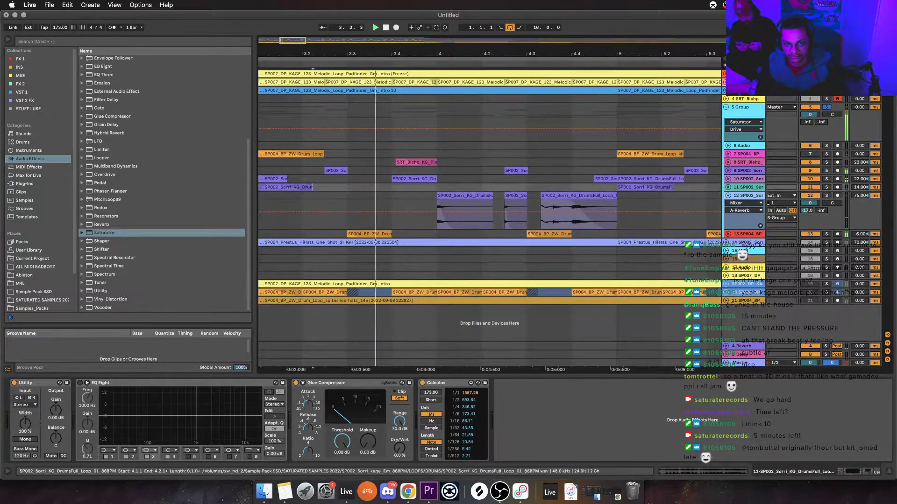
pyautogui.press('space')
# Try nudging the extended DrumsFull clip at the end of bar 4 slightly earlier
pyautogui.click(579, 195)
pyautogui.moveTo(579, 195); pyautogui.dragTo(574, 195)
pyautogui.click(616, 213)
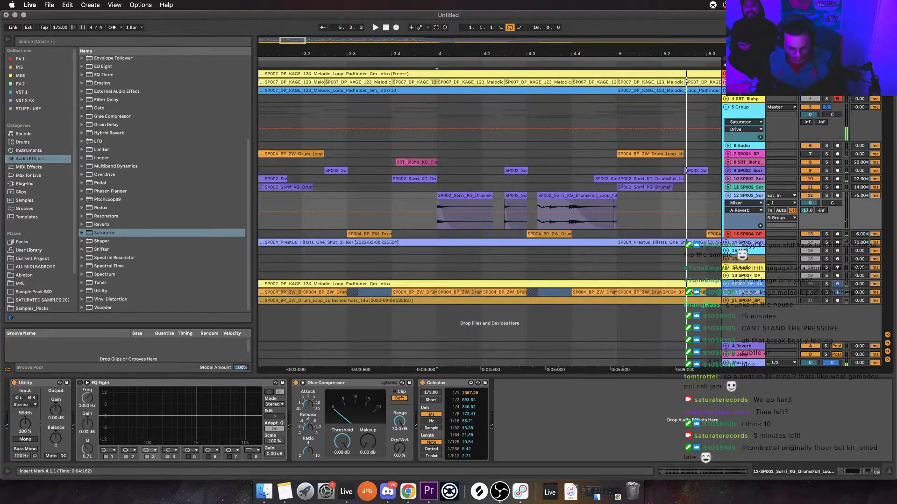
# Split the extended DrumsFull clip at 4.4.1 using a 1/16 fixed grid and audition the fill in bar 4
pyautogui.rightClick(571, 223)
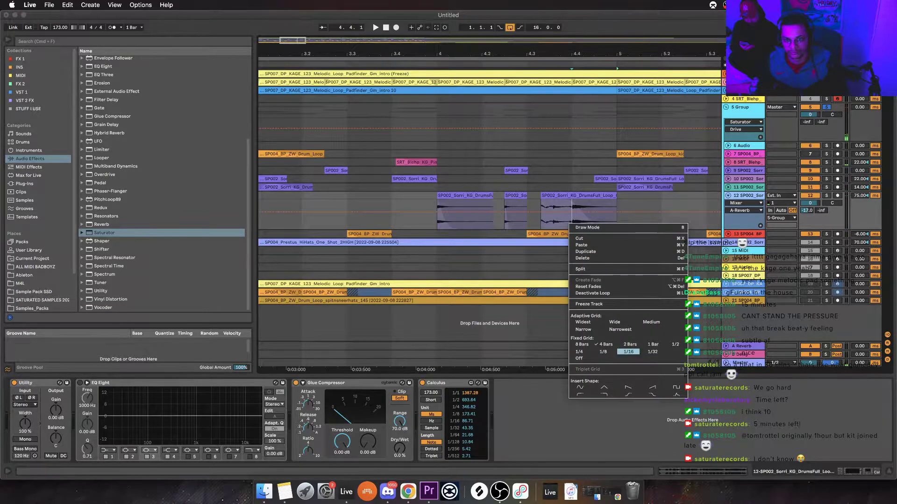
pyautogui.click(627, 352)
pyautogui.press('super+e')
pyautogui.click(556, 195)
pyautogui.click(459, 216)
pyautogui.press('space')
pyautogui.press('space')
pyautogui.click(493, 216)
pyautogui.press('space')
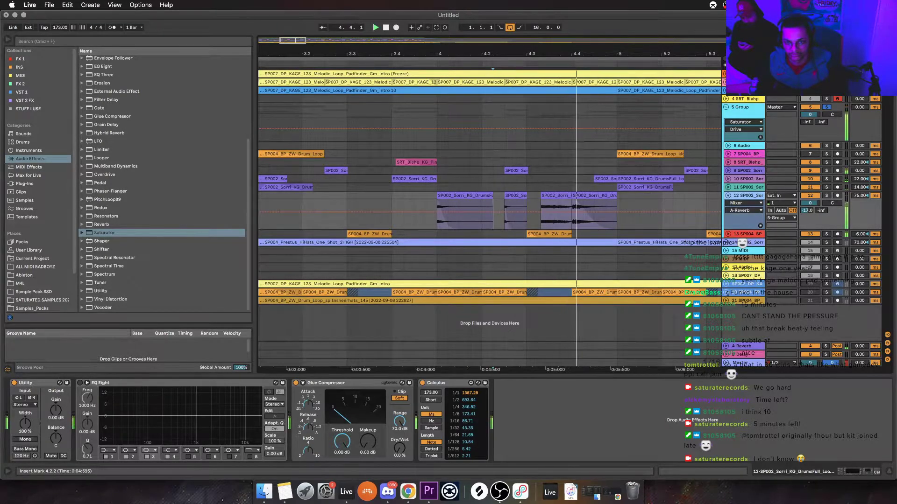
pyautogui.press('space')
# Trim the split piece before 4.4 to a brief hit at about 4.3.3 and audition from 4.1.3
pyautogui.moveTo(541, 195); pyautogui.dragTo(558, 196)
pyautogui.click(459, 187)
pyautogui.press('space')
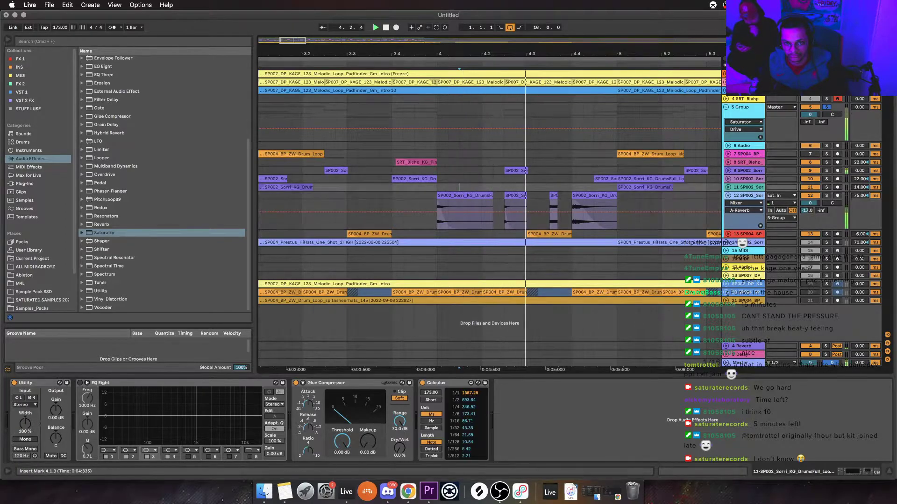
# Adjust the end of the short drum clip around beat 4.3.3 on track 12 and play the beat back
pyautogui.moveTo(557, 195); pyautogui.dragTo(560, 195)
pyautogui.press('space')
pyautogui.press('space')
pyautogui.click(414, 178)
pyautogui.press('space')
pyautogui.press('space')
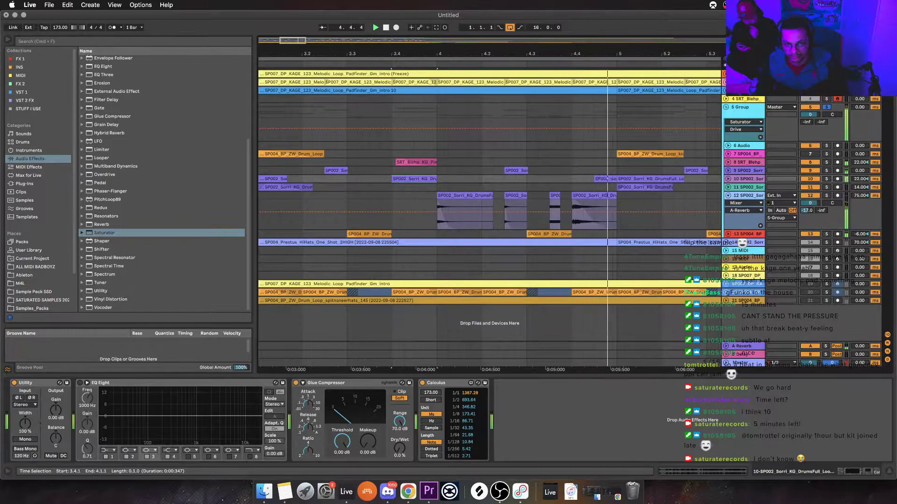
# Duplicate the drum clips of track 12 from bars 1–9 into bars 9–17 and audition the result
pyautogui.moveTo(470, 53); pyautogui.dragTo(485, 19)
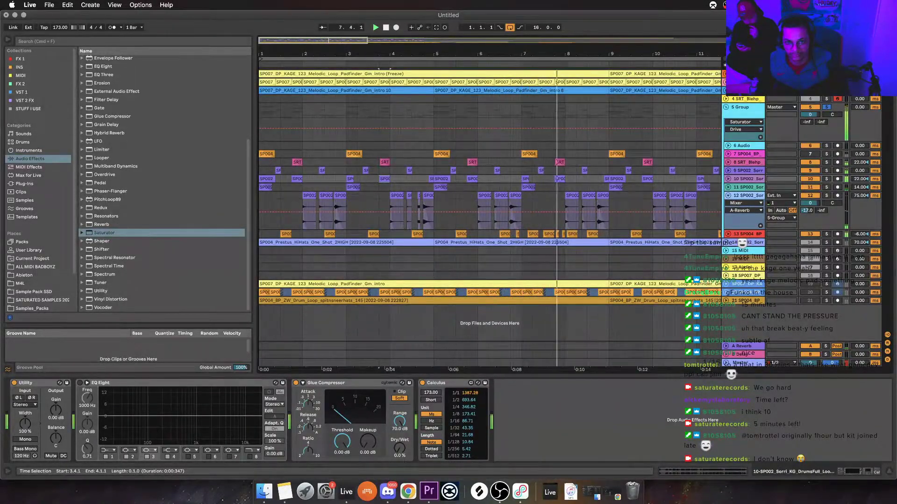
pyautogui.click(609, 206)
pyautogui.moveTo(609, 207); pyautogui.dragTo(258, 206)
pyautogui.press('super+j')
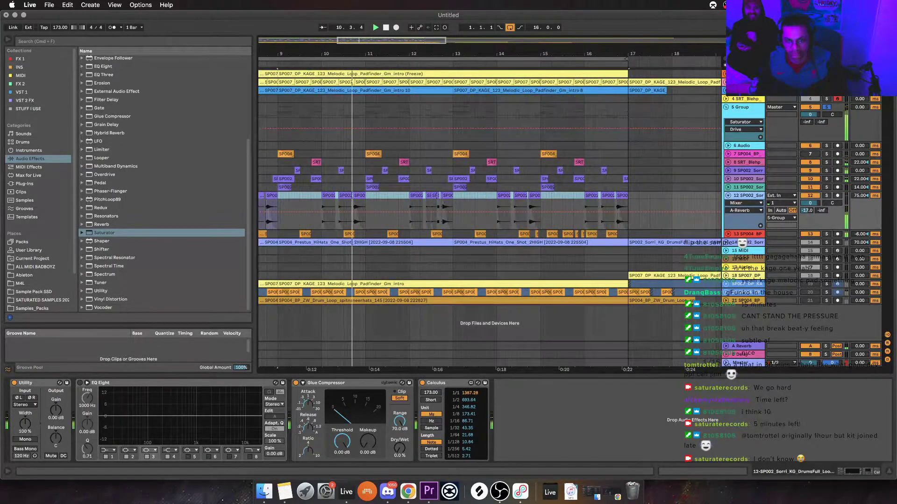
pyautogui.press('+')
pyautogui.press('+')
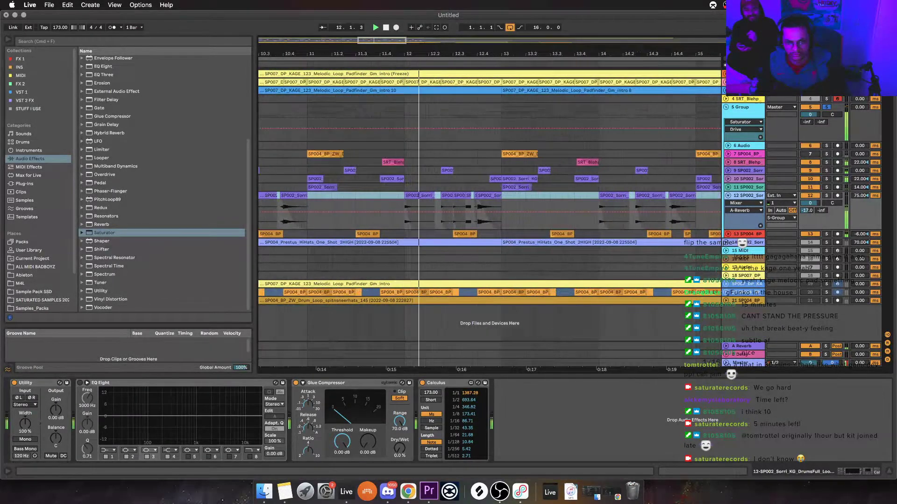
pyautogui.click(441, 213)
pyautogui.press('space')
pyautogui.press('space')
pyautogui.hscroll(-5, 489, 210)
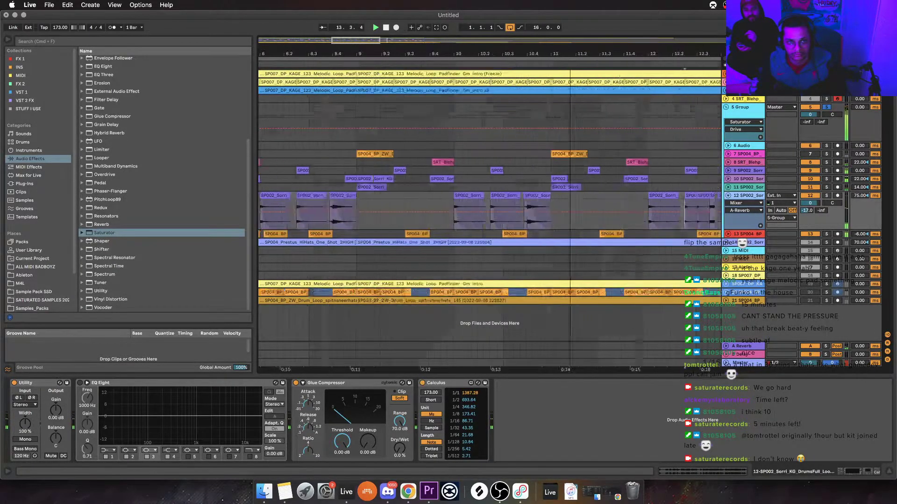
# Fold the drum group and add an Overdrive after the Saturator in its effect chain
pyautogui.click(726, 106)
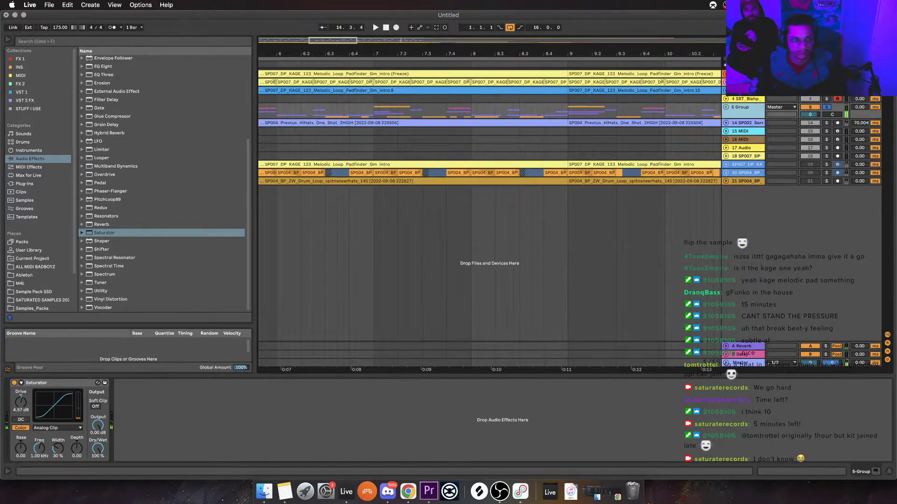
pyautogui.scroll(1, 161, 182)
pyautogui.doubleClick(104, 187)
pyautogui.press('Return')
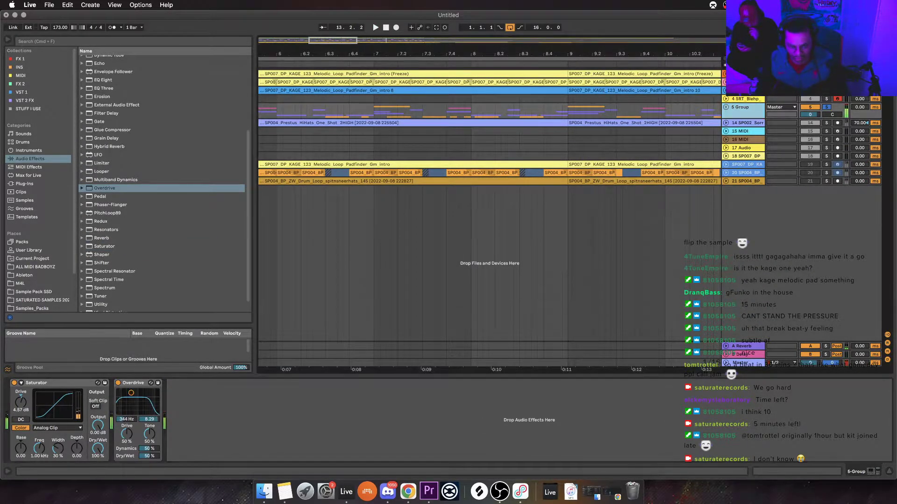
# Insert an audio track below the drum group, set its input to Resampling and start recording
pyautogui.press('super+t')
pyautogui.press('u')
pyautogui.press('u')
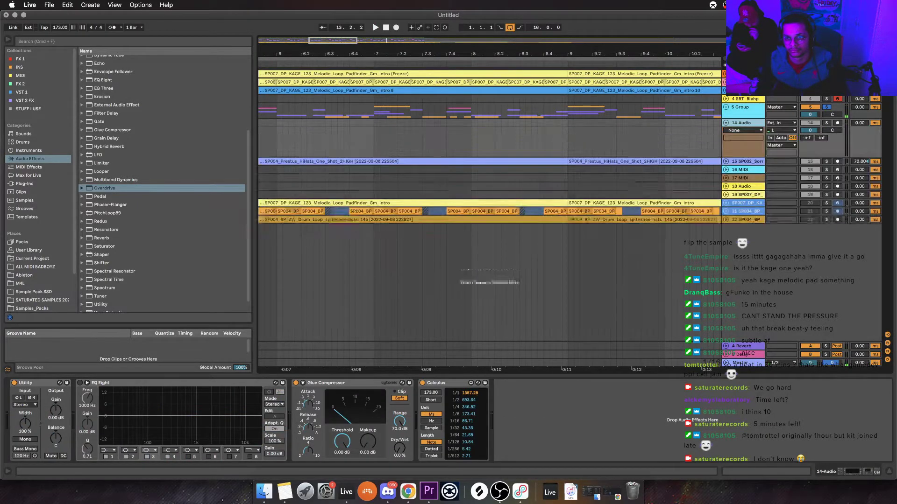
pyautogui.click(781, 122)
pyautogui.press('Escape')
pyautogui.click(781, 145)
pyautogui.press('Escape')
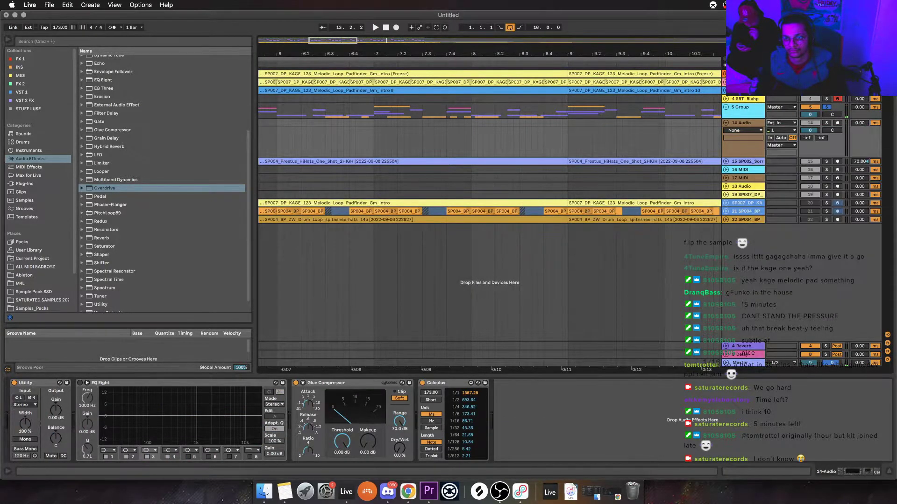
pyautogui.click(781, 123)
pyautogui.click(772, 144)
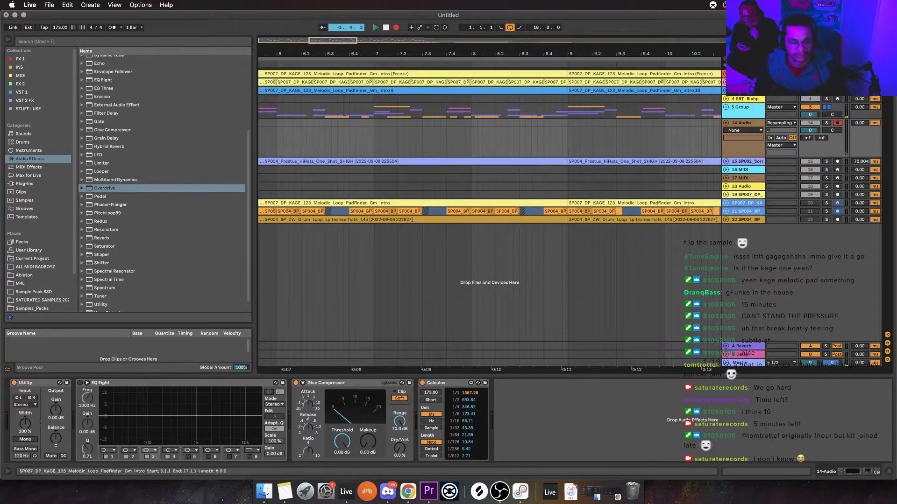
# Add a Drum Buss after the Overdrive on the drum group, with Drive at 100% and Crunch at 40%
pyautogui.click(742, 107)
pyautogui.scroll(5, 161, 182)
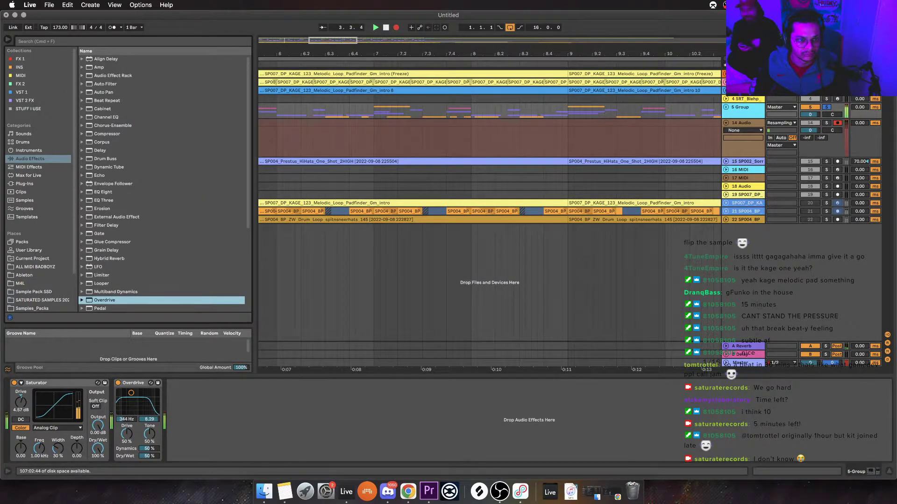
pyautogui.moveTo(105, 158); pyautogui.dragTo(168, 420)
pyautogui.press('Return')
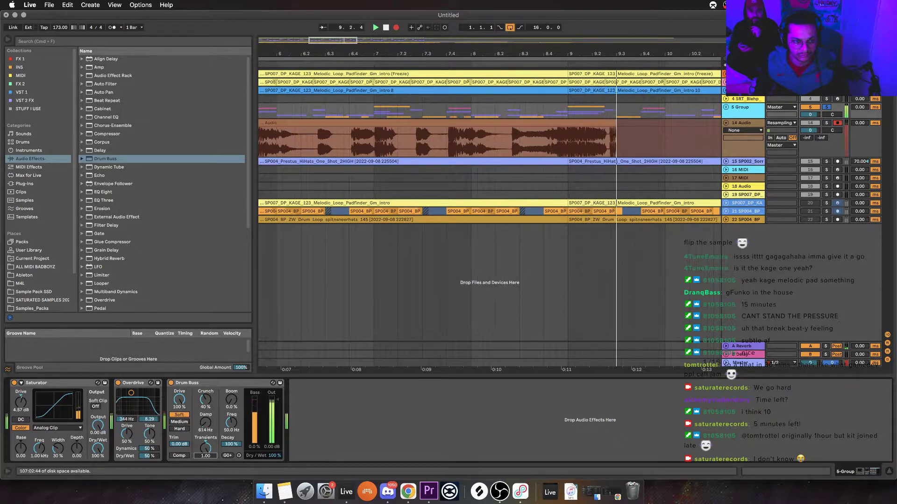
pyautogui.click(105, 159)
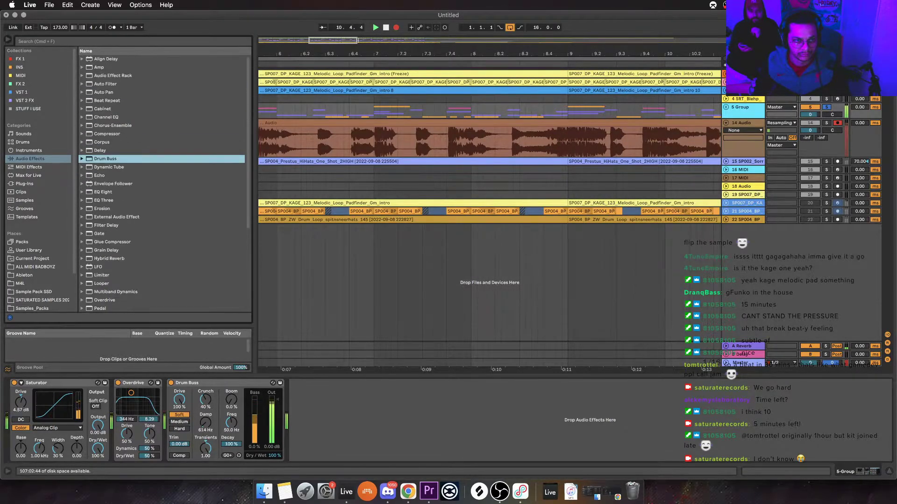
# Insert a Shifter between the Overdrive and Drum Buss on the drum group and bypass it
pyautogui.scroll(-5, 164, 182)
pyautogui.moveTo(102, 249); pyautogui.dragTo(167, 420)
pyautogui.click(202, 416)
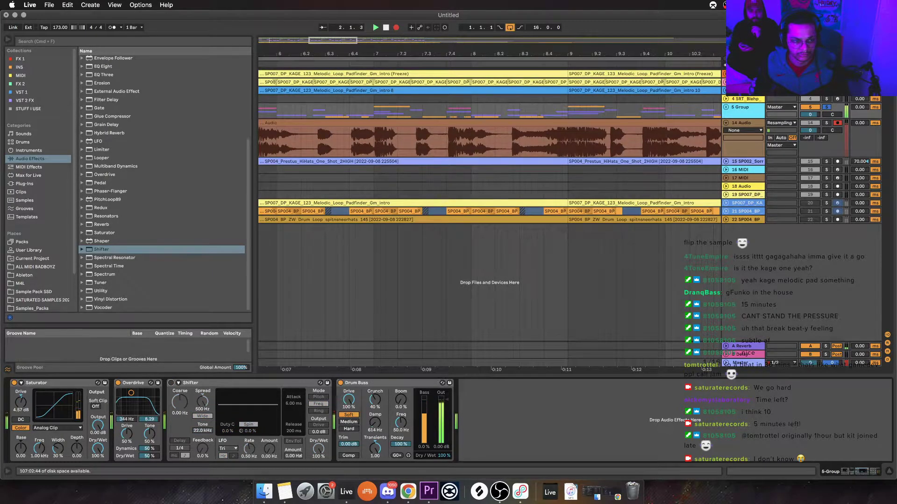
# Insert an Echo before the Drum Buss with left and right times at 1.00 ms, Dry/Wet at 100% and Ping Pong mode
pyautogui.scroll(5, 164, 183)
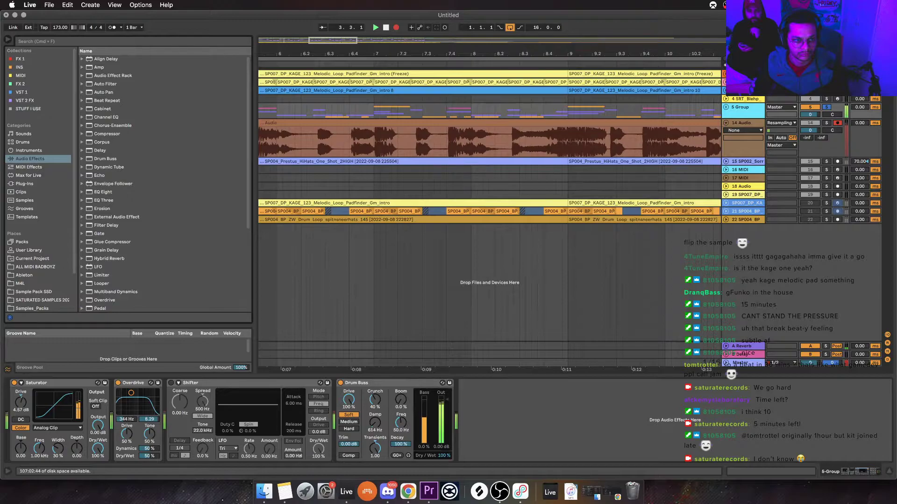
pyautogui.doubleClick(99, 175)
pyautogui.moveTo(348, 399); pyautogui.dragTo(376, 467)
pyautogui.click(349, 416)
pyautogui.moveTo(548, 449); pyautogui.dragTo(549, 425)
pyautogui.click(525, 449)
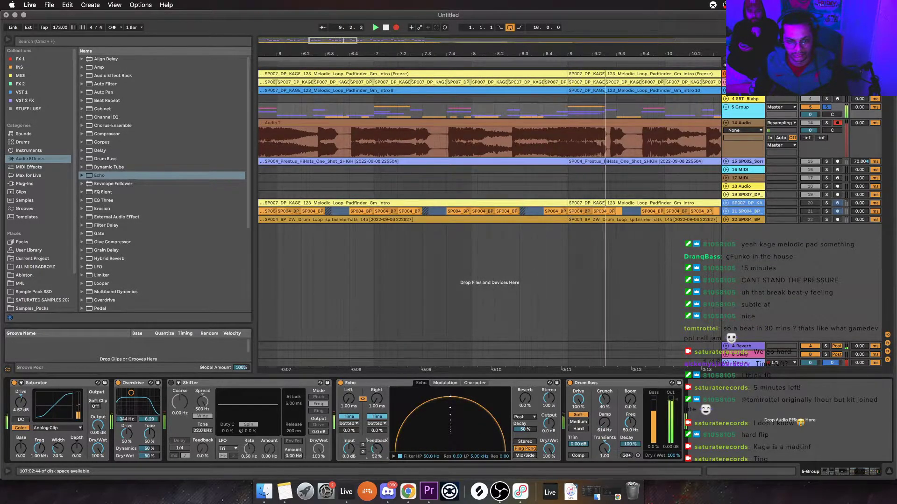
# Set the Echo's feedback to about 56% and stop the resampling recording
pyautogui.moveTo(377, 448); pyautogui.dragTo(377, 415)
pyautogui.moveTo(376, 449)
pyautogui.mouseDown()
pyautogui.moveTo(377, 472)
pyautogui.moveTo(376, 446)
pyautogui.moveTo(376, 459)
pyautogui.mouseUp()
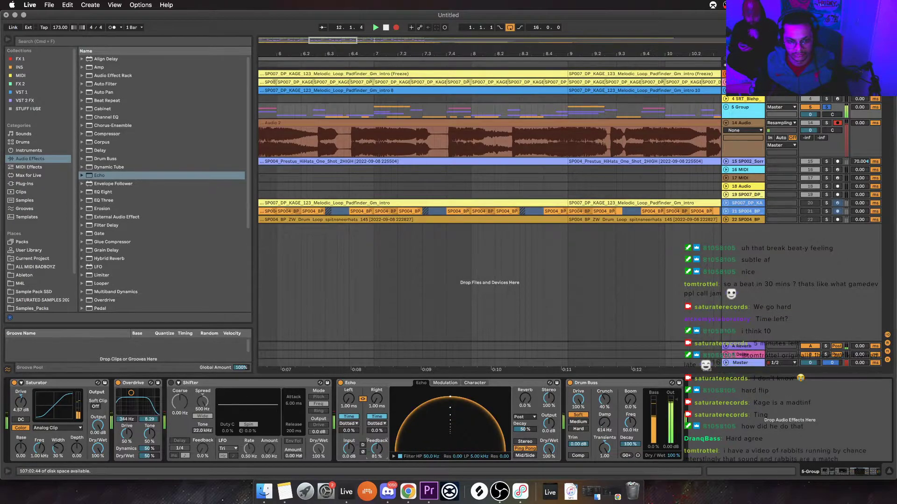
pyautogui.click(374, 382)
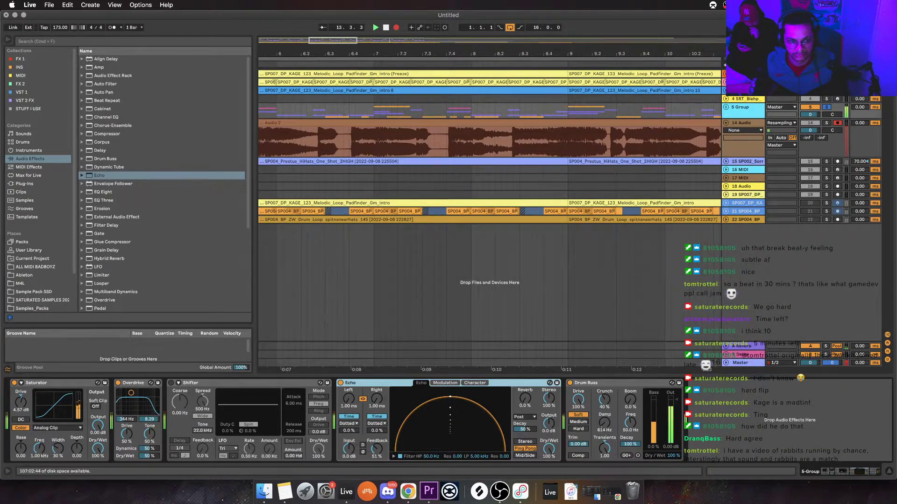
pyautogui.moveTo(376, 449); pyautogui.dragTo(376, 447)
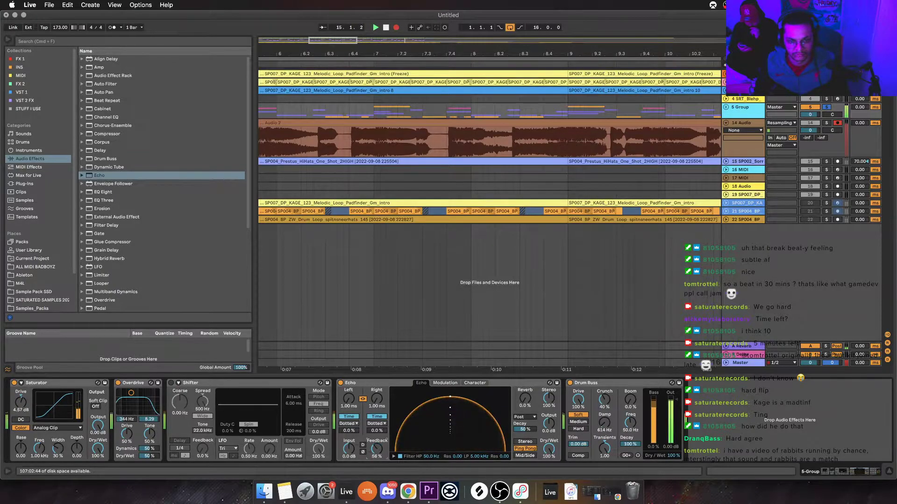
pyautogui.press('space')
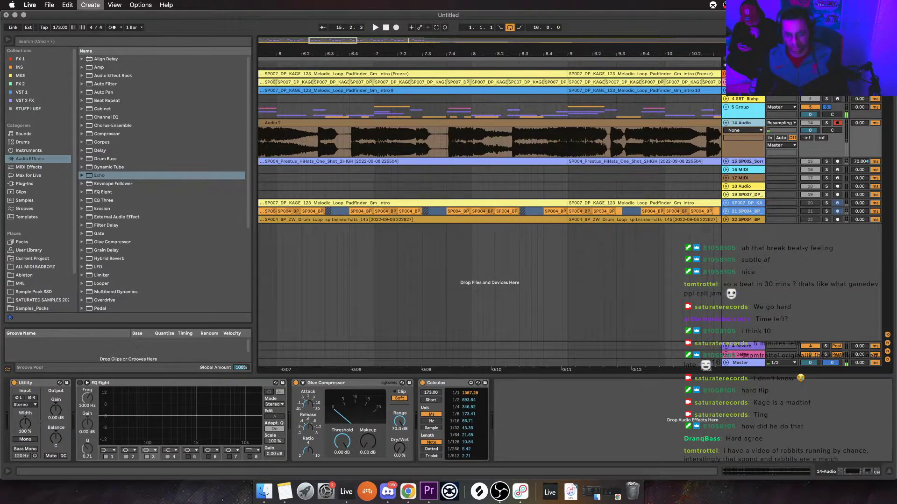
# Insert one empty audio track below the resampled recording and another directly below the drum group
pyautogui.press('super+t')
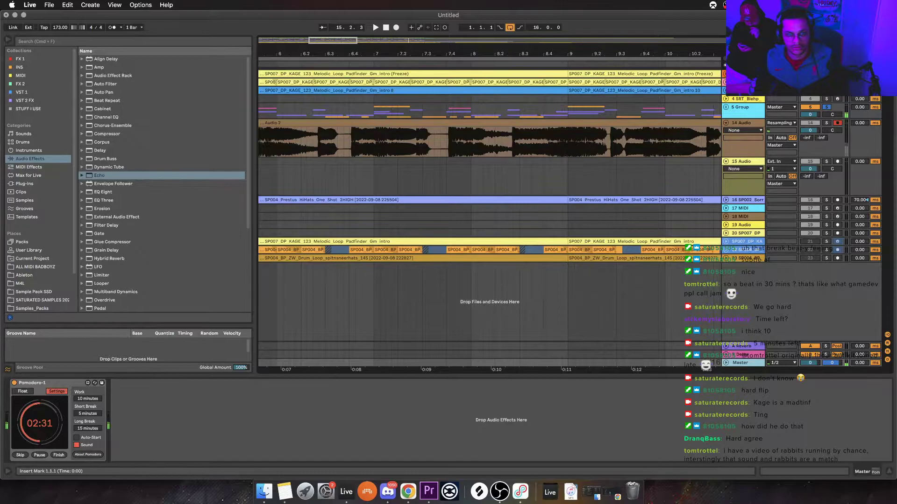
pyautogui.click(743, 107)
pyautogui.press('super+t')
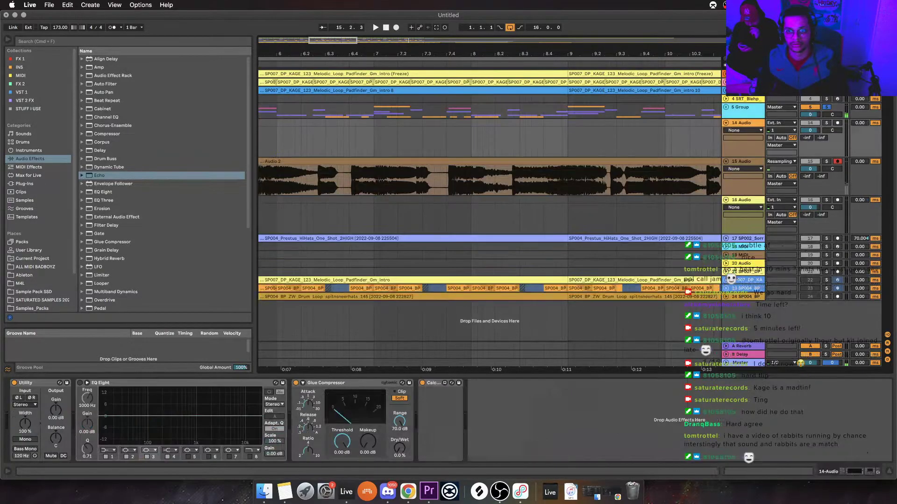
pyautogui.press('super+f')
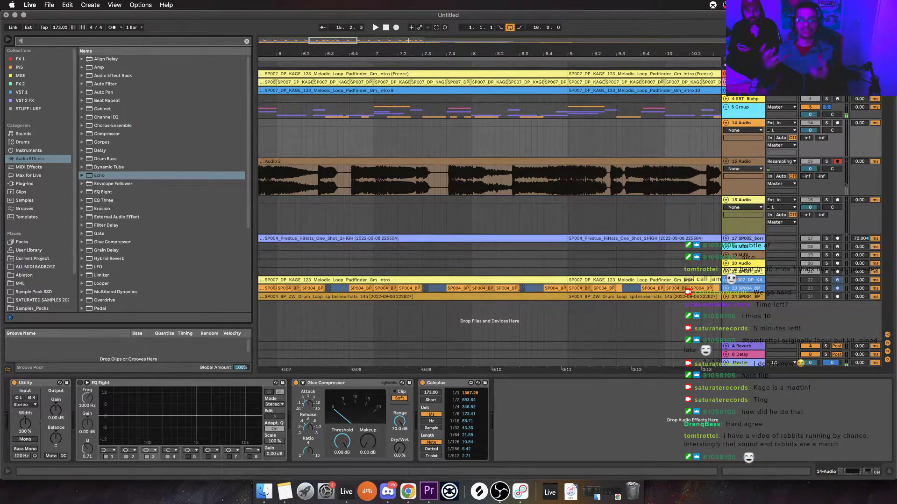
pyautogui.write('HAT')
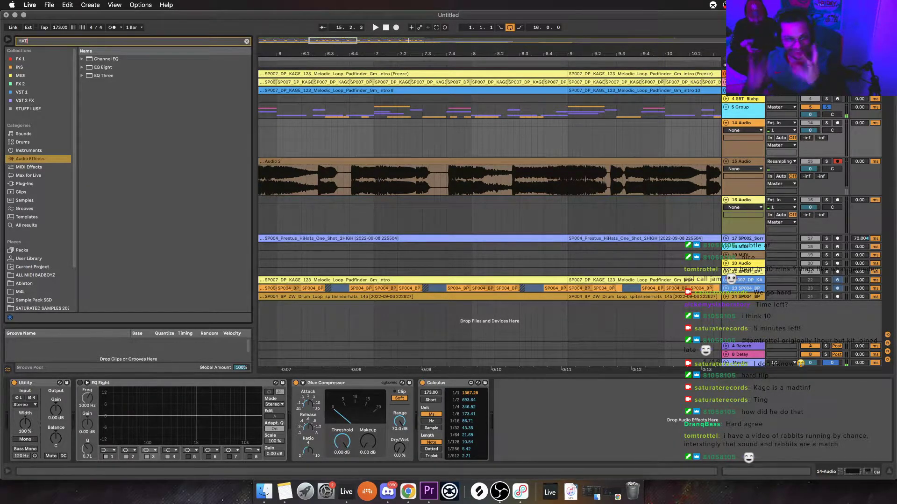
pyautogui.click(35, 275)
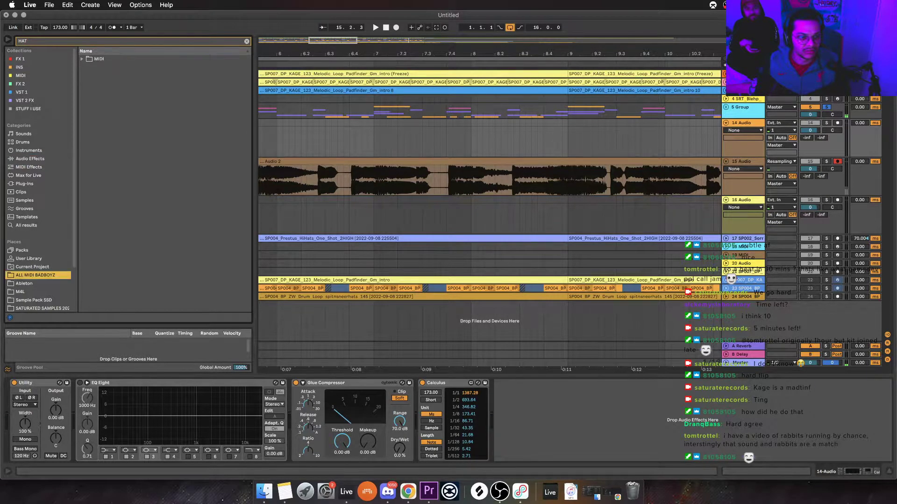
pyautogui.click(246, 41)
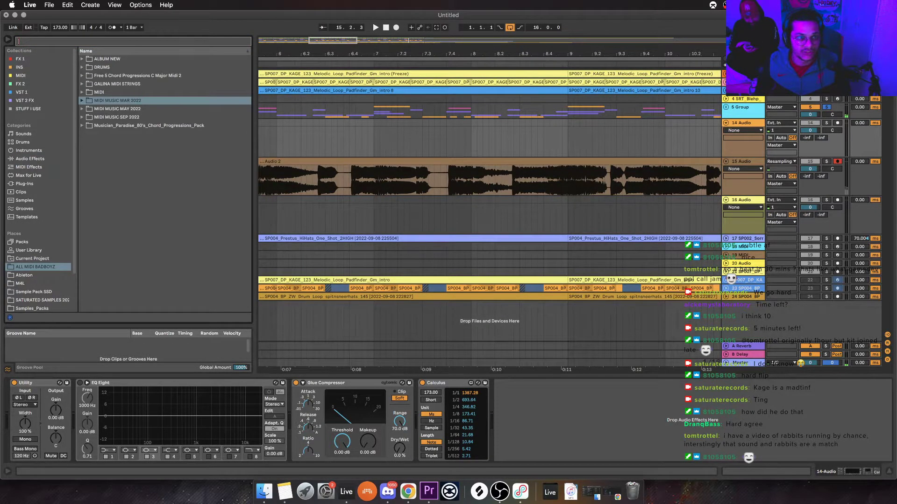
# Open the SATURATED SAMPLES folder and search it for HAT
pyautogui.click(82, 100)
pyautogui.click(36, 283)
pyautogui.click(36, 267)
pyautogui.click(42, 300)
pyautogui.click(149, 116)
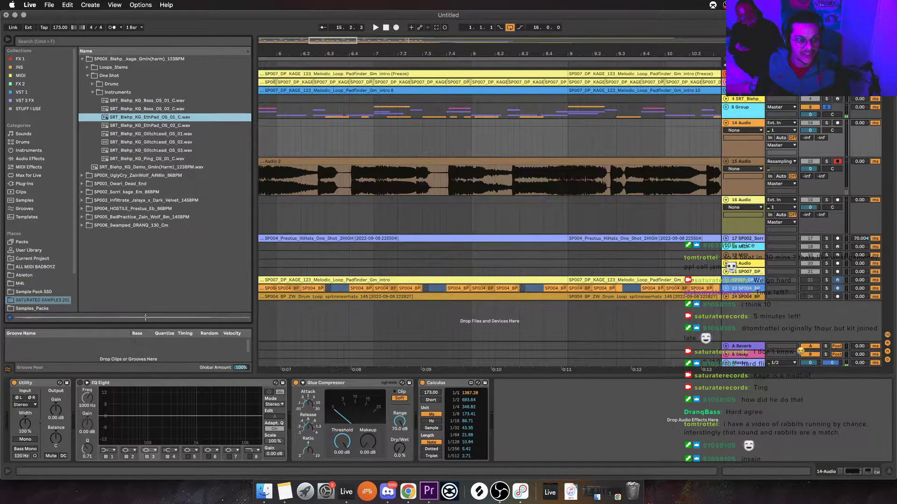
pyautogui.press('super+f')
pyautogui.write('HAT')
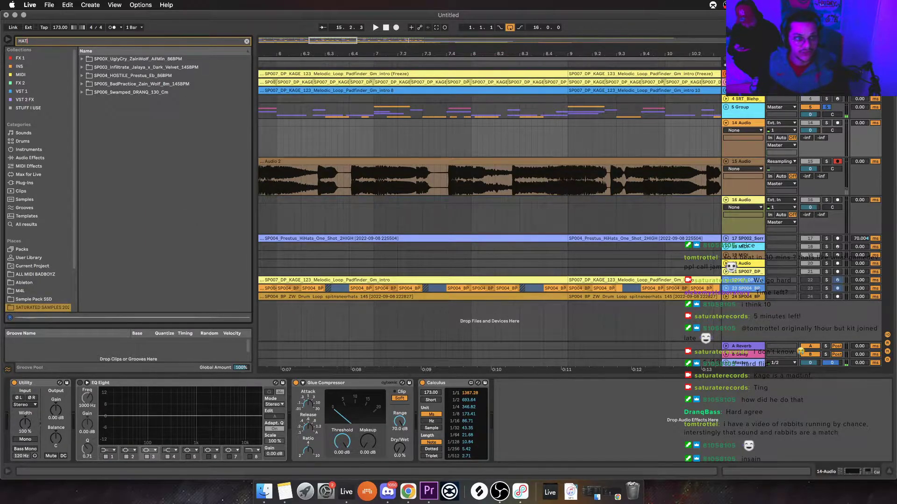
# Preview the full percussion-hats loop and hats loop 01 in the SP00X_UglyCry pack's loop drums
pyautogui.press('Down')
pyautogui.press('Right')
pyautogui.press('Down')
pyautogui.press('Right')
pyautogui.press('Down')
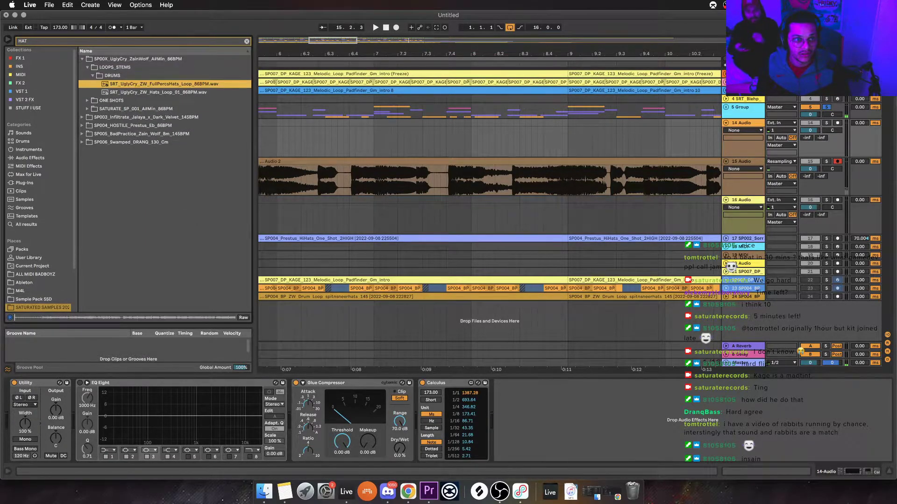
pyautogui.press('Down')
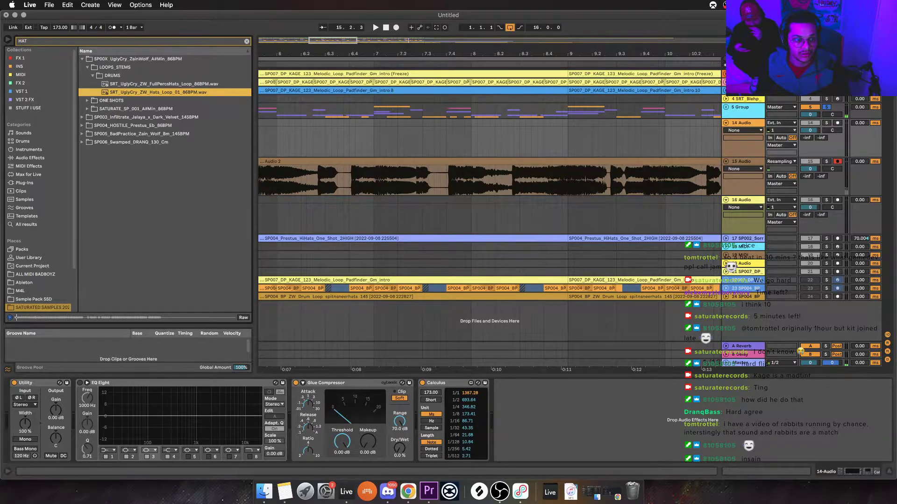
# Load the one-shot SRT_UglyCry_ZW_Hat_OS_01.wav onto the empty audio track below the drum group
pyautogui.press('Down')
pyautogui.press('Right')
pyautogui.press('Down')
pyautogui.press('Right')
pyautogui.press('Down')
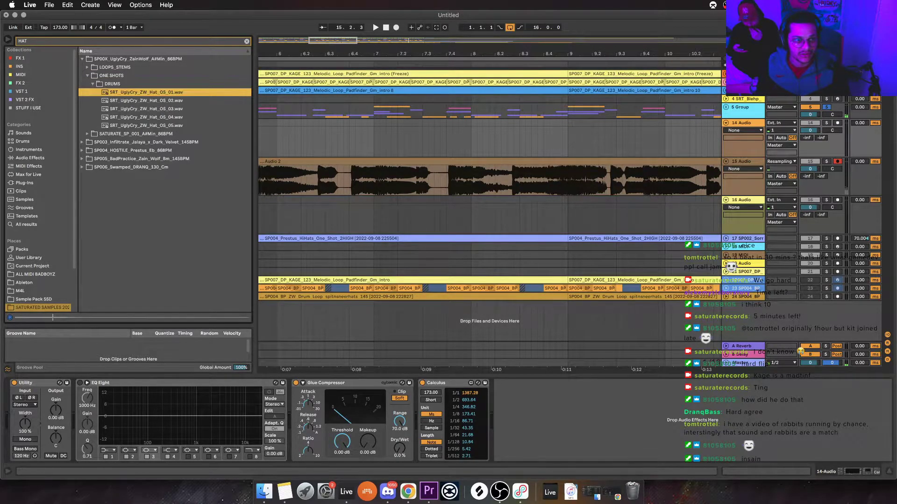
pyautogui.press('Return')
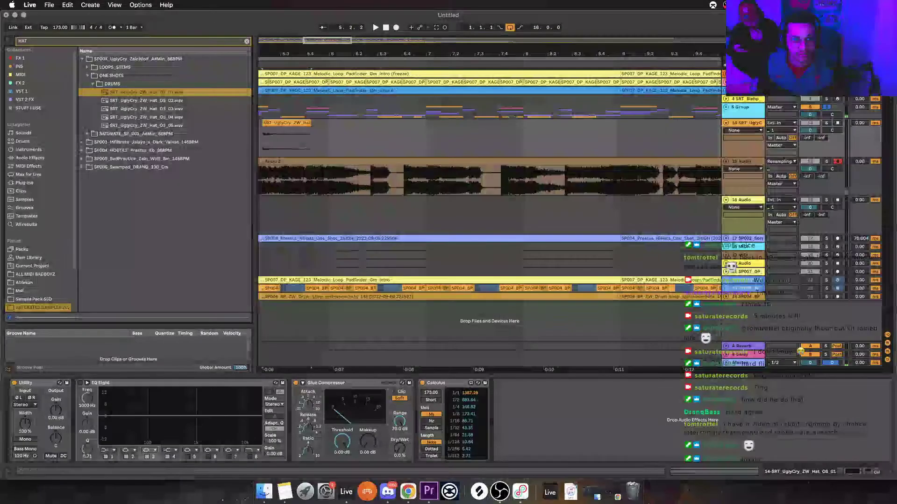
# Move the hat clip to 1.1.1 and shorten it so it ends at 1.1.3
pyautogui.press('-')
pyautogui.moveTo(556, 123); pyautogui.dragTo(268, 123)
pyautogui.press('+')
pyautogui.press('+')
pyautogui.press('+')
pyautogui.moveTo(371, 123); pyautogui.dragTo(287, 123)
pyautogui.press('a')
pyautogui.click(273, 123)
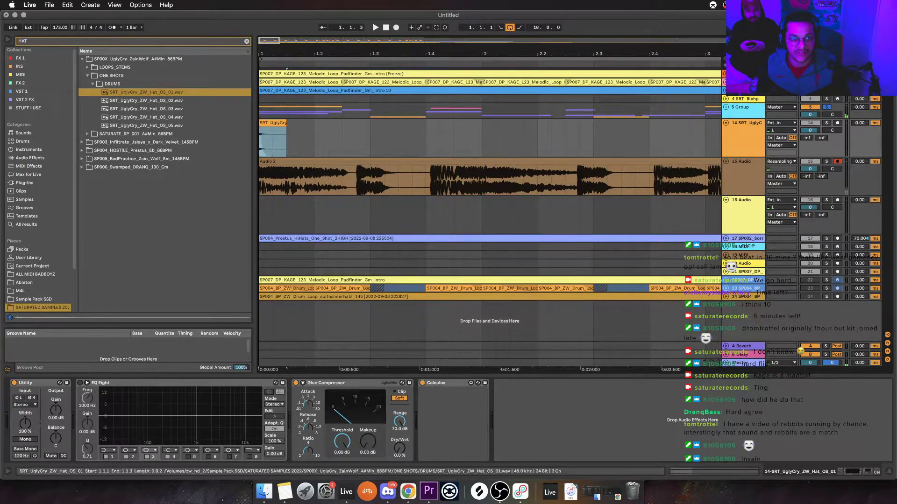
# Raise the hat clip's gain to about 10.3 dB
pyautogui.doubleClick(273, 122)
pyautogui.moveTo(68, 421); pyautogui.dragTo(68, 414)
pyautogui.press('z')
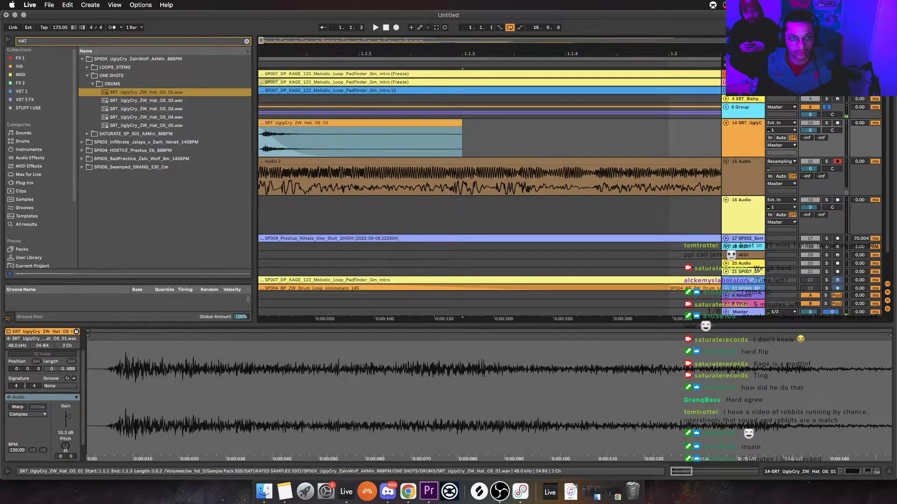
# Trim the silence before the attack at the start of the hat clip and audition it with the beat
pyautogui.moveTo(259, 123); pyautogui.dragTo(261, 123)
pyautogui.press('space')
pyautogui.press('space')
pyautogui.press('space')
pyautogui.press('x')
pyautogui.press('space')
pyautogui.press('space')
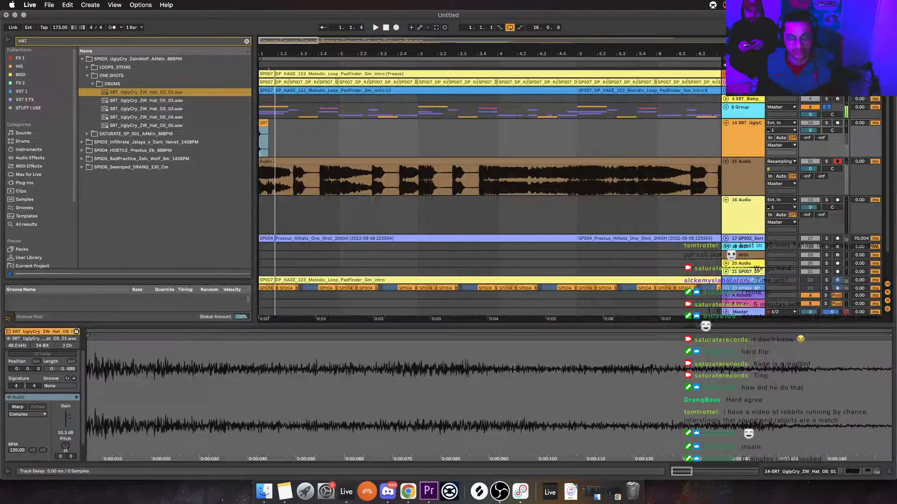
# Unfold the drum group and copy the hat clip from 1.1.1 to 1.4.1, in line with the ping hit
pyautogui.press('space')
pyautogui.press('space')
pyautogui.click(726, 107)
pyautogui.scroll(-1, 489, 187)
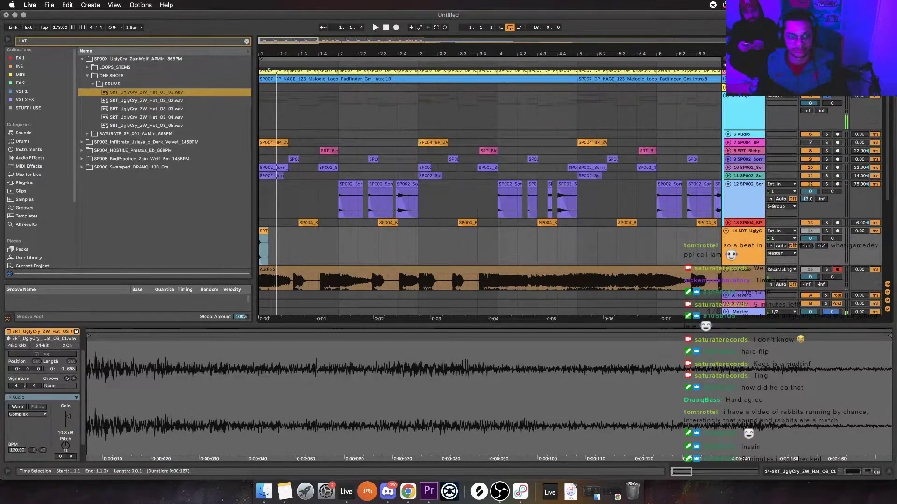
pyautogui.moveTo(264, 231); pyautogui.dragTo(422, 230)
pyautogui.press('space')
pyautogui.press('space')
pyautogui.press('space')
pyautogui.moveTo(422, 231); pyautogui.dragTo(323, 231)
pyautogui.press('space')
pyautogui.press('space')
# Audition the hat placement from 2.1.1 and from the first hat at 1.1.1
pyautogui.click(339, 243)
pyautogui.press('space')
pyautogui.press('space')
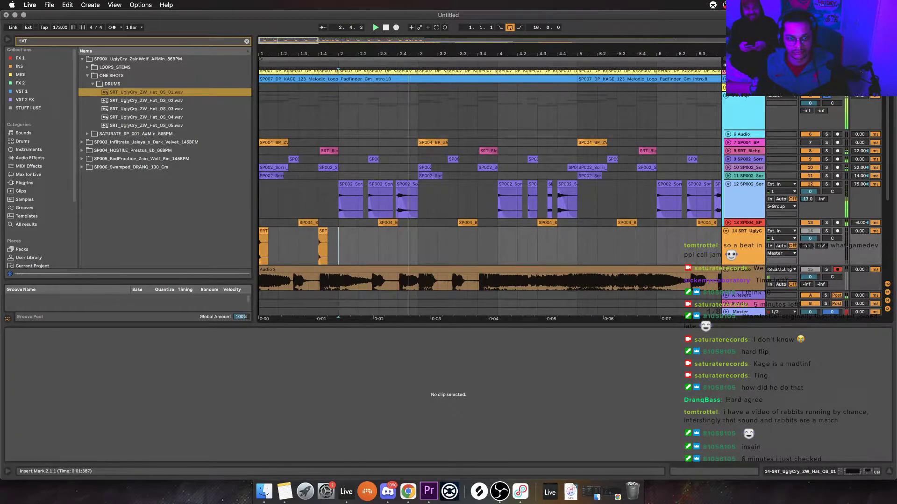
pyautogui.click(263, 231)
pyautogui.press('space')
pyautogui.press('space')
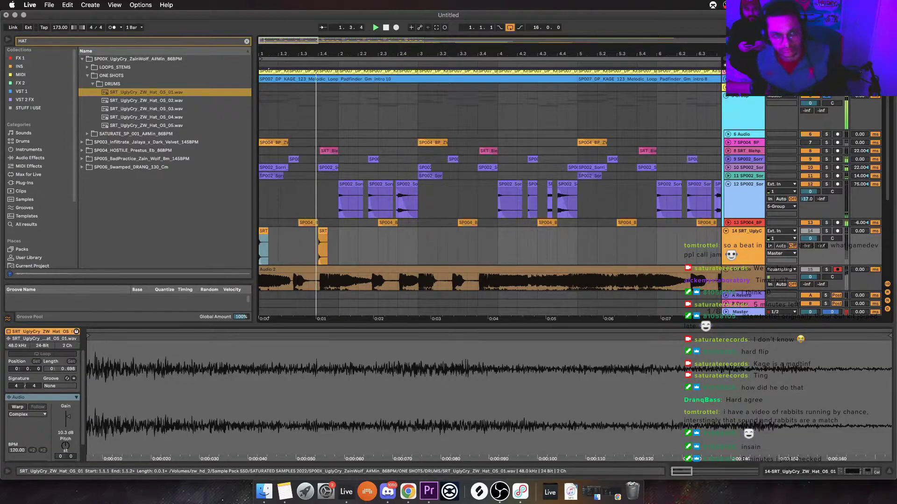
# Duplicate the two-bar hat pattern until it fills the hat track up to bar 17
pyautogui.click(418, 242)
pyautogui.moveTo(418, 243); pyautogui.dragTo(259, 243)
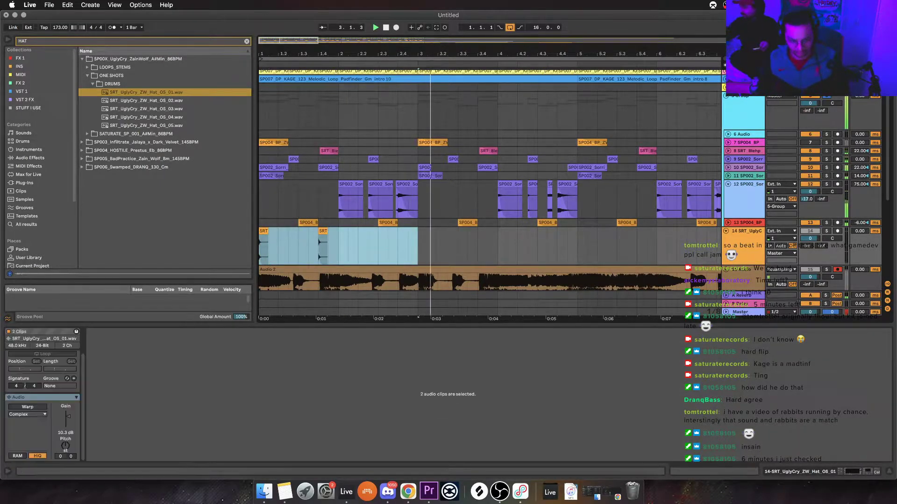
pyautogui.press('super+d')
pyautogui.moveTo(578, 243); pyautogui.dragTo(259, 243)
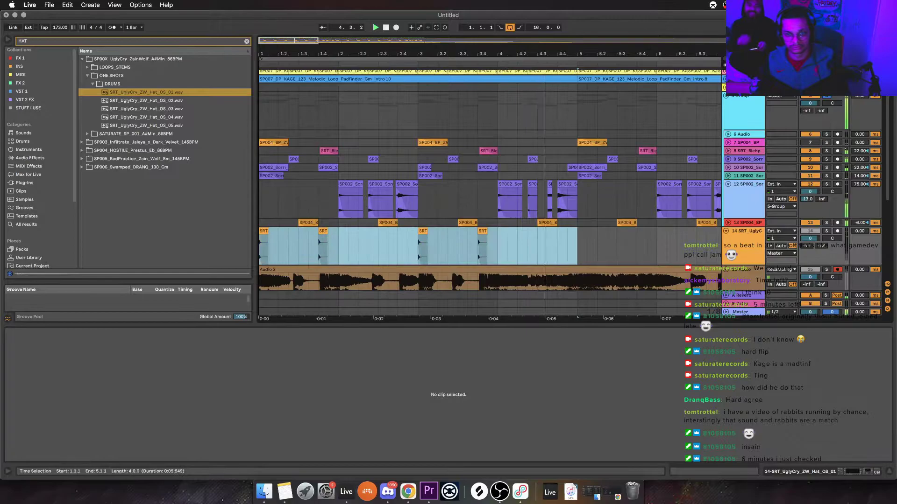
pyautogui.press('super+d')
pyautogui.press('super+d')
pyautogui.hotkey('ctrl', 'd')
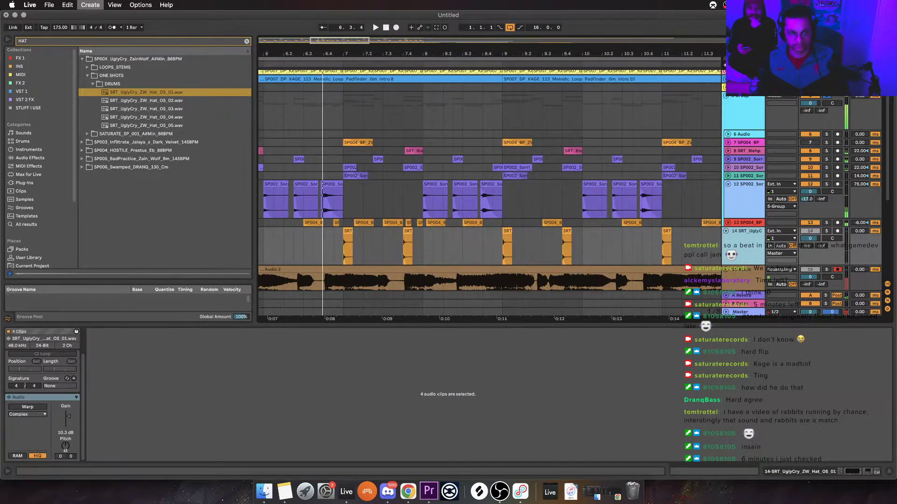
# Insert a new audio track below the hat track and copy the first hat clip onto it at 1.3.1
pyautogui.press('super+t')
pyautogui.hscroll(-4, 490, 196)
pyautogui.scroll(-3, 489, 197)
pyautogui.moveTo(285, 218); pyautogui.dragTo(272, 262)
pyautogui.press('+')
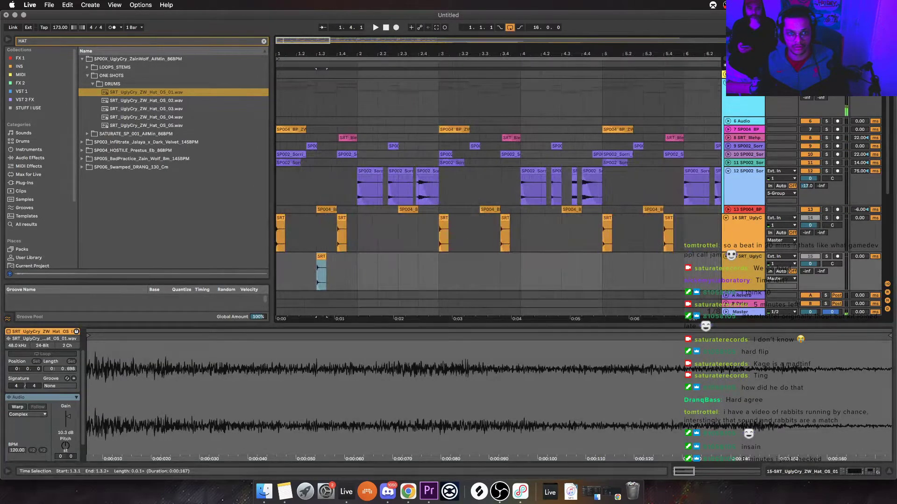
# Duplicate bar 1 of the second hat track repeatedly so a hat falls on beat 3 through bar 17
pyautogui.moveTo(276, 271); pyautogui.dragTo(357, 271)
pyautogui.press('super+d')
pyautogui.press('super+d')
pyautogui.press('super+d')
pyautogui.press('super+d')
pyautogui.press('super+d')
pyautogui.press('super+d')
pyautogui.press('super+d')
pyautogui.press('super+d')
pyautogui.press('super+d')
pyautogui.press('super+d')
pyautogui.press('super+d')
pyautogui.press('super+d')
pyautogui.press('super+d')
pyautogui.press('super+d')
pyautogui.press('super+d')
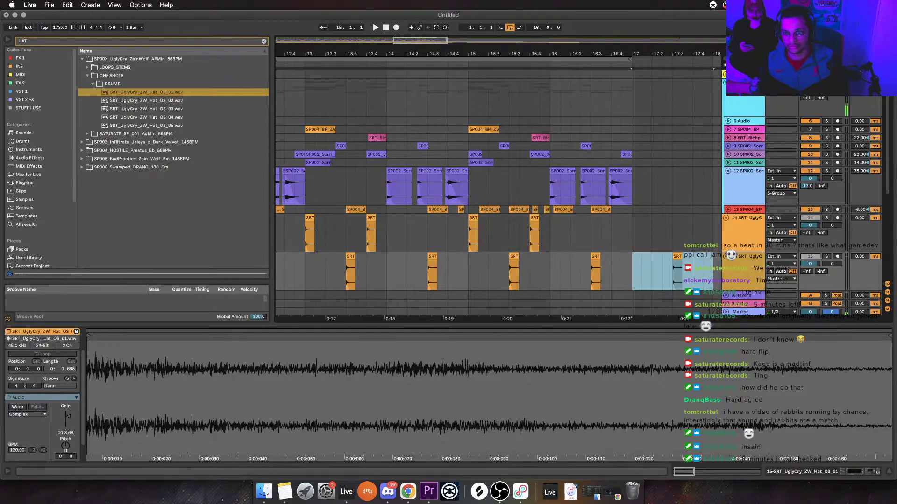
# Collapse the tracks and rename the two hat tracks SC and SC 2
pyautogui.hotkey('alt', 'u')
pyautogui.click(745, 164)
pyautogui.click(745, 122)
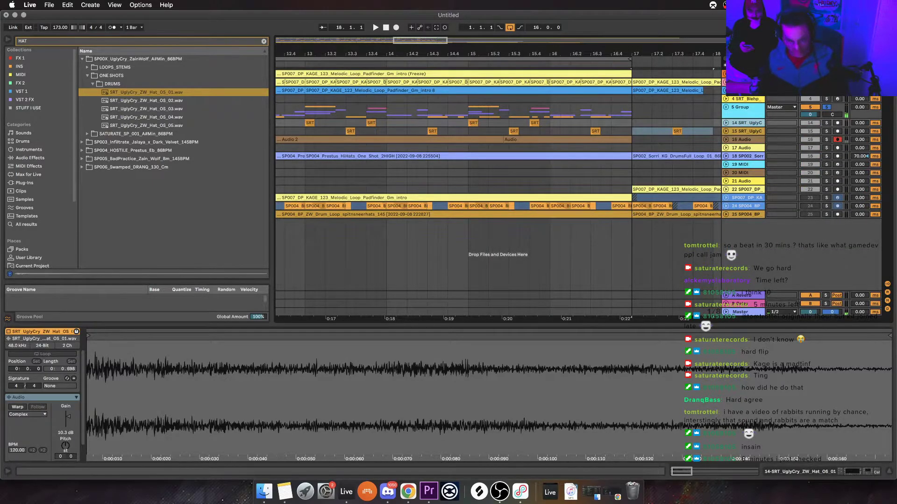
pyautogui.click(745, 130)
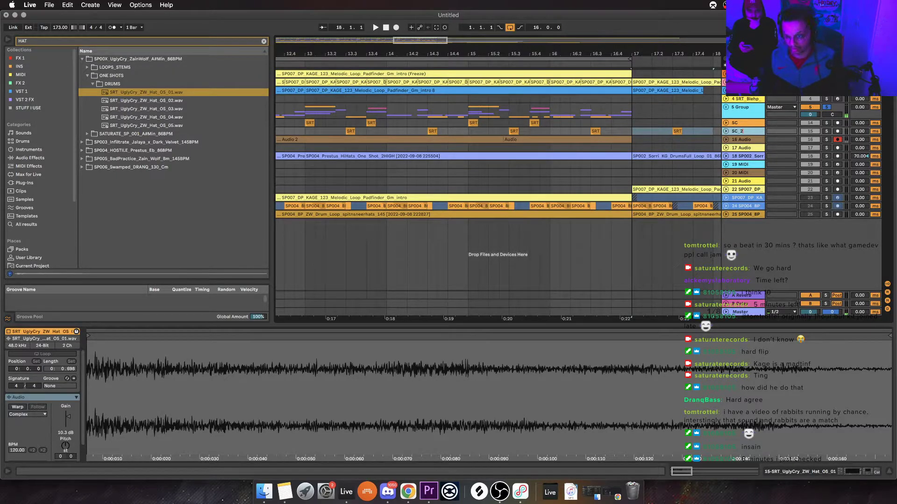
# Deactivate the Overdrive, Echo and Drum Buss effects on the drum group
pyautogui.click(745, 107)
pyautogui.click(865, 472)
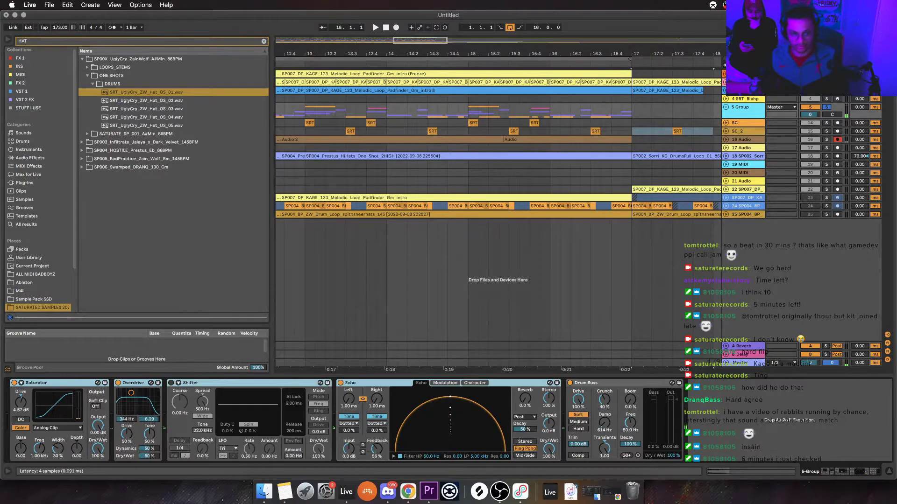
pyautogui.press('0')
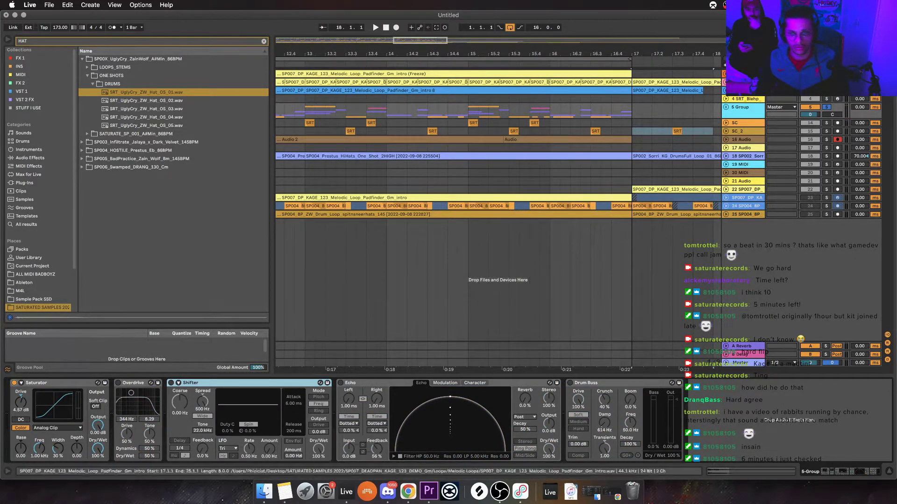
# Move the SC and SC 2 tracks above the SRT_Blehp bass track and unfold the drum group
pyautogui.click(743, 122)
pyautogui.moveTo(742, 87); pyautogui.dragTo(742, 96)
pyautogui.click(725, 123)
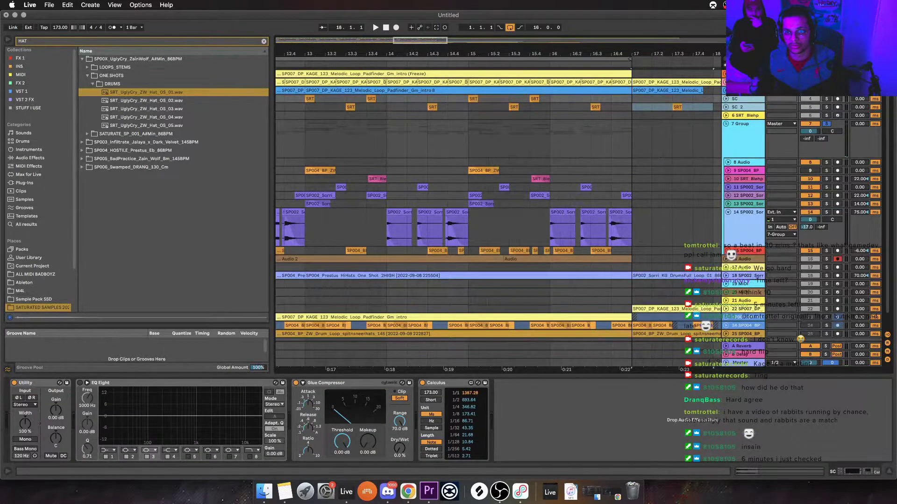
# Fold the tall SP002 track and move the SP004 kick-snare loop track directly below the SRT_Blehp ping track
pyautogui.click(728, 212)
pyautogui.click(745, 220)
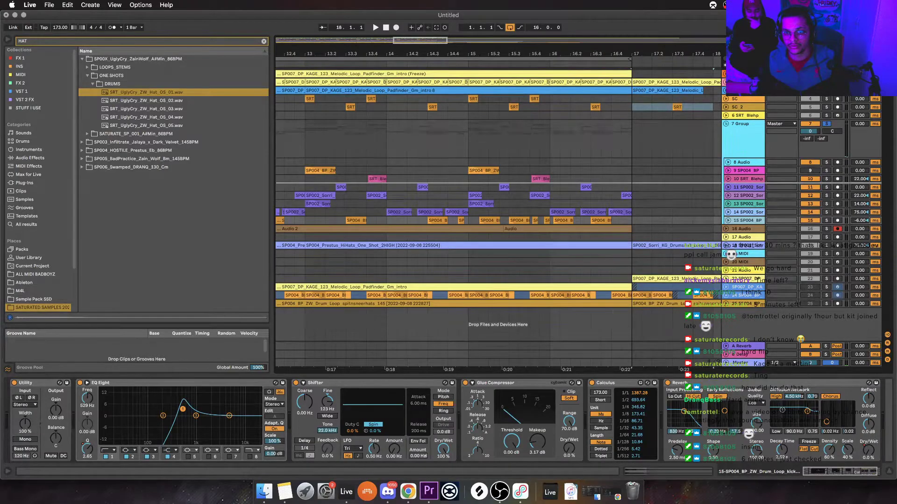
pyautogui.moveTo(745, 220); pyautogui.dragTo(745, 186)
pyautogui.click(745, 196)
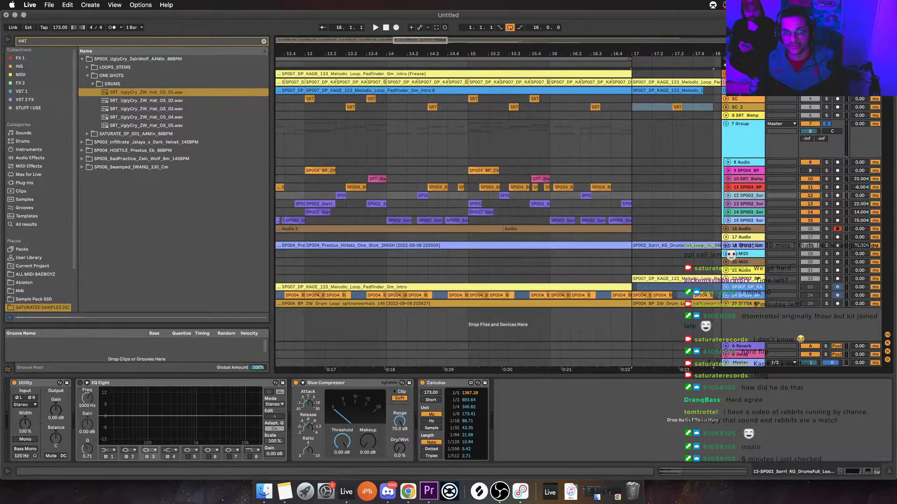
pyautogui.click(745, 212)
pyautogui.press('u')
pyautogui.press('u')
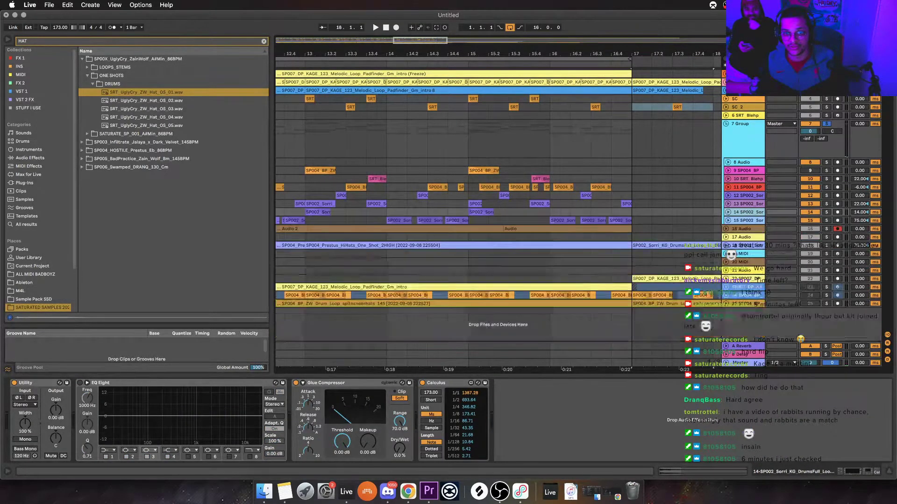
# Unfold the ping, kick-snare, last SP002 and audio tracks to examine their clips and effect chains
pyautogui.click(745, 196)
pyautogui.click(728, 204)
pyautogui.click(728, 204)
pyautogui.click(728, 186)
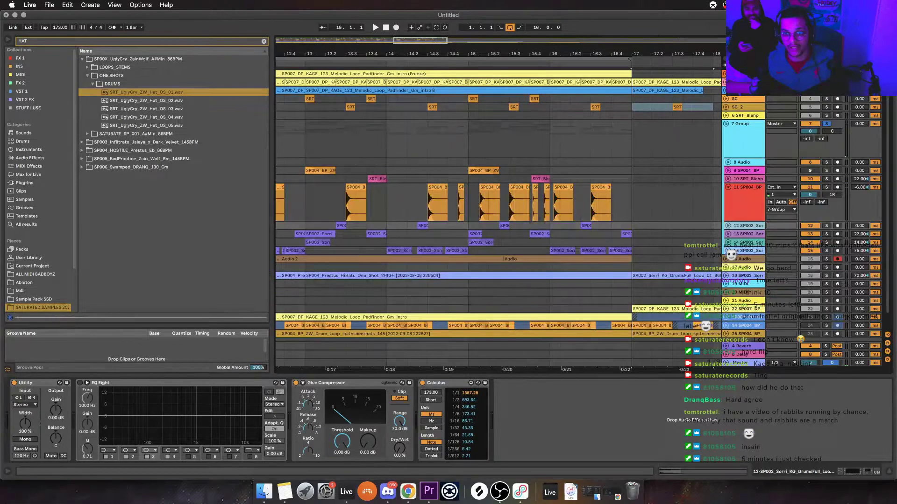
pyautogui.click(728, 226)
pyautogui.click(727, 226)
pyautogui.click(728, 259)
pyautogui.click(728, 250)
pyautogui.click(745, 201)
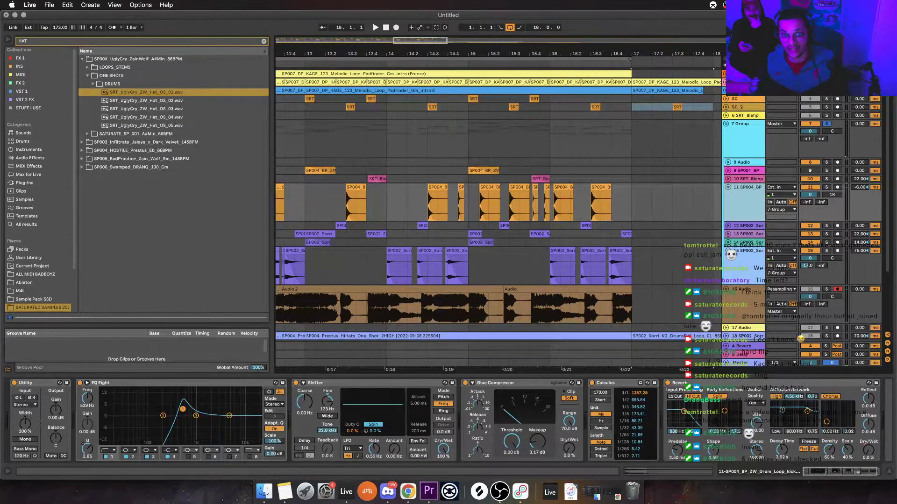
pyautogui.click(727, 179)
pyautogui.click(745, 197)
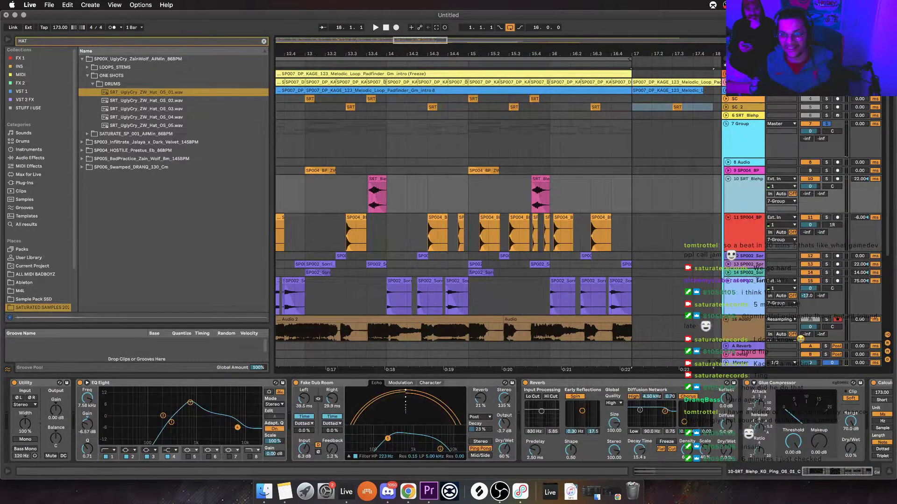
pyautogui.click(728, 162)
# Play the first SP004 track's clip at 15.1.1 and solo the kick-snare track below the ping for comparison
pyautogui.click(483, 201)
pyautogui.press('space')
pyautogui.press('space')
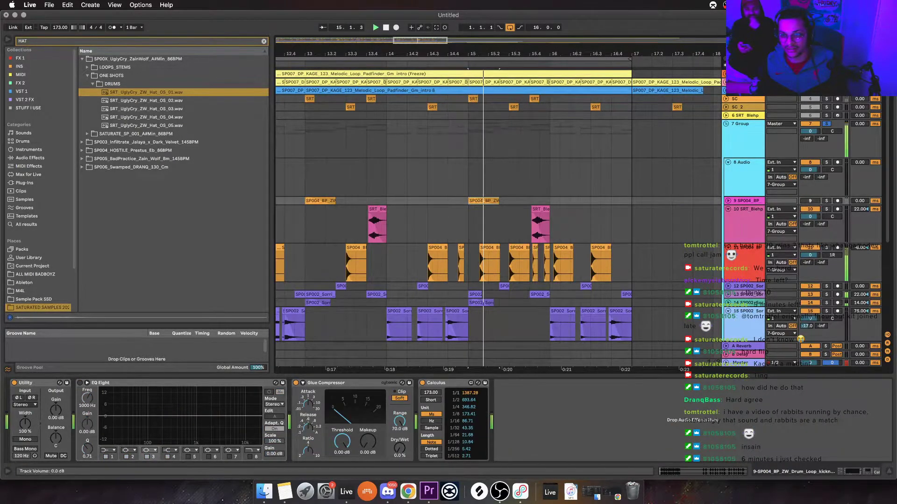
pyautogui.click(745, 209)
pyautogui.click(826, 248)
pyautogui.press('space')
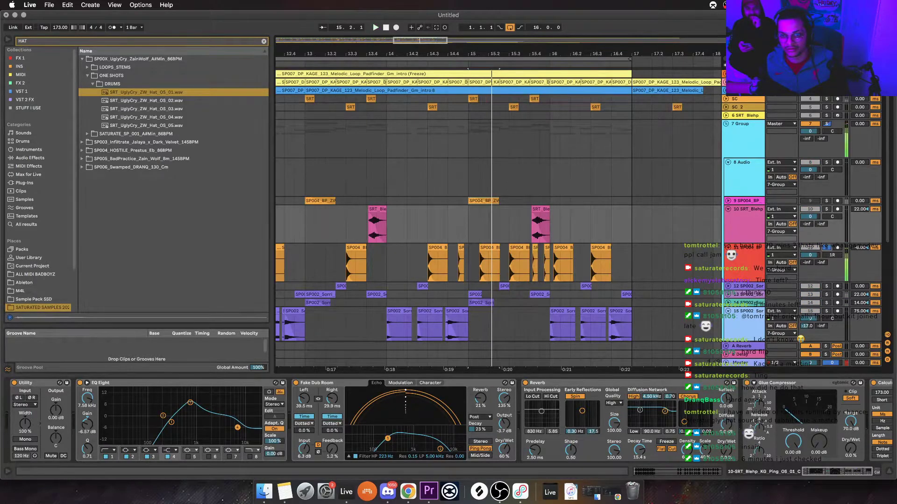
# Move the kick-snare track above the ping track, audition it soloed from 14.3.1 and unsolo it
pyautogui.press('space')
pyautogui.moveTo(745, 248); pyautogui.dragTo(745, 205)
pyautogui.click(428, 224)
pyautogui.press('space')
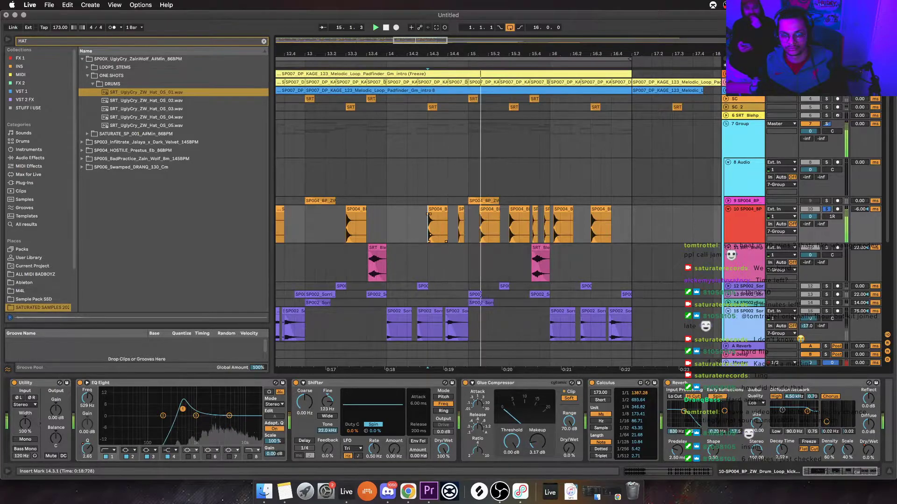
pyautogui.press('space')
pyautogui.press('s')
# Audition the first SP004 track on its own from its clip at 15.1.1
pyautogui.press('space')
pyautogui.click(483, 201)
pyautogui.press('space')
pyautogui.press('space')
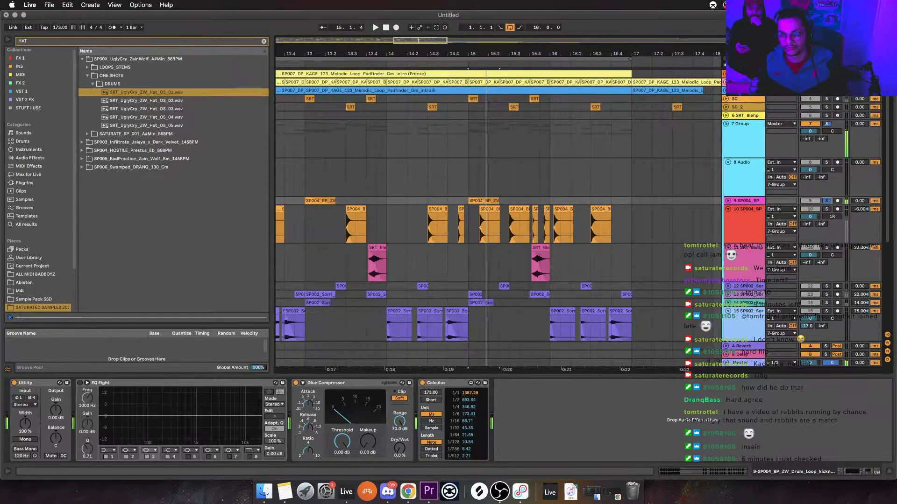
pyautogui.press('space')
pyautogui.press('space')
pyautogui.press('space')
pyautogui.hscroll(-6, 498, 219)
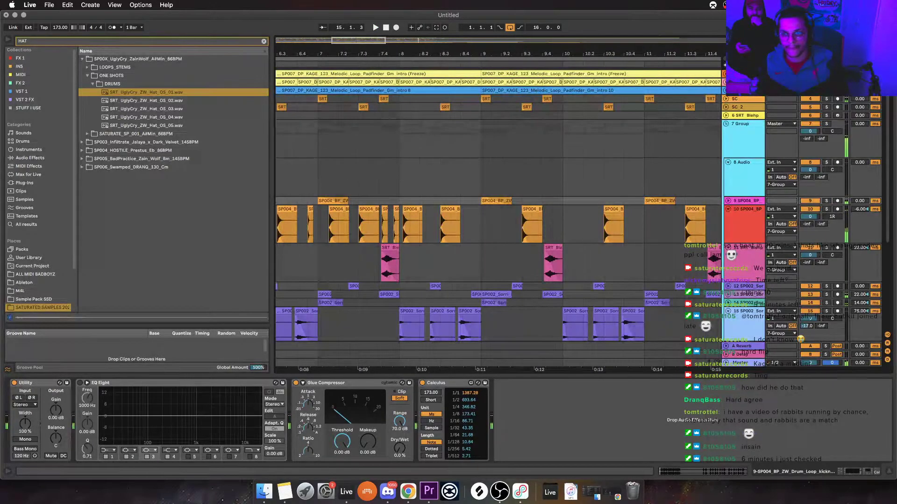
# Group the ping track and the four SP002 tracks into a subgroup inside the drum group
pyautogui.click(743, 248)
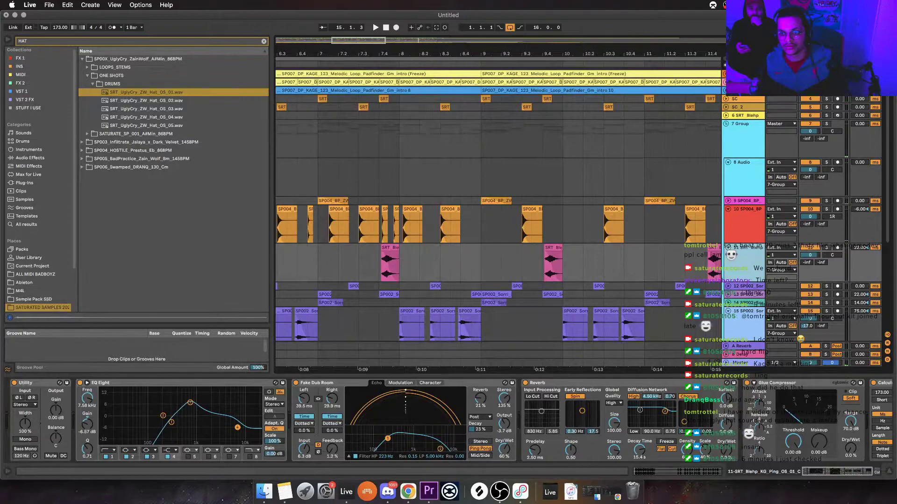
pyautogui.scroll(-4, 498, 219)
pyautogui.click(744, 211)
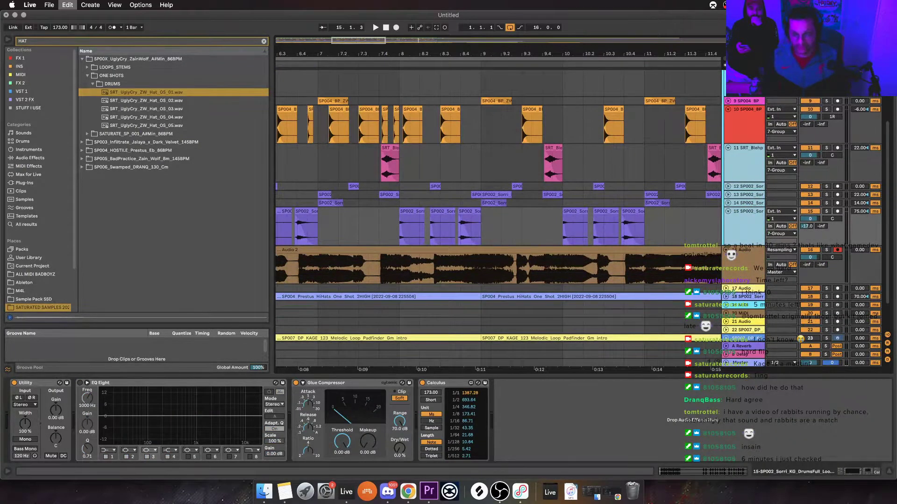
pyautogui.press('super+g')
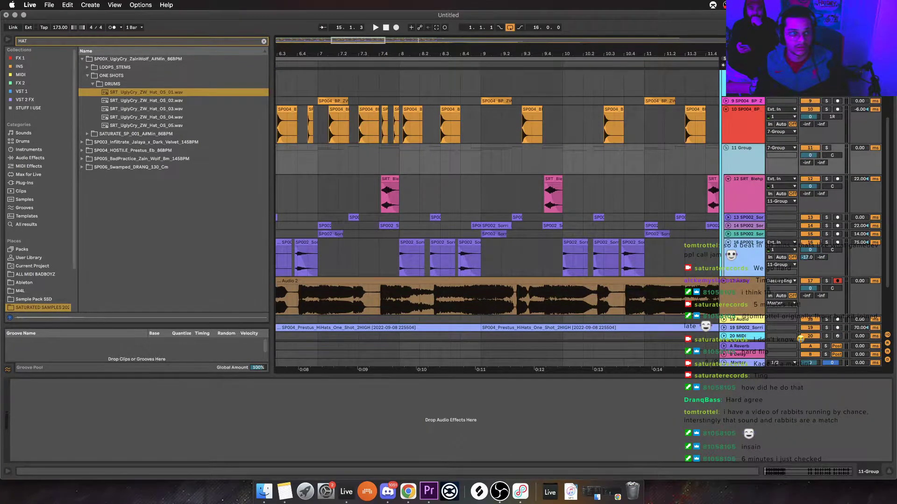
# Search the browser for "COMPRESS" and load a Compressor onto the new subgroup
pyautogui.press('super+f')
pyautogui.write('COM')
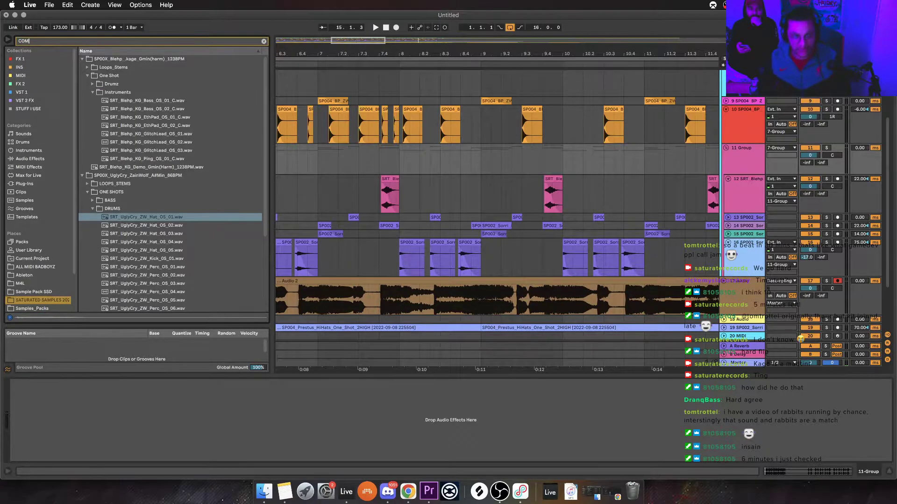
pyautogui.write('PRESS')
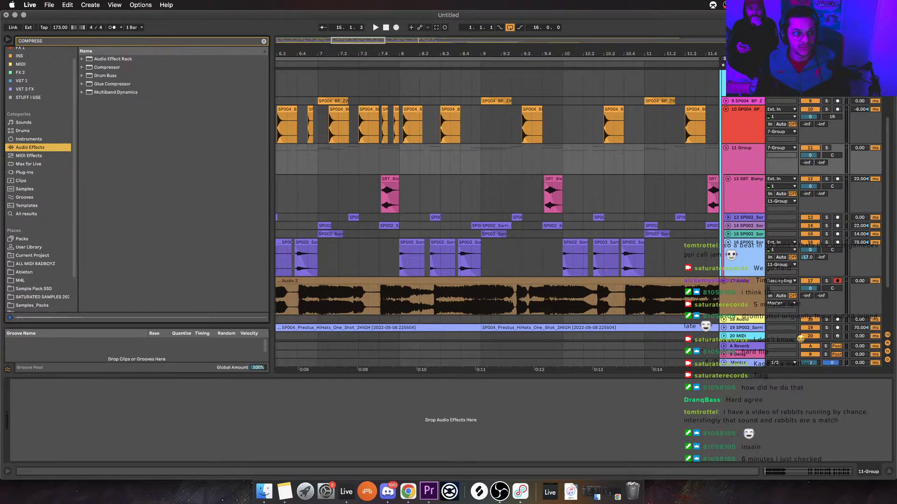
pyautogui.click(82, 67)
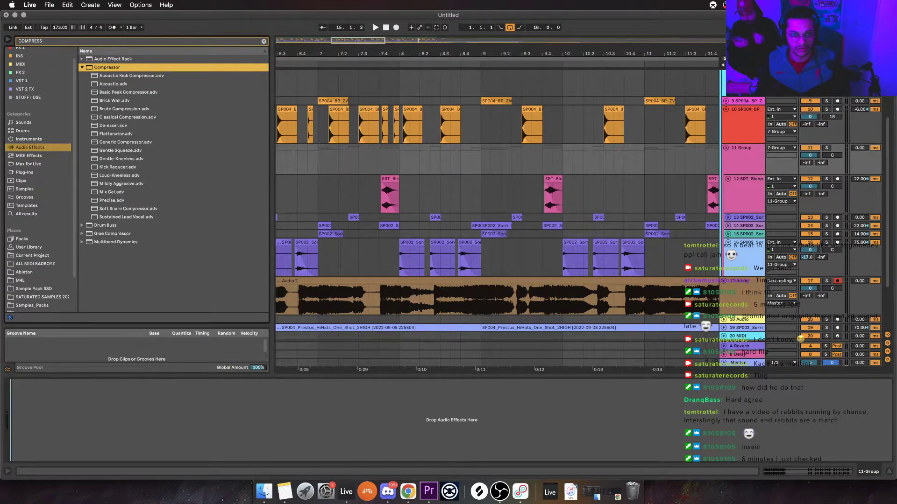
pyautogui.press('Return')
# Sidechain the Compressor from the SC track, Post FX, with threshold -66.6 dB, ratio inf:1 and attack 0.01 ms
pyautogui.click(21, 382)
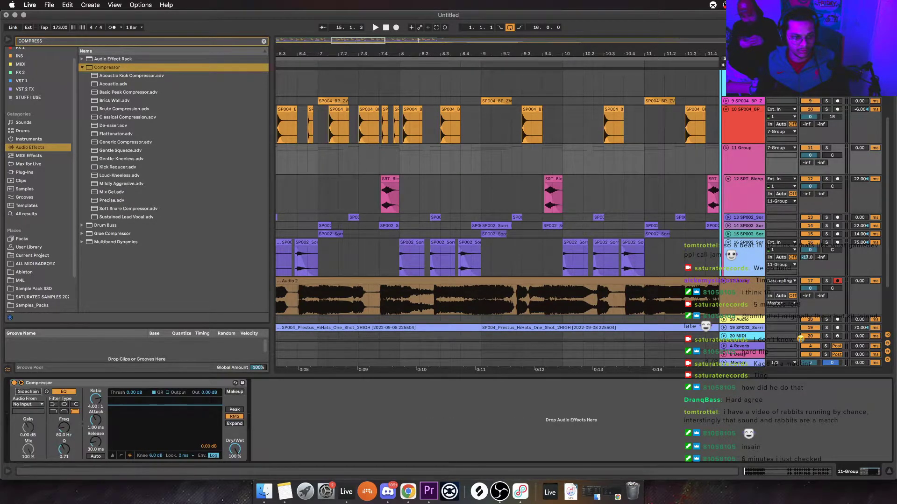
pyautogui.click(28, 404)
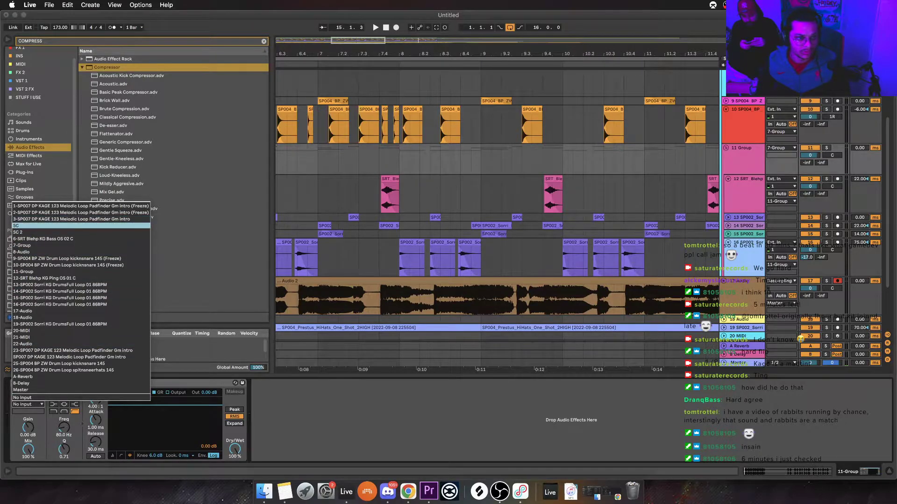
pyautogui.press('Return')
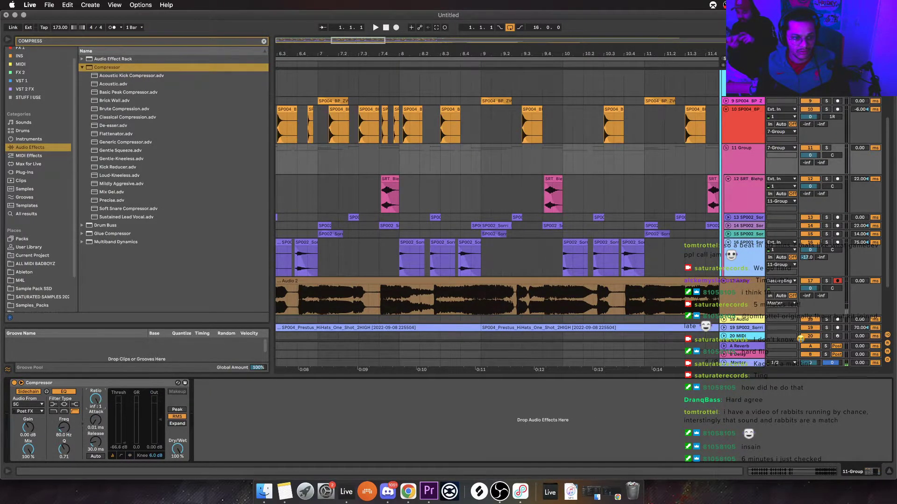
# Check the Pomodoro timer on the Master track and move the selection back up to the last SP002 track
pyautogui.click(741, 363)
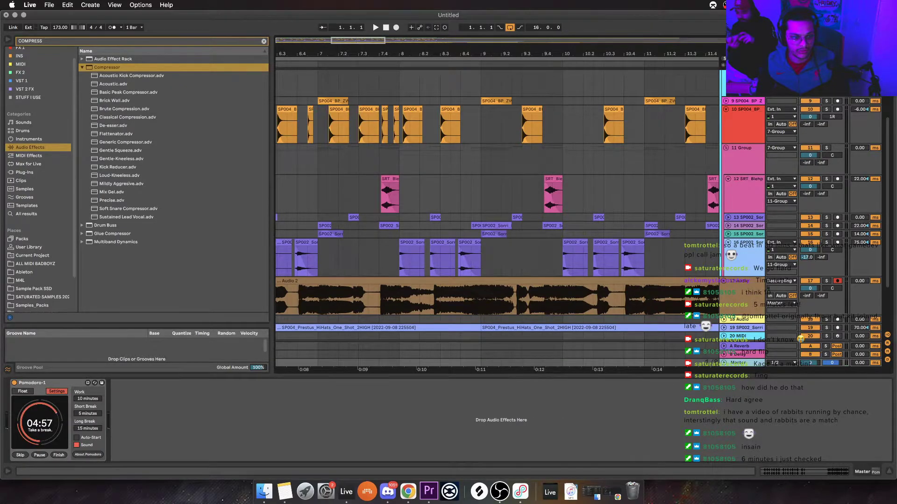
pyautogui.press('Up')
pyautogui.press('Up')
pyautogui.press('Up')
pyautogui.press('Up')
pyautogui.press('Up')
pyautogui.press('Up')
pyautogui.press('Up')
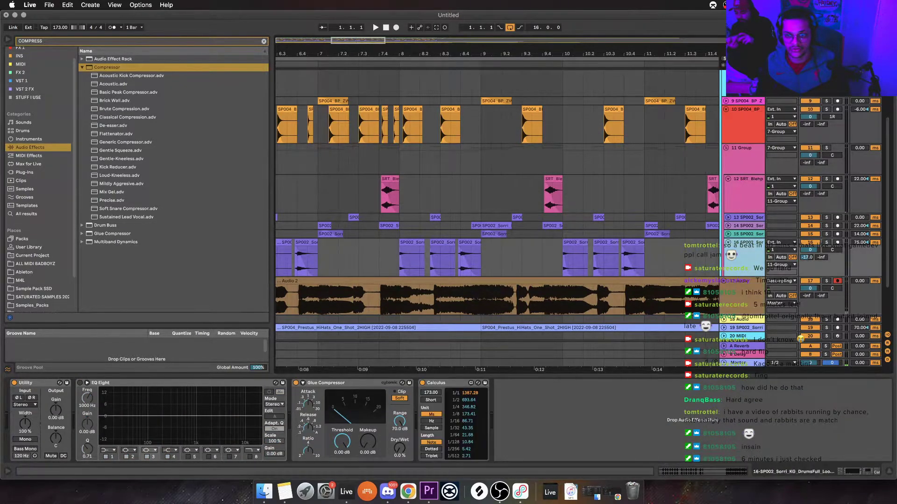
# Duplicate the Compressor on the drum subgroup, set the copy's sidechain source to SC 2 and play the beat
pyautogui.click(742, 155)
pyautogui.click(93, 382)
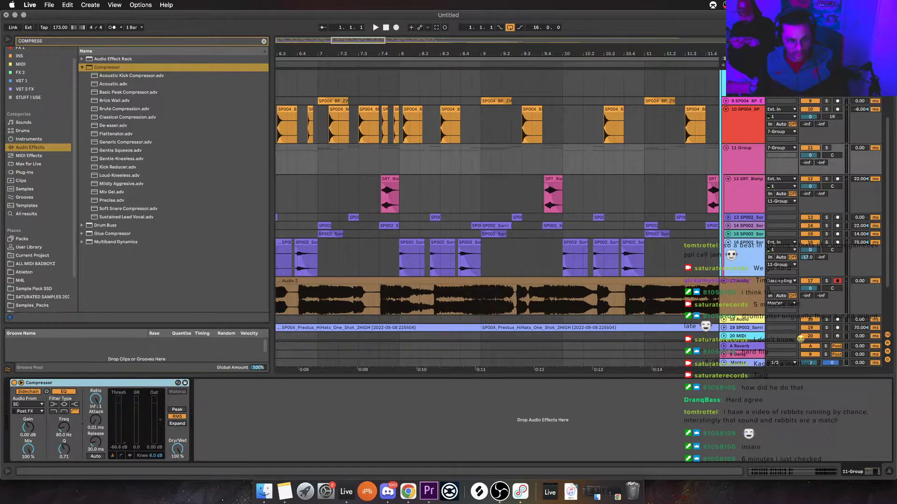
pyautogui.press('super+d')
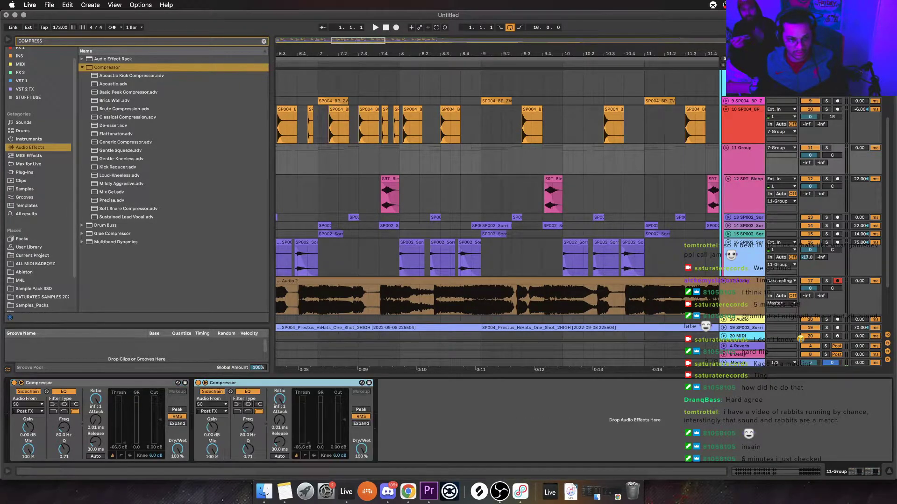
pyautogui.click(212, 404)
pyautogui.click(205, 233)
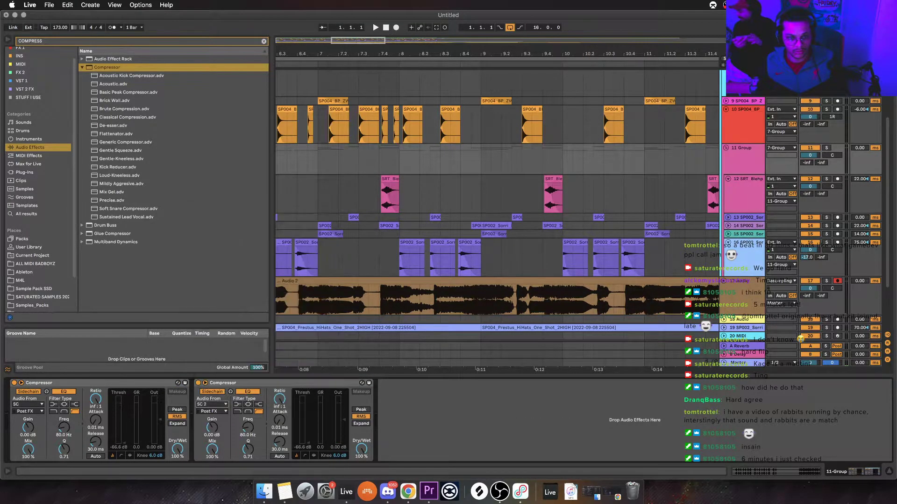
pyautogui.hscroll(-3, 497, 210)
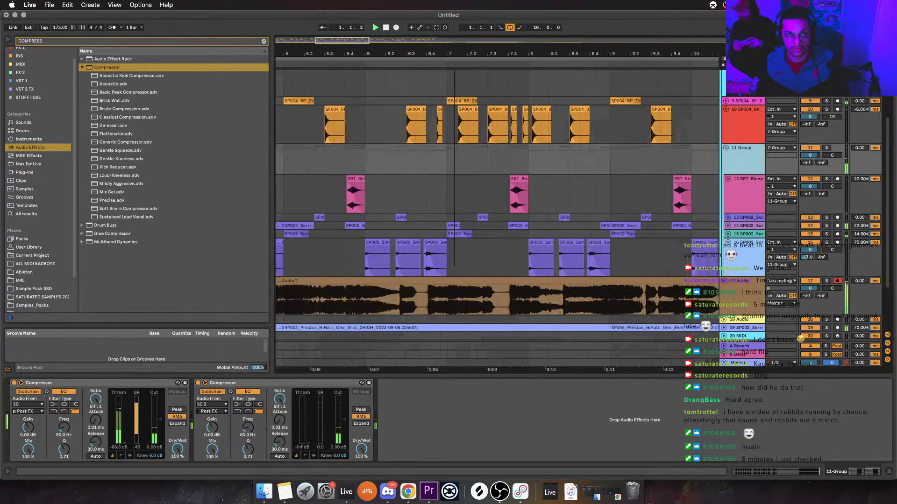
pyautogui.press('space')
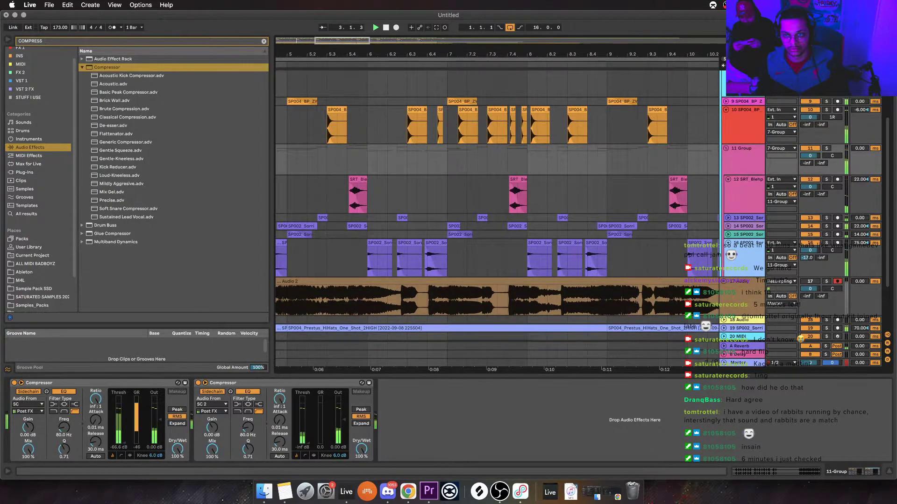
# Move the second SP002 track out of the subgroup to just above it in the drum group and fold the tracks
pyautogui.hotkey('alt', 'u')
pyautogui.hscroll(-5, 497, 210)
pyautogui.scroll(-2, 497, 210)
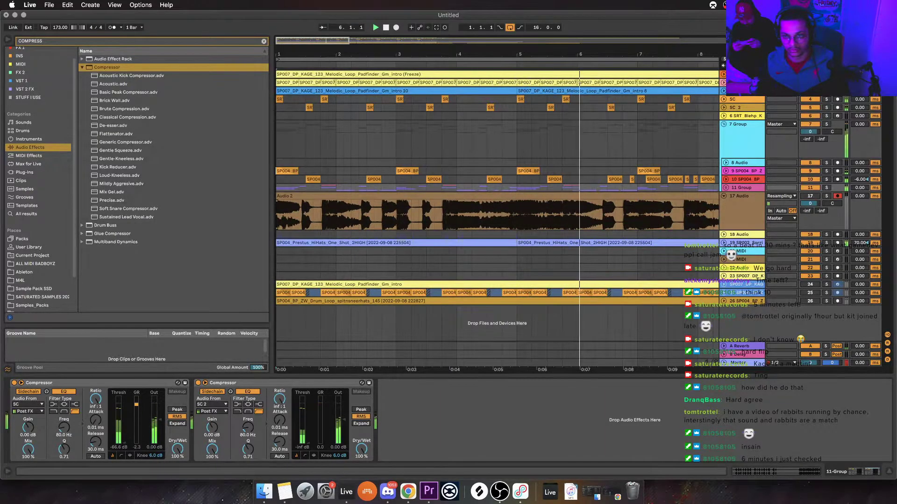
pyautogui.press('u')
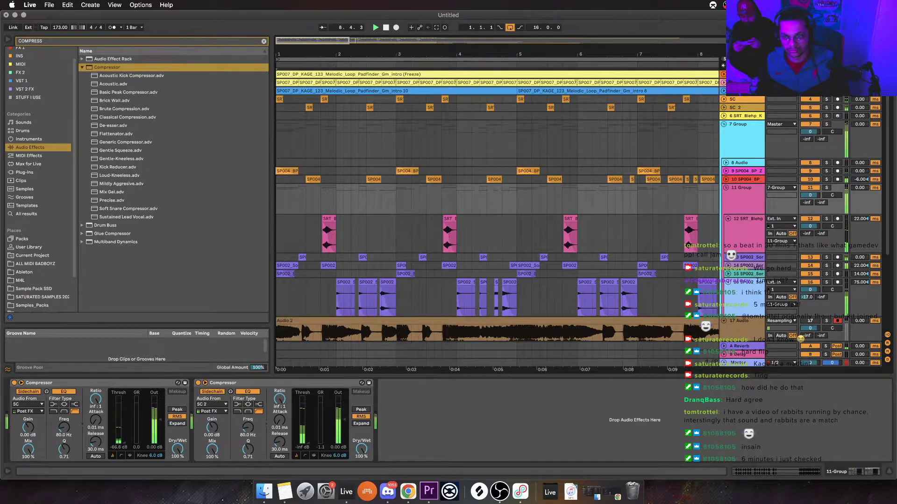
pyautogui.scroll(-3, 699, 225)
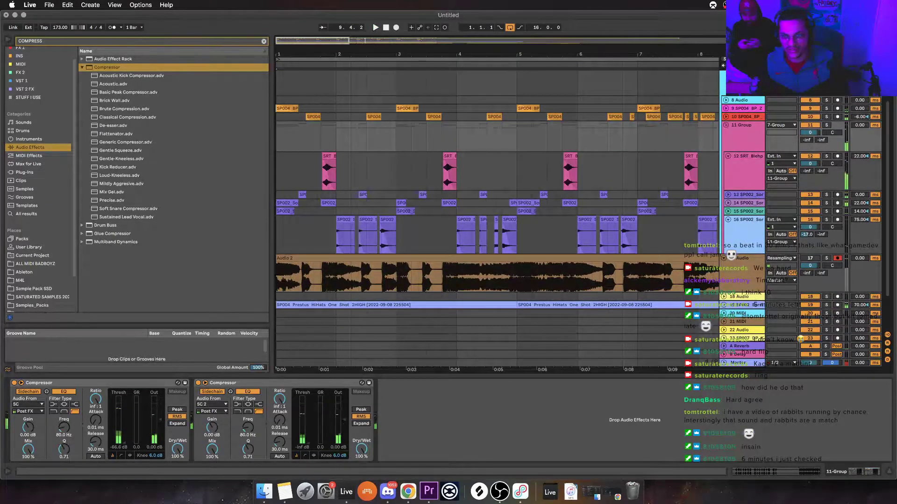
pyautogui.click(728, 203)
pyautogui.moveTo(745, 203); pyautogui.dragTo(745, 124)
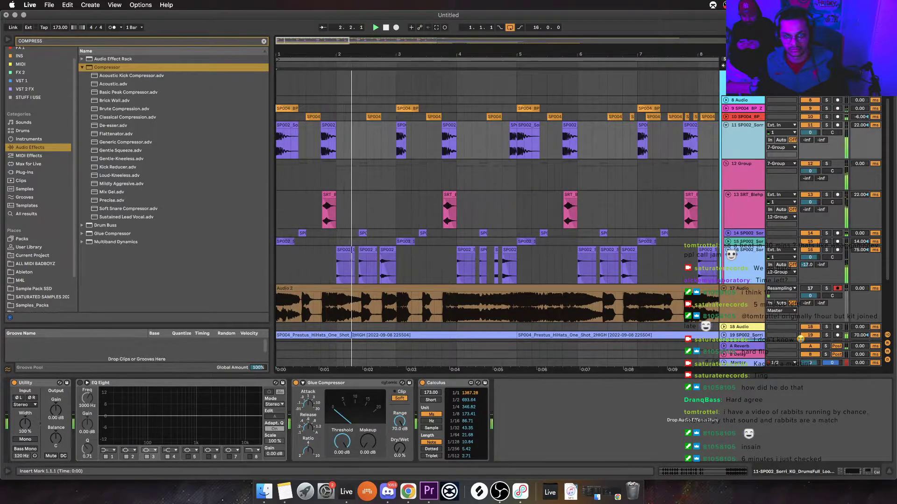
pyautogui.keyDown('alt'); pyautogui.click(726, 125); pyautogui.keyUp('alt')
# Put the resampled Audio track into its own new group
pyautogui.click(743, 220)
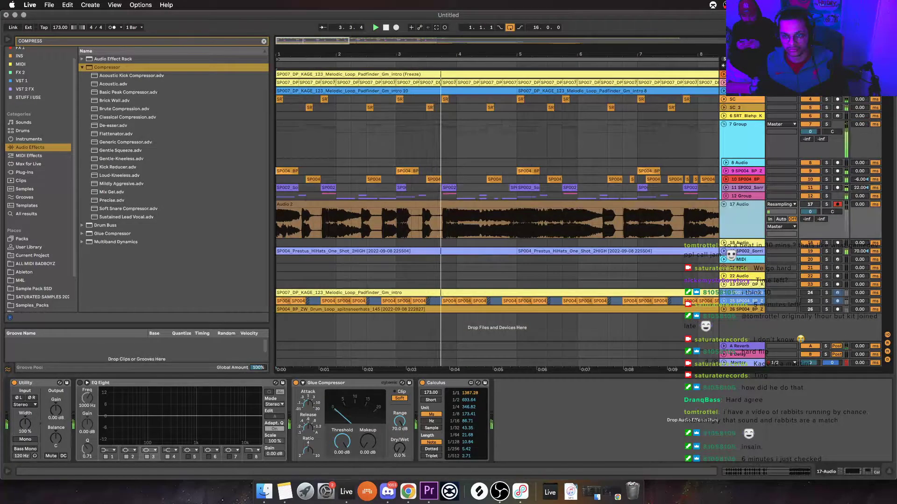
pyautogui.press('super+g')
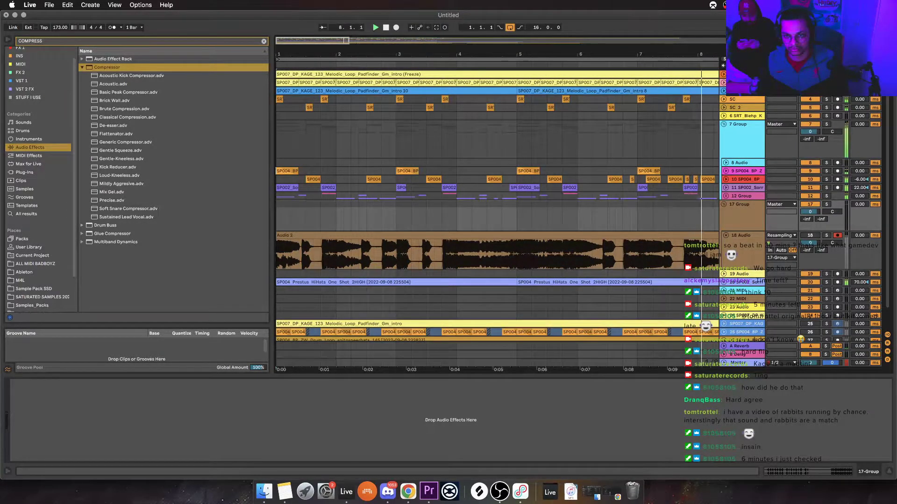
pyautogui.press('space')
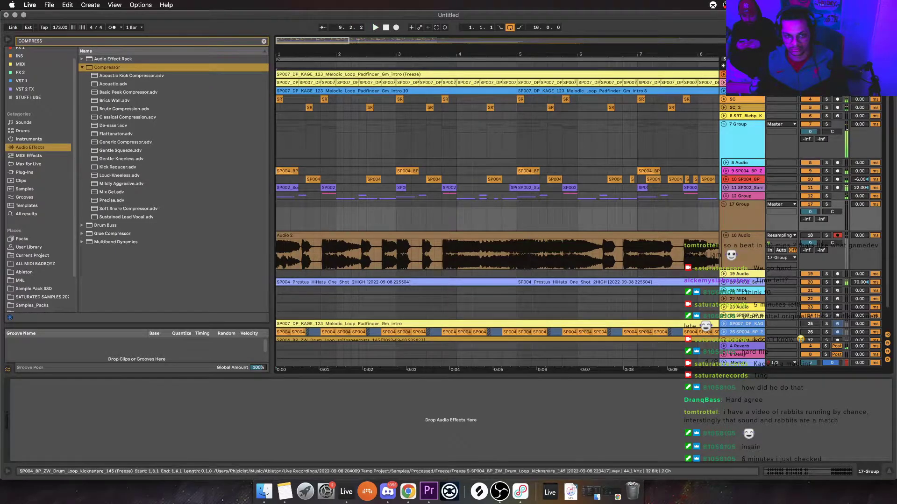
# Copy both sidechained Compressors from the drum subgroup and paste them onto the resampled audio's group
pyautogui.click(313, 180)
pyautogui.press('space')
pyautogui.press('space')
pyautogui.click(741, 205)
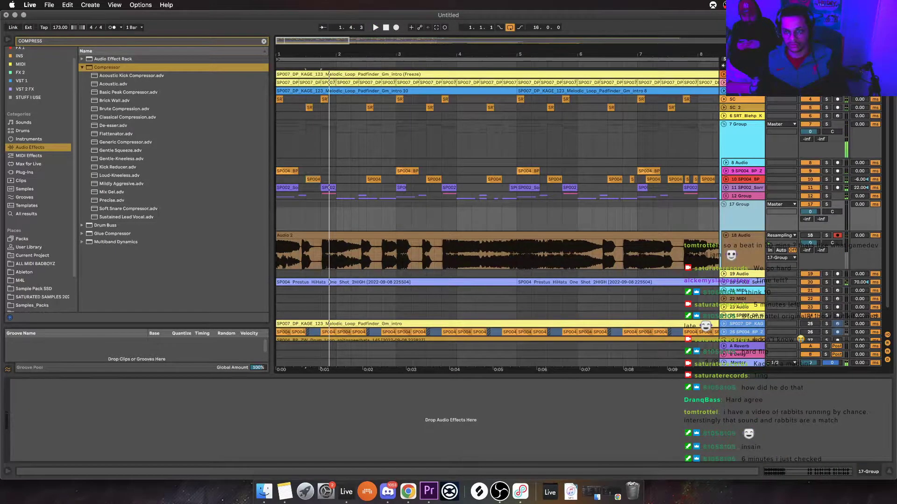
pyautogui.click(742, 124)
pyautogui.click(742, 196)
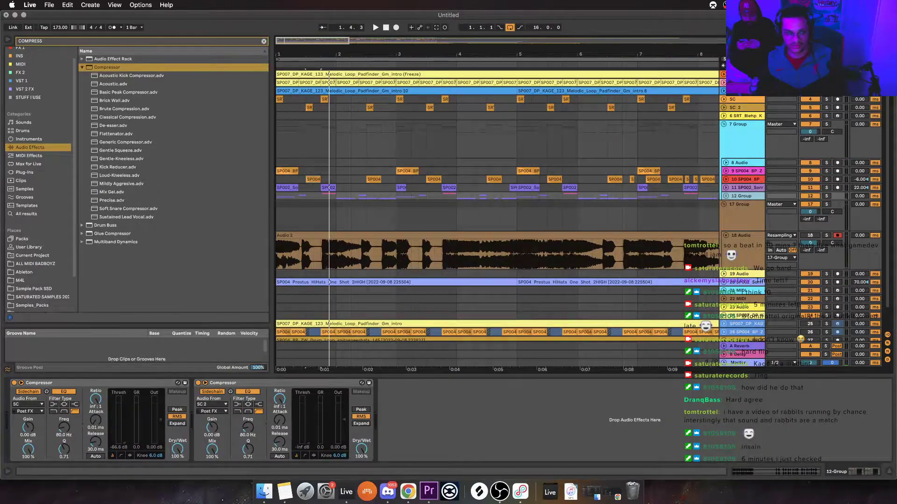
pyautogui.click(94, 383)
pyautogui.press('super+a')
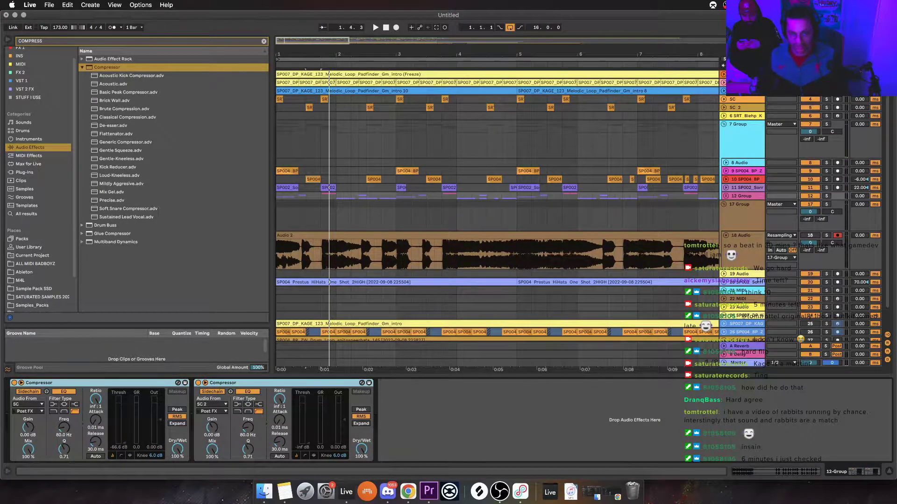
pyautogui.click(781, 204)
pyautogui.click(781, 225)
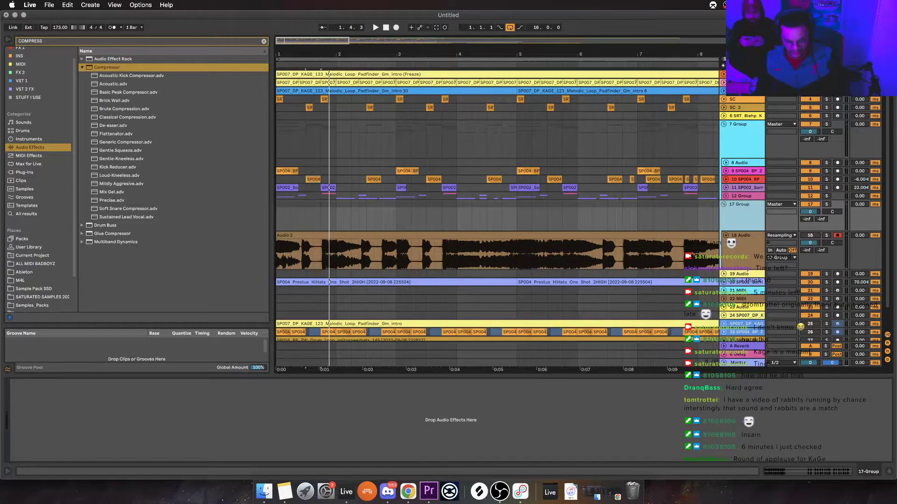
pyautogui.press('super+v')
# Turn off warping for the resampled Audio 2 clip and transpose it up 7 semitones
pyautogui.click(497, 235)
pyautogui.click(810, 235)
pyautogui.doubleClick(497, 236)
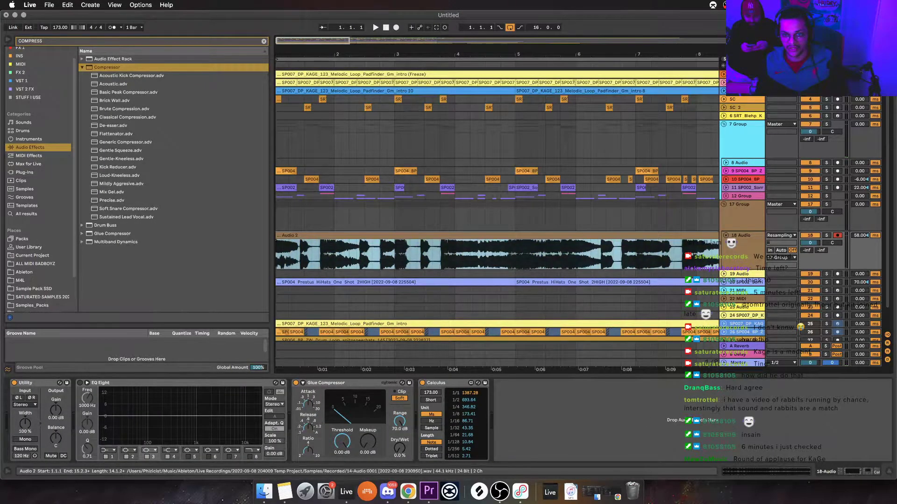
pyautogui.press('space')
pyautogui.click(17, 406)
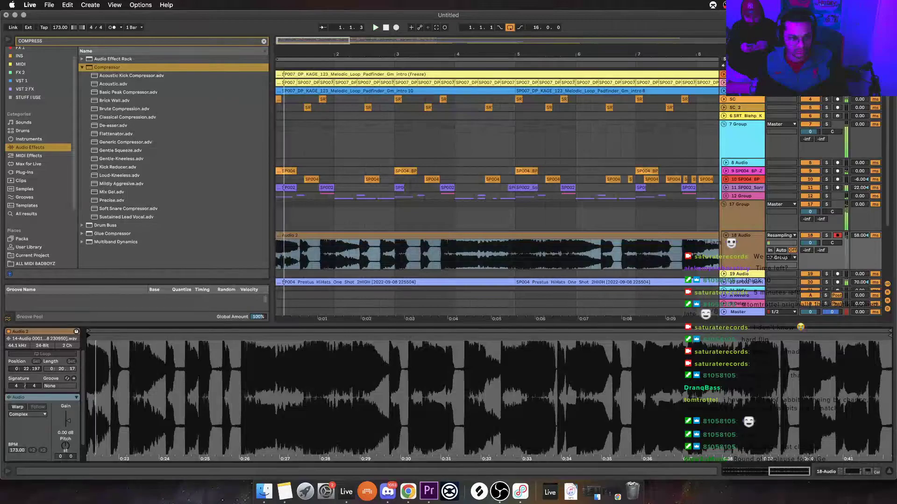
pyautogui.moveTo(64, 446); pyautogui.dragTo(65, 432)
# Move the resampled clip's start marker to about 7.5 seconds while playing it back
pyautogui.scroll(-5, 488, 397)
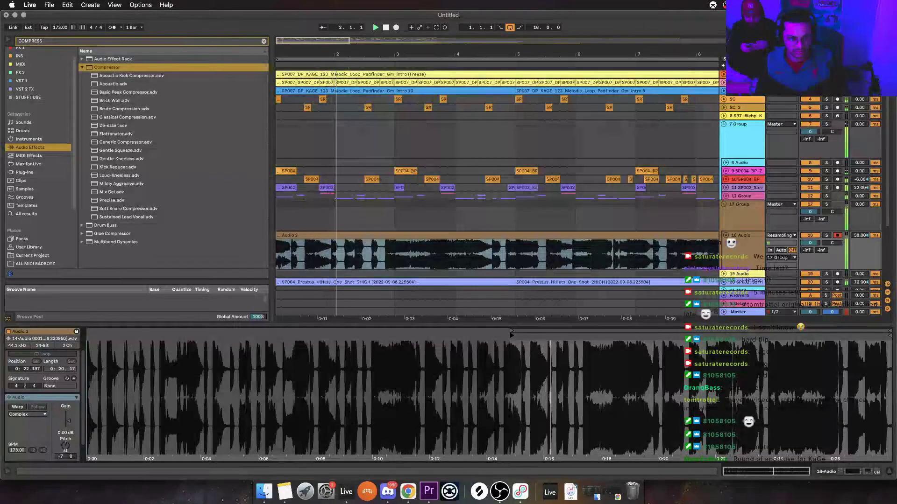
pyautogui.moveTo(512, 336); pyautogui.dragTo(456, 336)
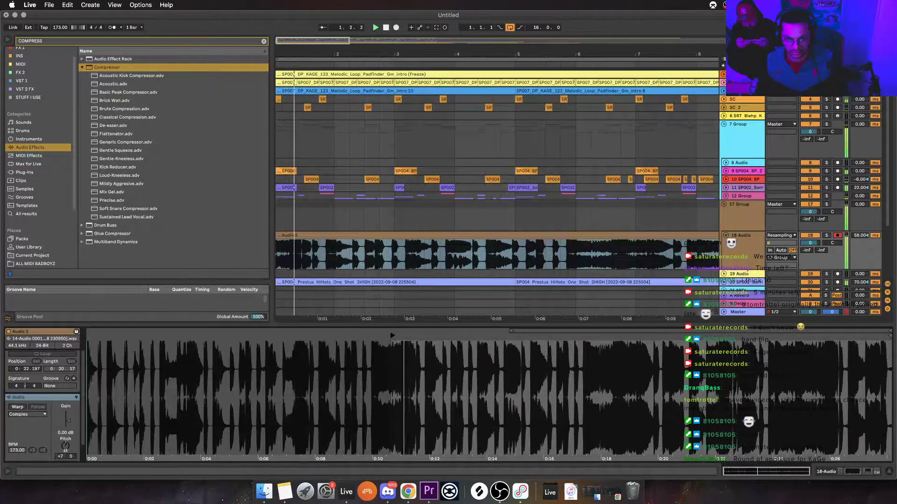
pyautogui.moveTo(377, 336); pyautogui.dragTo(308, 335)
pyautogui.press('space')
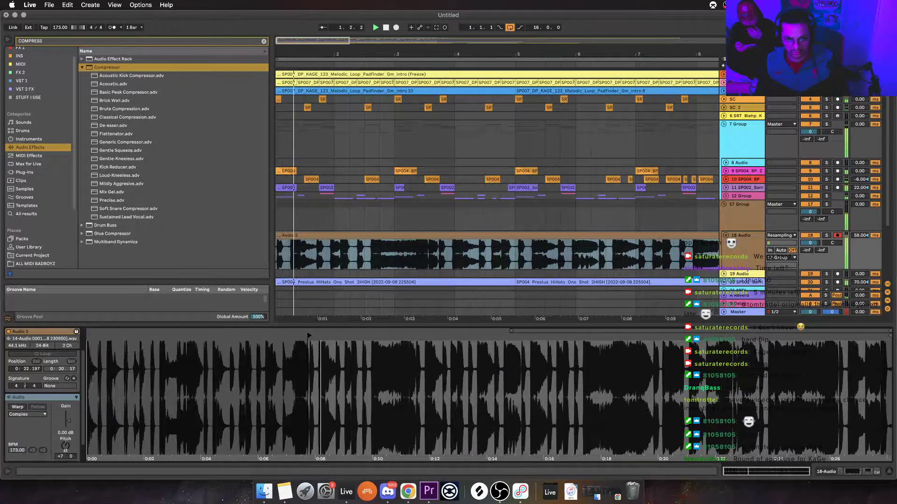
pyautogui.press('space')
pyautogui.press('space')
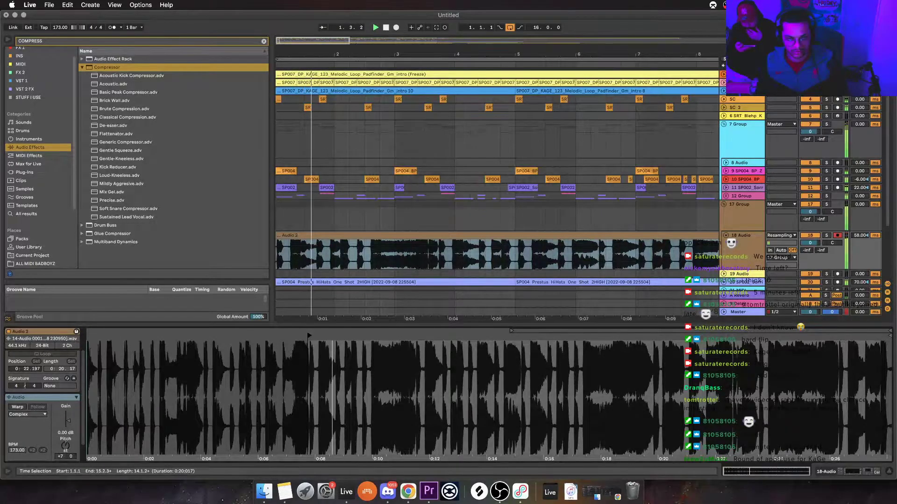
pyautogui.moveTo(279, 53); pyautogui.dragTo(278, 66)
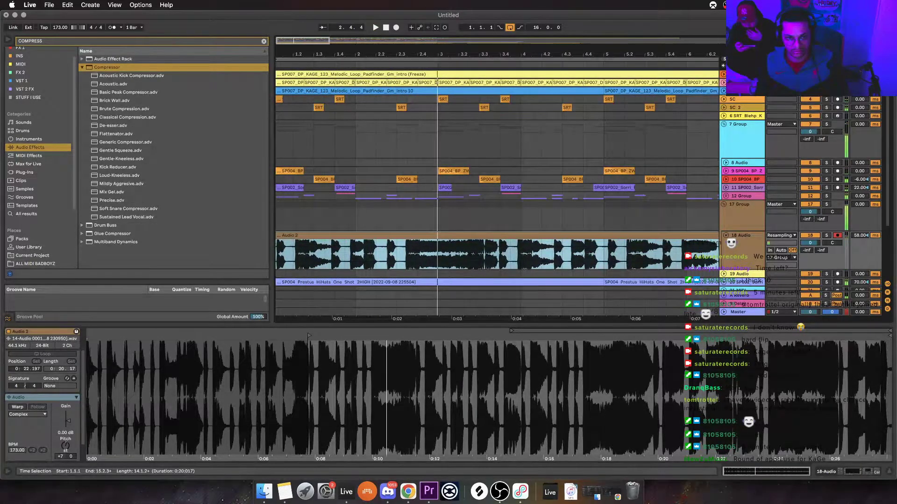
# Delete the resampled audio from 1.4.3 to about 2.2.3 and set the track's volume to about -5.2 dB
pyautogui.press('space')
pyautogui.moveTo(386, 255); pyautogui.dragTo(345, 254)
pyautogui.press('Delete')
pyautogui.click(311, 235)
pyautogui.press('space')
pyautogui.moveTo(810, 243)
pyautogui.mouseDown()
pyautogui.moveTo(810, 262)
pyautogui.moveTo(809, 241)
pyautogui.mouseUp()
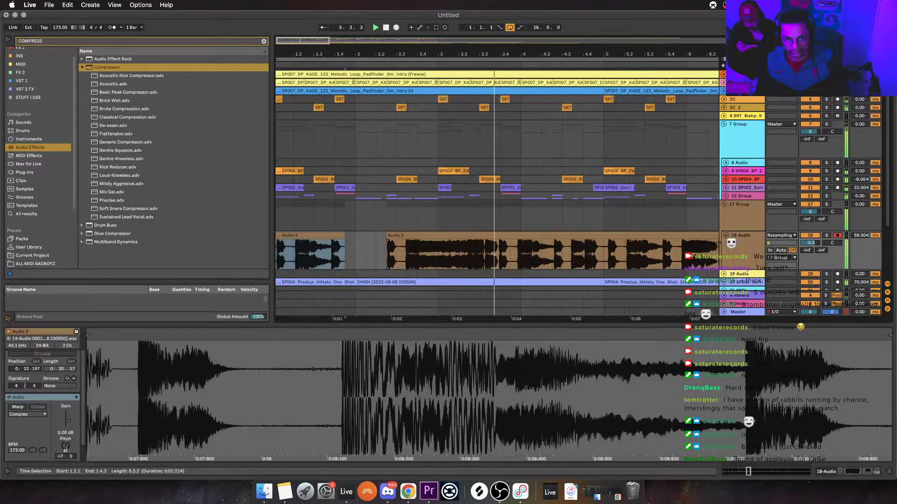
# Duplicate bars 1 and 2 of the chopped audio to 3.1.1, leaving one continuous clip from the copied gap to 5.1.1
pyautogui.press('space')
pyautogui.moveTo(438, 252); pyautogui.dragTo(276, 218)
pyautogui.press('space')
pyautogui.press('super+d')
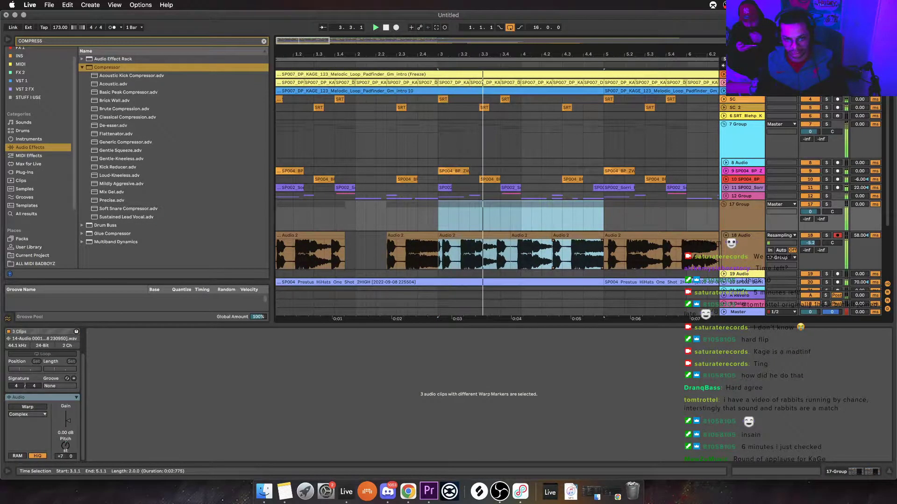
pyautogui.press('super+z')
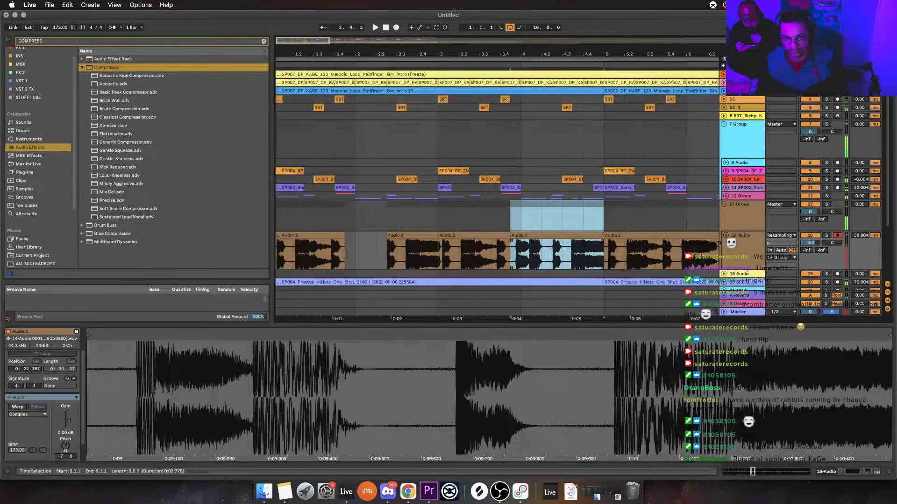
# Move the start marker of the continuous clip ending at 5.1.1 to about 2.8 seconds in the sample
pyautogui.click(556, 235)
pyautogui.press('space')
pyautogui.press('space')
pyautogui.moveTo(440, 335); pyautogui.dragTo(439, 280)
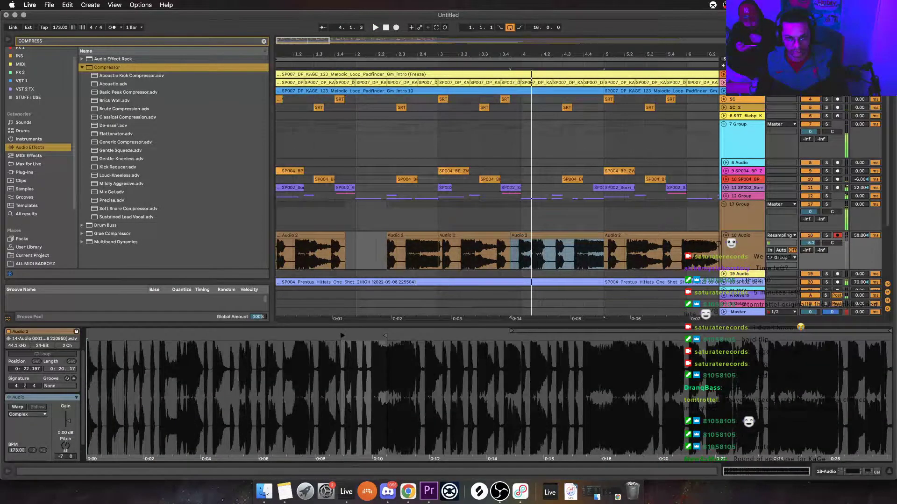
pyautogui.moveTo(343, 336); pyautogui.dragTo(172, 335)
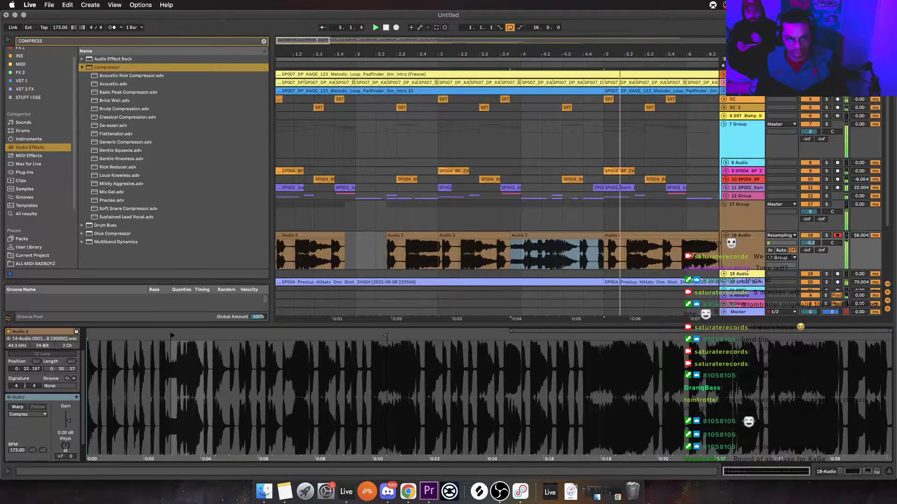
# Duplicate the chopped resampled clips between 1.1.1 and 5.1.1 three times in a row
pyautogui.click(557, 235)
pyautogui.keyDown('shift'); pyautogui.click(309, 235); pyautogui.keyUp('shift')
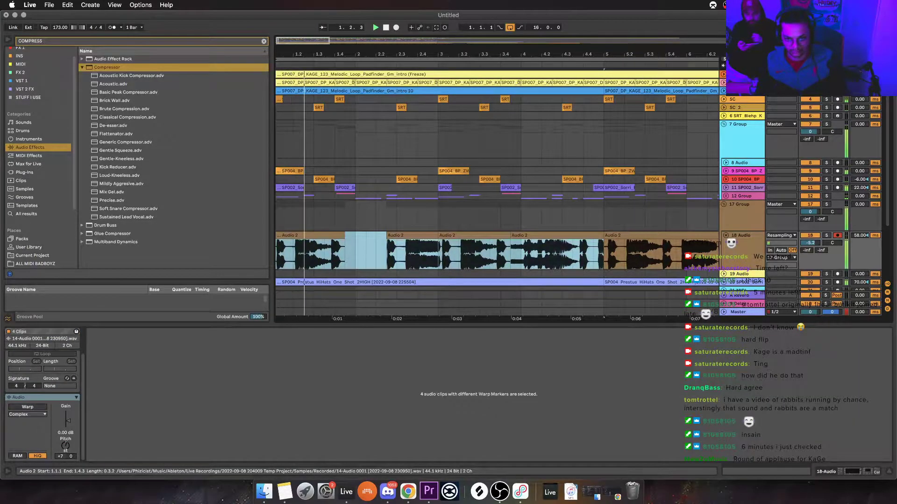
pyautogui.press('super+d')
pyautogui.press('super+d')
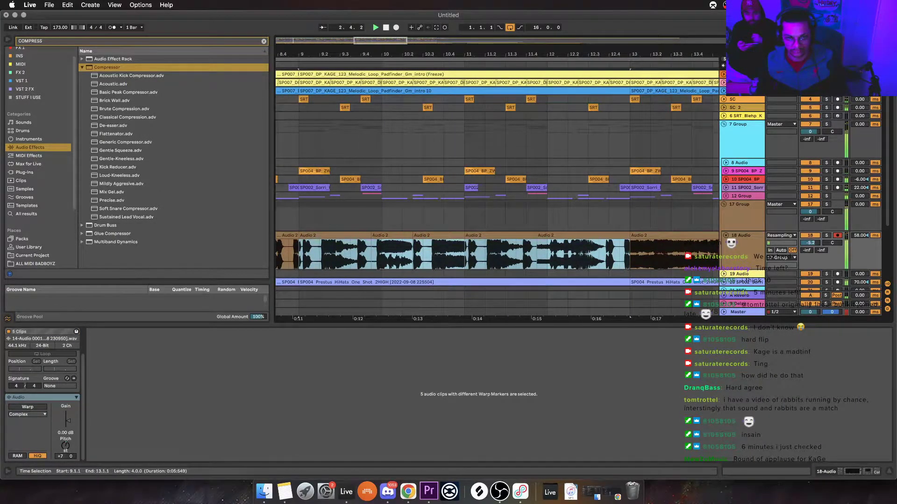
pyautogui.press('super+d')
pyautogui.hscroll(-8, 497, 187)
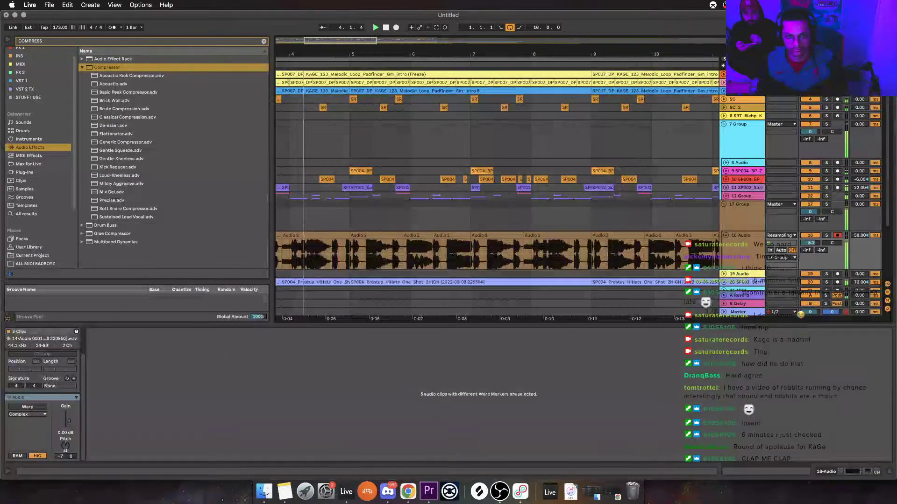
pyautogui.hscroll(-4, 497, 186)
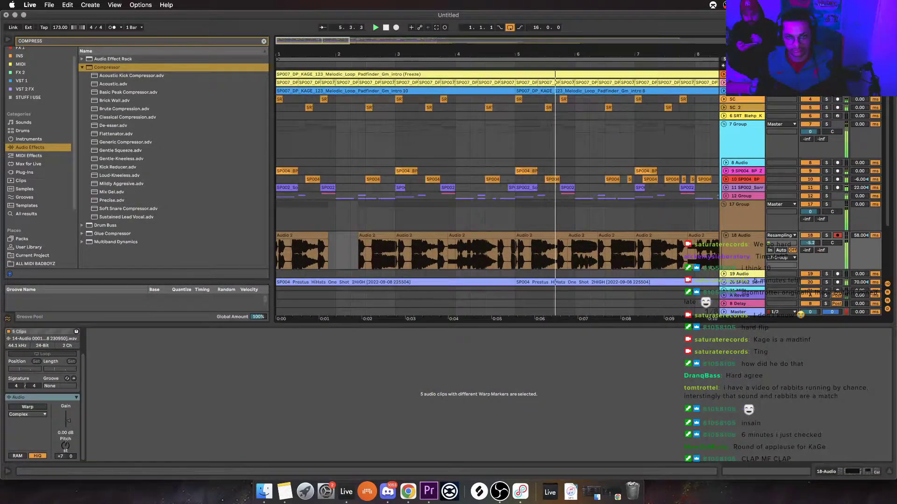
# Lower the resampled track's volume to about -8.5 dB and select its first clip
pyautogui.moveTo(809, 243); pyautogui.dragTo(809, 253)
pyautogui.click(301, 235)
pyautogui.press('space')
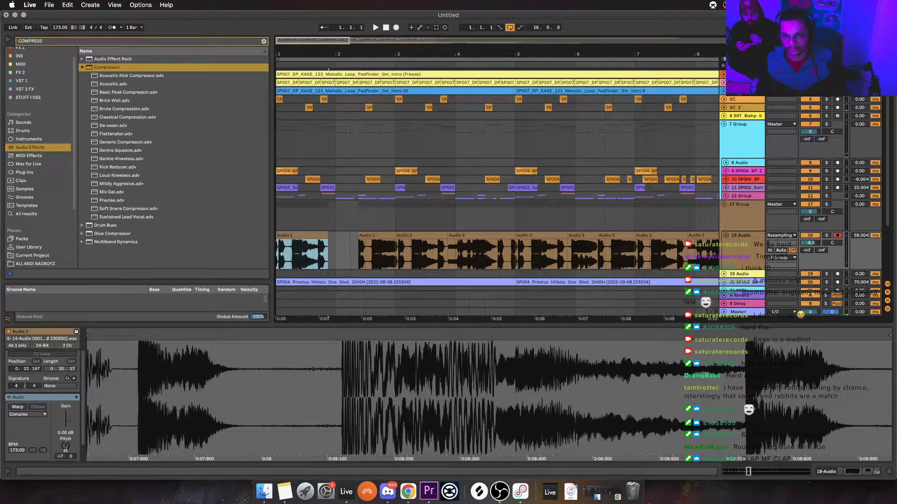
# Insert a new audio track below the resampled one, copy the first chopped clip onto it at 1.1.1 and play it
pyautogui.click(679, 255)
pyautogui.press('super+t')
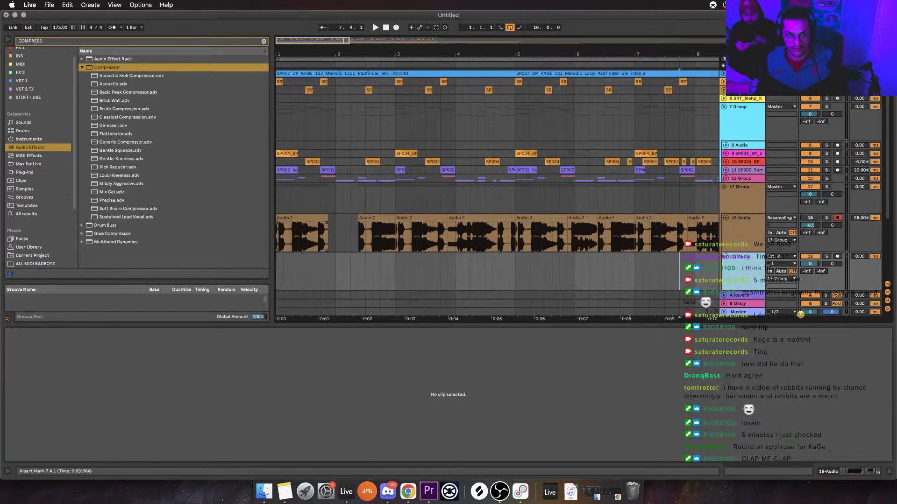
pyautogui.moveTo(301, 217)
pyautogui.mouseDown()
pyautogui.moveTo(302, 257)
pyautogui.moveTo(302, 218)
pyautogui.mouseUp()
pyautogui.click(302, 256)
pyautogui.press('space')
pyautogui.scroll(-5, 489, 397)
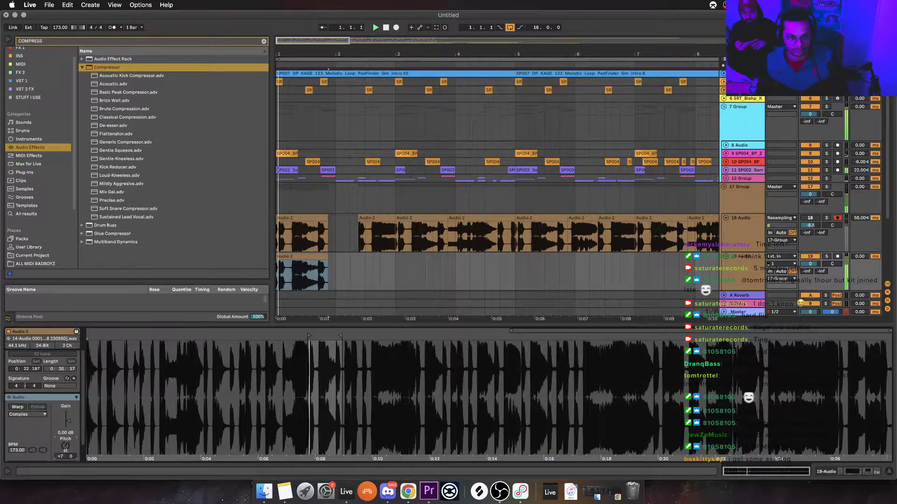
# Transpose the copied clip on the new track to -14 semitones and shorten its end back to 1.4.3
pyautogui.moveTo(65, 446); pyautogui.dragTo(65, 467)
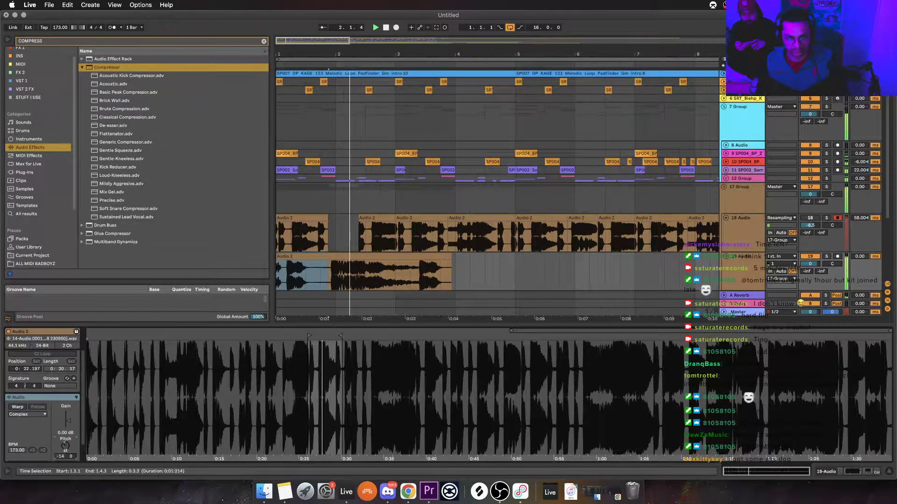
pyautogui.press('space')
pyautogui.doubleClick(356, 275)
pyautogui.click(460, 276)
pyautogui.moveTo(451, 256); pyautogui.dragTo(329, 257)
pyautogui.press('space')
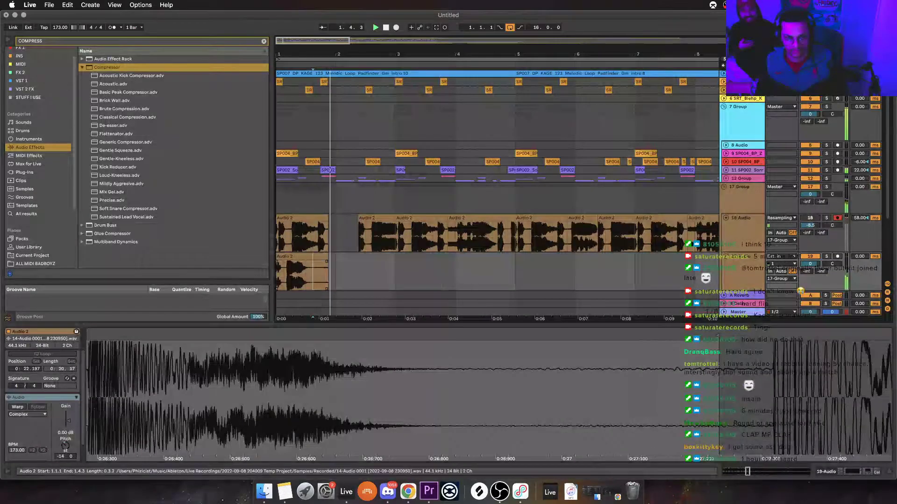
# Duplicate the new track's 1.1.1 to 5.1.1 range with the transposed clip, placing the copy at 5.1.1
pyautogui.moveTo(395, 273); pyautogui.dragTo(276, 273)
pyautogui.moveTo(515, 273); pyautogui.dragTo(276, 273)
pyautogui.press('super+d')
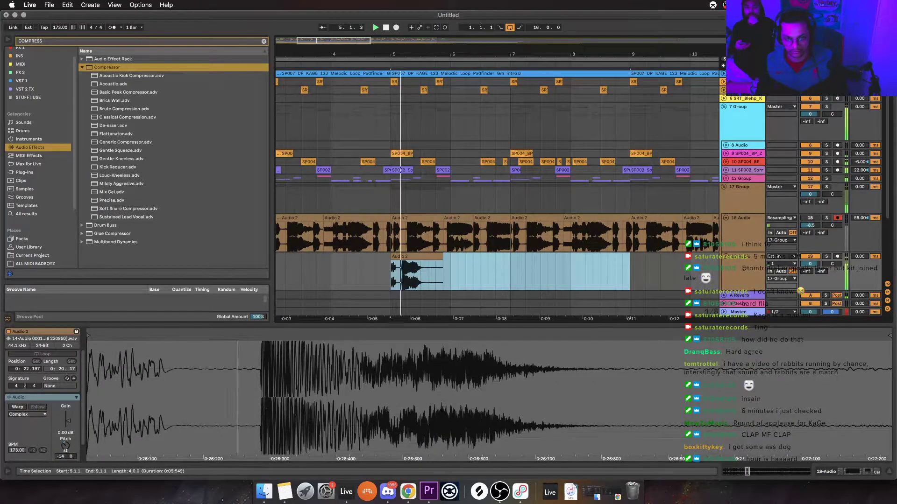
pyautogui.hscroll(-3, 497, 187)
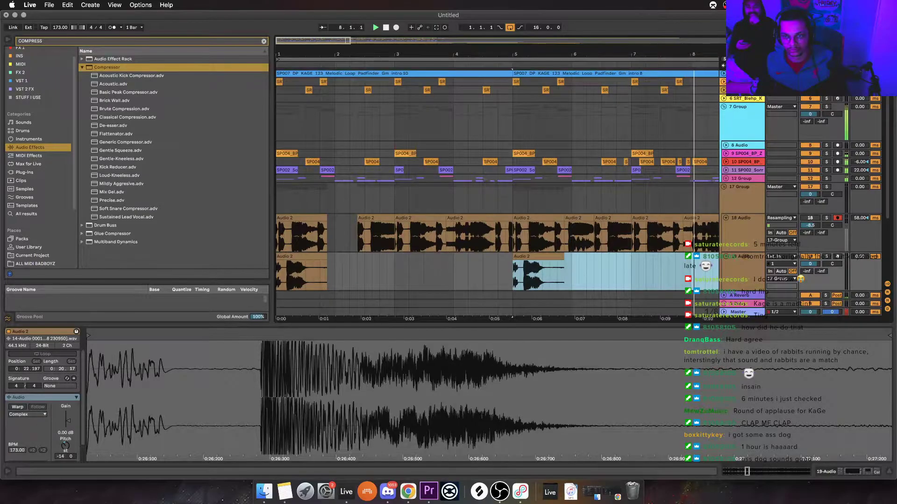
# Move the HiHats One Shot track from below the resampled group into 12 Group
pyautogui.scroll(-5, 497, 187)
pyautogui.click(746, 208)
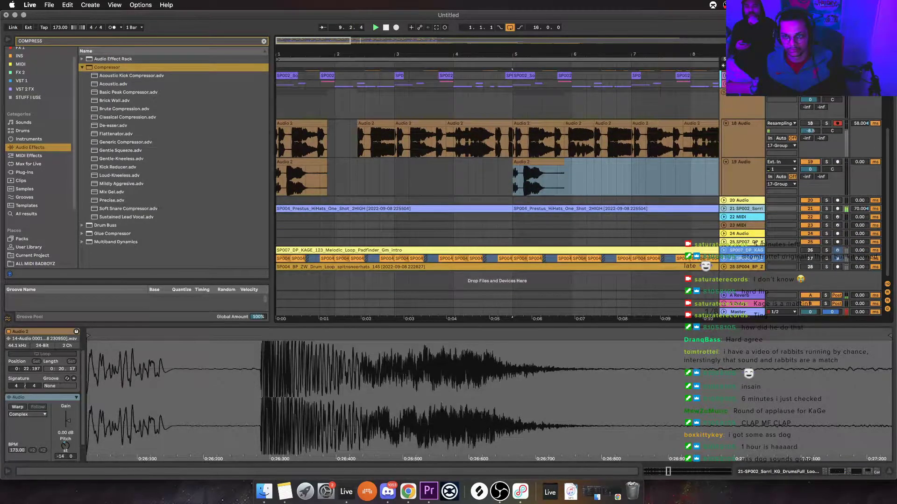
pyautogui.scroll(1, 497, 187)
pyautogui.scroll(5, 498, 186)
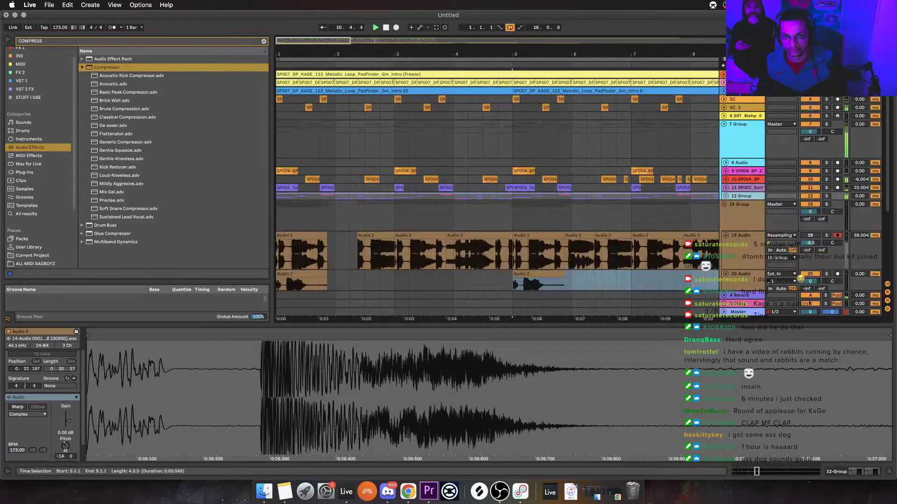
# Duplicate the two -14 semitone clips once, with the copies starting just before bars 9 and 13
pyautogui.press('-')
pyautogui.scroll(-4, 498, 186)
pyautogui.moveTo(492, 229); pyautogui.dragTo(276, 229)
pyautogui.press('super+d')
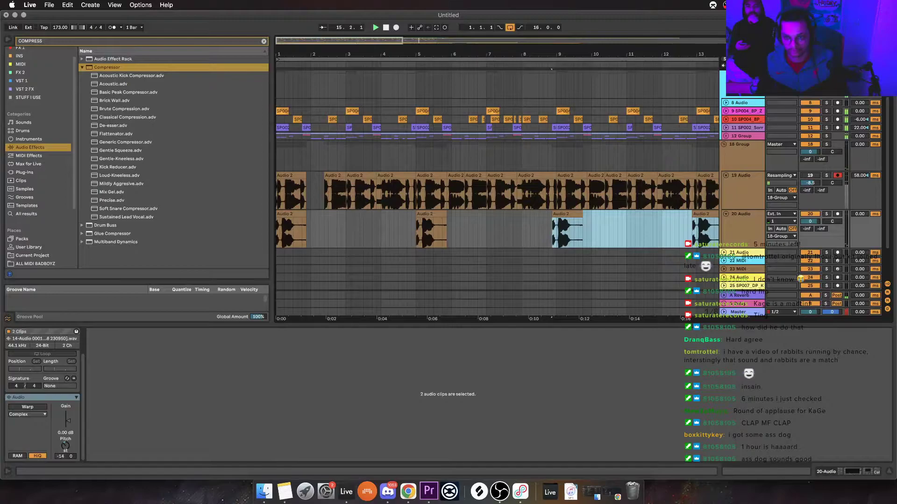
# Insert an empty audio track below the resampled track and select the first resampled clip
pyautogui.click(741, 176)
pyautogui.press('super+t')
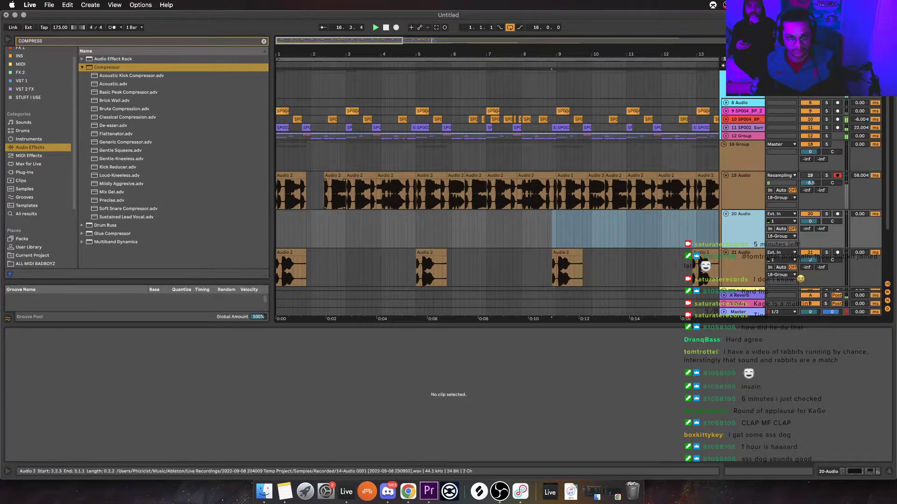
pyautogui.click(291, 175)
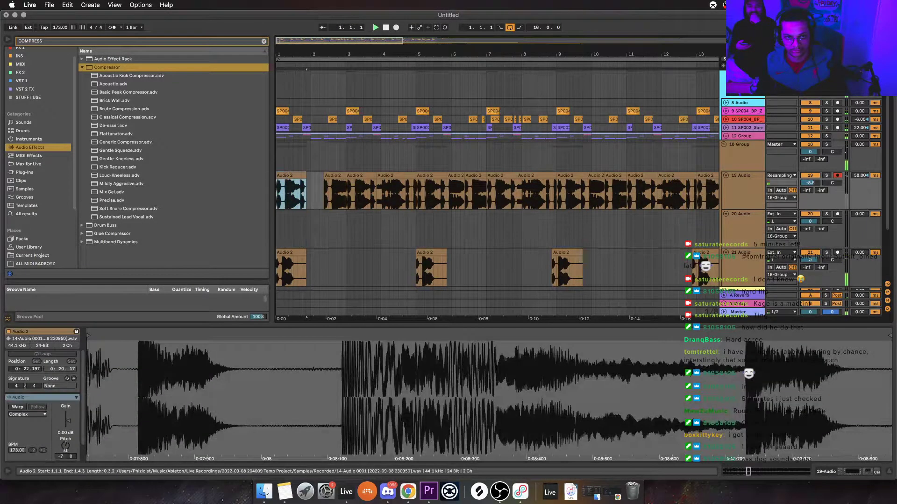
pyautogui.press('+')
pyautogui.press('+')
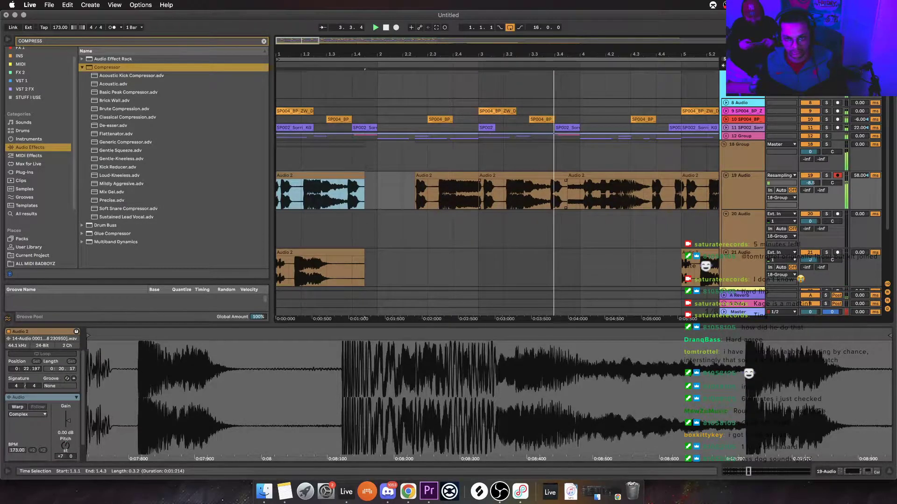
# Delete the resampled clip between 3.4.3 and 5.1.1 and shorten the clip at 3.1.1 to end at about 3.2.3
pyautogui.click(624, 175)
pyautogui.press('Delete')
pyautogui.click(523, 175)
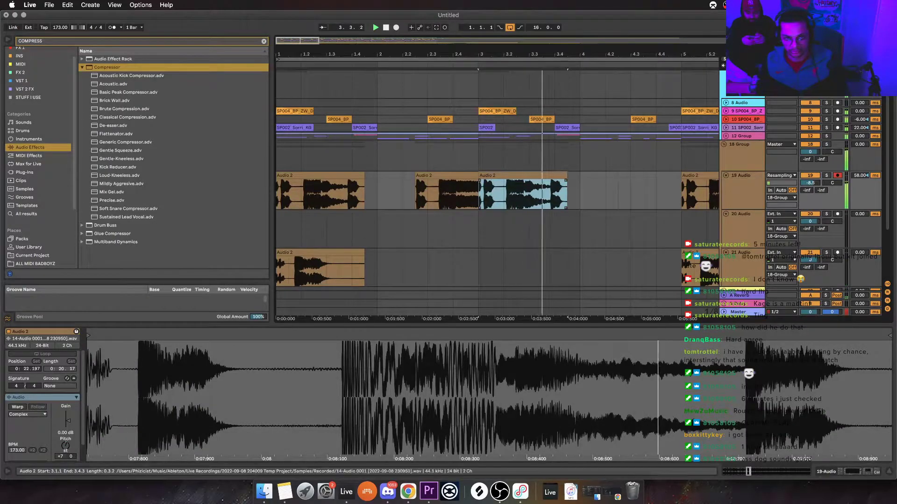
pyautogui.press('space')
pyautogui.press('space')
pyautogui.moveTo(567, 175); pyautogui.dragTo(516, 175)
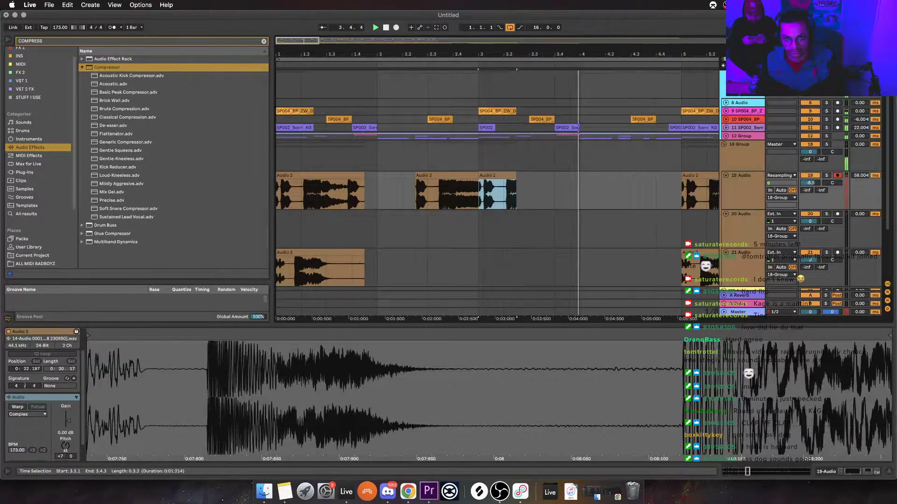
# Replace the resampled clips between 5.1.1 and 11.1.1 with a duplicate of the 1.1.1 to 5.1.1 range
pyautogui.press('-')
pyautogui.press('-')
pyautogui.click(449, 175)
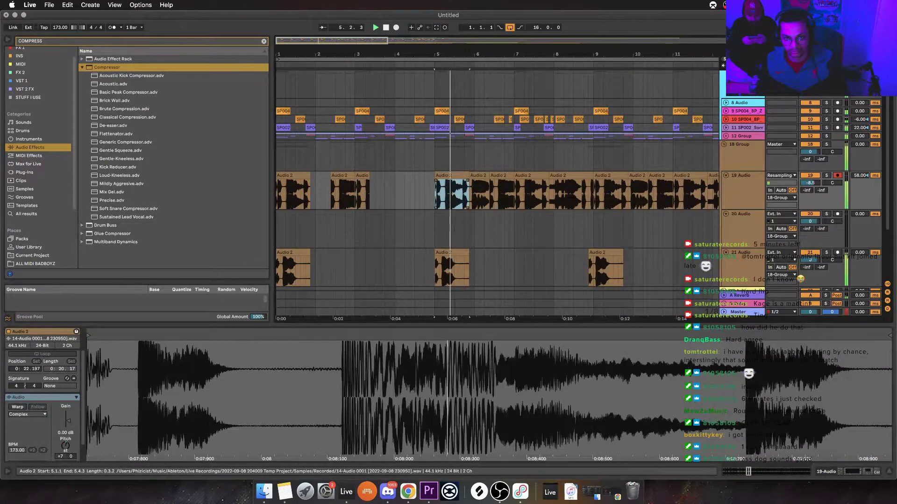
pyautogui.keyDown('shift'); pyautogui.click(660, 176); pyautogui.keyUp('shift')
pyautogui.press('Delete')
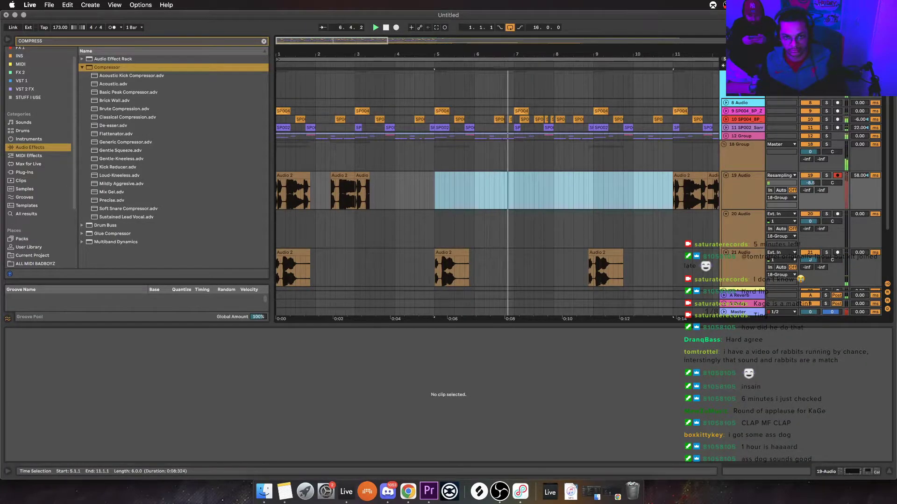
pyautogui.moveTo(434, 191); pyautogui.dragTo(276, 192)
pyautogui.press('super+d')
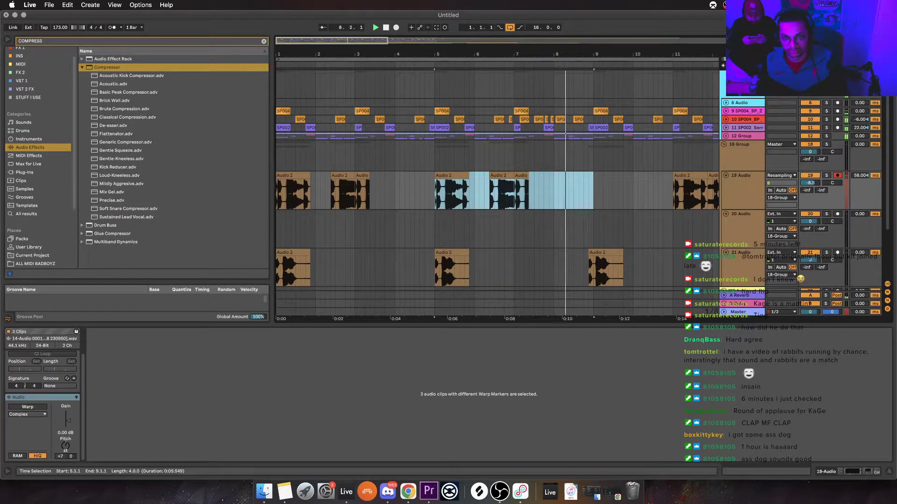
# Delete the remaining resampled clips up to bar 17 and duplicate the 1.1.1 to 9.1.1 range into bars 9 to 17
pyautogui.press('-')
pyautogui.moveTo(625, 192); pyautogui.dragTo(443, 227)
pyautogui.press('Delete')
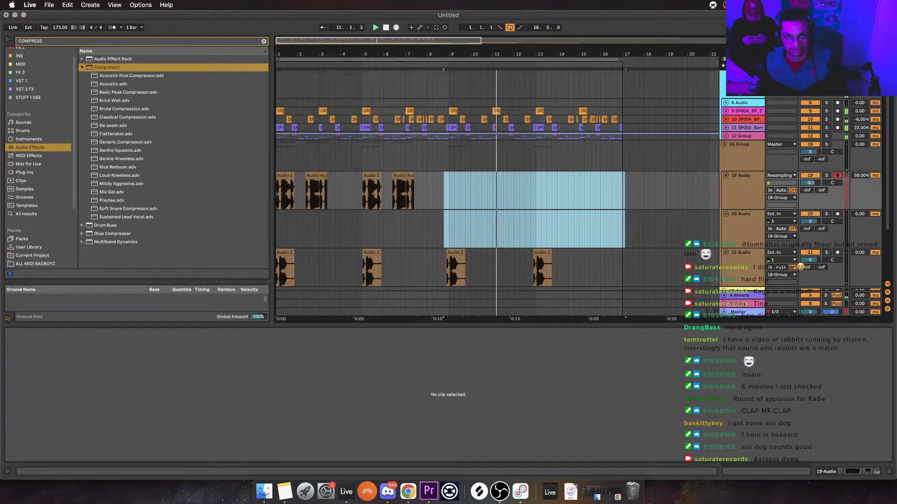
pyautogui.press('+')
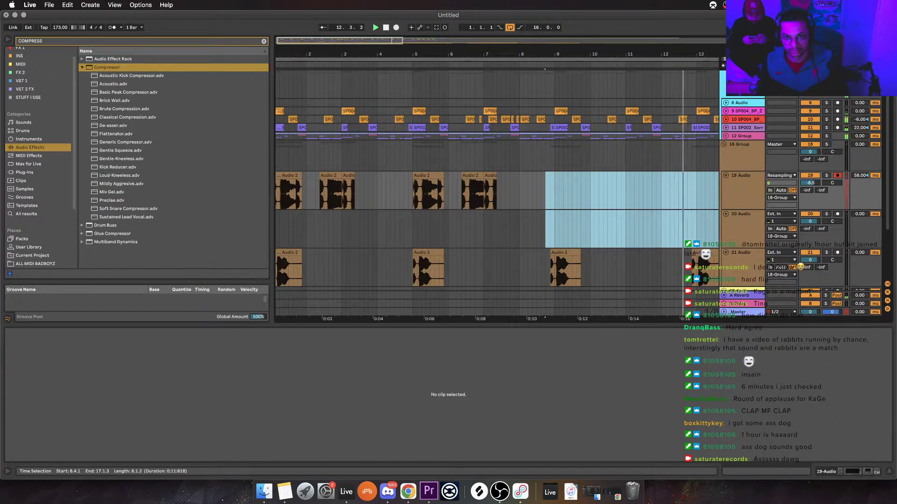
pyautogui.moveTo(554, 191); pyautogui.dragTo(275, 191)
pyautogui.press('super+d')
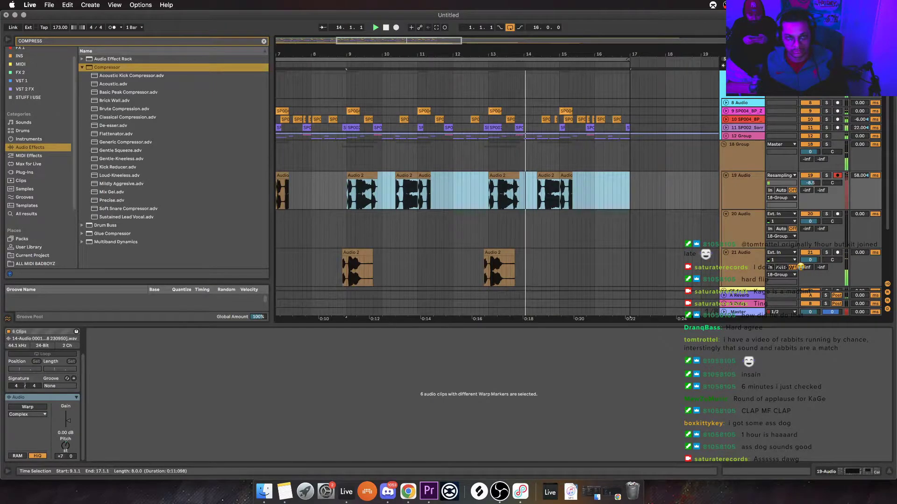
# Play the arrangement from its first bar with the opening drum clips in close view
pyautogui.hscroll(-5, 497, 191)
pyautogui.click(282, 127)
pyautogui.press('space')
pyautogui.press('space')
pyautogui.moveTo(285, 119); pyautogui.dragTo(289, 84)
pyautogui.press('+')
pyautogui.press('+')
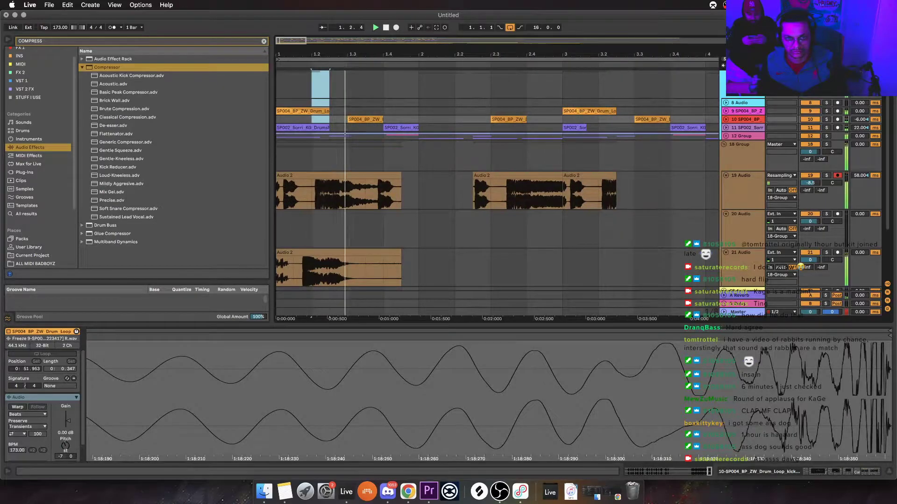
# Unfold 12 Group and play the SP002 drum clip at 1.4.1 repeatedly to check its timing
pyautogui.click(726, 136)
pyautogui.click(415, 128)
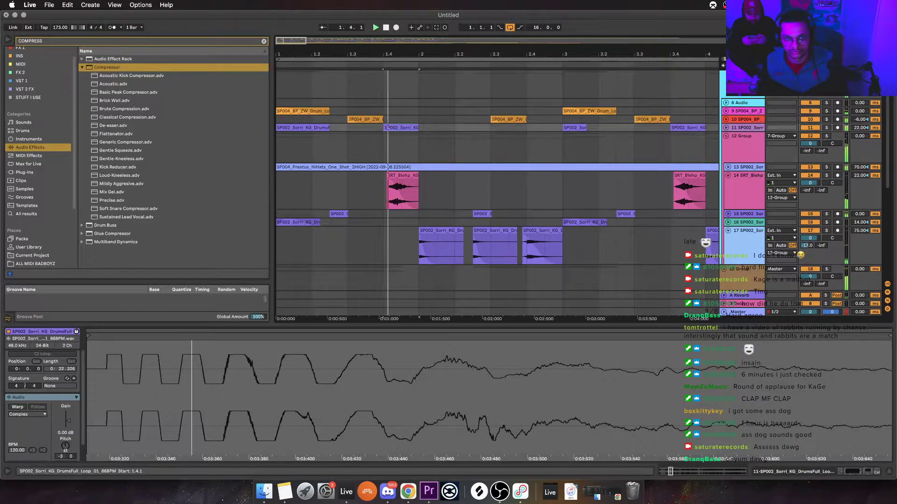
pyautogui.press('space')
pyautogui.press('space')
pyautogui.press('space')
pyautogui.press('space')
pyautogui.press('space')
pyautogui.press('space')
pyautogui.press('space')
pyautogui.press('space')
pyautogui.press('space')
# Set the track delay of the SP002 drum track 11 to 23 ms and play the result
pyautogui.click(867, 128)
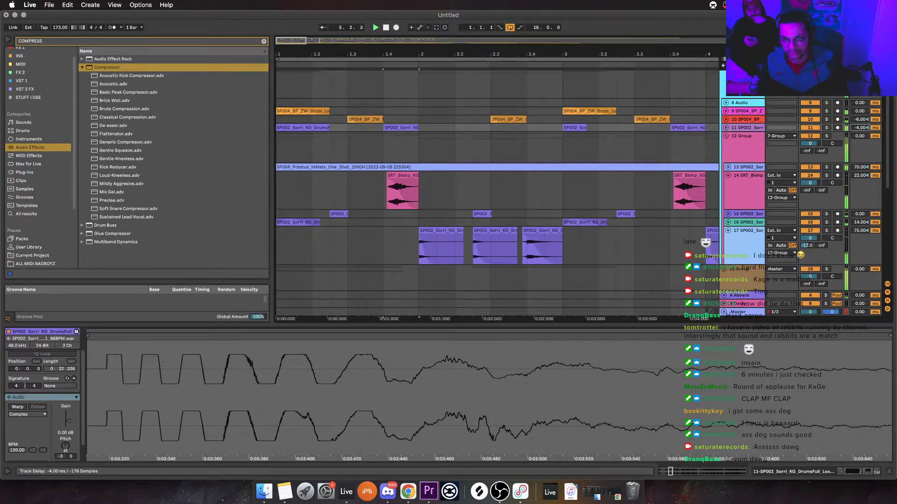
pyautogui.moveTo(859, 128); pyautogui.dragTo(859, 124)
pyautogui.press('space')
pyautogui.press('space')
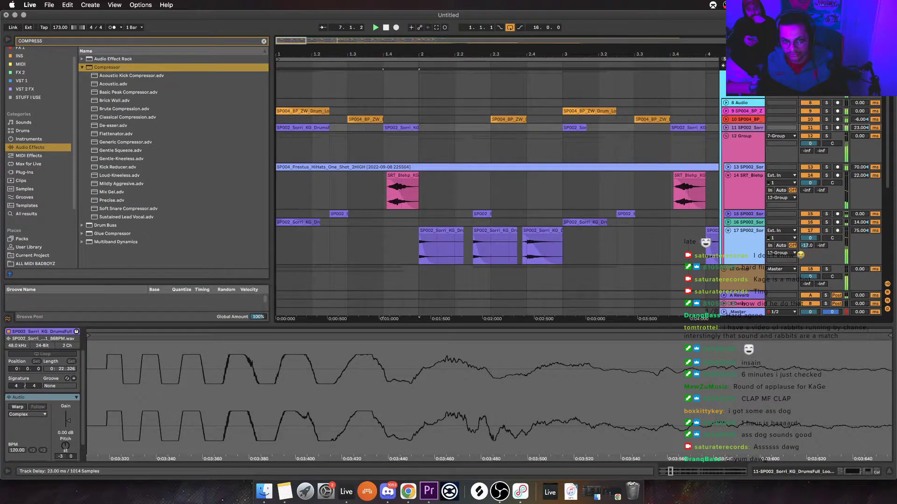
pyautogui.scroll(-10, 497, 187)
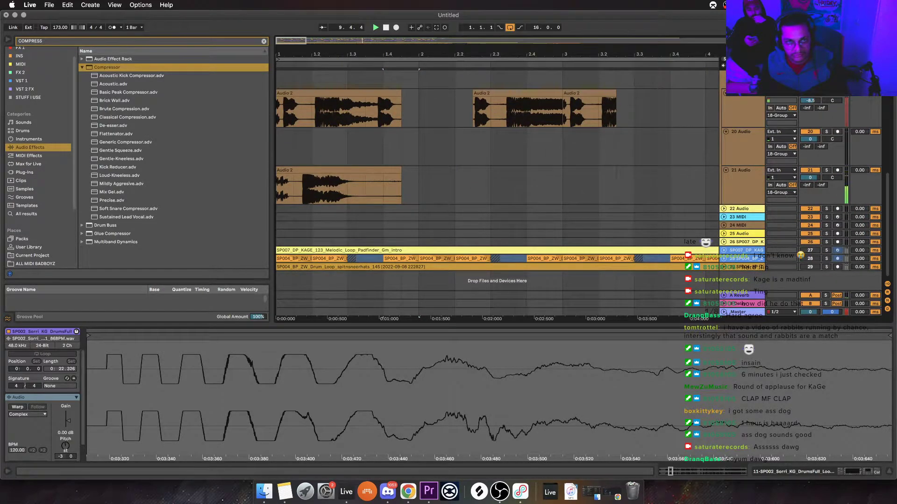
pyautogui.scroll(-3, 616, 174)
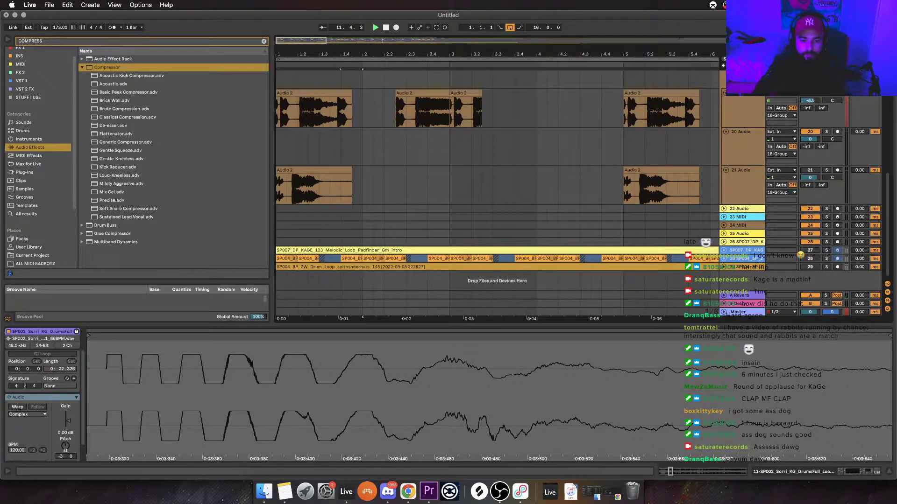
# Switch to Chrome, check the remaining time on the Google timer and minimize its window
pyautogui.click(408, 492)
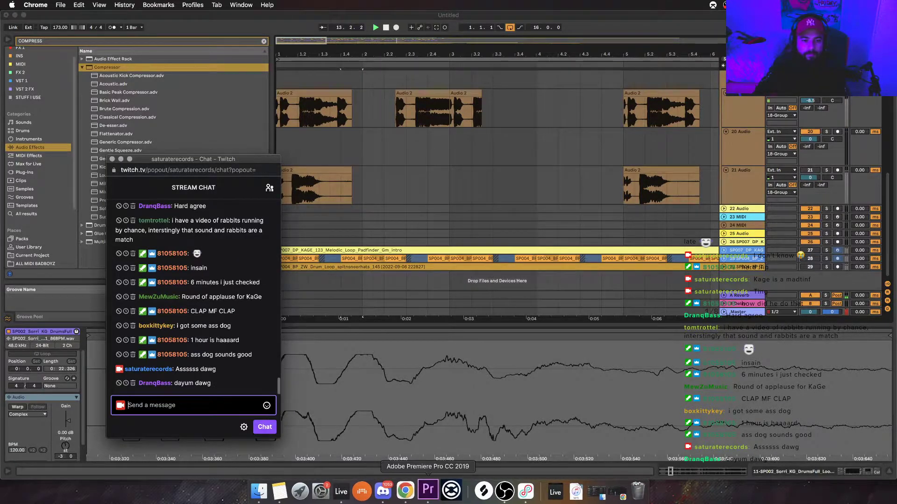
pyautogui.rightClick(407, 490)
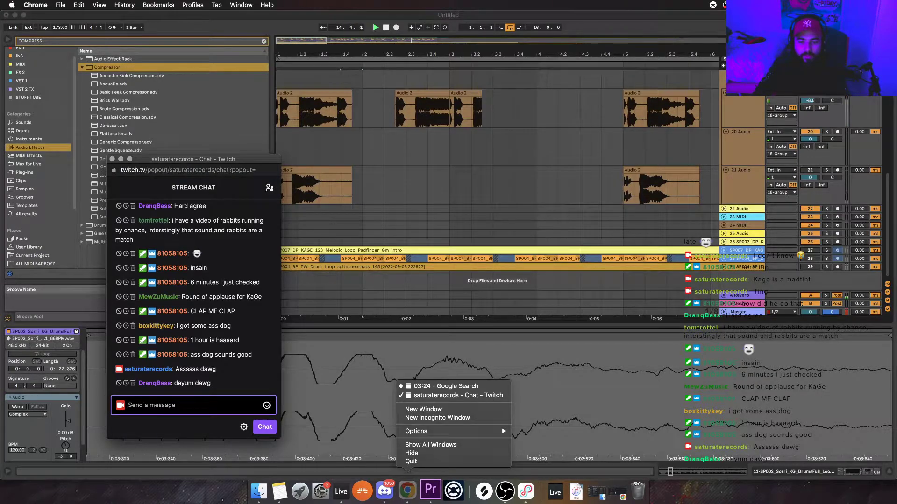
pyautogui.click(443, 386)
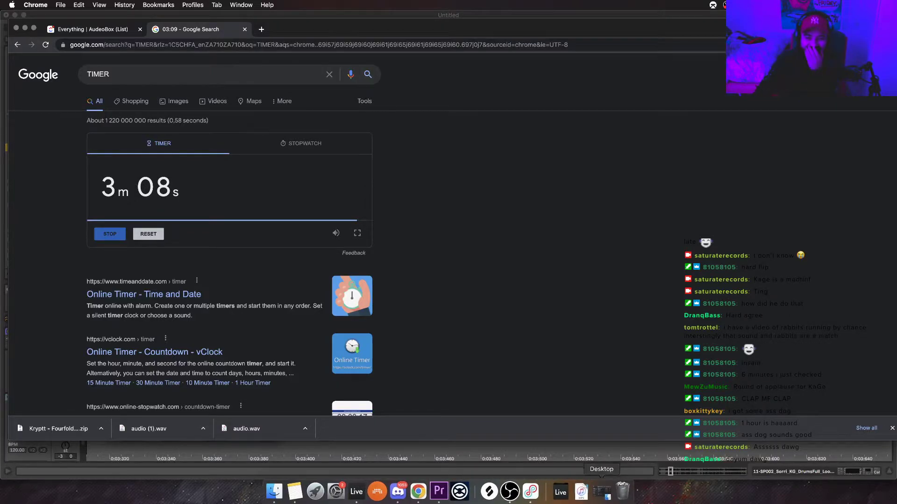
pyautogui.click(25, 27)
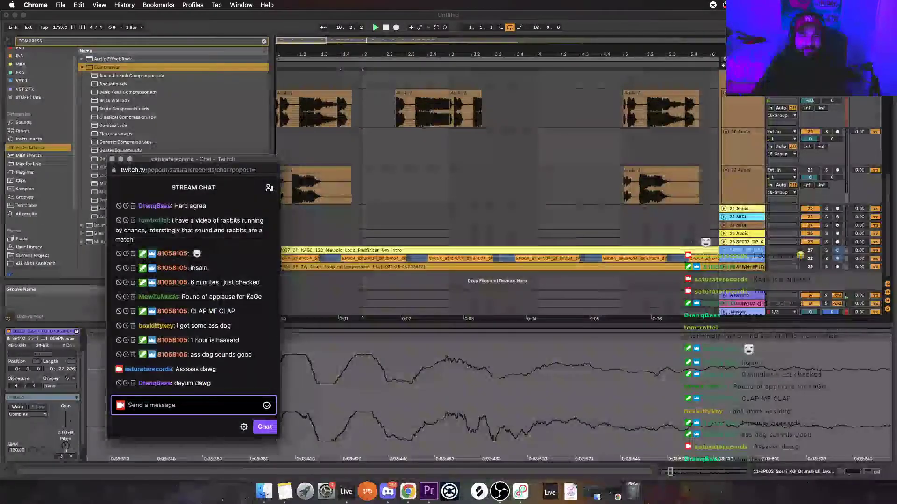
# Return to Ableton Live, stop playback and select everything from 1.1.1 to 17.1.1 on all tracks
pyautogui.press('super+Tab')
pyautogui.click(417, 186)
pyautogui.press('space')
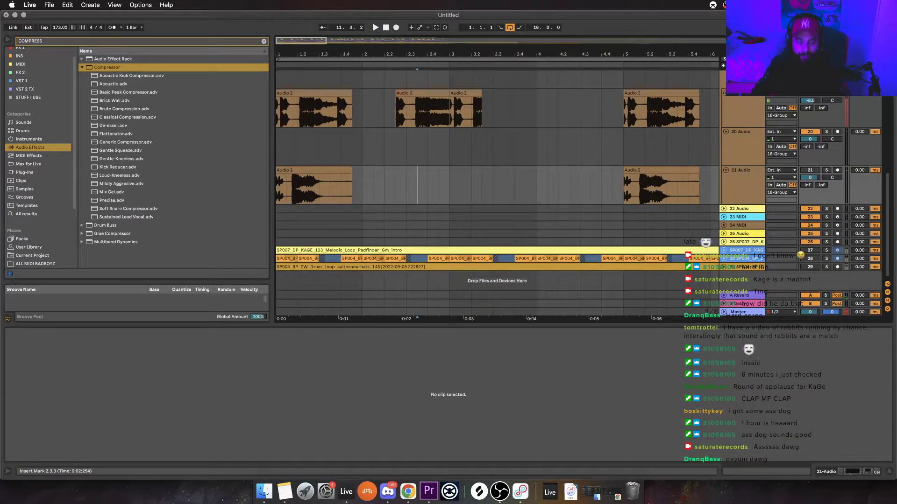
pyautogui.hotkey('ctrl', 'a')
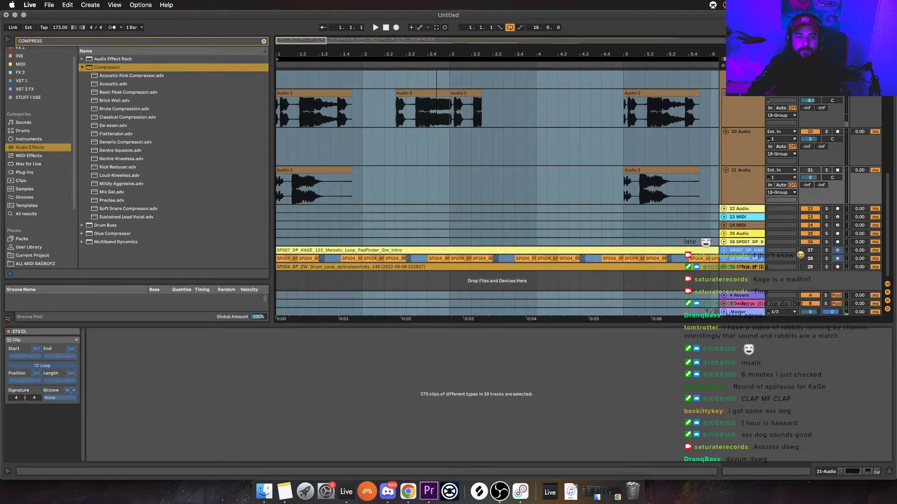
# Examine the arrangement's tracks up to and beyond bar 17 during playback, and clear the selection
pyautogui.press('-')
pyautogui.press('-')
pyautogui.press('-')
pyautogui.hscroll(3, 438, 186)
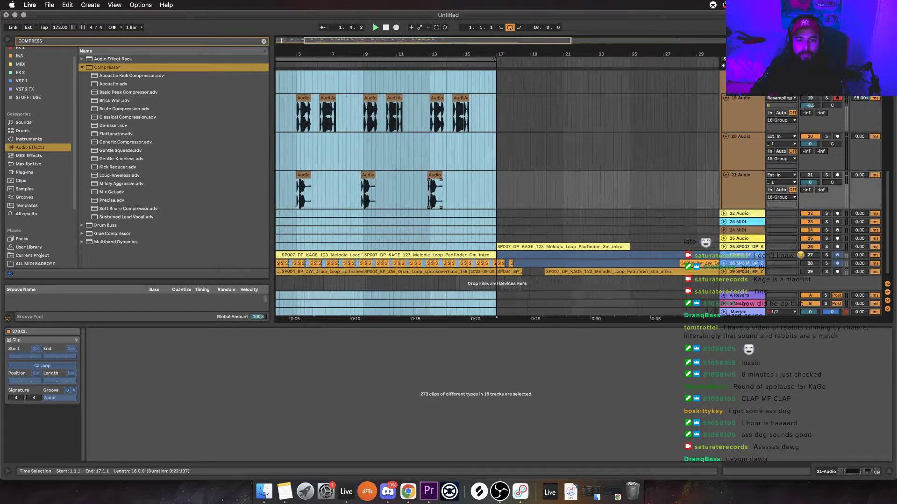
pyautogui.scroll(4, 438, 187)
pyautogui.hscroll(8, 417, 187)
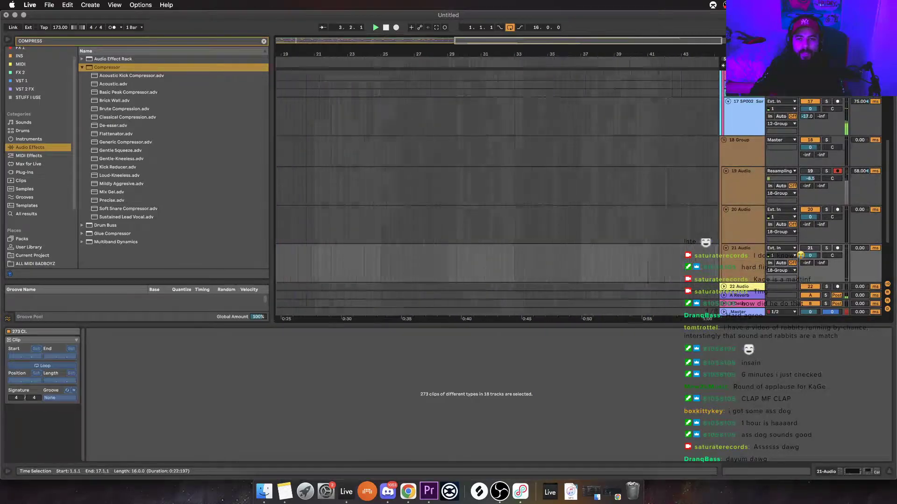
pyautogui.scroll(-4, 417, 187)
pyautogui.hscroll(-9, 417, 187)
pyautogui.scroll(3, 497, 187)
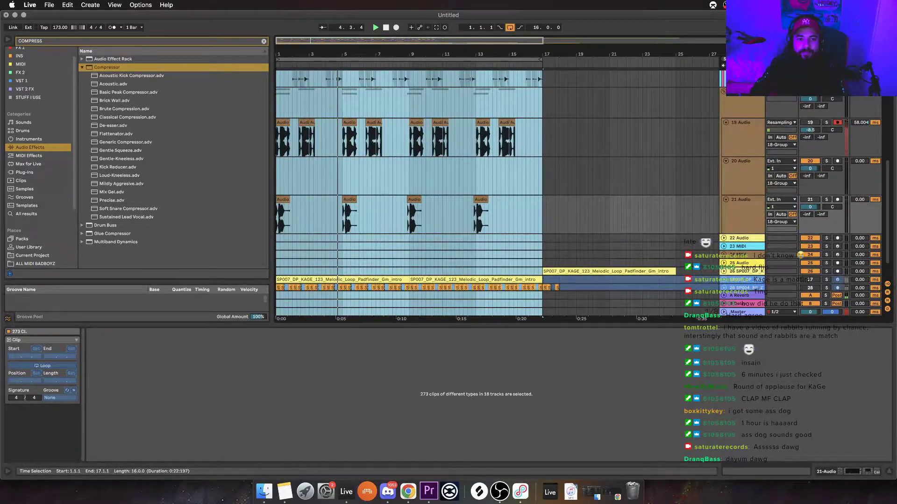
pyautogui.scroll(5, 497, 186)
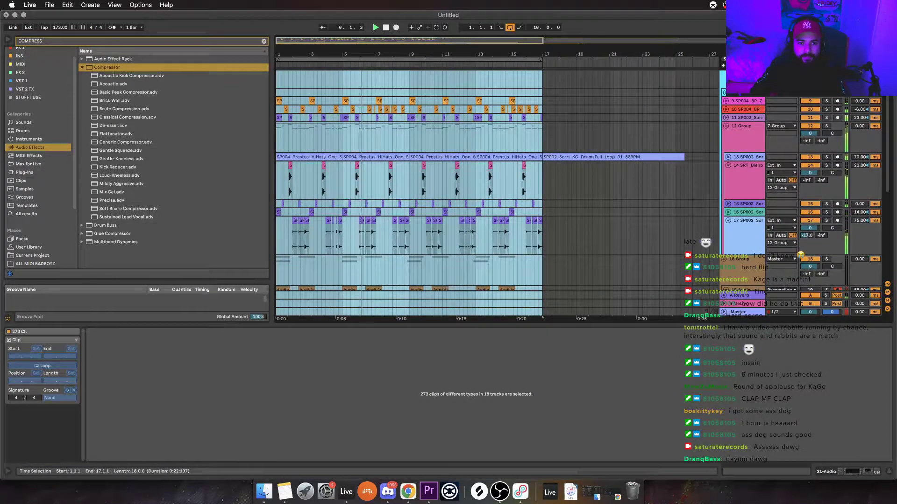
pyautogui.click(368, 220)
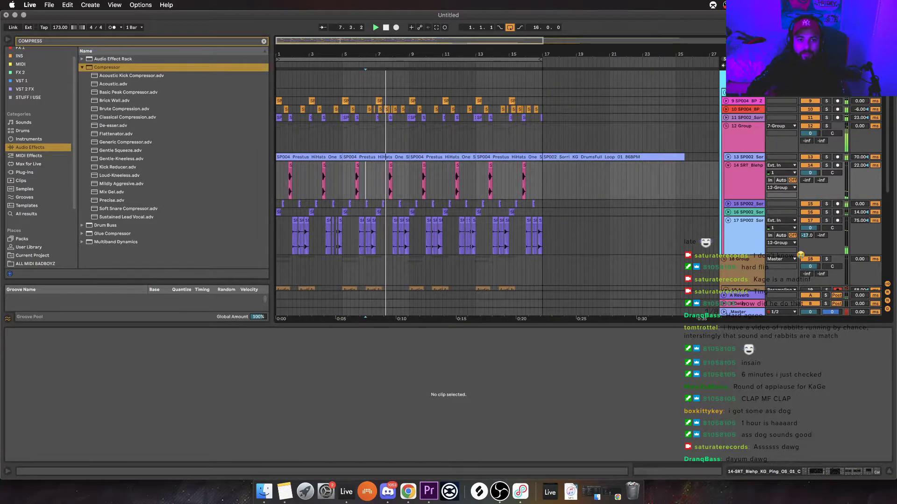
# Examine the clips and automation across the 16-bar arrangement during playback, then replay a short passage around bar 6
pyautogui.scroll(5, 366, 183)
pyautogui.scroll(-1, 501, 187)
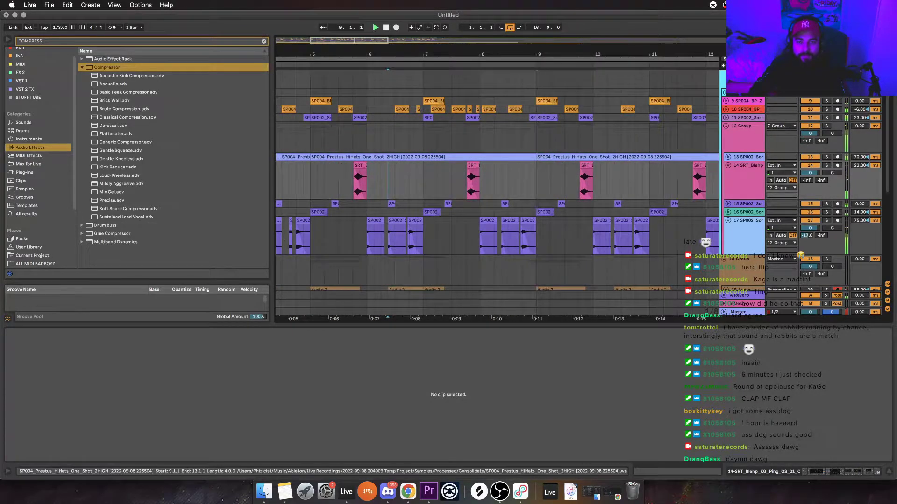
pyautogui.hscroll(-3, 501, 187)
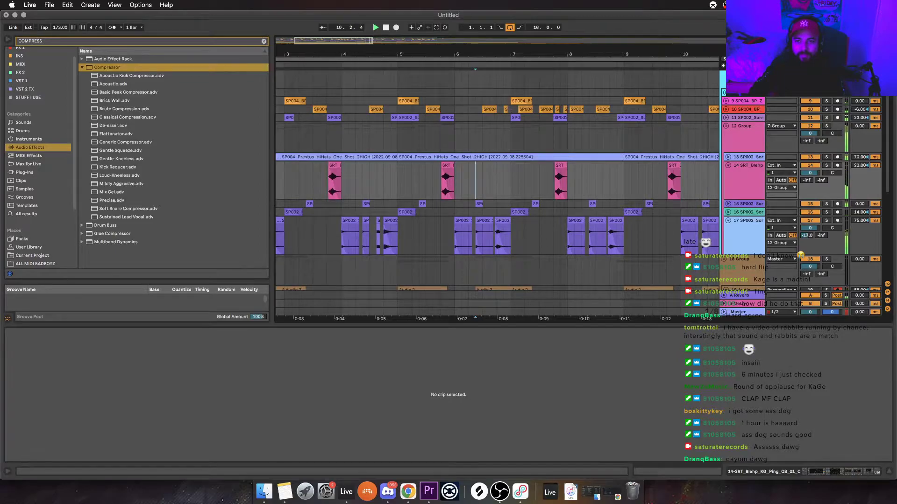
pyautogui.press('a')
pyautogui.hscroll(-2, 497, 187)
pyautogui.scroll(1, 497, 187)
pyautogui.hscroll(1, 497, 186)
pyautogui.hscroll(-2, 497, 187)
pyautogui.hscroll(8, 497, 186)
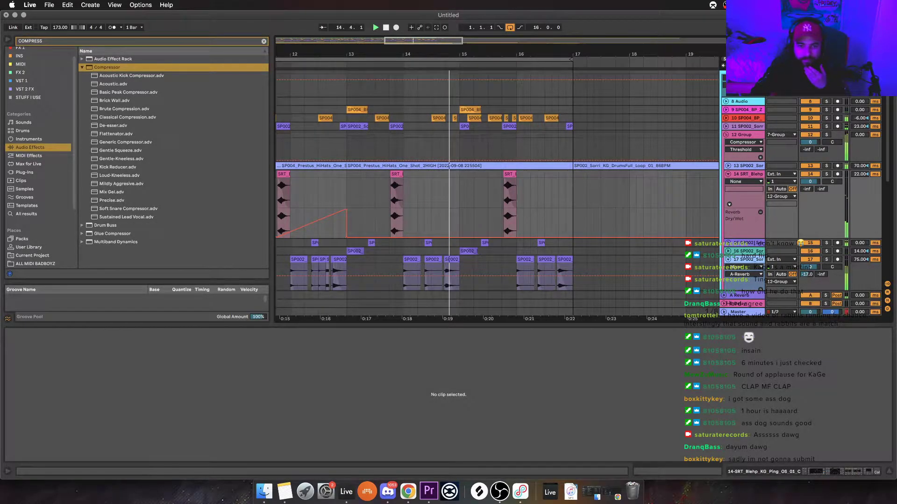
pyautogui.scroll(5, 495, 187)
pyautogui.press('space')
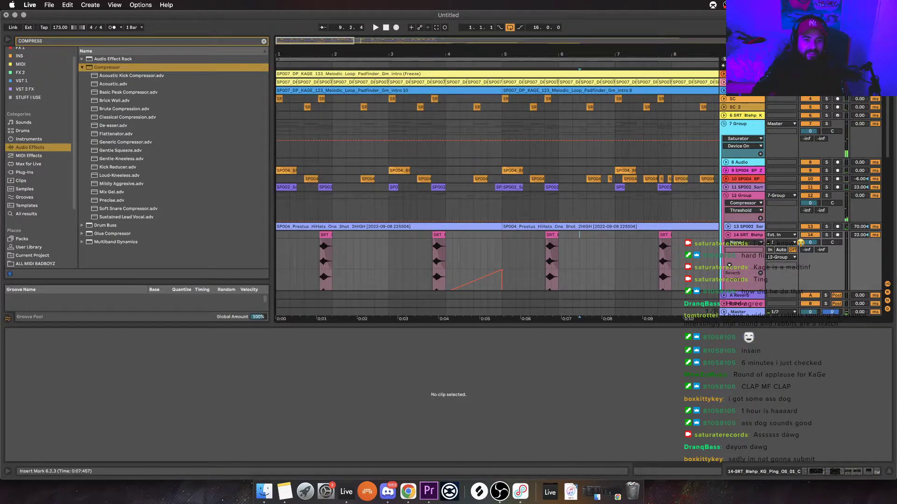
pyautogui.press('space')
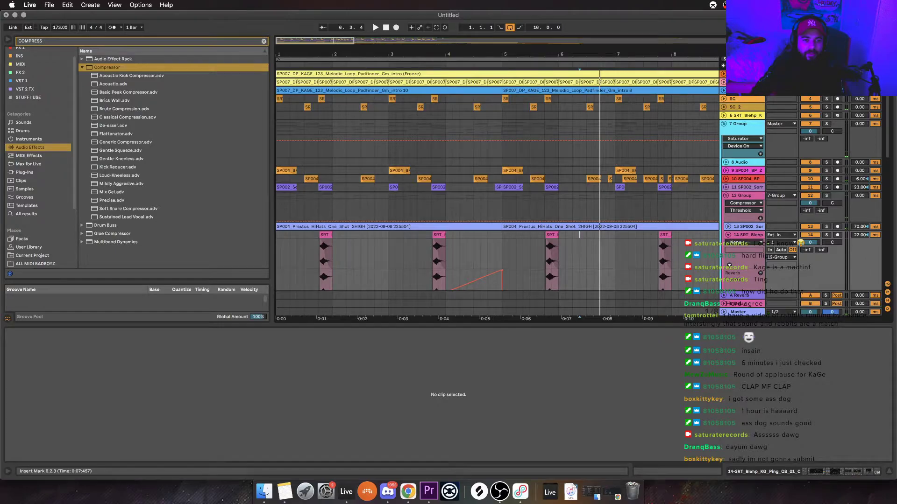
# Audition the arrangement from the first Audio 2 clip on track 19, starting at 1.1.1
pyautogui.scroll(-3, 497, 182)
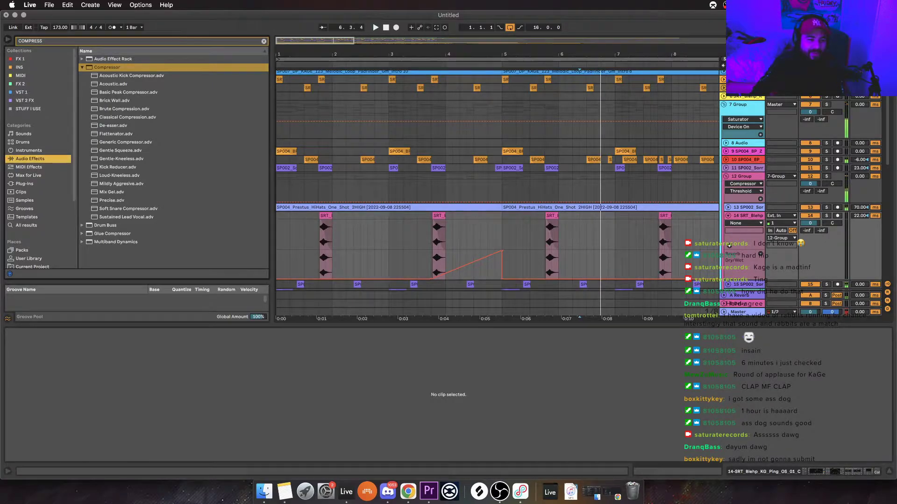
pyautogui.scroll(-4, 37, 159)
pyautogui.scroll(1, 37, 159)
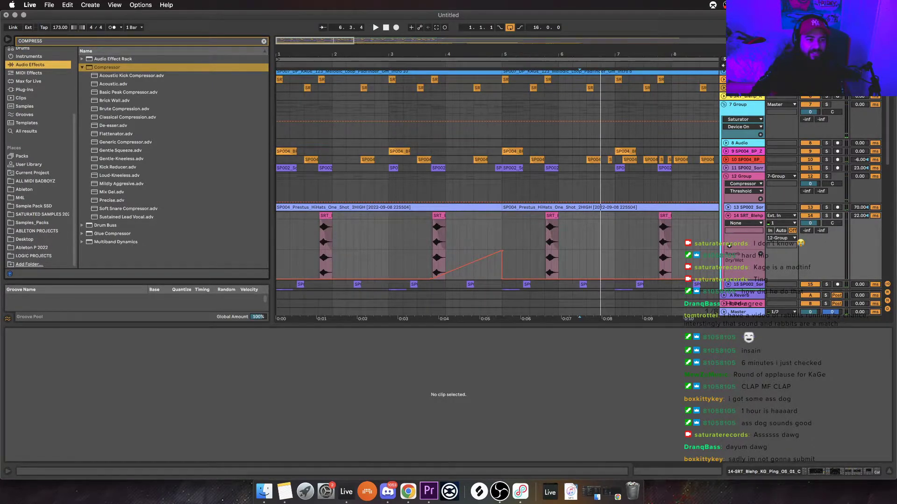
pyautogui.scroll(-12, 498, 182)
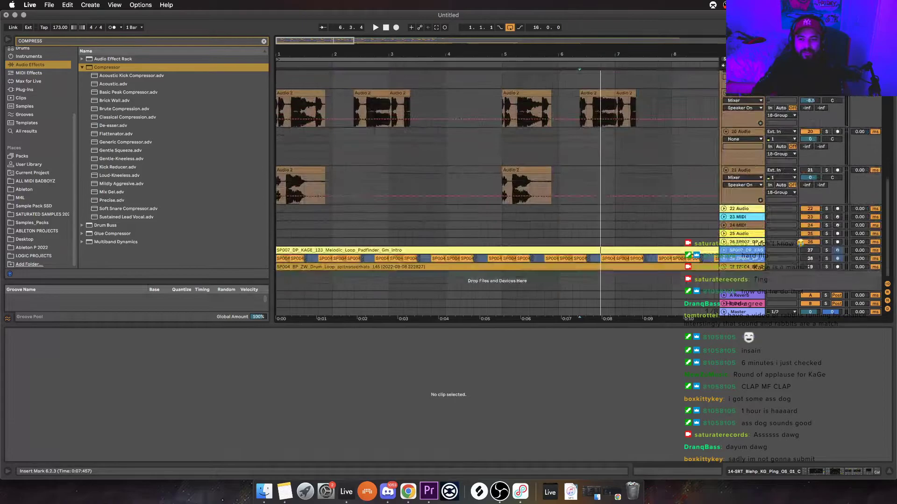
pyautogui.click(300, 93)
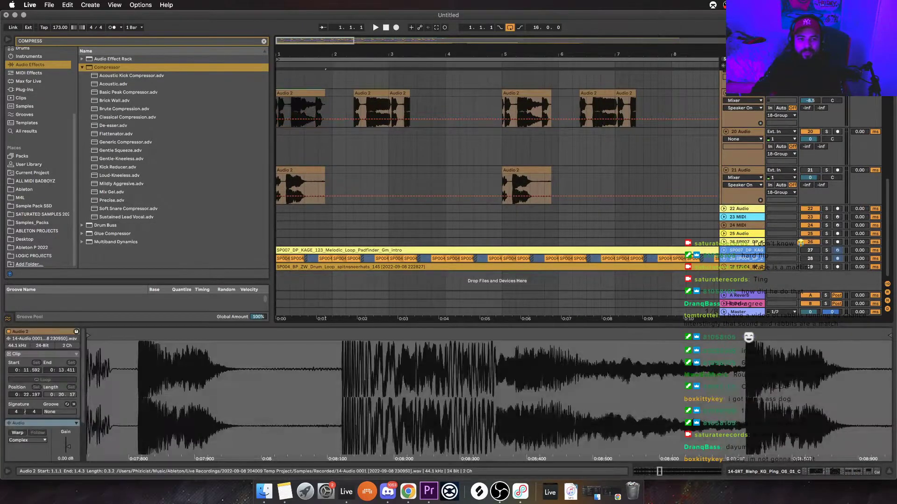
pyautogui.press('space')
pyautogui.press('space')
pyautogui.scroll(2, 618, 230)
pyautogui.scroll(-1, 617, 229)
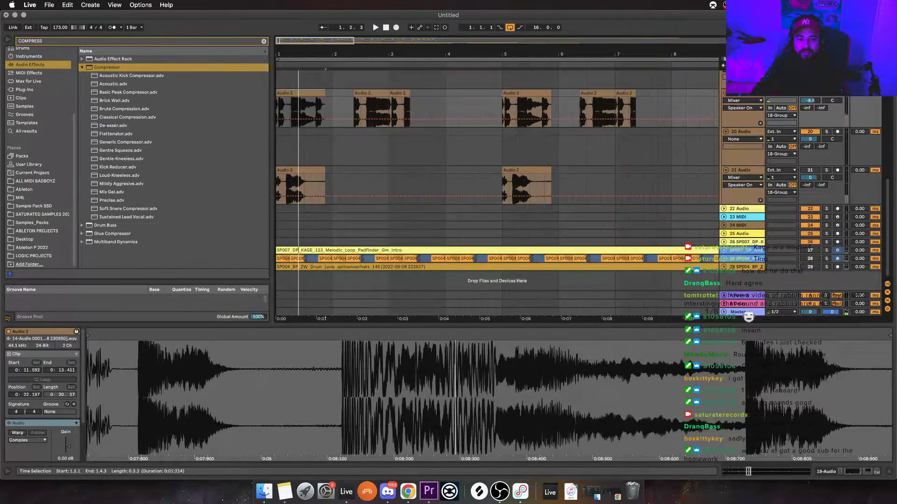
# Go down through the tracks from 19 to 26, view track 26's device chain and hide the automation
pyautogui.press('Down')
pyautogui.press('Down')
pyautogui.press('Down')
pyautogui.press('Down')
pyautogui.press('Down')
pyautogui.press('Down')
pyautogui.press('Down')
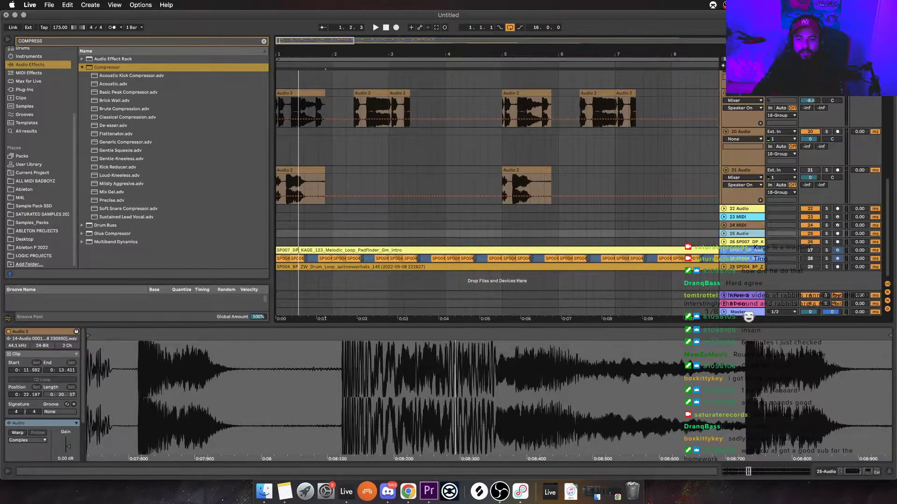
pyautogui.hotkey('shift', 'Tab')
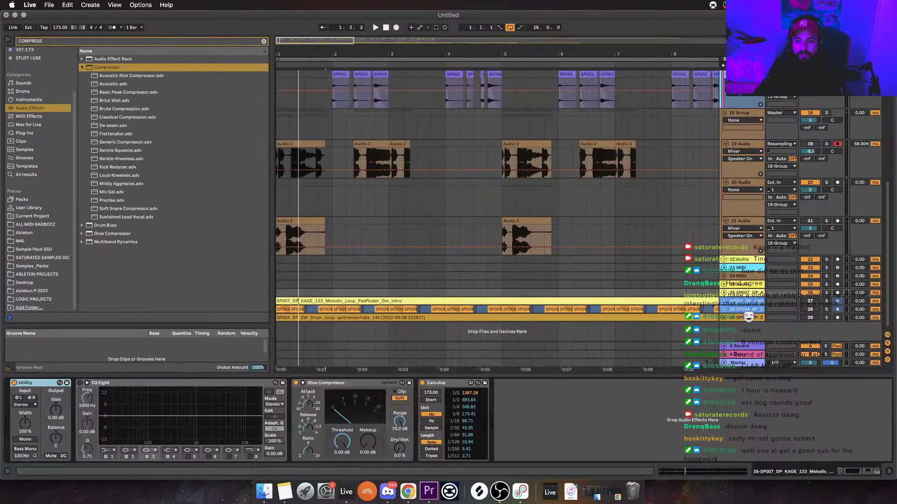
pyautogui.press('a')
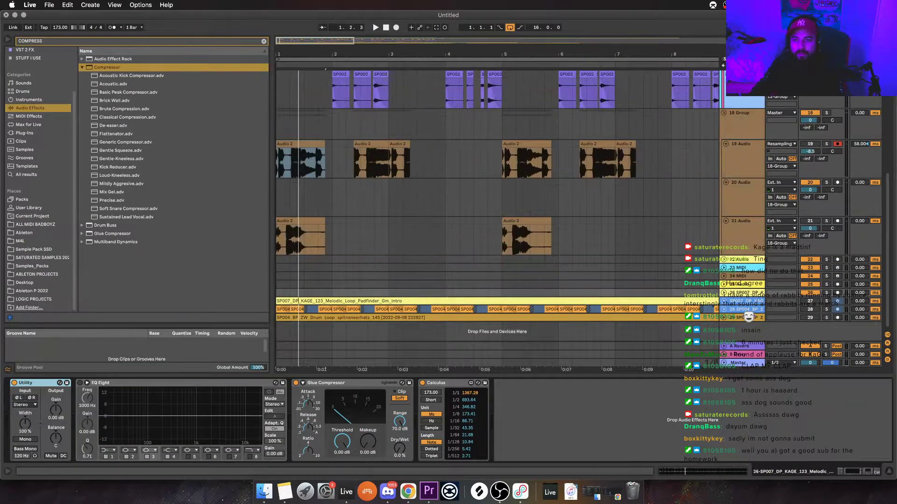
# Arm the SRT_Blehp bass track 6 for recording and select it to show its device chain
pyautogui.scroll(8, 497, 206)
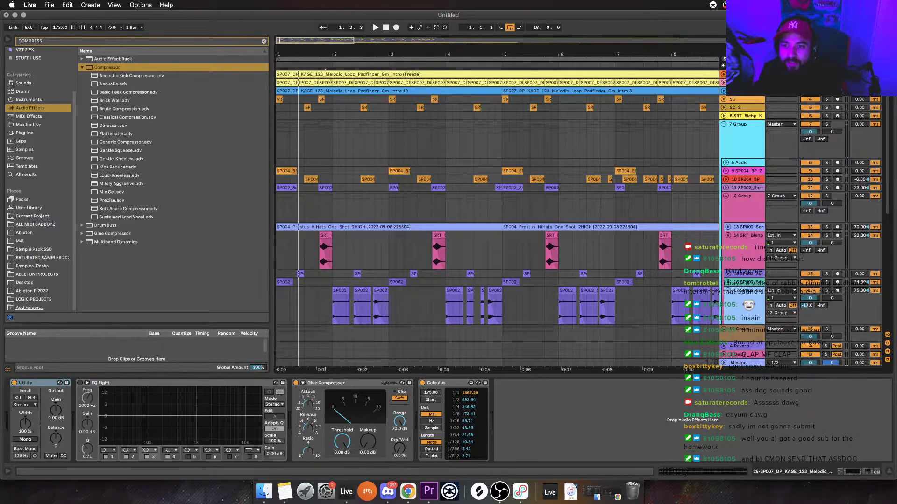
pyautogui.click(837, 115)
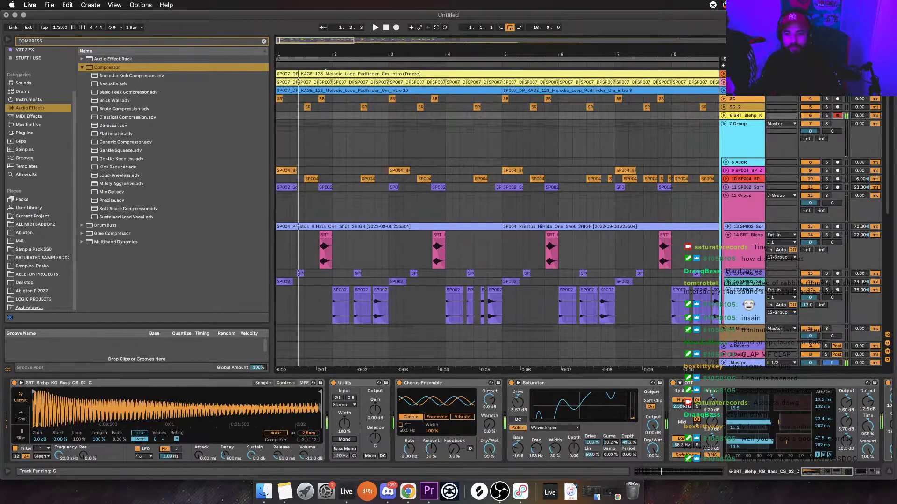
pyautogui.hscroll(1, 497, 210)
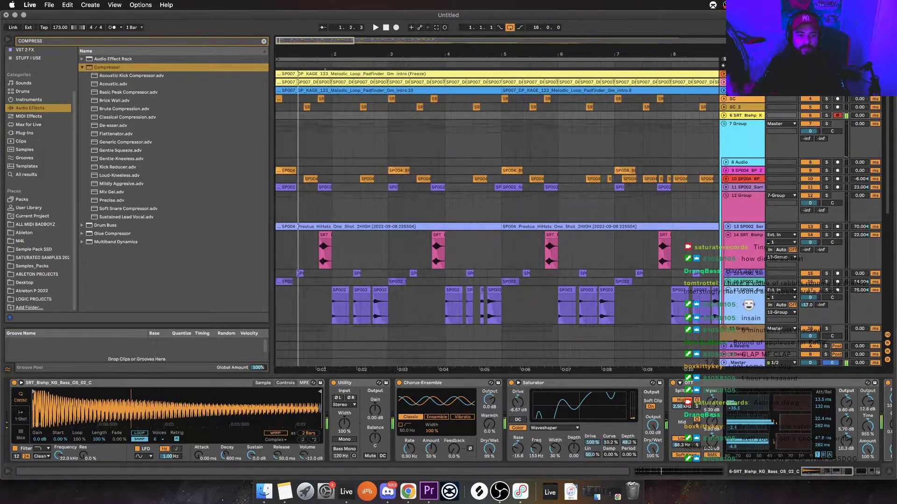
pyautogui.press('super+space')
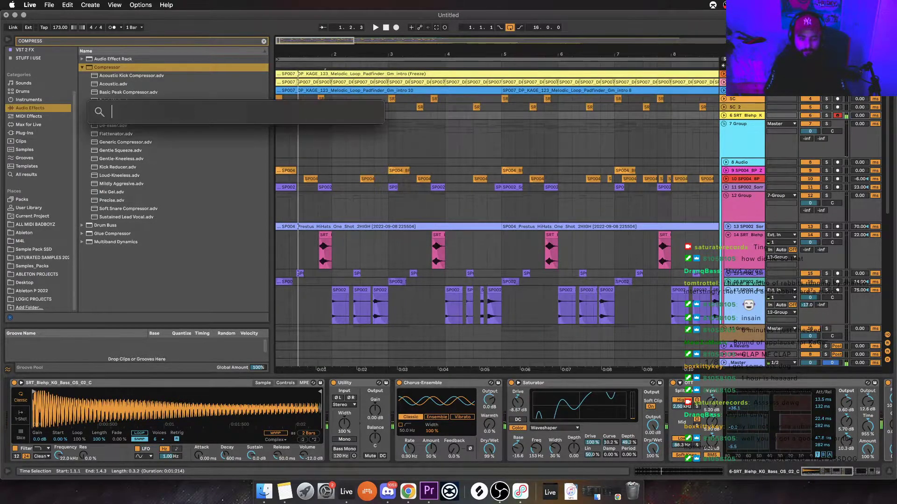
pyautogui.hscroll(1, 480, 162)
pyautogui.click(479, 161)
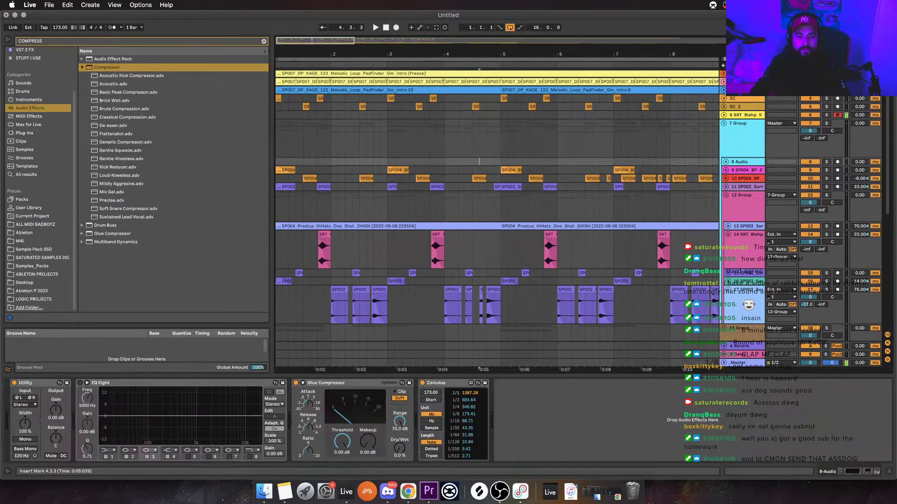
pyautogui.click(743, 114)
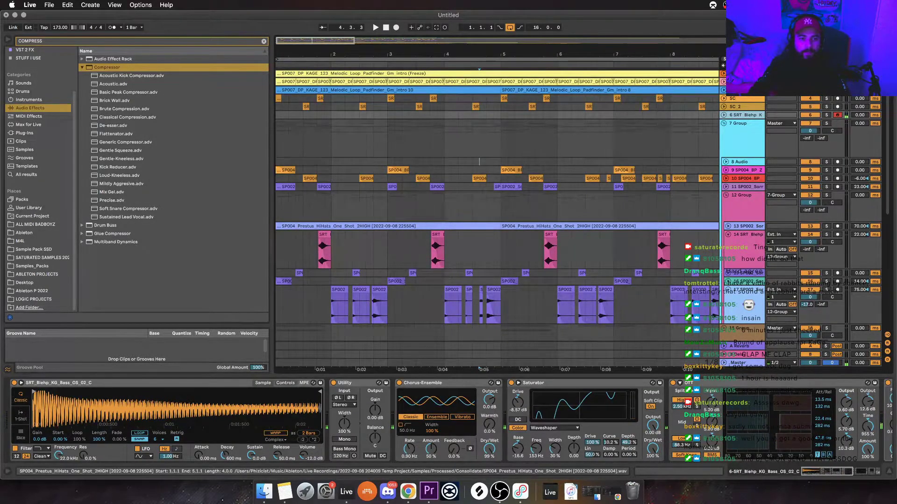
# Play the arrangement from 1.1.1, record a bass take on track 6 during playback and stop
pyautogui.click(387, 226)
pyautogui.press('space')
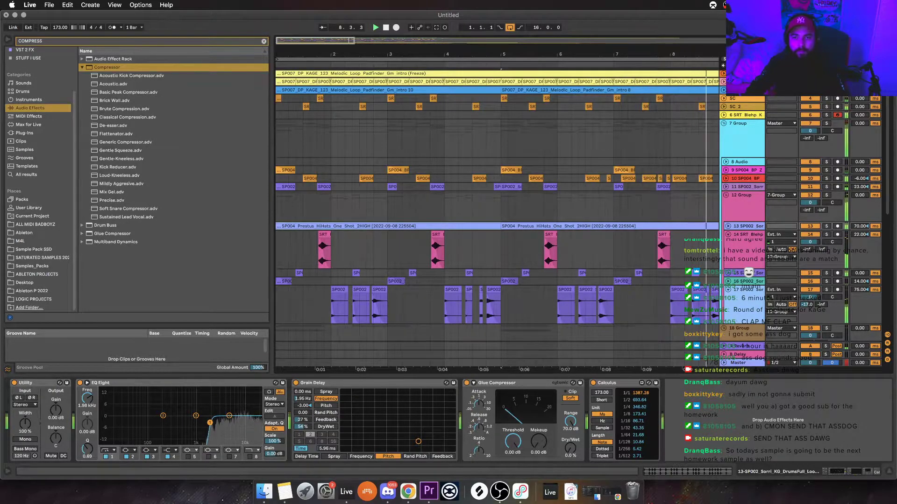
pyautogui.press('F9')
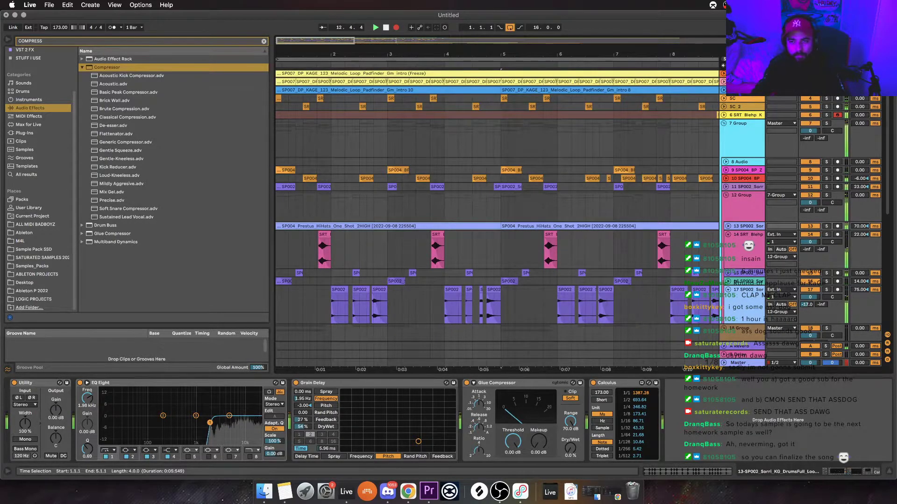
pyautogui.press('space')
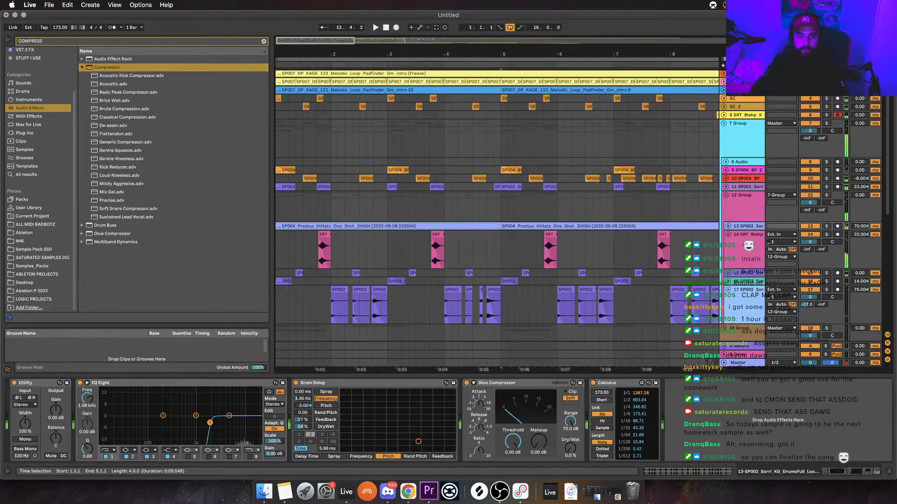
# Unfold bass track 6 and move the recorded bass clip to start at 1.1.1
pyautogui.scroll(-1, 497, 211)
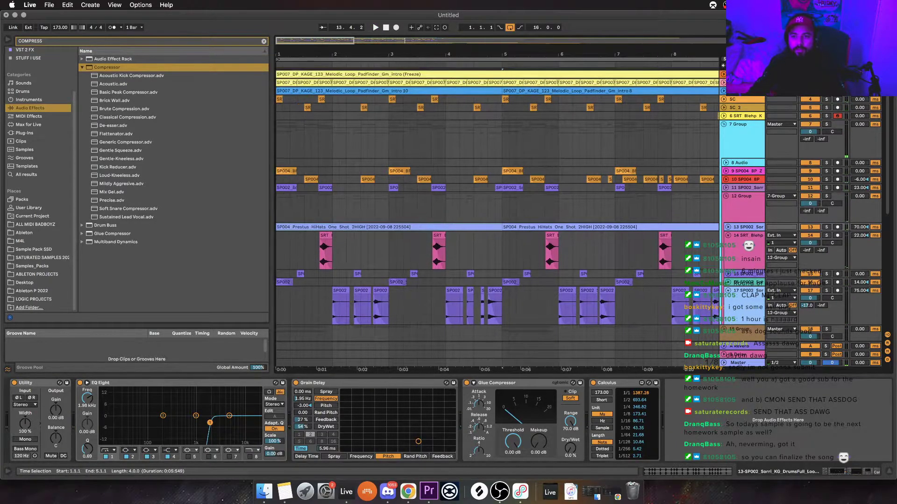
pyautogui.scroll(-6, 396, 210)
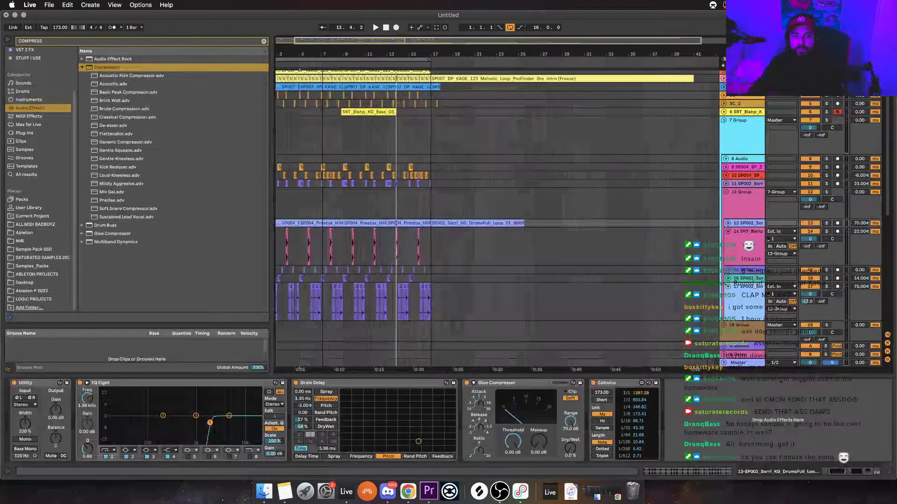
pyautogui.scroll(1, 396, 210)
pyautogui.click(723, 111)
pyautogui.moveTo(374, 112); pyautogui.dragTo(289, 130)
pyautogui.hscroll(4, 497, 210)
pyautogui.hscroll(-5, 497, 210)
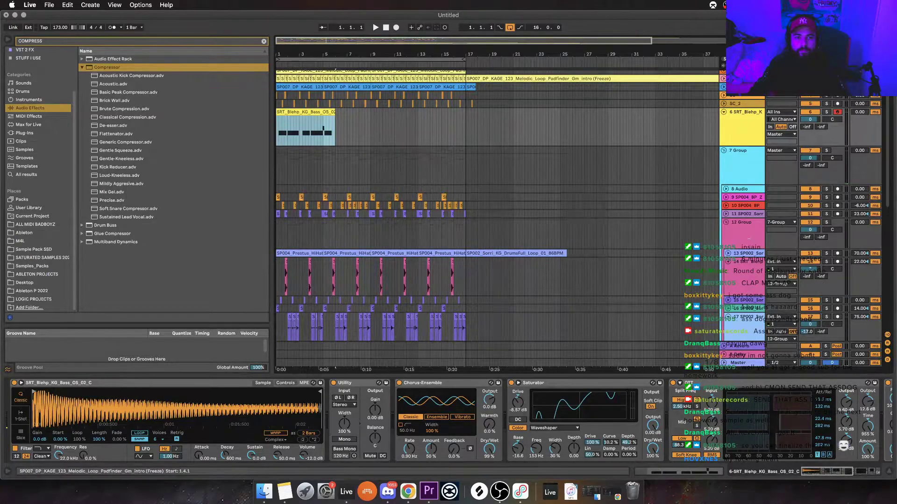
# Try shifting the start of the recorded bass clip to 1.1.3 and audition its timing
pyautogui.press('z')
pyautogui.moveTo(277, 111)
pyautogui.mouseDown()
pyautogui.moveTo(304, 112)
pyautogui.moveTo(290, 112)
pyautogui.mouseUp()
pyautogui.press('space')
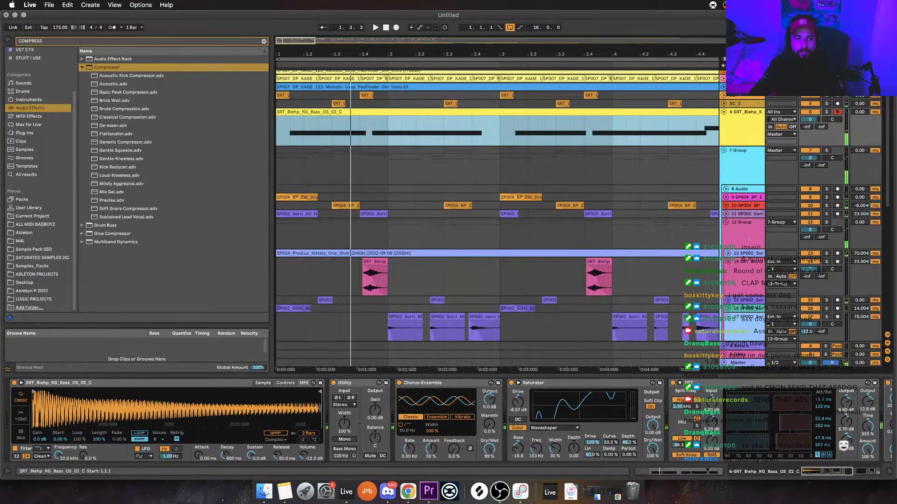
pyautogui.moveTo(276, 112); pyautogui.dragTo(290, 111)
pyautogui.press('super+shift+z')
pyautogui.press('space')
# Try starting the bass clip at 1.2.1, audition it and undo that last change
pyautogui.doubleClick(294, 112)
pyautogui.press('space')
pyautogui.moveTo(295, 112); pyautogui.dragTo(323, 111)
pyautogui.press('space')
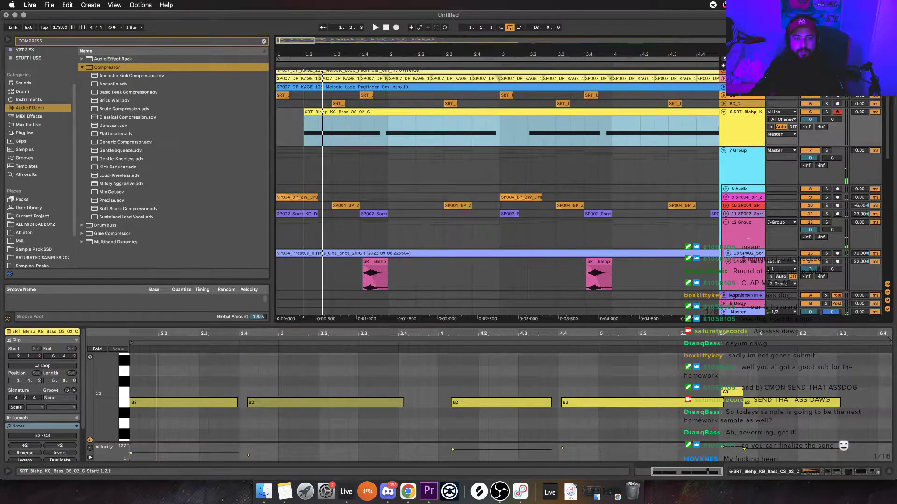
pyautogui.press('super+z')
pyautogui.press('space')
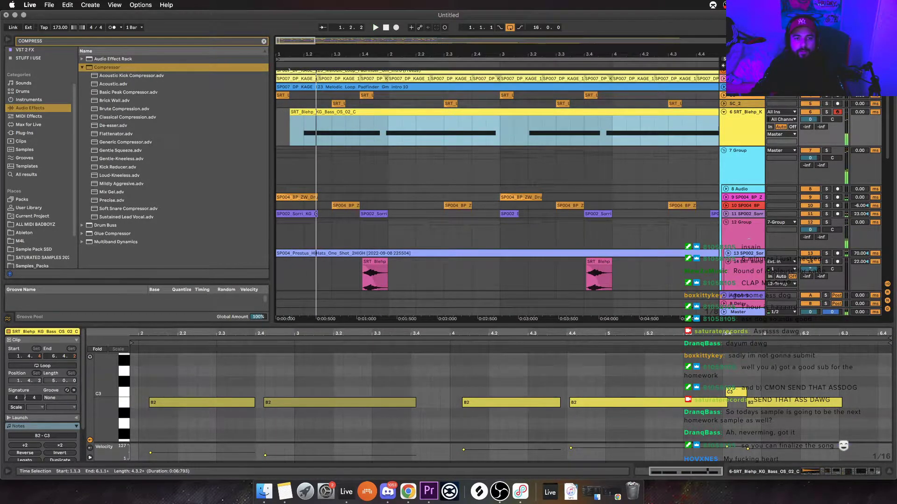
# Delete the recorded bass clip from track 6 and show the bass sampler's detailed envelope and oscillator controls
pyautogui.press('Delete')
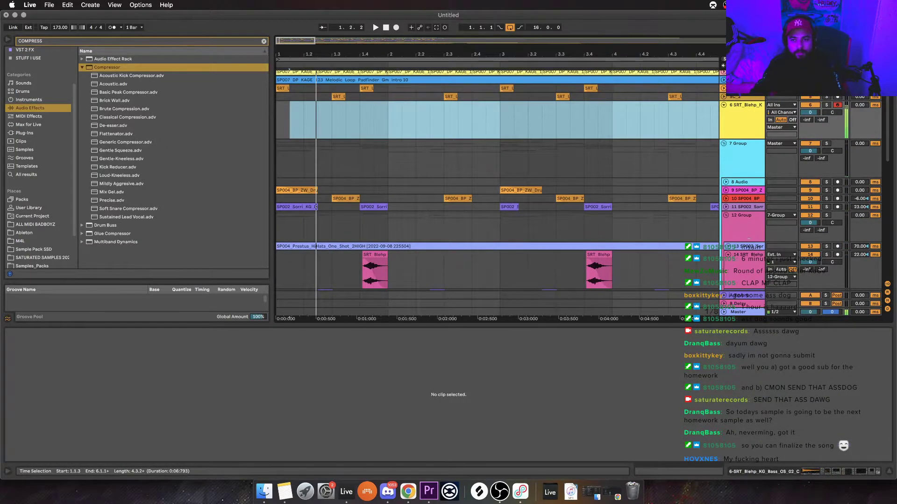
pyautogui.hotkey('shift', 'Tab')
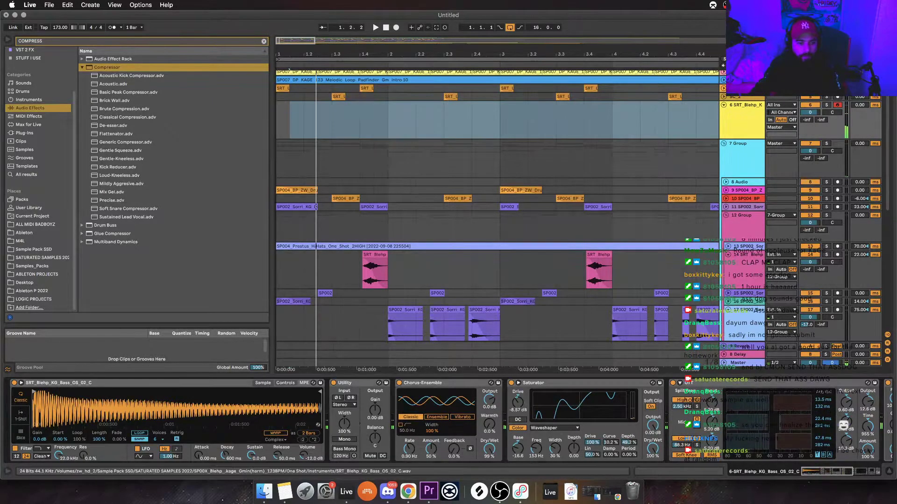
pyautogui.click(285, 383)
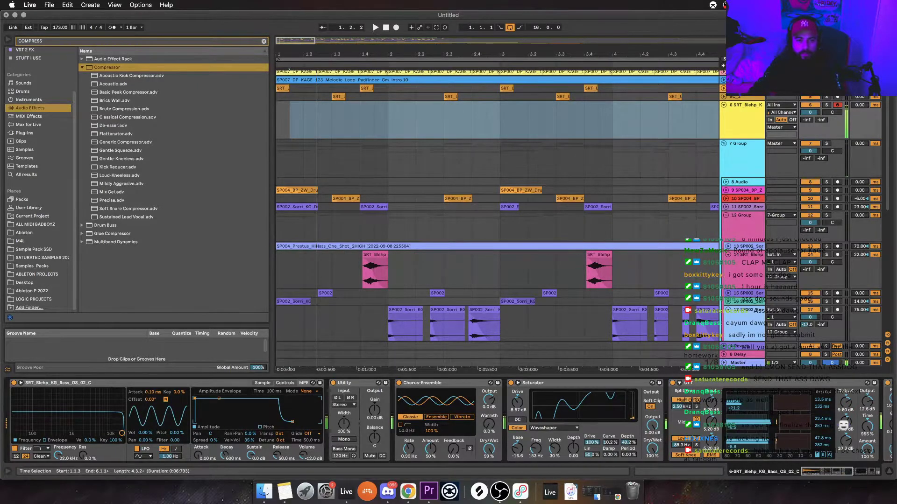
# Record a new bass take on track 6 from 1.1.1, select the recorded clip and stop playback
pyautogui.click(290, 120)
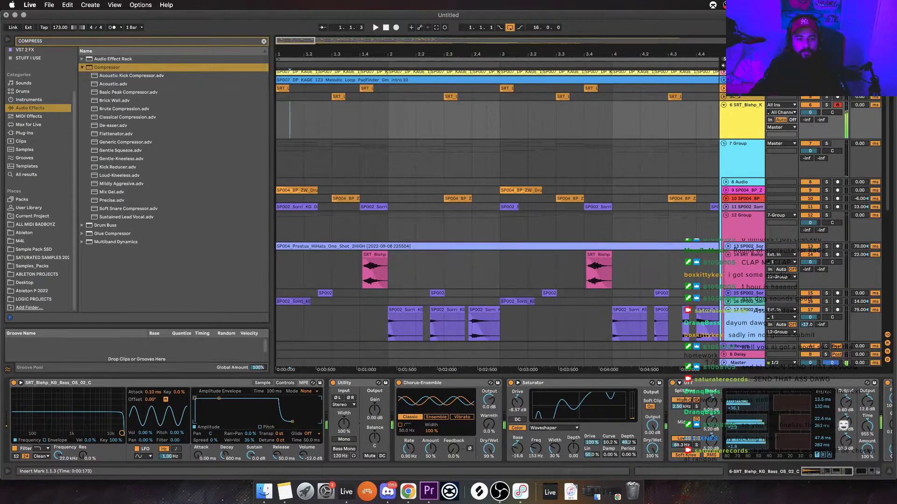
pyautogui.click(276, 119)
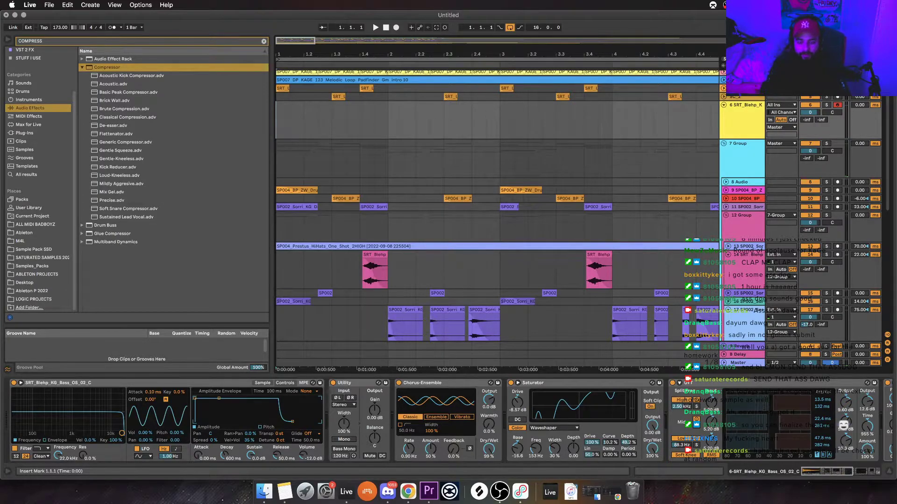
pyautogui.press('F9')
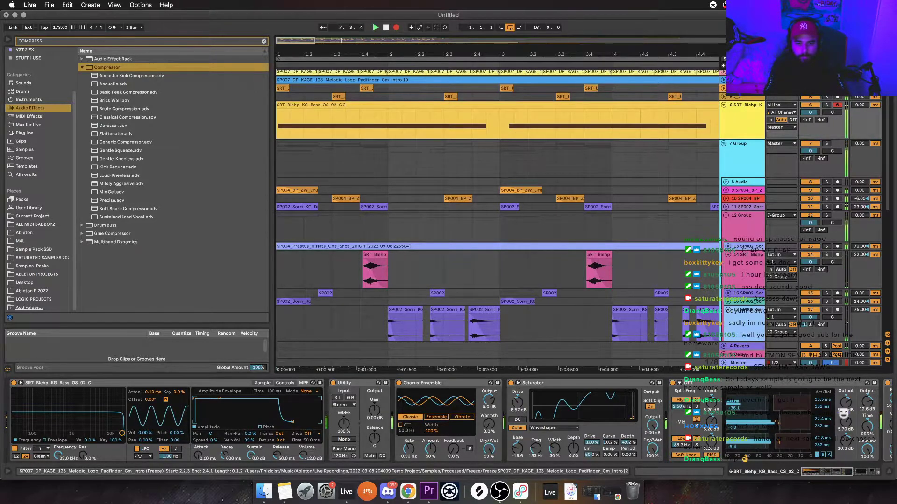
pyautogui.click(368, 105)
pyautogui.press('space')
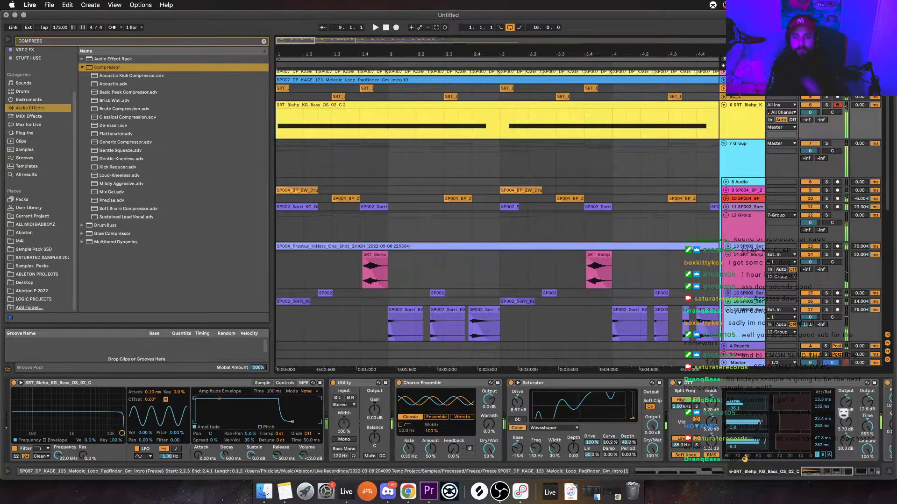
# Duplicate the eight-bar bass clip on track 6 to cover bars 9 to 16 and play back the arrangement
pyautogui.press('-')
pyautogui.press('-')
pyautogui.press('-')
pyautogui.scroll(-5, 497, 210)
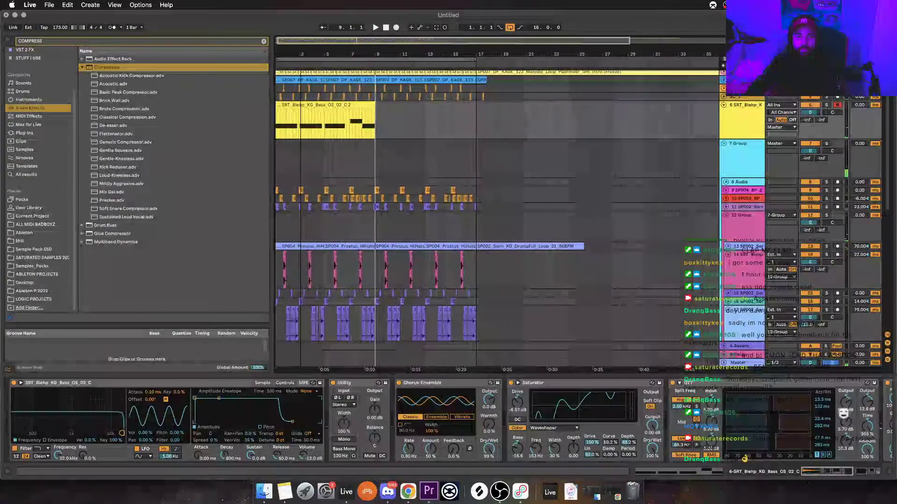
pyautogui.scroll(2, 497, 210)
pyautogui.click(364, 96)
pyautogui.click(363, 105)
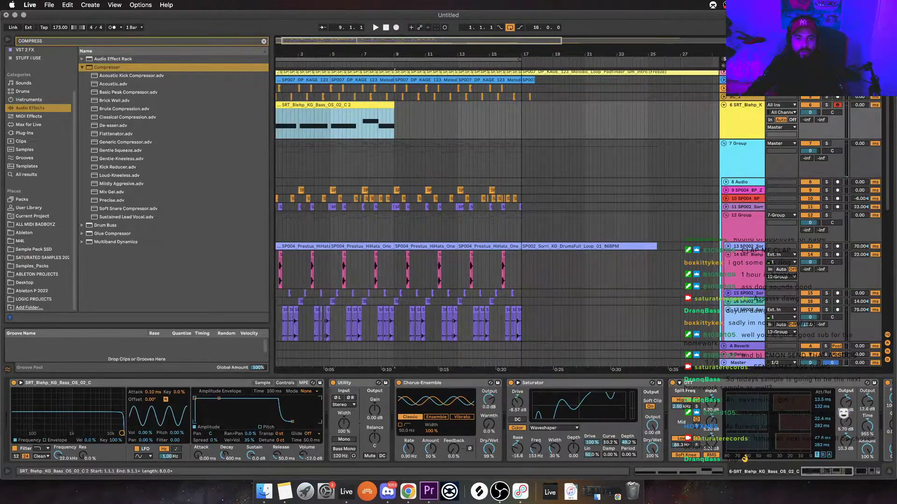
pyautogui.hscroll(2, 497, 210)
pyautogui.click(374, 105)
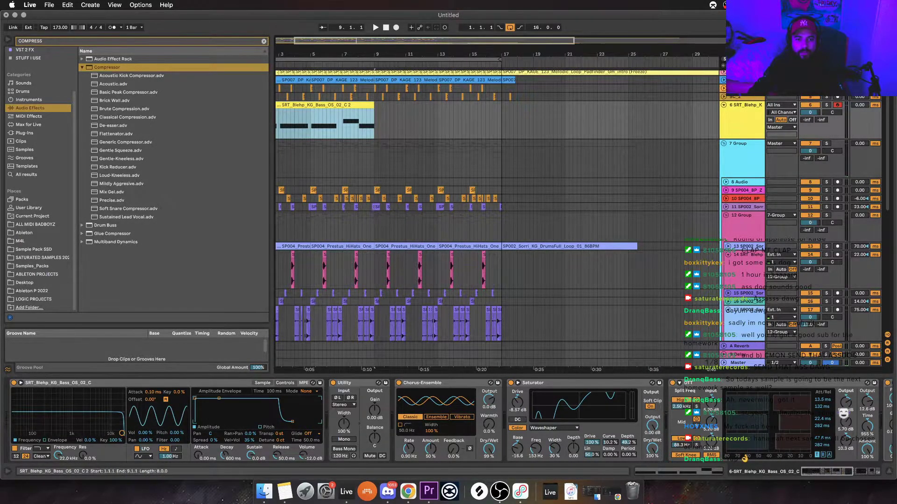
pyautogui.press('super+d')
pyautogui.click(364, 105)
pyautogui.press('space')
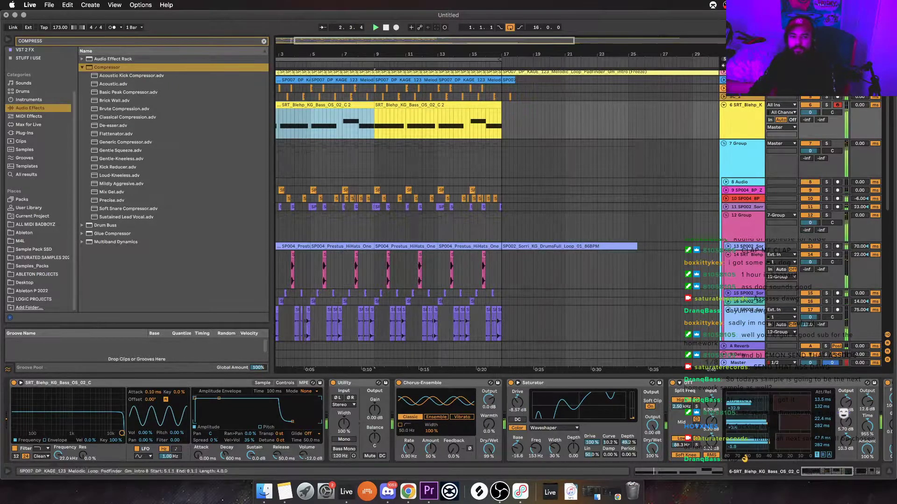
pyautogui.scroll(-3, 497, 211)
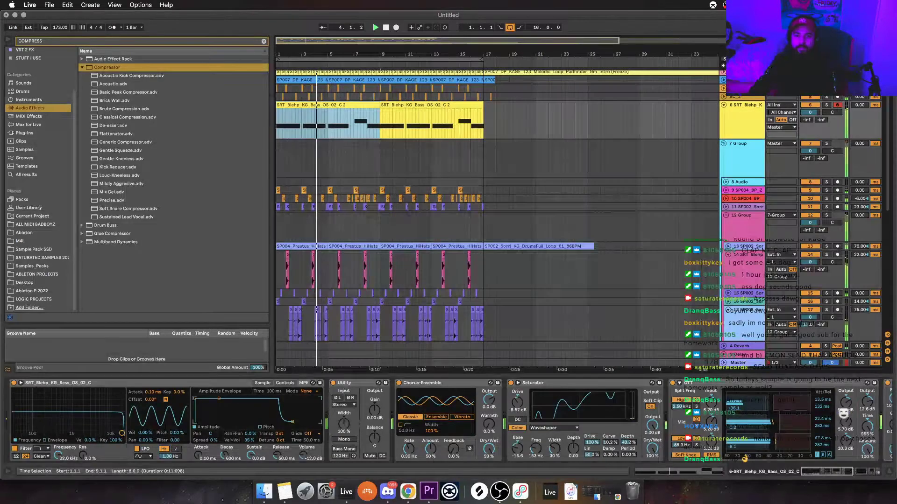
# Switch to Chrome to dismiss the finished one-hour Google timer, and return to Live to stop playback
pyautogui.click(616, 492)
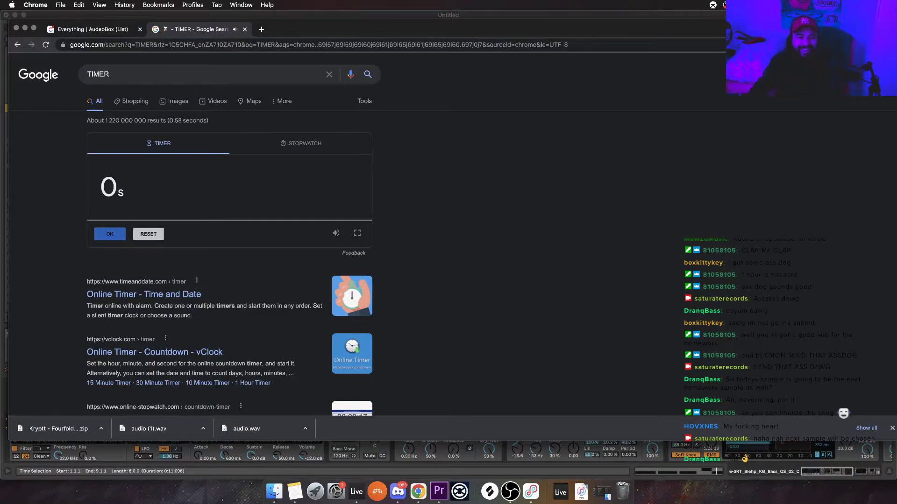
pyautogui.scroll(-8, 229, 233)
pyautogui.scroll(-5, 229, 234)
pyautogui.scroll(15, 229, 233)
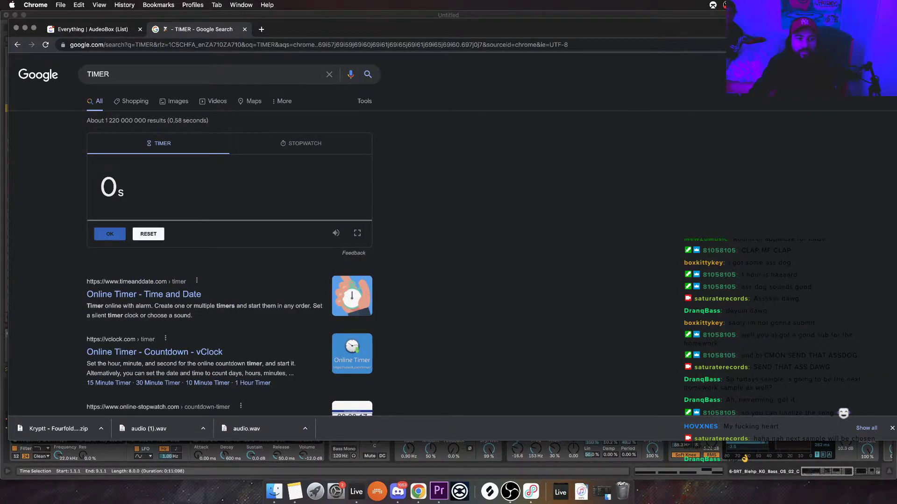
pyautogui.press('Return')
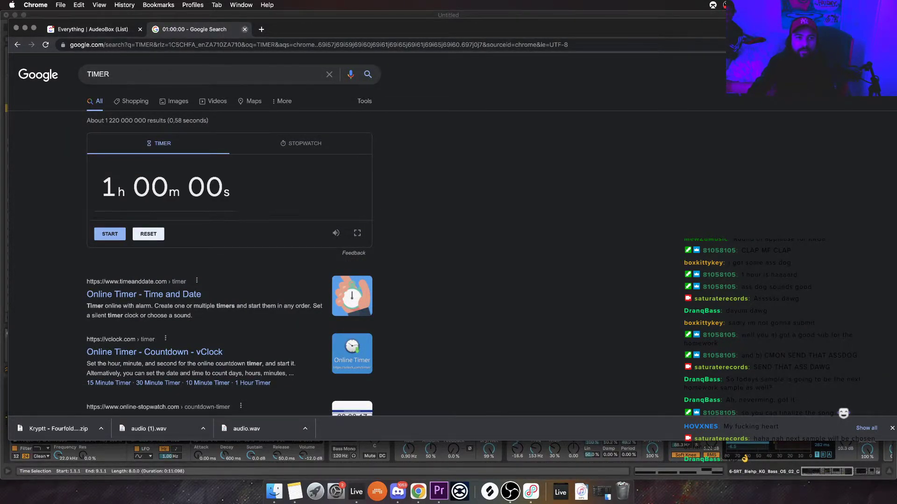
pyautogui.hotkey('ctrl', 'Tab')
pyautogui.press('super+Tab')
pyautogui.press('space')
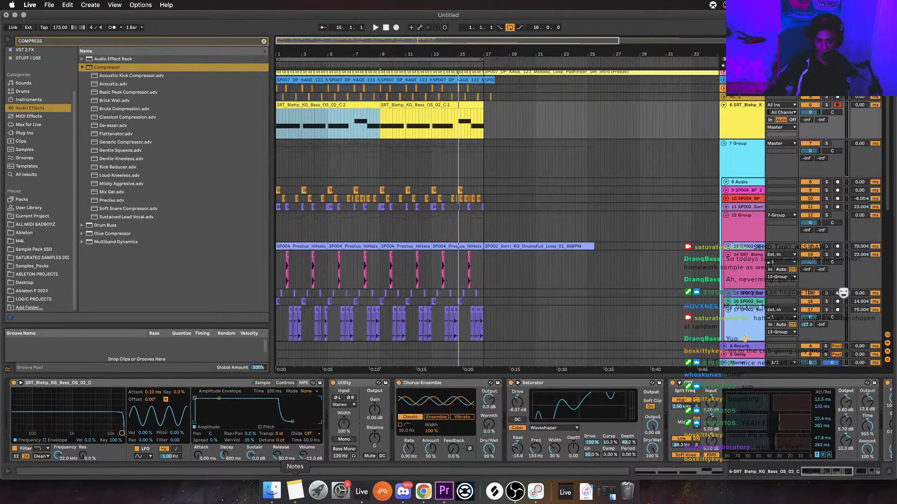
# Switch to Discord and review the newest submissions in the beatbattle-stream channel
pyautogui.click(400, 490)
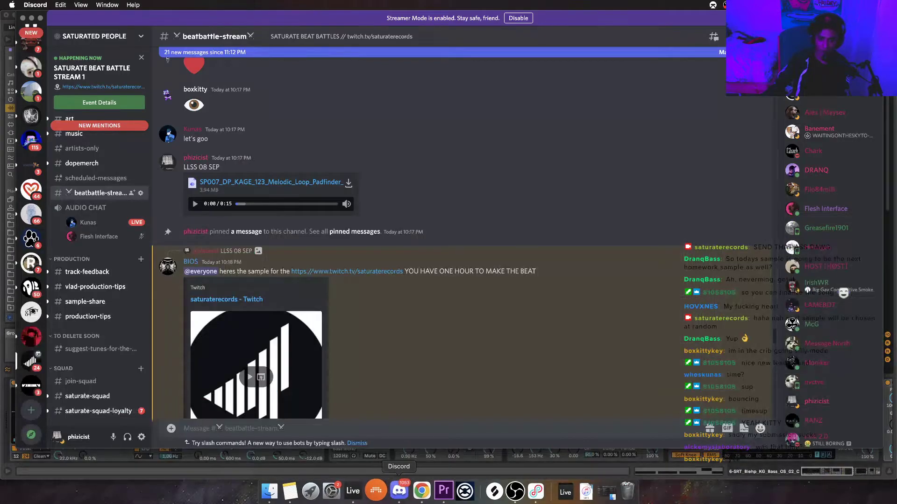
pyautogui.scroll(-20, 714, 239)
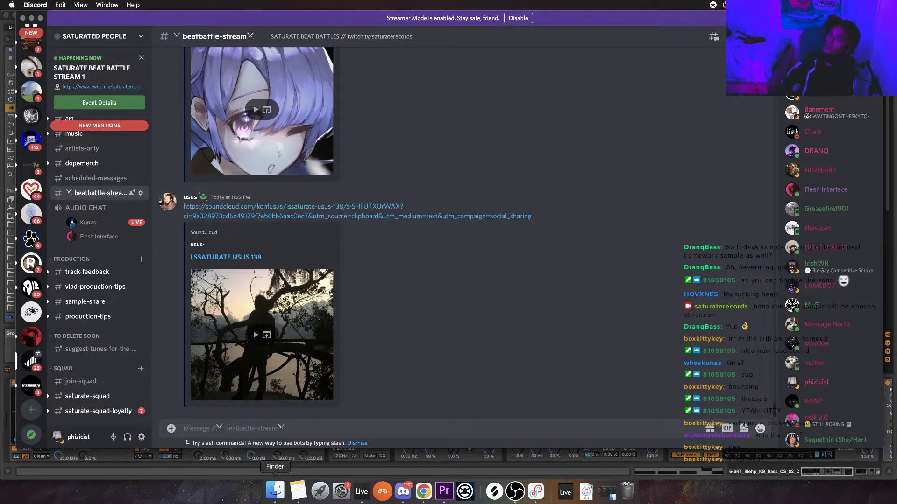
# Locate Kryptt - Fourfold (BERSERK).mp3 in Finder and return to Live to fold bass track 6
pyautogui.click(275, 489)
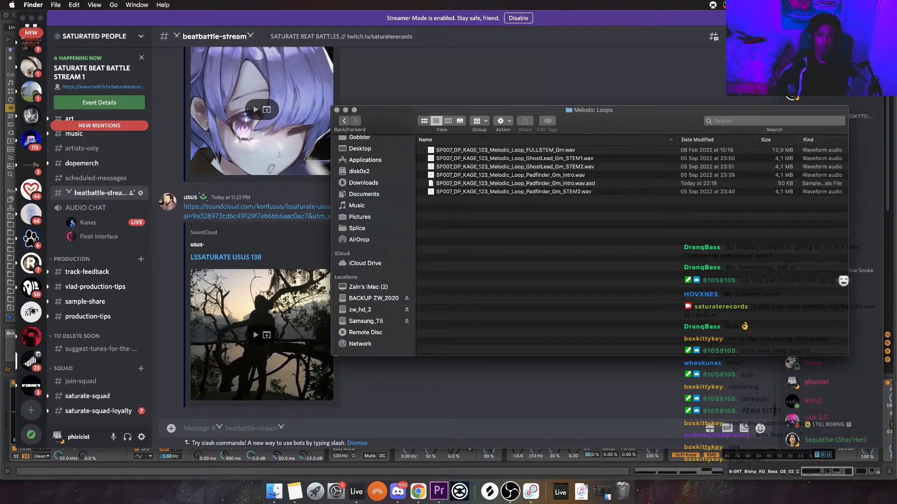
pyautogui.click(359, 149)
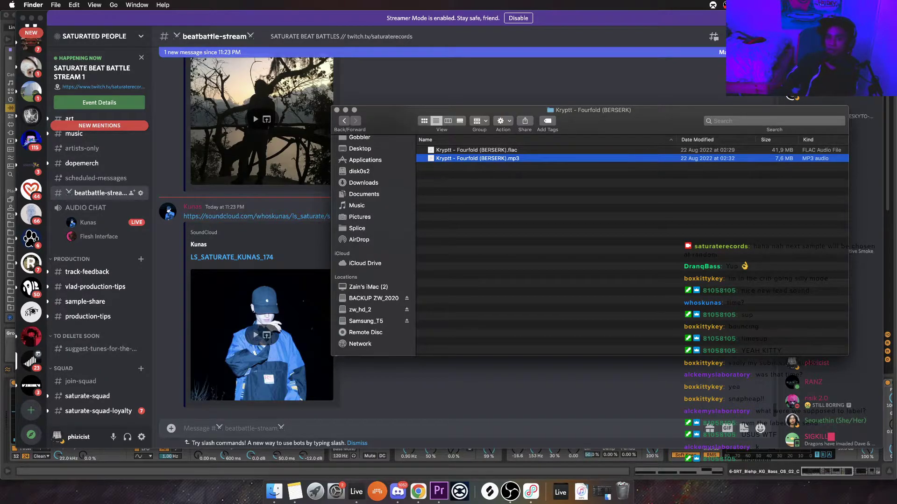
pyautogui.click(356, 490)
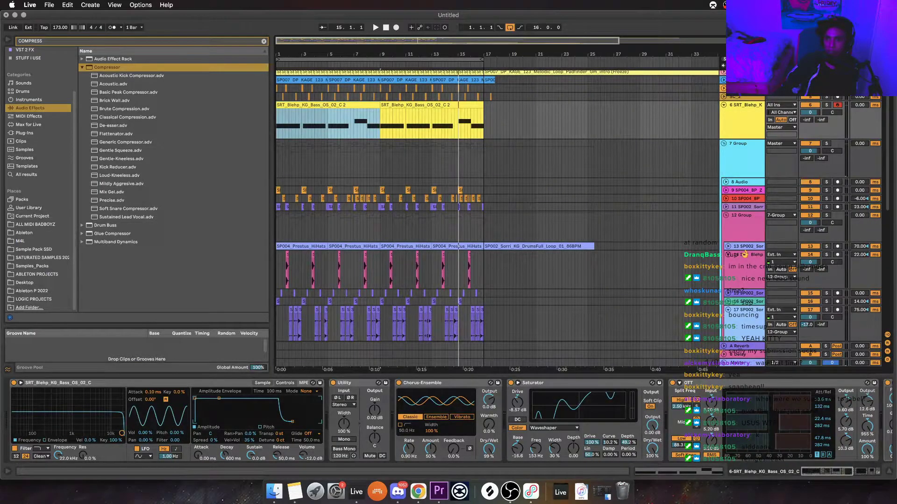
pyautogui.press('u')
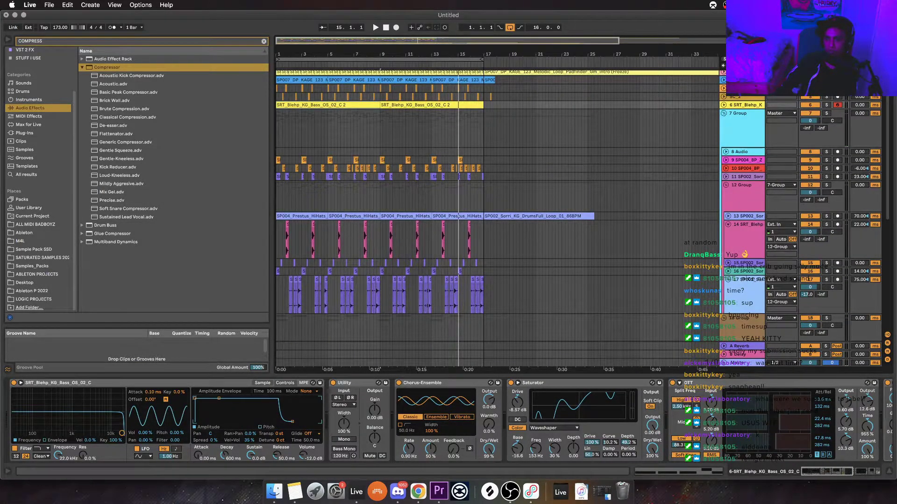
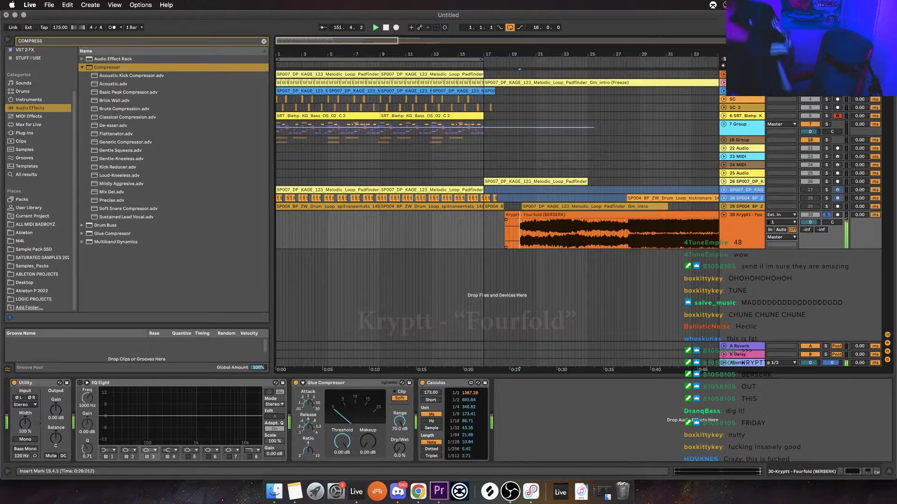
# Examine the Kryptt - Fourfold (BERSERK) clip through to its end and bring up the Twitch stream chat
pyautogui.hscroll(10, 497, 210)
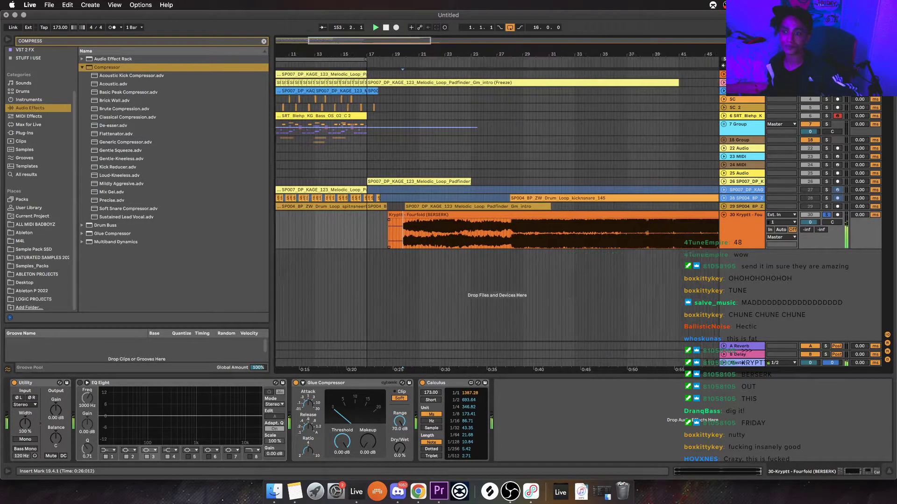
pyautogui.hscroll(6, 497, 210)
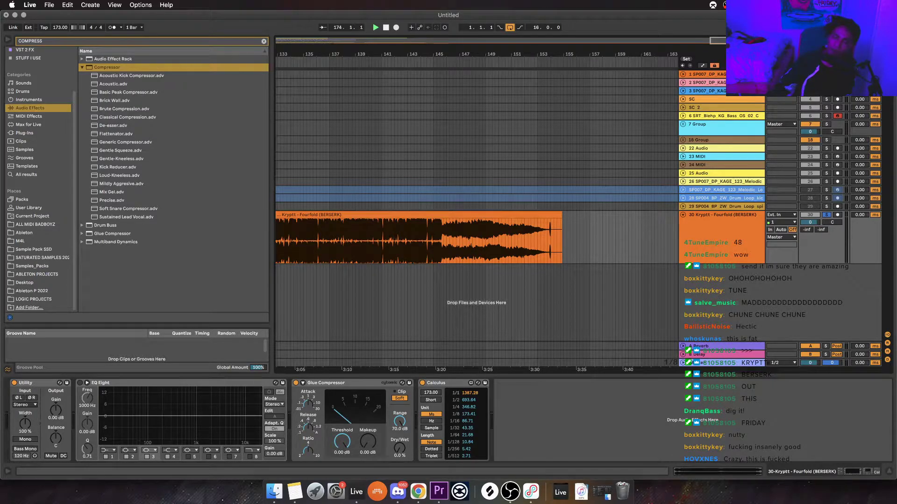
pyautogui.click(418, 491)
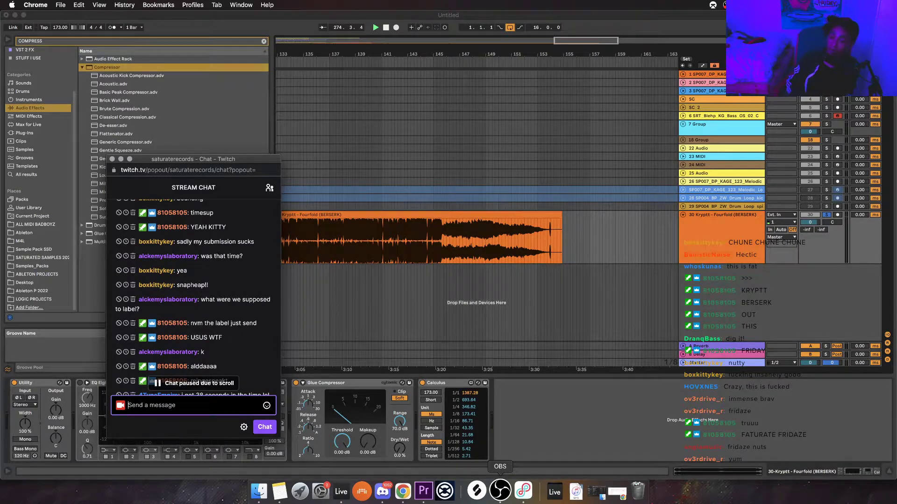
# Place Kryptt - Fourfold (BERSERK).mp3 on a new audio track in Live at about 18.3.3 and turn off its warping
pyautogui.press('super+Tab')
pyautogui.press('super+Tab')
pyautogui.press('super+Tab')
pyautogui.press('super+Tab')
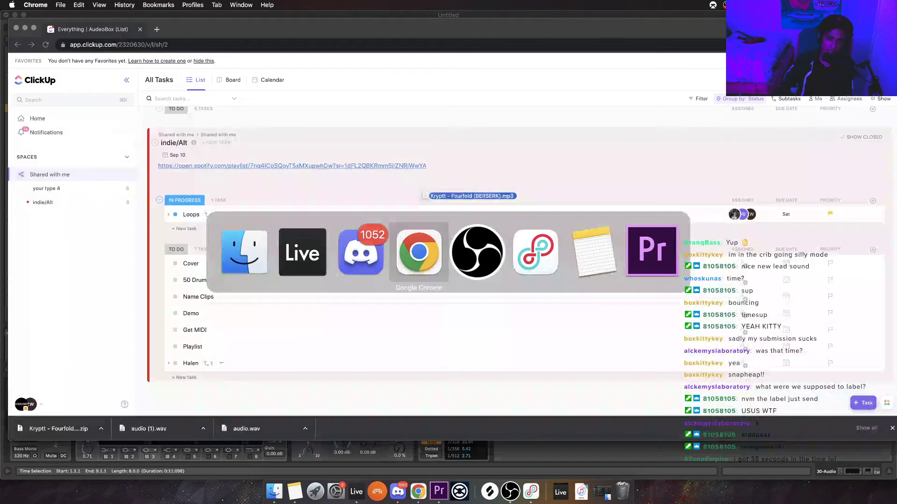
pyautogui.press('super+Tab')
pyautogui.press('super+Tab')
pyautogui.moveTo(423, 195); pyautogui.dragTo(510, 215)
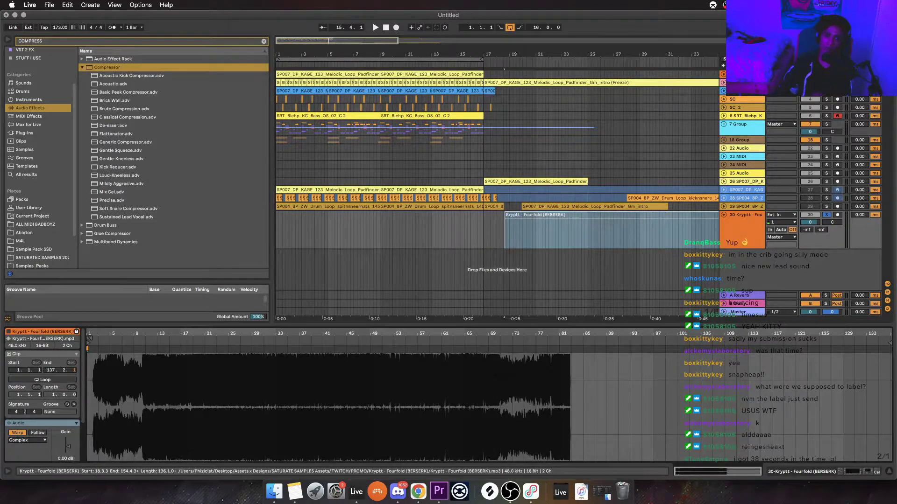
pyautogui.click(17, 433)
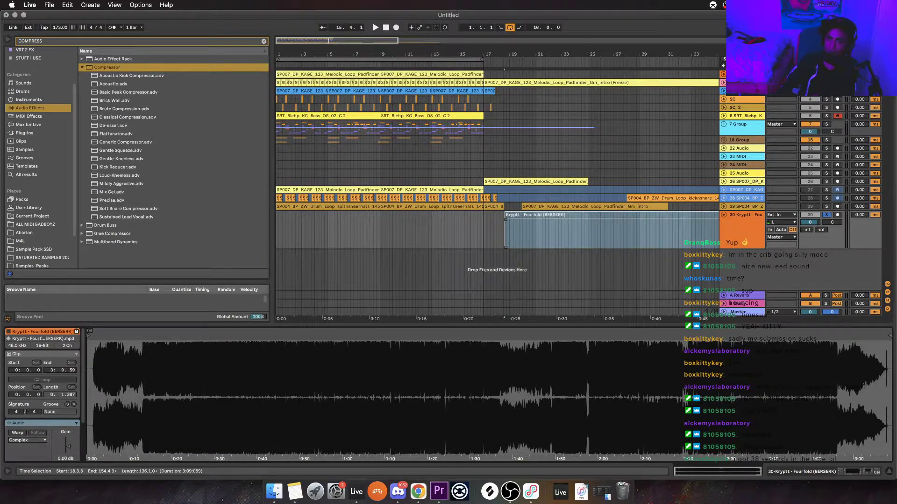
pyautogui.click(535, 215)
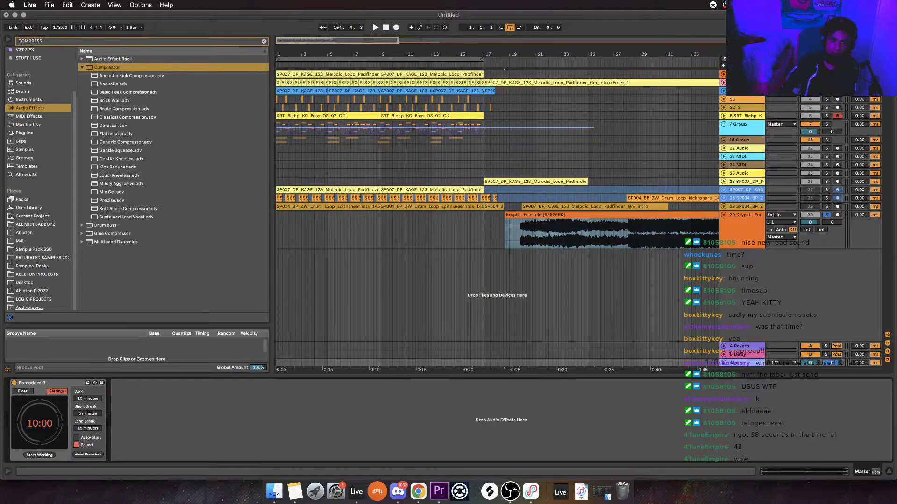
# Switch to Discord and open the SoundCloud submission "25min left Saturate Beat Loooool(2)" from the beatbattle-stream channel
pyautogui.press('super+Tab')
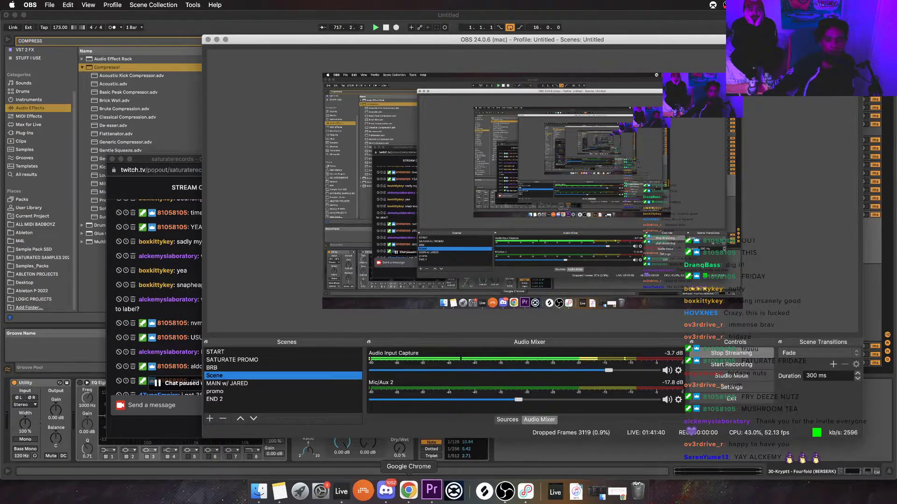
pyautogui.click(386, 491)
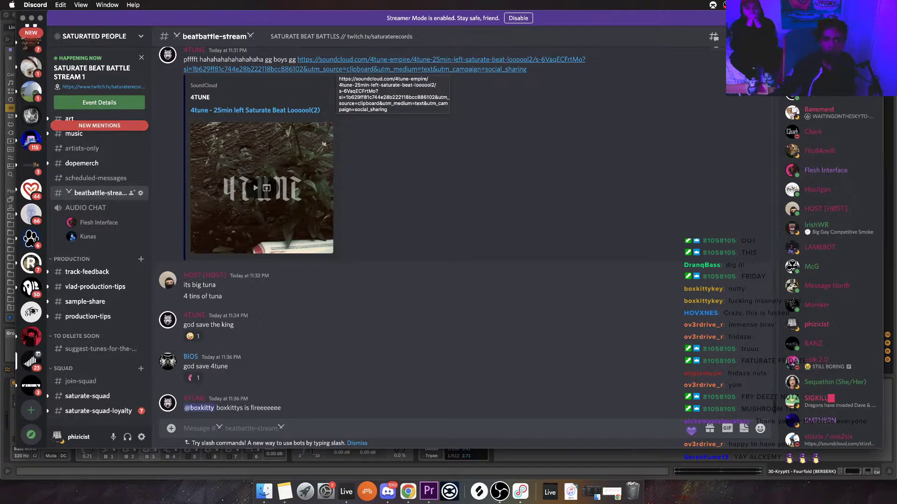
pyautogui.scroll(4, 336, 73)
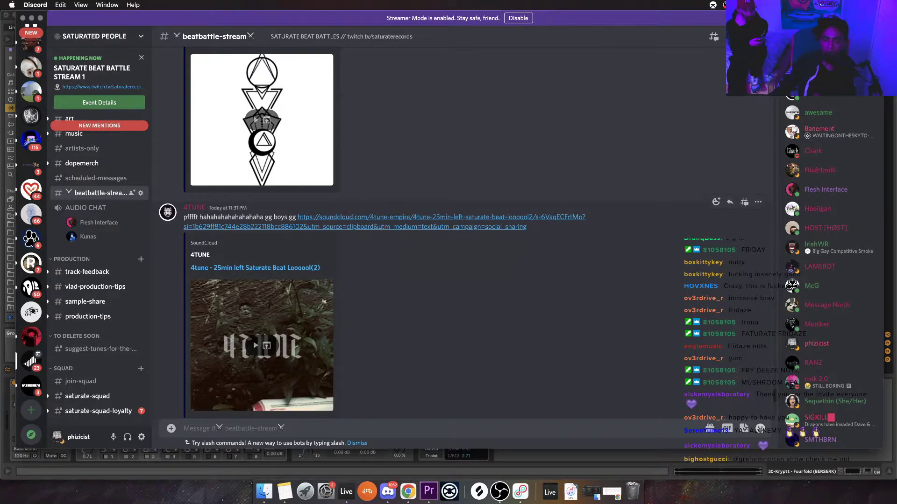
pyautogui.click(441, 217)
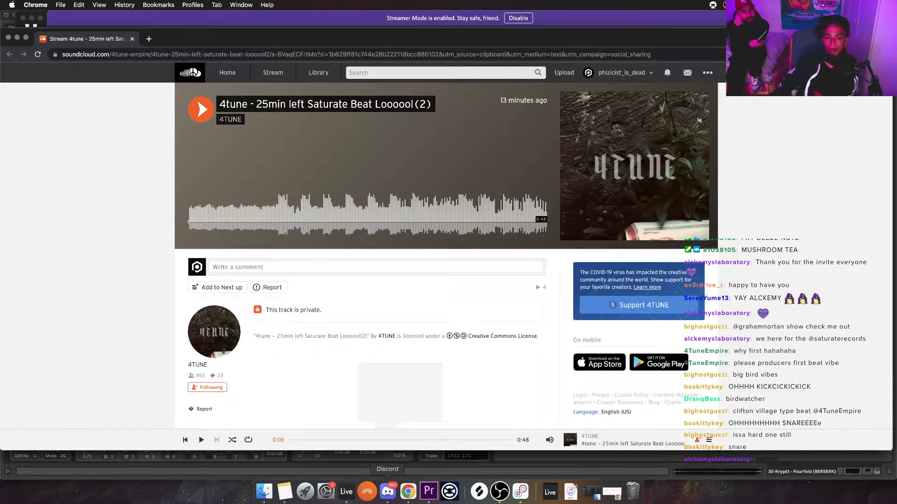
# Return to Discord, open the submission LSSaturate Alckemy 85 on SoundCloud and pause it near its end
pyautogui.click(388, 490)
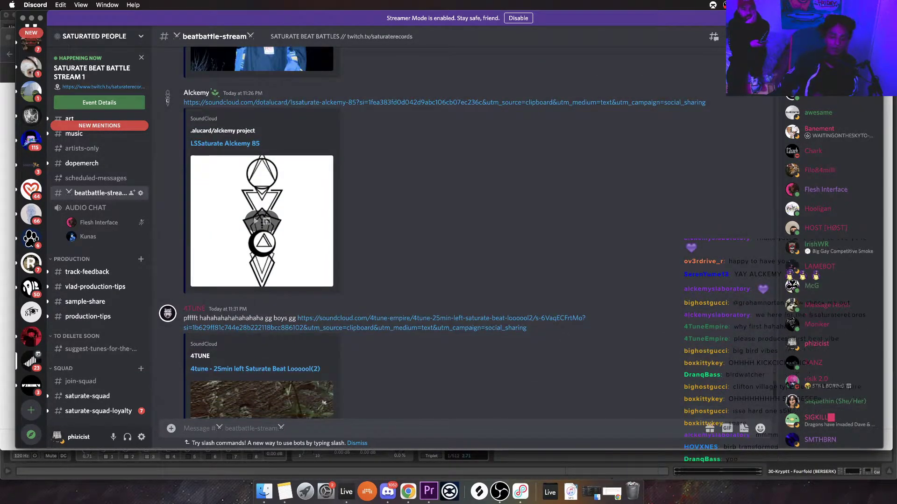
pyautogui.click(612, 492)
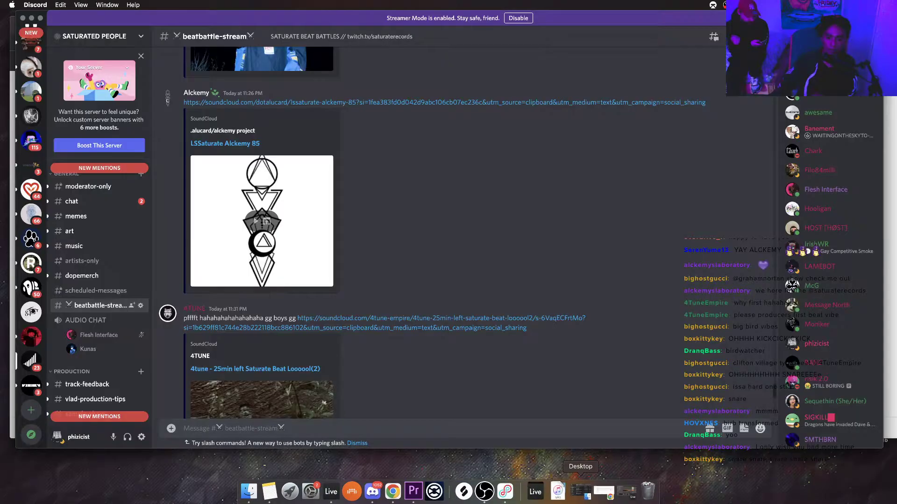
pyautogui.scroll(5, 421, 233)
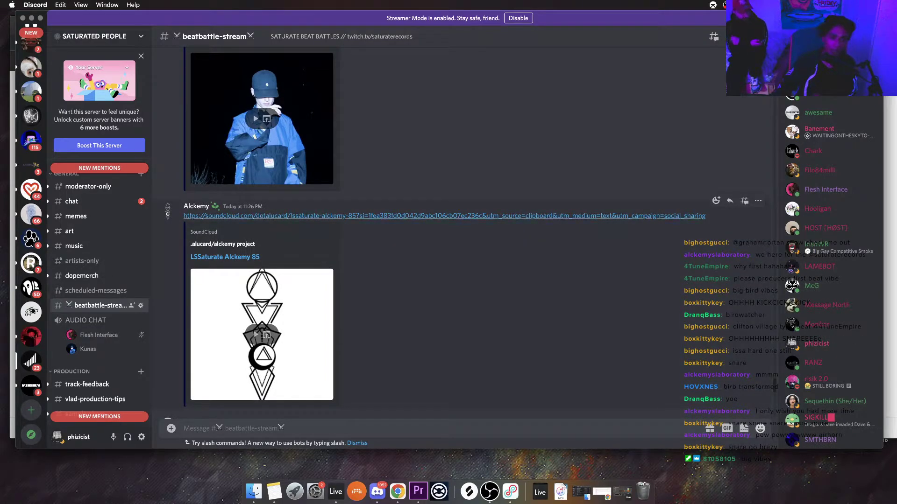
pyautogui.click(444, 216)
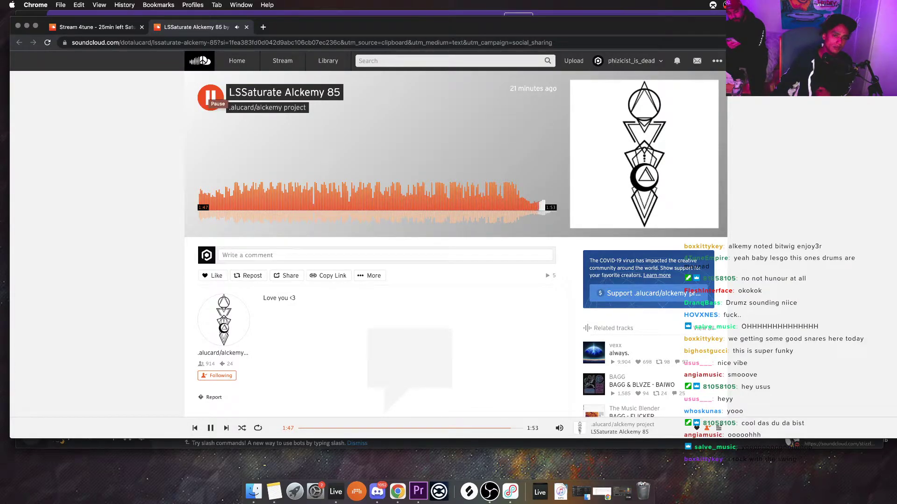
pyautogui.click(211, 98)
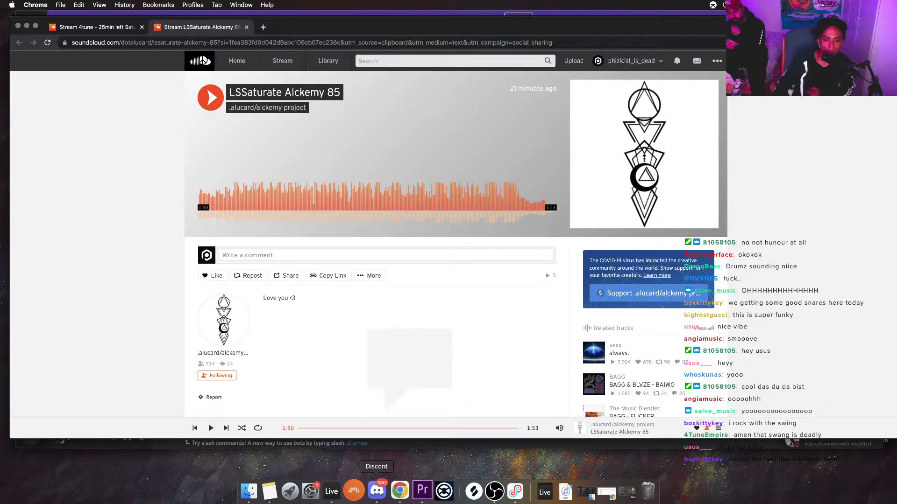
# Return to Discord, open the submission LS_SATURATE_KUNAS_174 on SoundCloud and play it
pyautogui.click(376, 491)
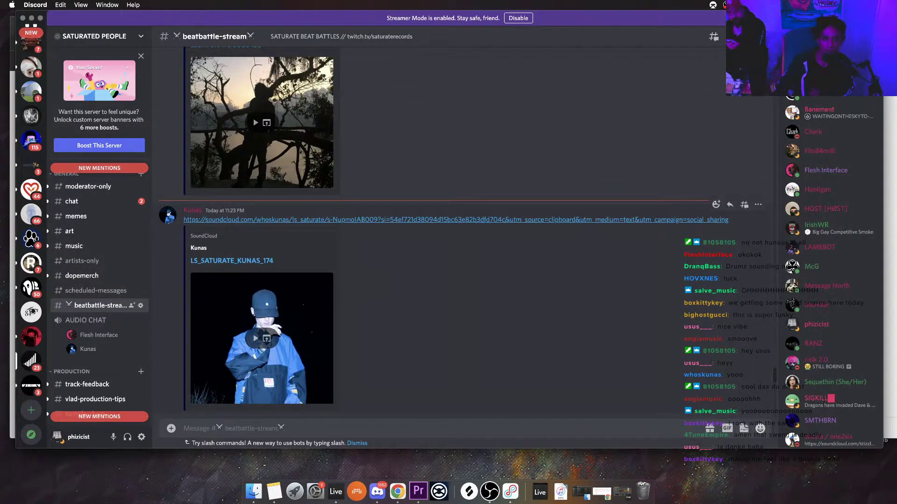
pyautogui.click(455, 219)
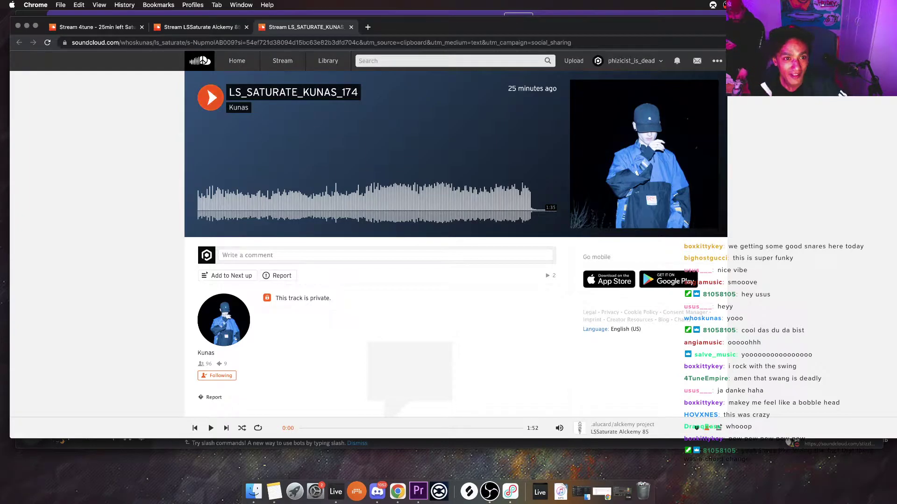
pyautogui.click(207, 87)
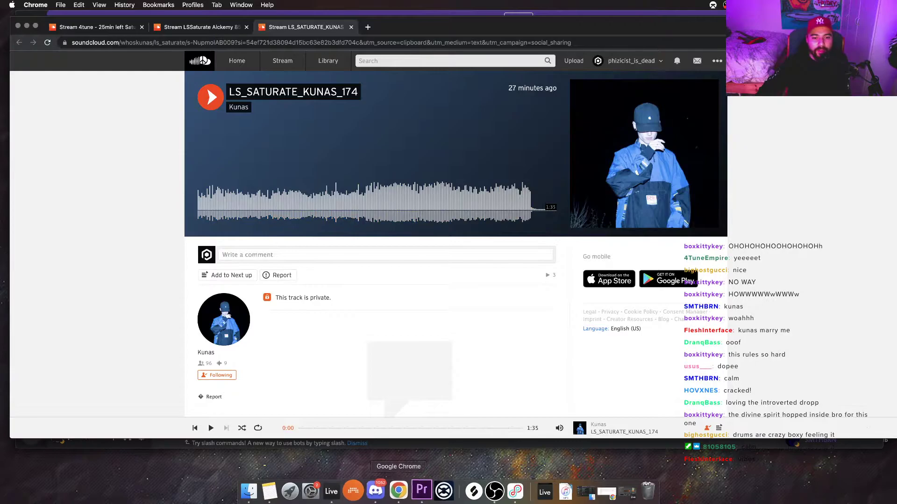
# Switch back to Discord, open the LSSATURATE USUS 138 submission from the beatbattle-stream channel on SoundCloud and play it
pyautogui.click(377, 492)
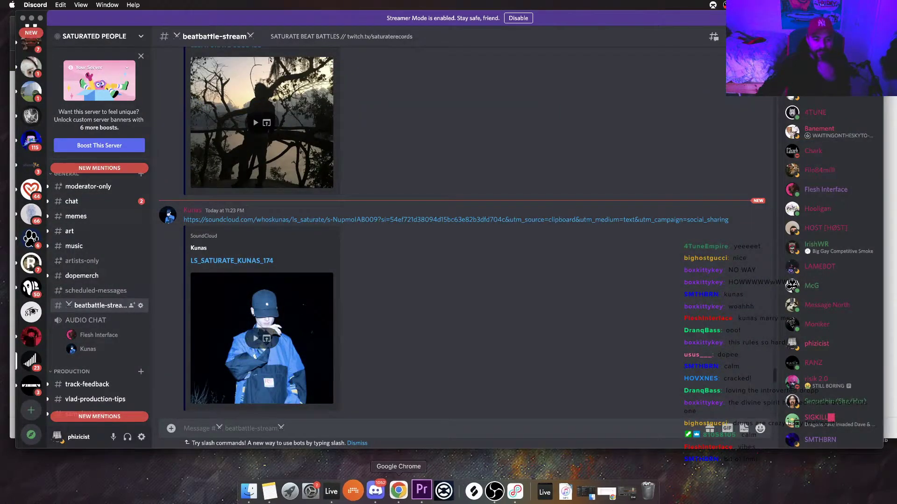
pyautogui.click(399, 491)
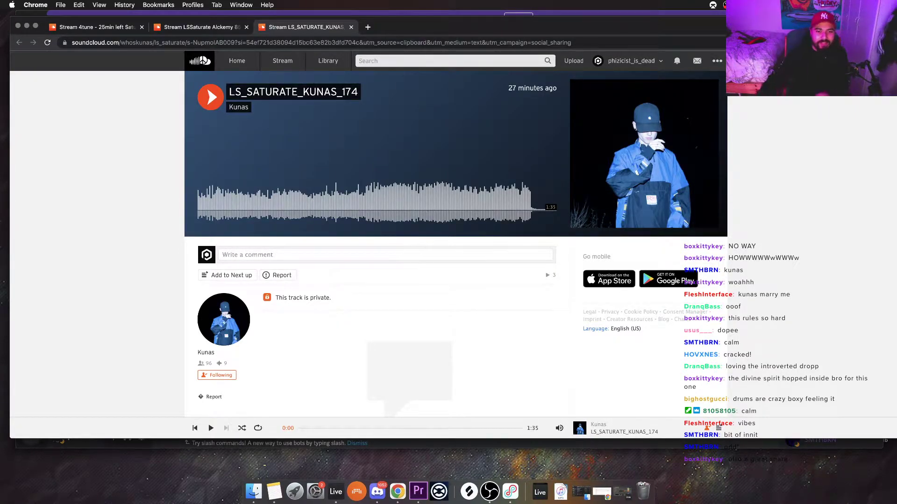
pyautogui.click(378, 490)
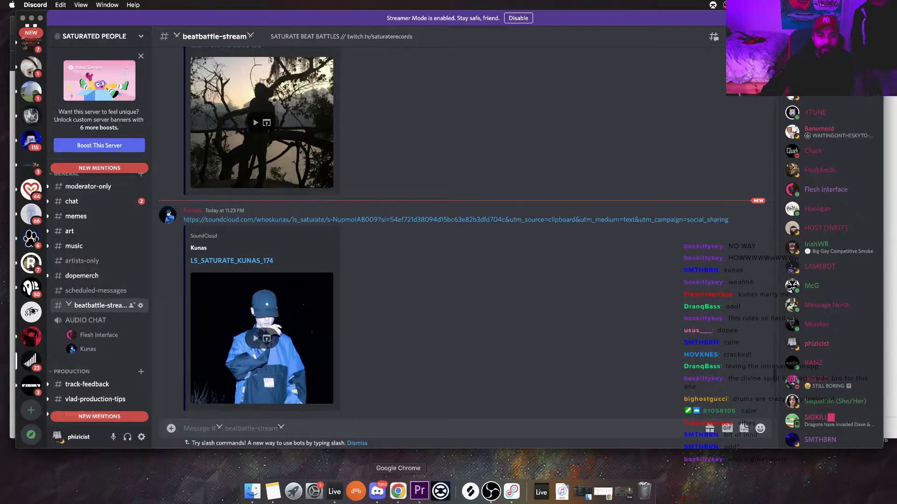
pyautogui.scroll(5, 468, 233)
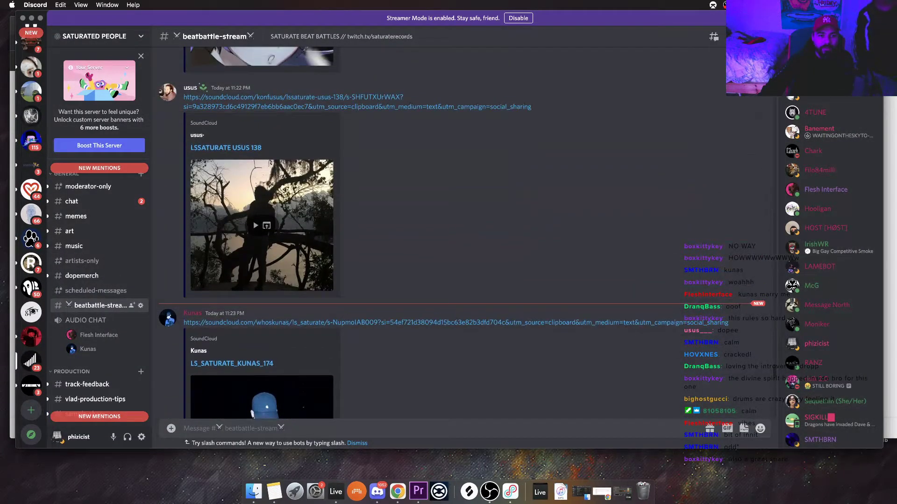
pyautogui.scroll(1, 467, 233)
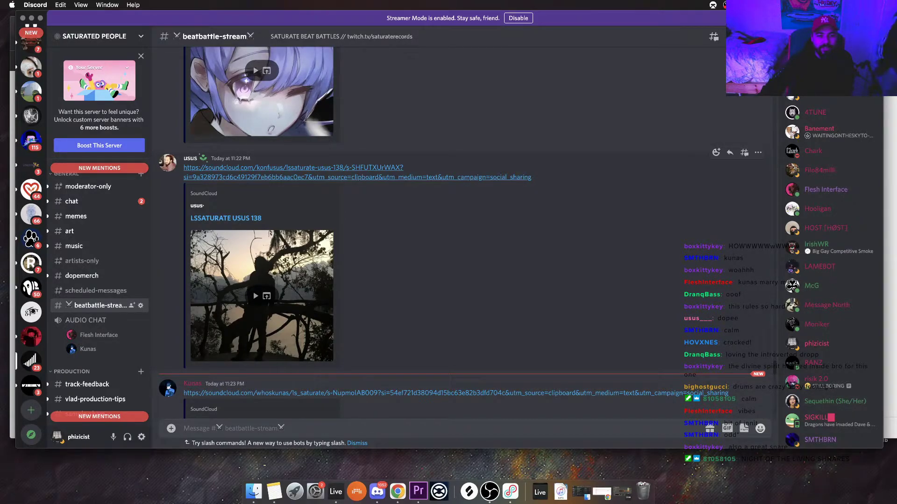
pyautogui.rightClick(374, 172)
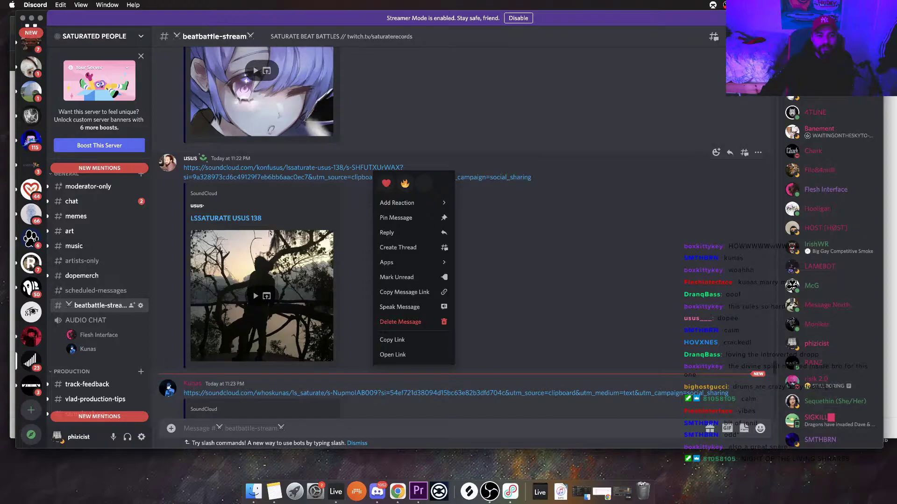
pyautogui.click(392, 355)
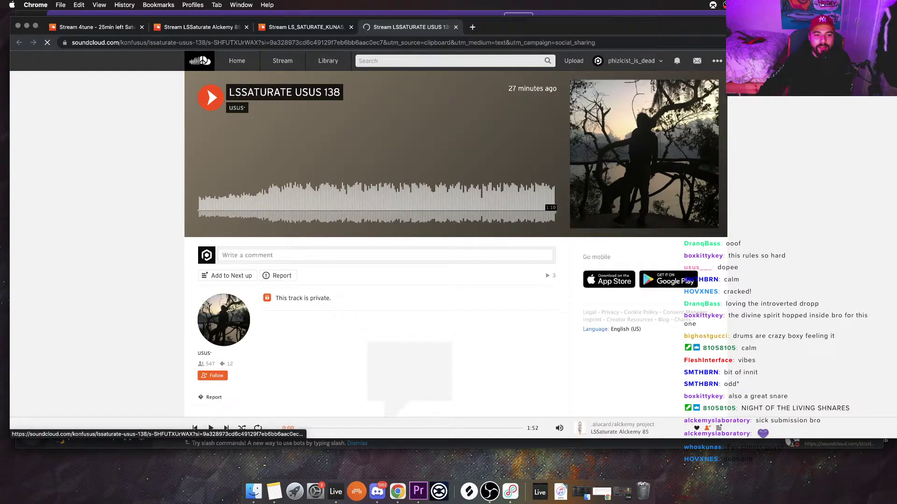
pyautogui.click(211, 98)
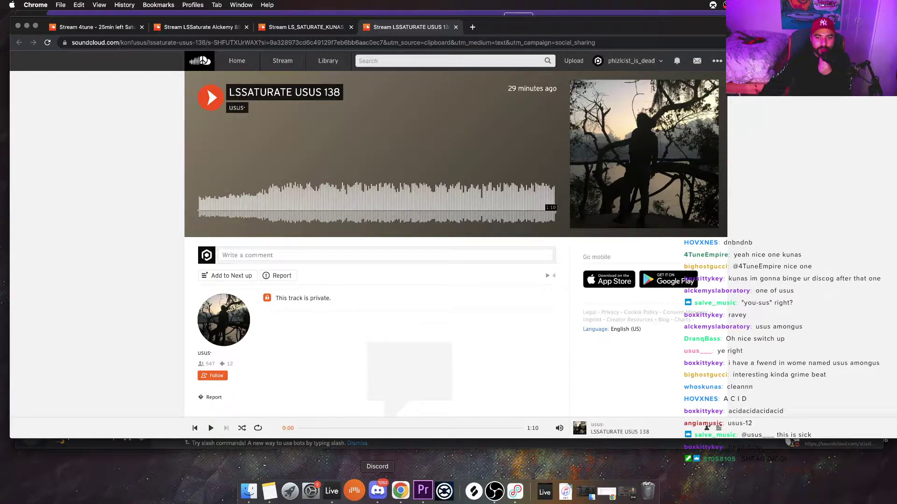
# Return to Discord, open the preceding submission ionwanfwensiwanaudiz on SoundCloud and play it
pyautogui.click(378, 490)
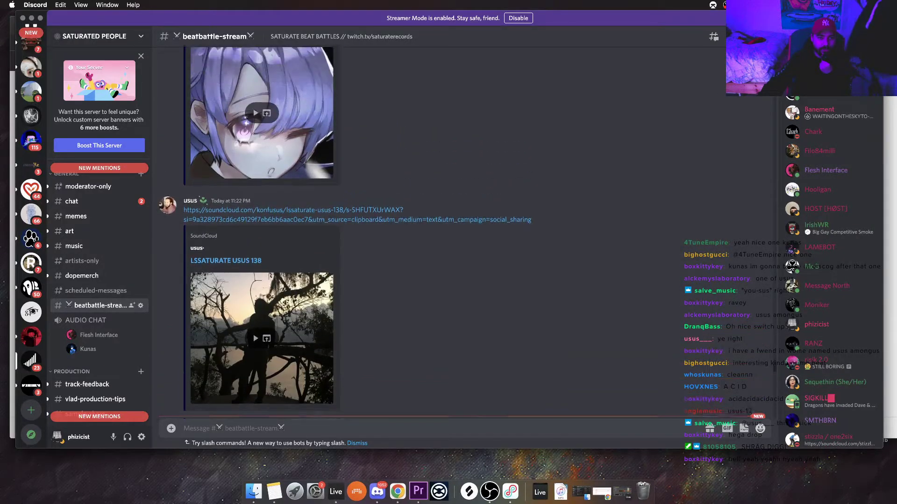
pyautogui.scroll(3, 461, 233)
pyautogui.scroll(1, 462, 232)
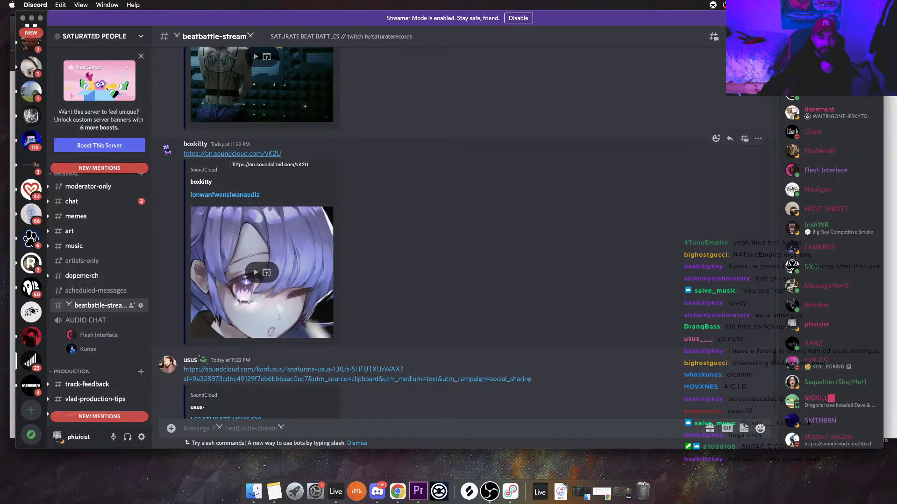
pyautogui.click(232, 154)
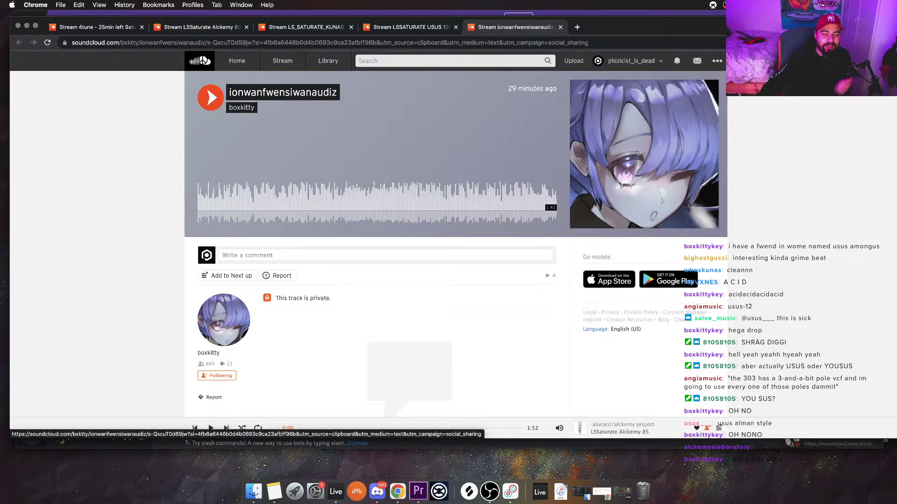
pyautogui.click(210, 97)
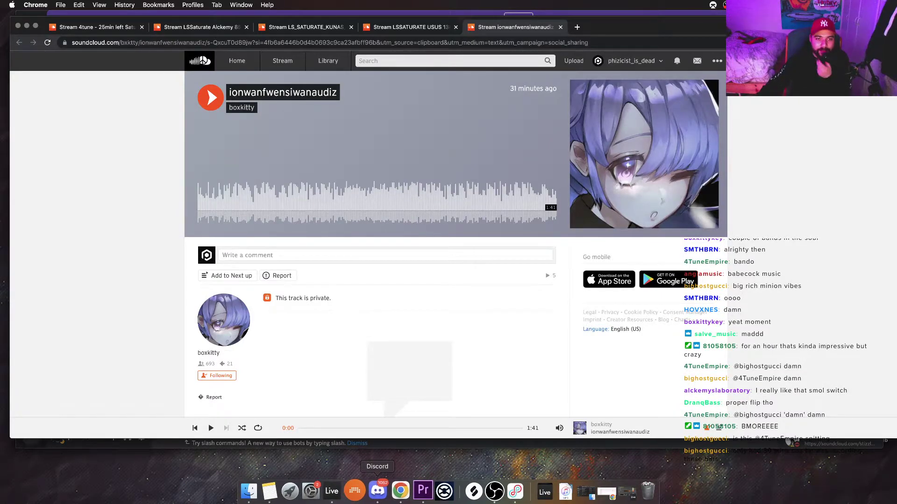
# Return to Discord, open the submission LSSATURATE ANGIA 90 KAGE PADFINDER 08 09 on SoundCloud and play it
pyautogui.click(377, 490)
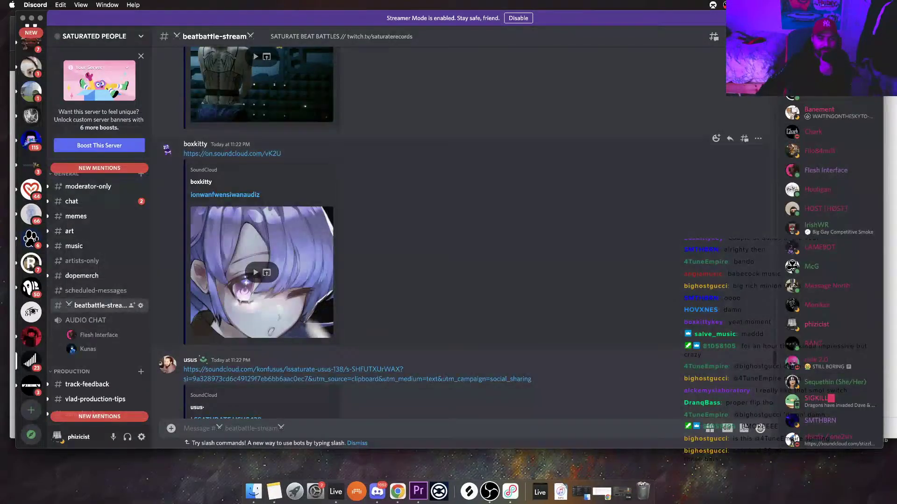
pyautogui.scroll(5, 467, 280)
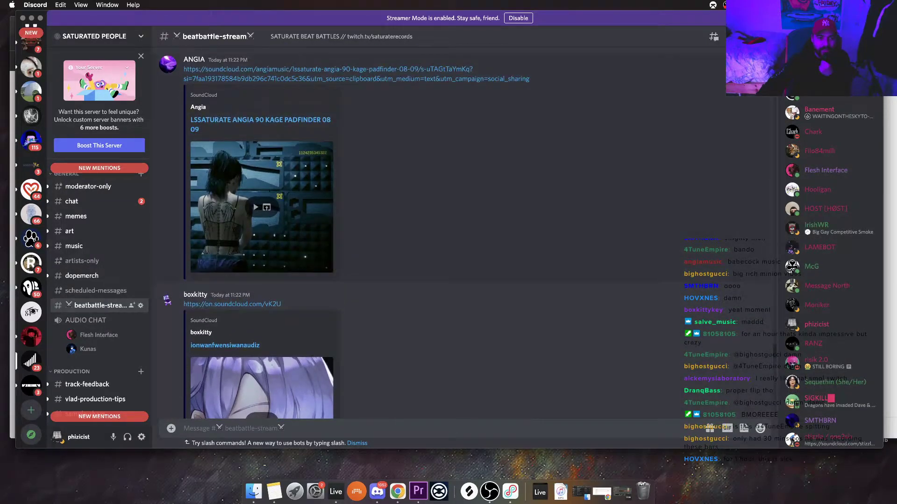
pyautogui.scroll(3, 420, 233)
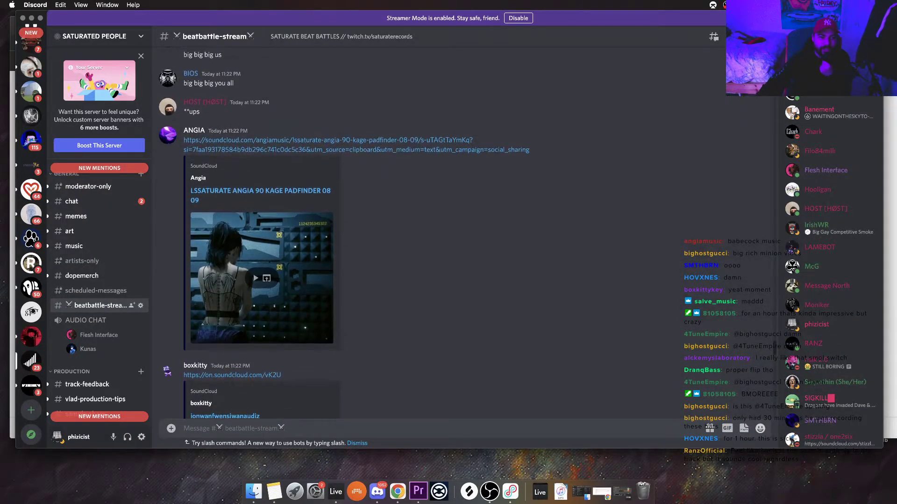
pyautogui.click(260, 199)
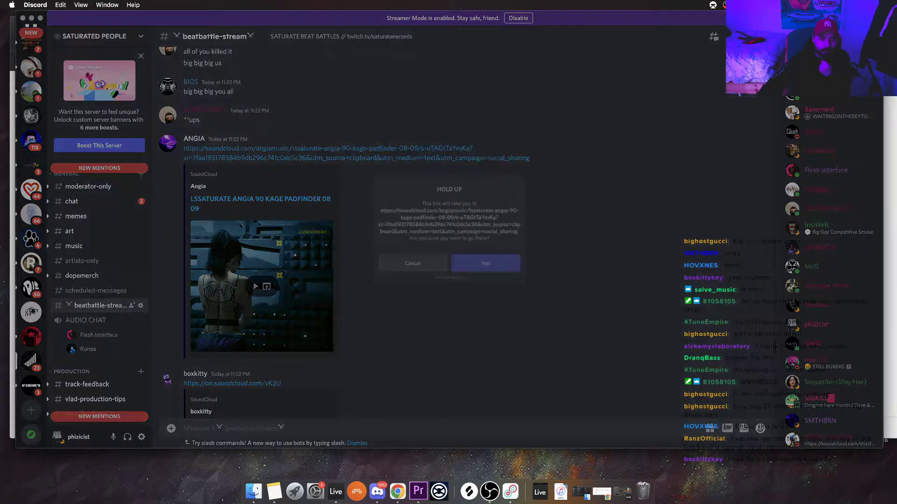
pyautogui.press('Return')
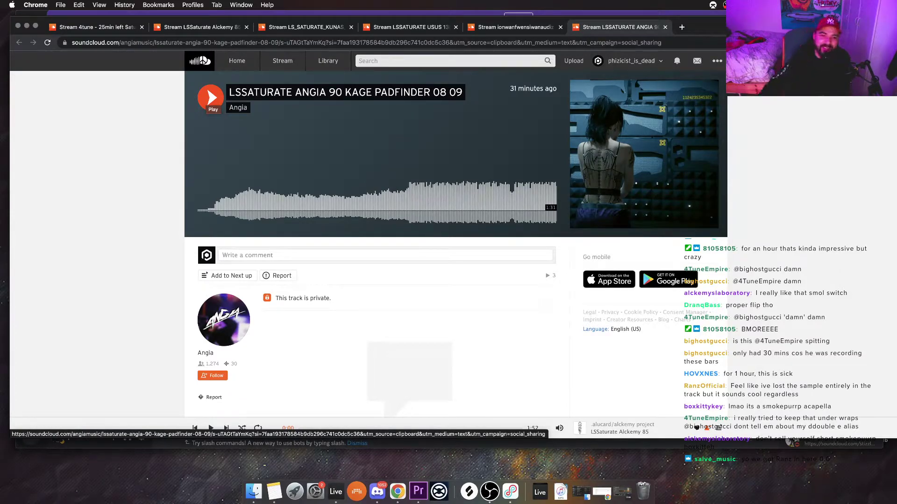
pyautogui.click(210, 97)
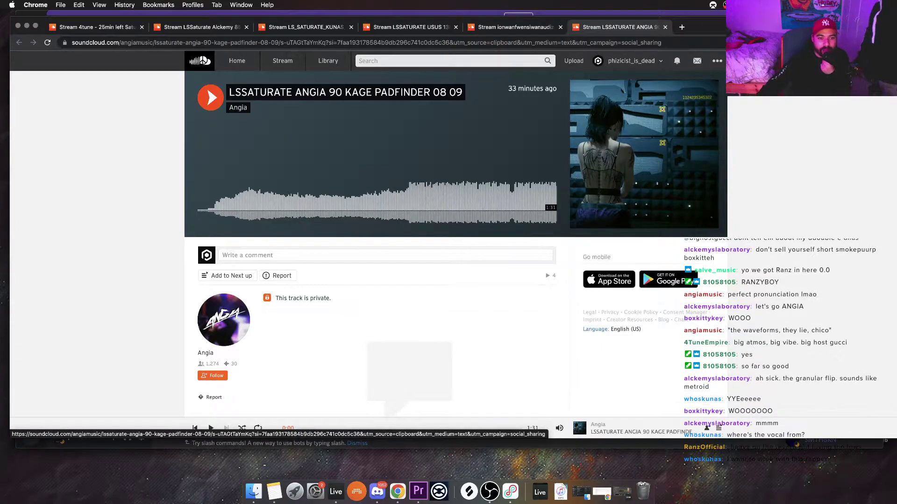
# Return to Discord, find the earlier submission LSSATURATE HOVXNES 123 padfinder_gm_intro 08_09, open it on SoundCloud and play it
pyautogui.click(377, 492)
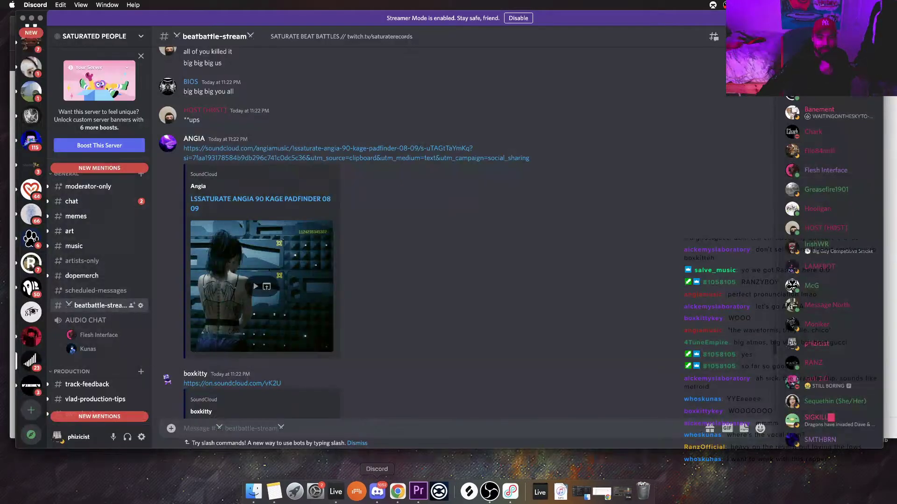
pyautogui.scroll(5, 420, 234)
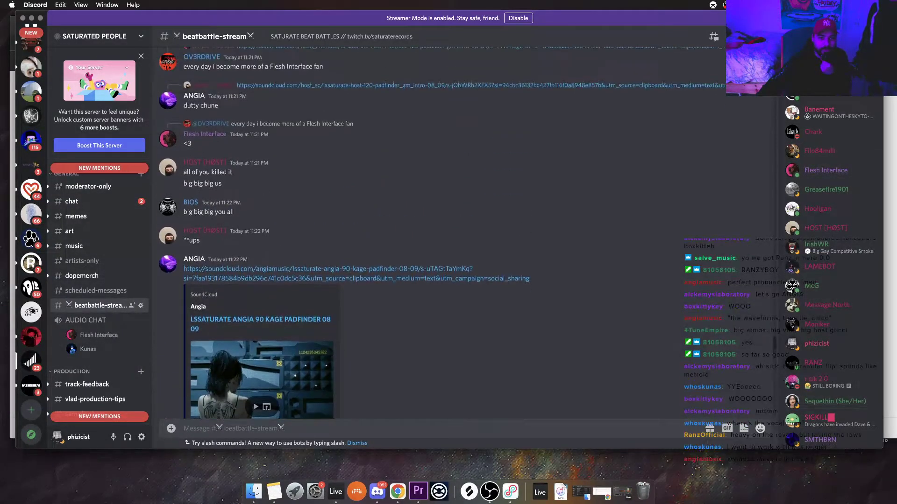
pyautogui.scroll(2, 453, 233)
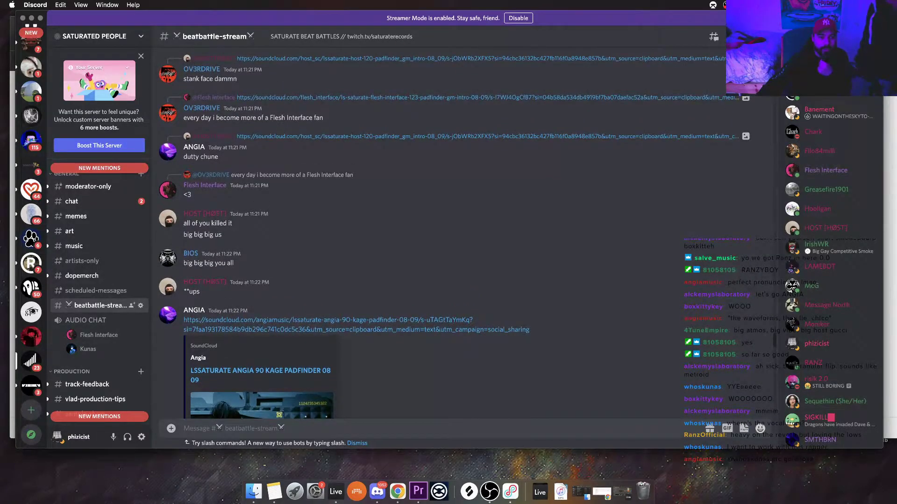
pyautogui.scroll(3, 444, 234)
pyautogui.scroll(10, 444, 233)
pyautogui.scroll(1, 359, 173)
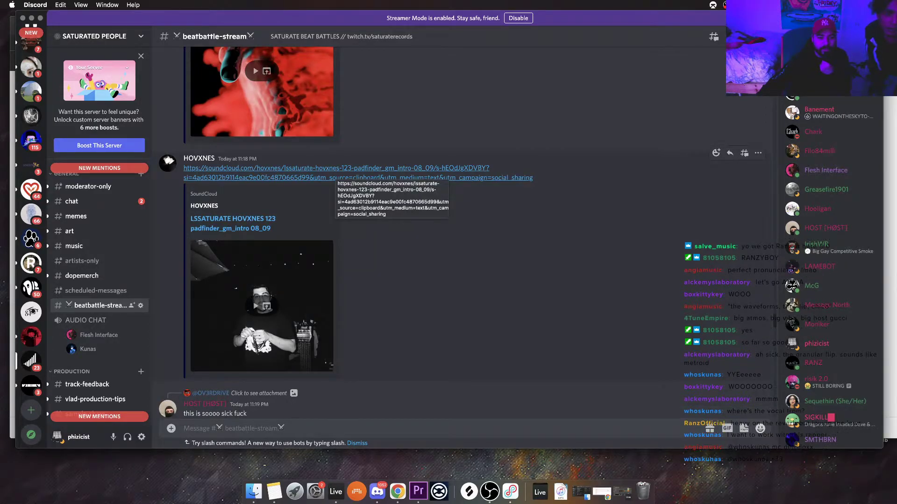
pyautogui.click(334, 178)
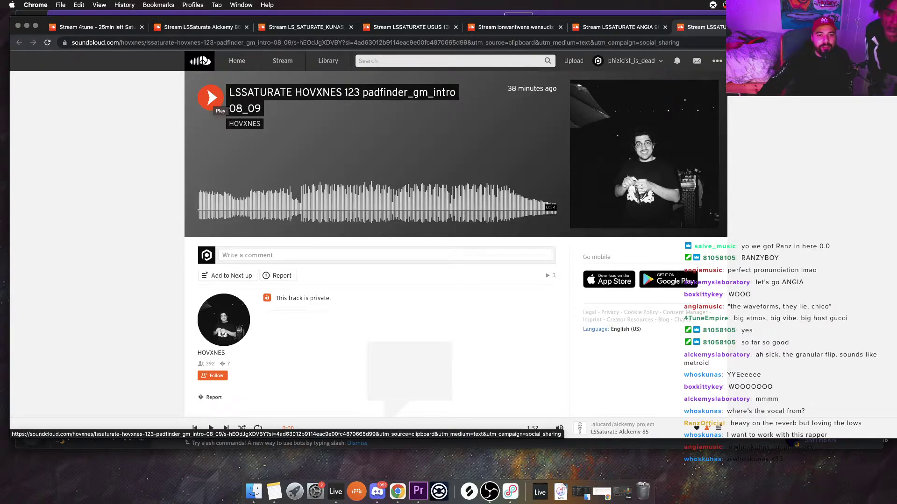
pyautogui.click(211, 98)
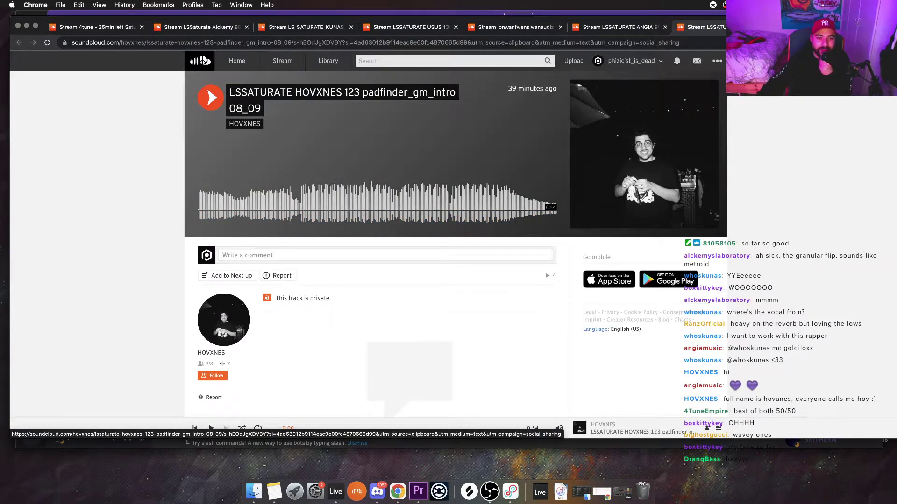
# Return to Discord, open the submission LSSATURATE Salve (120 Padfinder_Gm_intro 08_09) on SoundCloud and play it
pyautogui.press('super+Tab')
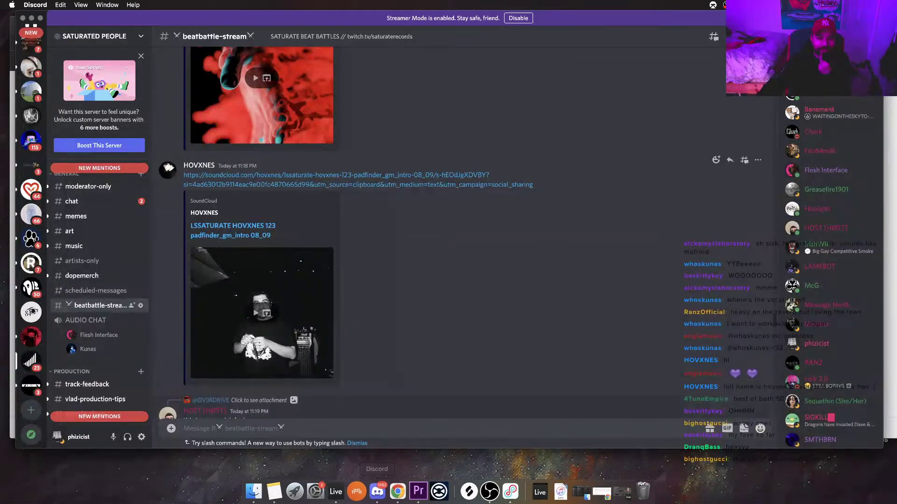
pyautogui.scroll(5, 420, 233)
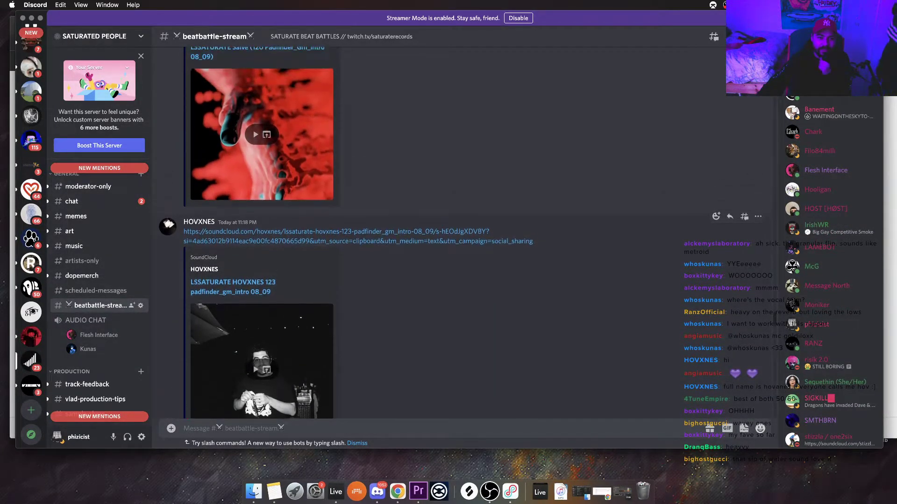
pyautogui.scroll(3, 346, 233)
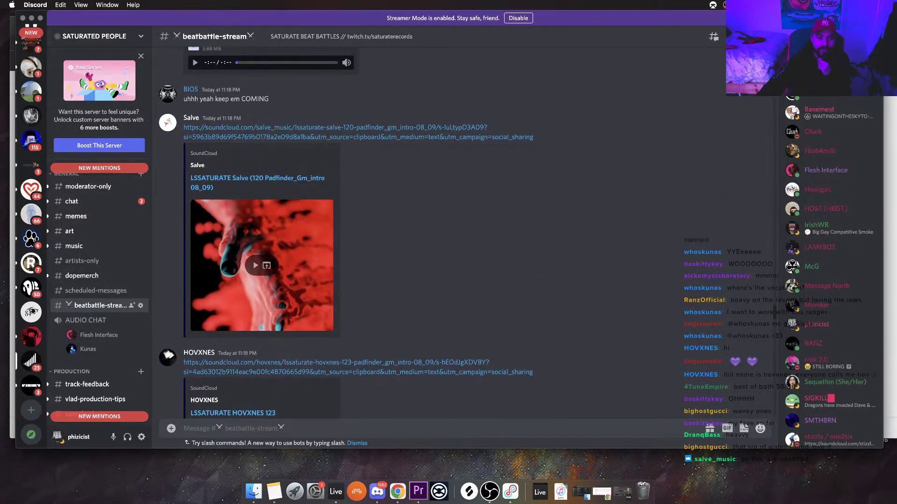
pyautogui.scroll(2, 346, 191)
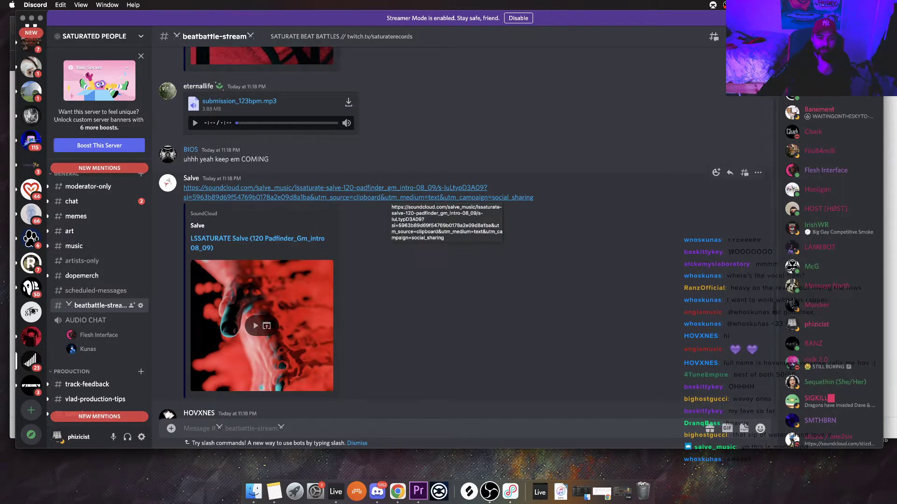
pyautogui.click(391, 197)
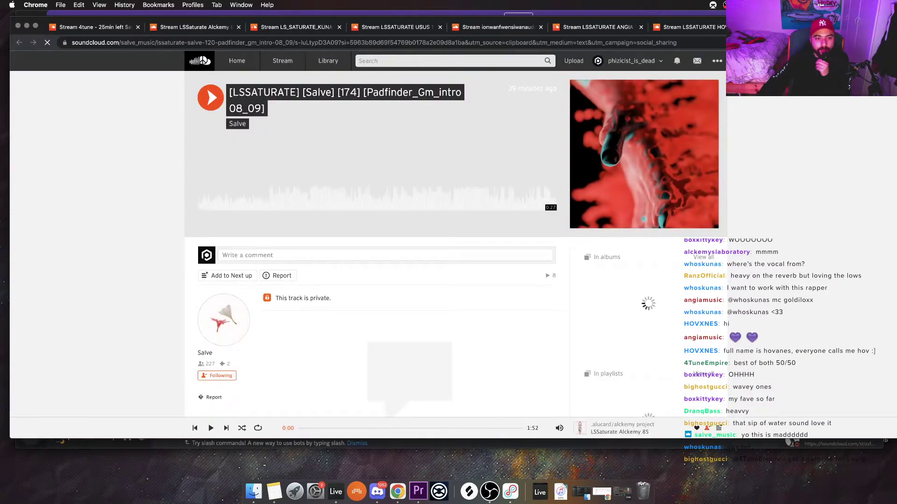
pyautogui.click(208, 91)
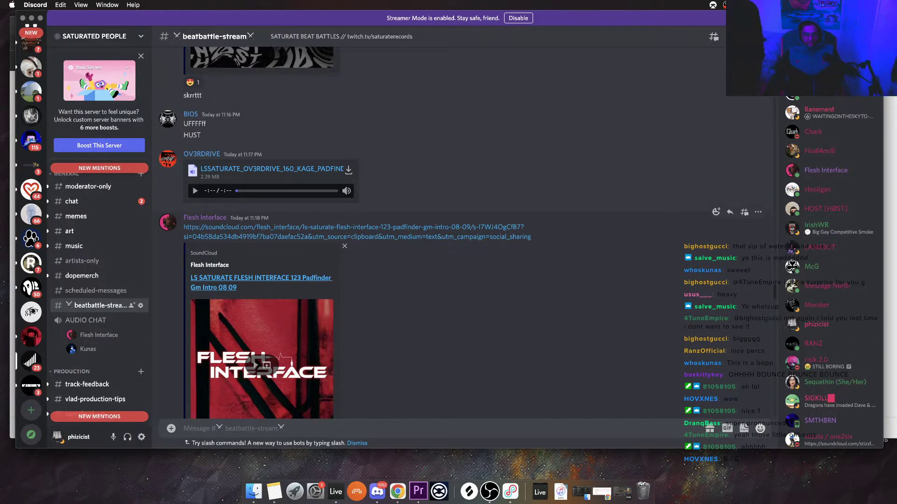
# Open the submission LS SATURATE FLESH INTERFACE 123 Padfinder Gm Intro 08 09 from Discord on SoundCloud
pyautogui.click(355, 232)
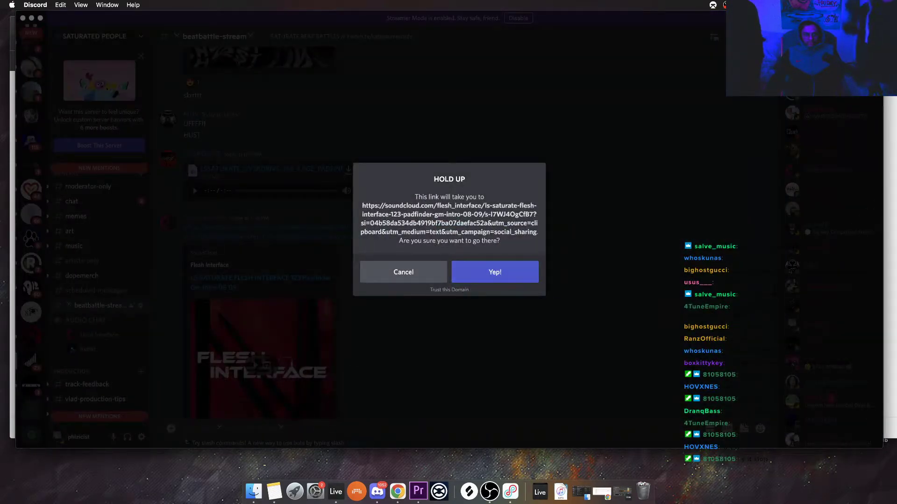
pyautogui.click(494, 272)
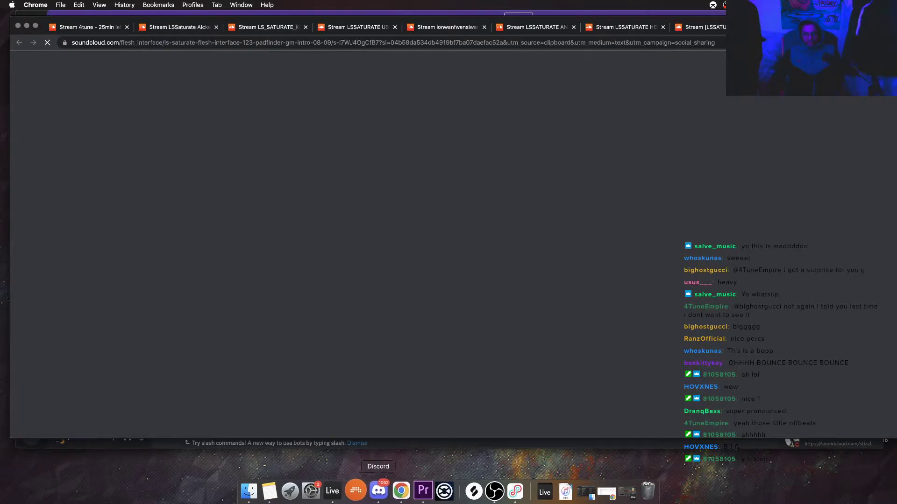
# Download submission_123bpm.mp3 from the beatbattle-stream channel in Discord and bring up the Downloads folder in Finder
pyautogui.click(377, 491)
pyautogui.scroll(1, 261, 283)
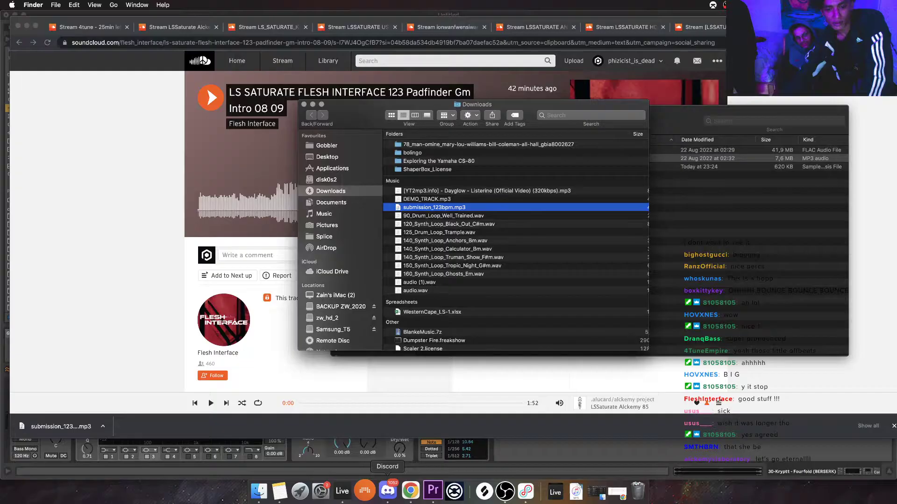
pyautogui.click(377, 492)
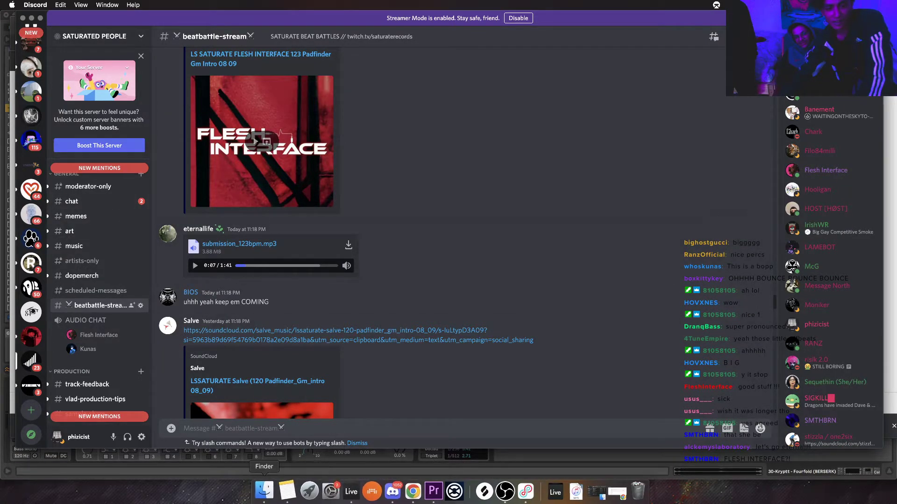
pyautogui.click(264, 491)
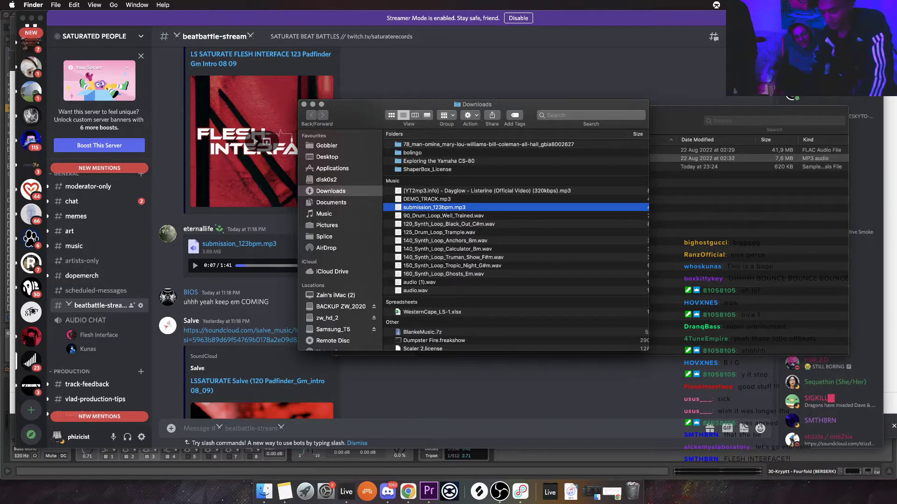
# Play submission_123bpm.mp3 from the Downloads folder in a quick preview
pyautogui.press('space')
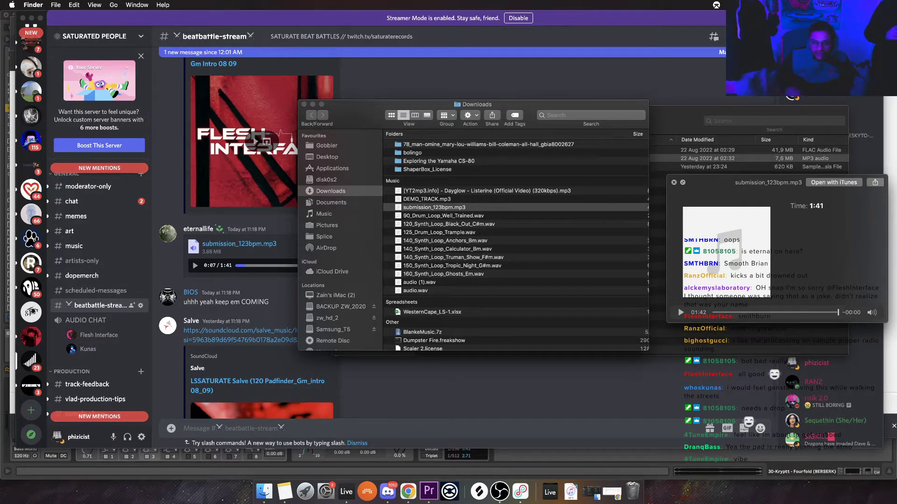
# Return to Discord, find the submission LS SATURATE FLESH INTERFACE 123 Padfinder Gm Intro 08 09 and open it on SoundCloud
pyautogui.press('super+Tab')
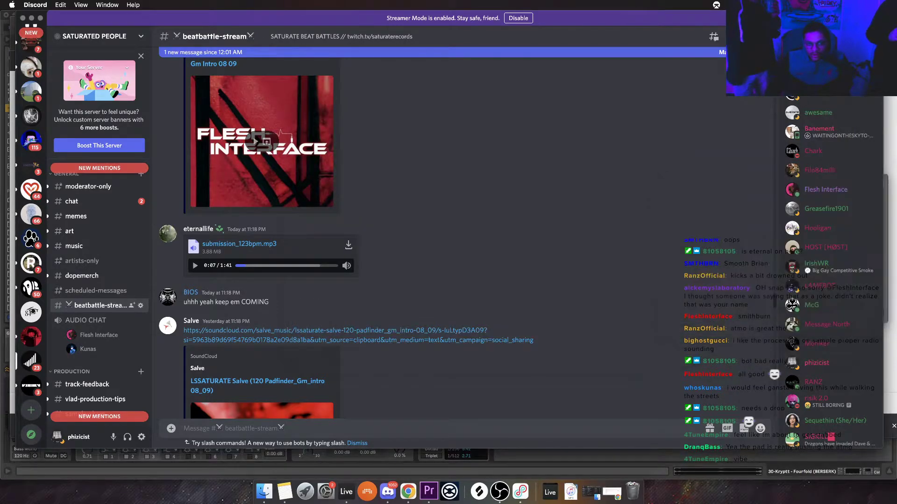
pyautogui.scroll(-2, 446, 238)
pyautogui.scroll(4, 446, 239)
pyautogui.scroll(6, 280, 256)
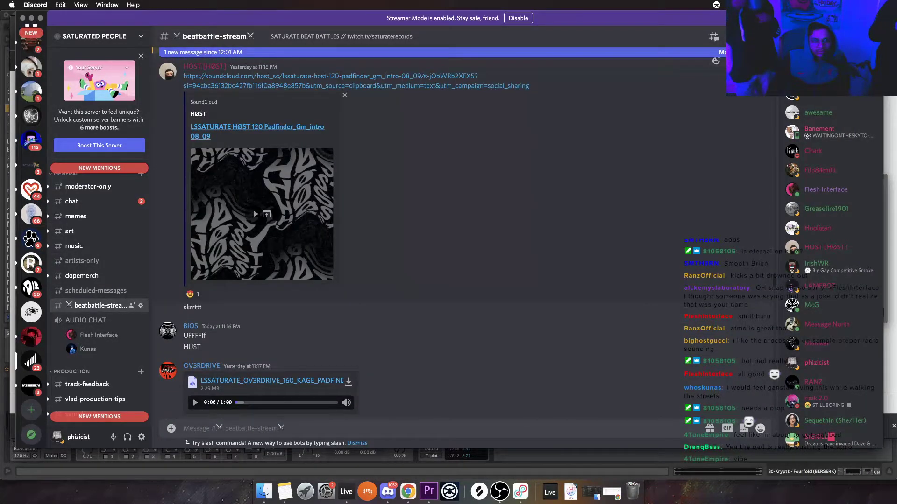
pyautogui.scroll(2, 279, 256)
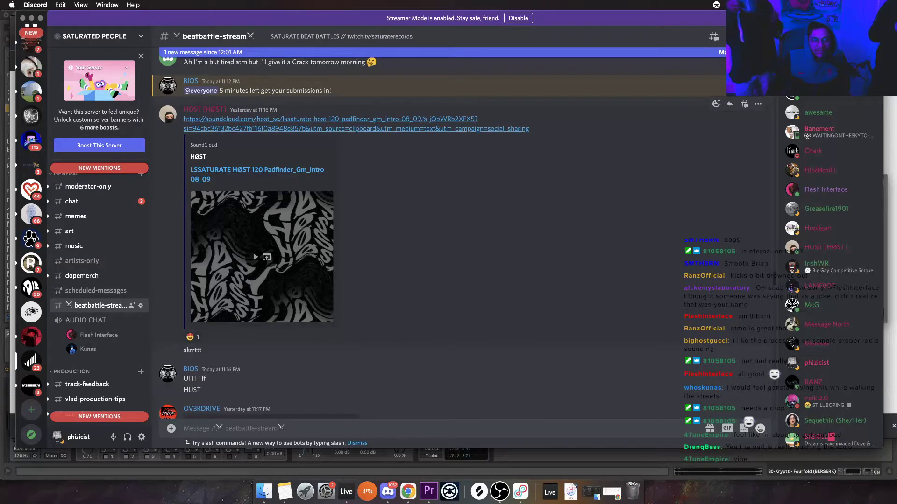
pyautogui.scroll(-8, 279, 256)
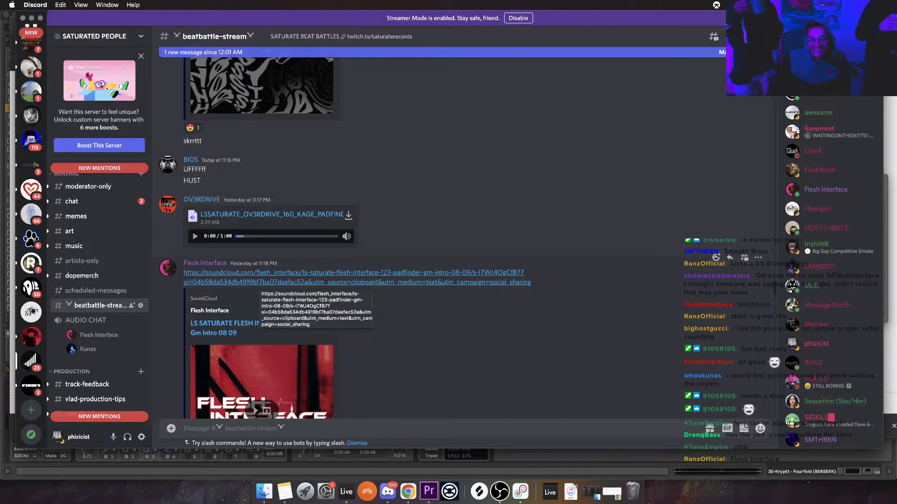
pyautogui.click(289, 273)
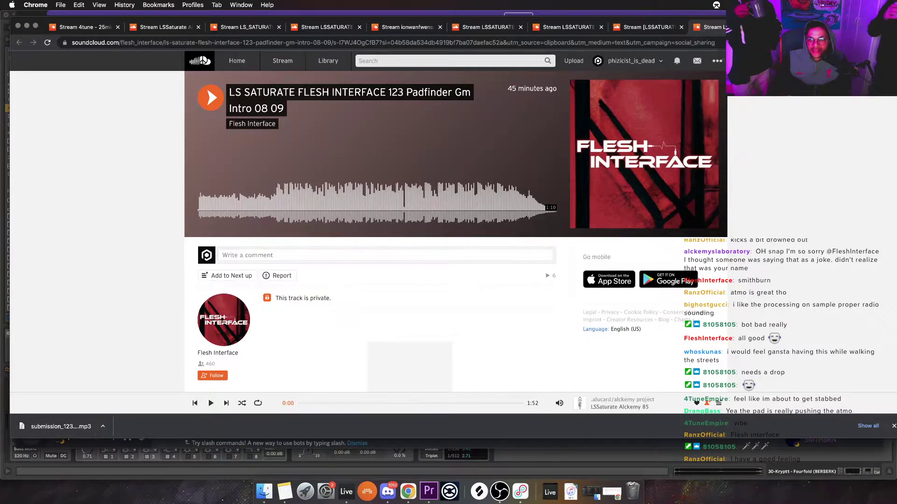
# Reload the SoundCloud page, return to the FLESH INTERFACE track's page and play the track
pyautogui.press('super+r')
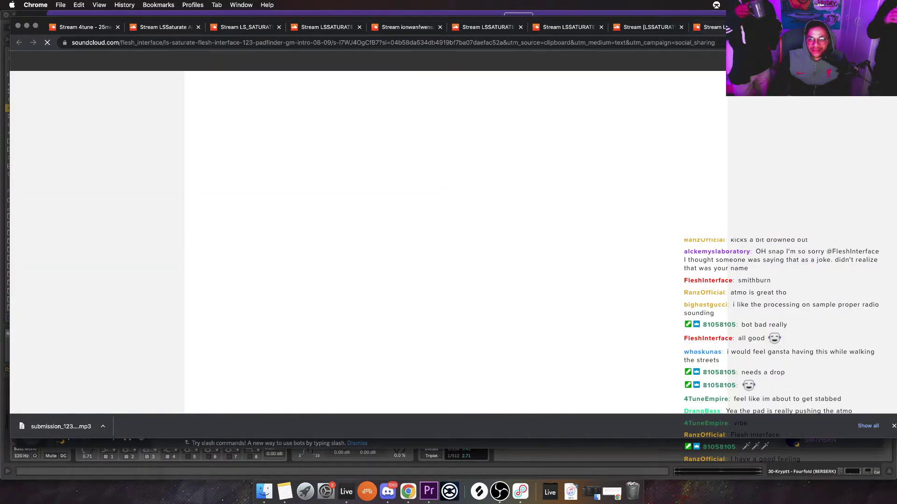
pyautogui.click(700, 27)
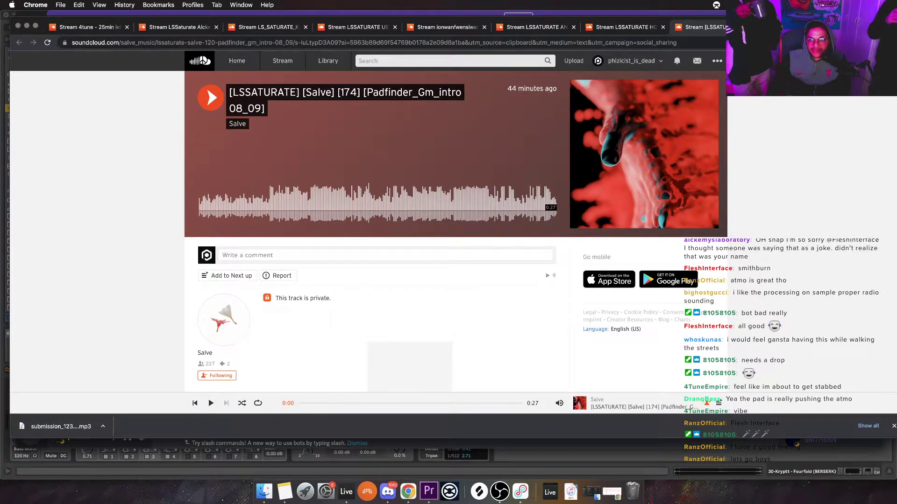
pyautogui.hotkey('ctrl', 'Tab')
pyautogui.hotkey('ctrl', 'Tab')
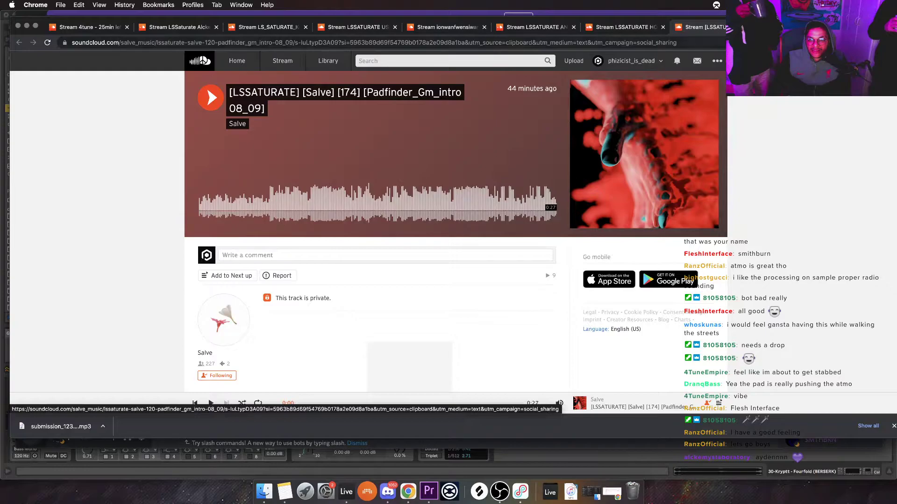
pyautogui.hotkey('ctrl', 'Tab')
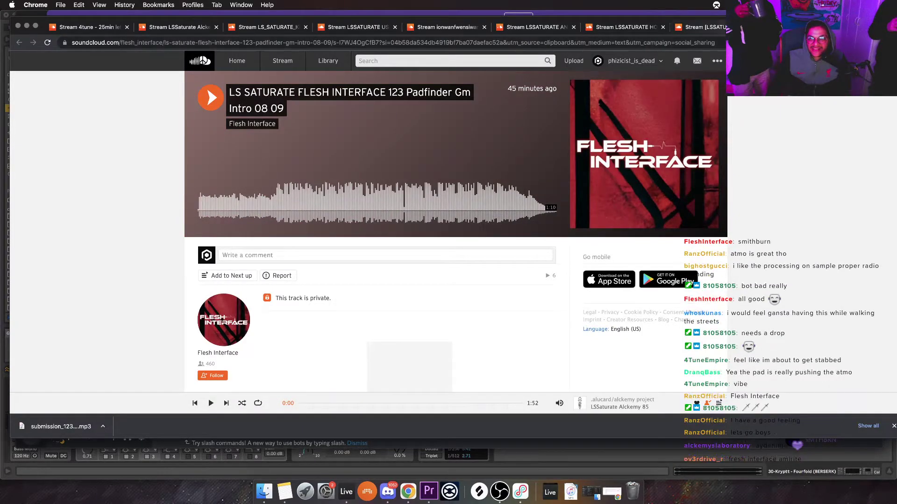
pyautogui.hotkey('ctrl', 'Tab')
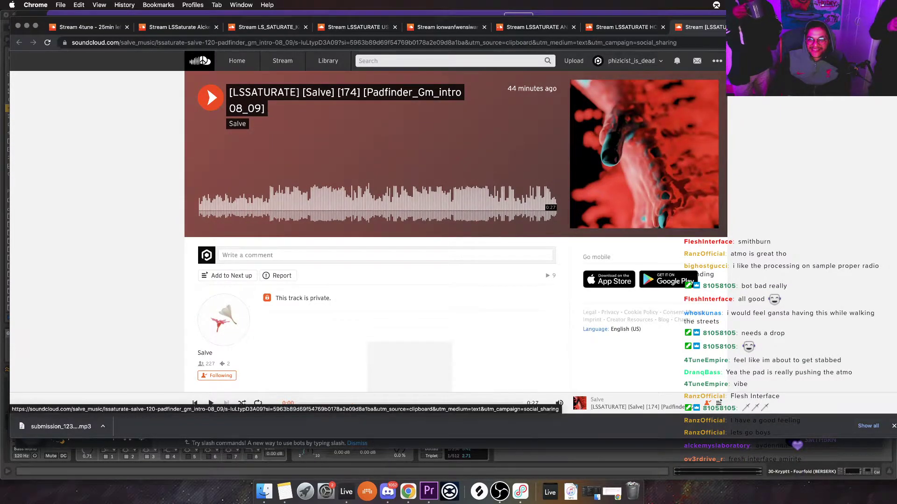
pyautogui.hotkey('ctrl', 'Tab')
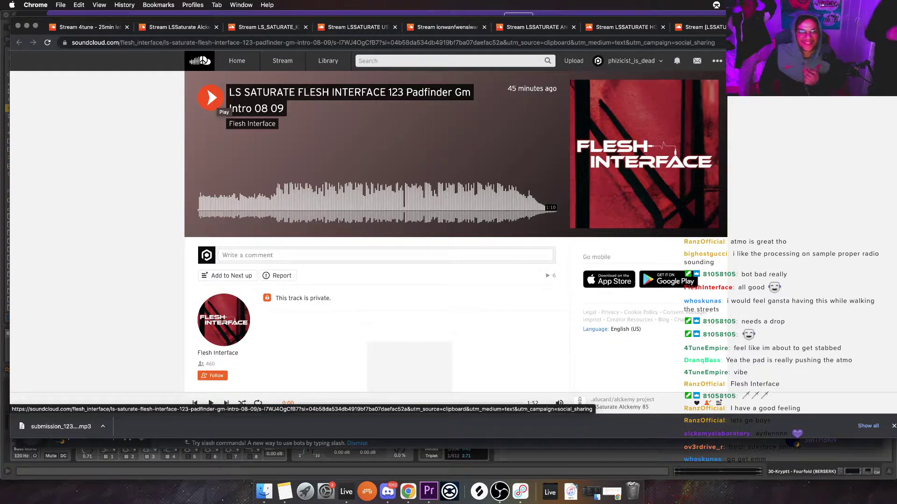
pyautogui.click(212, 98)
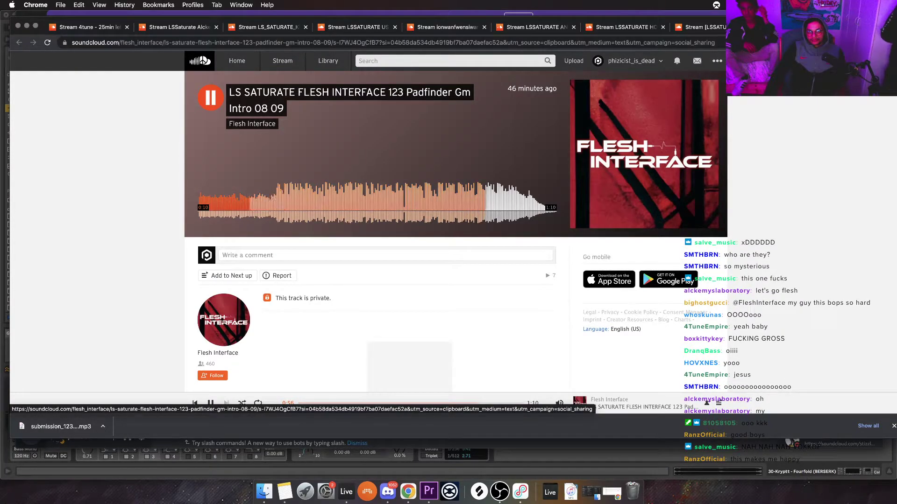
# Replay the FLESH INTERFACE track from about 0:16 and again from about 0:21, then pause it
pyautogui.click(280, 201)
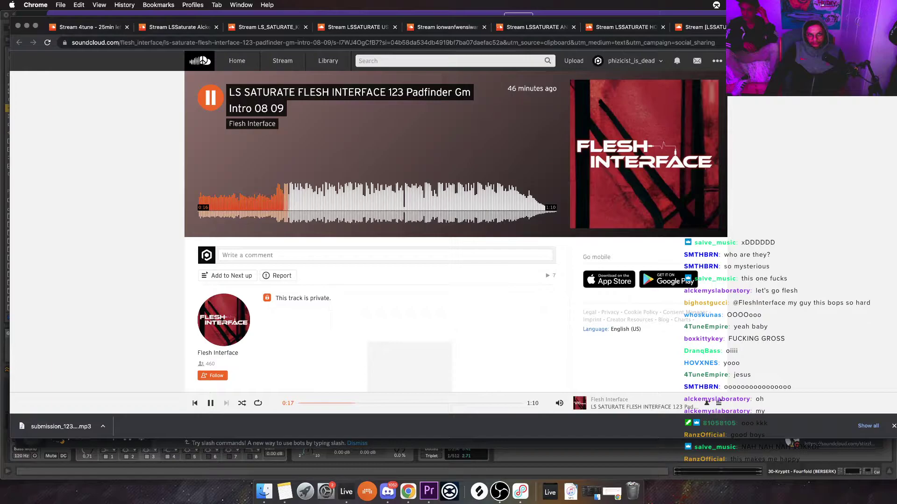
pyautogui.click(208, 89)
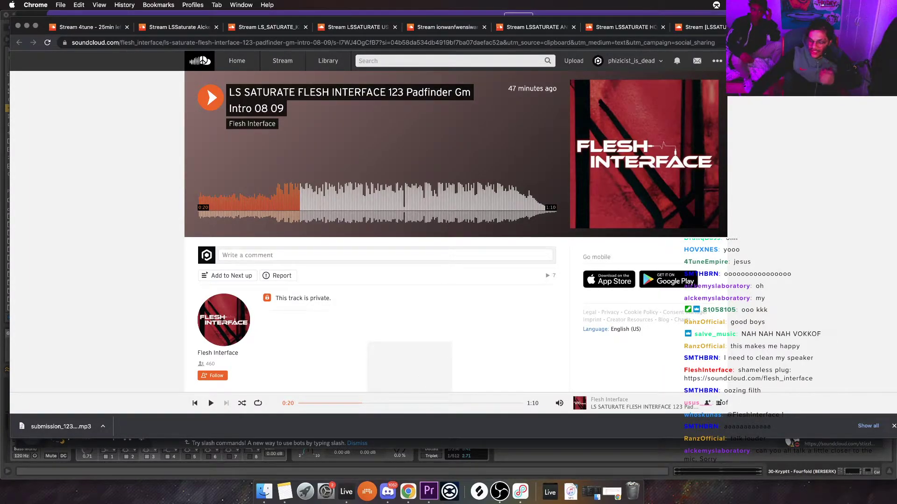
pyautogui.press('space')
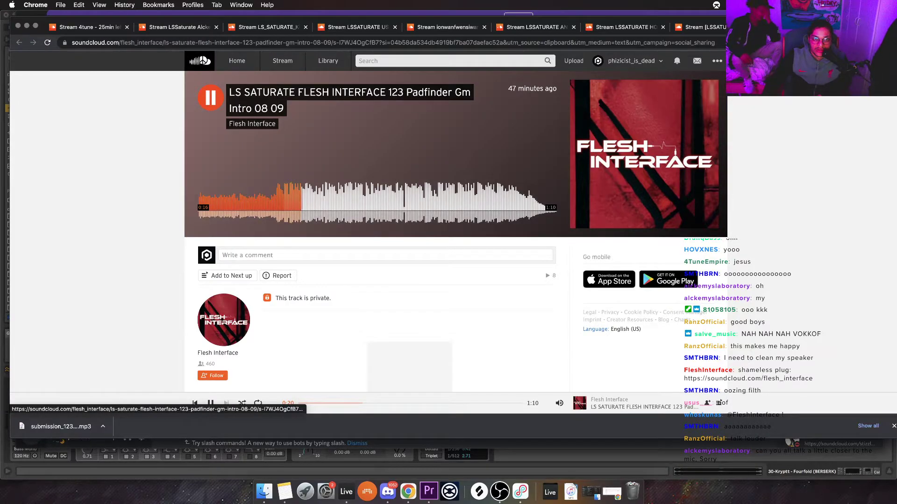
pyautogui.press('space')
pyautogui.click(211, 98)
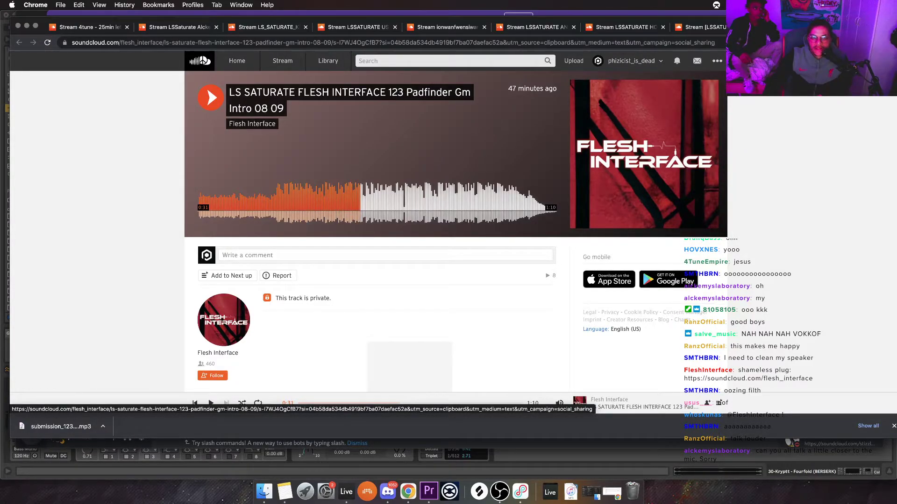
pyautogui.click(306, 201)
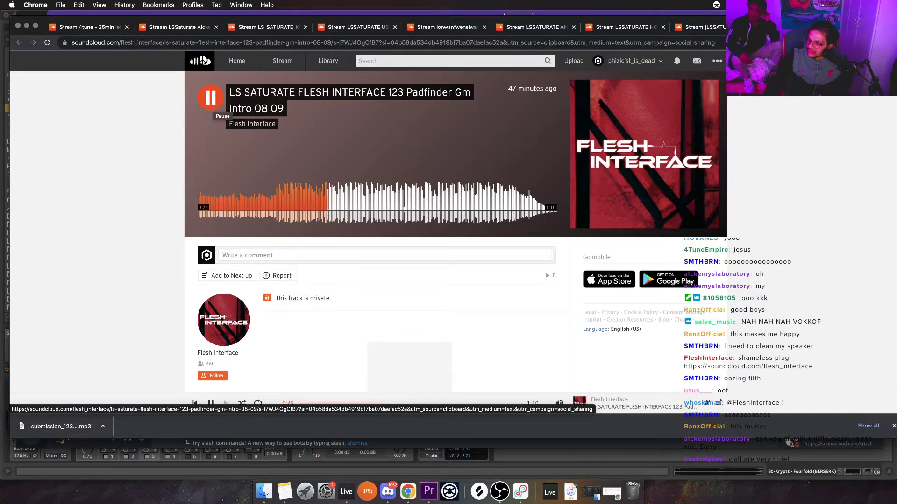
pyautogui.click(210, 97)
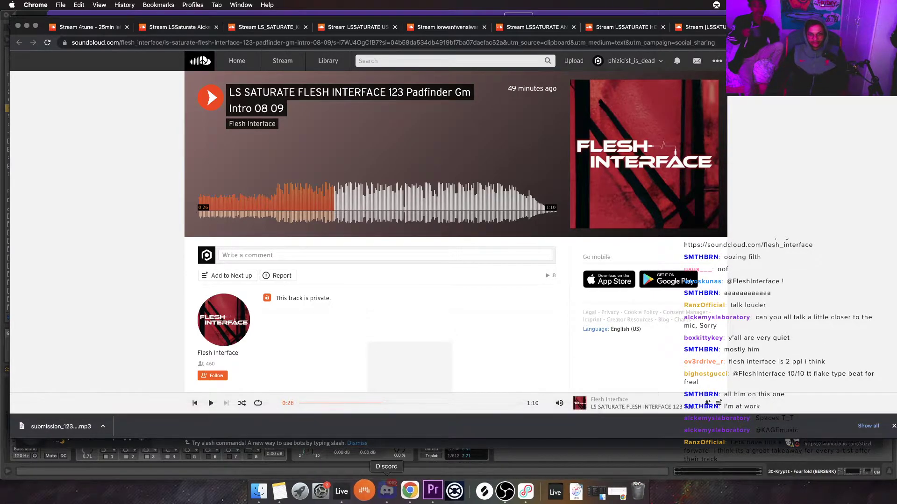
pyautogui.click(387, 491)
pyautogui.scroll(-3, 355, 233)
pyautogui.scroll(5, 355, 234)
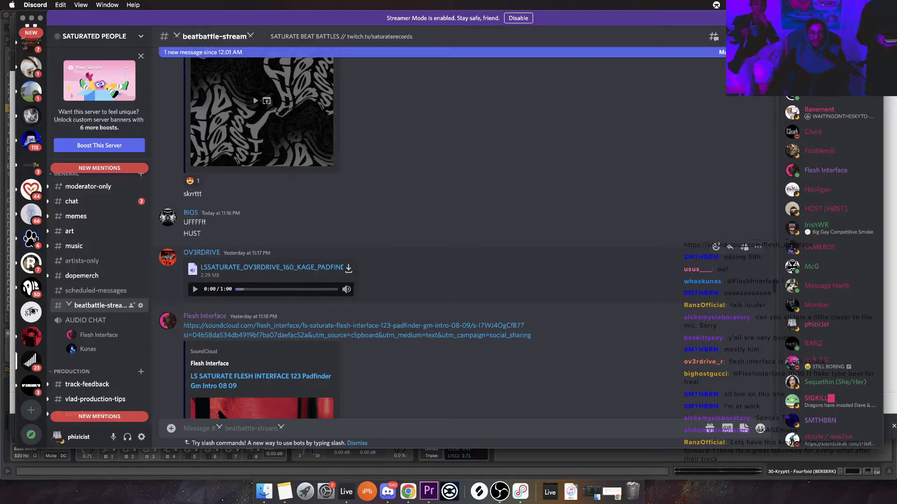
pyautogui.click(348, 269)
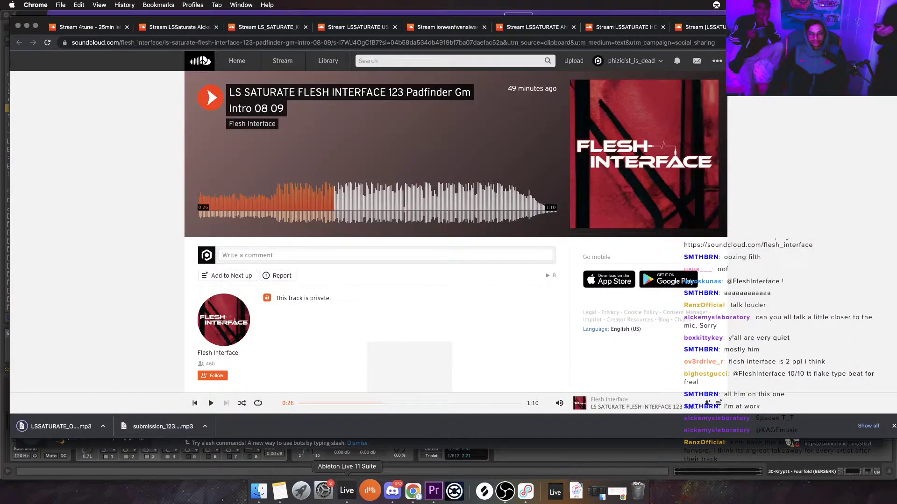
# Bring up Downloads in Finder, preview LSSATURATE_OV3RDRIVE_160_KAGE_PADFINDER.mp3 and move the preview window over the lower part of the file list
pyautogui.click(347, 490)
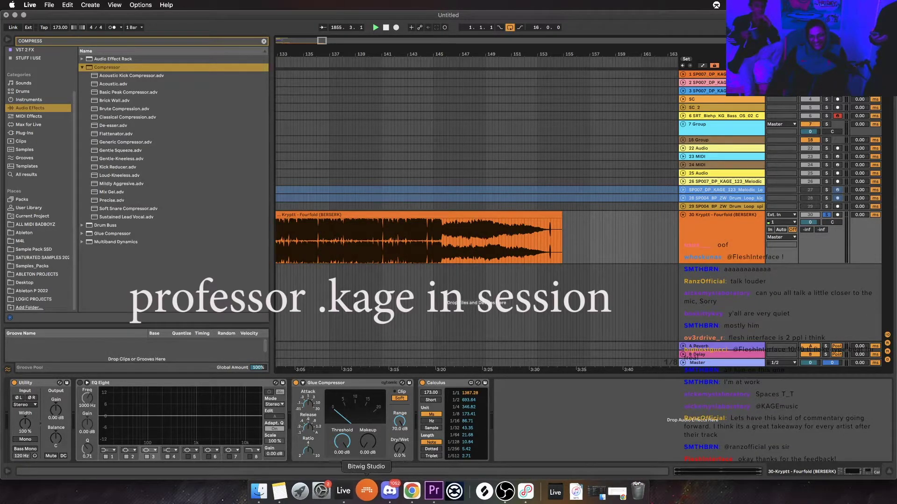
pyautogui.click(260, 491)
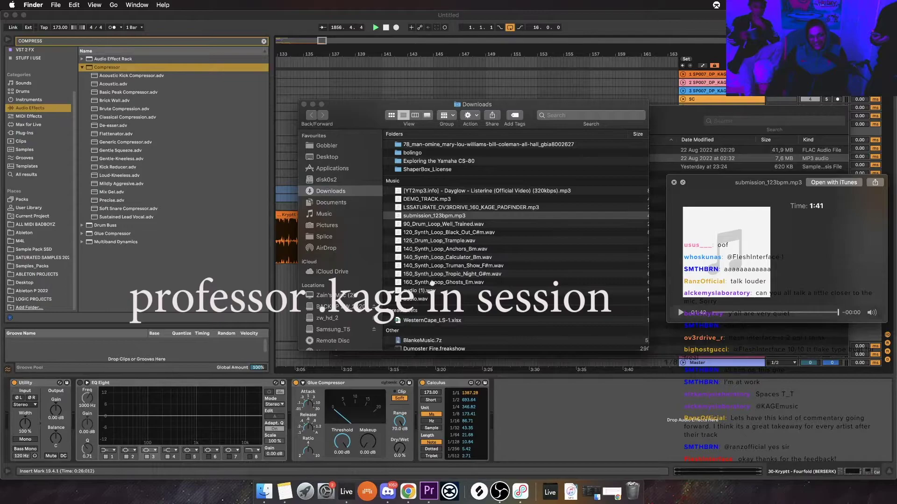
pyautogui.click(434, 215)
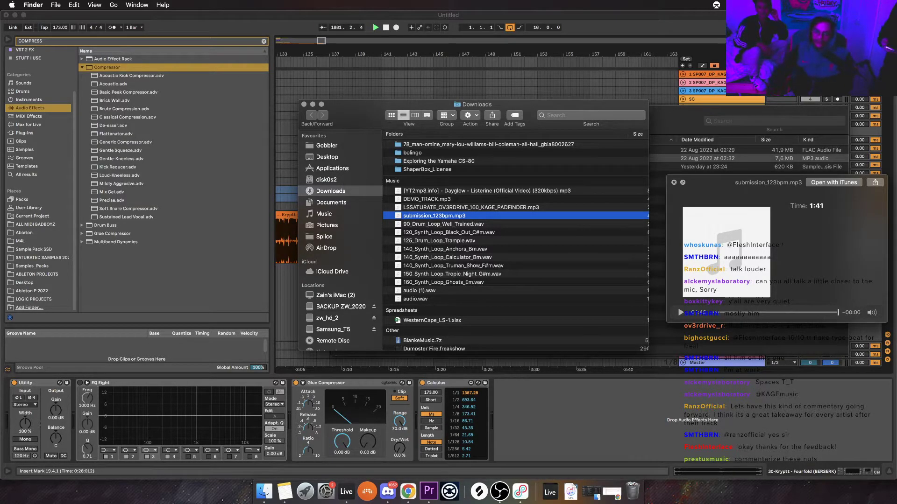
pyautogui.press('Up')
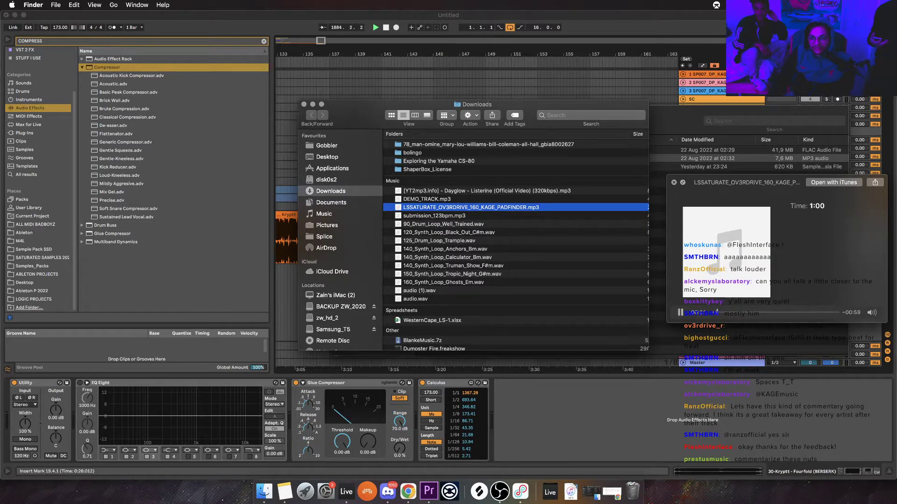
pyautogui.moveTo(747, 183); pyautogui.dragTo(511, 230)
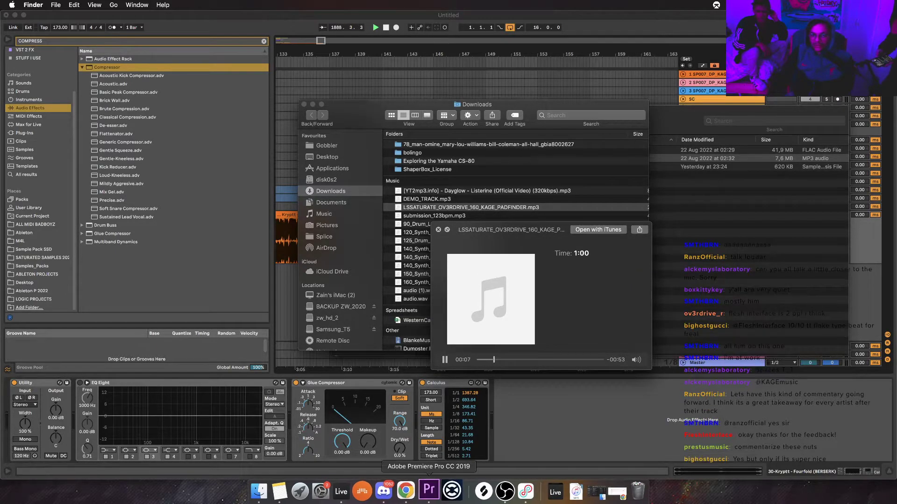
# Bring up Discord and minimize it, move the OV3RDRIVE preview's playback to 00:05 and close the preview
pyautogui.click(388, 491)
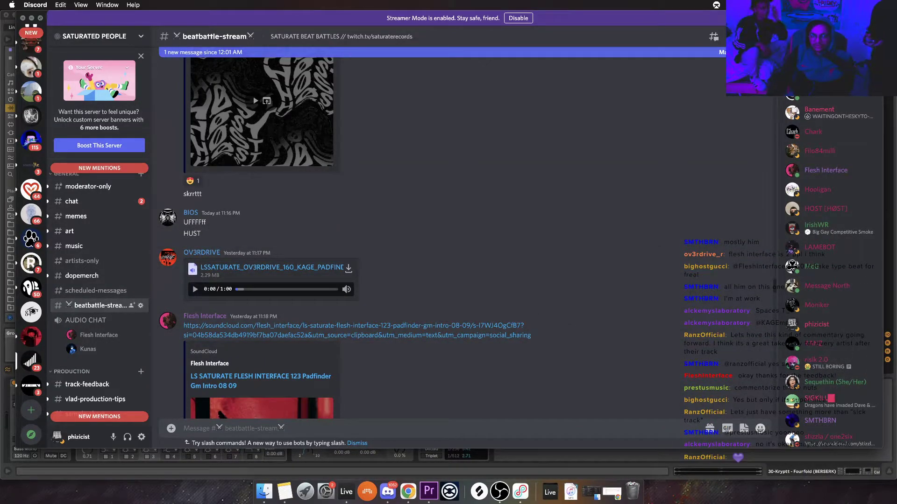
pyautogui.press('super+m')
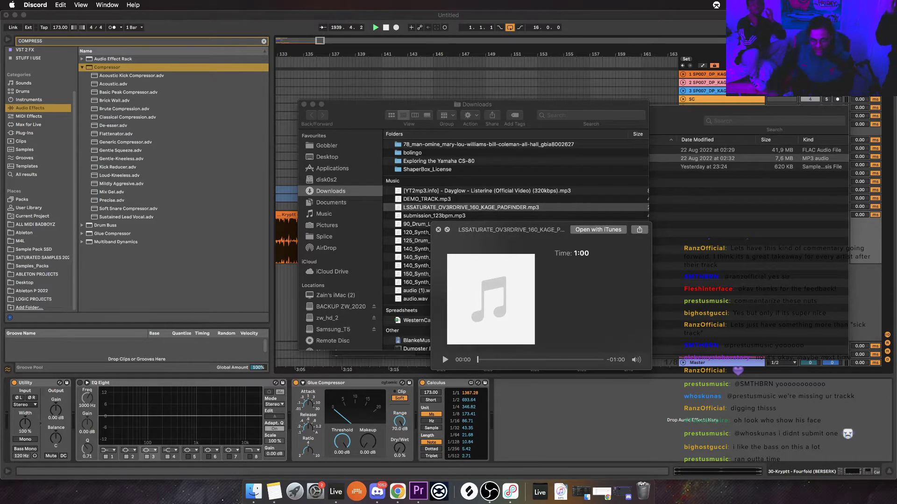
pyautogui.click(487, 359)
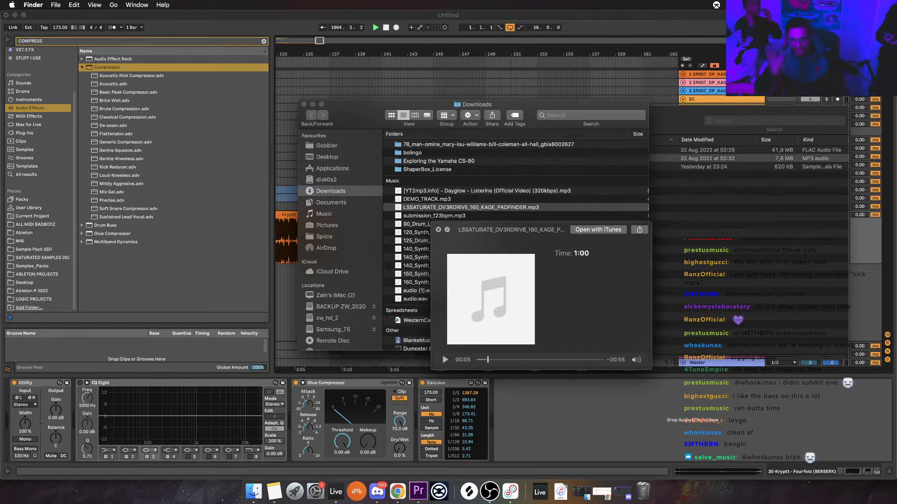
pyautogui.press('space')
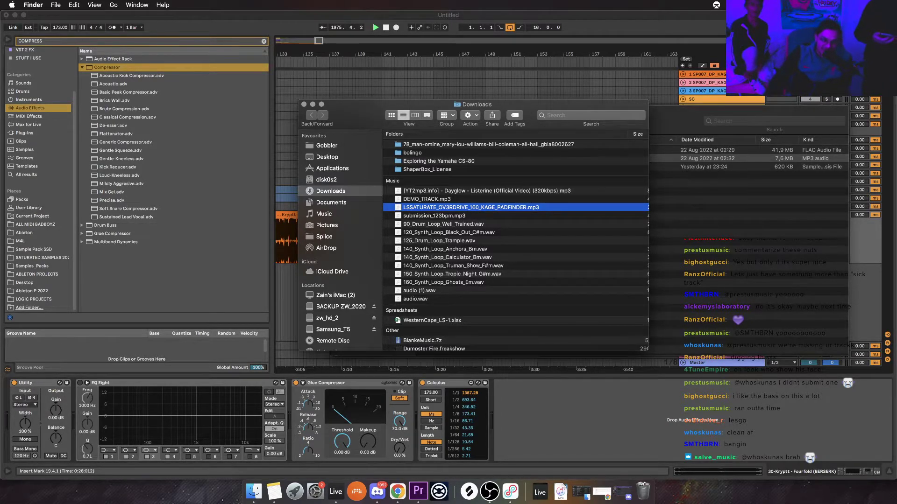
# Switch to Discord, find HØST's submission in the beatbattle-stream channel, open its SoundCloud link in the browser and play the track
pyautogui.click(377, 491)
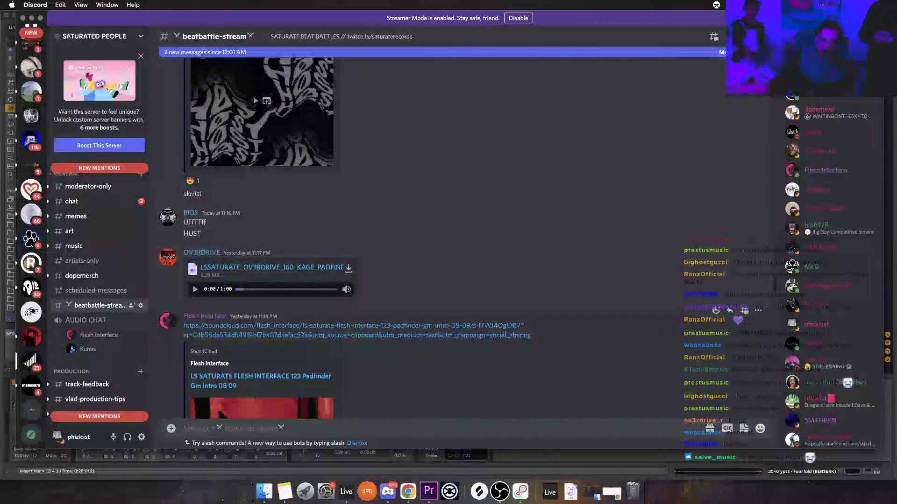
pyautogui.scroll(5, 440, 238)
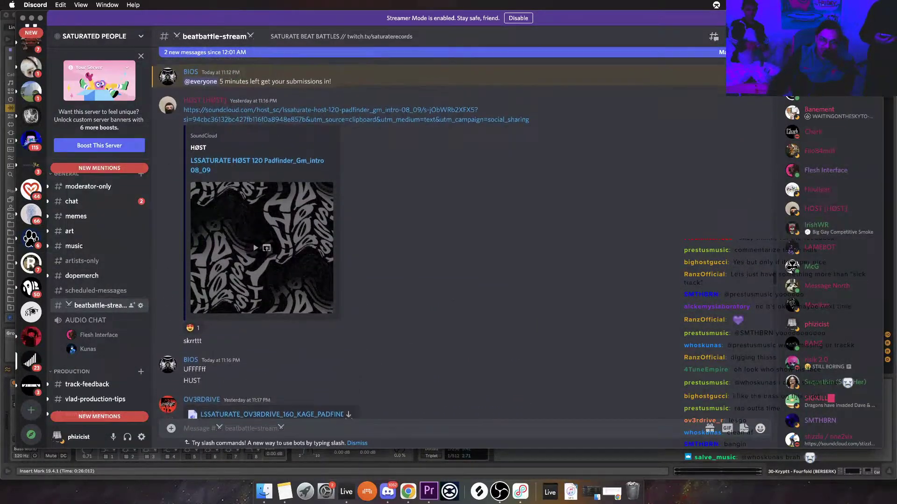
pyautogui.scroll(-10, 439, 234)
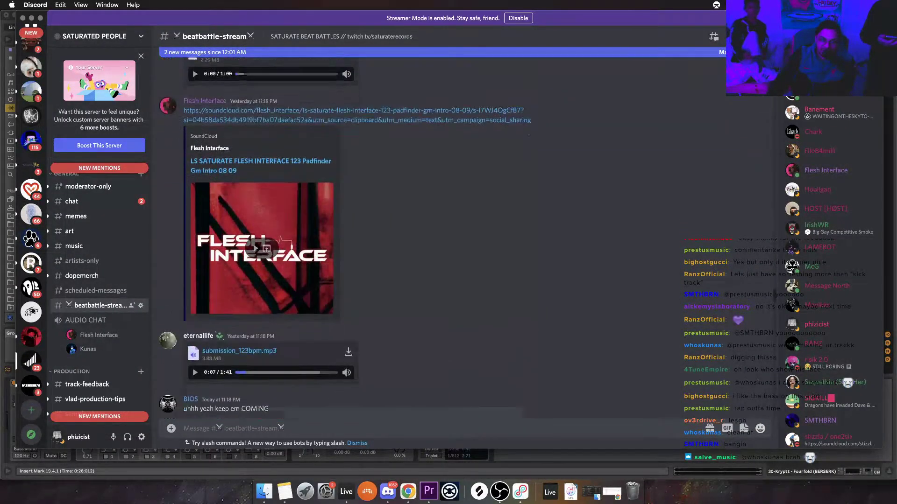
pyautogui.scroll(-10, 279, 241)
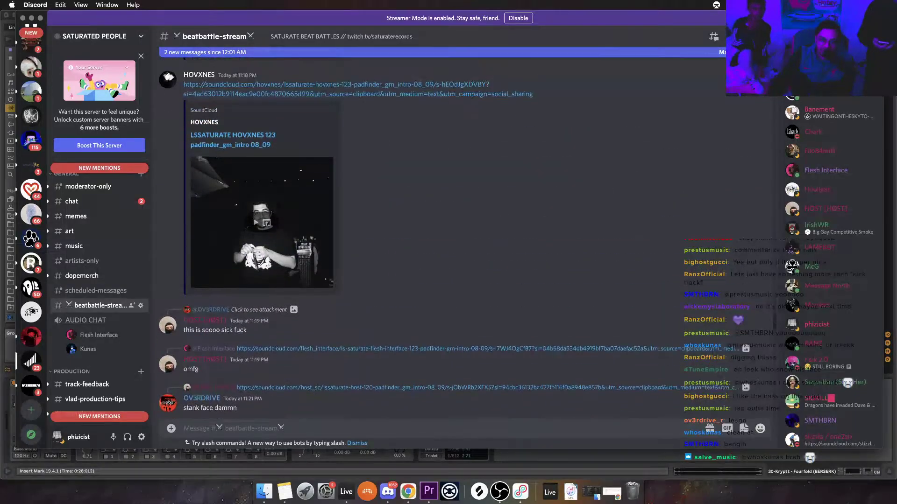
pyautogui.scroll(10, 346, 238)
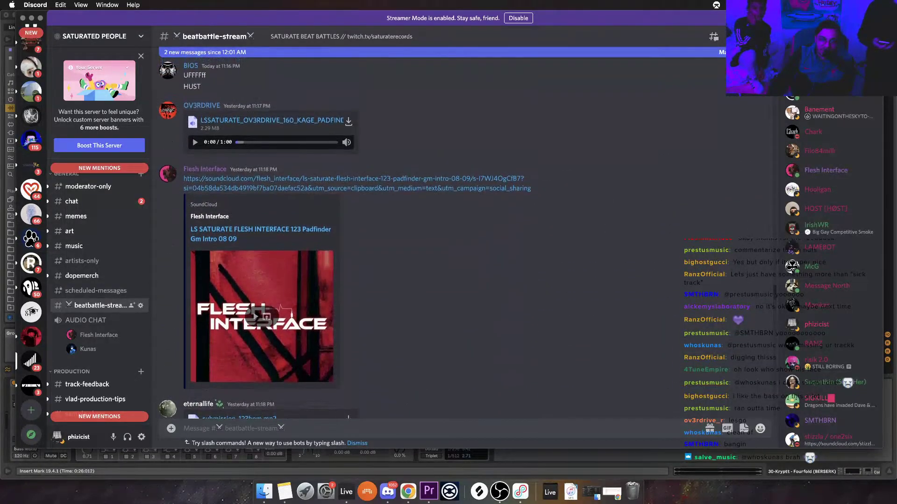
pyautogui.scroll(10, 337, 327)
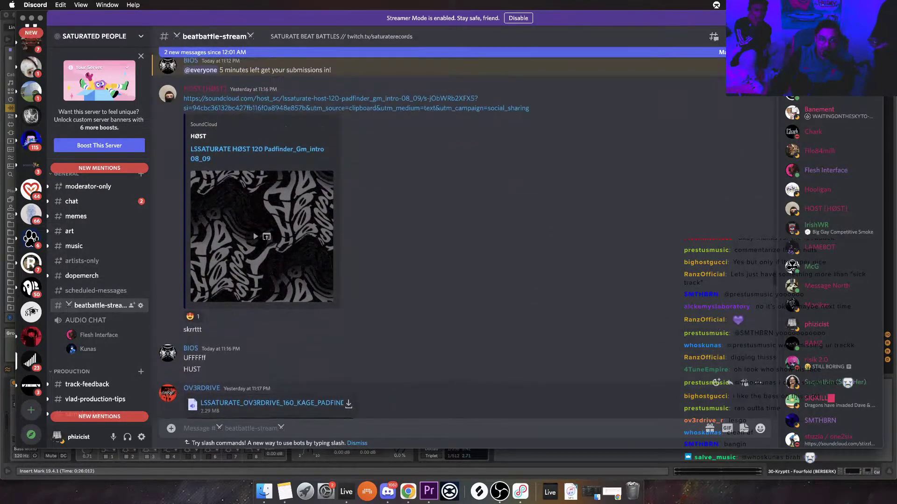
pyautogui.scroll(3, 337, 280)
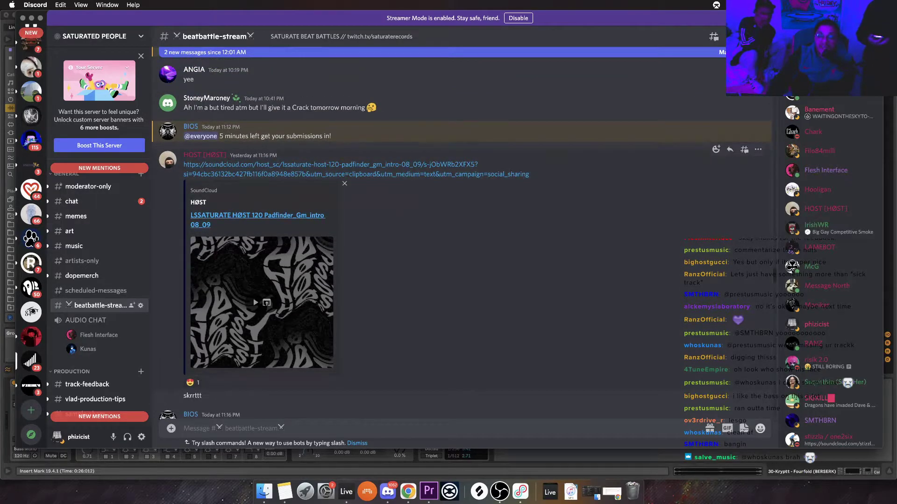
pyautogui.scroll(1, 336, 280)
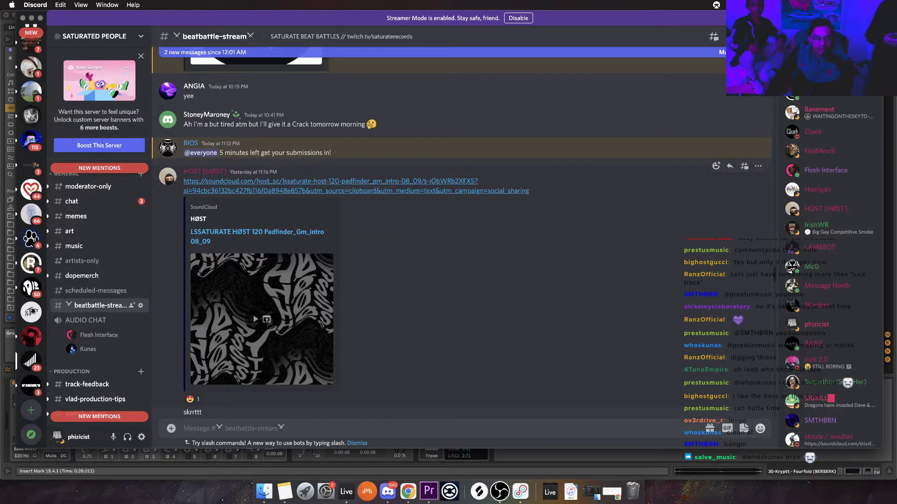
pyautogui.click(330, 186)
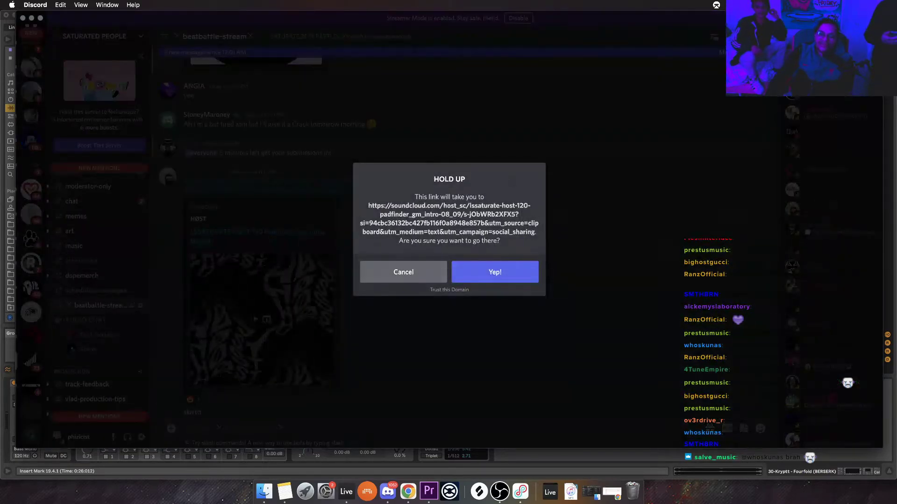
pyautogui.click(495, 272)
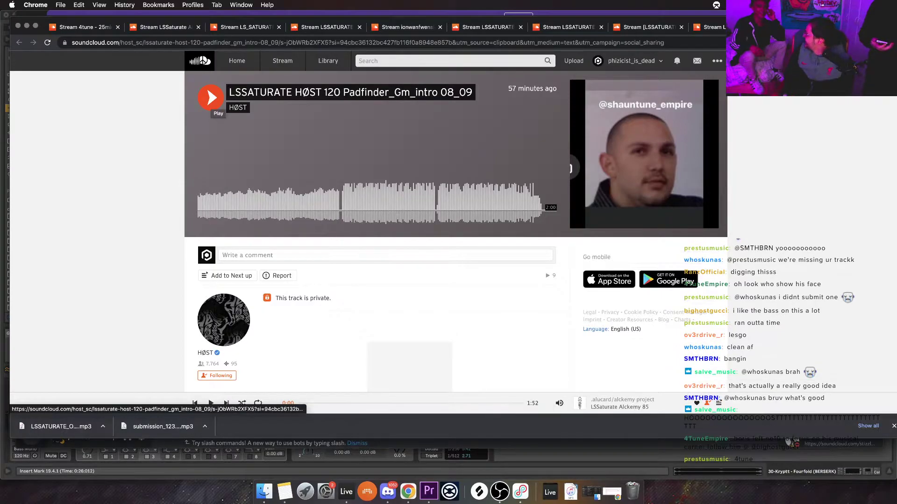
pyautogui.click(211, 97)
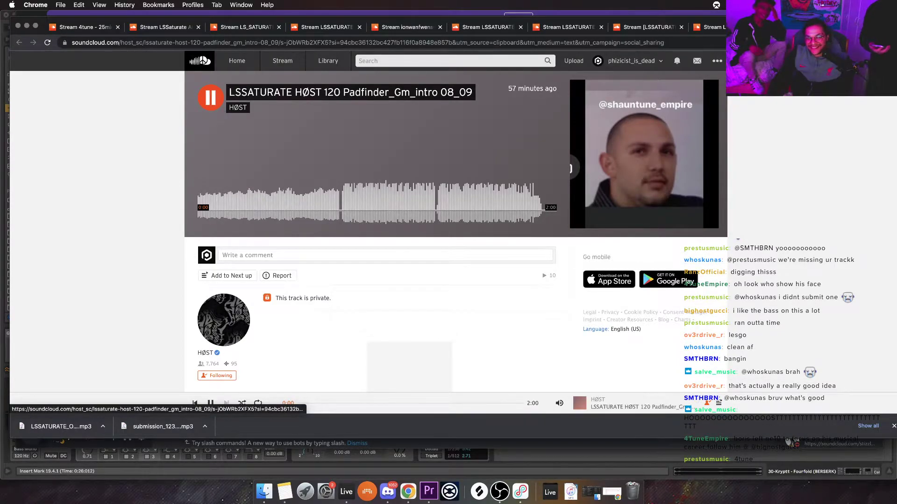
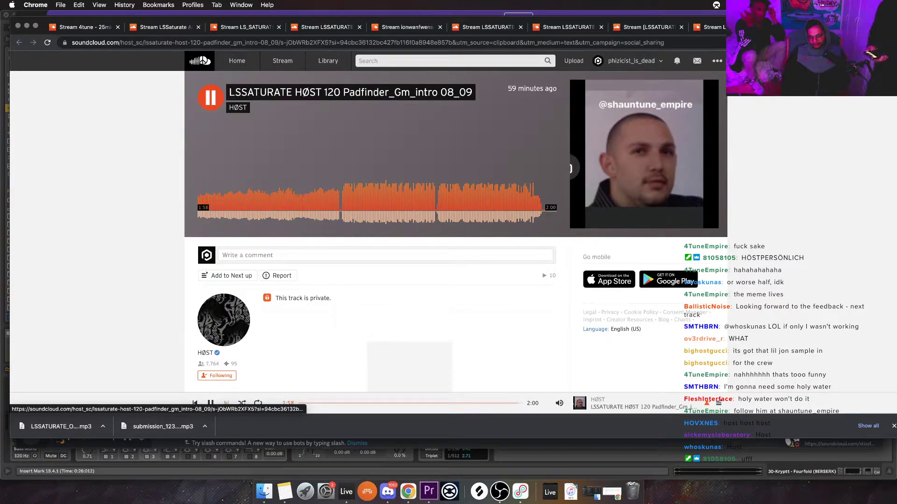
# Return to Discord and look back through the beatbattle-stream channel from HØST's submission to the LLSS 08 SEP sample post
pyautogui.click(387, 492)
pyautogui.scroll(-2, 460, 280)
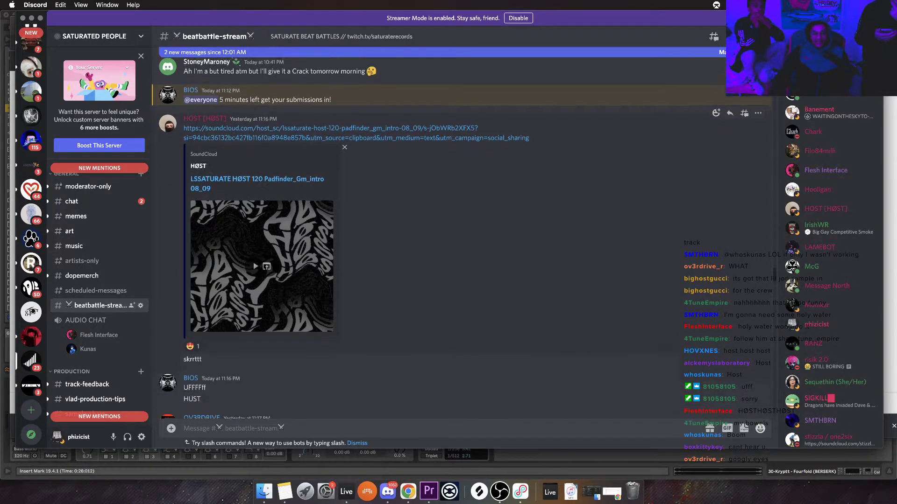
pyautogui.scroll(3, 460, 280)
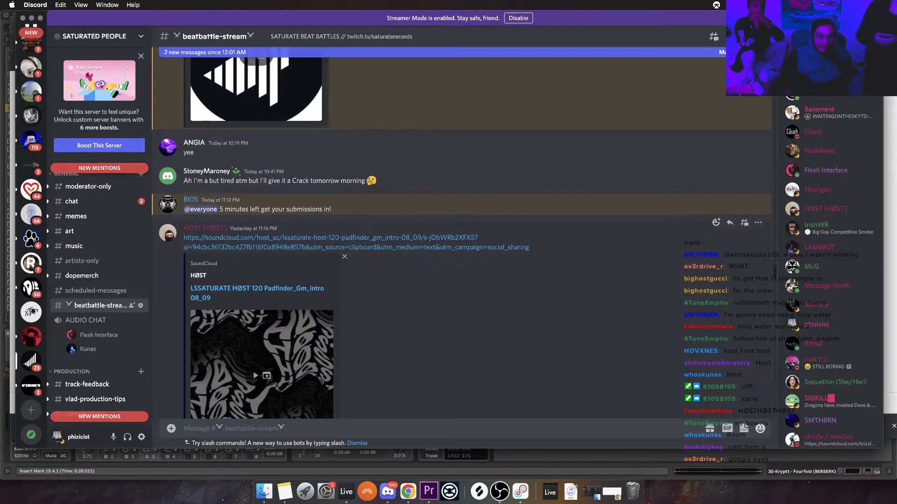
pyautogui.scroll(8, 463, 234)
pyautogui.scroll(3, 462, 234)
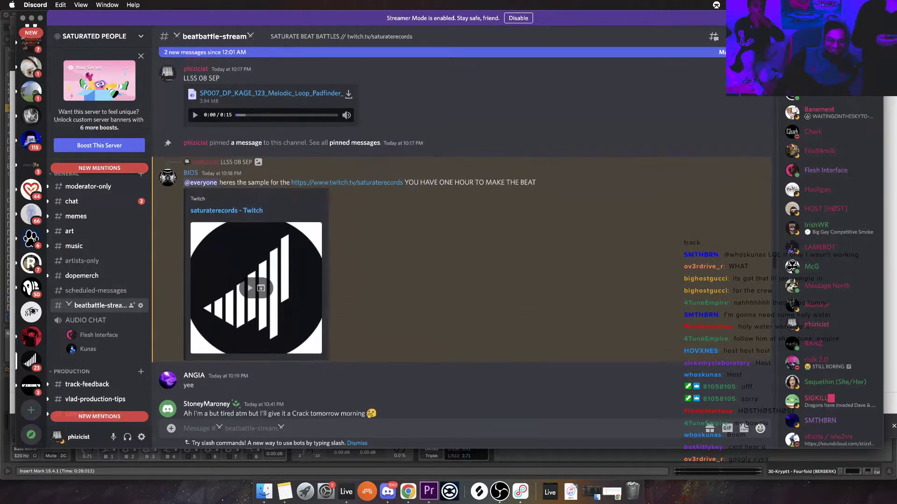
pyautogui.scroll(4, 463, 233)
pyautogui.scroll(1, 462, 233)
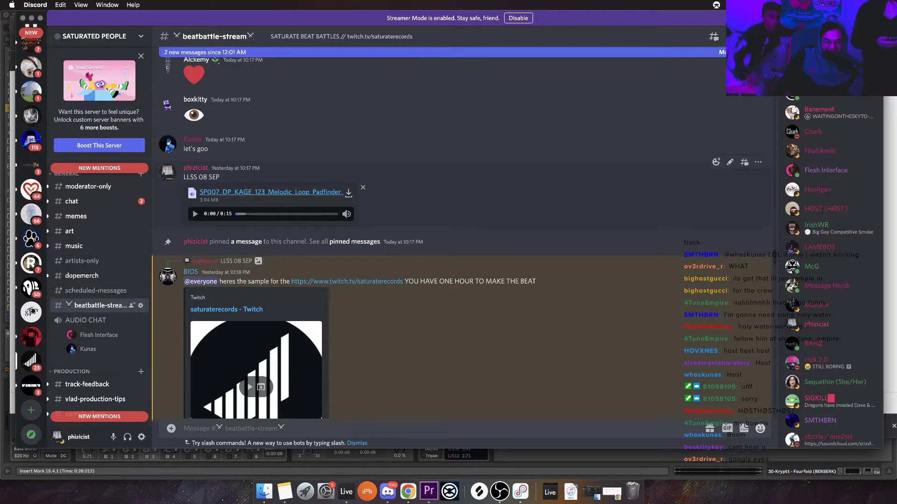
pyautogui.scroll(-3, 463, 234)
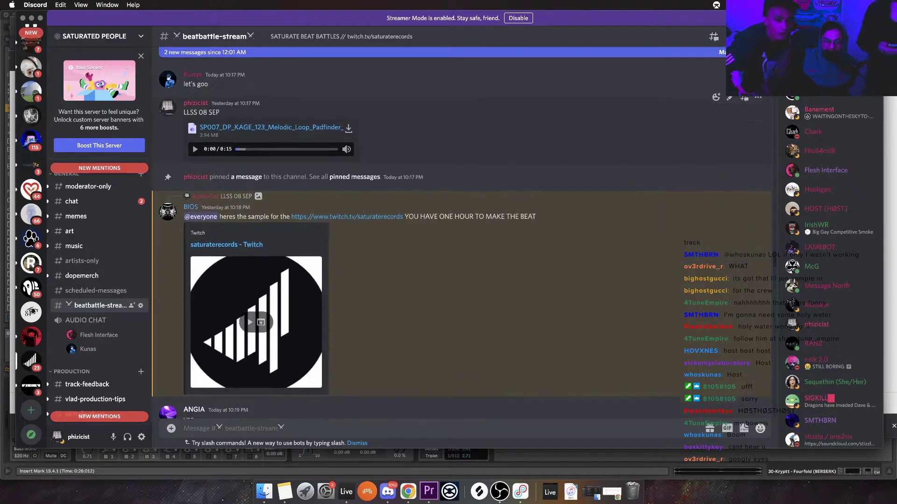
pyautogui.scroll(8, 463, 233)
pyautogui.scroll(-8, 463, 234)
# Look through the later beatbattle-stream submissions down to the newest messages and back up past the 4TUNE and usus entries
pyautogui.scroll(-20, 462, 234)
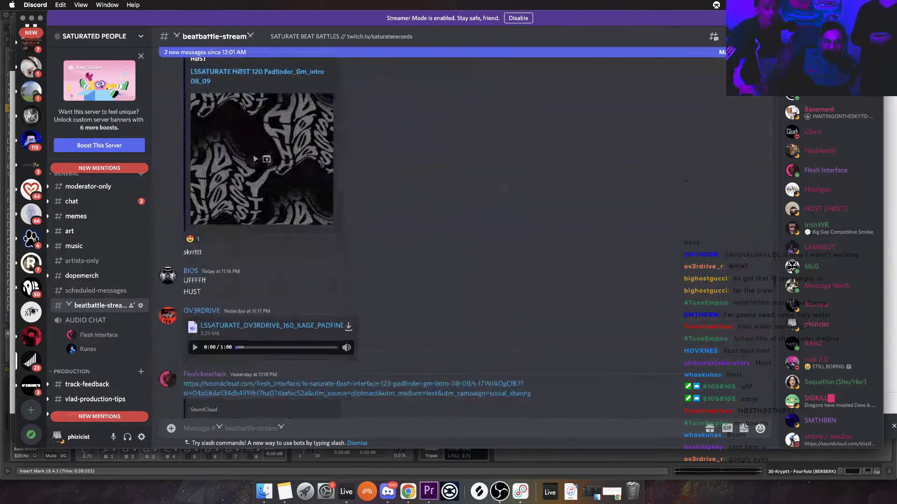
pyautogui.scroll(-15, 463, 233)
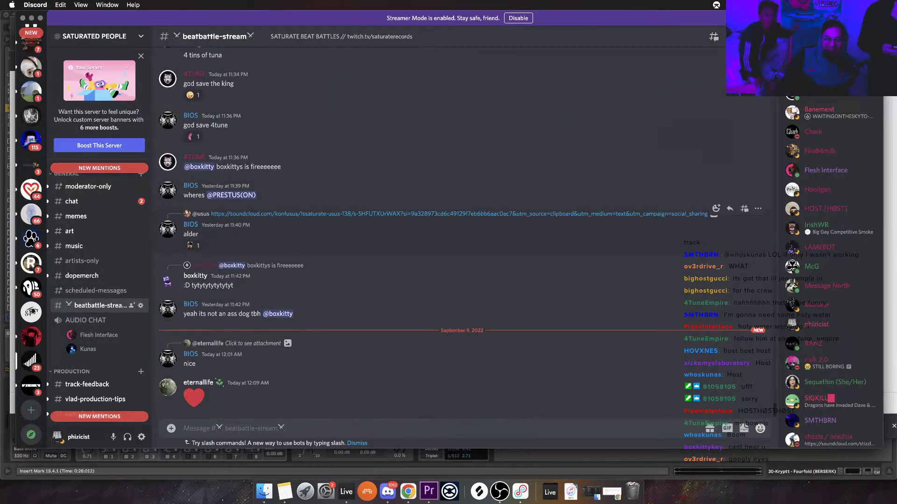
pyautogui.scroll(6, 462, 234)
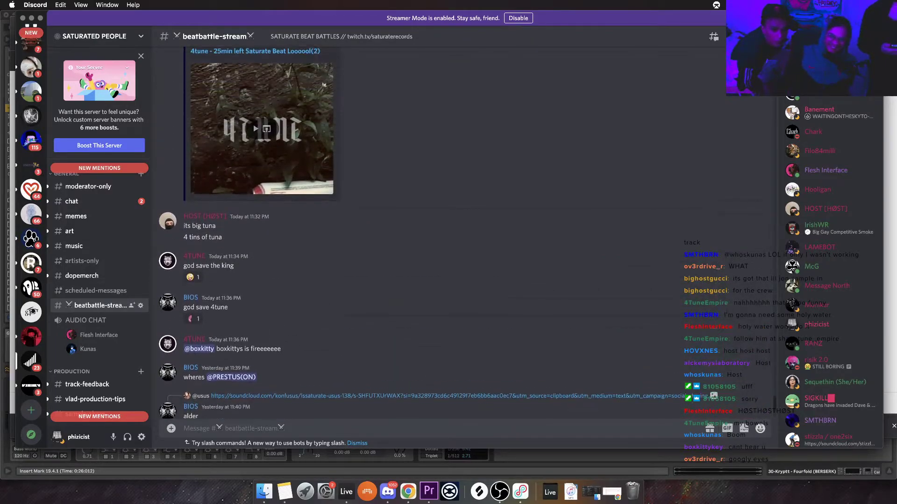
pyautogui.scroll(1, 248, 216)
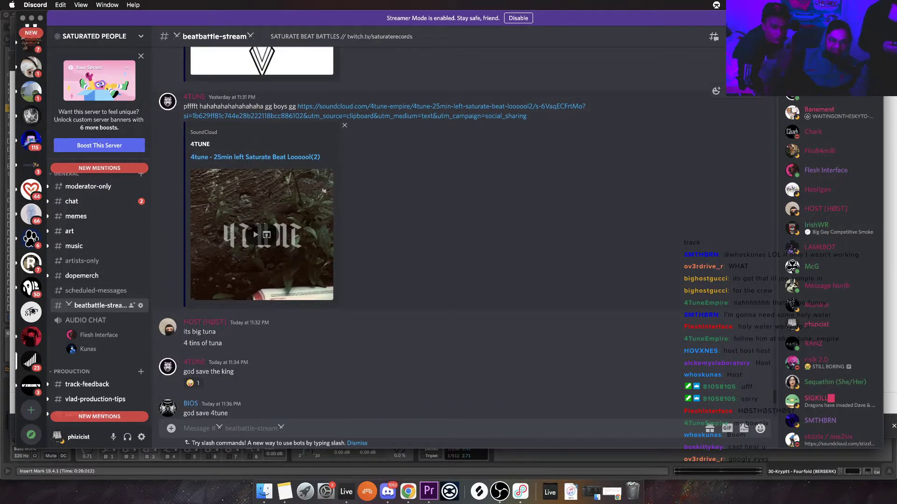
pyautogui.scroll(-3, 253, 223)
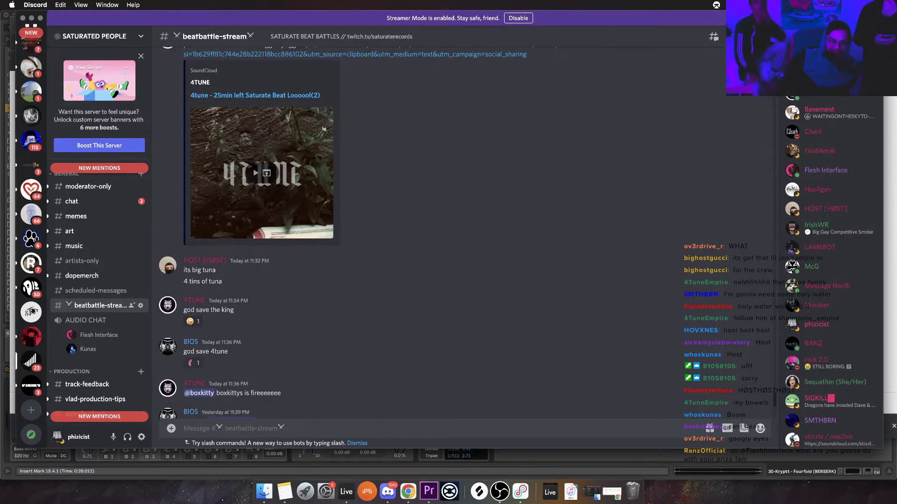
pyautogui.scroll(-4, 435, 225)
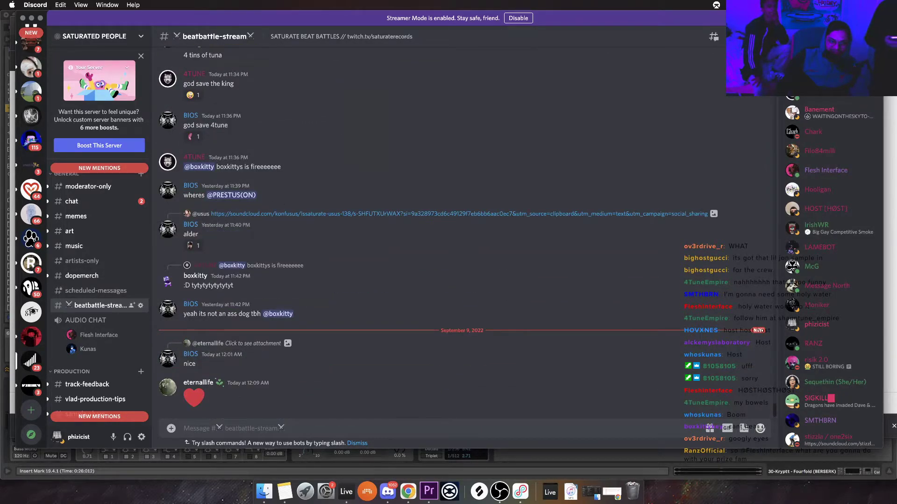
pyautogui.scroll(10, 434, 225)
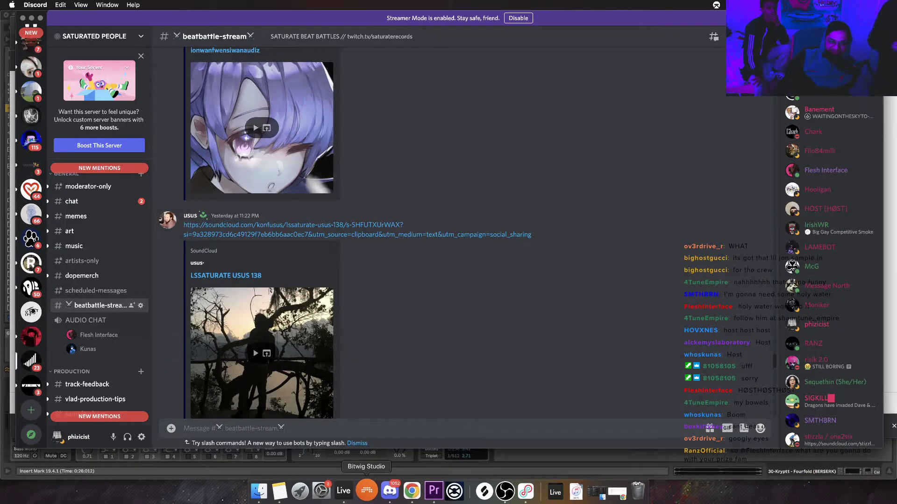
pyautogui.scroll(10, 434, 234)
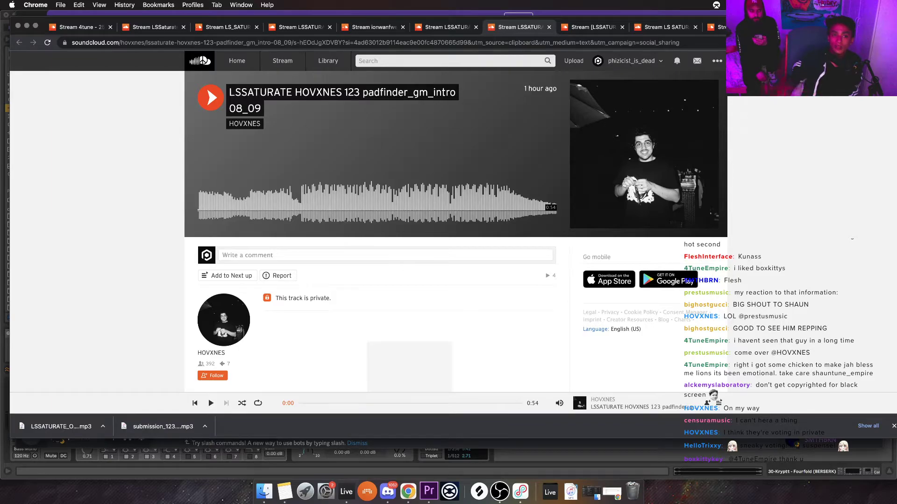
# In Chrome, show the open 4tune submission and switch to the YouTube video "11 hours of pure black screen in HD!"
pyautogui.press('super+1')
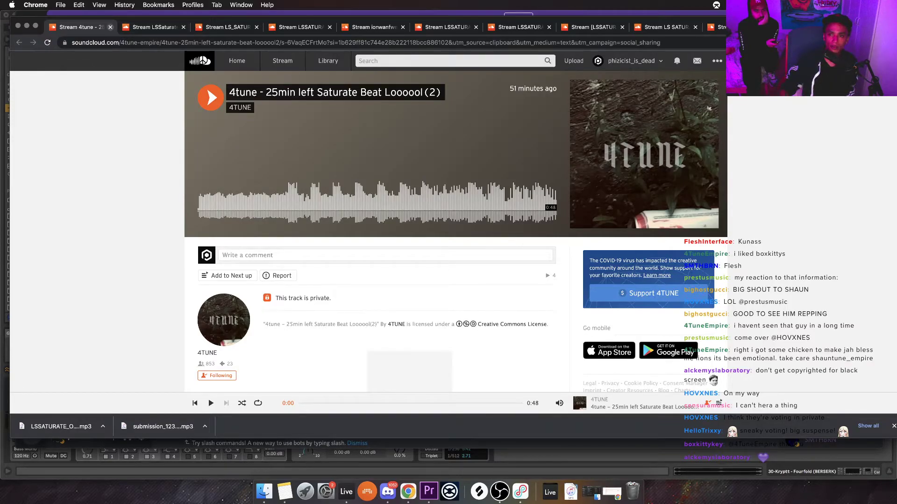
pyautogui.hotkey('ctrl', 'shift', 'Tab')
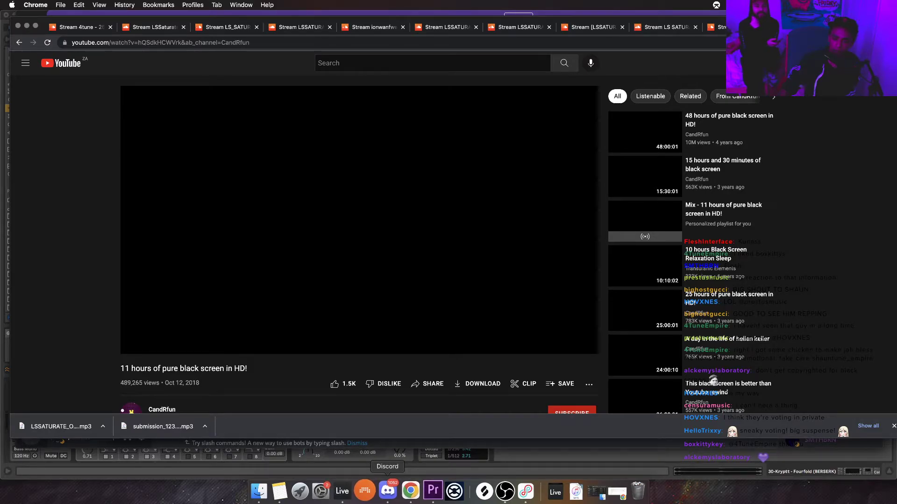
# Switch to Discord, find Ballistic Noise's TESTA BEAT post in the beatbattle-stream channel and open its private SoundCloud link
pyautogui.click(387, 491)
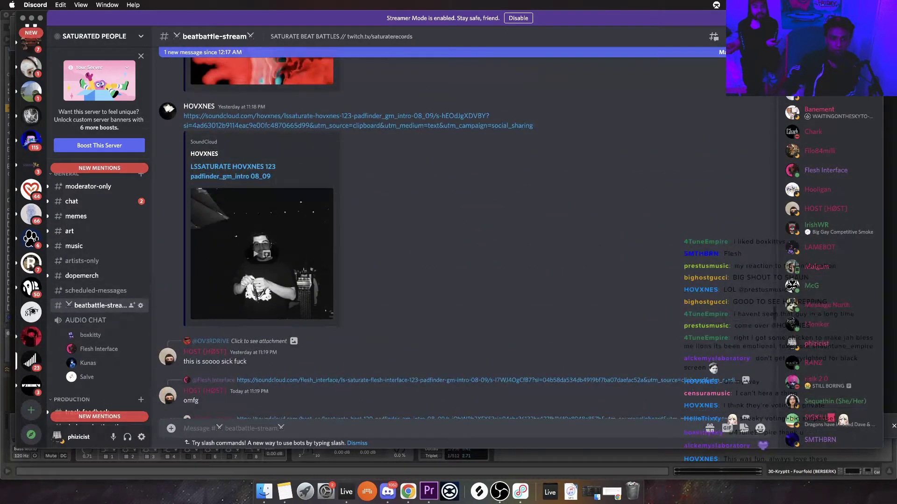
pyautogui.scroll(-5, 344, 134)
pyautogui.scroll(9, 344, 134)
pyautogui.scroll(20, 462, 239)
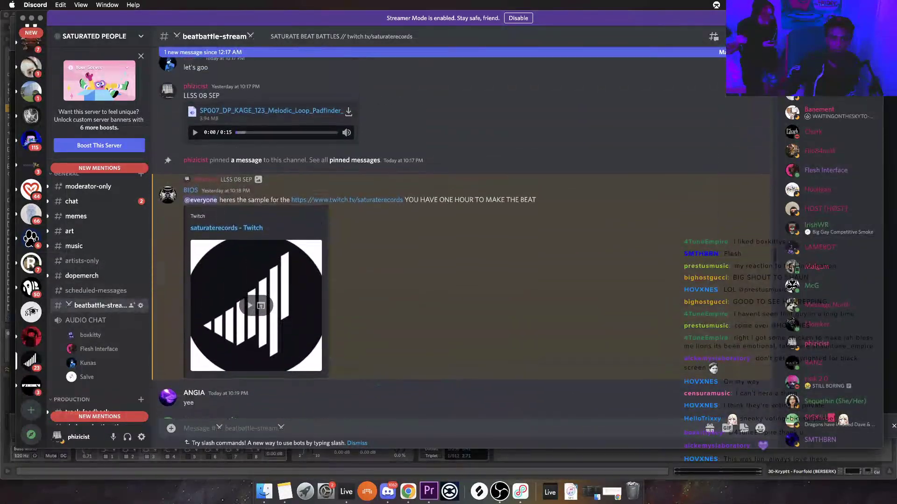
pyautogui.scroll(8, 346, 233)
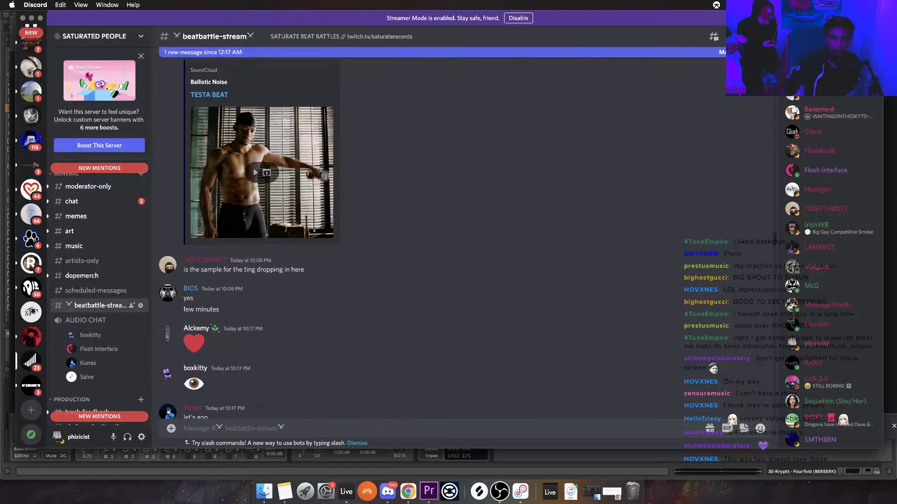
pyautogui.scroll(2, 345, 233)
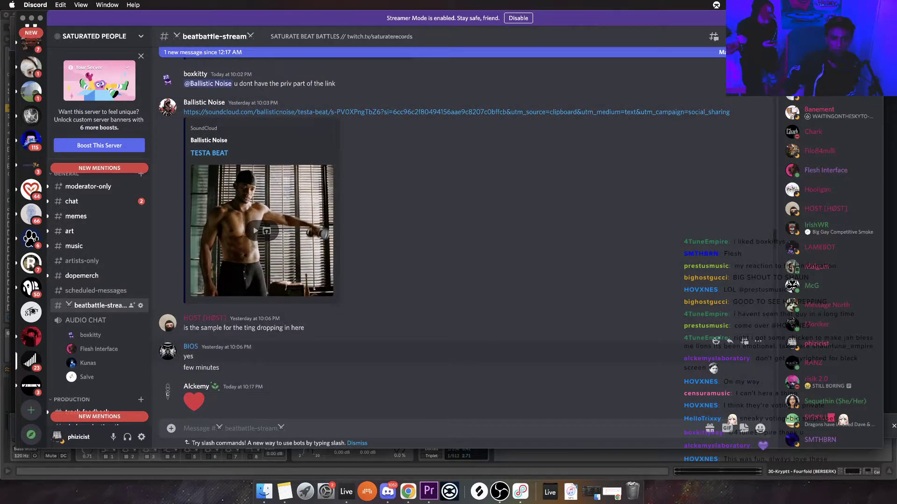
pyautogui.scroll(-3, 345, 234)
pyautogui.scroll(5, 345, 234)
pyautogui.scroll(1, 420, 219)
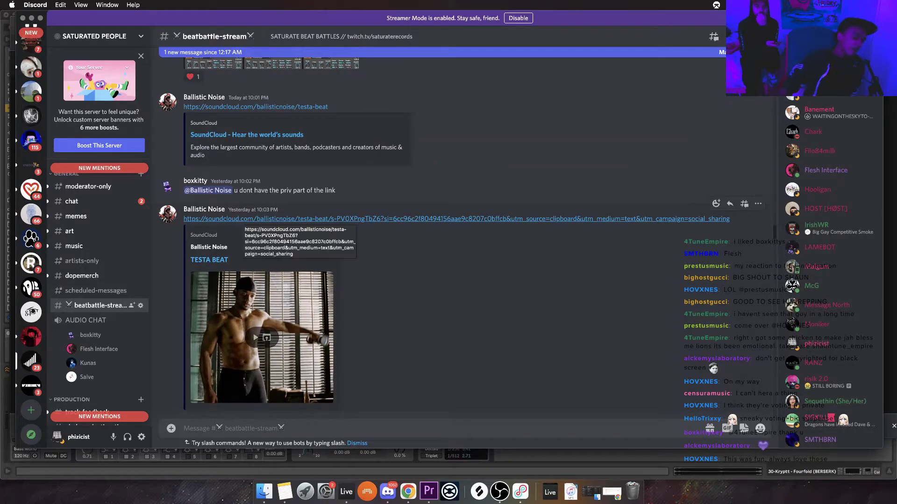
pyautogui.click(242, 218)
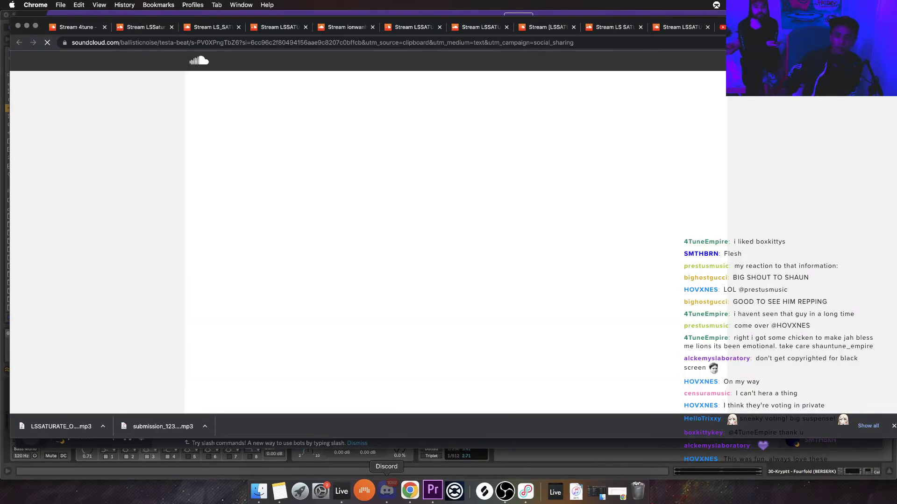
# Switch back to Discord and bring up the Downloads folder in Finder over it
pyautogui.click(387, 491)
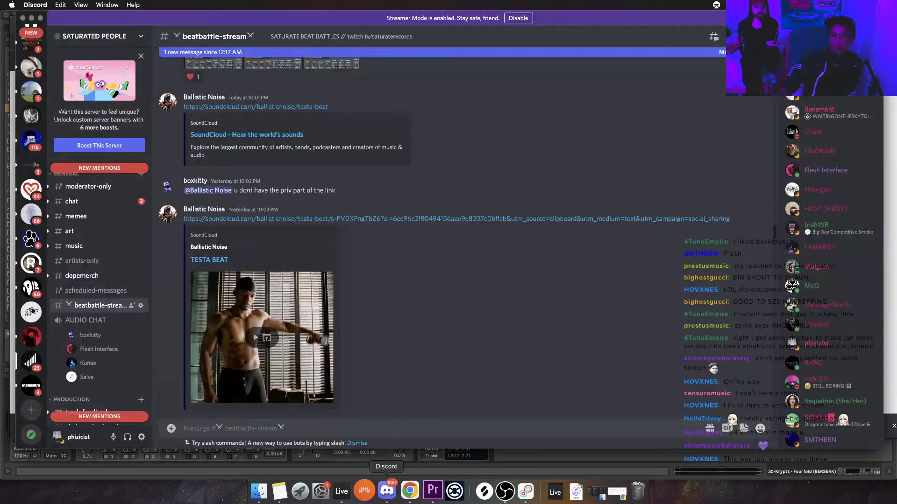
pyautogui.click(264, 490)
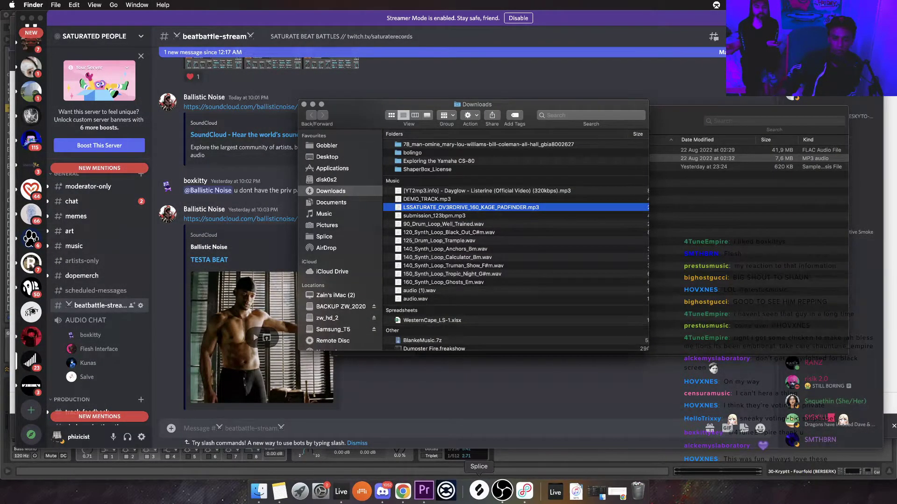
# Switch to Live, show the SATURATED SAMPLES folder without the search filter, and collapse the UglyCry pack and the Blehp pack's One Shot folder
pyautogui.click(351, 491)
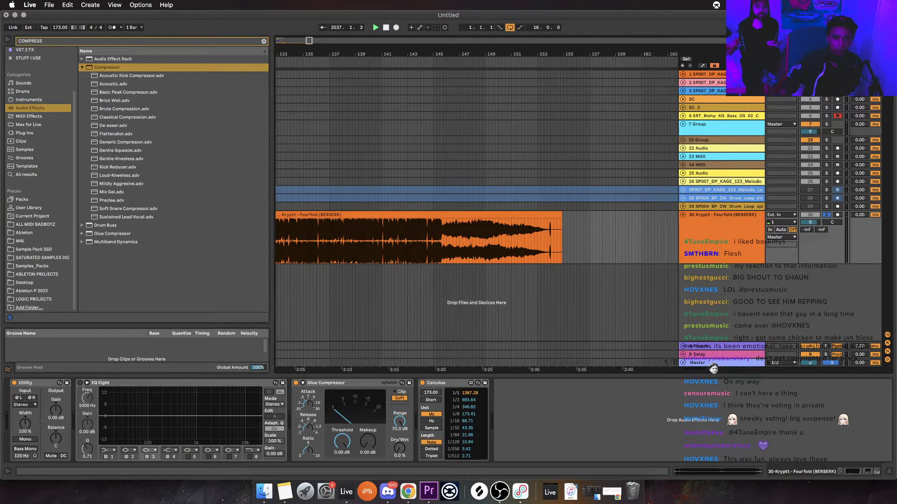
pyautogui.click(38, 258)
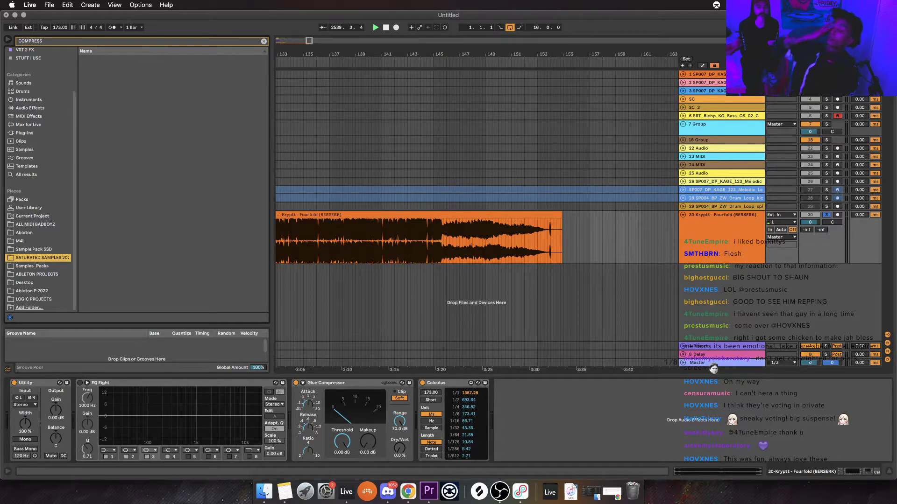
pyautogui.click(264, 41)
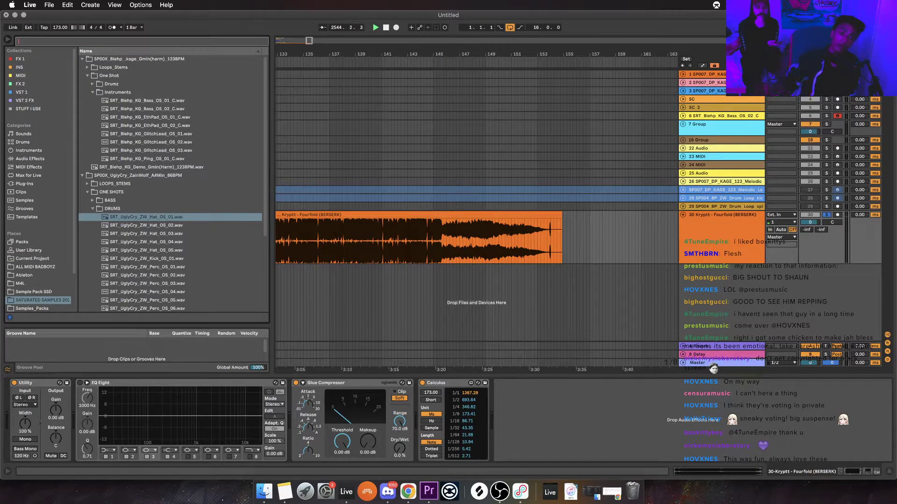
pyautogui.click(93, 208)
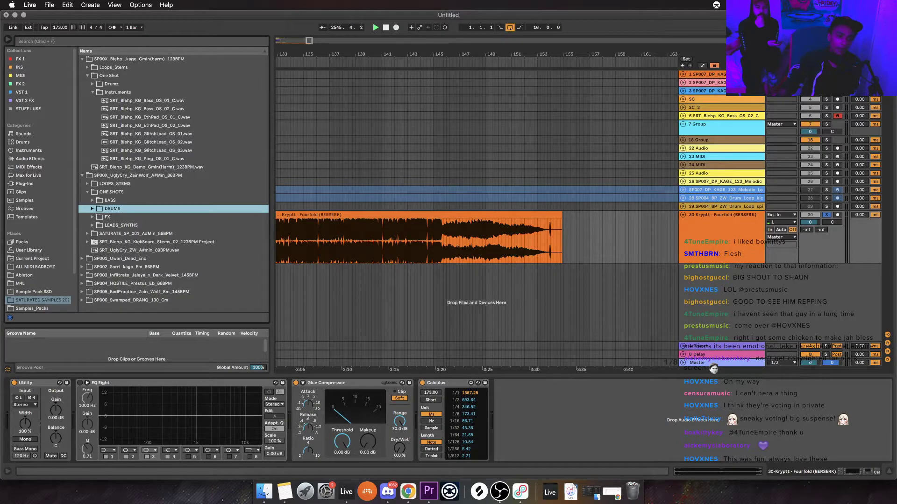
pyautogui.press('Left')
pyautogui.press('Left')
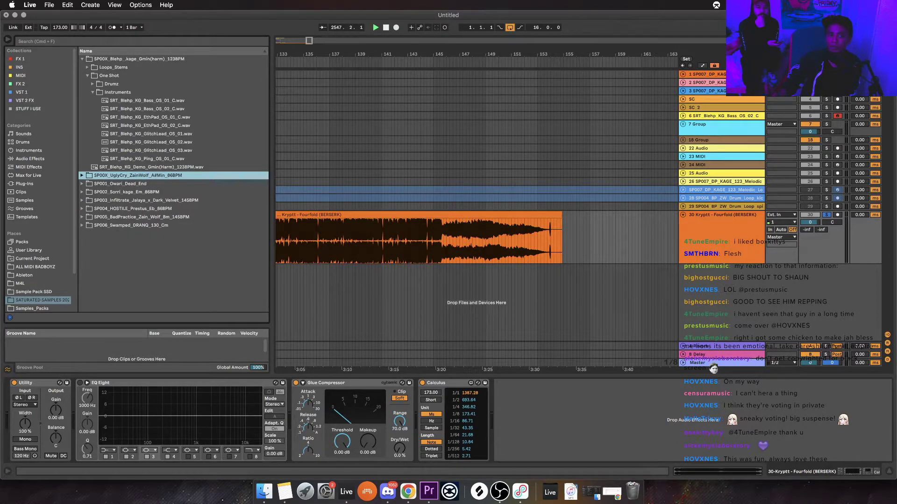
pyautogui.click(87, 76)
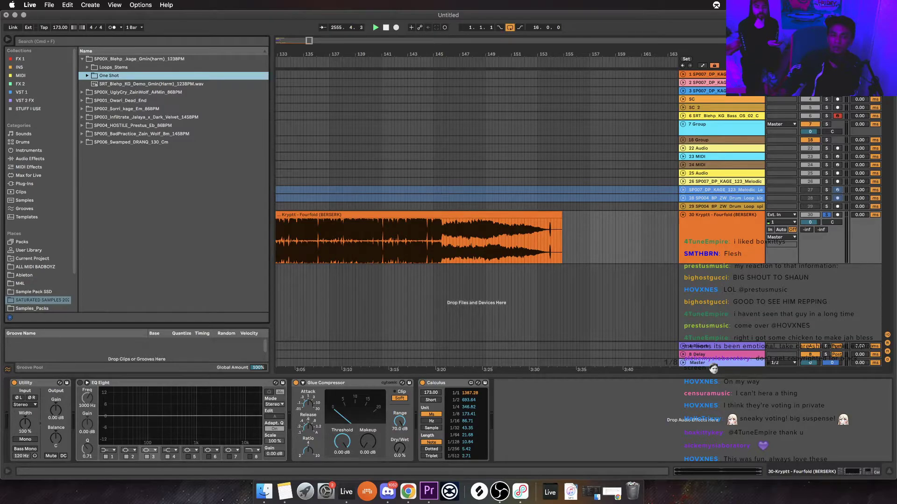
# Expand the SP005 BadPractice 145BPM sample pack with its ONE SHOTS folder collapsed and its LOOPS folder open
pyautogui.click(82, 134)
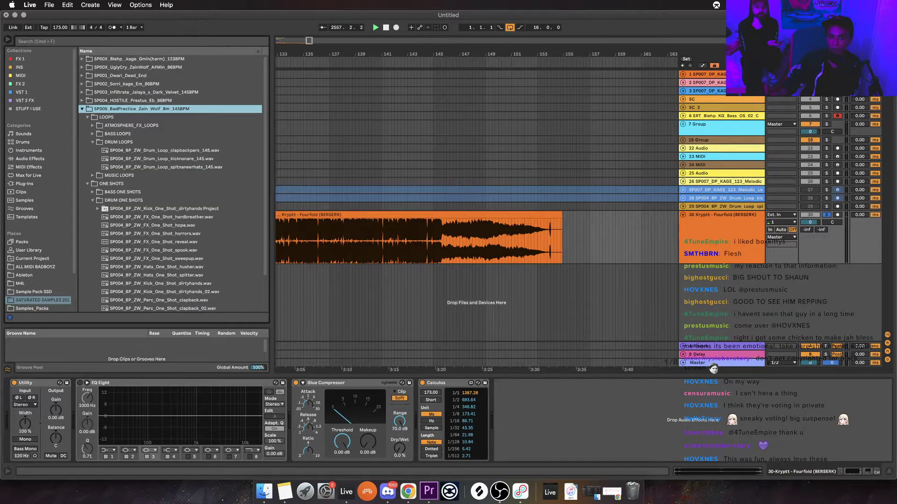
pyautogui.click(88, 117)
pyautogui.click(87, 125)
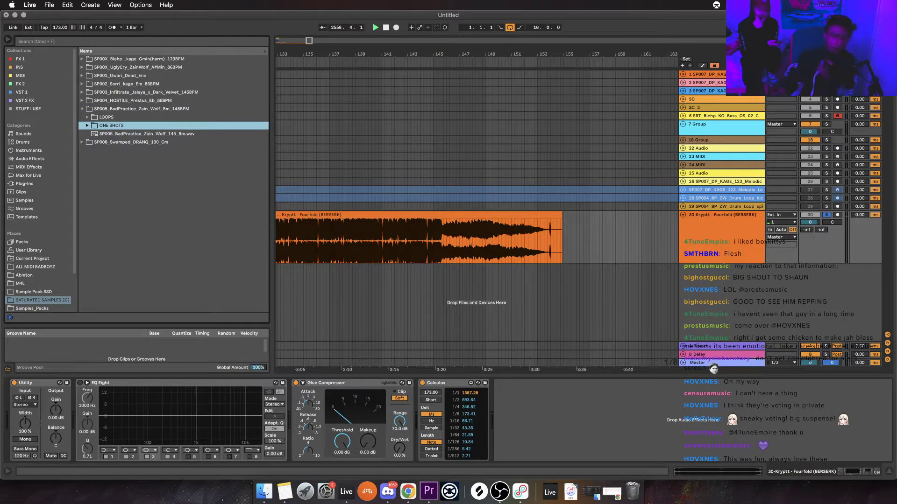
pyautogui.press('Up')
pyautogui.press('Right')
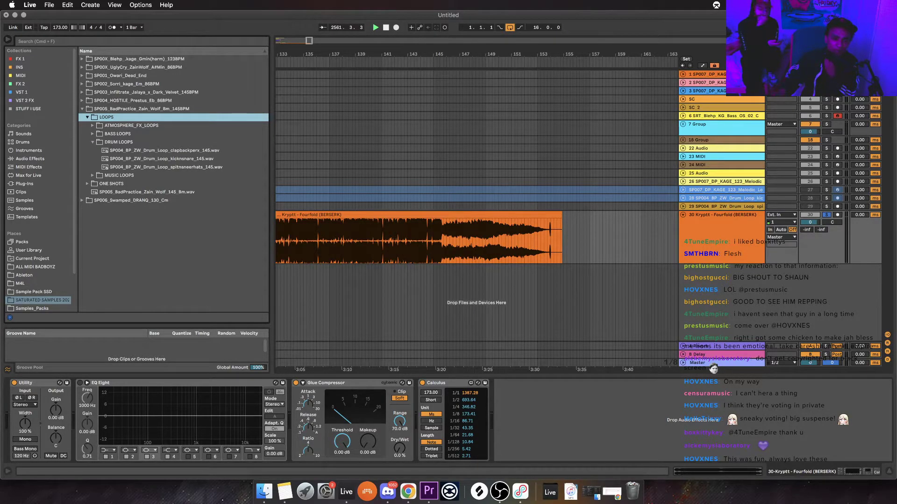
# Collapse the DRUM LOOPS folder, open MUSIC LOOPS and preview the two 145 Bm pianowfx loops
pyautogui.press('Down')
pyautogui.press('Down')
pyautogui.press('Down')
pyautogui.press('Left')
pyautogui.press('Down')
pyautogui.press('Right')
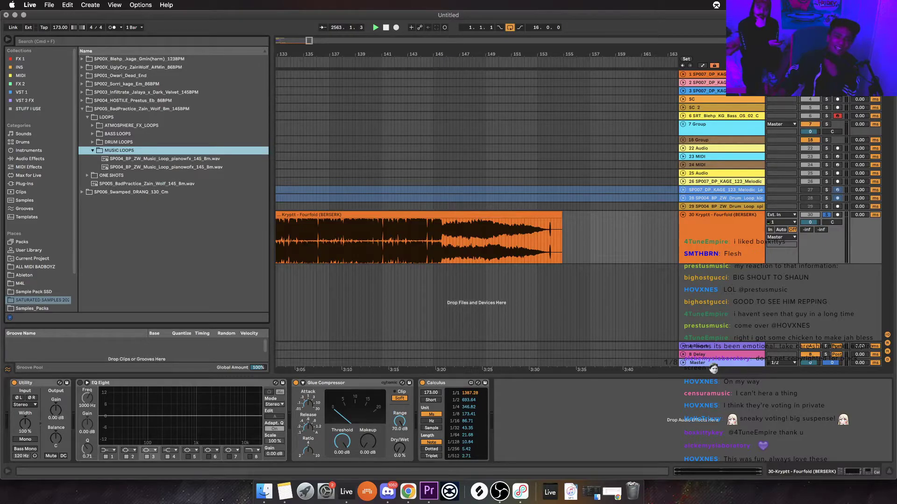
pyautogui.press('Down')
pyautogui.press('Down')
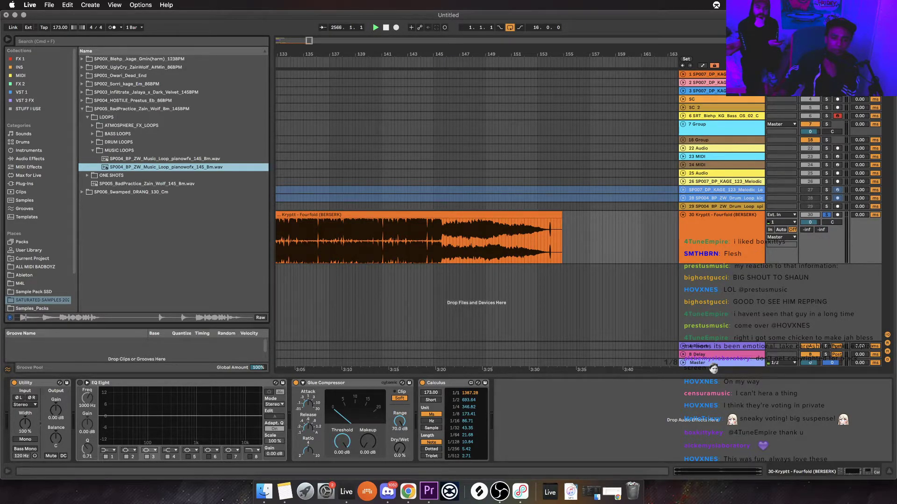
pyautogui.press('Up')
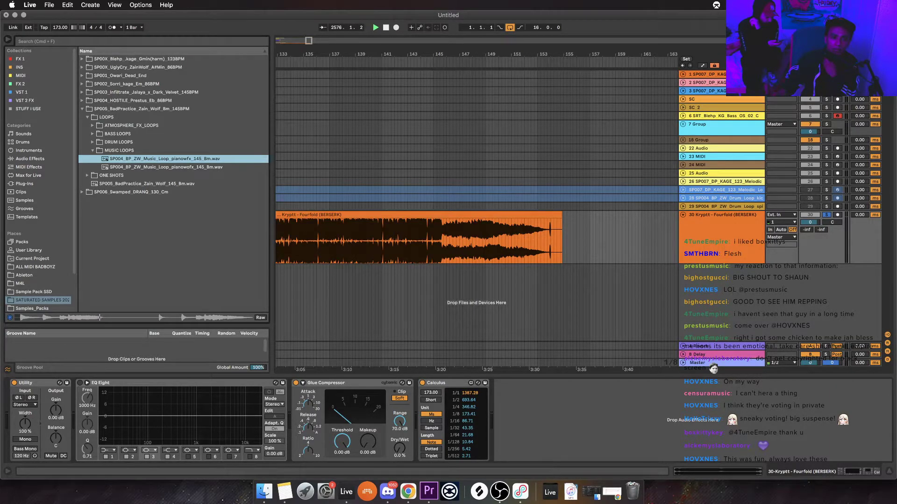
pyautogui.click(106, 117)
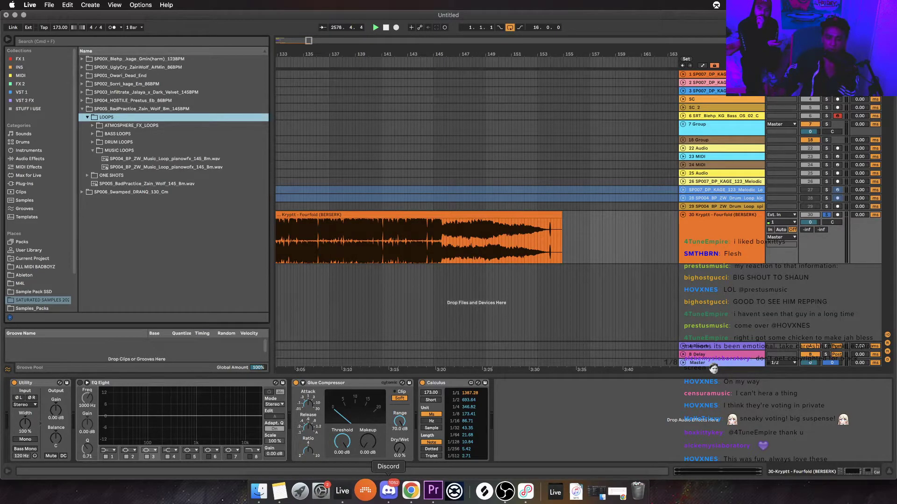
# Switch to Chrome, play Ballistic Noise's SATURATE TING submission on SoundCloud and view its cover artwork enlarged
pyautogui.click(390, 490)
pyautogui.click(411, 491)
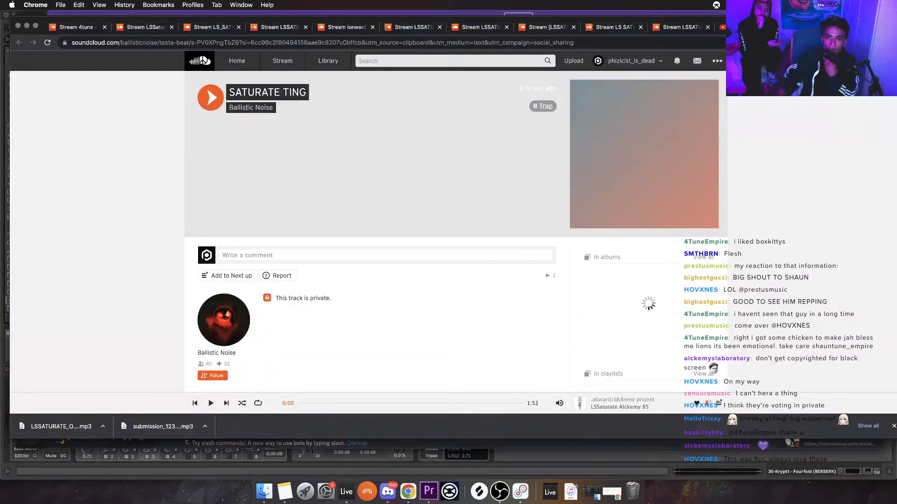
pyautogui.click(210, 97)
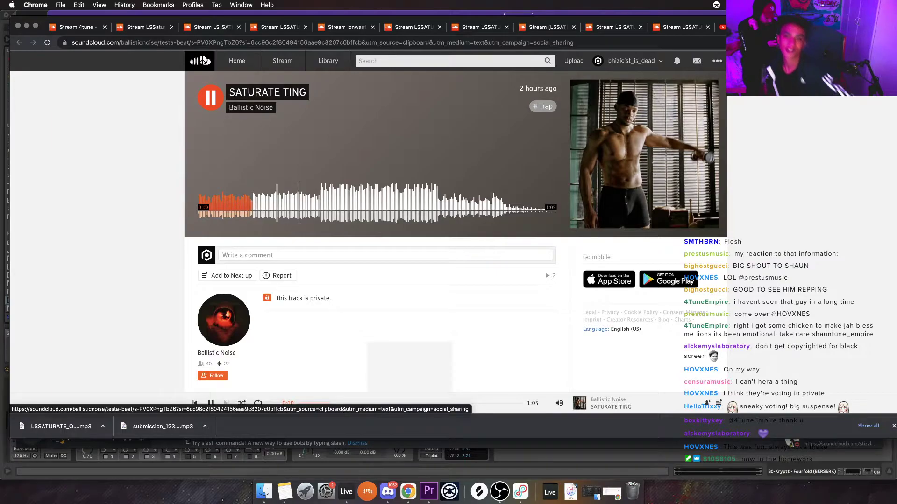
pyautogui.click(645, 154)
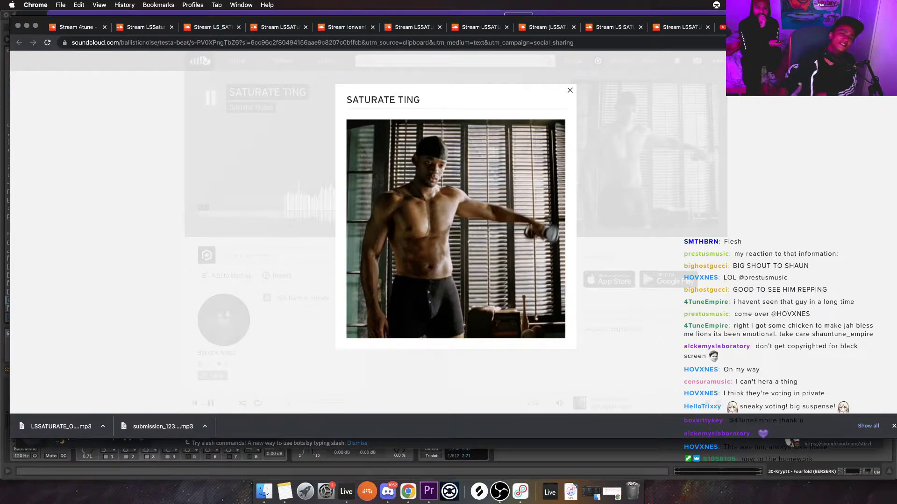
pyautogui.press('Escape')
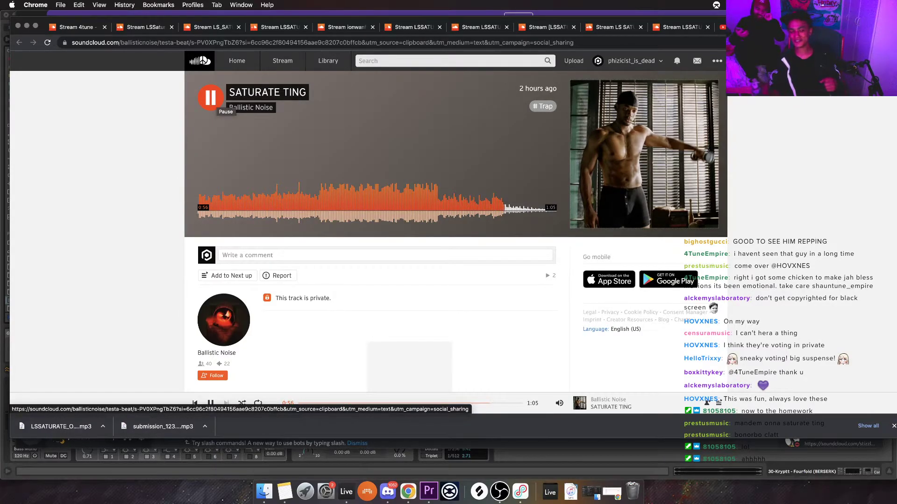
pyautogui.click(388, 492)
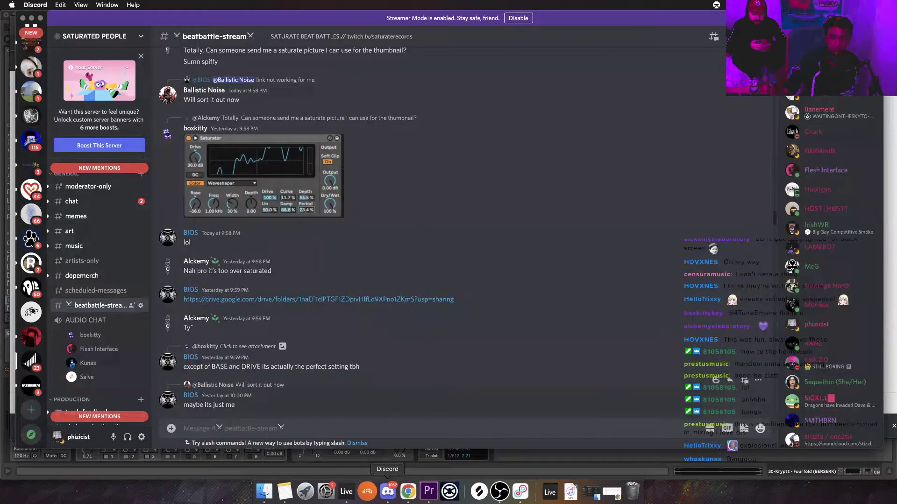
pyautogui.scroll(5, 462, 233)
pyautogui.scroll(5, 449, 234)
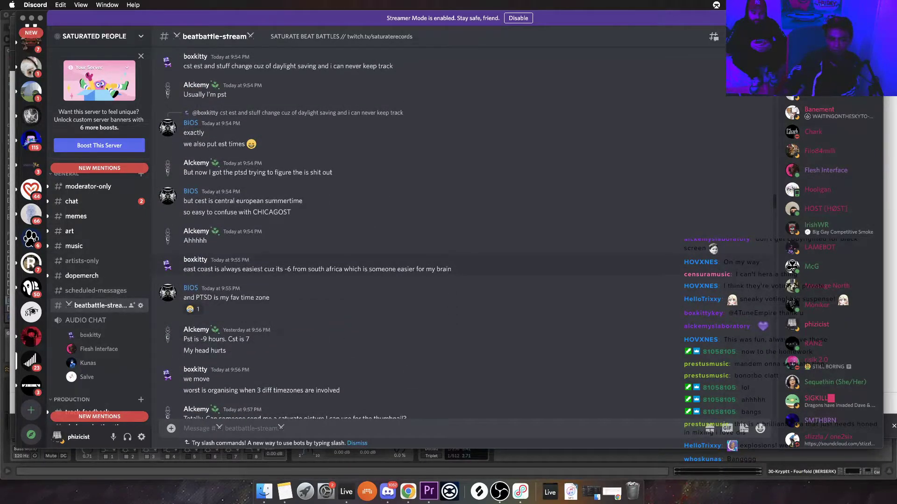
pyautogui.scroll(-6, 439, 233)
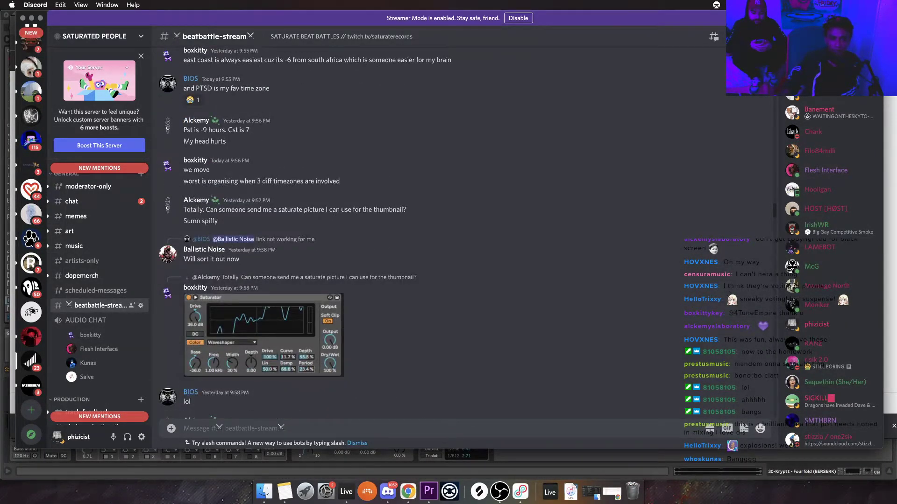
pyautogui.scroll(4, 439, 233)
pyautogui.scroll(10, 439, 233)
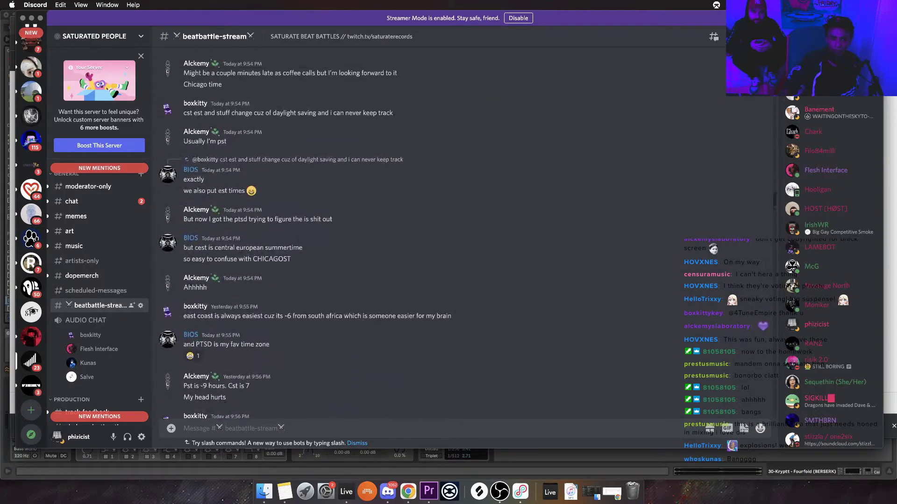
pyautogui.scroll(3, 439, 233)
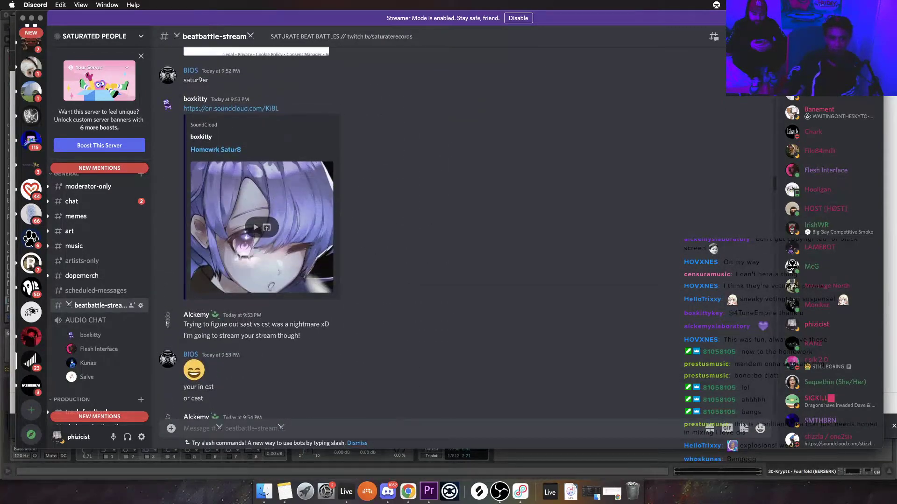
pyautogui.scroll(-4, 439, 234)
pyautogui.scroll(-10, 439, 233)
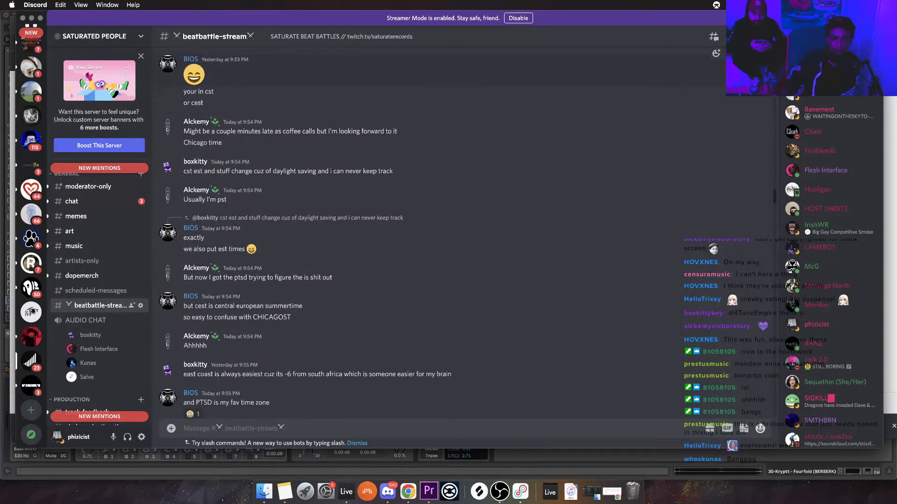
pyautogui.scroll(-8, 714, 252)
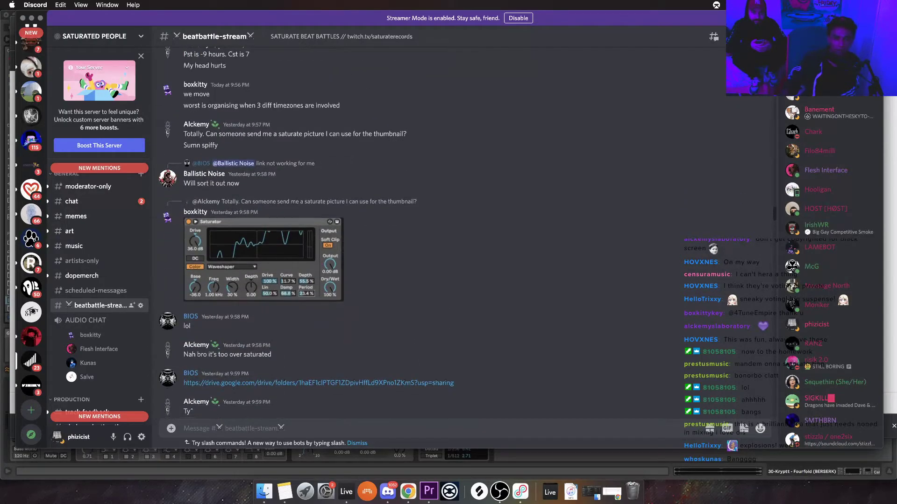
pyautogui.scroll(10, 440, 234)
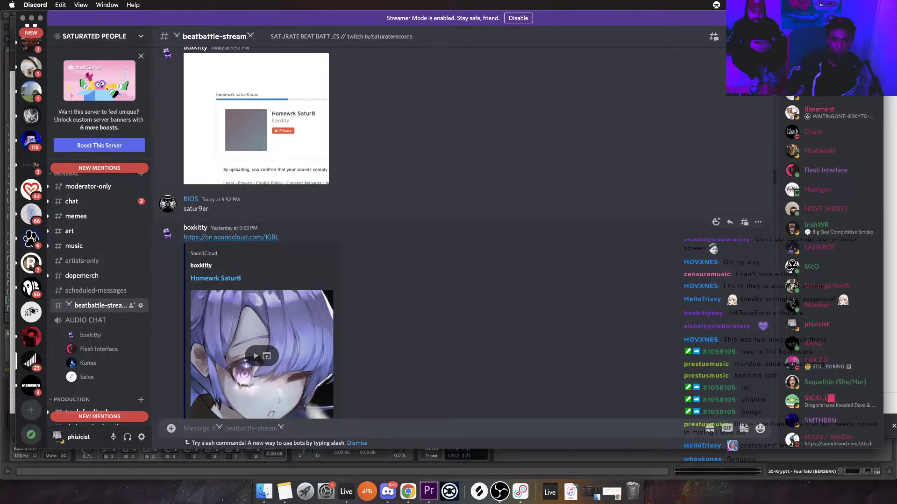
pyautogui.click(231, 237)
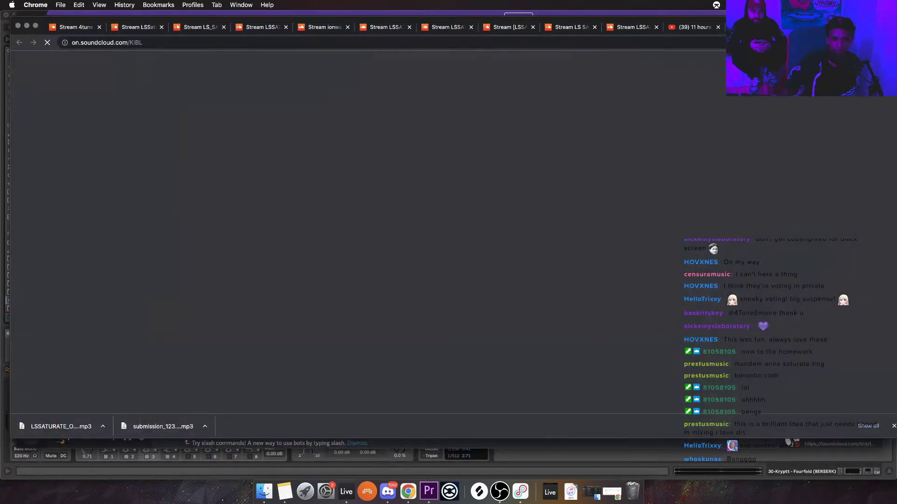